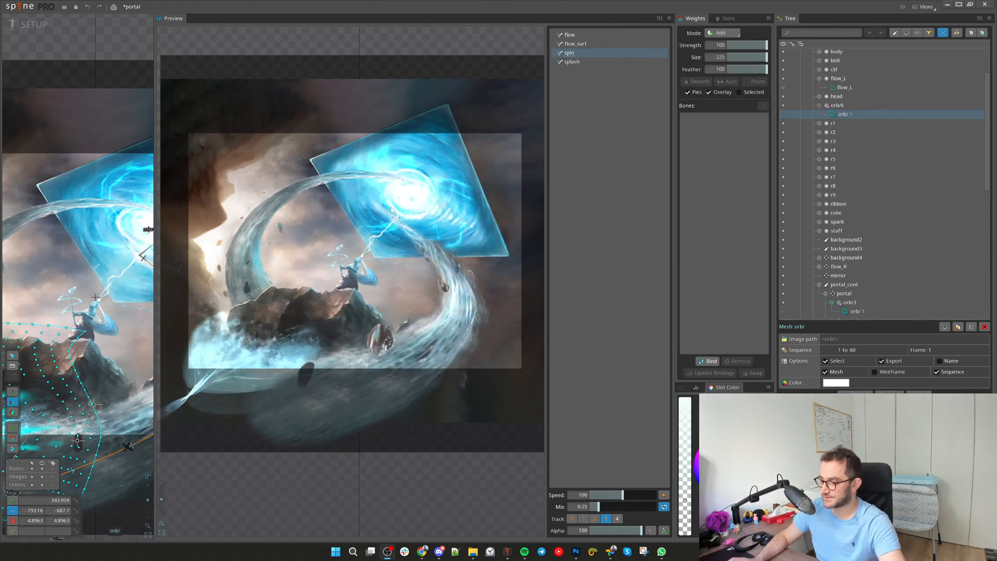
Resize the main viewport against the Preview so both views of the portal scene show side by side
{"action": "left_click_drag", "start_coordinate": [154, 184], "coordinate": [483, 202]}
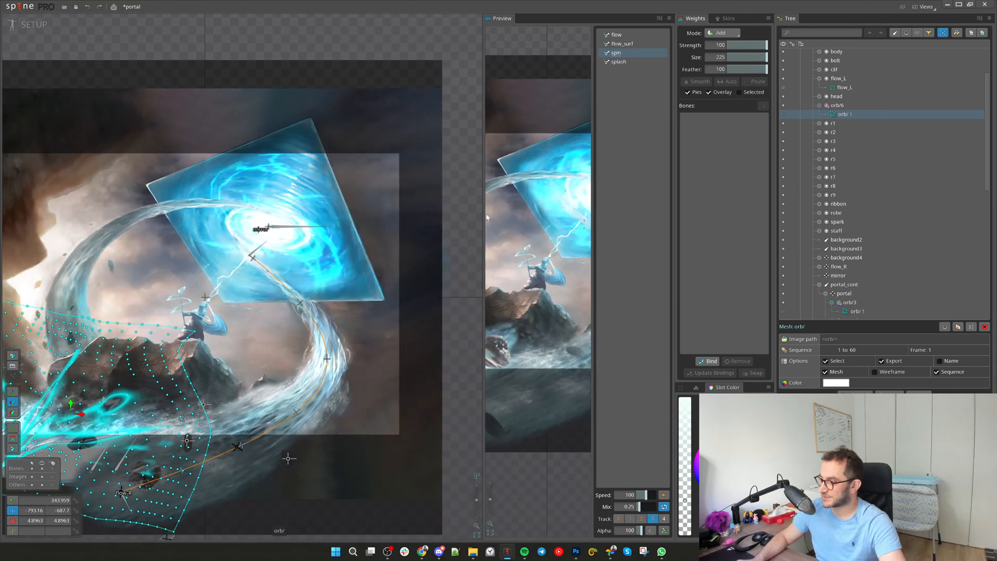
{"action": "left_click_drag", "start_coordinate": [483, 228], "coordinate": [315, 221]}
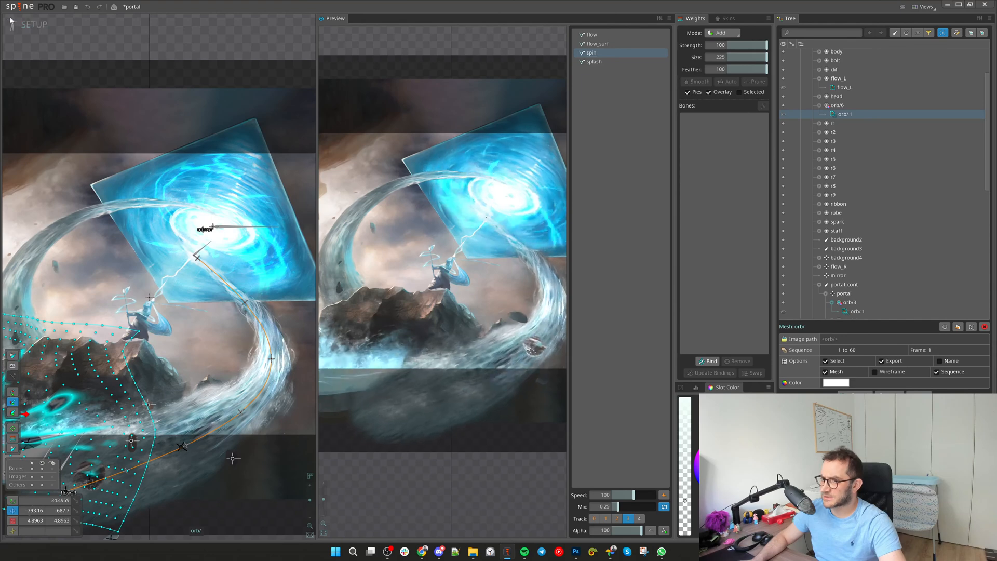
Switch from Setup to Animate mode and clear the current selection
{"action": "left_click", "coordinate": [31, 24]}
{"action": "scroll", "coordinate": [375, 310], "scroll_direction": "down", "scroll_amount": 5}
{"action": "scroll", "coordinate": [445, 306], "scroll_direction": "up", "scroll_amount": 2}
{"action": "scroll", "coordinate": [445, 307], "scroll_direction": "up", "scroll_amount": 1}
{"action": "left_click_drag", "start_coordinate": [458, 277], "coordinate": [468, 307]}
{"action": "key", "text": "Escape"}
Play the spin animation, watch the motion across the whole scene, and stop playback at frame 1498
{"action": "left_click_drag", "start_coordinate": [134, 407], "coordinate": [271, 416]}
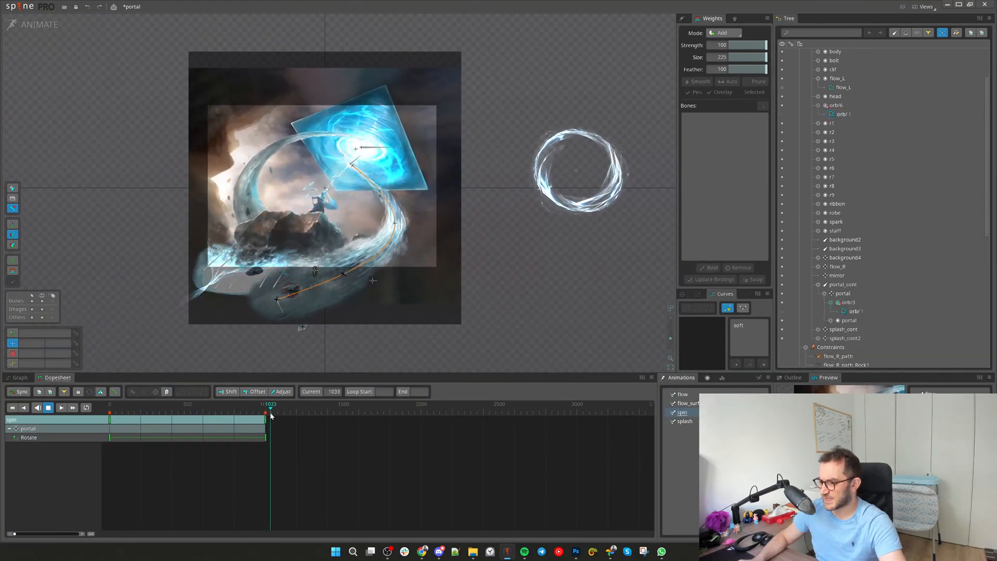
{"action": "left_click_drag", "start_coordinate": [542, 336], "coordinate": [546, 348]}
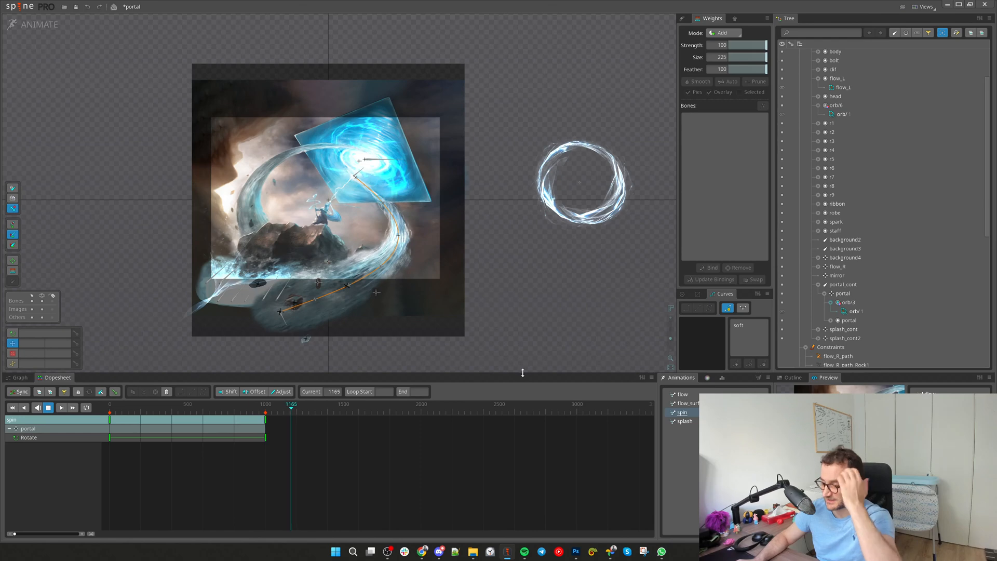
{"action": "scroll", "coordinate": [374, 307], "scroll_direction": "up", "scroll_amount": 2}
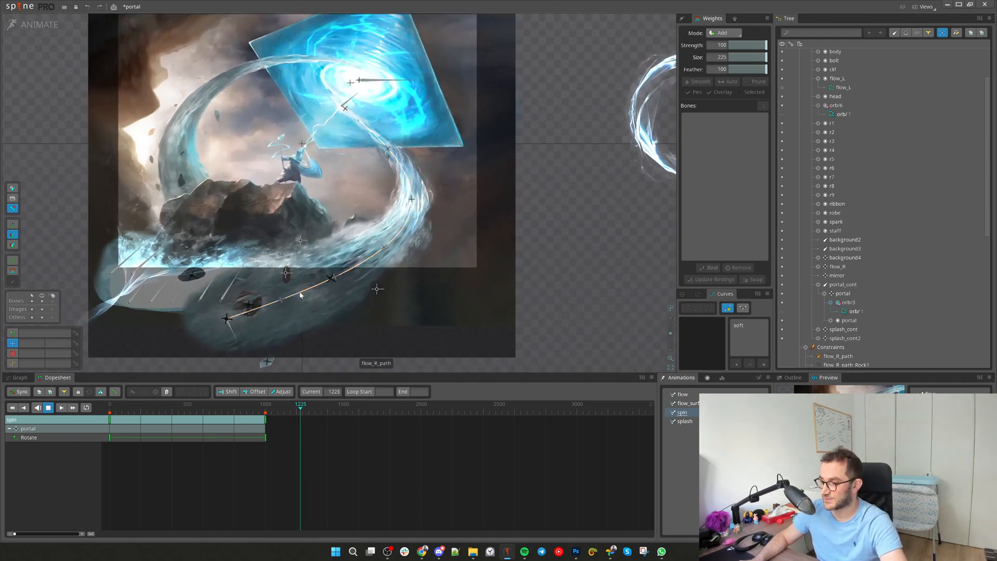
{"action": "scroll", "coordinate": [507, 264], "scroll_direction": "down", "scroll_amount": 1}
{"action": "left_click_drag", "start_coordinate": [586, 284], "coordinate": [588, 300]}
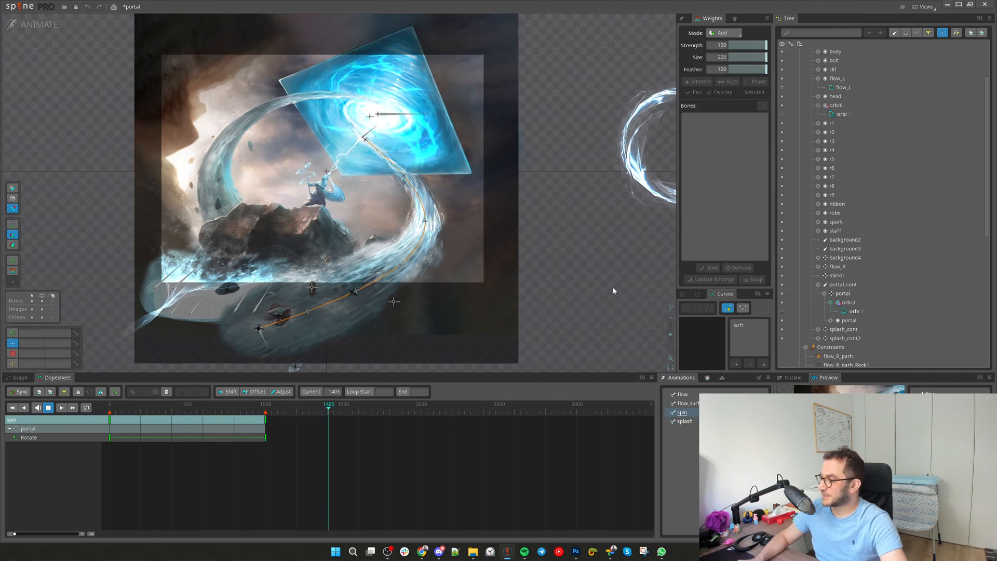
{"action": "left_click_drag", "start_coordinate": [565, 274], "coordinate": [582, 280]}
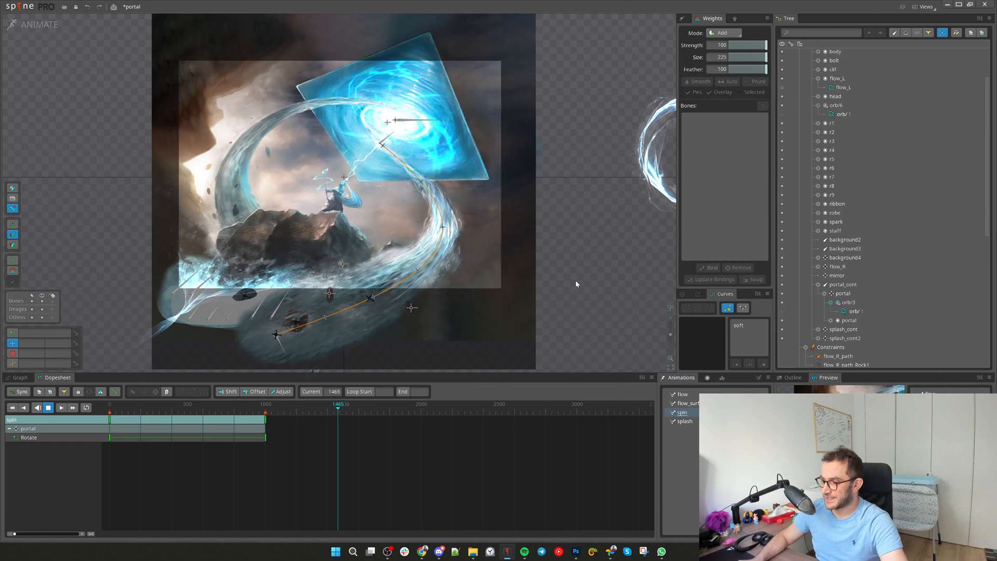
{"action": "key", "text": "d"}
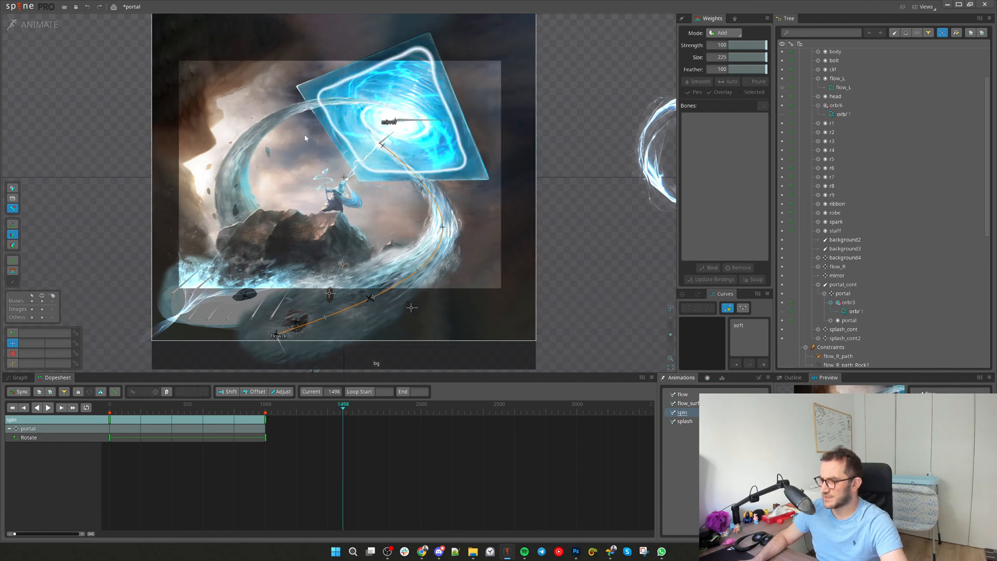
Examine the portal, the wizard's lightning bolt and the surrounding water streams up close and in the full scene
{"action": "scroll", "coordinate": [270, 81], "scroll_direction": "up", "scroll_amount": 3}
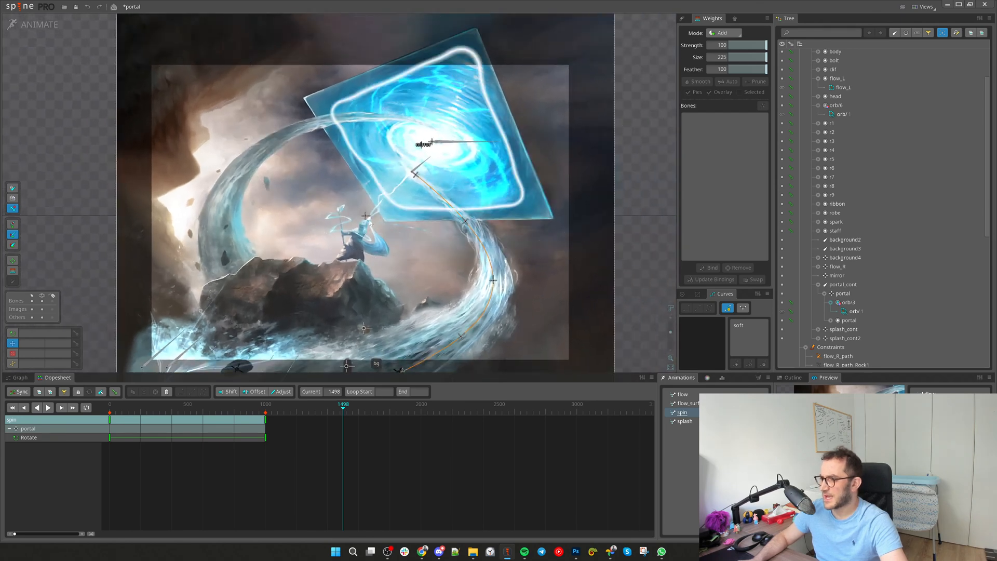
{"action": "scroll", "coordinate": [366, 217], "scroll_direction": "up", "scroll_amount": 3}
{"action": "scroll", "coordinate": [420, 157], "scroll_direction": "down", "scroll_amount": 2}
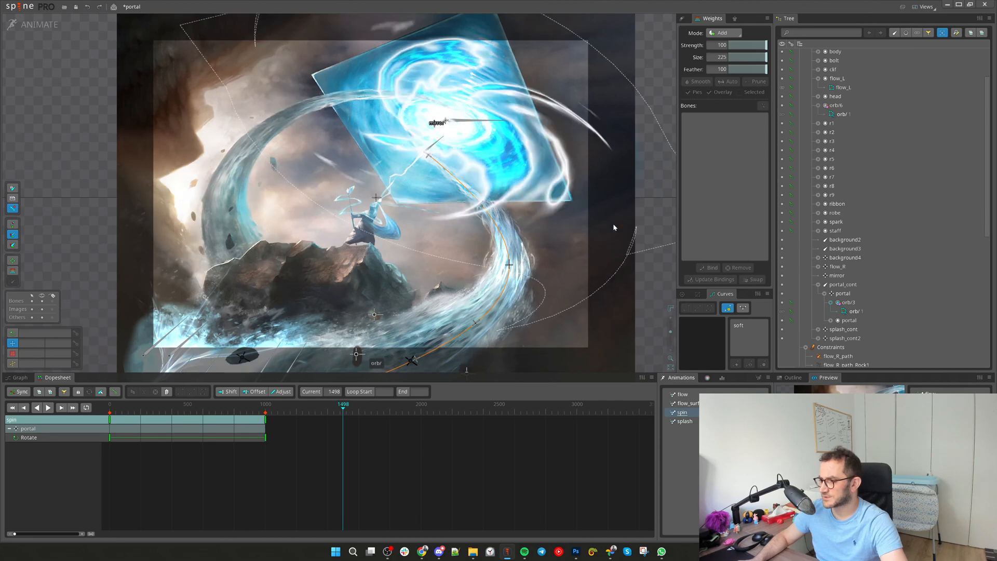
{"action": "scroll", "coordinate": [404, 180], "scroll_direction": "up", "scroll_amount": 1}
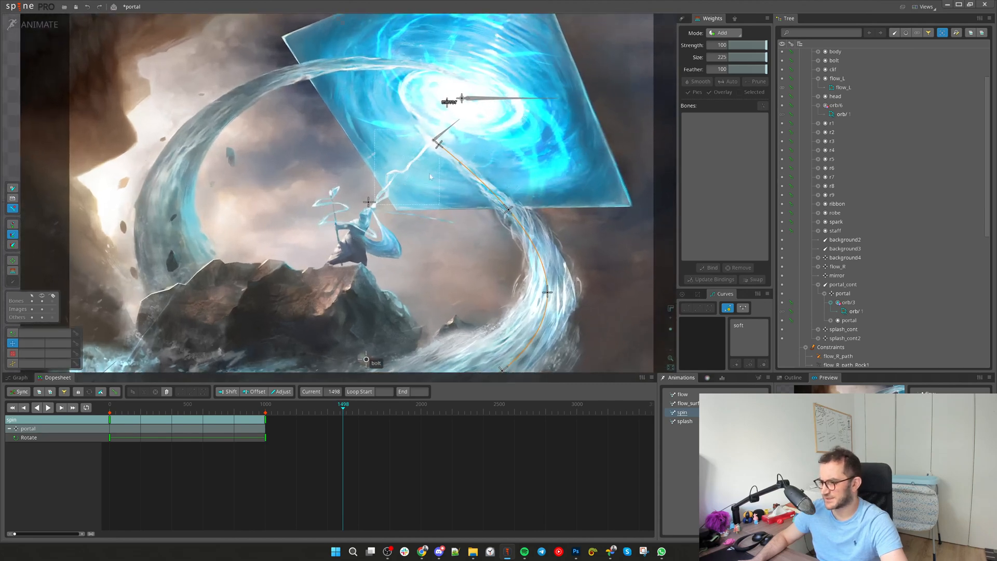
{"action": "scroll", "coordinate": [432, 167], "scroll_direction": "down", "scroll_amount": 3}
{"action": "left_click_drag", "start_coordinate": [637, 286], "coordinate": [577, 285]}
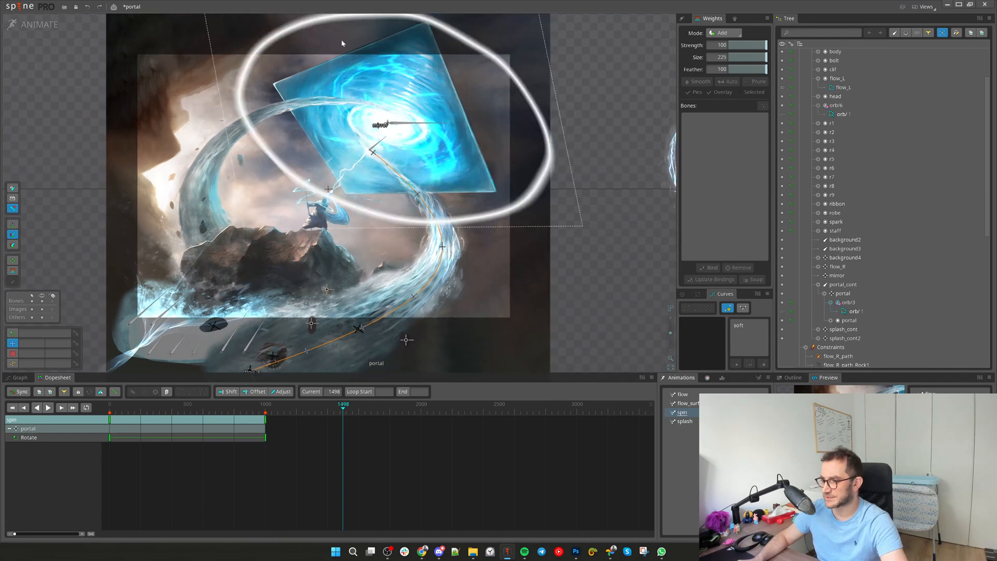
{"action": "scroll", "coordinate": [456, 185], "scroll_direction": "down", "scroll_amount": 3}
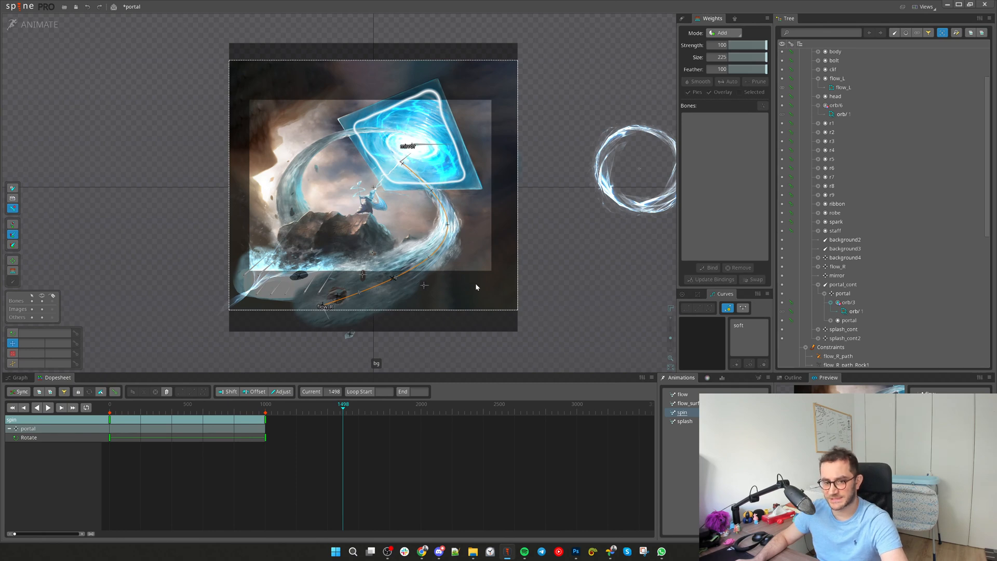
{"action": "scroll", "coordinate": [549, 285], "scroll_direction": "up", "scroll_amount": 3}
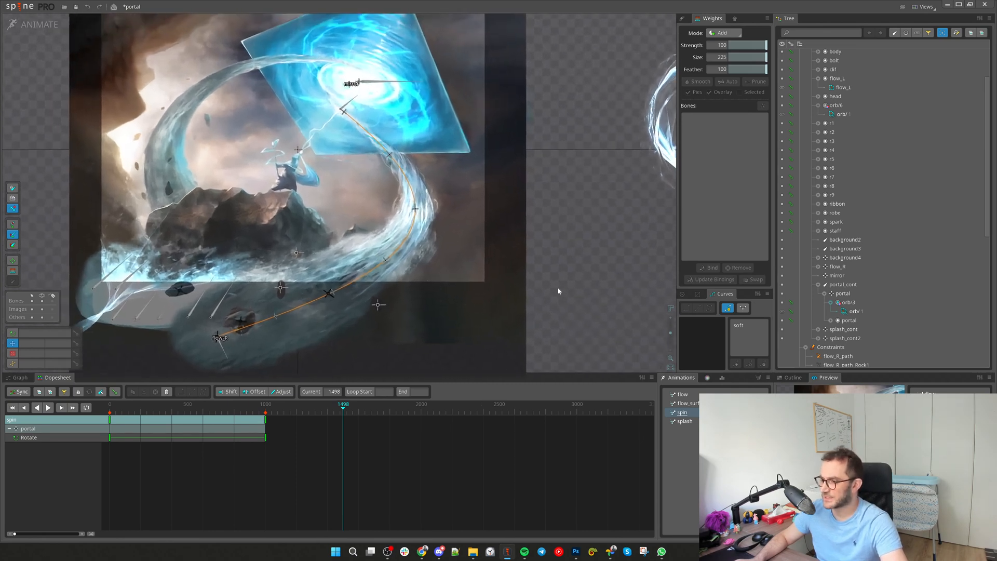
Select the flow_L mesh and examine how its vertices follow the curved water stream into the portal
{"action": "left_click", "coordinate": [184, 121]}
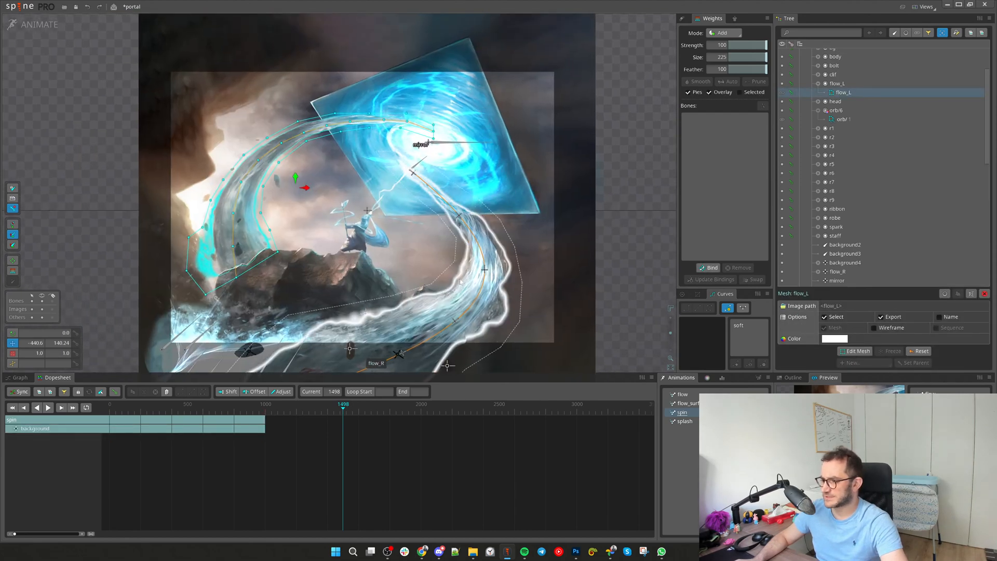
{"action": "left_click_drag", "start_coordinate": [344, 303], "coordinate": [329, 254]}
{"action": "scroll", "coordinate": [218, 206], "scroll_direction": "up", "scroll_amount": 2}
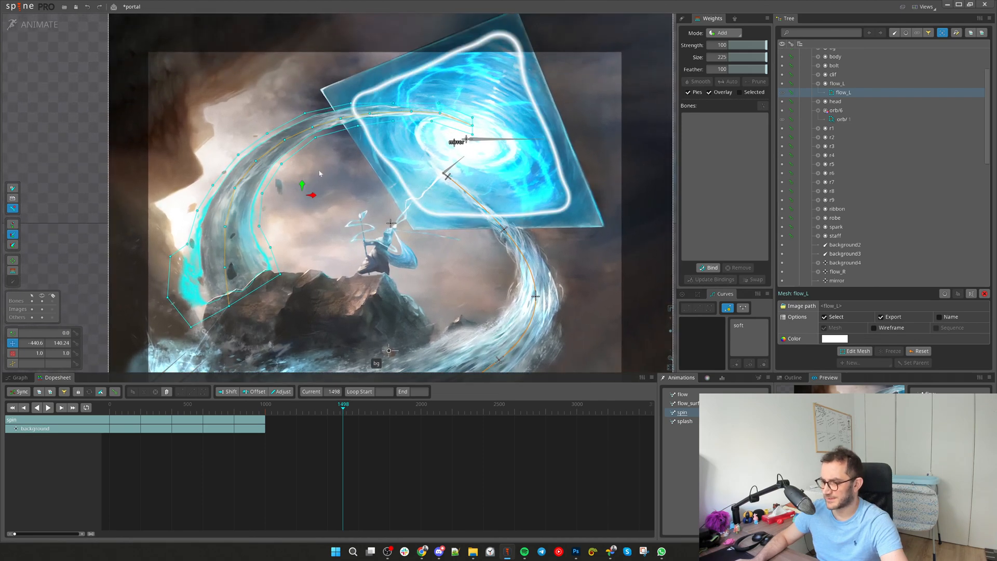
{"action": "scroll", "coordinate": [323, 178], "scroll_direction": "up", "scroll_amount": 1}
{"action": "left_click_drag", "start_coordinate": [328, 205], "coordinate": [320, 228]}
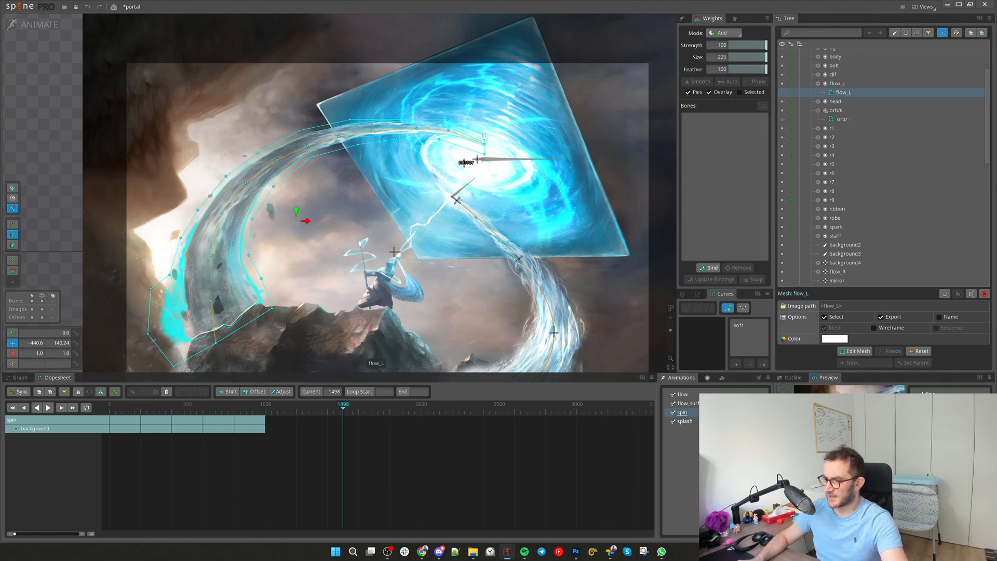
{"action": "left_click_drag", "start_coordinate": [519, 229], "coordinate": [501, 175]}
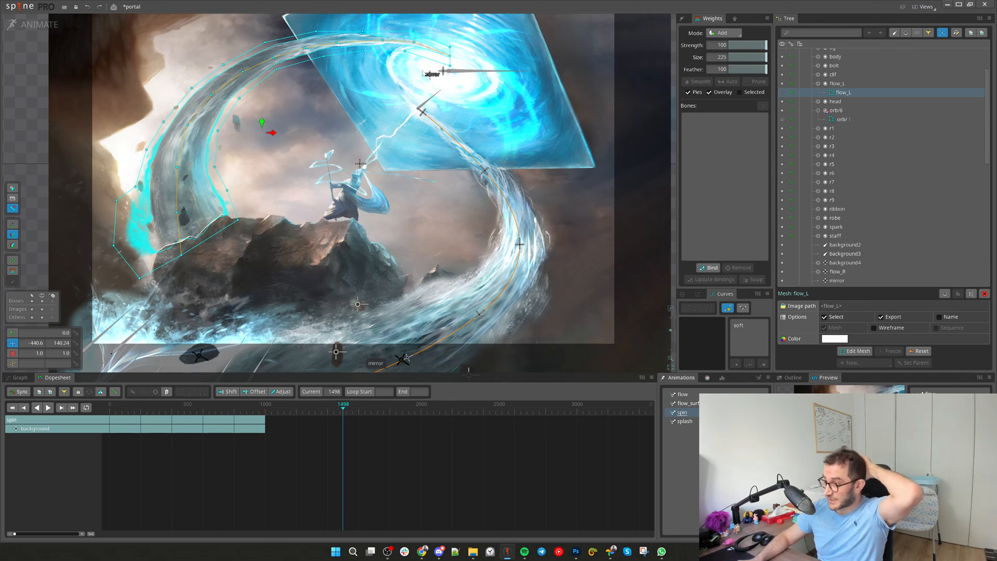
{"action": "scroll", "coordinate": [380, 126], "scroll_direction": "down", "scroll_amount": 2}
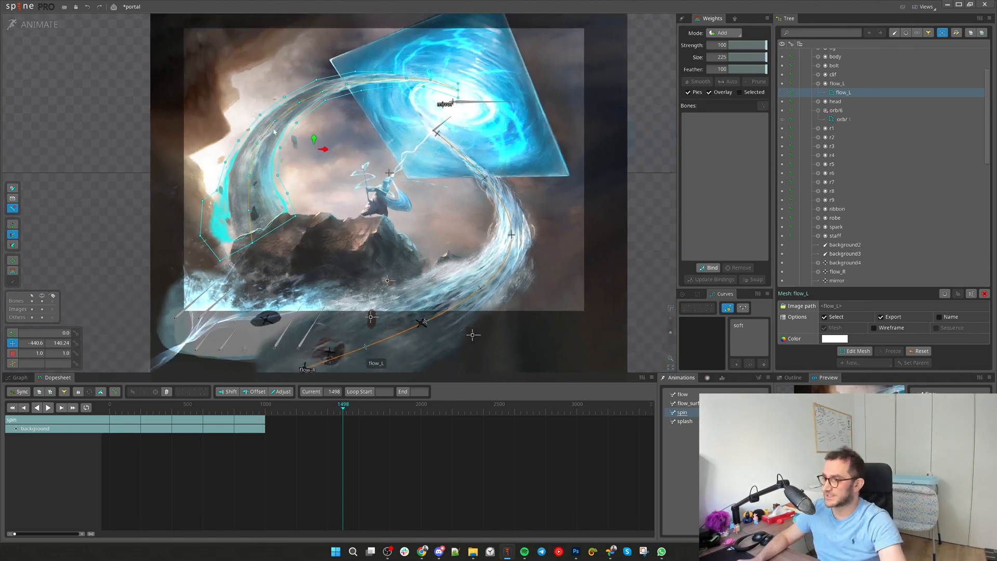
{"action": "left_click_drag", "start_coordinate": [519, 181], "coordinate": [439, 185]}
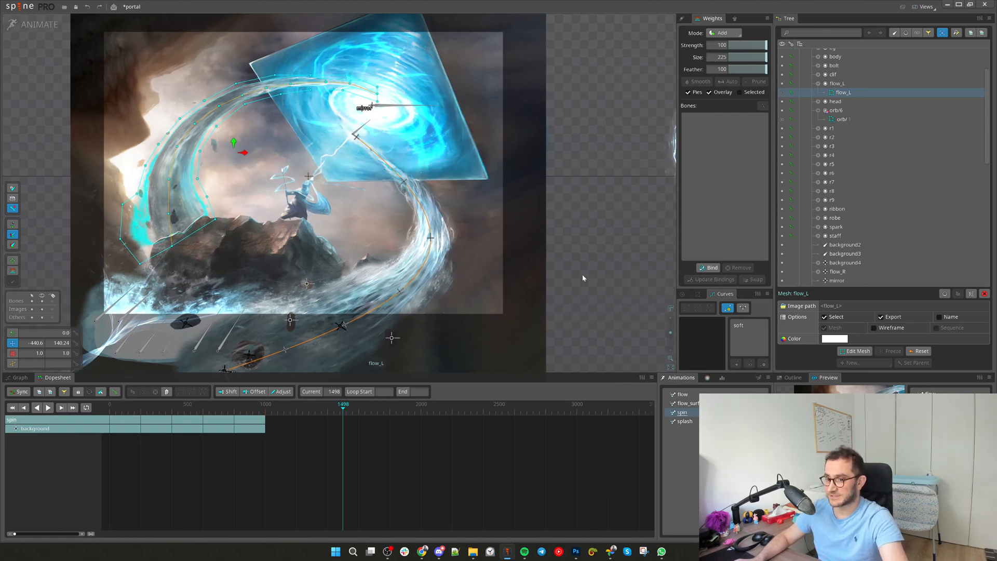
Try rotating the flow_L selection, undo the change and clear the selection
{"action": "left_click_drag", "start_coordinate": [563, 264], "coordinate": [601, 292]}
{"action": "scroll", "coordinate": [468, 148], "scroll_direction": "up", "scroll_amount": 3}
{"action": "key", "text": "c"}
{"action": "left_click_drag", "start_coordinate": [442, 128], "coordinate": [422, 87]}
{"action": "key", "text": "ctrl+z"}
{"action": "scroll", "coordinate": [602, 135], "scroll_direction": "down", "scroll_amount": 3}
{"action": "left_click_drag", "start_coordinate": [603, 135], "coordinate": [466, 186]}
{"action": "key", "text": "space"}
Select the portal bone under portal_cont and rotate it back and forth at frame 1498
{"action": "left_click", "coordinate": [304, 189]}
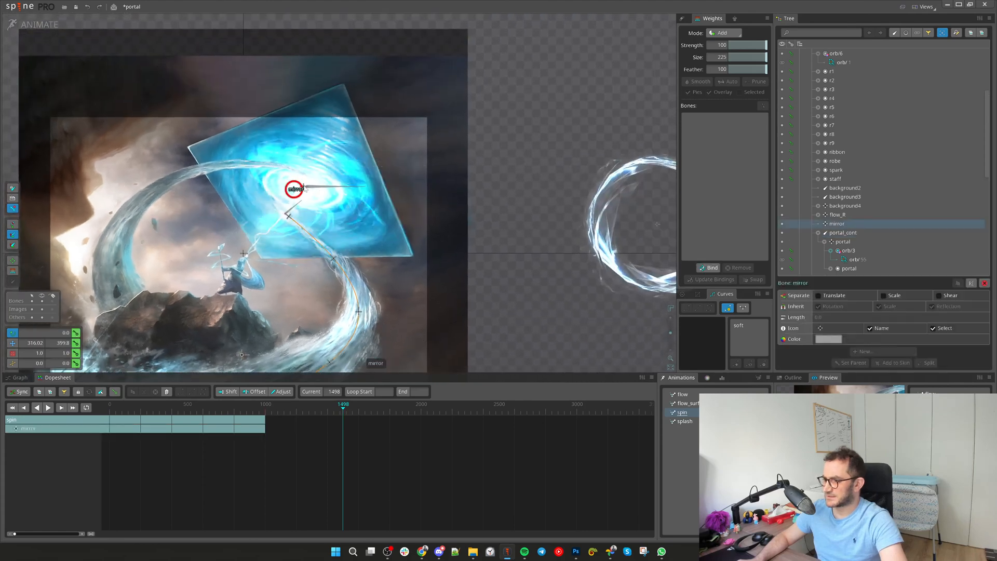
{"action": "left_click", "coordinate": [843, 242]}
{"action": "left_click_drag", "start_coordinate": [533, 309], "coordinate": [405, 109]}
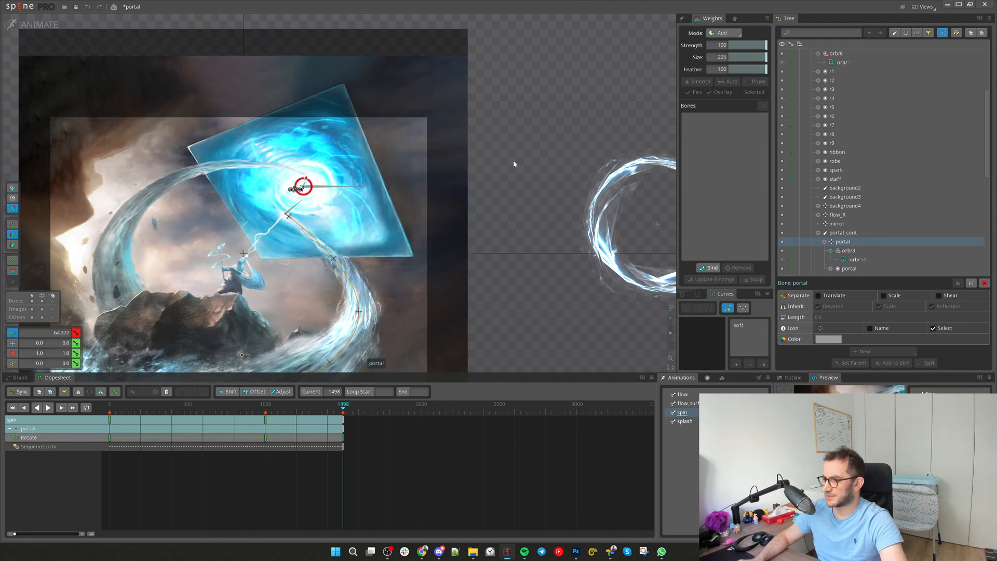
{"action": "left_click_drag", "start_coordinate": [553, 94], "coordinate": [510, 216]}
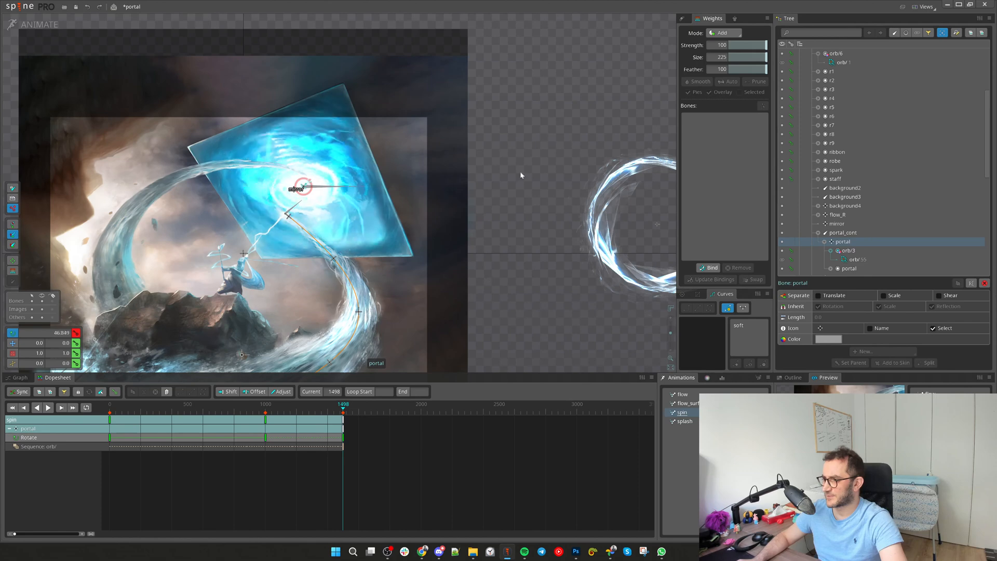
Select the portal_cont bone, try shearing its Y axis at frame 1498, and undo the shear
{"action": "scroll", "coordinate": [340, 186], "scroll_direction": "up", "scroll_amount": 3}
{"action": "left_click", "coordinate": [339, 186]}
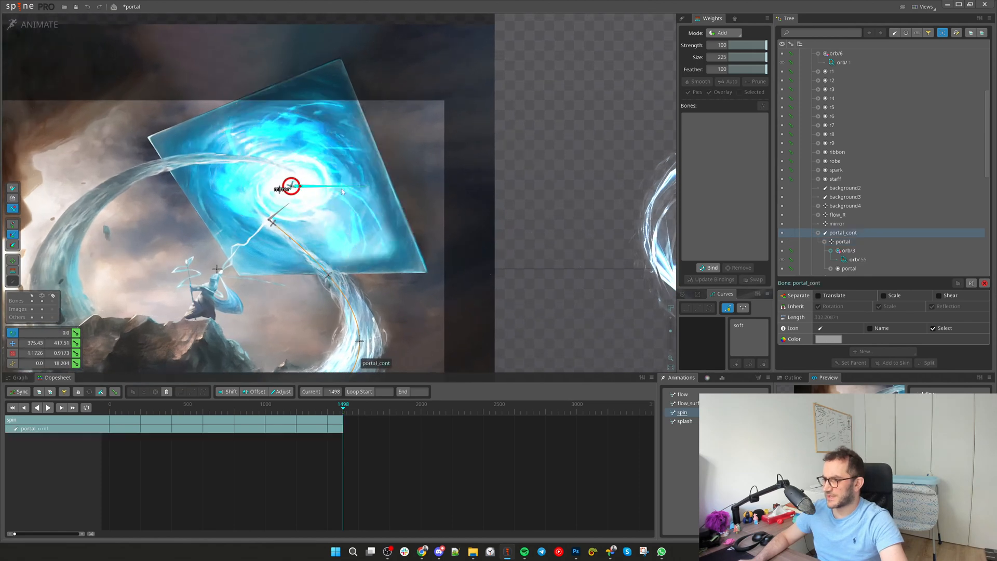
{"action": "scroll", "coordinate": [353, 190], "scroll_direction": "up", "scroll_amount": 2}
{"action": "key", "text": "z"}
{"action": "scroll", "coordinate": [370, 190], "scroll_direction": "down", "scroll_amount": 3}
{"action": "scroll", "coordinate": [370, 190], "scroll_direction": "up", "scroll_amount": 3}
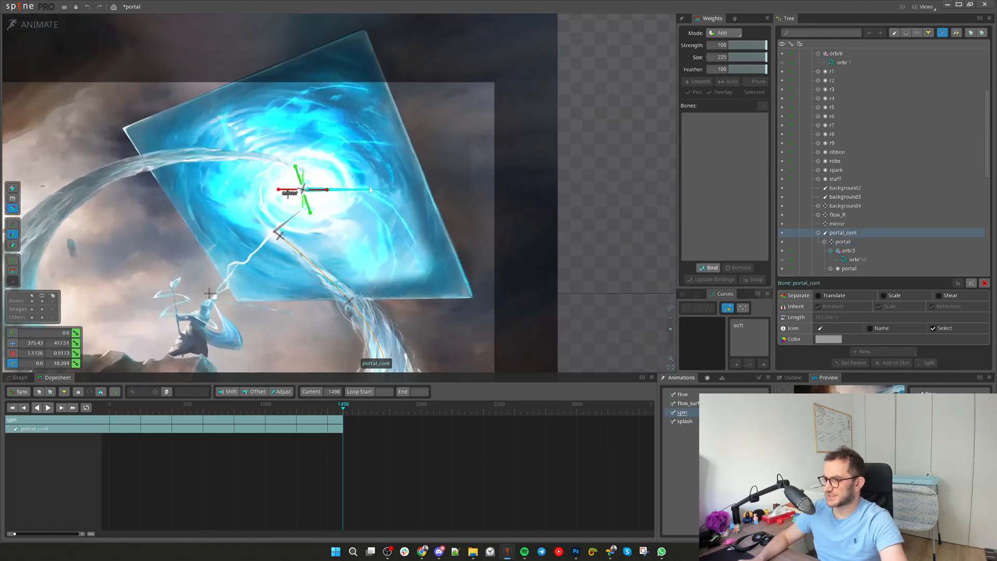
{"action": "scroll", "coordinate": [418, 183], "scroll_direction": "down", "scroll_amount": 1}
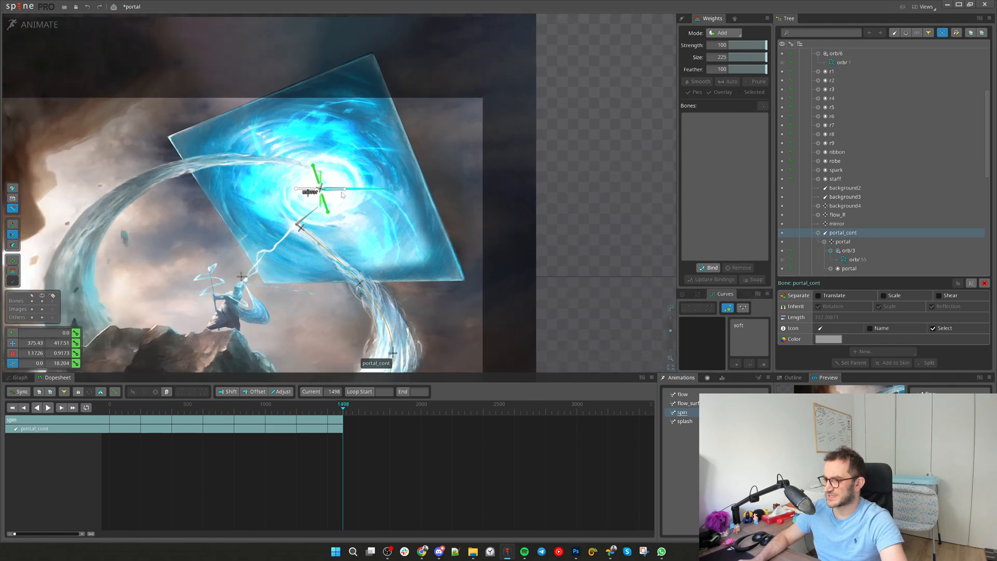
{"action": "left_click_drag", "start_coordinate": [315, 171], "coordinate": [318, 171]}
{"action": "key", "text": "ctrl+z"}
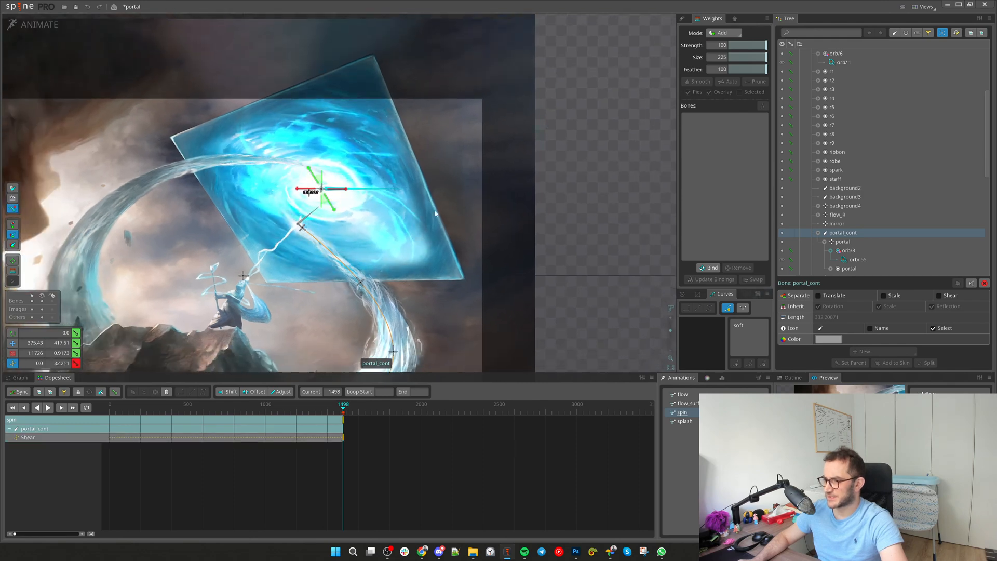
Examine the portal's perspective and the water streams around the wizard from several distances
{"action": "scroll", "coordinate": [338, 177], "scroll_direction": "down", "scroll_amount": 2}
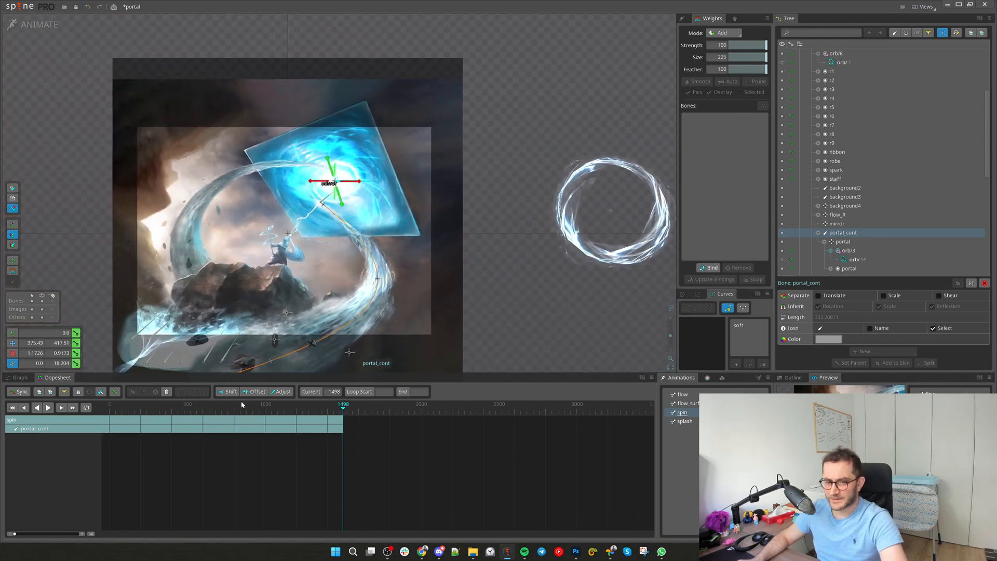
{"action": "left_click_drag", "start_coordinate": [530, 315], "coordinate": [588, 285]}
{"action": "scroll", "coordinate": [291, 229], "scroll_direction": "up", "scroll_amount": 3}
{"action": "scroll", "coordinate": [378, 217], "scroll_direction": "down", "scroll_amount": 2}
{"action": "left_click_drag", "start_coordinate": [378, 216], "coordinate": [306, 244]}
{"action": "scroll", "coordinate": [305, 244], "scroll_direction": "up", "scroll_amount": 3}
{"action": "scroll", "coordinate": [374, 229], "scroll_direction": "down", "scroll_amount": 1}
{"action": "left_click_drag", "start_coordinate": [416, 221], "coordinate": [352, 159]}
{"action": "scroll", "coordinate": [363, 208], "scroll_direction": "down", "scroll_amount": 2}
{"action": "left_click_drag", "start_coordinate": [414, 215], "coordinate": [405, 254]}
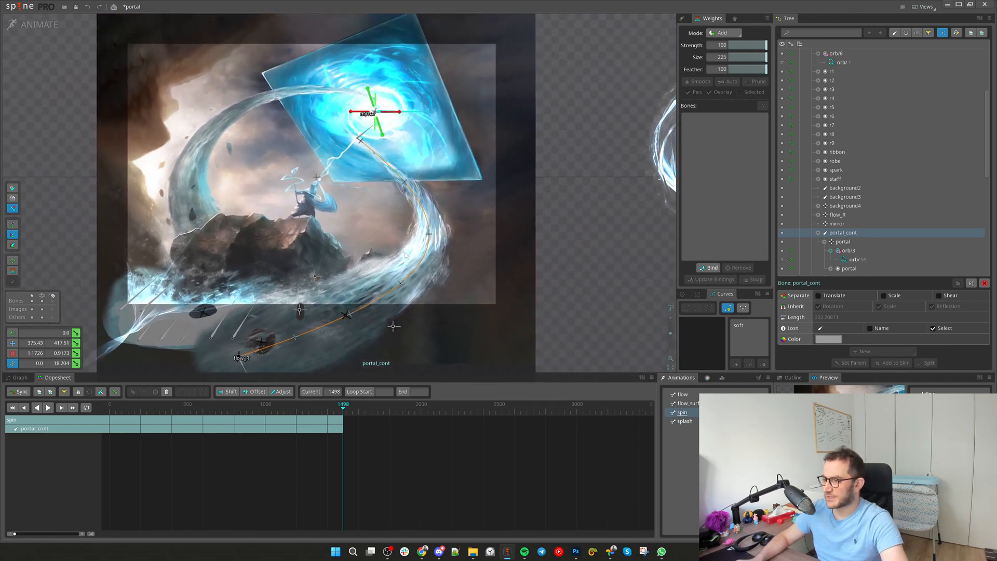
{"action": "left_click_drag", "start_coordinate": [230, 147], "coordinate": [194, 150]}
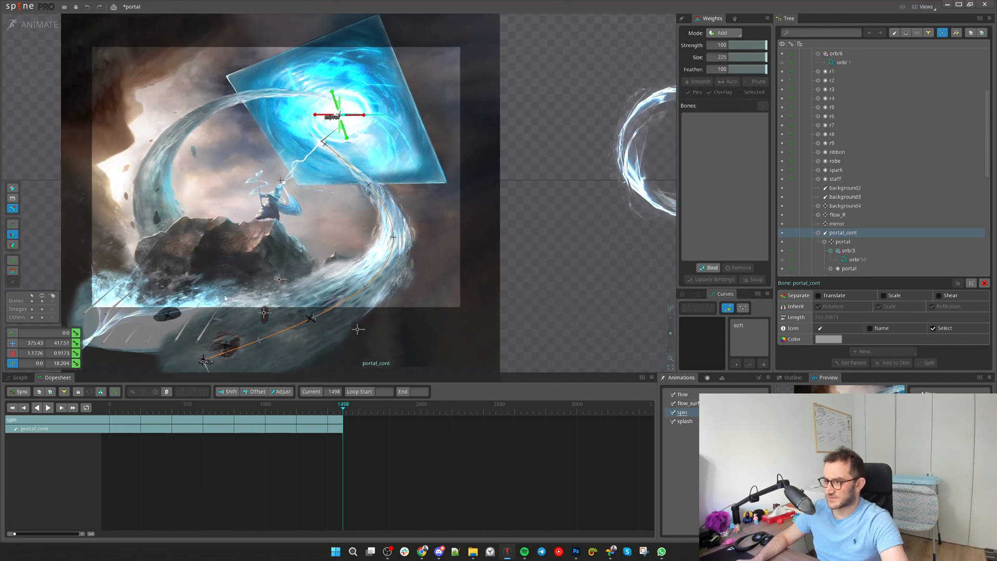
{"action": "left_click_drag", "start_coordinate": [277, 258], "coordinate": [284, 267]}
{"action": "left_click_drag", "start_coordinate": [401, 252], "coordinate": [430, 230]}
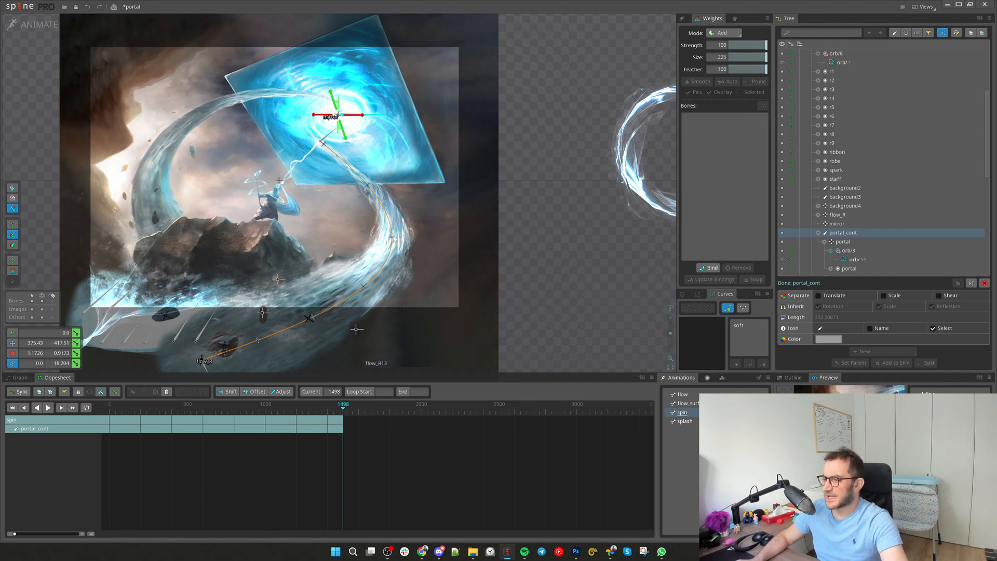
{"action": "left_click_drag", "start_coordinate": [394, 238], "coordinate": [411, 233]}
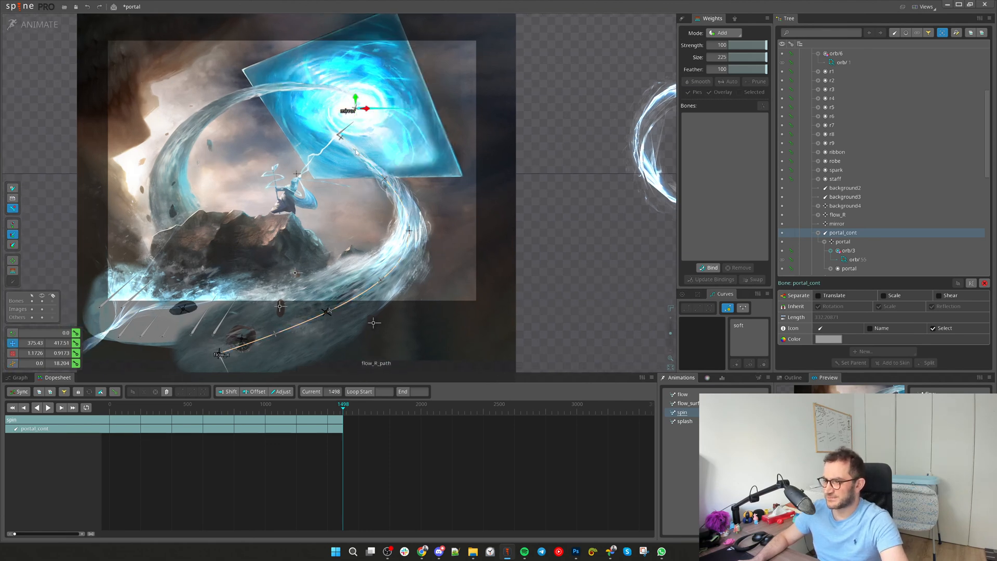
Select the background2 bone, try moving and rotating it at frame 1498, and undo the changes
{"action": "left_click", "coordinate": [348, 127]}
{"action": "left_click_drag", "start_coordinate": [570, 304], "coordinate": [634, 305]}
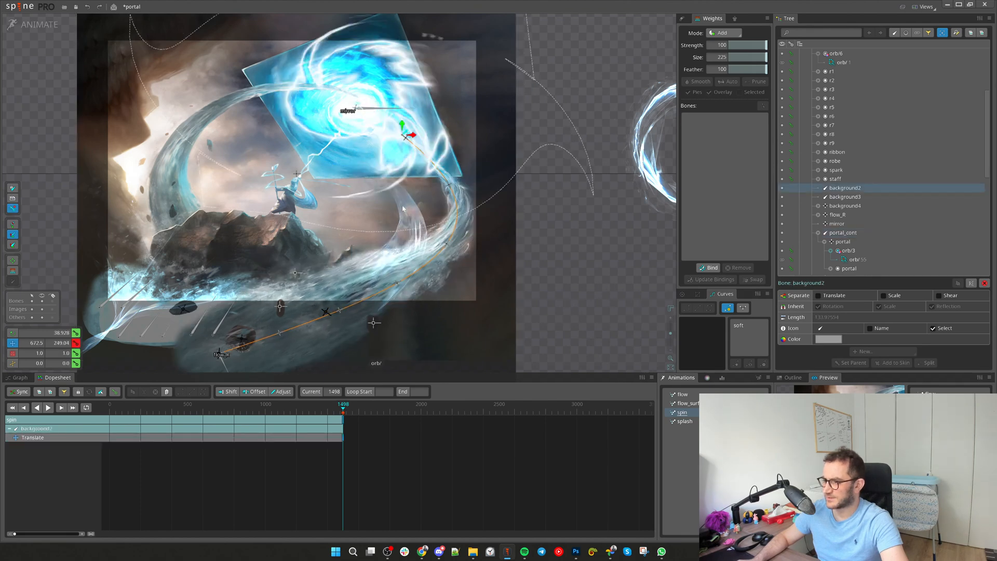
{"action": "left_click_drag", "start_coordinate": [591, 252], "coordinate": [606, 301]}
{"action": "key", "text": "ctrl+z"}
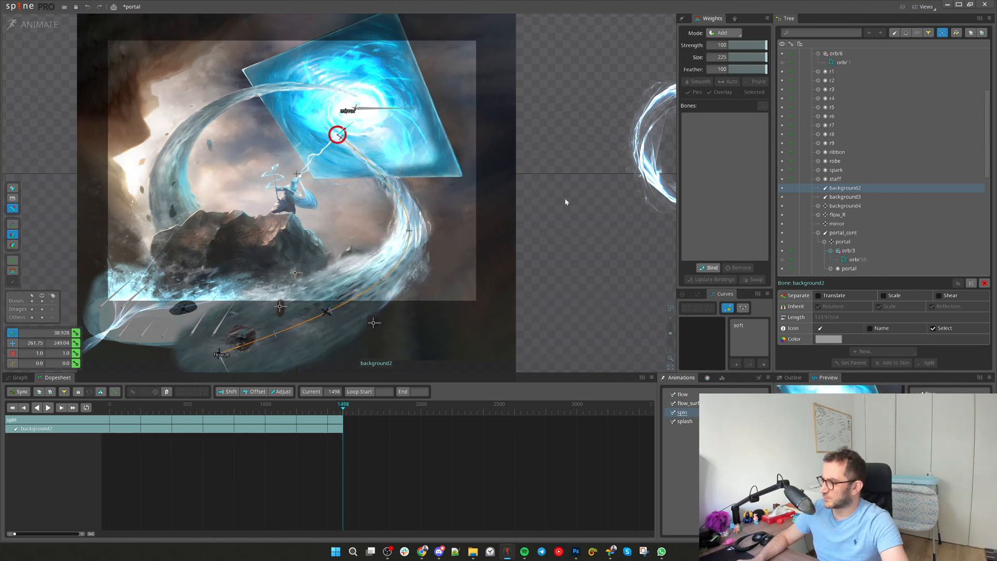
{"action": "left_click_drag", "start_coordinate": [565, 201], "coordinate": [680, 367]}
{"action": "key", "text": "ctrl+z"}
Move the playhead to frame 0 and rotate the background2 bone to about 1.5 degrees
{"action": "left_click_drag", "start_coordinate": [343, 411], "coordinate": [108, 410]}
{"action": "left_click_drag", "start_coordinate": [637, 245], "coordinate": [478, 353]}
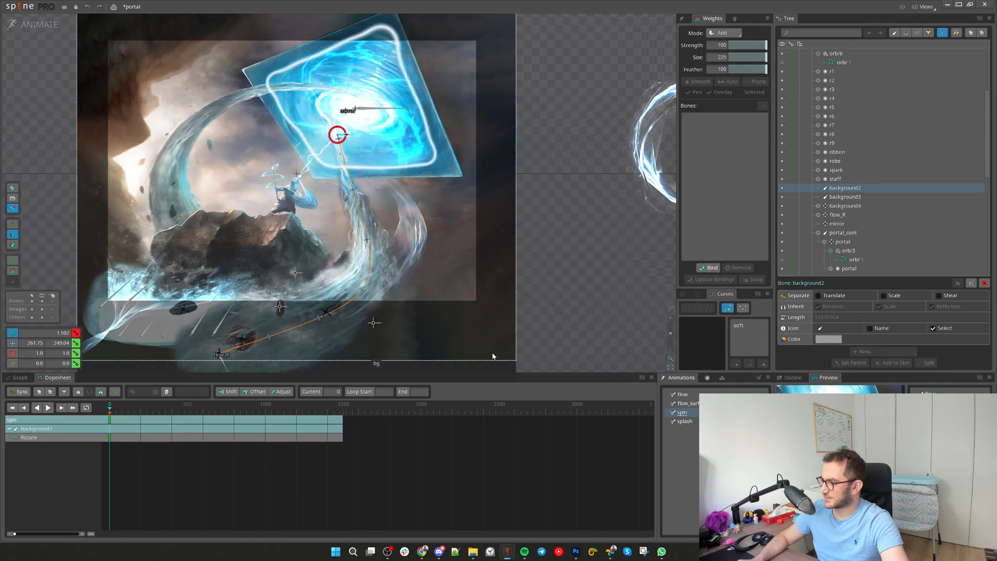
Undo the last rotation, open the preview beside the scene, and rotate the background2 bone to about -25.1 degrees at frame 0
{"action": "key", "text": "ctrl+z"}
{"action": "left_click_drag", "start_coordinate": [508, 157], "coordinate": [508, 158]}
{"action": "left_click_drag", "start_coordinate": [442, 217], "coordinate": [333, 210]}
{"action": "key", "text": "ctrl+z"}
{"action": "left_click_drag", "start_coordinate": [404, 212], "coordinate": [236, 317]}
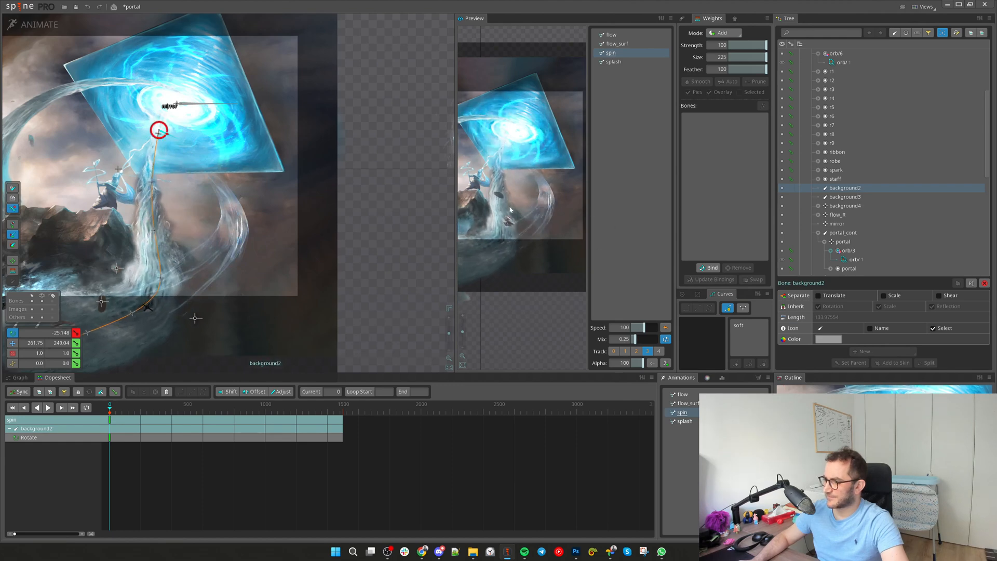
Examine the spin animation in the preview at several zoom levels, and undo the background2 rotation at frame 0
{"action": "scroll", "coordinate": [509, 210], "scroll_direction": "up", "scroll_amount": 3}
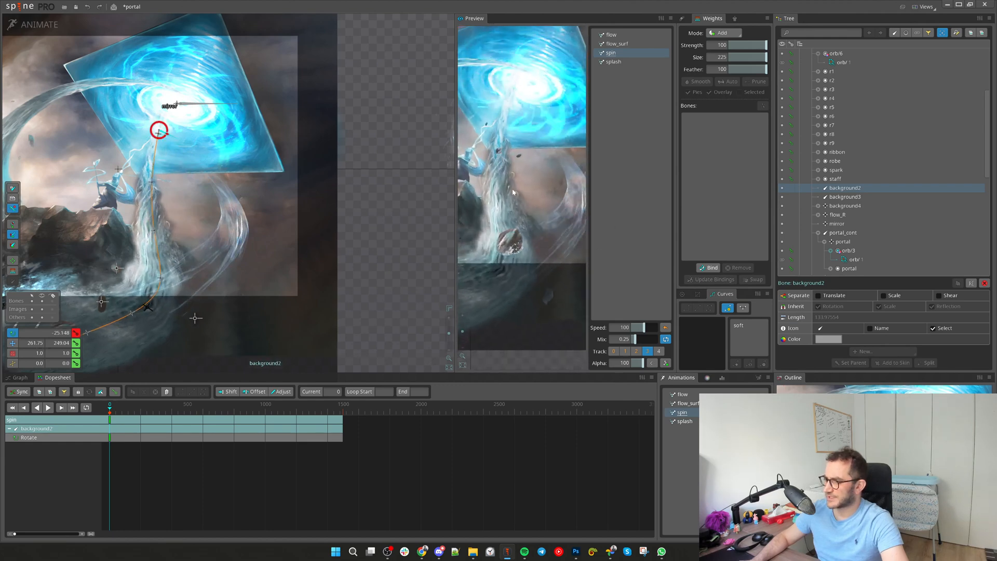
{"action": "scroll", "coordinate": [512, 181], "scroll_direction": "down", "scroll_amount": 3}
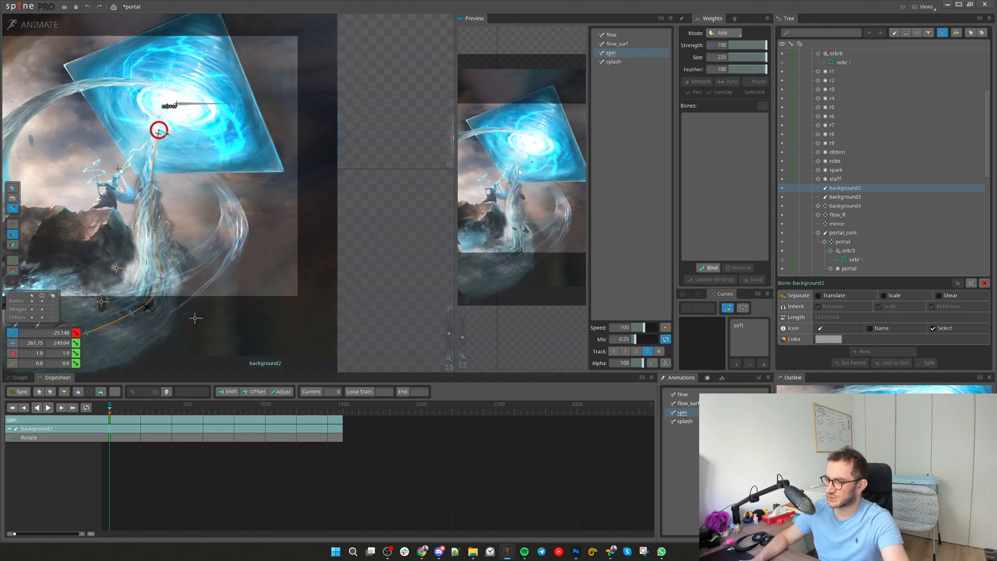
{"action": "scroll", "coordinate": [526, 168], "scroll_direction": "up", "scroll_amount": 2}
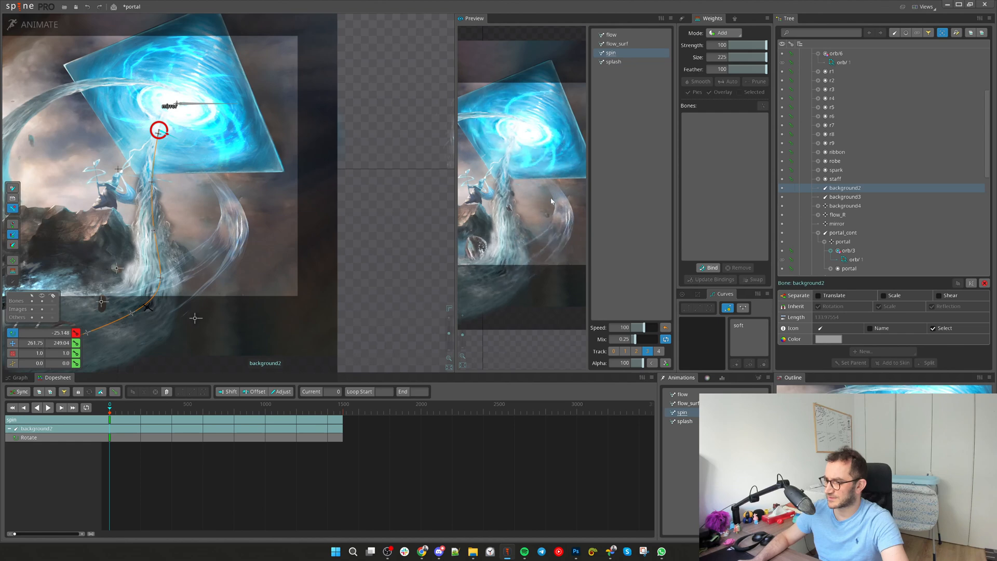
{"action": "scroll", "coordinate": [553, 213], "scroll_direction": "down", "scroll_amount": 1}
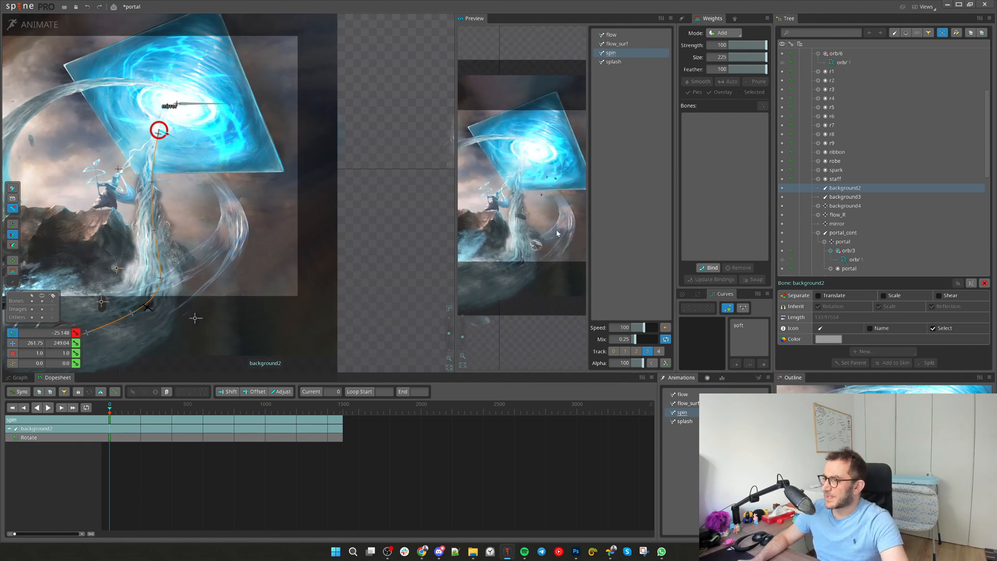
{"action": "scroll", "coordinate": [553, 218], "scroll_direction": "up", "scroll_amount": 1}
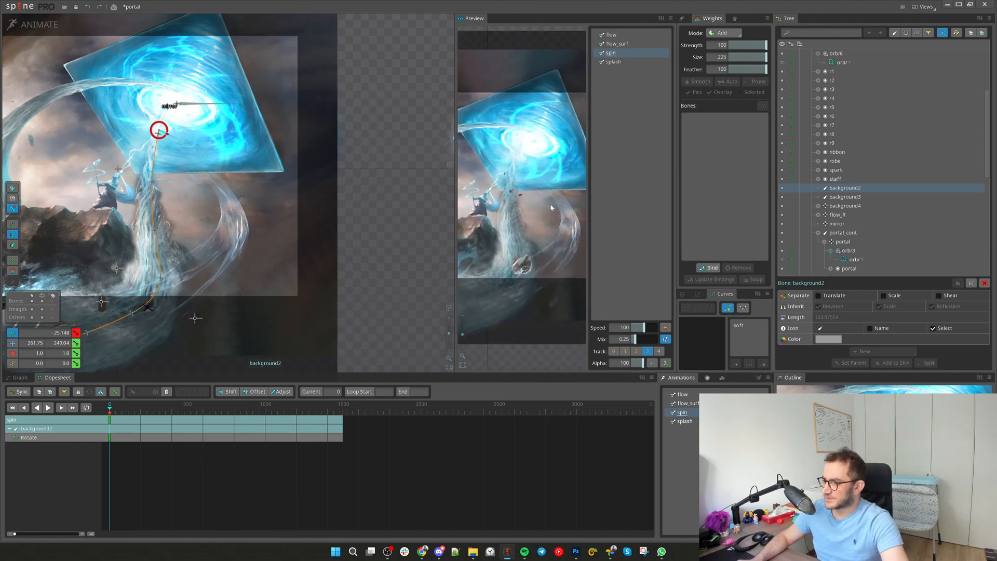
{"action": "scroll", "coordinate": [555, 234], "scroll_direction": "down", "scroll_amount": 1}
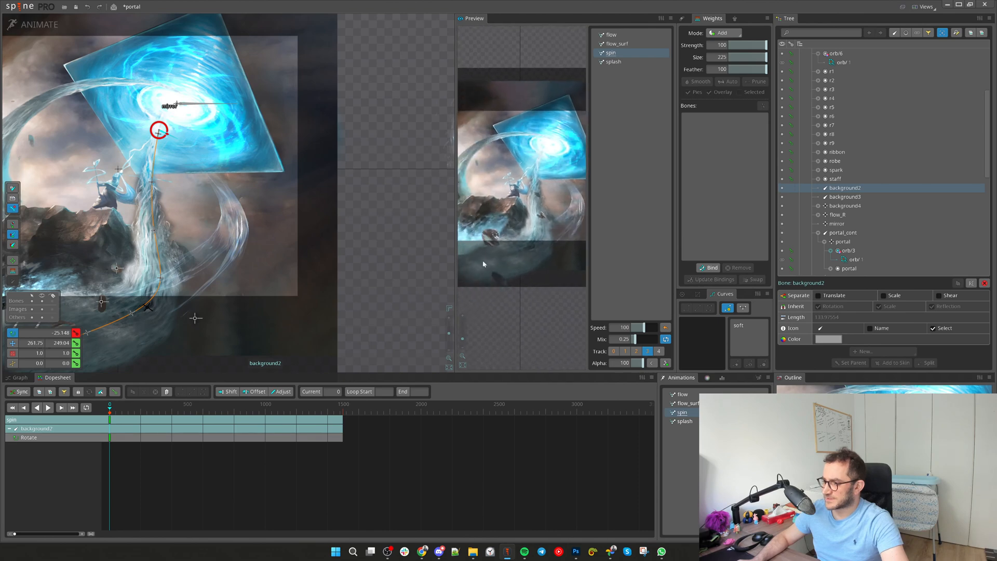
{"action": "key", "text": "ctrl+z"}
{"action": "key", "text": "ctrl+z"}
{"action": "key", "text": "ctrl+shift+z"}
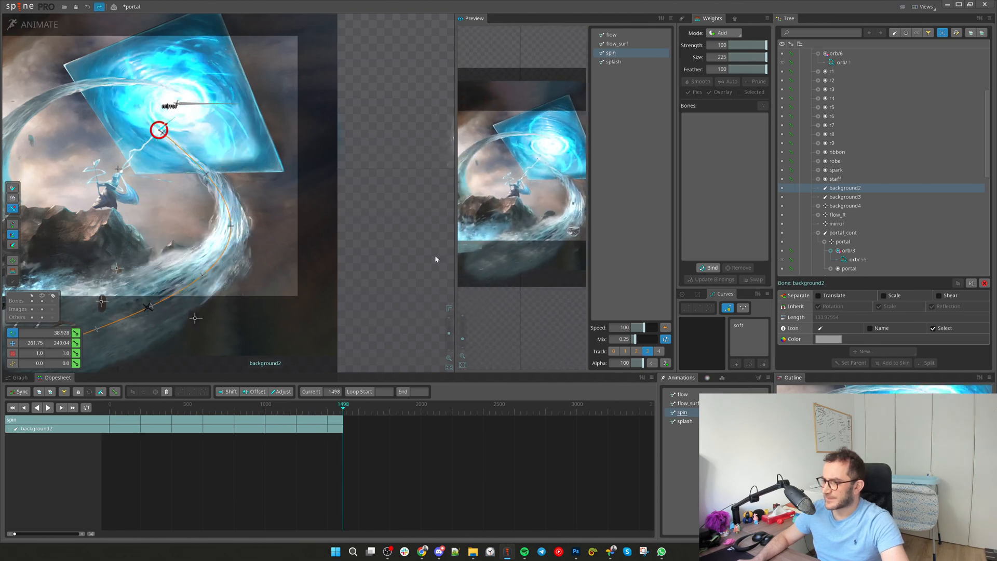
Examine the portal, the wizard and the curving water streams at frame 1498, and collapse the large preview
{"action": "scroll", "coordinate": [166, 130], "scroll_direction": "down", "scroll_amount": 2}
{"action": "left_click_drag", "start_coordinate": [354, 192], "coordinate": [432, 244]}
{"action": "scroll", "coordinate": [176, 169], "scroll_direction": "up", "scroll_amount": 2}
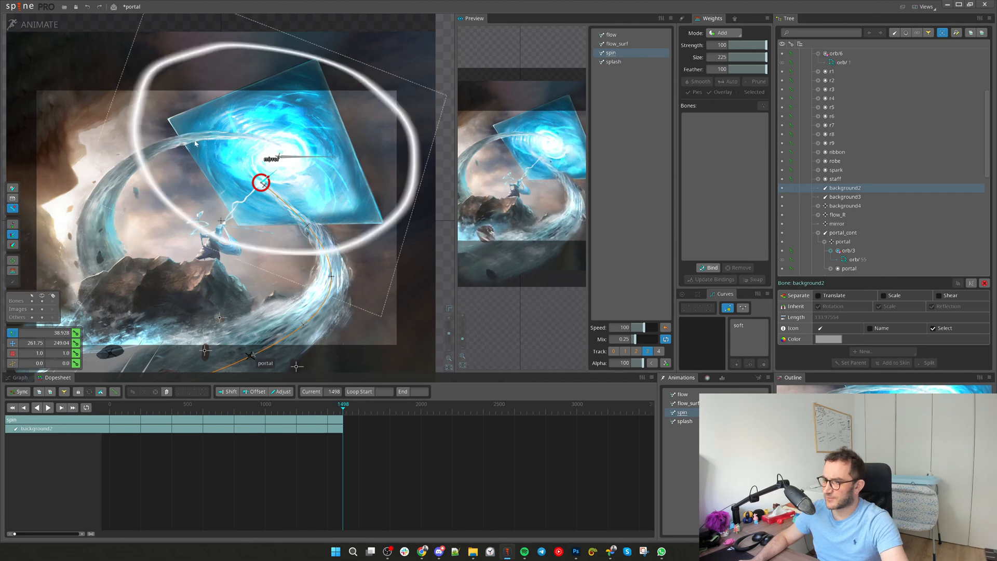
{"action": "left_click_drag", "start_coordinate": [204, 177], "coordinate": [289, 184]}
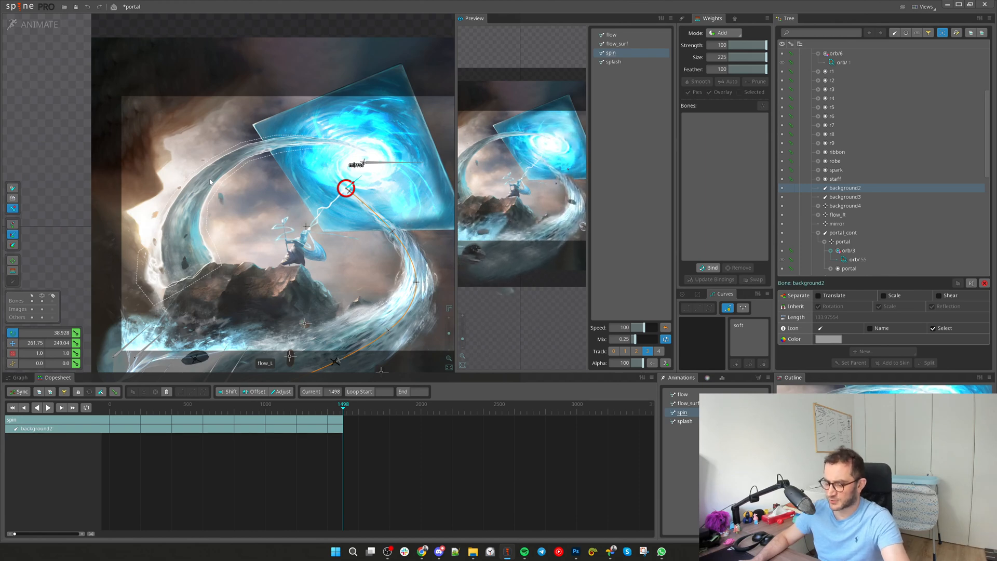
{"action": "scroll", "coordinate": [296, 184], "scroll_direction": "down", "scroll_amount": 1}
{"action": "left_click_drag", "start_coordinate": [298, 185], "coordinate": [245, 186]}
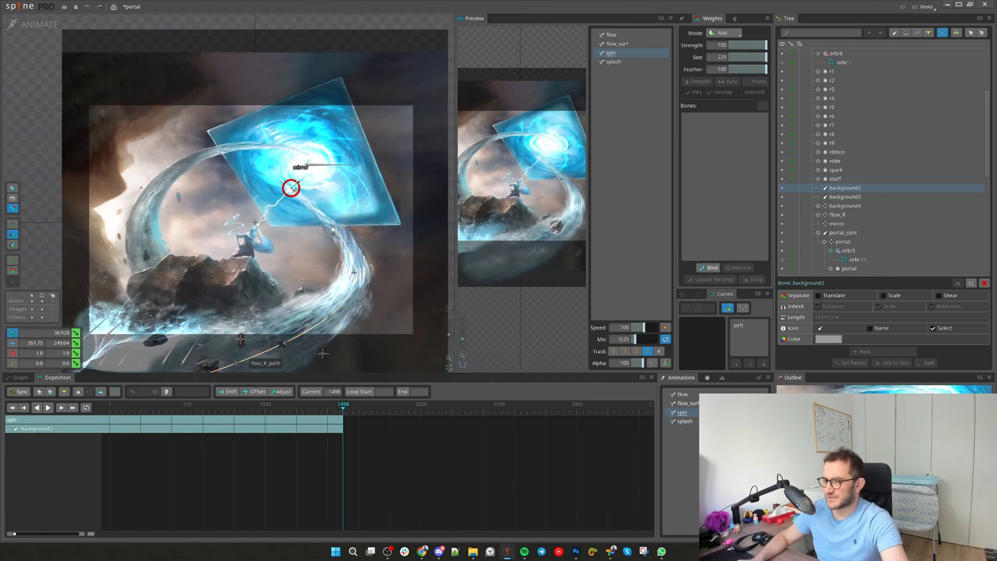
{"action": "left_click_drag", "start_coordinate": [303, 246], "coordinate": [269, 207]}
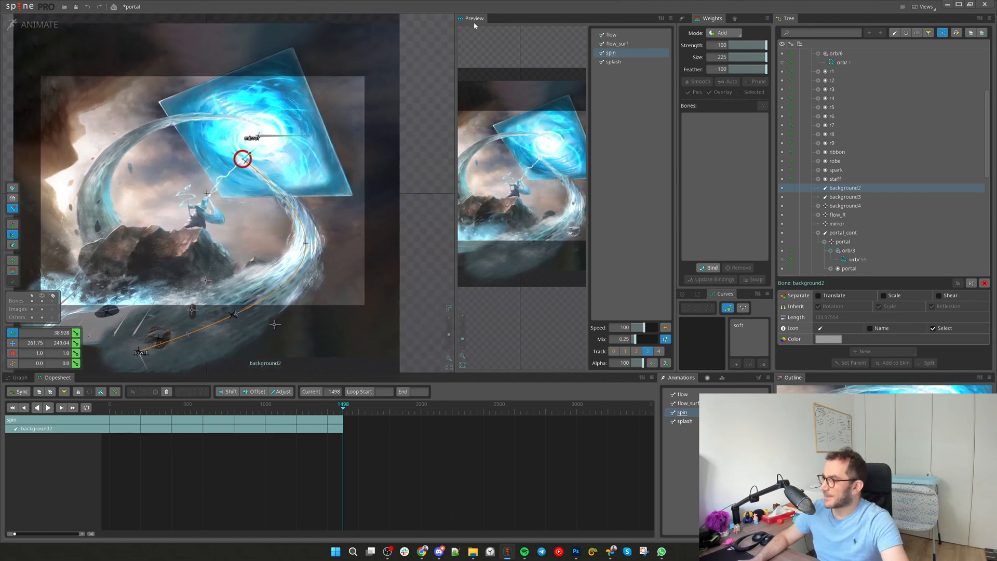
{"action": "left_click_drag", "start_coordinate": [823, 382], "coordinate": [822, 381]}
{"action": "scroll", "coordinate": [194, 237], "scroll_direction": "up", "scroll_amount": 3}
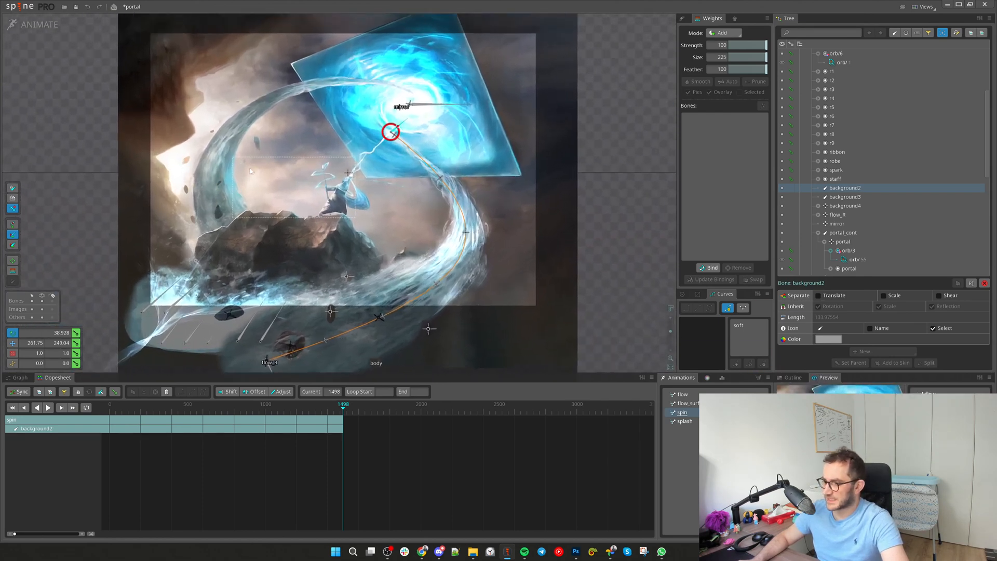
Select the flow_L mesh and switch from Animate to Setup mode with the preview collapsed
{"action": "left_click", "coordinate": [208, 221]}
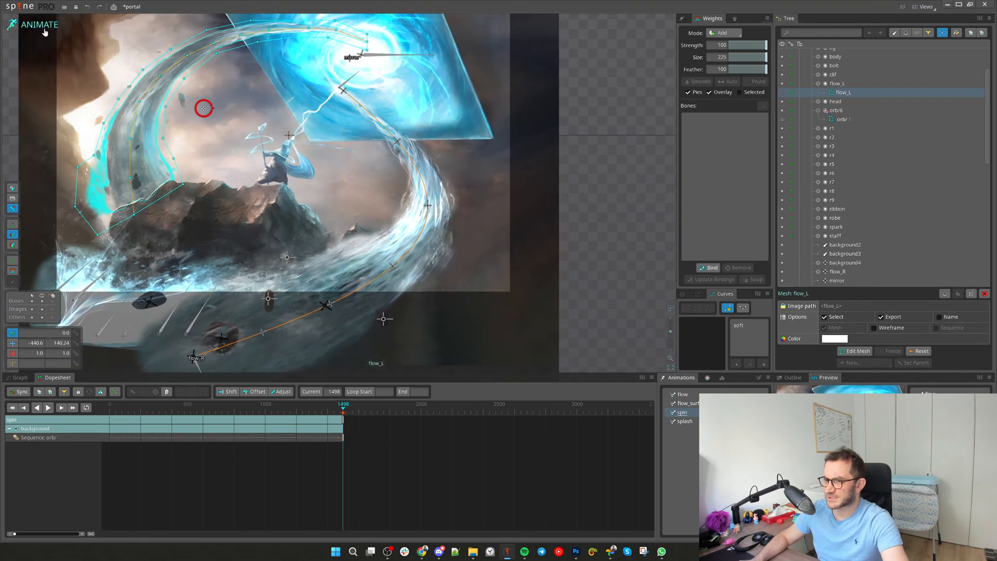
{"action": "left_click", "coordinate": [39, 24]}
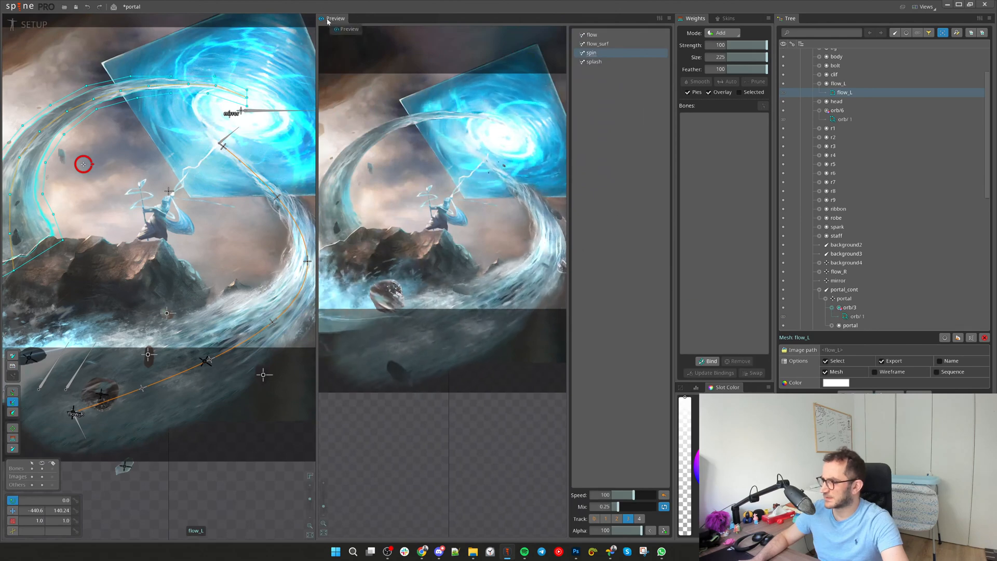
{"action": "left_click_drag", "start_coordinate": [284, 208], "coordinate": [239, 181]}
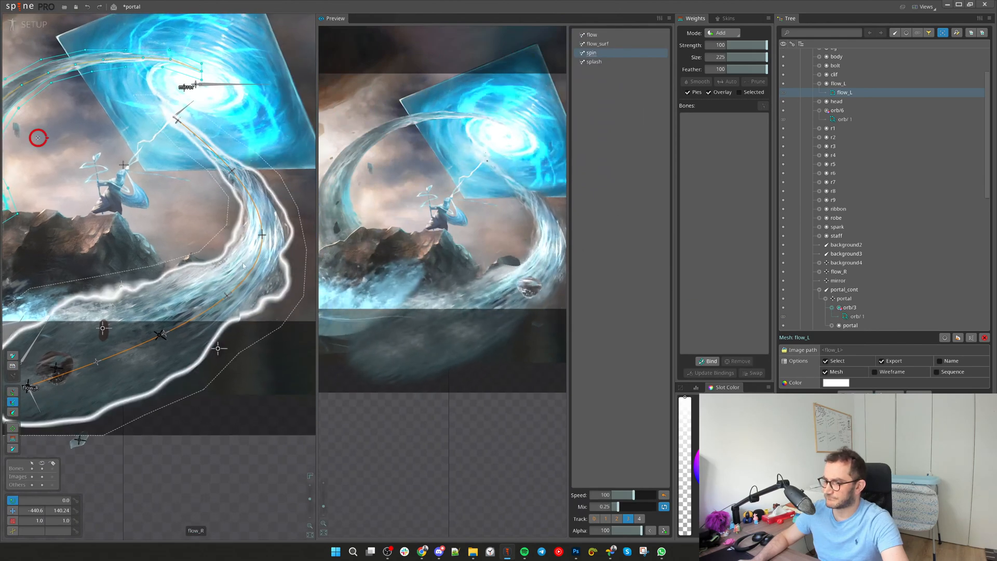
{"action": "middle_click", "coordinate": [335, 19]}
Select the flow_R mesh of the large water stream that curves below the portal
{"action": "left_click_drag", "start_coordinate": [287, 271], "coordinate": [376, 270]}
{"action": "scroll", "coordinate": [376, 270], "scroll_direction": "down", "scroll_amount": 2}
{"action": "scroll", "coordinate": [375, 271], "scroll_direction": "up", "scroll_amount": 2}
{"action": "left_click_drag", "start_coordinate": [288, 349], "coordinate": [341, 322]}
{"action": "scroll", "coordinate": [341, 323], "scroll_direction": "down", "scroll_amount": 2}
{"action": "left_click", "coordinate": [341, 322]}
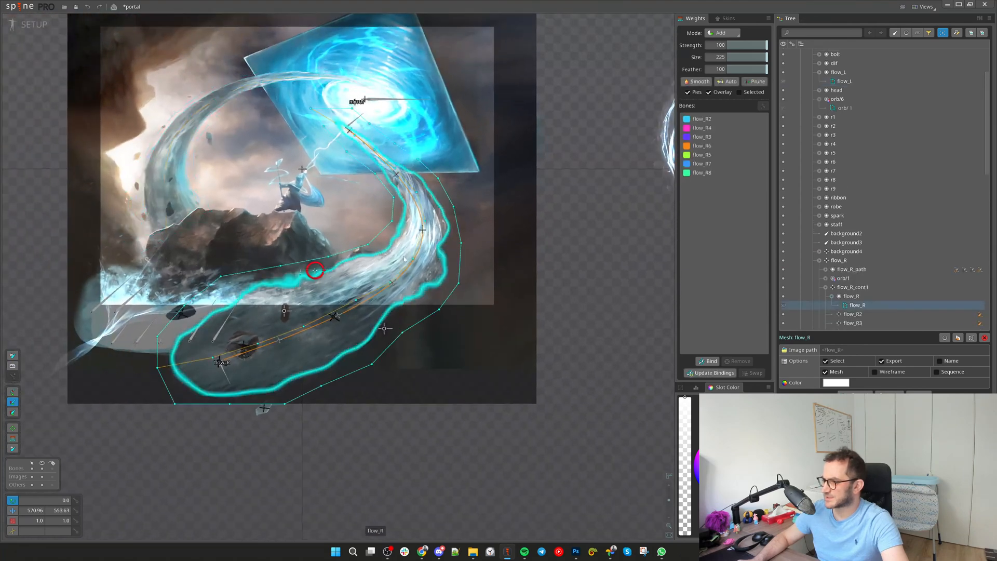
Expand the orb/1 slot under the flow_R bone and select its orb/ sequence mesh
{"action": "scroll", "coordinate": [867, 273], "scroll_direction": "down", "scroll_amount": 3}
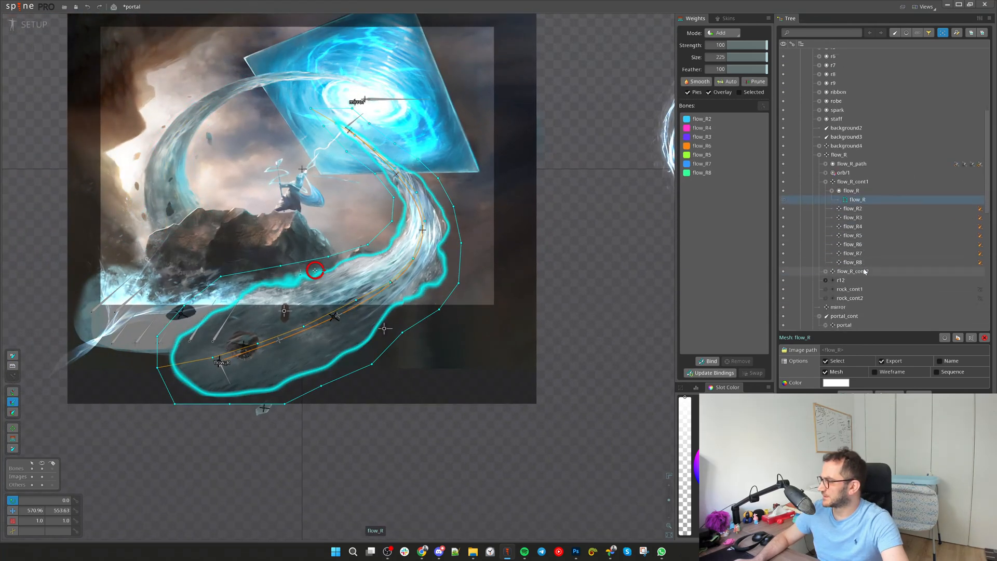
{"action": "scroll", "coordinate": [864, 244], "scroll_direction": "down", "scroll_amount": 1}
{"action": "left_click", "coordinate": [826, 146]}
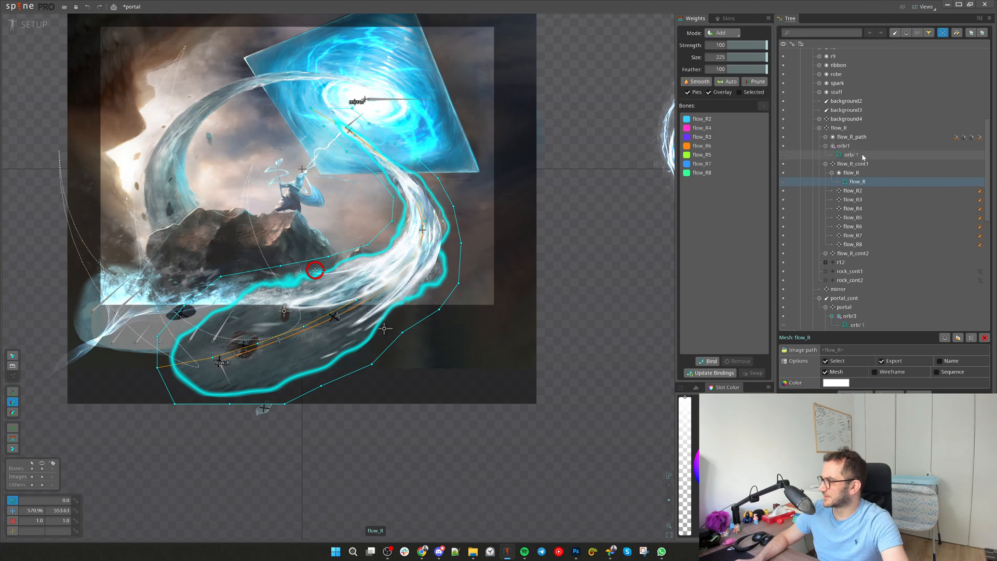
{"action": "left_click", "coordinate": [862, 156]}
{"action": "scroll", "coordinate": [397, 267], "scroll_direction": "up", "scroll_amount": 1}
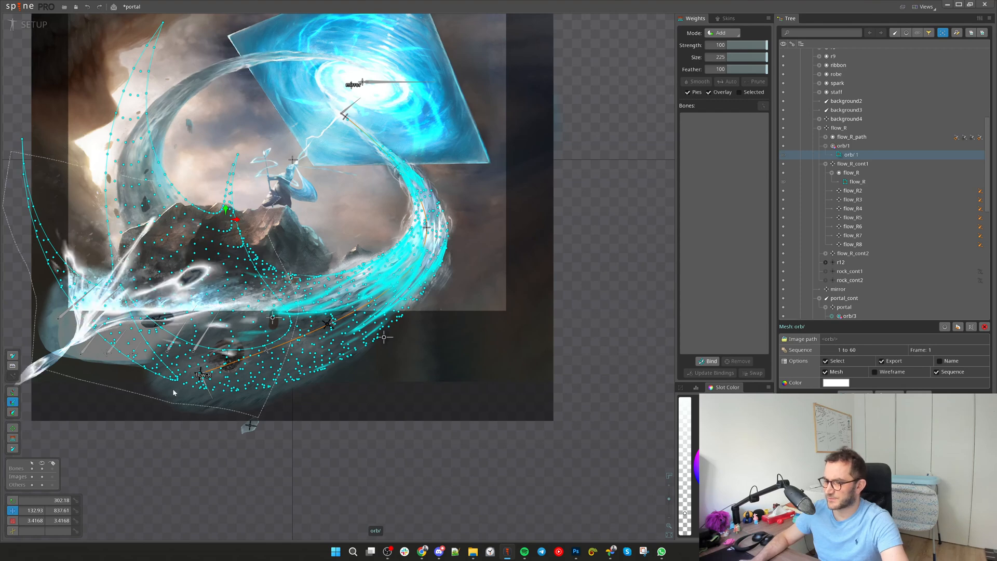
Deselect and reselect the orb/ mesh over the rocks to compare the water artwork with and without its vertices
{"action": "key", "text": "space"}
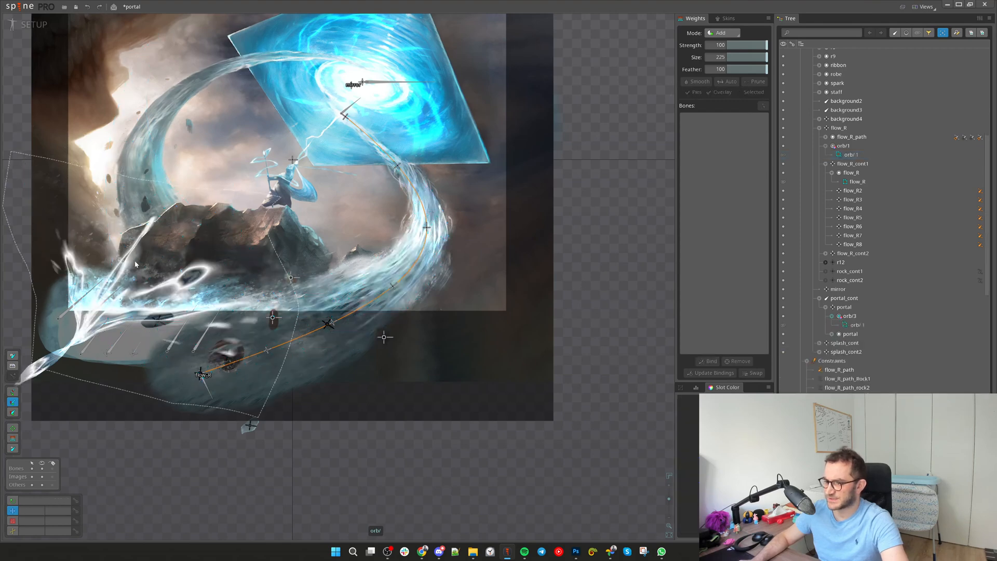
{"action": "left_click", "coordinate": [171, 259]}
{"action": "scroll", "coordinate": [353, 453], "scroll_direction": "down", "scroll_amount": 1}
{"action": "scroll", "coordinate": [353, 454], "scroll_direction": "down", "scroll_amount": 1}
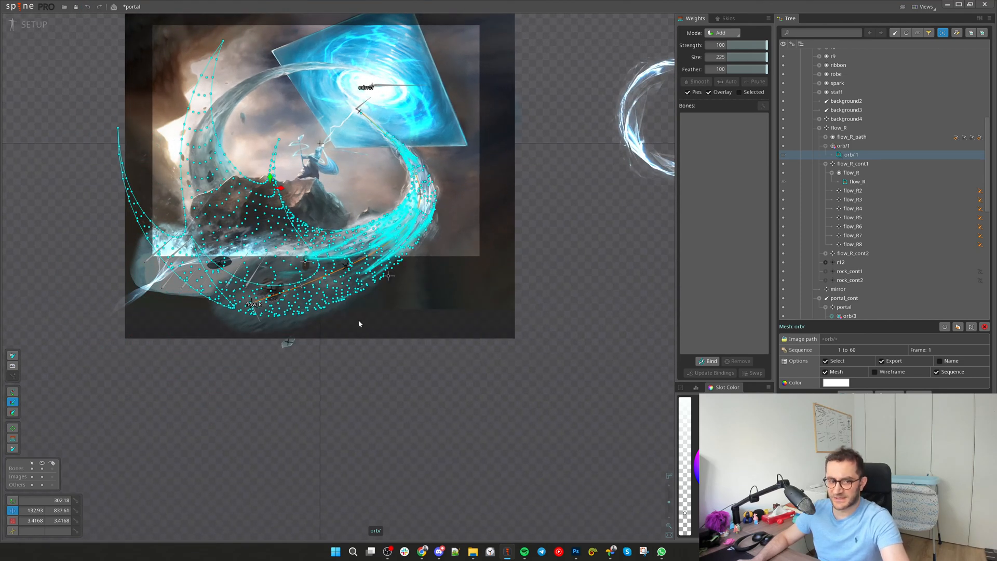
{"action": "left_click_drag", "start_coordinate": [377, 375], "coordinate": [370, 406]}
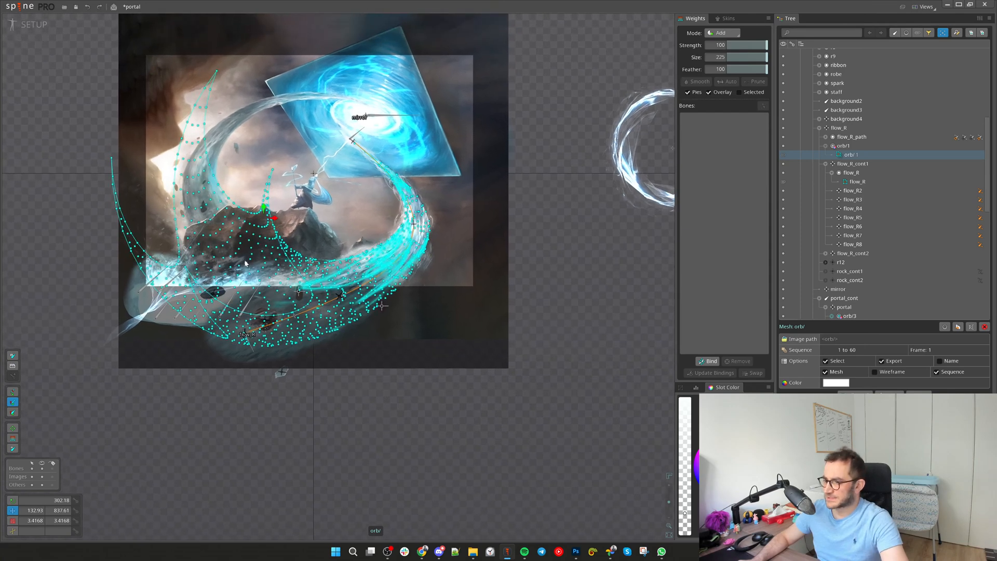
{"action": "key", "text": "space"}
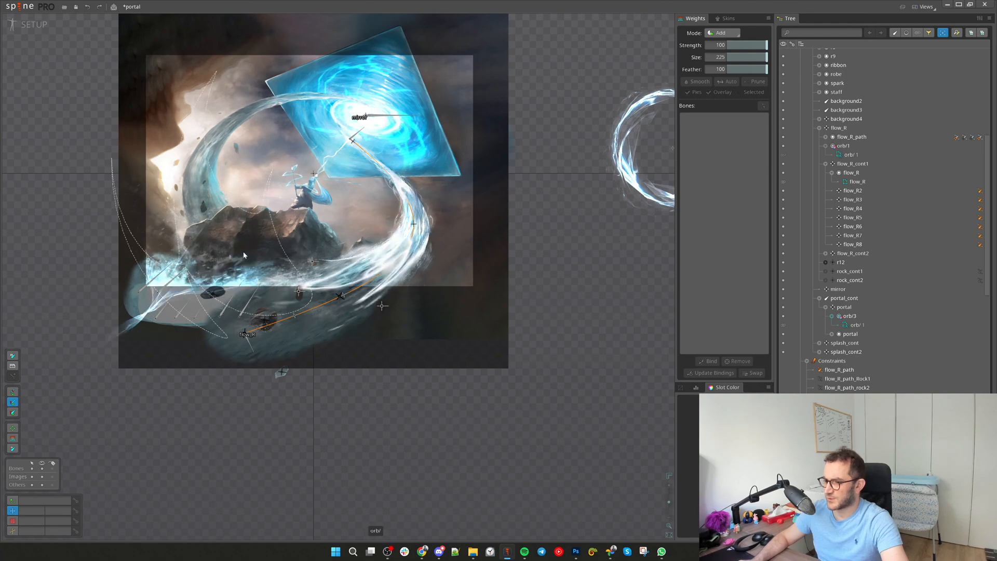
{"action": "left_click", "coordinate": [257, 254]}
Open the orb/ mesh in Edit Mesh and examine its triangles around the water stream's outer bend
{"action": "left_click", "coordinate": [855, 396]}
{"action": "scroll", "coordinate": [436, 229], "scroll_direction": "up", "scroll_amount": 5}
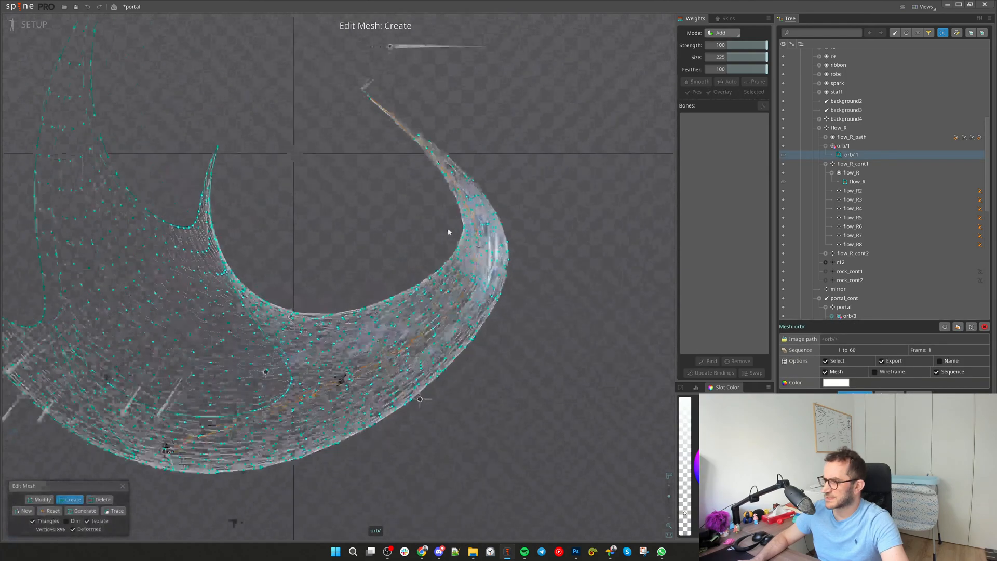
{"action": "key", "text": "x"}
{"action": "key", "text": "c"}
{"action": "scroll", "coordinate": [450, 232], "scroll_direction": "up", "scroll_amount": 1}
{"action": "scroll", "coordinate": [450, 230], "scroll_direction": "up", "scroll_amount": 1}
{"action": "key", "text": "c"}
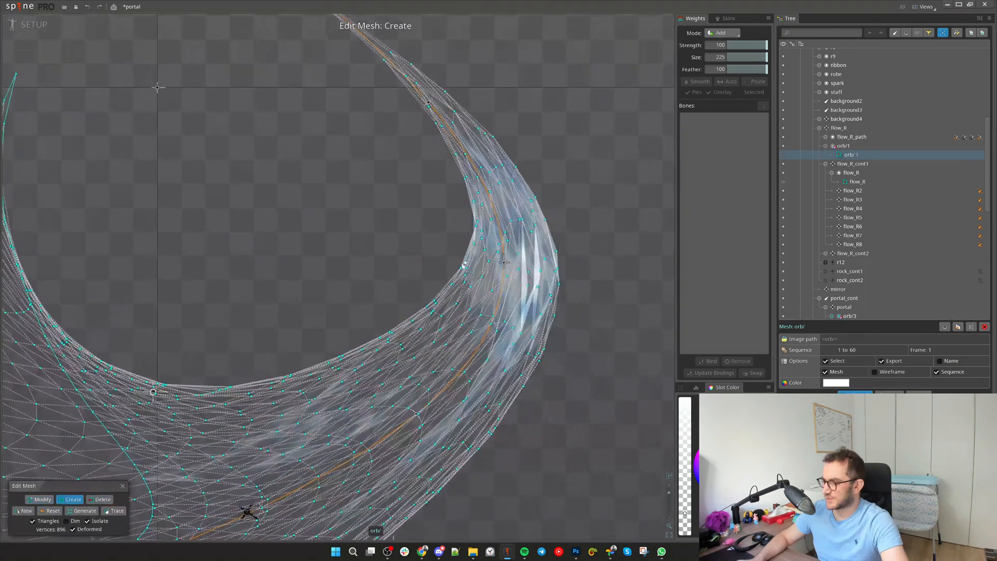
Examine the orb/ mesh's vertices and edges from the stream's thin tip to its wide splash, and leave mesh editing
{"action": "scroll", "coordinate": [448, 235], "scroll_direction": "up", "scroll_amount": 3}
{"action": "scroll", "coordinate": [480, 260], "scroll_direction": "down", "scroll_amount": 4}
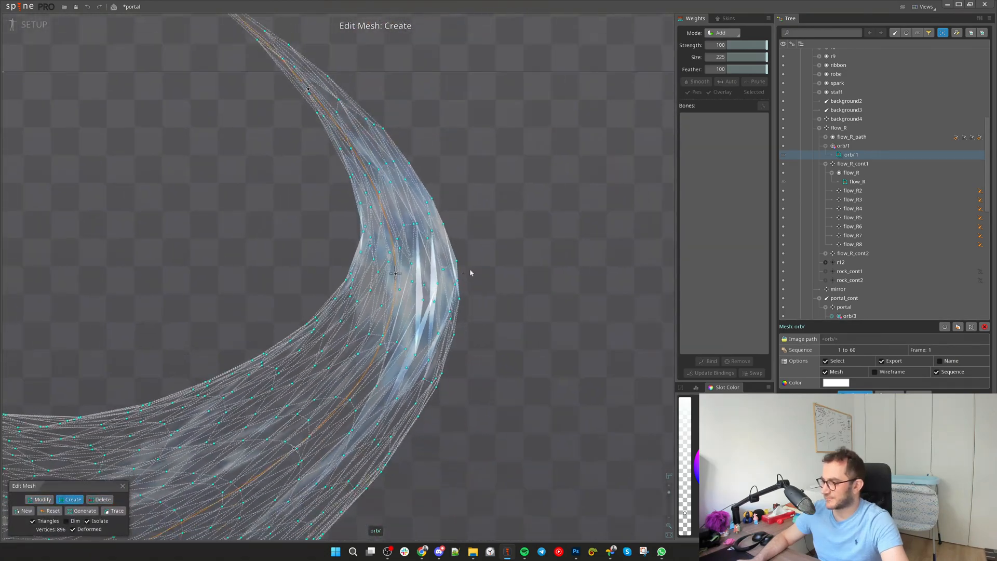
{"action": "scroll", "coordinate": [459, 274], "scroll_direction": "up", "scroll_amount": 3}
{"action": "scroll", "coordinate": [291, 322], "scroll_direction": "down", "scroll_amount": 3}
{"action": "scroll", "coordinate": [268, 392], "scroll_direction": "down", "scroll_amount": 6}
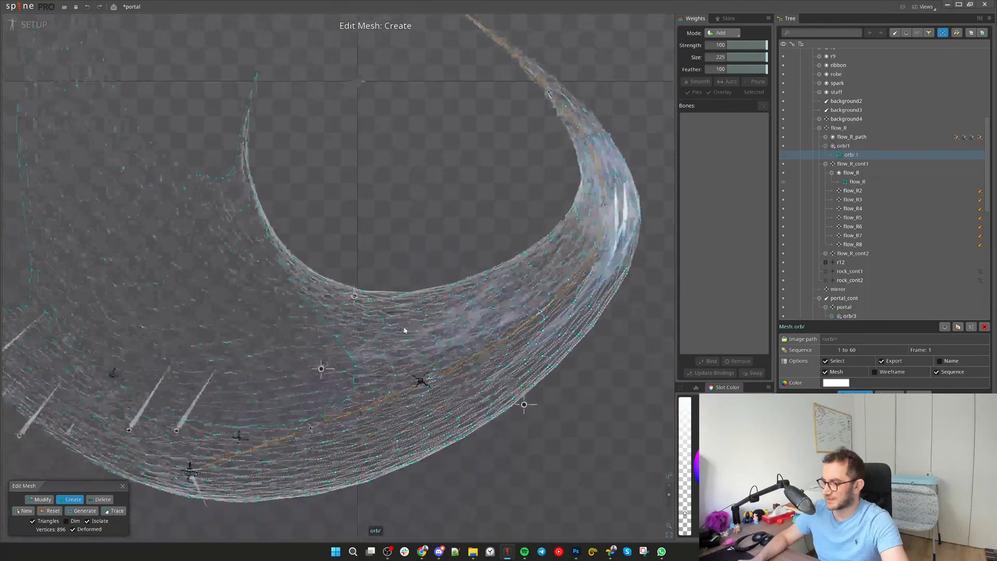
{"action": "left_click_drag", "start_coordinate": [356, 319], "coordinate": [319, 329]}
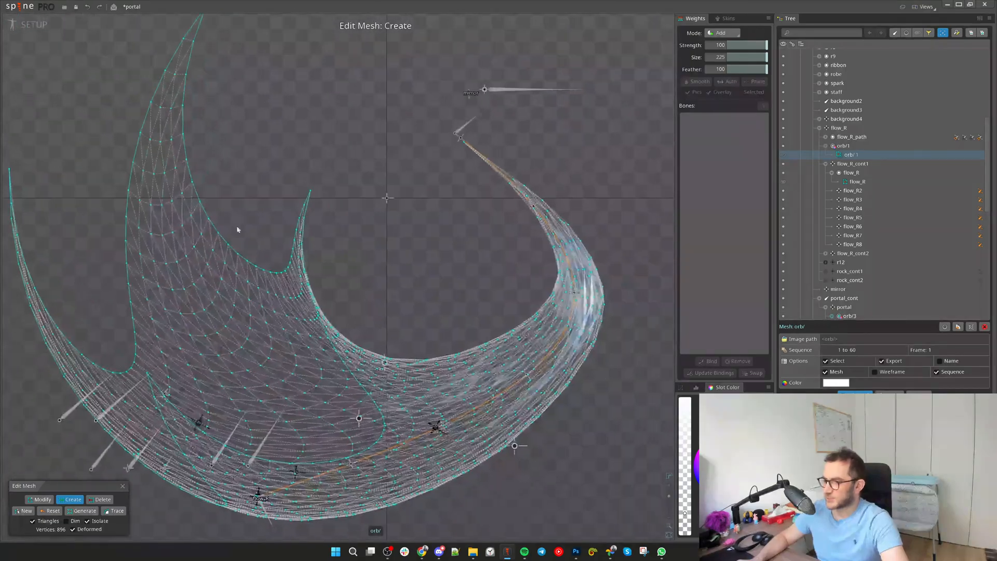
{"action": "left_click_drag", "start_coordinate": [252, 227], "coordinate": [277, 215]}
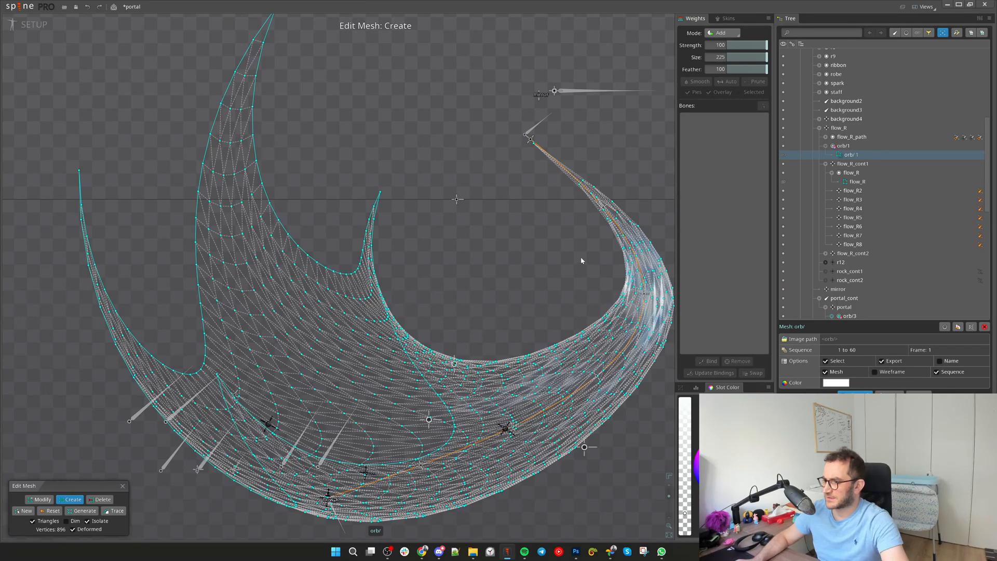
{"action": "left_click_drag", "start_coordinate": [614, 186], "coordinate": [500, 222]}
{"action": "scroll", "coordinate": [501, 222], "scroll_direction": "up", "scroll_amount": 2}
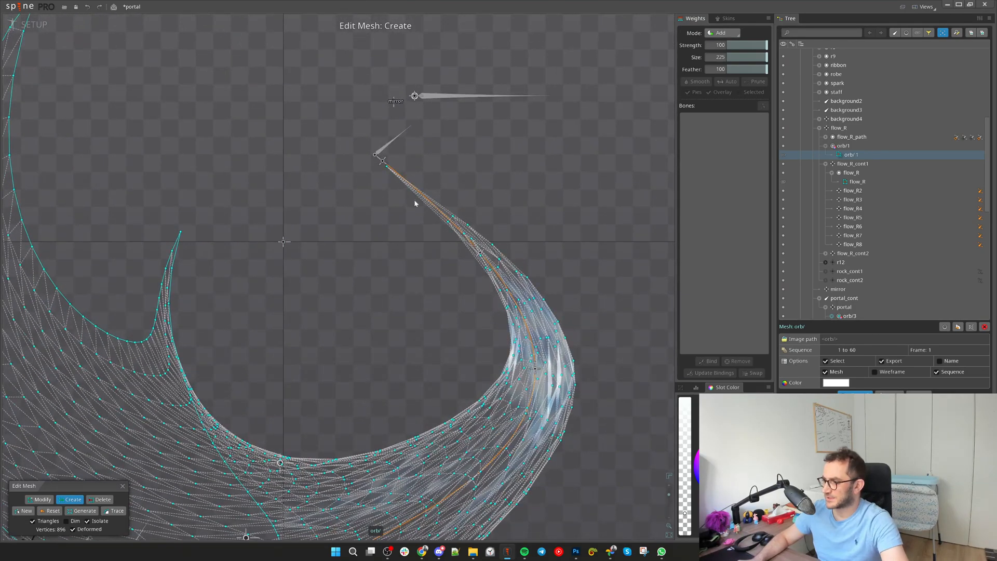
{"action": "scroll", "coordinate": [415, 198], "scroll_direction": "down", "scroll_amount": 3}
{"action": "left_click_drag", "start_coordinate": [296, 333], "coordinate": [339, 241]}
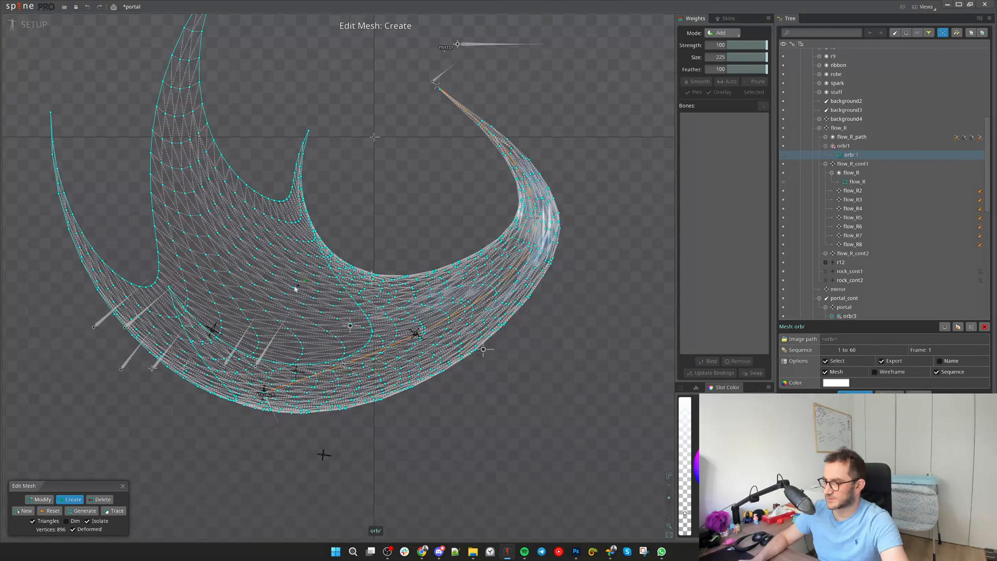
{"action": "left_click", "coordinate": [122, 488]}
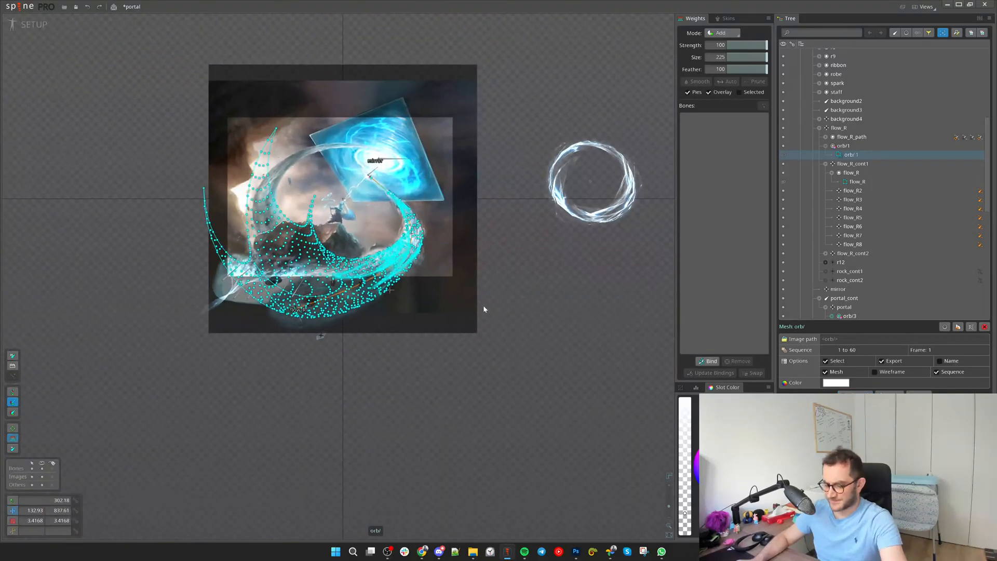
Start binding bones to the orb/ mesh and expand flow_R_cont2 to expose its child bones as candidates
{"action": "scroll", "coordinate": [447, 304], "scroll_direction": "up", "scroll_amount": 4}
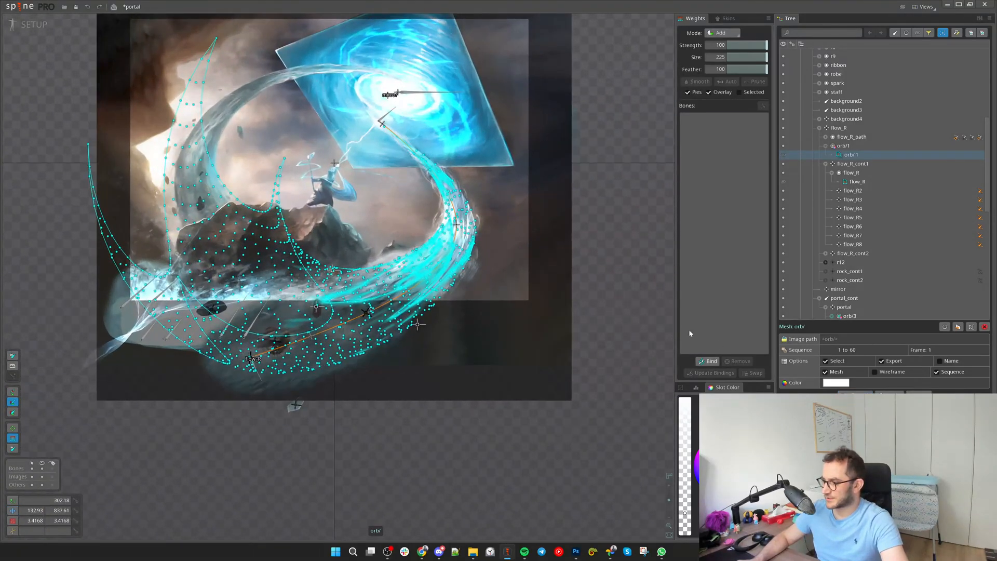
{"action": "left_click", "coordinate": [710, 361]}
{"action": "scroll", "coordinate": [883, 197], "scroll_direction": "down", "scroll_amount": 2}
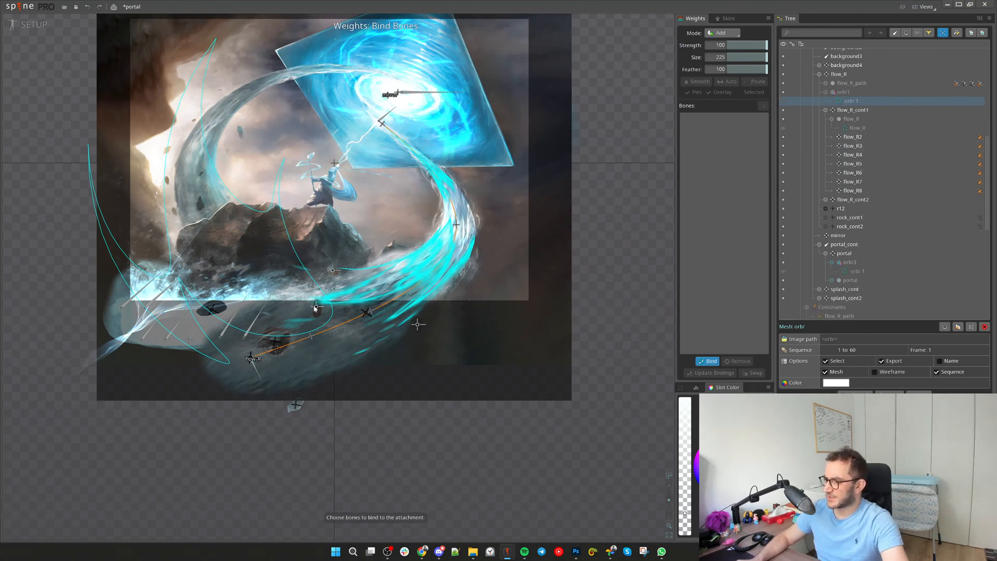
{"action": "scroll", "coordinate": [270, 345], "scroll_direction": "up", "scroll_amount": 2}
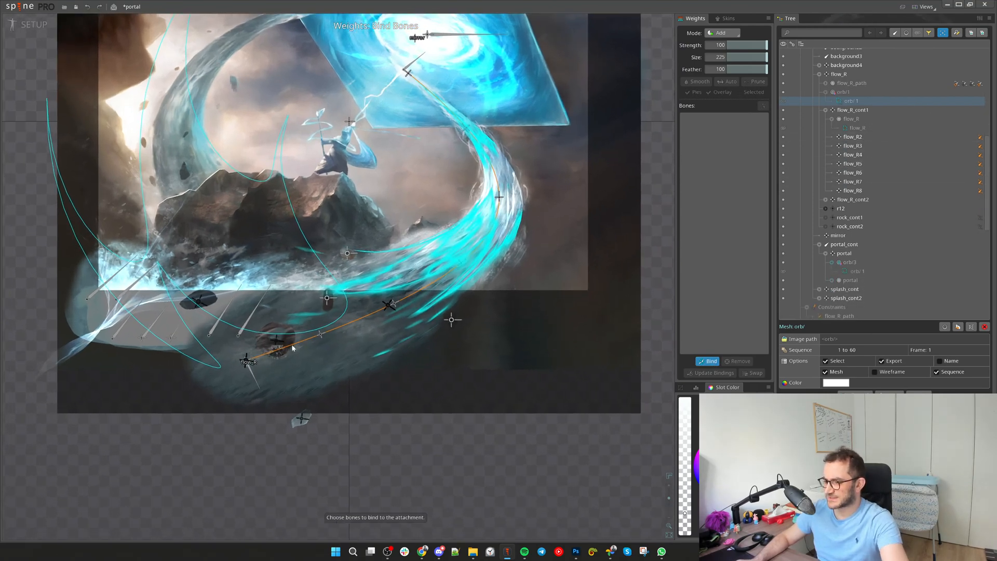
{"action": "left_click_drag", "start_coordinate": [551, 168], "coordinate": [443, 203]}
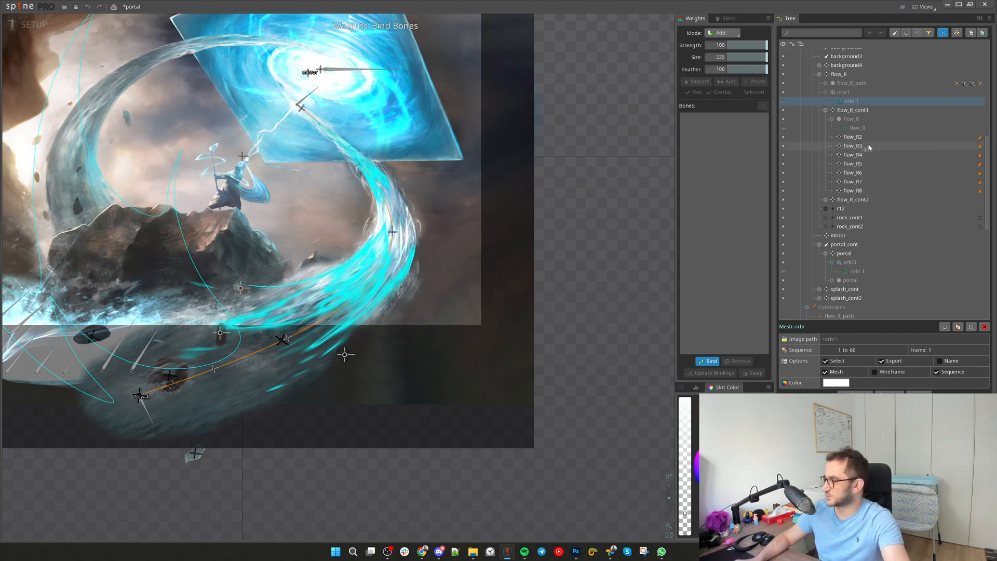
{"action": "left_click", "coordinate": [827, 201]}
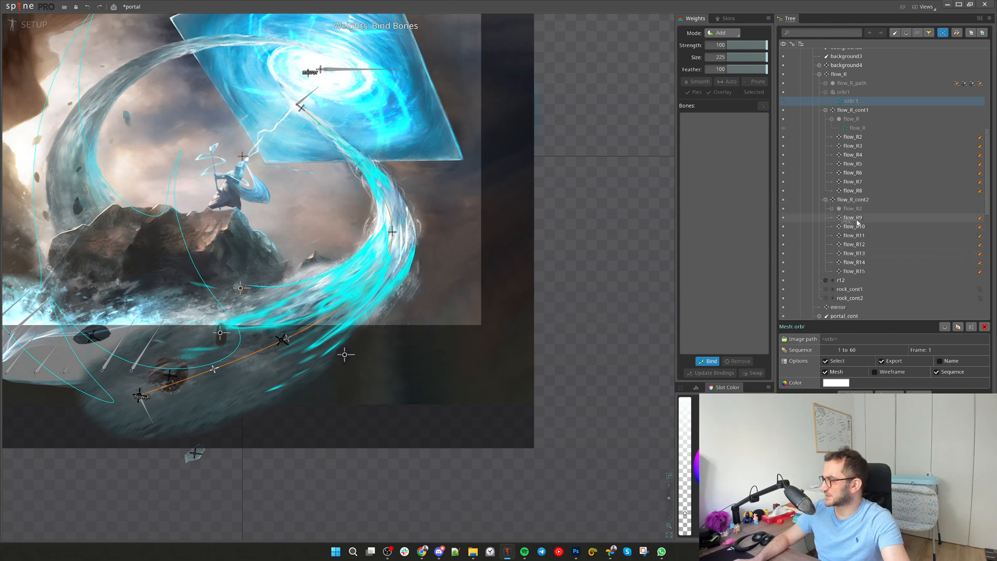
Bind the bones flow_R2 through flow_R8 to the orb/ mesh
{"action": "left_click", "coordinate": [861, 138]}
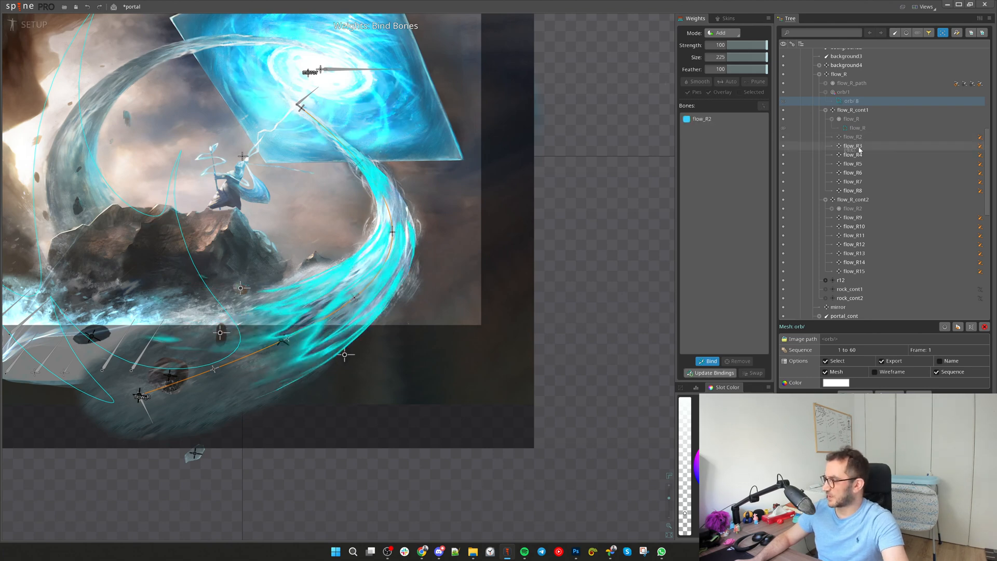
{"action": "left_click", "coordinate": [857, 254]}
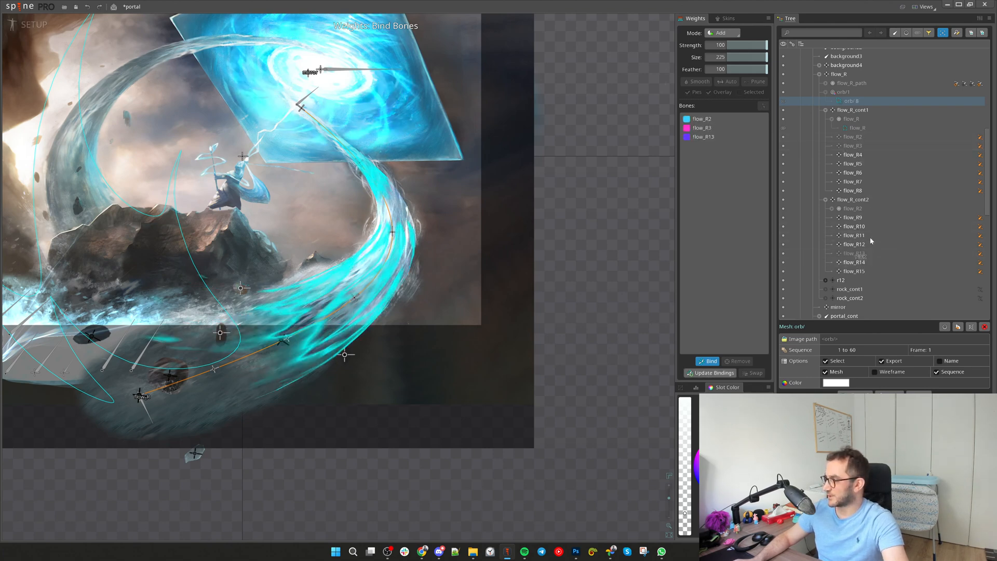
{"action": "left_click", "coordinate": [858, 174]}
{"action": "left_click", "coordinate": [858, 182]}
{"action": "scroll", "coordinate": [570, 272], "scroll_direction": "down", "scroll_amount": 1}
{"action": "left_click_drag", "start_coordinate": [564, 267], "coordinate": [598, 278]}
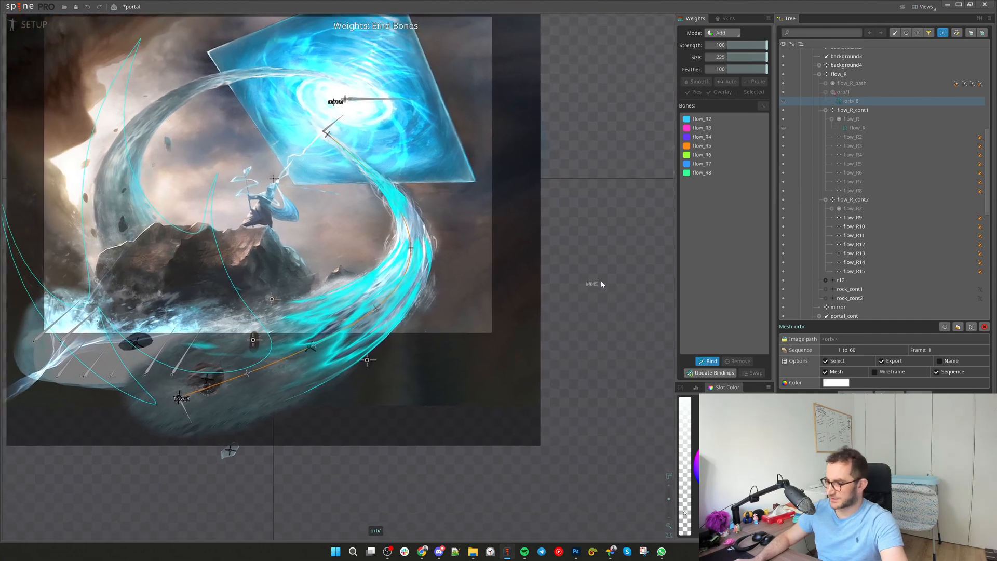
{"action": "left_click", "coordinate": [708, 361]}
Examine the initial bone weights across the orb/ mesh, from the splash spikes to the stream's thin tip
{"action": "scroll", "coordinate": [513, 301], "scroll_direction": "down", "scroll_amount": 2}
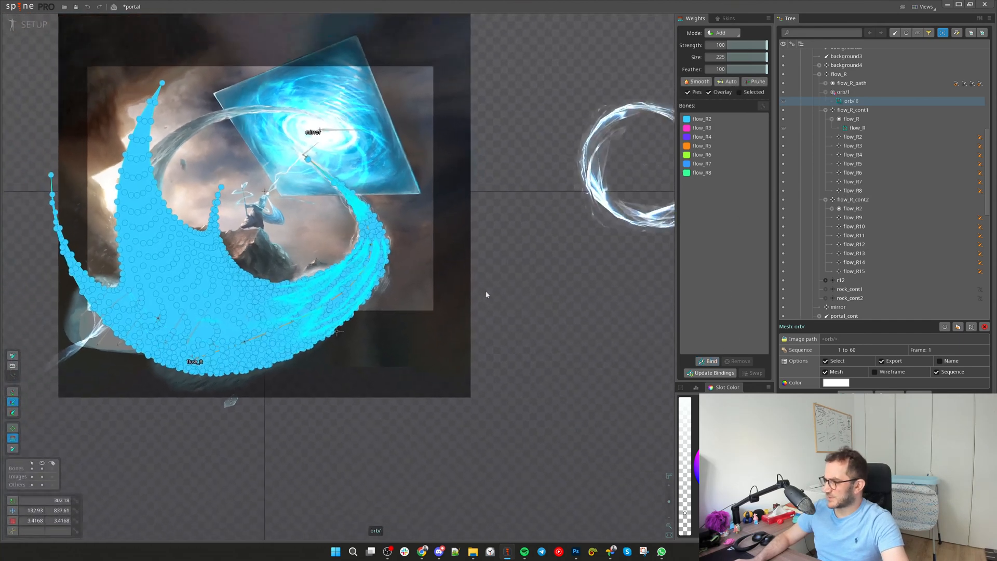
{"action": "scroll", "coordinate": [371, 294], "scroll_direction": "down", "scroll_amount": 2}
{"action": "scroll", "coordinate": [374, 273], "scroll_direction": "up", "scroll_amount": 4}
{"action": "scroll", "coordinate": [374, 274], "scroll_direction": "down", "scroll_amount": 1}
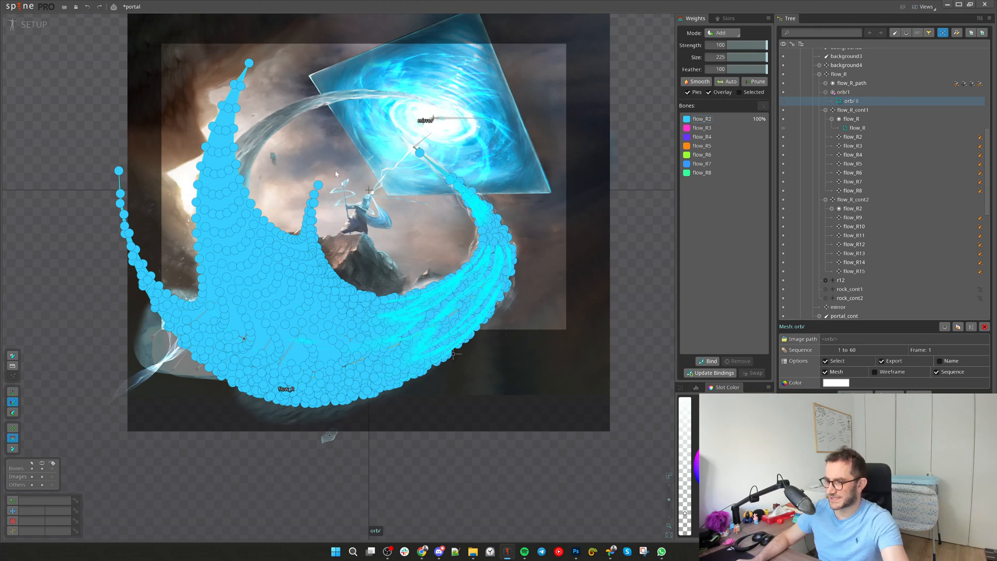
{"action": "left_click_drag", "start_coordinate": [431, 285], "coordinate": [413, 294]}
{"action": "scroll", "coordinate": [416, 238], "scroll_direction": "down", "scroll_amount": 2}
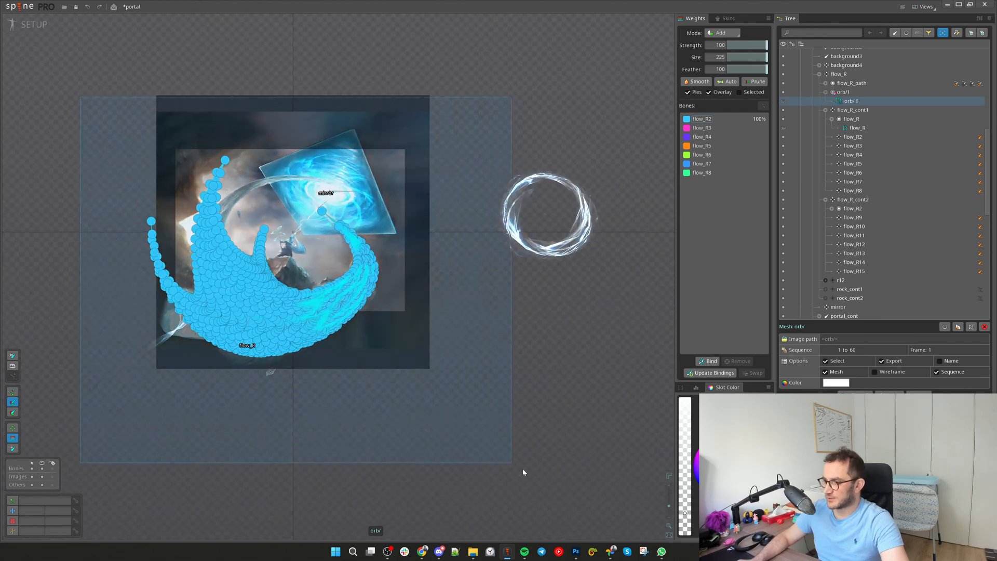
{"action": "scroll", "coordinate": [409, 275], "scroll_direction": "up", "scroll_amount": 3}
{"action": "scroll", "coordinate": [401, 274], "scroll_direction": "up", "scroll_amount": 1}
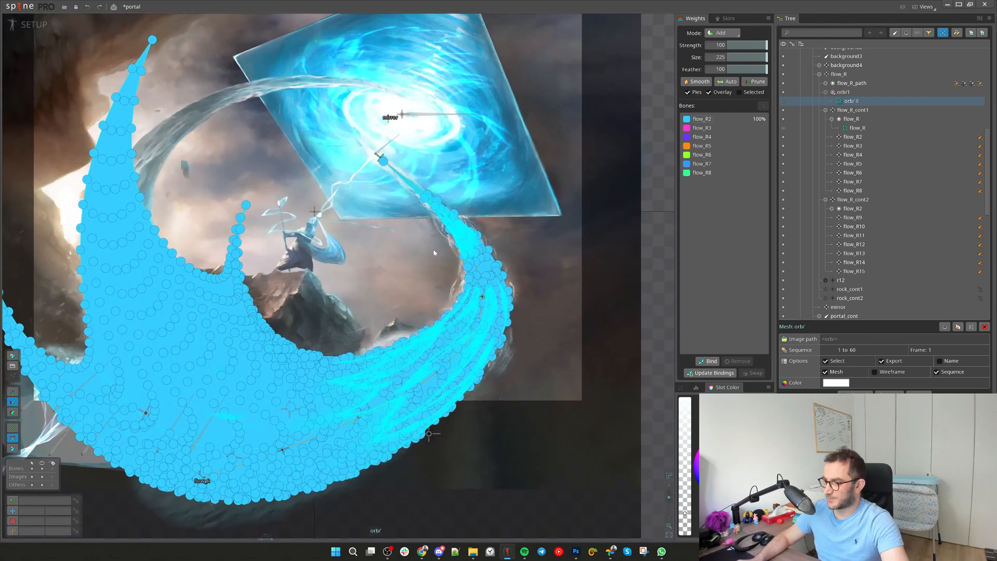
{"action": "scroll", "coordinate": [406, 223], "scroll_direction": "down", "scroll_amount": 1}
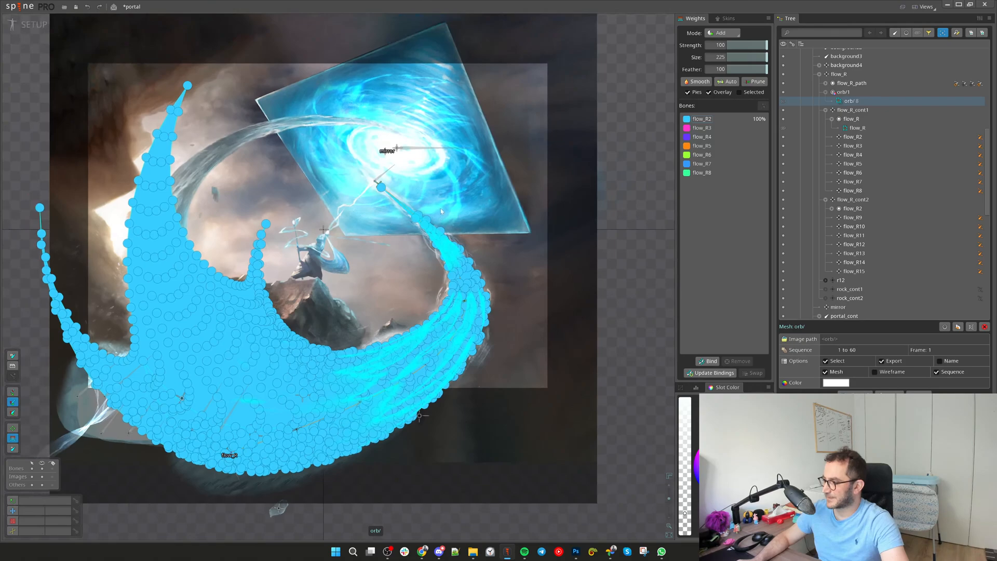
{"action": "scroll", "coordinate": [414, 204], "scroll_direction": "up", "scroll_amount": 3}
{"action": "scroll", "coordinate": [566, 171], "scroll_direction": "down", "scroll_amount": 3}
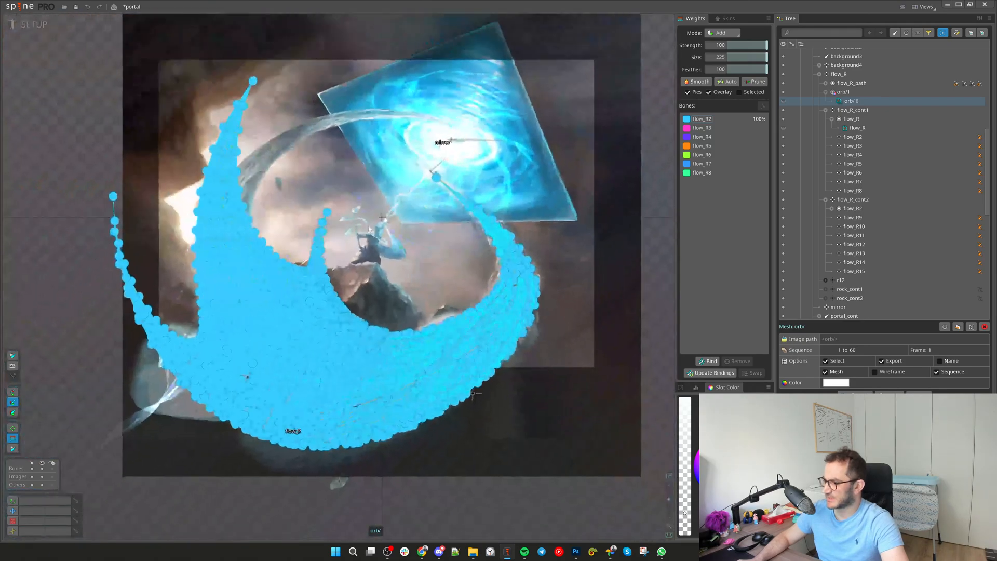
Turn off the weight overlay and paint the whole orb/ mesh with flow_R4 weight in Add mode, brush size 877.5
{"action": "left_click", "coordinate": [709, 92]}
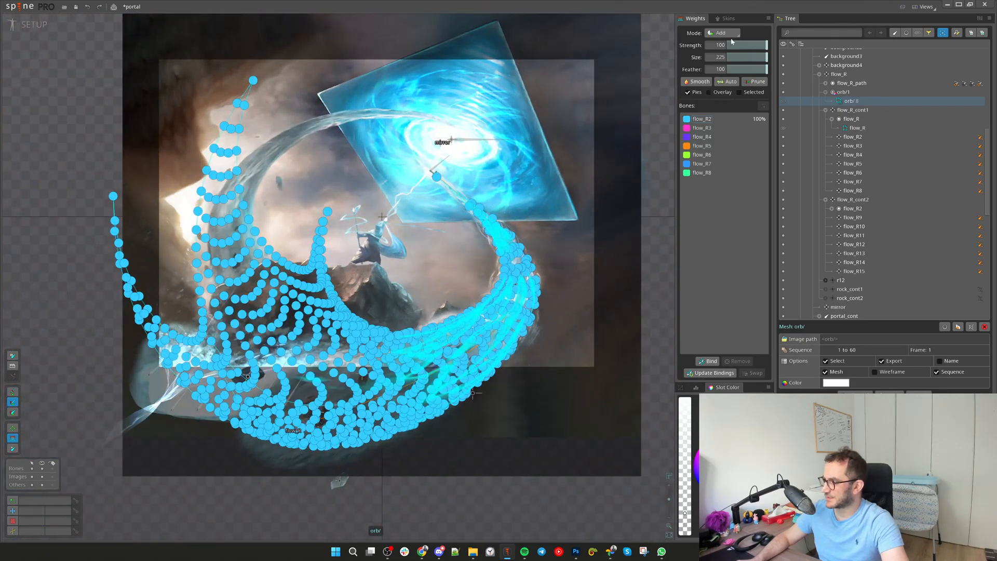
{"action": "scroll", "coordinate": [487, 223], "scroll_direction": "down", "scroll_amount": 2}
{"action": "scroll", "coordinate": [471, 226], "scroll_direction": "up", "scroll_amount": 5}
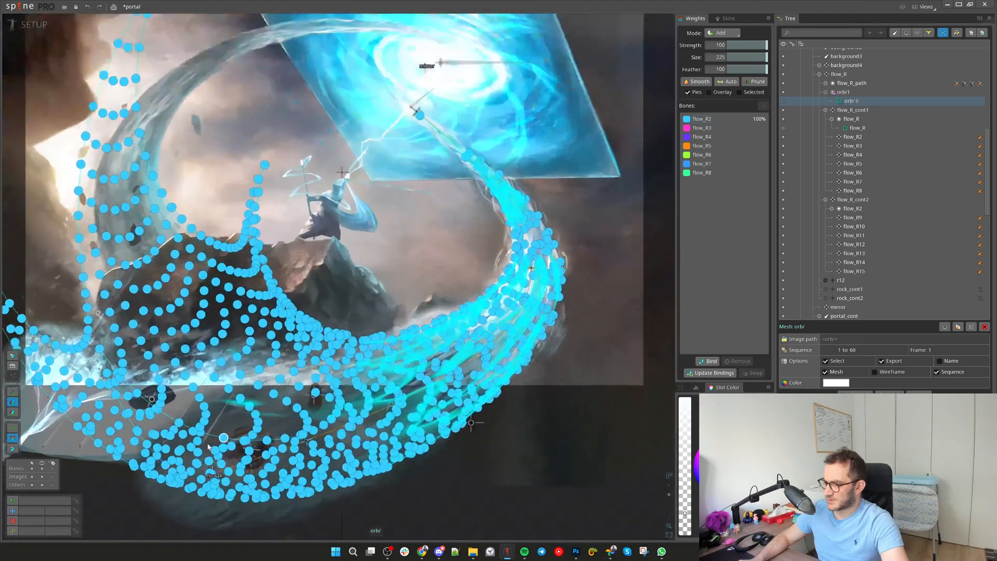
{"action": "scroll", "coordinate": [288, 423], "scroll_direction": "up", "scroll_amount": 5}
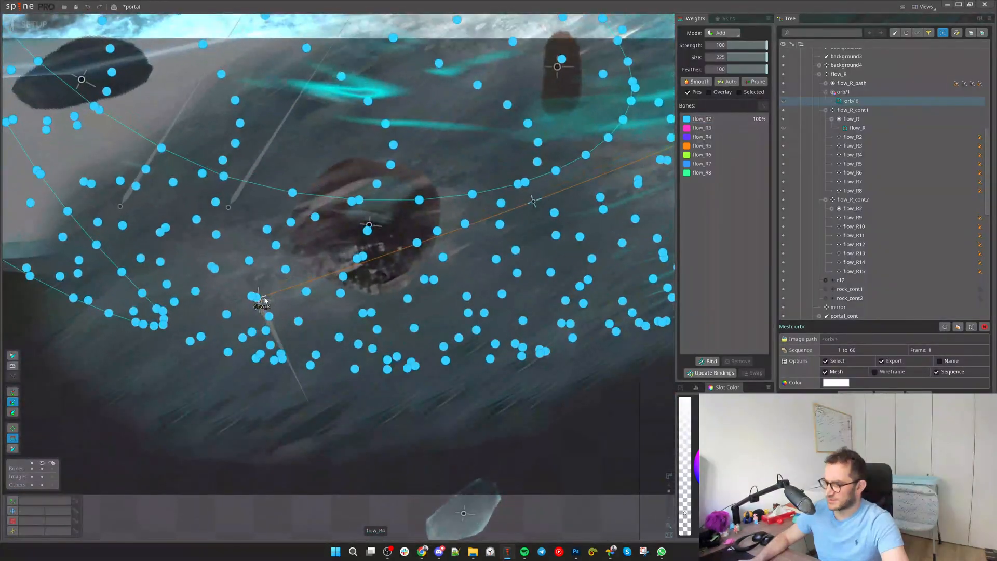
{"action": "left_click", "coordinate": [263, 300]}
{"action": "scroll", "coordinate": [440, 363], "scroll_direction": "down", "scroll_amount": 6}
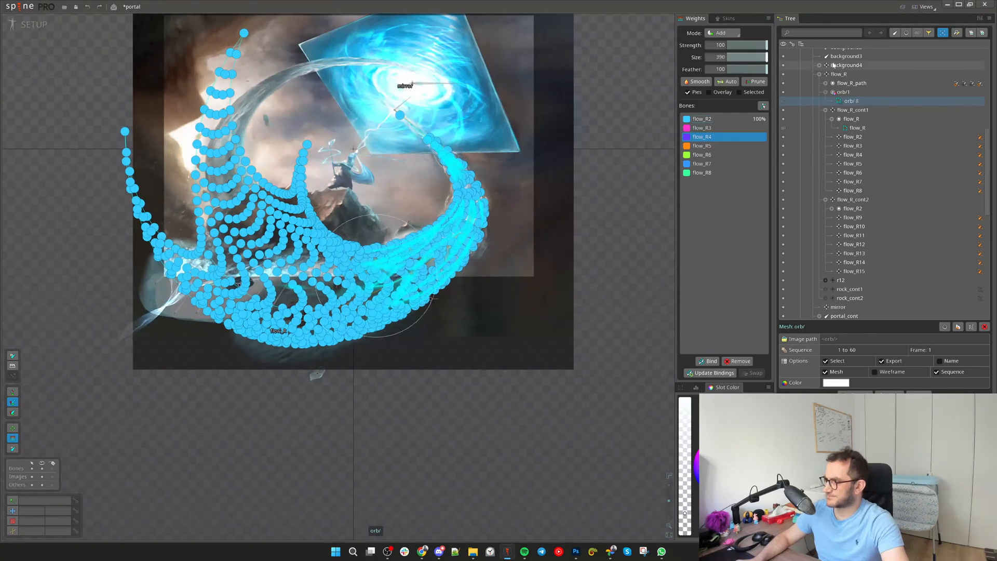
{"action": "mouse_move", "coordinate": [457, 218]}
{"action": "left_mouse_down"}
{"action": "mouse_move", "coordinate": [363, 249]}
{"action": "mouse_move", "coordinate": [186, 226]}
{"action": "mouse_move", "coordinate": [363, 234]}
{"action": "mouse_move", "coordinate": [225, 353]}
{"action": "left_mouse_up"}
{"action": "left_click_drag", "start_coordinate": [416, 286], "coordinate": [428, 323]}
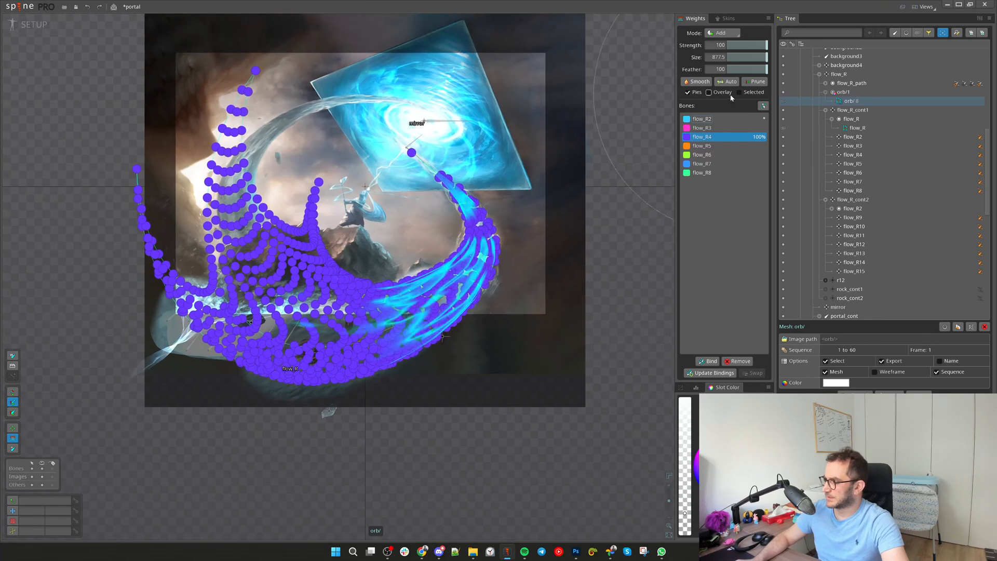
Turn the weight overlay back on and examine the flow_R4 weights over the water stream
{"action": "left_click", "coordinate": [720, 94]}
{"action": "scroll", "coordinate": [434, 323], "scroll_direction": "up", "scroll_amount": 3}
{"action": "scroll", "coordinate": [389, 280], "scroll_direction": "down", "scroll_amount": 3}
{"action": "scroll", "coordinate": [491, 241], "scroll_direction": "up", "scroll_amount": 1}
{"action": "left_click_drag", "start_coordinate": [491, 240], "coordinate": [484, 299]}
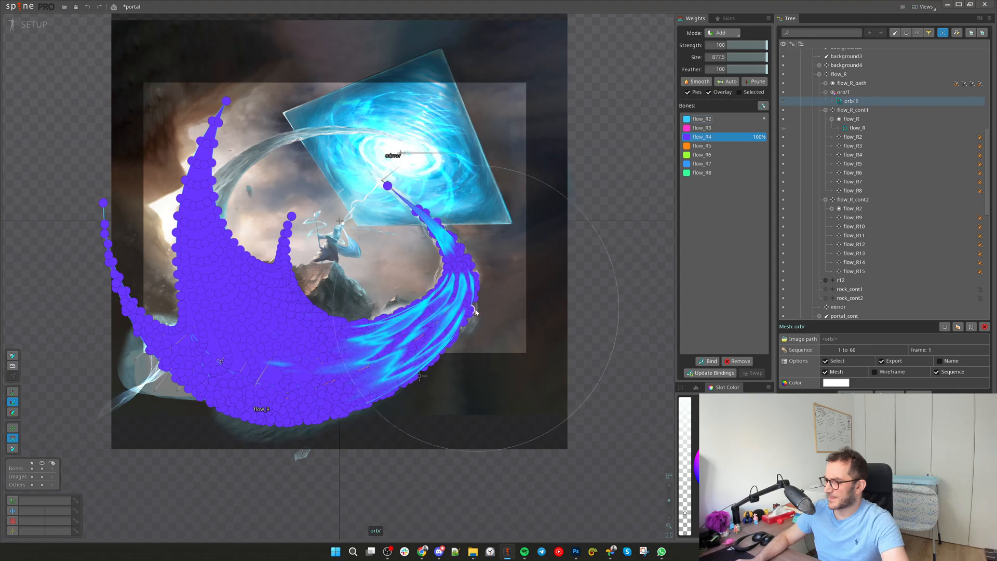
{"action": "scroll", "coordinate": [444, 292], "scroll_direction": "up", "scroll_amount": 2}
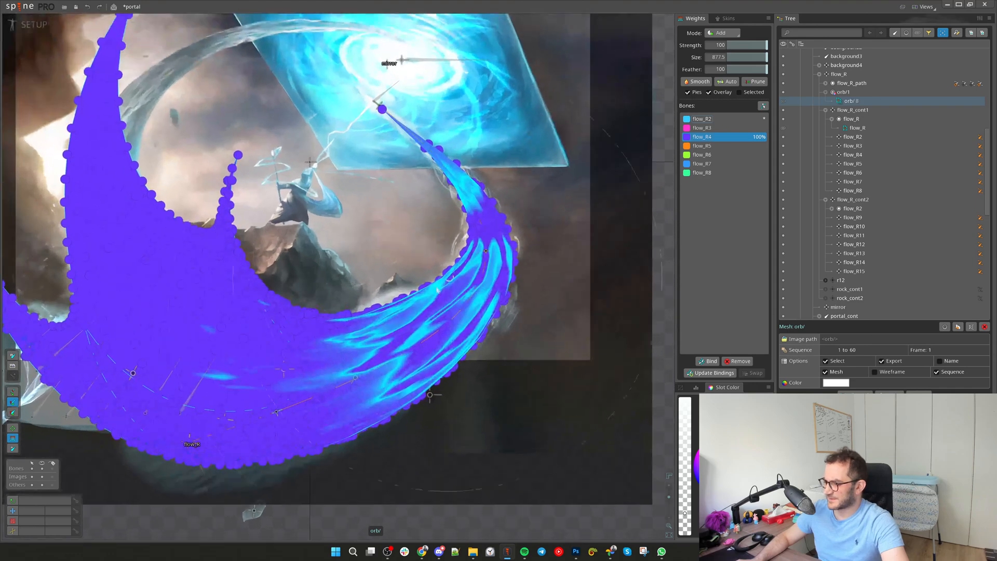
{"action": "scroll", "coordinate": [407, 351], "scroll_direction": "down", "scroll_amount": 1}
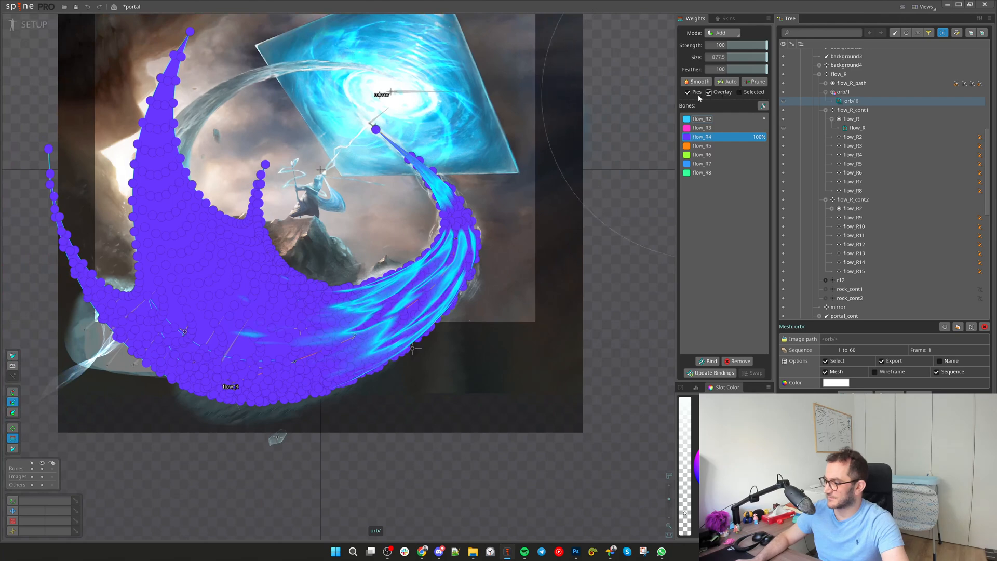
{"action": "left_click_drag", "start_coordinate": [363, 241], "coordinate": [435, 274]}
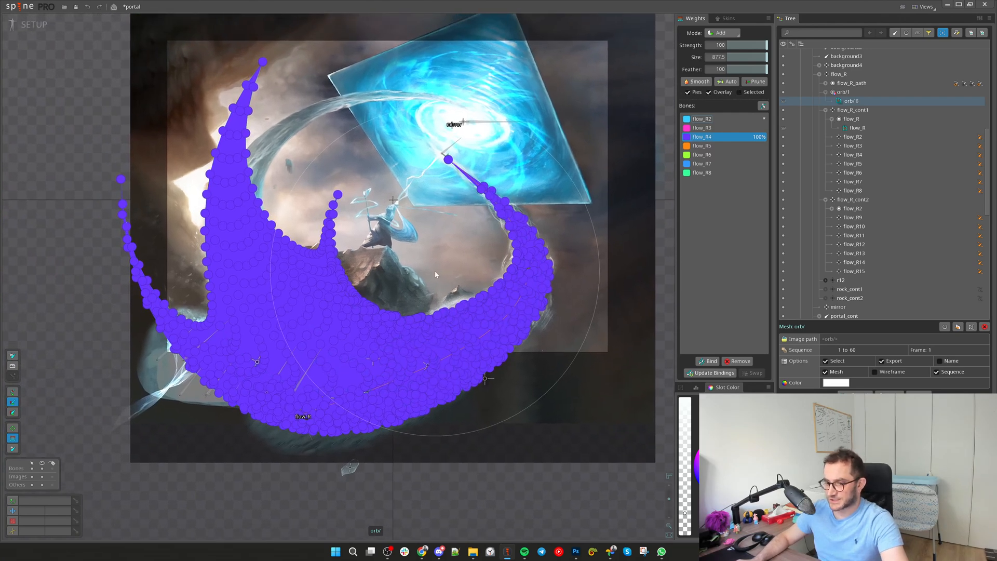
{"action": "left_click_drag", "start_coordinate": [502, 321], "coordinate": [494, 296]}
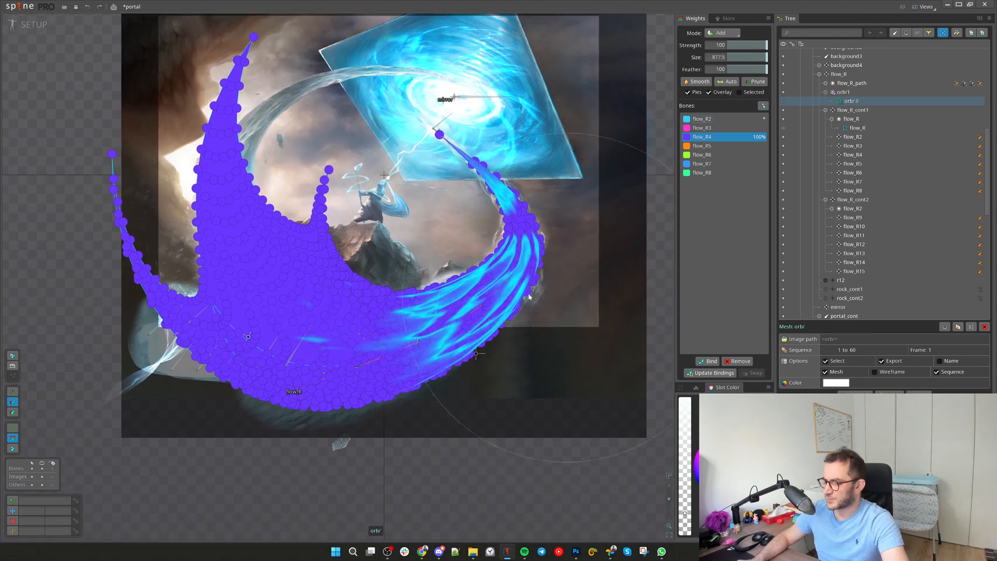
{"action": "left_click_drag", "start_coordinate": [591, 330], "coordinate": [621, 335]}
Paint flow_R2 weight over the bend and thin tip of the stream, blending into the flow_R4 area below the rocks
{"action": "scroll", "coordinate": [413, 375], "scroll_direction": "up", "scroll_amount": 5}
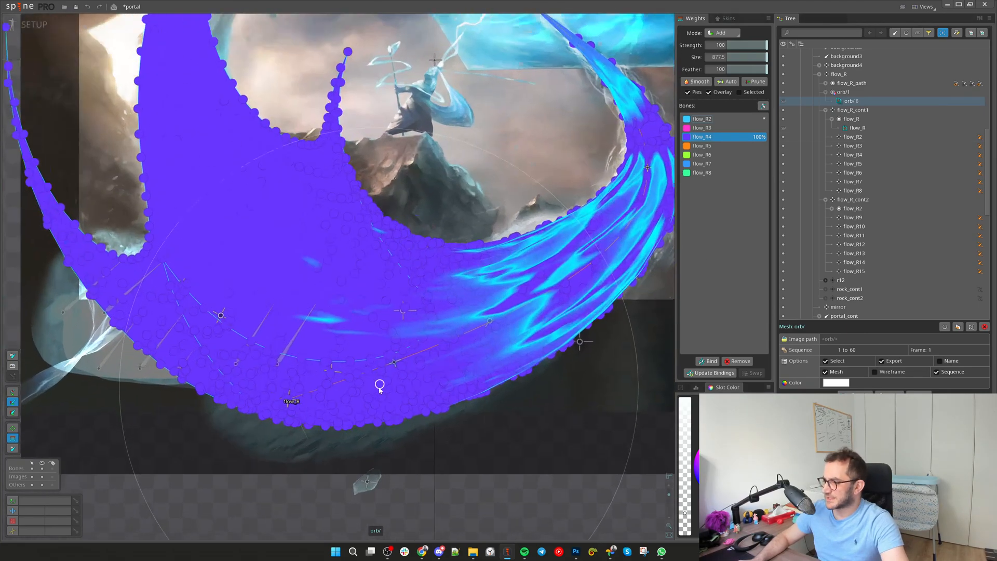
{"action": "left_click", "coordinate": [404, 352]}
{"action": "scroll", "coordinate": [402, 332], "scroll_direction": "down", "scroll_amount": 3}
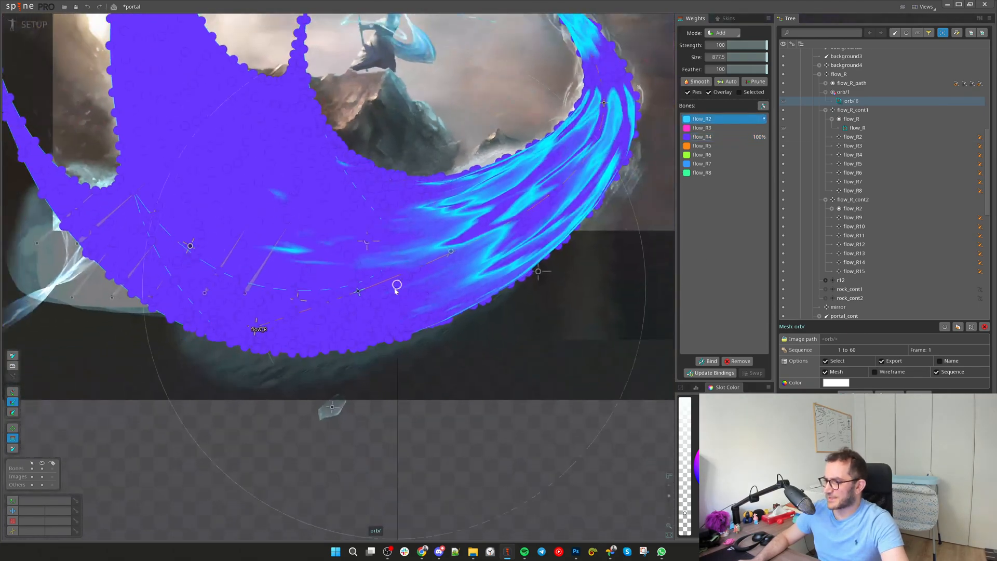
{"action": "scroll", "coordinate": [551, 249], "scroll_direction": "down", "scroll_amount": 3}
{"action": "mouse_move", "coordinate": [538, 267]}
{"action": "left_mouse_down"}
{"action": "mouse_move", "coordinate": [421, 322]}
{"action": "mouse_move", "coordinate": [479, 290]}
{"action": "mouse_move", "coordinate": [447, 40]}
{"action": "mouse_move", "coordinate": [444, 119]}
{"action": "left_mouse_up"}
{"action": "left_click_drag", "start_coordinate": [548, 263], "coordinate": [548, 216]}
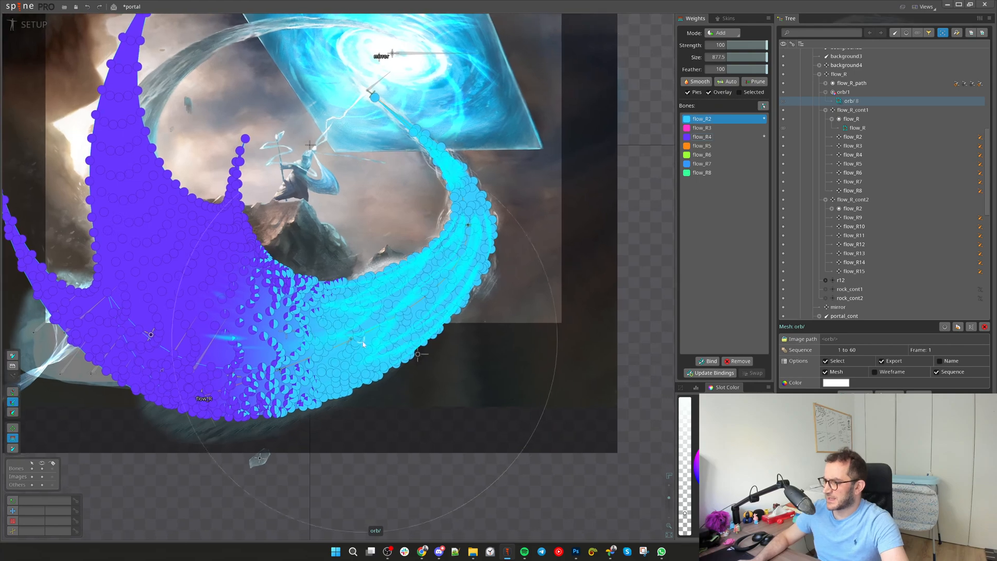
Select the flow_R3 bone and paint its weight from the stream's thin tip around the outer bend
{"action": "scroll", "coordinate": [351, 340], "scroll_direction": "up", "scroll_amount": 1}
{"action": "scroll", "coordinate": [351, 341], "scroll_direction": "up", "scroll_amount": 2}
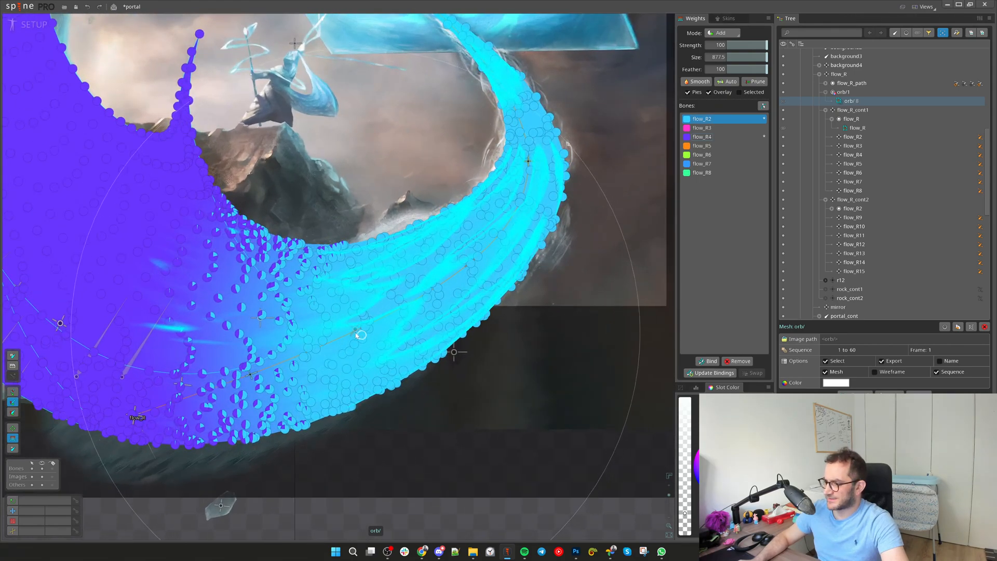
{"action": "scroll", "coordinate": [354, 336], "scroll_direction": "up", "scroll_amount": 2}
{"action": "scroll", "coordinate": [355, 334], "scroll_direction": "up", "scroll_amount": 3}
{"action": "scroll", "coordinate": [346, 340], "scroll_direction": "up", "scroll_amount": 3}
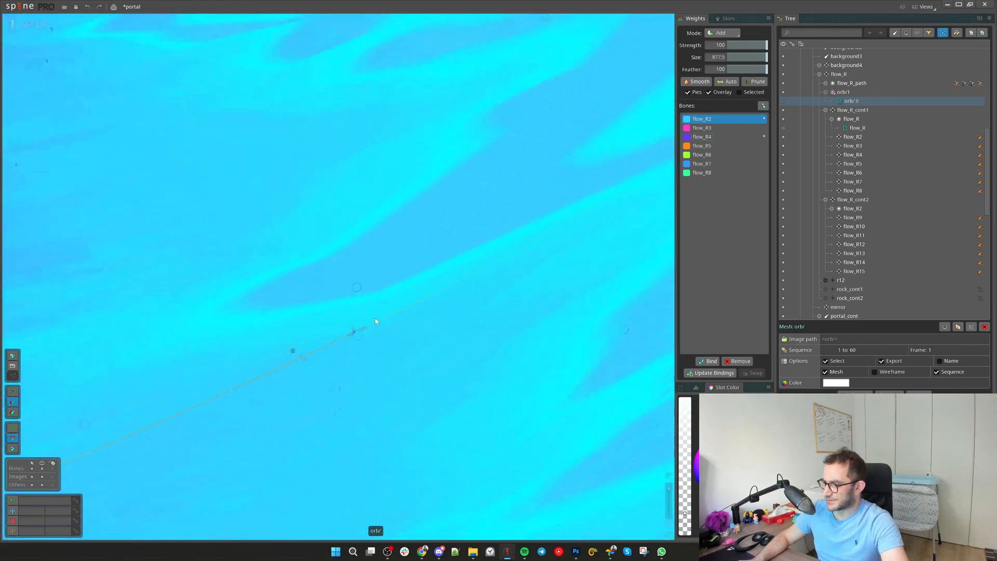
{"action": "left_click", "coordinate": [343, 343]}
{"action": "scroll", "coordinate": [454, 317], "scroll_direction": "down", "scroll_amount": 8}
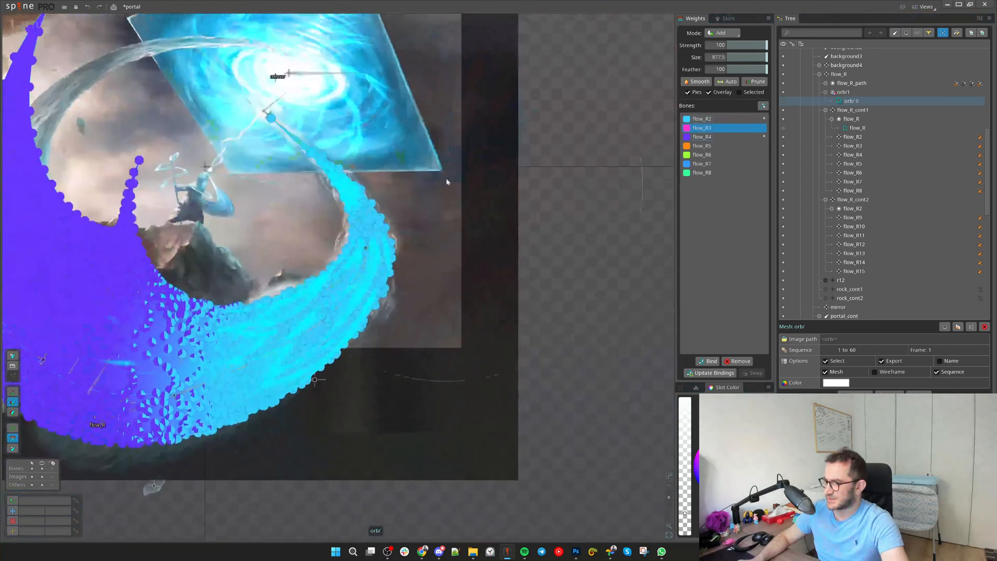
{"action": "mouse_move", "coordinate": [425, 156]}
{"action": "left_mouse_down"}
{"action": "mouse_move", "coordinate": [425, 128]}
{"action": "mouse_move", "coordinate": [410, 95]}
{"action": "mouse_move", "coordinate": [430, 161]}
{"action": "mouse_move", "coordinate": [400, 154]}
{"action": "left_mouse_up"}
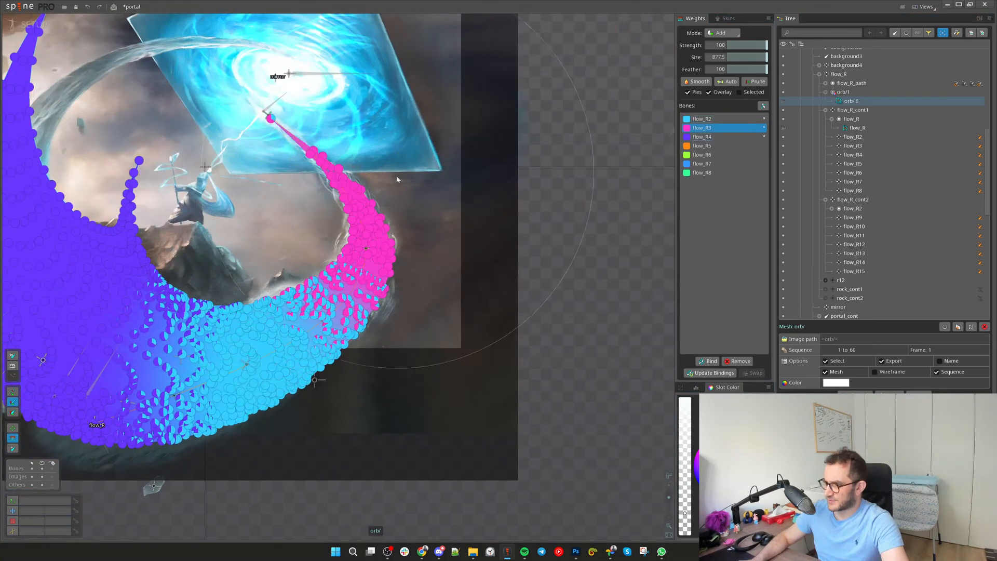
{"action": "left_click", "coordinate": [406, 268]}
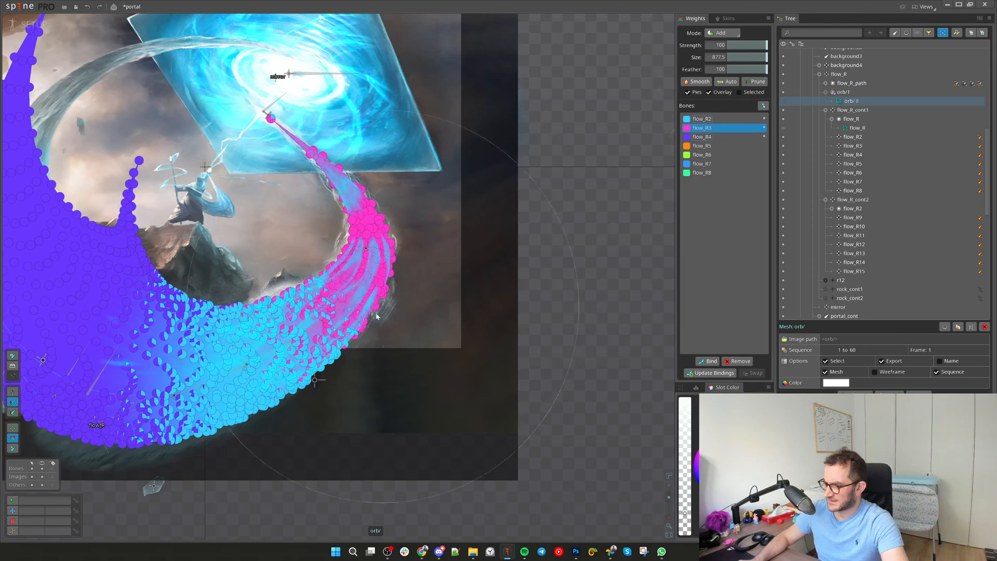
Extend the flow_R3 weight farther down the outer bend, blending it into the flow_R2 area
{"action": "scroll", "coordinate": [236, 382], "scroll_direction": "up", "scroll_amount": 2}
{"action": "scroll", "coordinate": [233, 386], "scroll_direction": "up", "scroll_amount": 3}
{"action": "left_click_drag", "start_coordinate": [232, 386], "coordinate": [300, 336]}
{"action": "scroll", "coordinate": [300, 336], "scroll_direction": "down", "scroll_amount": 2}
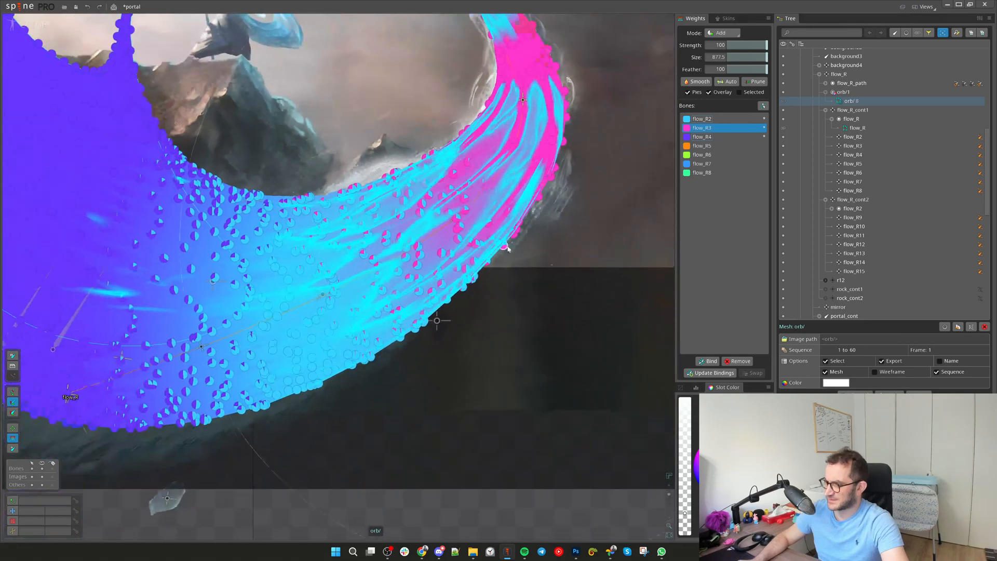
{"action": "scroll", "coordinate": [275, 285], "scroll_direction": "down", "scroll_amount": 2}
{"action": "mouse_move", "coordinate": [540, 148]}
{"action": "left_mouse_down"}
{"action": "mouse_move", "coordinate": [505, 174]}
{"action": "mouse_move", "coordinate": [504, 214]}
{"action": "left_mouse_up"}
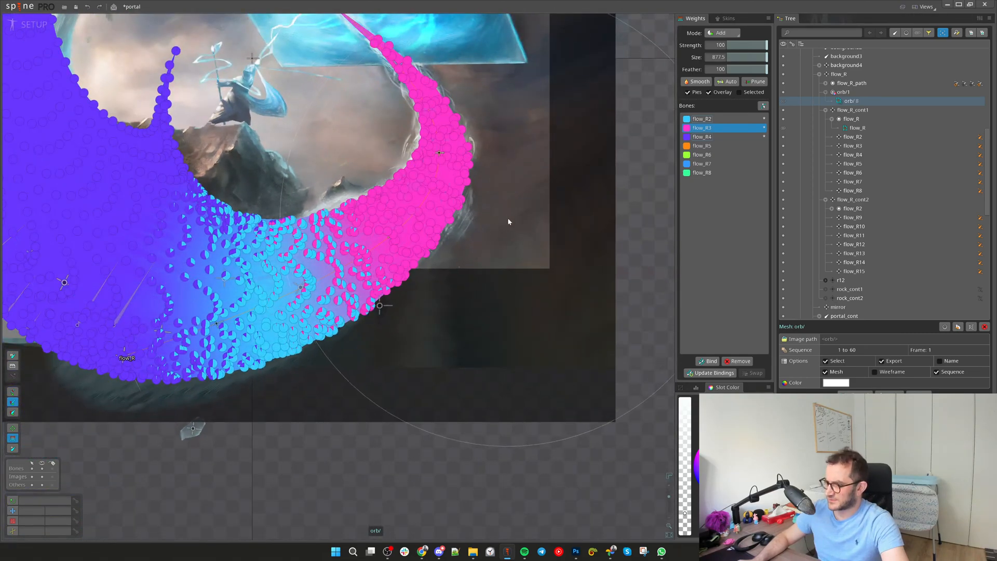
{"action": "left_click_drag", "start_coordinate": [541, 161], "coordinate": [537, 226]}
{"action": "scroll", "coordinate": [537, 225], "scroll_direction": "down", "scroll_amount": 2}
{"action": "left_click_drag", "start_coordinate": [543, 118], "coordinate": [499, 193]}
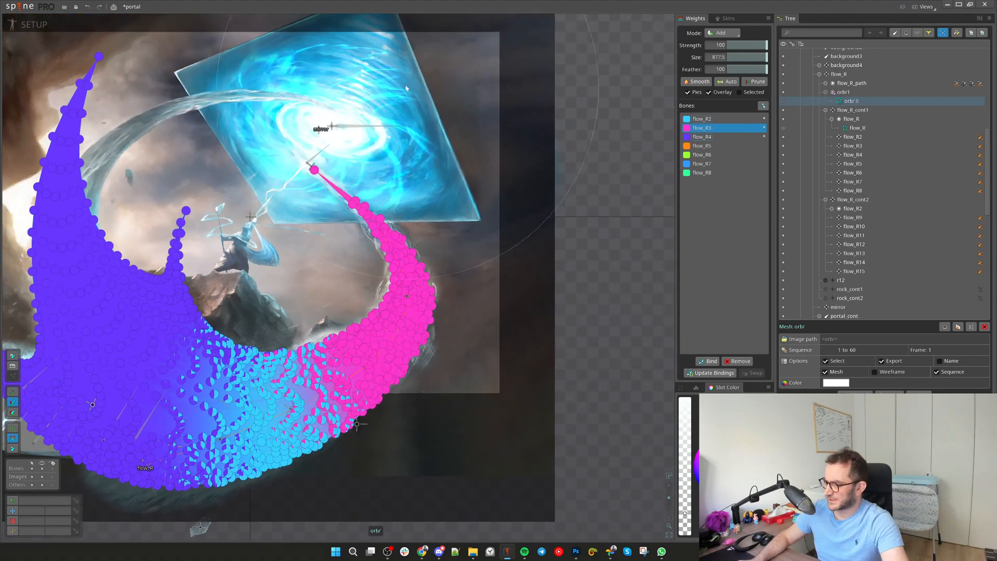
Select the flow_R5 bone and paint its weight from the stream's thin tip around the outer bend, blending into the flow_R3 area
{"action": "scroll", "coordinate": [395, 130], "scroll_direction": "up", "scroll_amount": 2}
{"action": "left_click_drag", "start_coordinate": [350, 181], "coordinate": [325, 124]}
{"action": "scroll", "coordinate": [430, 335], "scroll_direction": "up", "scroll_amount": 5}
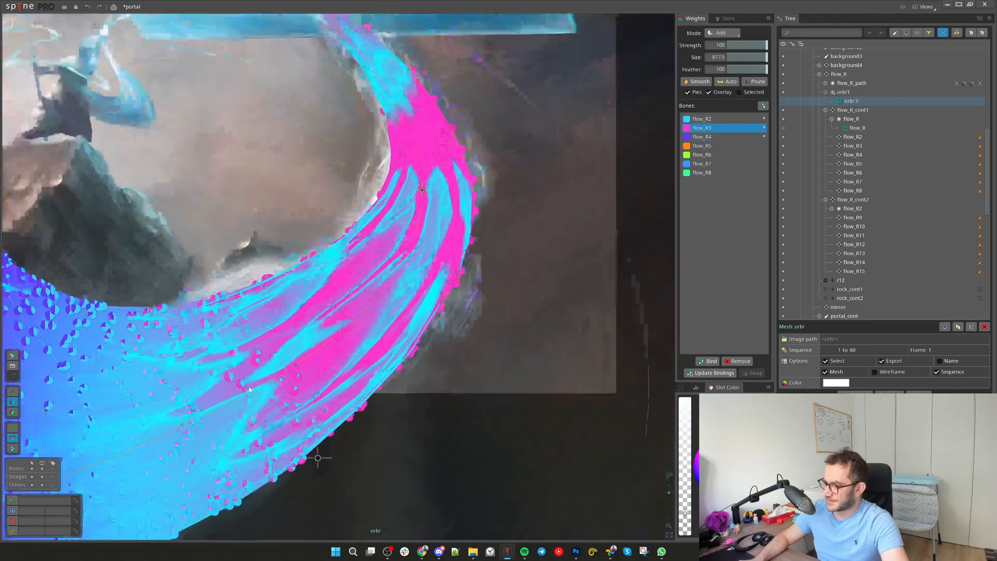
{"action": "left_click", "coordinate": [408, 294]}
{"action": "scroll", "coordinate": [452, 335], "scroll_direction": "down", "scroll_amount": 5}
{"action": "scroll", "coordinate": [445, 341], "scroll_direction": "down", "scroll_amount": 3}
{"action": "scroll", "coordinate": [366, 248], "scroll_direction": "up", "scroll_amount": 2}
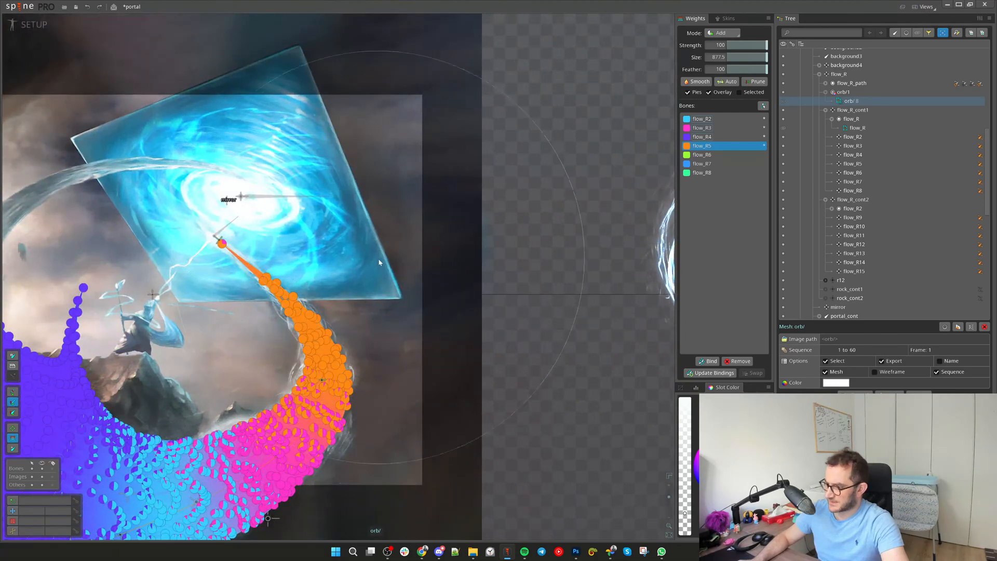
{"action": "left_click_drag", "start_coordinate": [395, 317], "coordinate": [407, 327]}
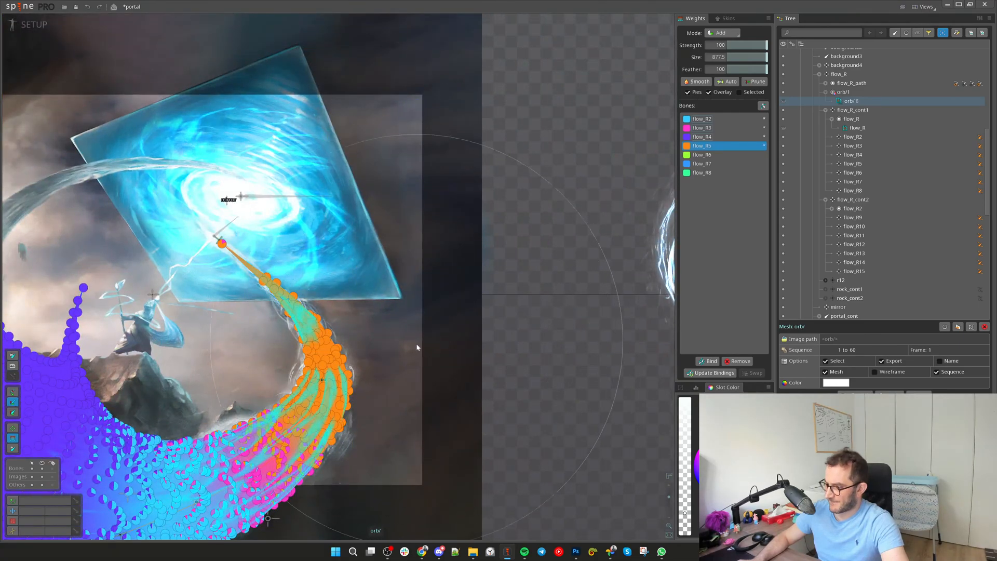
{"action": "scroll", "coordinate": [384, 338], "scroll_direction": "up", "scroll_amount": 5}
{"action": "scroll", "coordinate": [352, 354], "scroll_direction": "down", "scroll_amount": 5}
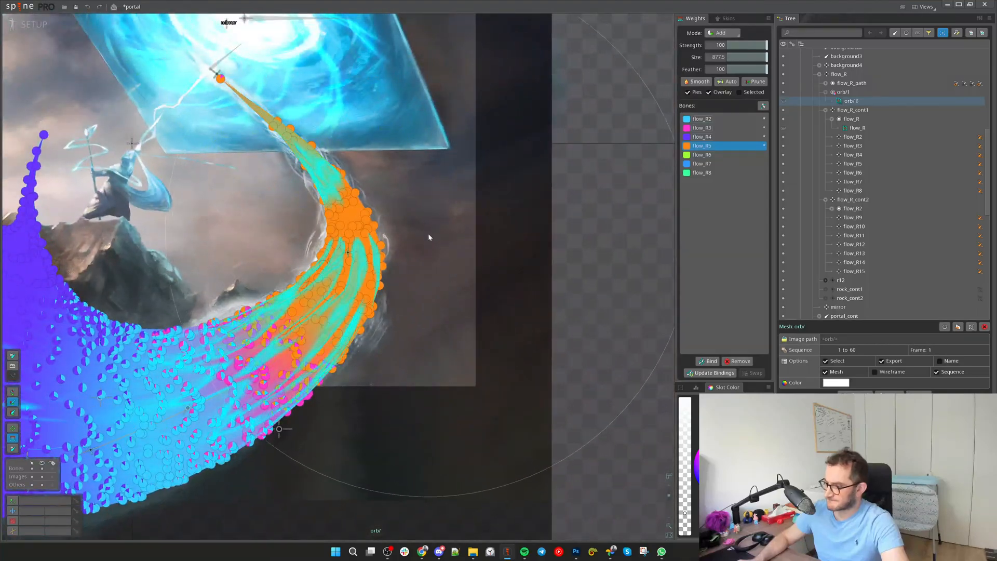
Select the flow_R6 bone and paint its weight over the stream's tip and upper bend, blending into the flow_R5 area
{"action": "scroll", "coordinate": [428, 232], "scroll_direction": "up", "scroll_amount": 4}
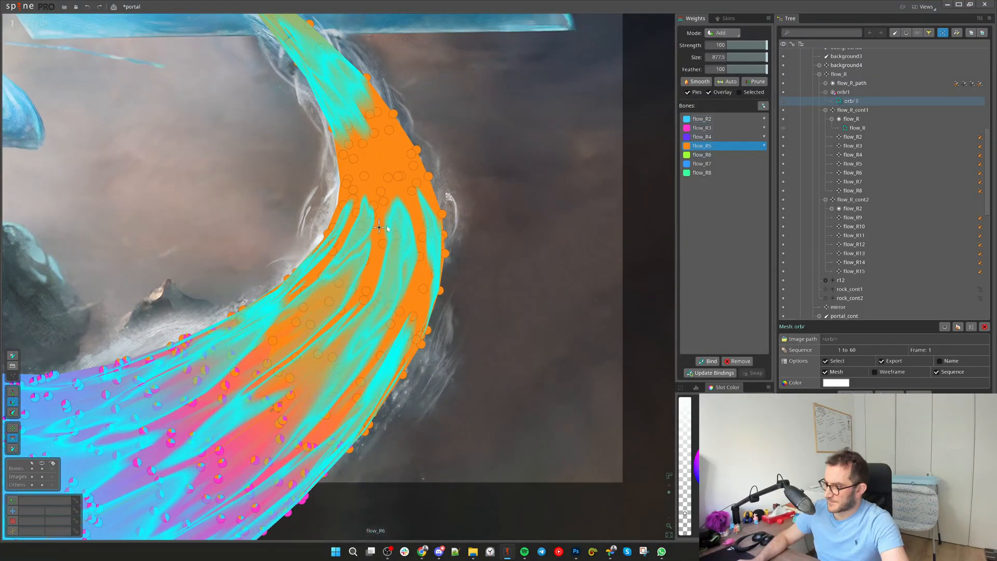
{"action": "left_click", "coordinate": [379, 228]}
{"action": "scroll", "coordinate": [468, 265], "scroll_direction": "down", "scroll_amount": 4}
{"action": "scroll", "coordinate": [490, 278], "scroll_direction": "up", "scroll_amount": 2}
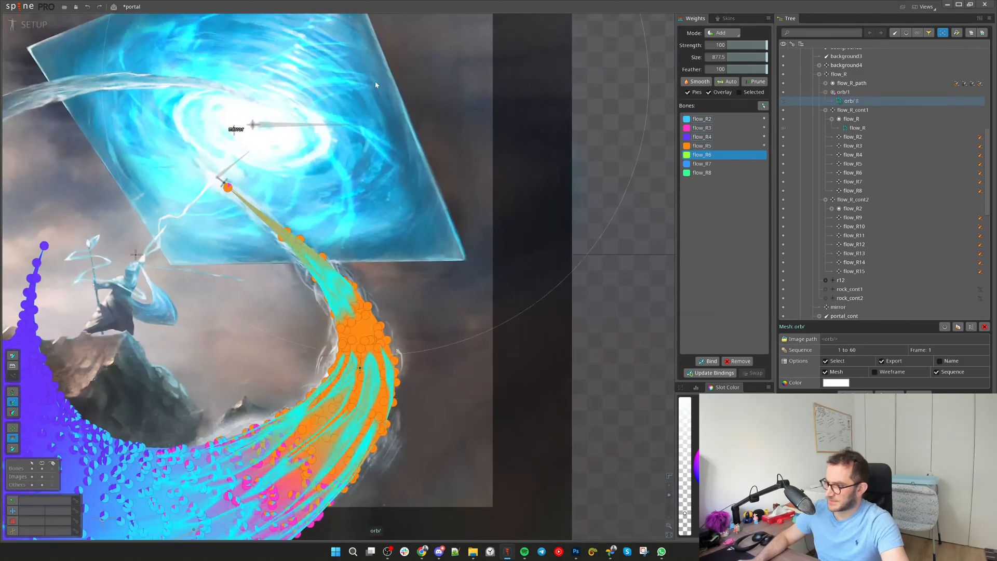
{"action": "left_click_drag", "start_coordinate": [422, 160], "coordinate": [378, 116]}
{"action": "left_click_drag", "start_coordinate": [430, 189], "coordinate": [435, 173]}
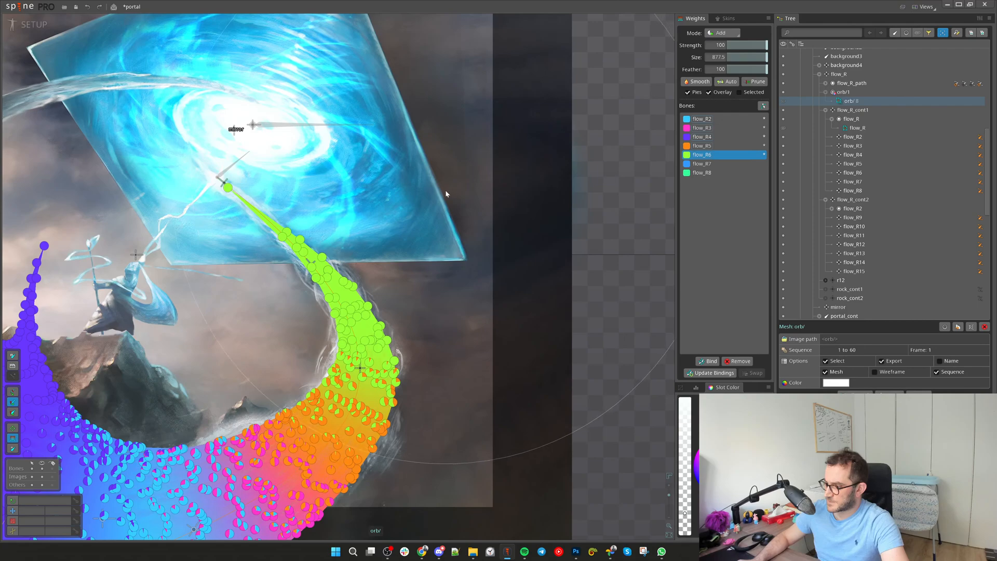
Select the flow_R7 bone, paint its weight over the stream's thin tip down to the flow_R6 area, and check the blend
{"action": "scroll", "coordinate": [317, 257], "scroll_direction": "up", "scroll_amount": 4}
{"action": "scroll", "coordinate": [316, 261], "scroll_direction": "up", "scroll_amount": 1}
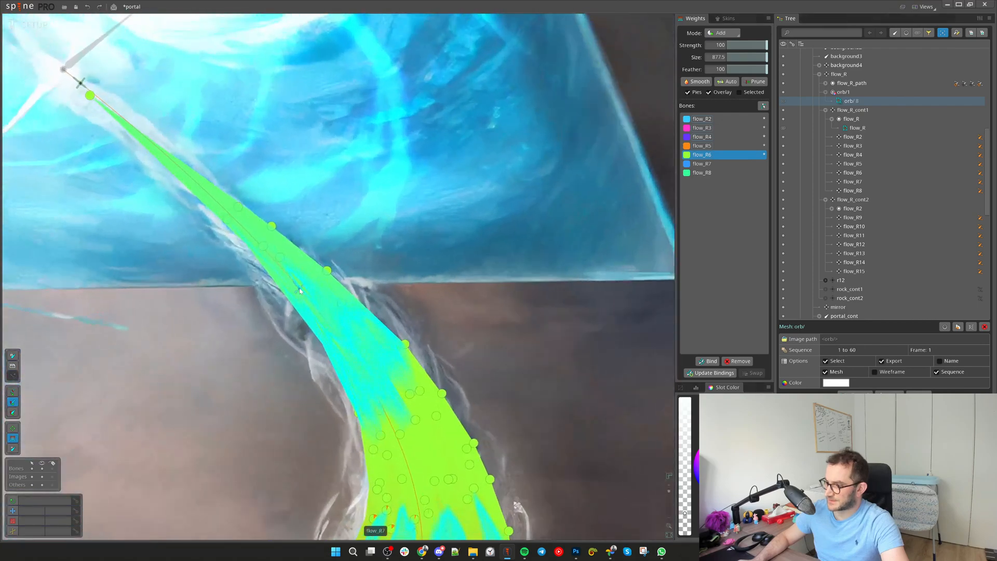
{"action": "left_click", "coordinate": [702, 163]}
{"action": "scroll", "coordinate": [387, 260], "scroll_direction": "down", "scroll_amount": 7}
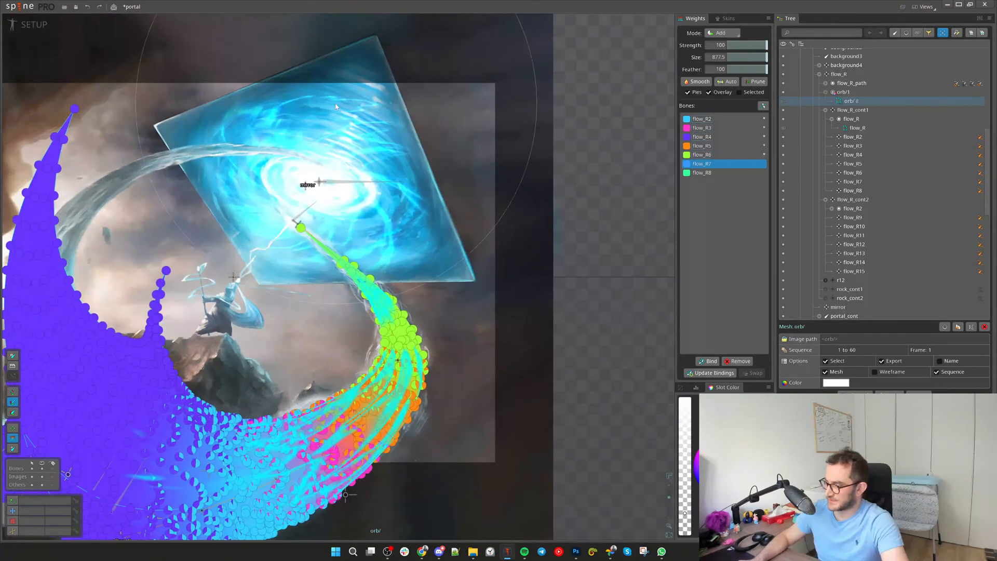
{"action": "mouse_move", "coordinate": [345, 134]}
{"action": "left_mouse_down"}
{"action": "mouse_move", "coordinate": [359, 151]}
{"action": "mouse_move", "coordinate": [377, 141]}
{"action": "left_mouse_up"}
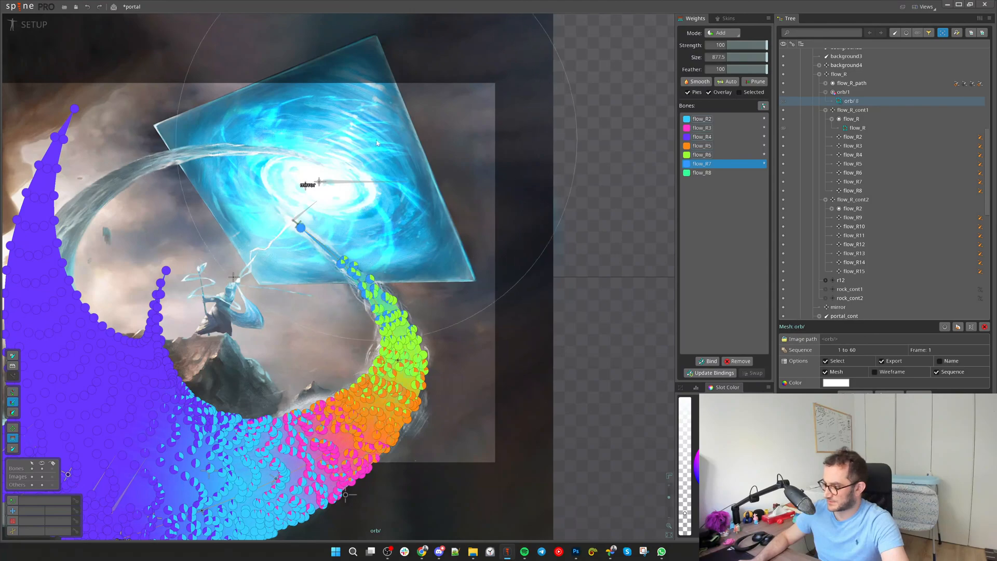
{"action": "left_click_drag", "start_coordinate": [452, 159], "coordinate": [435, 155]}
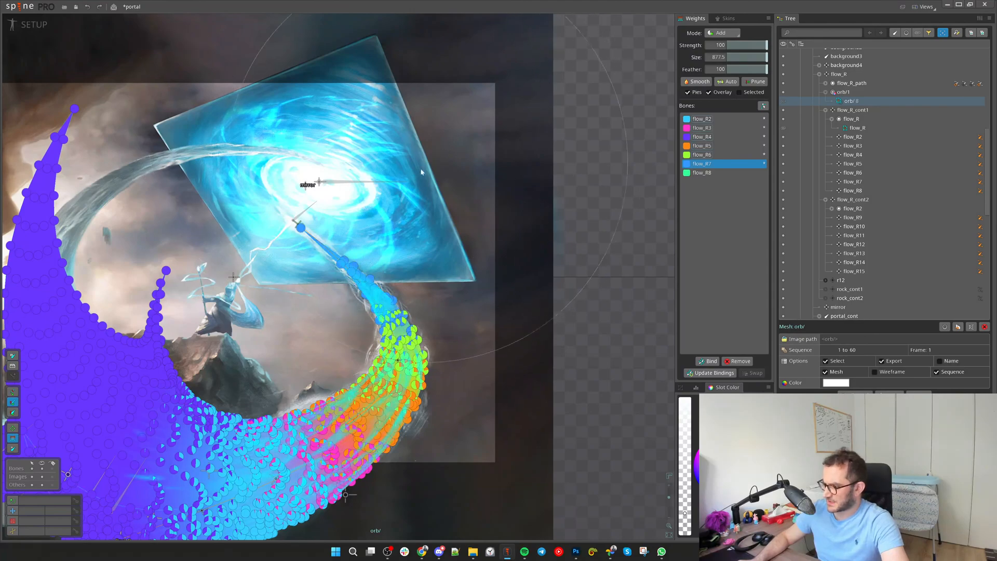
{"action": "scroll", "coordinate": [297, 263], "scroll_direction": "up", "scroll_amount": 8}
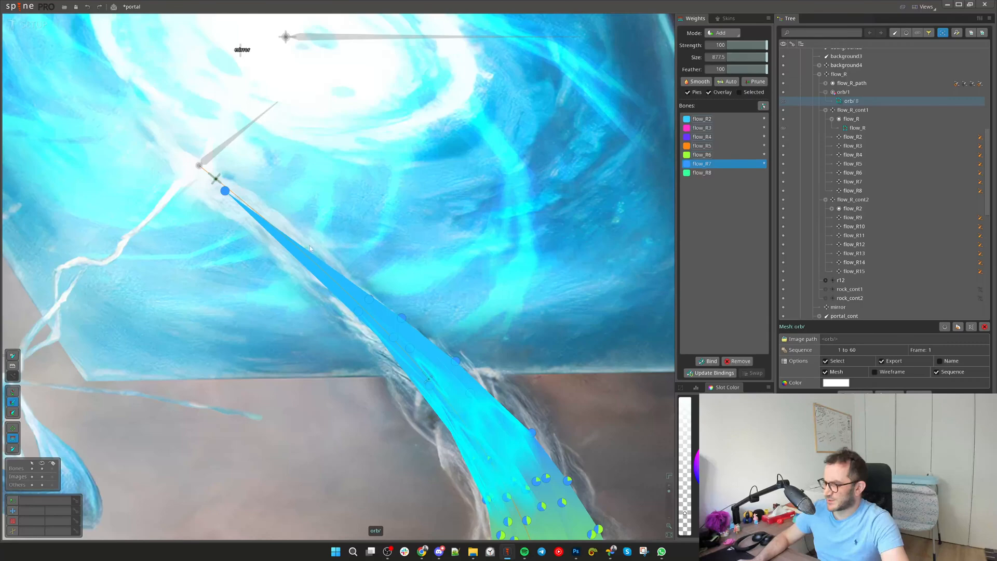
{"action": "scroll", "coordinate": [308, 265], "scroll_direction": "down", "scroll_amount": 6}
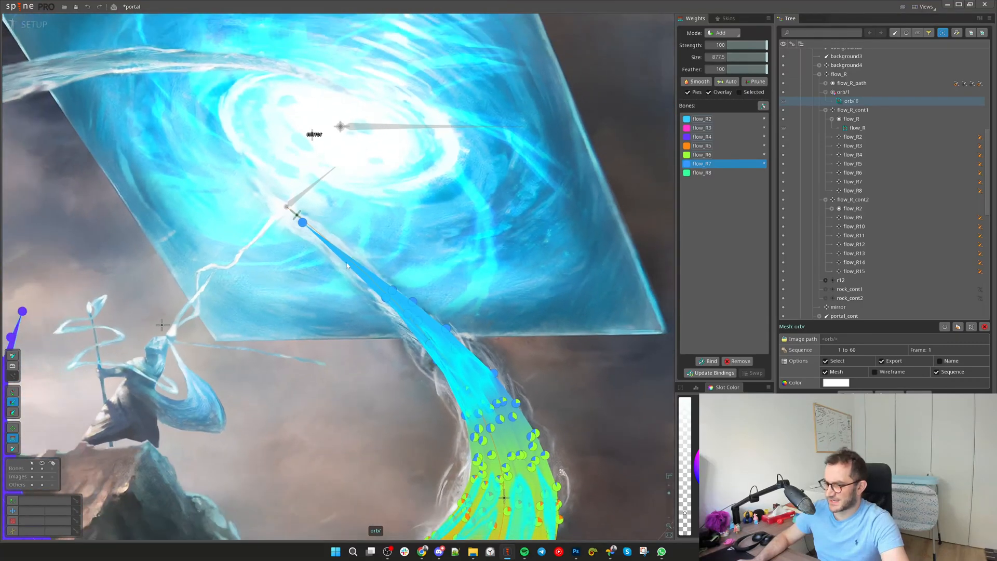
{"action": "scroll", "coordinate": [350, 262], "scroll_direction": "up", "scroll_amount": 3}
{"action": "scroll", "coordinate": [405, 281], "scroll_direction": "down", "scroll_amount": 4}
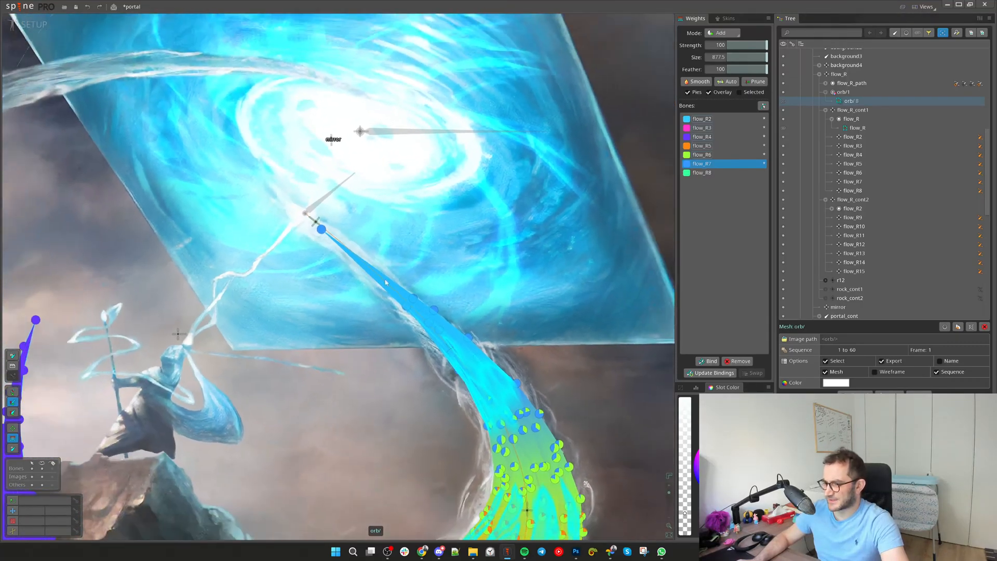
Open the stream's sequence mesh for editing, turn off its deformed display, and examine the undeformed grid around the orb image
{"action": "scroll", "coordinate": [533, 341], "scroll_direction": "down", "scroll_amount": 3}
{"action": "left_click", "coordinate": [855, 393]}
{"action": "scroll", "coordinate": [457, 208], "scroll_direction": "down", "scroll_amount": 3}
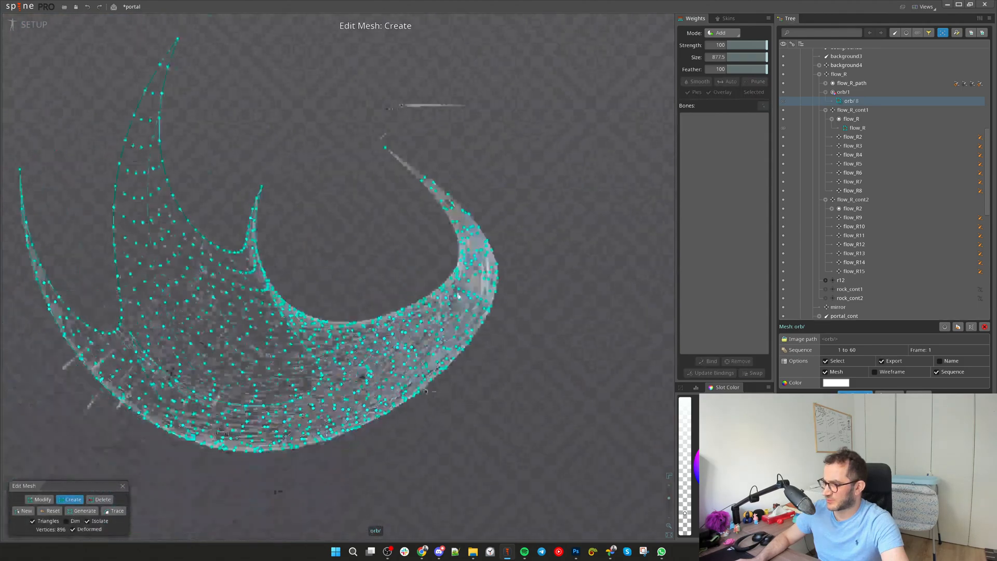
{"action": "left_click", "coordinate": [87, 531]}
{"action": "scroll", "coordinate": [409, 266], "scroll_direction": "up", "scroll_amount": 10}
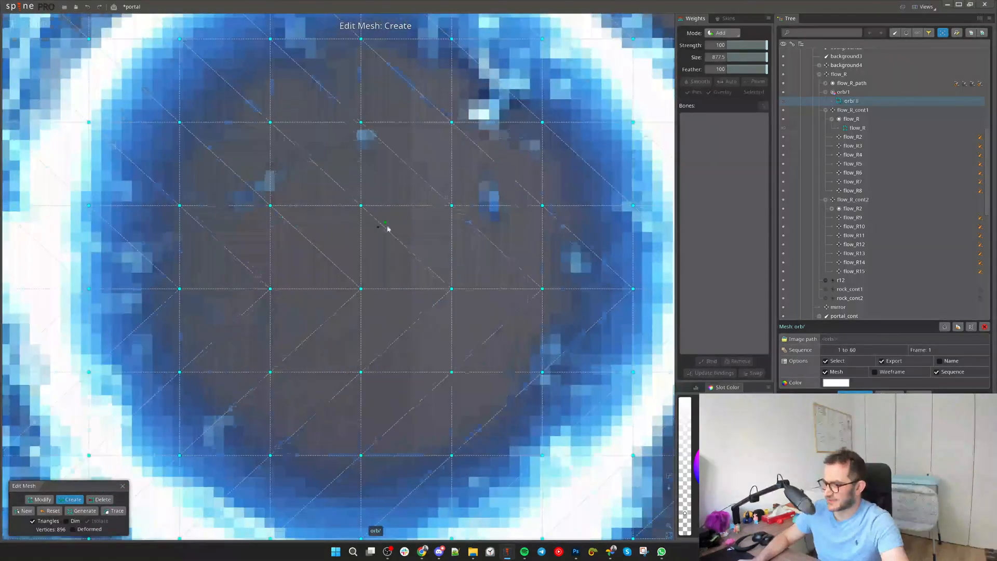
{"action": "scroll", "coordinate": [377, 222], "scroll_direction": "down", "scroll_amount": 8}
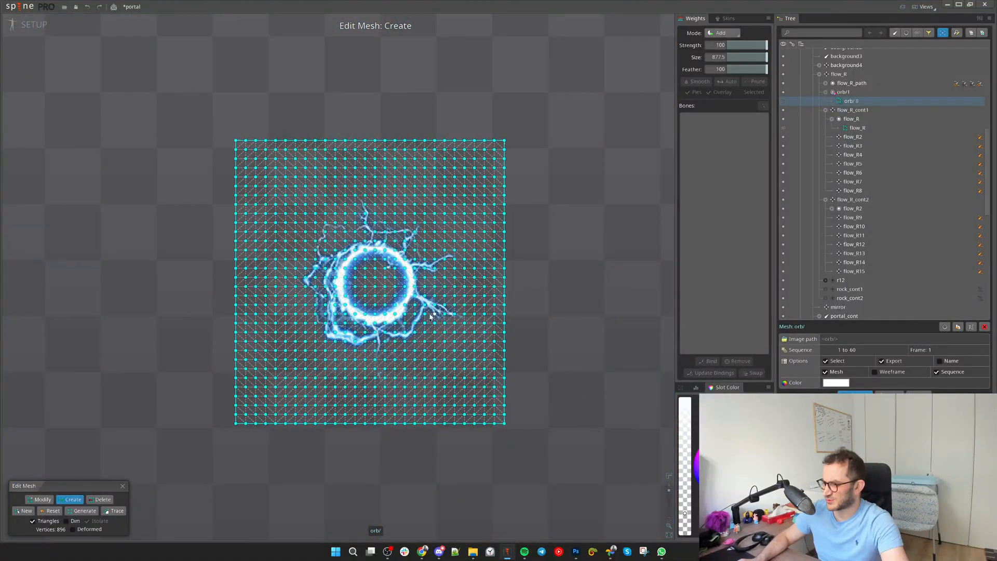
{"action": "left_click", "coordinate": [123, 486]}
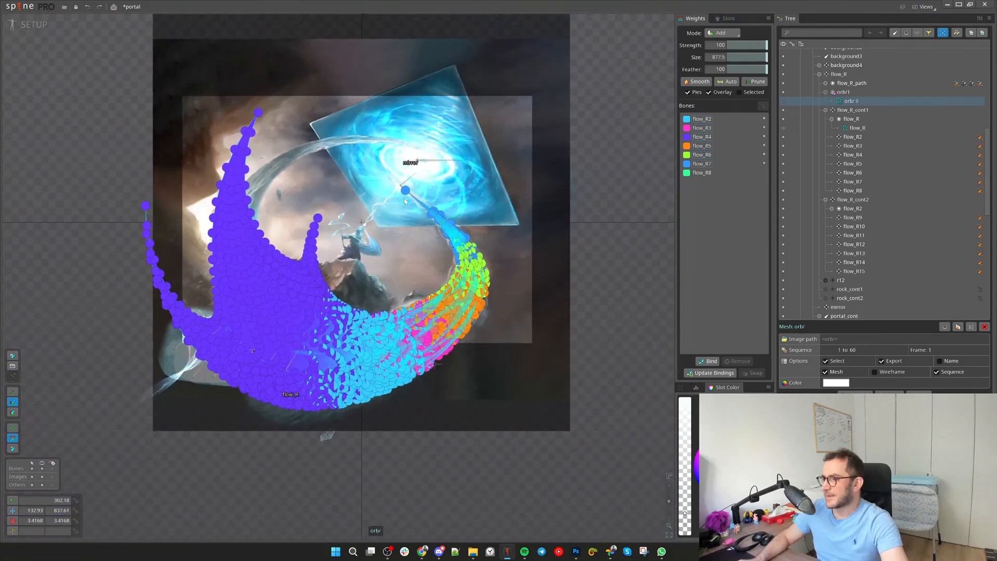
Return to editing the sequence mesh, examine its undeformed vertex grid and the Metrics view, and close mesh editing
{"action": "key", "text": "ctrl+z"}
{"action": "scroll", "coordinate": [317, 273], "scroll_direction": "up", "scroll_amount": 10}
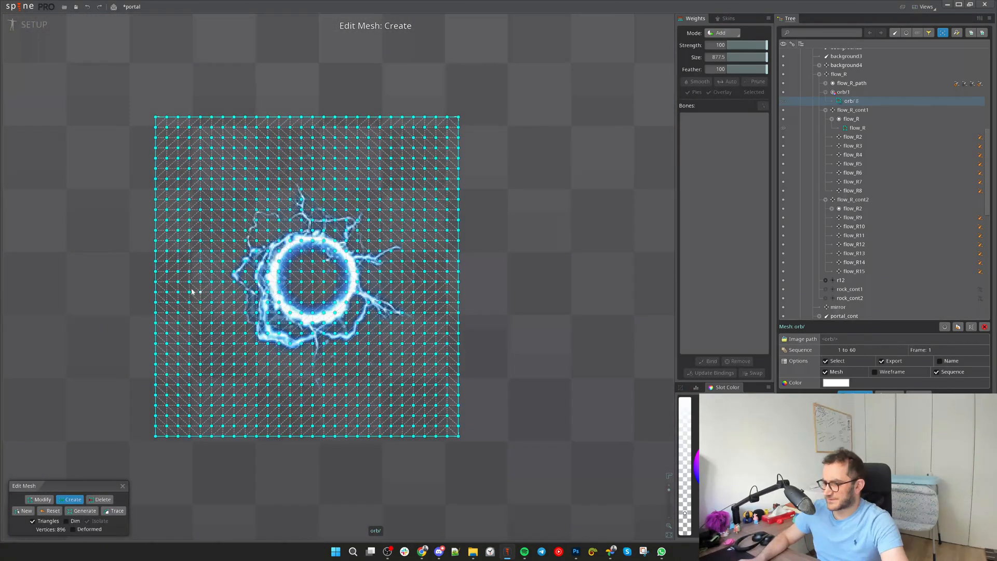
{"action": "scroll", "coordinate": [415, 231], "scroll_direction": "down", "scroll_amount": 4}
{"action": "scroll", "coordinate": [395, 236], "scroll_direction": "up", "scroll_amount": 5}
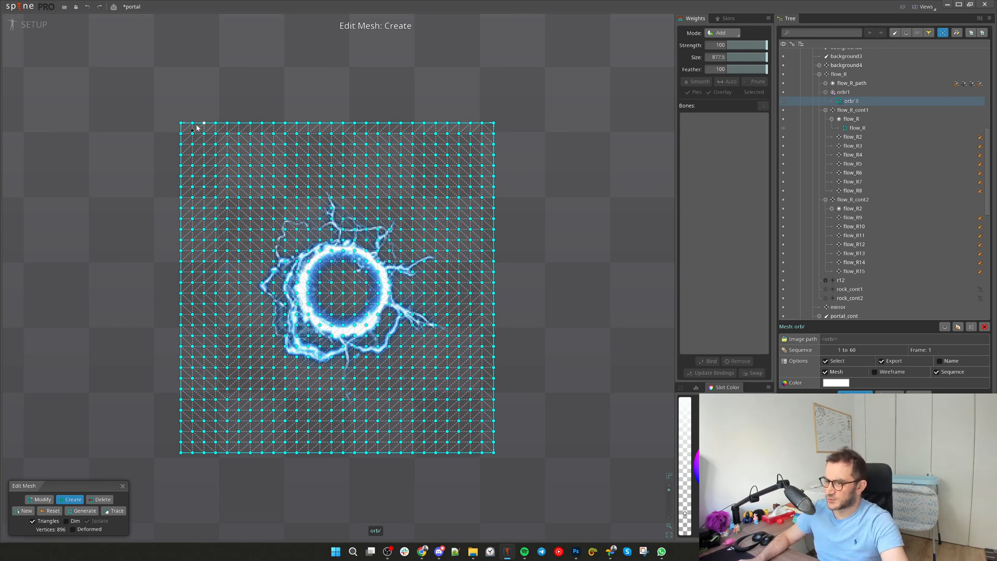
{"action": "scroll", "coordinate": [395, 289], "scroll_direction": "down", "scroll_amount": 5}
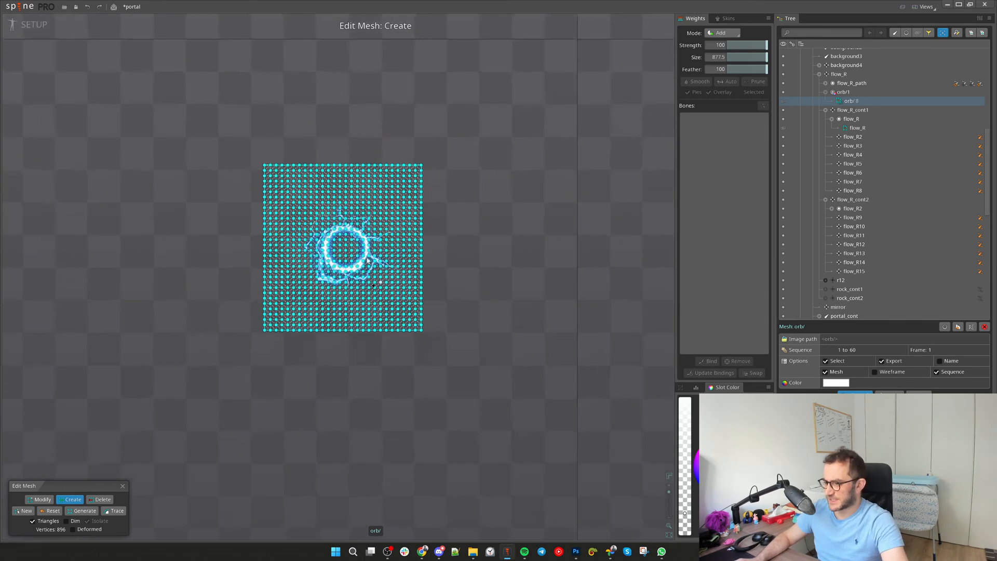
{"action": "scroll", "coordinate": [399, 291], "scroll_direction": "up", "scroll_amount": 5}
{"action": "left_click_drag", "start_coordinate": [398, 289], "coordinate": [390, 291]}
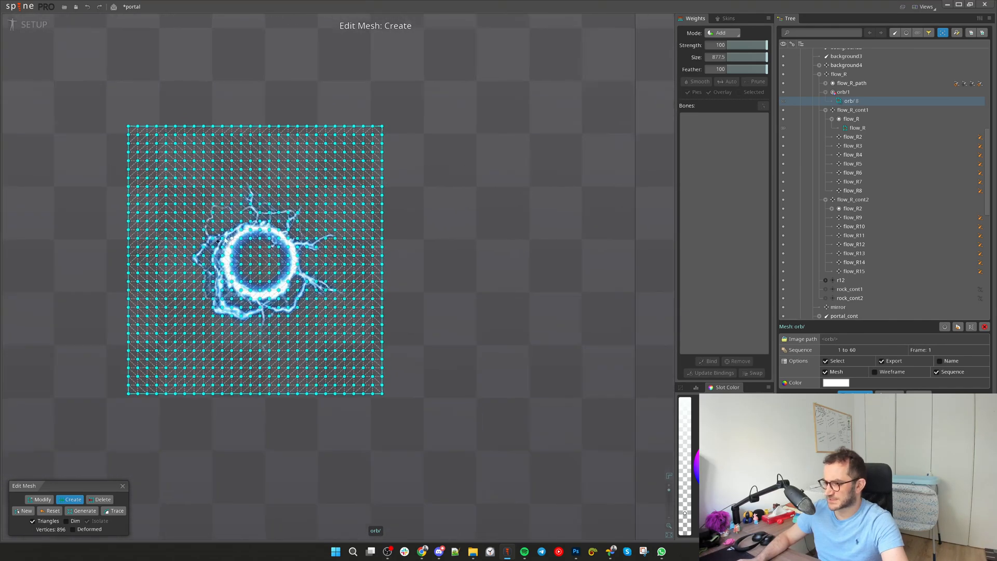
{"action": "scroll", "coordinate": [327, 303], "scroll_direction": "up", "scroll_amount": 2}
{"action": "scroll", "coordinate": [587, 397], "scroll_direction": "down", "scroll_amount": 5}
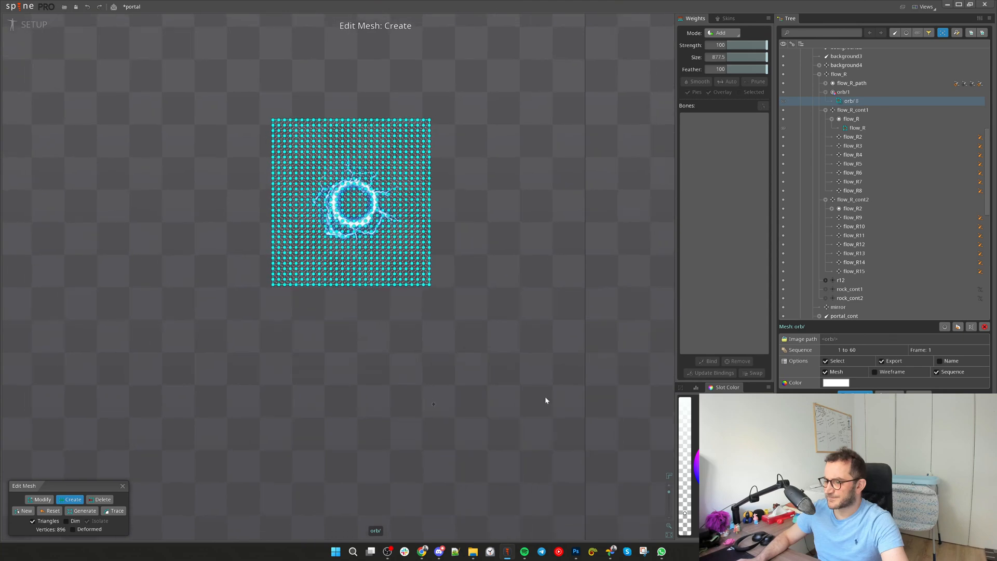
{"action": "left_click", "coordinate": [696, 388]}
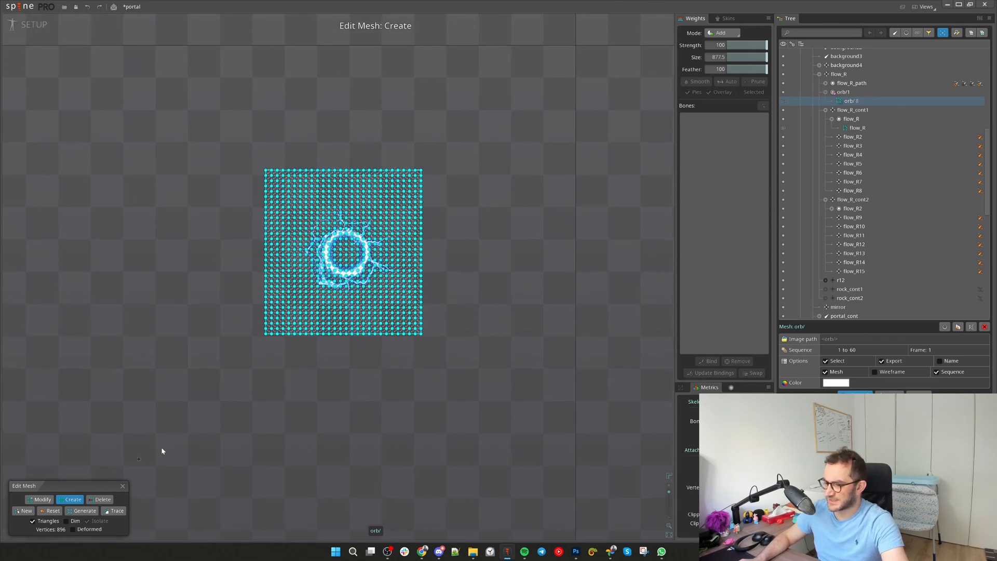
{"action": "scroll", "coordinate": [379, 301], "scroll_direction": "up", "scroll_amount": 2}
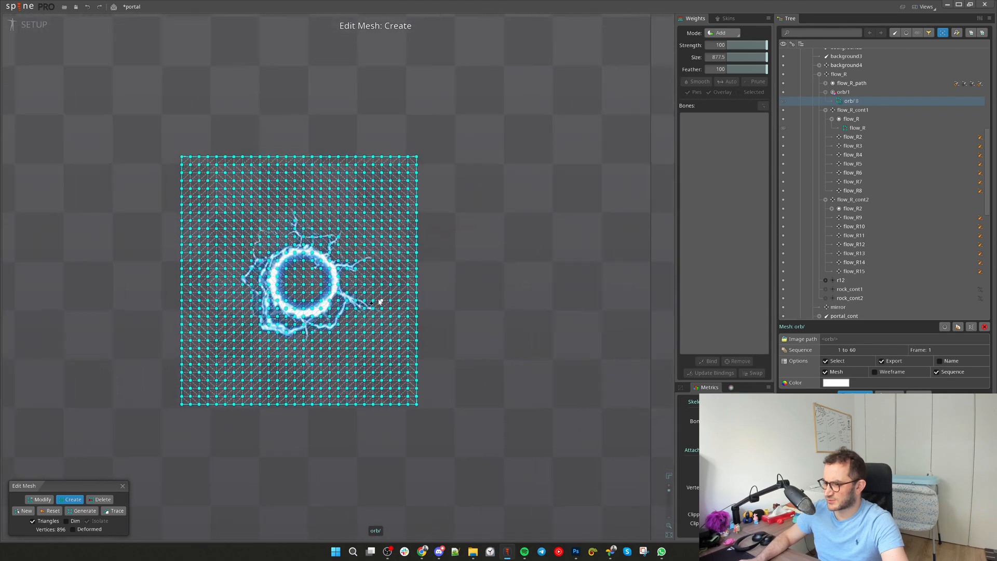
{"action": "left_click", "coordinate": [123, 486]}
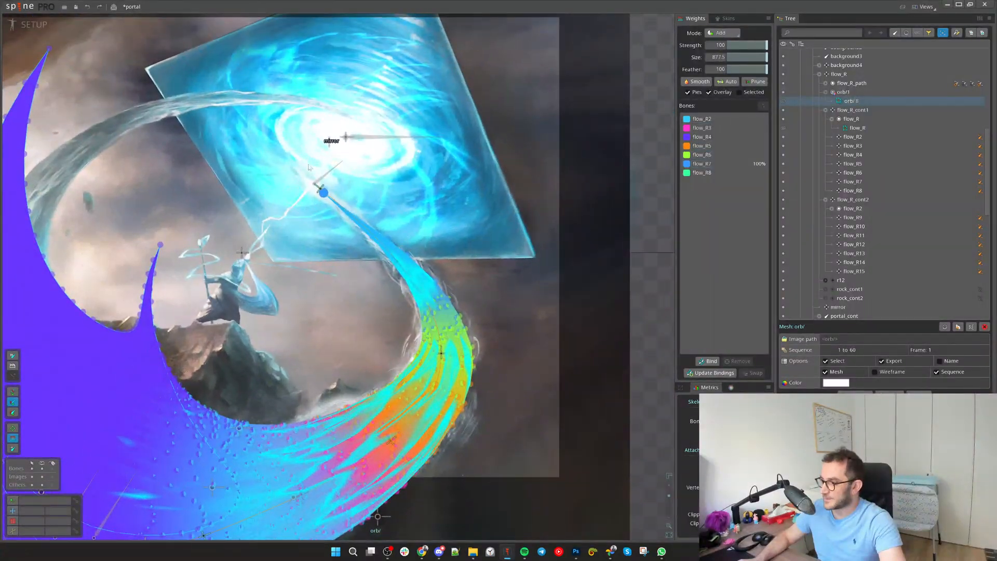
Select the mesh vertices around the tip and upper bend, reduce the brush size to 339, and paint flow_R8 weight at the stream's tip
{"action": "left_click_drag", "start_coordinate": [271, 141], "coordinate": [502, 387]}
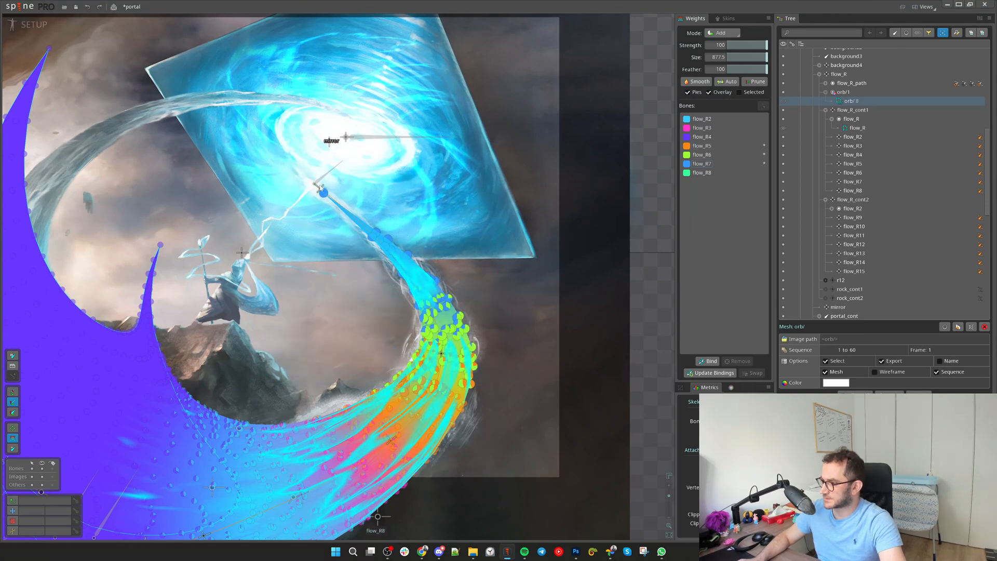
{"action": "left_click", "coordinate": [701, 173]}
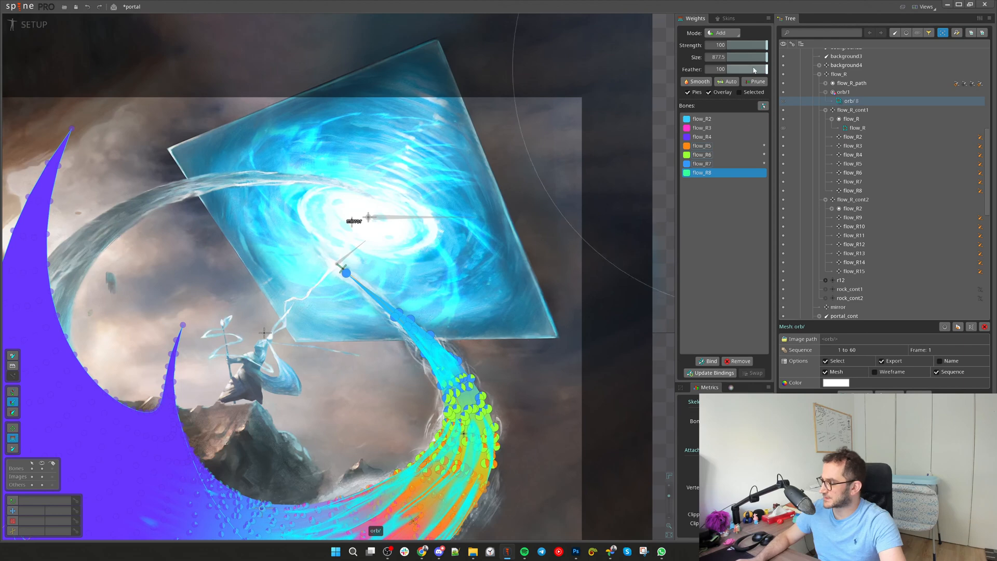
{"action": "left_click", "coordinate": [749, 57]}
{"action": "left_click_drag", "start_coordinate": [759, 56], "coordinate": [802, 59]}
{"action": "mouse_move", "coordinate": [343, 269]}
{"action": "left_mouse_down"}
{"action": "mouse_move", "coordinate": [376, 240]}
{"action": "mouse_move", "coordinate": [346, 256]}
{"action": "left_mouse_up"}
{"action": "left_click_drag", "start_coordinate": [466, 247], "coordinate": [486, 139]}
Deselect the stream mesh and select the background2 bone near the mirror's centre
{"action": "key", "text": "space"}
{"action": "scroll", "coordinate": [344, 336], "scroll_direction": "down", "scroll_amount": 3}
{"action": "key", "text": "space"}
{"action": "left_click", "coordinate": [362, 203]}
{"action": "left_click_drag", "start_coordinate": [595, 348], "coordinate": [558, 312]}
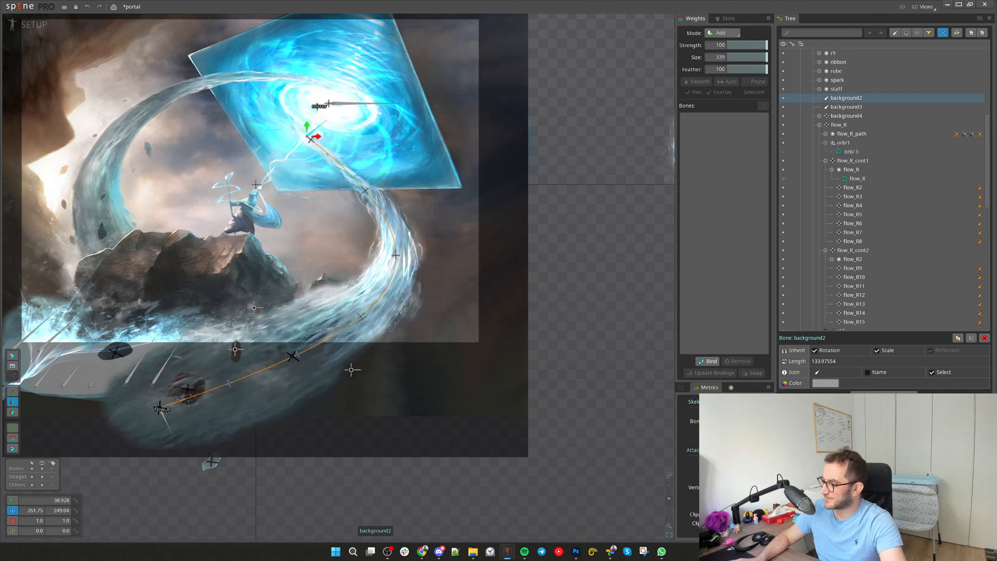
Open the Preview view, examine the scene's spin animation around the portal and stream, and close the preview
{"action": "key", "text": "shift+p"}
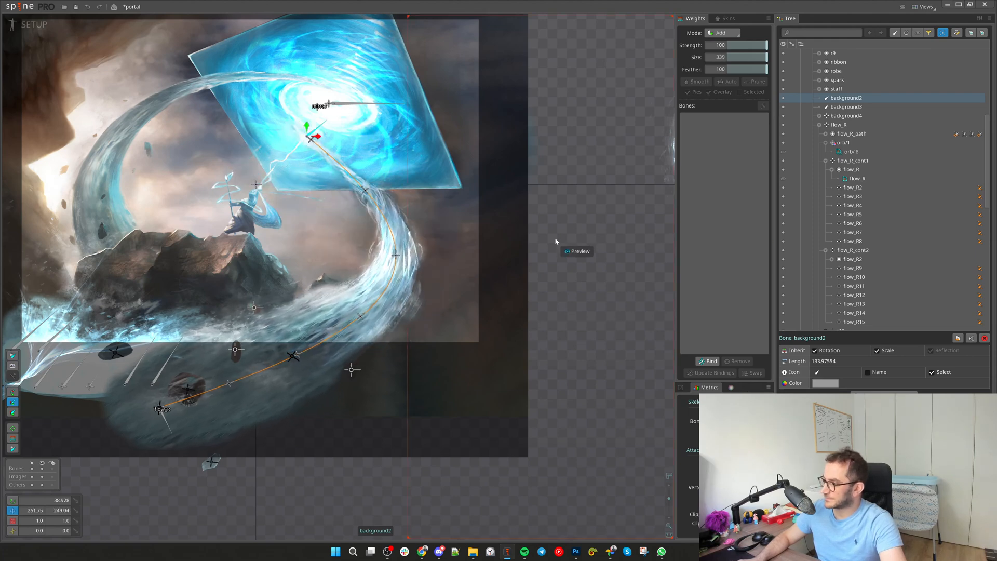
{"action": "left_click_drag", "start_coordinate": [310, 302], "coordinate": [308, 341]}
{"action": "scroll", "coordinate": [308, 340], "scroll_direction": "down", "scroll_amount": 1}
{"action": "left_click_drag", "start_coordinate": [374, 362], "coordinate": [306, 360]}
{"action": "mouse_move", "coordinate": [373, 305]}
{"action": "left_mouse_down"}
{"action": "mouse_move", "coordinate": [320, 288]}
{"action": "mouse_move", "coordinate": [361, 286]}
{"action": "mouse_move", "coordinate": [329, 361]}
{"action": "mouse_move", "coordinate": [457, 279]}
{"action": "mouse_move", "coordinate": [356, 329]}
{"action": "mouse_move", "coordinate": [367, 405]}
{"action": "mouse_move", "coordinate": [351, 451]}
{"action": "mouse_move", "coordinate": [273, 492]}
{"action": "mouse_move", "coordinate": [313, 433]}
{"action": "mouse_move", "coordinate": [251, 481]}
{"action": "mouse_move", "coordinate": [246, 404]}
{"action": "mouse_move", "coordinate": [347, 365]}
{"action": "mouse_move", "coordinate": [361, 297]}
{"action": "left_mouse_up"}
{"action": "scroll", "coordinate": [349, 413], "scroll_direction": "down", "scroll_amount": 4}
{"action": "left_click_drag", "start_coordinate": [349, 414], "coordinate": [440, 332]}
{"action": "left_click_drag", "start_coordinate": [768, 71], "coordinate": [771, 71]}
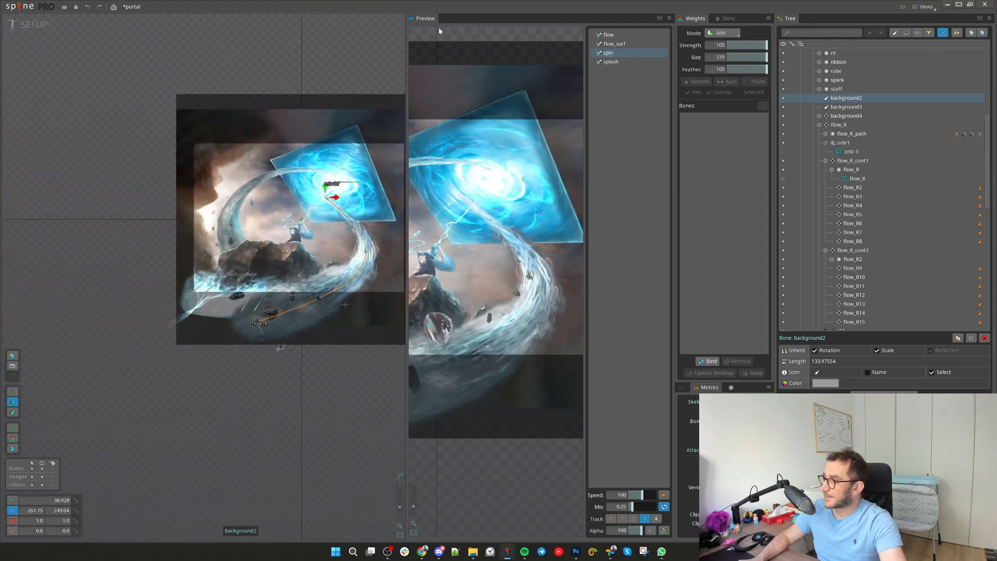
{"action": "key", "text": "p"}
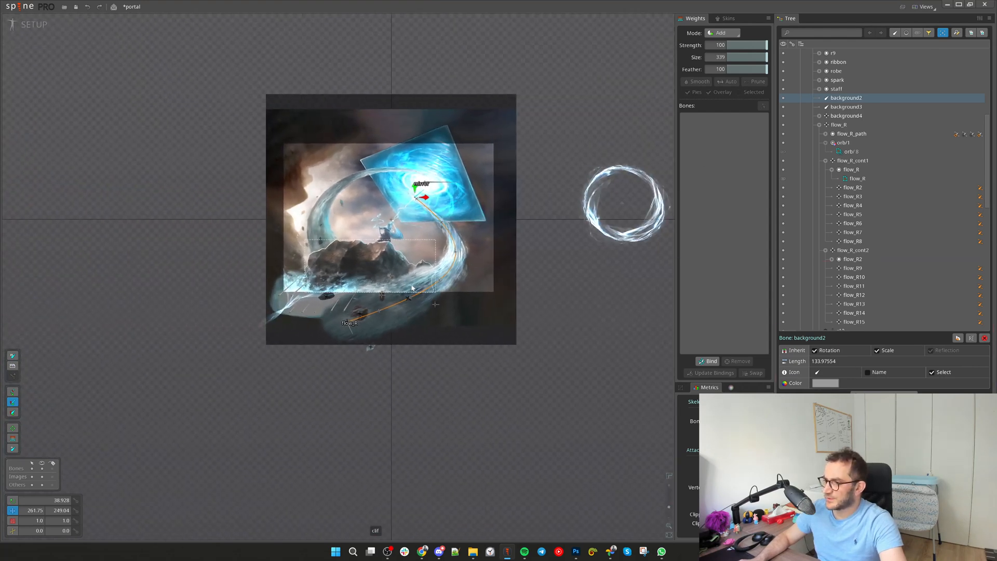
Save the portal project
{"action": "scroll", "coordinate": [581, 280], "scroll_direction": "up", "scroll_amount": 4}
{"action": "left_click_drag", "start_coordinate": [581, 319], "coordinate": [599, 347]}
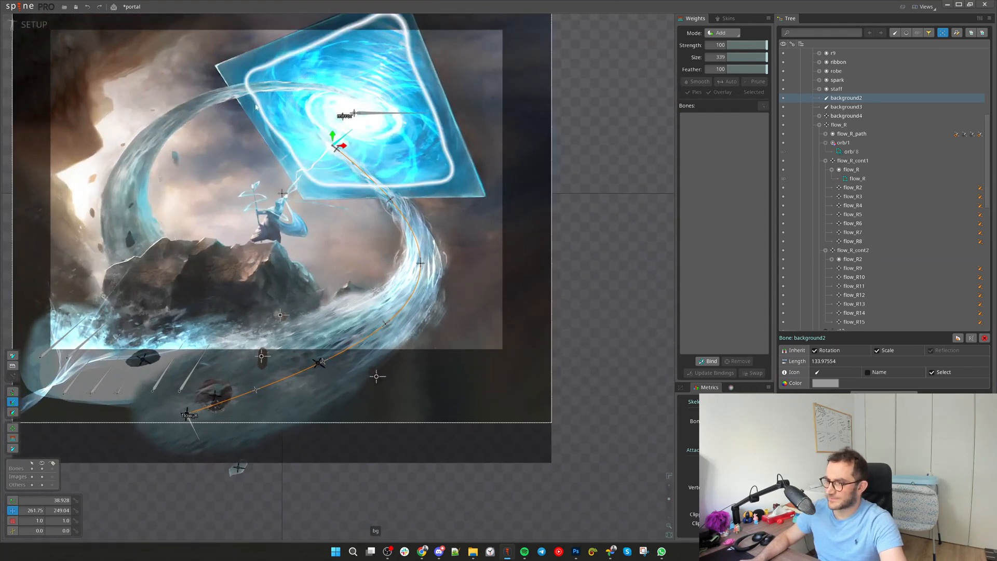
{"action": "left_click_drag", "start_coordinate": [152, 156], "coordinate": [245, 205]}
{"action": "key", "text": "ctrl+s"}
Create a zero-length bone under the background bone in the empty area below the ring, with a horizontal child bone about 806 long
{"action": "scroll", "coordinate": [855, 210], "scroll_direction": "up", "scroll_amount": 6}
{"action": "left_click", "coordinate": [834, 89]}
{"action": "scroll", "coordinate": [318, 265], "scroll_direction": "down", "scroll_amount": 1}
{"action": "key", "text": "n"}
{"action": "left_click_drag", "start_coordinate": [284, 331], "coordinate": [193, 307]}
{"action": "left_click_drag", "start_coordinate": [641, 357], "coordinate": [409, 261]}
{"action": "scroll", "coordinate": [445, 321], "scroll_direction": "down", "scroll_amount": 3}
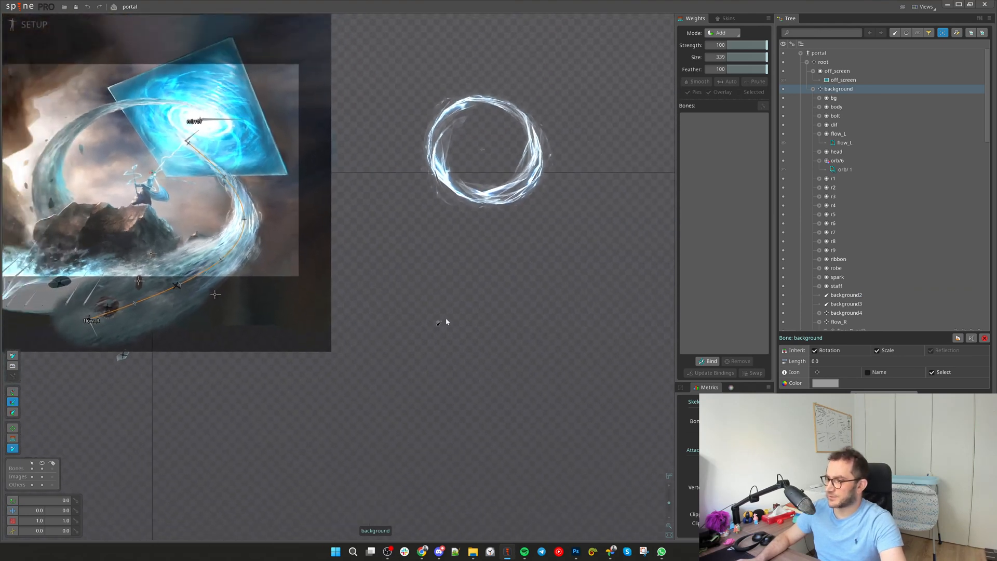
{"action": "left_click", "coordinate": [460, 323]}
{"action": "left_click_drag", "start_coordinate": [461, 323], "coordinate": [565, 326]}
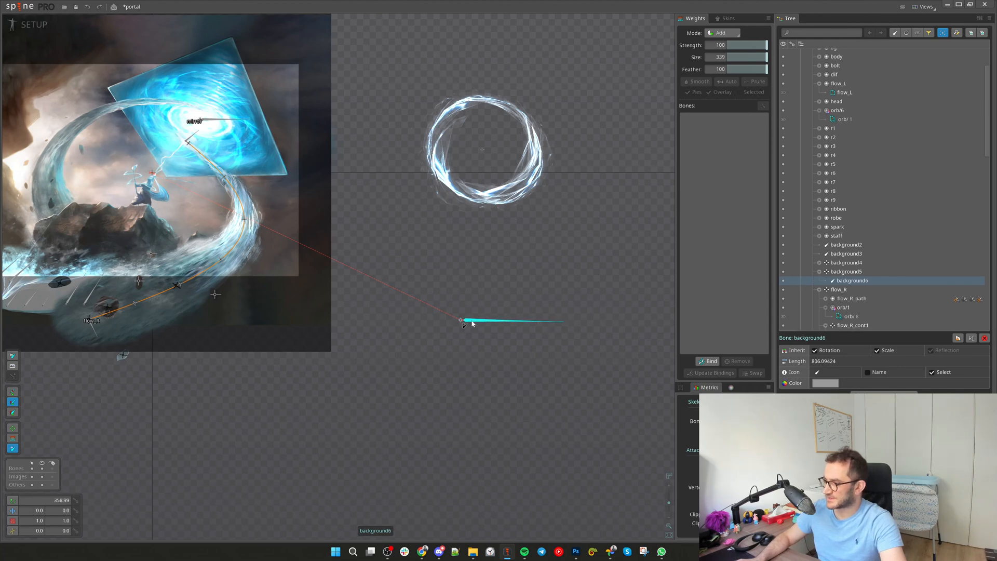
Move the zero-length background5 bone and its child to about 2048.9, -1591.5, and select the long child bone background6
{"action": "left_click", "coordinate": [846, 272]}
{"action": "left_click_drag", "start_coordinate": [534, 281], "coordinate": [487, 337]}
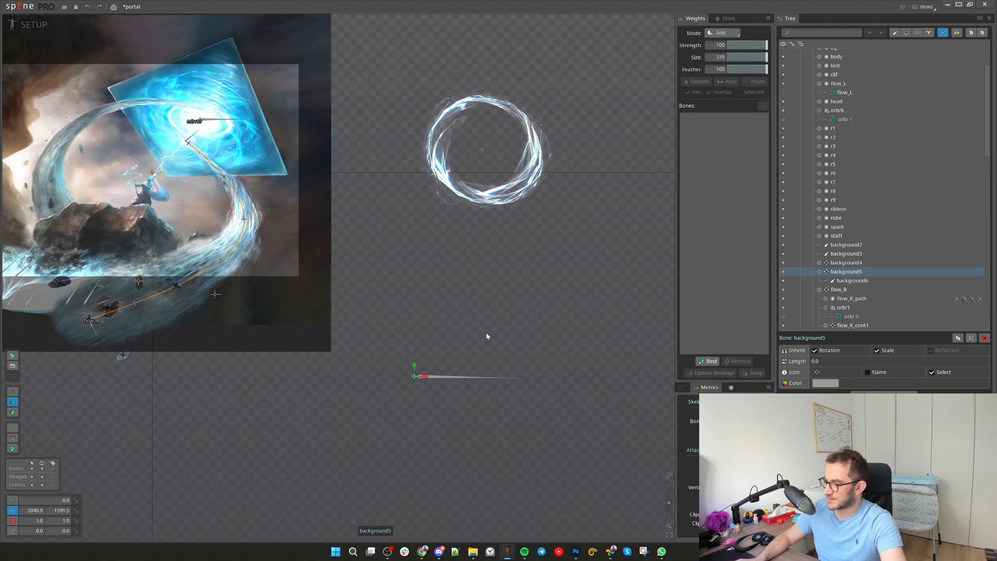
{"action": "left_click", "coordinate": [507, 374]}
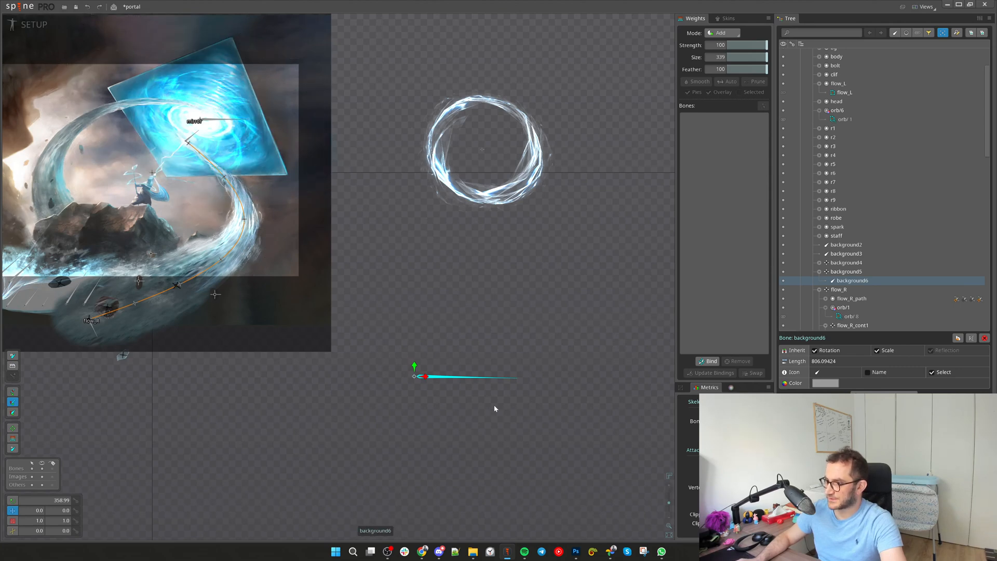
Try moving the long bone into the scene and adding a chain of five zero-length child bones along the stream's arc
{"action": "left_click_drag", "start_coordinate": [502, 430], "coordinate": [285, 252]}
{"action": "key", "text": "n"}
{"action": "left_click", "coordinate": [53, 198]}
{"action": "left_click", "coordinate": [48, 156]}
{"action": "left_click", "coordinate": [79, 127]}
{"action": "left_click", "coordinate": [119, 109]}
{"action": "left_click", "coordinate": [166, 104]}
{"action": "scroll", "coordinate": [166, 104], "scroll_direction": "up", "scroll_amount": 3}
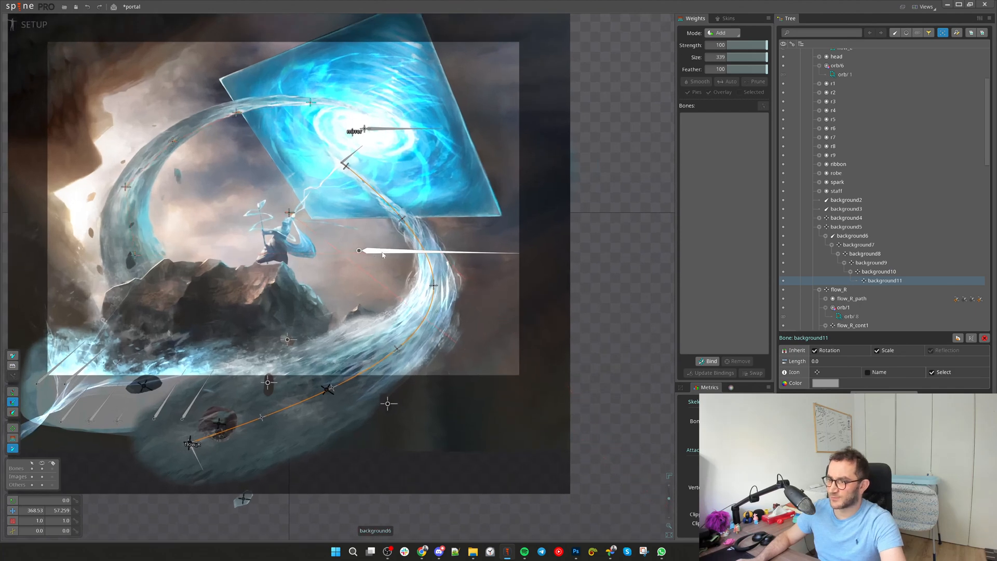
Undo the five added child bones and the long bone's move into the scene
{"action": "key", "text": "ctrl+z"}
{"action": "key", "text": "ctrl+z"}
{"action": "key", "text": "ctrl+z"}
{"action": "key", "text": "ctrl+z"}
{"action": "key", "text": "ctrl+z"}
{"action": "scroll", "coordinate": [495, 292], "scroll_direction": "down", "scroll_amount": 3}
{"action": "scroll", "coordinate": [496, 293], "scroll_direction": "down", "scroll_amount": 1}
{"action": "key", "text": "ctrl+z"}
Select the long background6 bone in the empty area below the ring
{"action": "left_click_drag", "start_coordinate": [601, 350], "coordinate": [398, 287]}
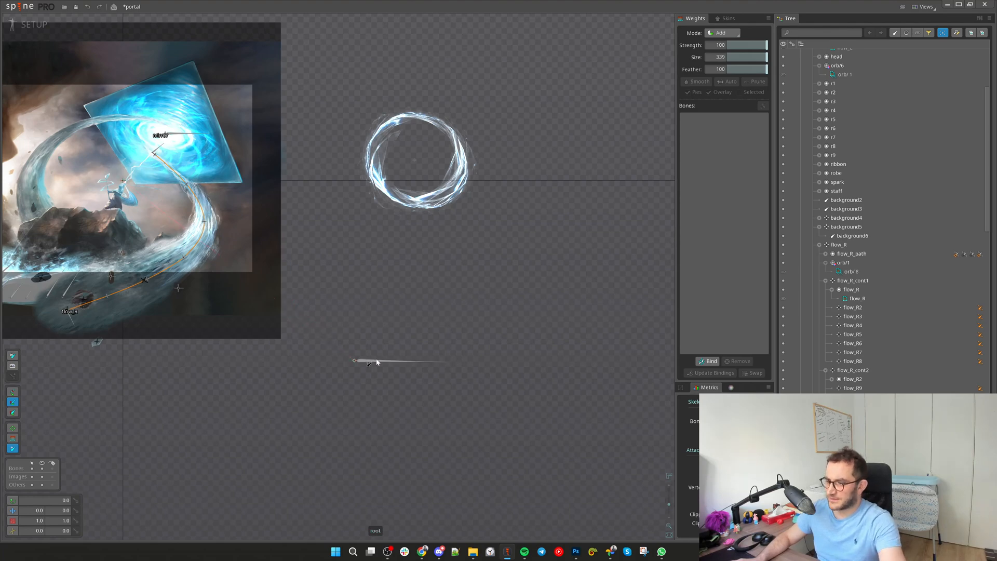
{"action": "left_click", "coordinate": [430, 367]}
{"action": "scroll", "coordinate": [459, 338], "scroll_direction": "up", "scroll_amount": 3}
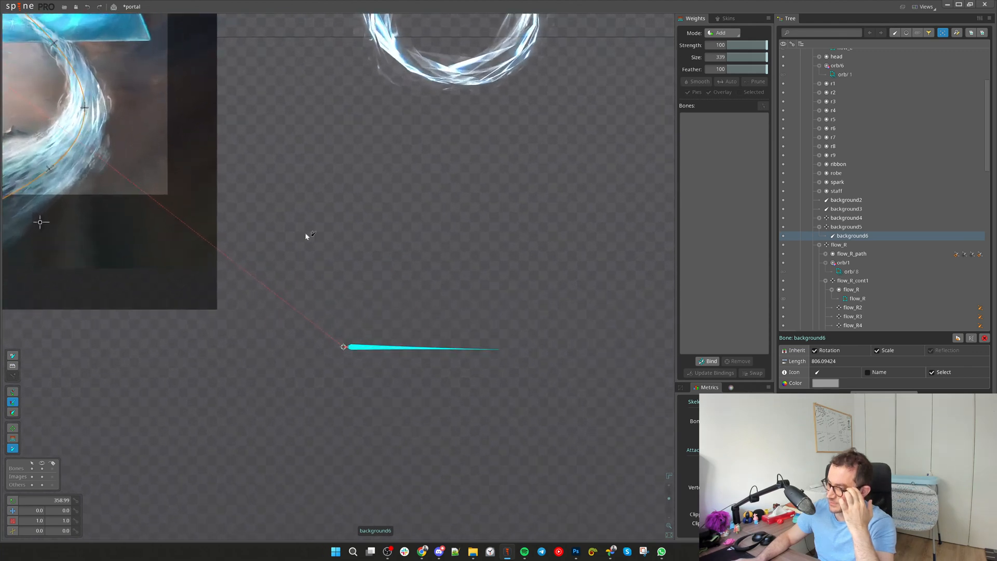
{"action": "scroll", "coordinate": [381, 242], "scroll_direction": "down", "scroll_amount": 2}
{"action": "left_click_drag", "start_coordinate": [407, 347], "coordinate": [420, 323]}
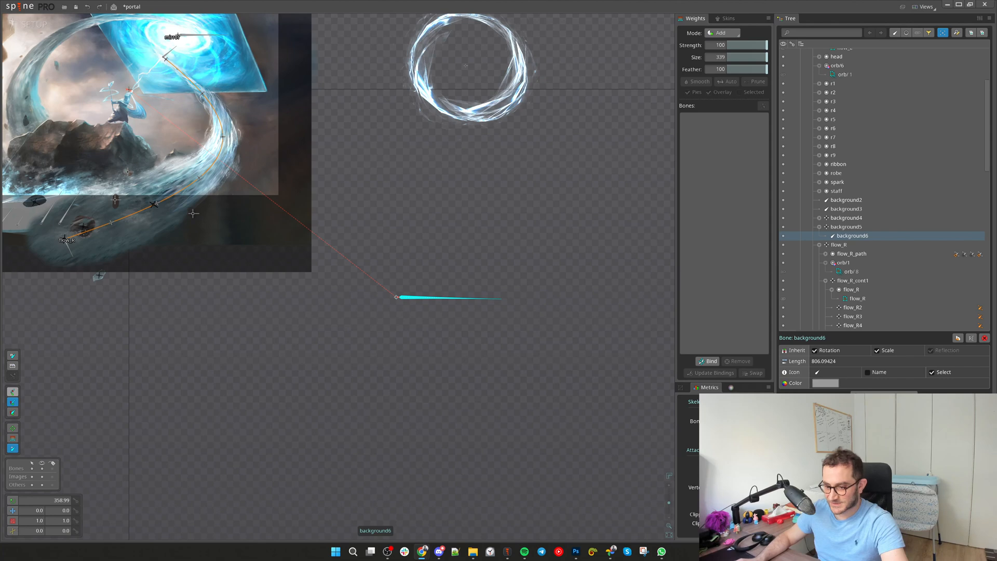
{"action": "left_click_drag", "start_coordinate": [430, 400], "coordinate": [396, 447]}
{"action": "scroll", "coordinate": [407, 360], "scroll_direction": "up", "scroll_amount": 2}
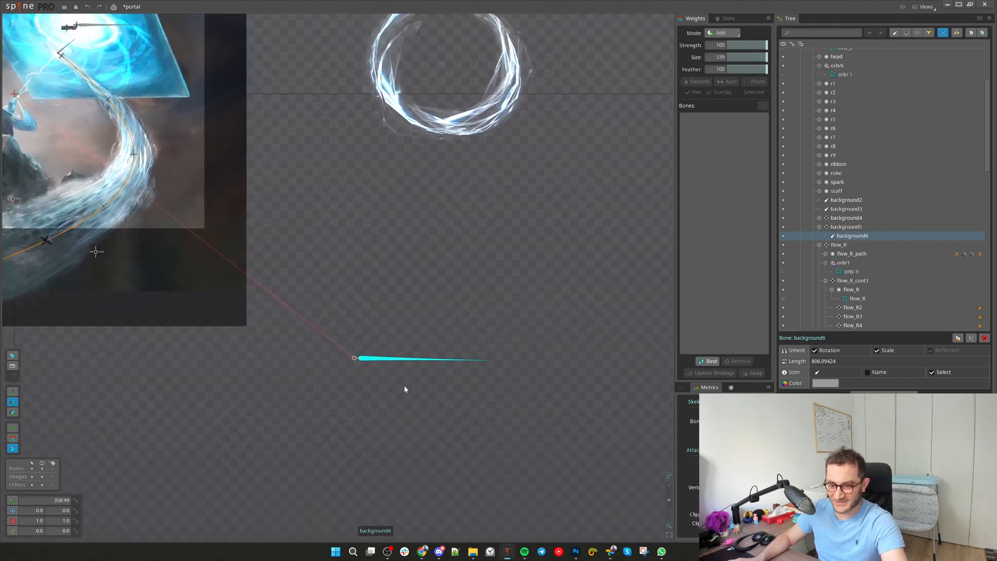
{"action": "scroll", "coordinate": [400, 392], "scroll_direction": "down", "scroll_amount": 1}
{"action": "left_click_drag", "start_coordinate": [399, 390], "coordinate": [341, 432]}
{"action": "left_click_drag", "start_coordinate": [432, 443], "coordinate": [438, 392]}
{"action": "scroll", "coordinate": [379, 384], "scroll_direction": "down", "scroll_amount": 4}
{"action": "scroll", "coordinate": [438, 392], "scroll_direction": "up", "scroll_amount": 2}
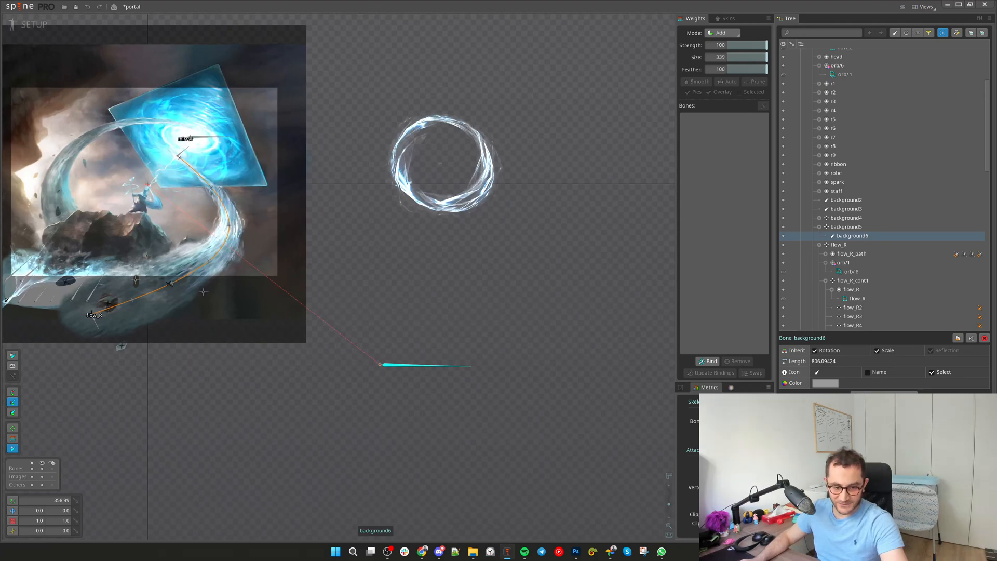
{"action": "left_click_drag", "start_coordinate": [459, 379], "coordinate": [426, 387]}
{"action": "scroll", "coordinate": [414, 416], "scroll_direction": "up", "scroll_amount": 4}
{"action": "scroll", "coordinate": [414, 416], "scroll_direction": "down", "scroll_amount": 2}
{"action": "left_click_drag", "start_coordinate": [443, 422], "coordinate": [470, 437]}
{"action": "key", "text": "c"}
{"action": "key", "text": "n"}
{"action": "scroll", "coordinate": [446, 396], "scroll_direction": "up", "scroll_amount": 3}
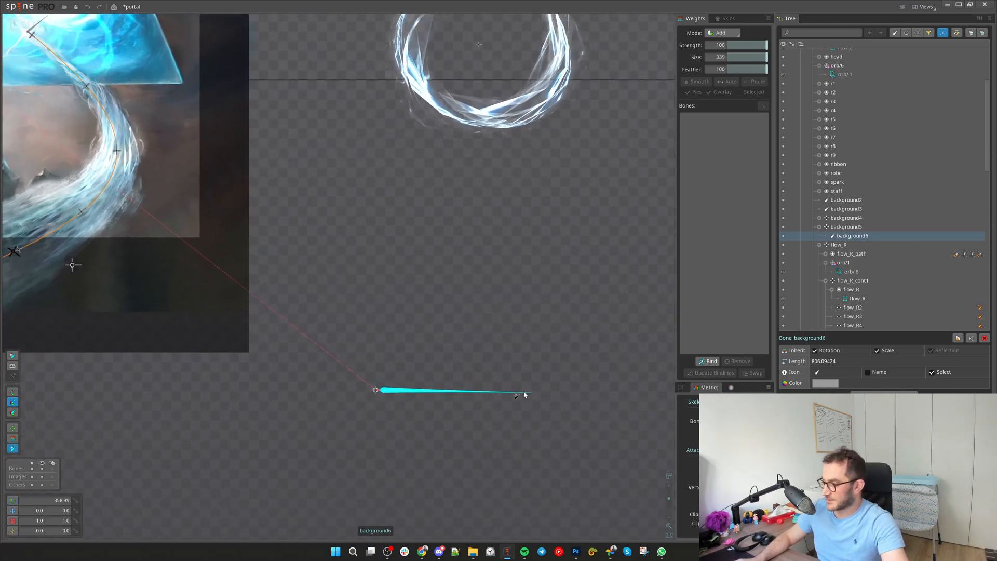
{"action": "left_click", "coordinate": [429, 393]}
{"action": "left_click", "coordinate": [429, 392]}
{"action": "key", "text": "c"}
{"action": "left_click_drag", "start_coordinate": [487, 455], "coordinate": [296, 317]}
{"action": "key", "text": "ctrl+z"}
{"action": "left_click_drag", "start_coordinate": [519, 472], "coordinate": [540, 447]}
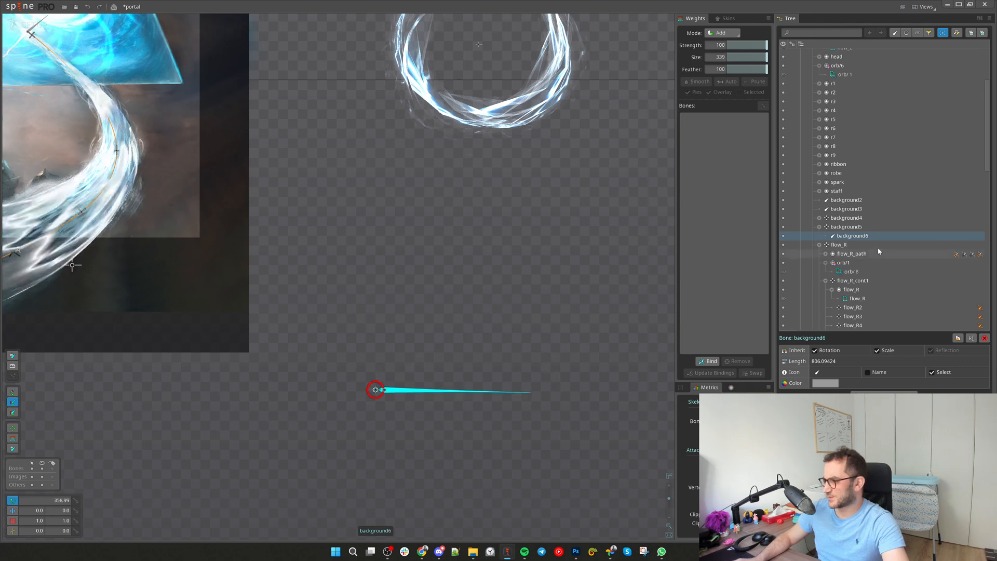
Duplicate the long background6 bone seven times and nest each copy under the previous one as a chain
{"action": "left_click", "coordinate": [957, 338]}
{"action": "left_click", "coordinate": [957, 338]}
{"action": "left_click", "coordinate": [958, 338]}
{"action": "left_click", "coordinate": [958, 338]}
{"action": "left_click", "coordinate": [958, 338]}
{"action": "left_click", "coordinate": [958, 338]}
{"action": "left_click", "coordinate": [957, 338]}
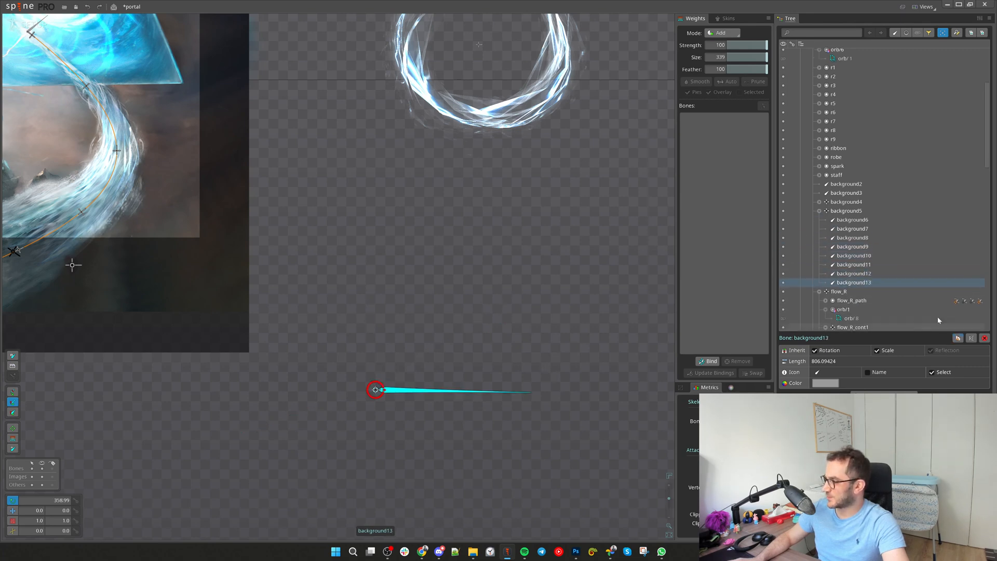
{"action": "left_click_drag", "start_coordinate": [842, 228], "coordinate": [863, 228]}
{"action": "left_click_drag", "start_coordinate": [860, 245], "coordinate": [884, 271]}
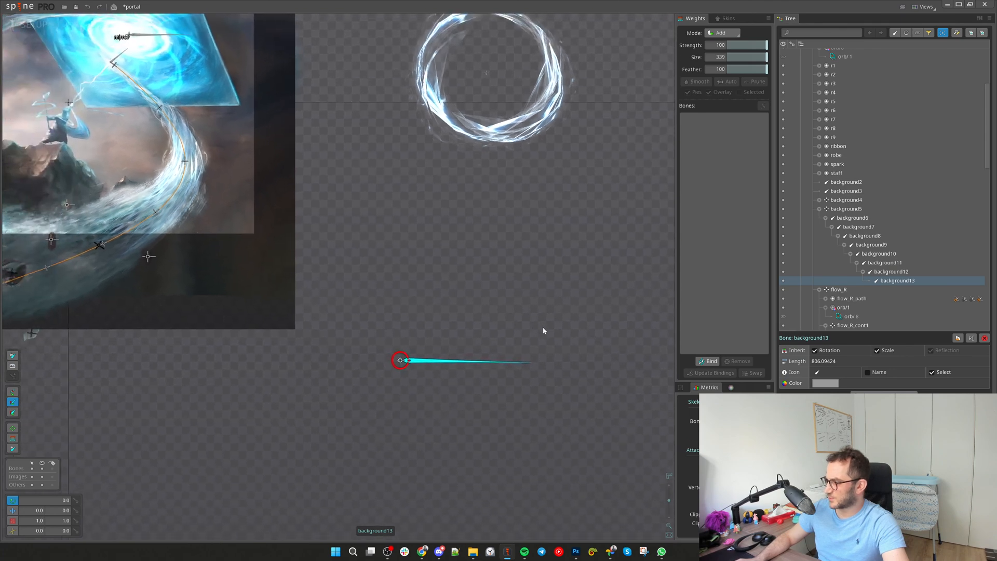
Select all eight chained bones and rotate them together until they spread into an evenly spaced star
{"action": "left_click", "coordinate": [855, 220]}
{"action": "left_click", "coordinate": [901, 281], "text": "shift"}
{"action": "left_click_drag", "start_coordinate": [518, 446], "coordinate": [545, 334]}
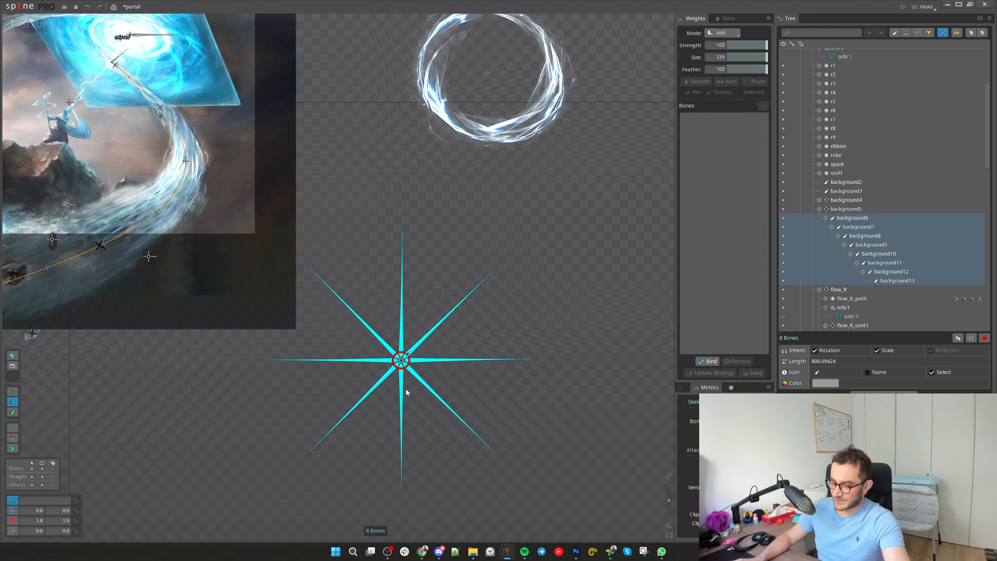
{"action": "mouse_move", "coordinate": [475, 396]}
{"action": "left_mouse_down"}
{"action": "mouse_move", "coordinate": [476, 376]}
{"action": "mouse_move", "coordinate": [476, 391]}
{"action": "left_mouse_up"}
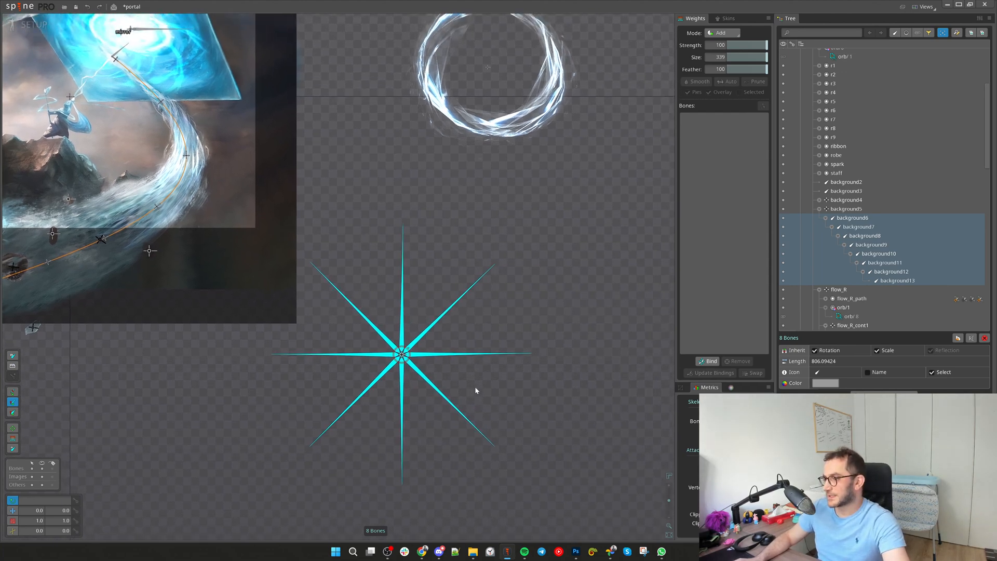
Rotate the eight selected bones together until the star closes into a fan above the shared origin
{"action": "scroll", "coordinate": [475, 387], "scroll_direction": "down", "scroll_amount": 5}
{"action": "scroll", "coordinate": [537, 345], "scroll_direction": "up", "scroll_amount": 3}
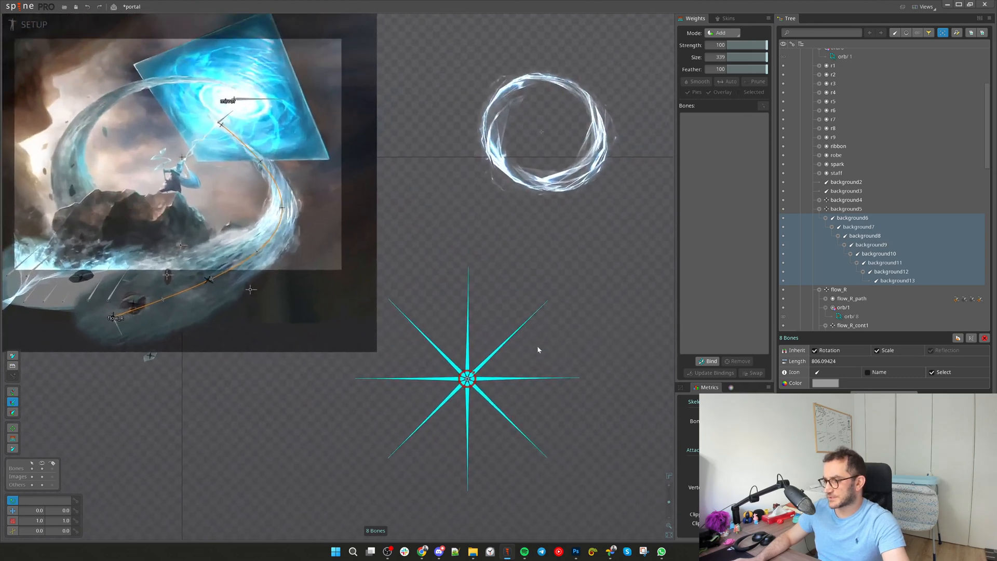
{"action": "left_click_drag", "start_coordinate": [589, 291], "coordinate": [611, 346]}
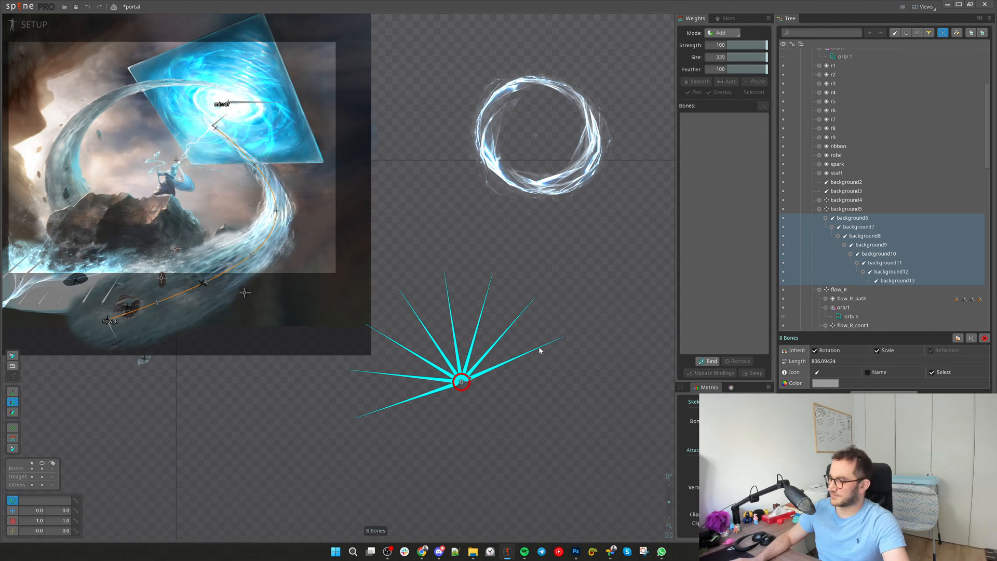
{"action": "left_click_drag", "start_coordinate": [603, 345], "coordinate": [573, 331]}
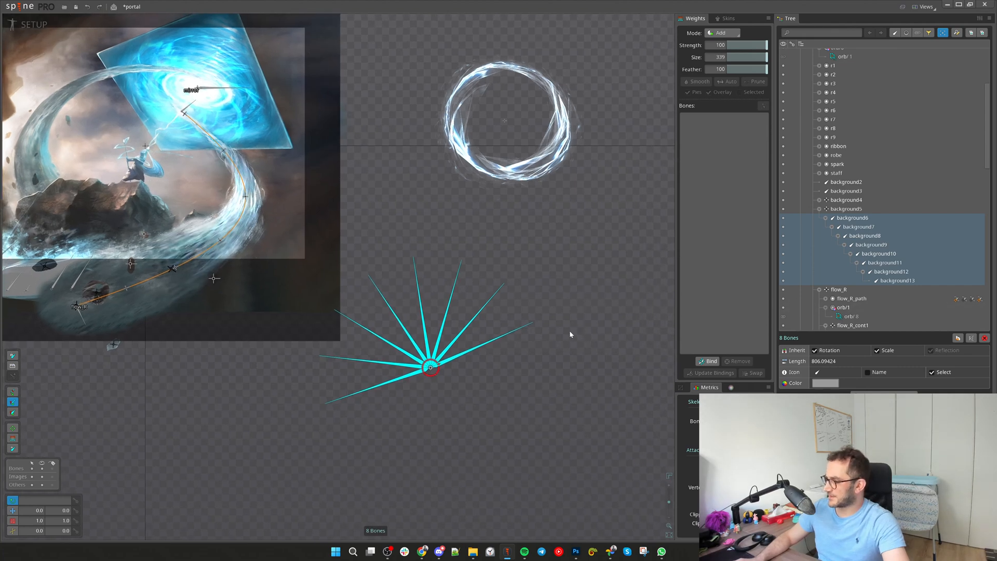
Undo the rotations, the nesting and the duplicates, going back to the single long background6 bone
{"action": "key", "text": "ctrl+z"}
{"action": "key", "text": "ctrl+z"}
{"action": "key", "text": "ctrl+y"}
{"action": "scroll", "coordinate": [483, 319], "scroll_direction": "up", "scroll_amount": 2}
{"action": "key", "text": "c"}
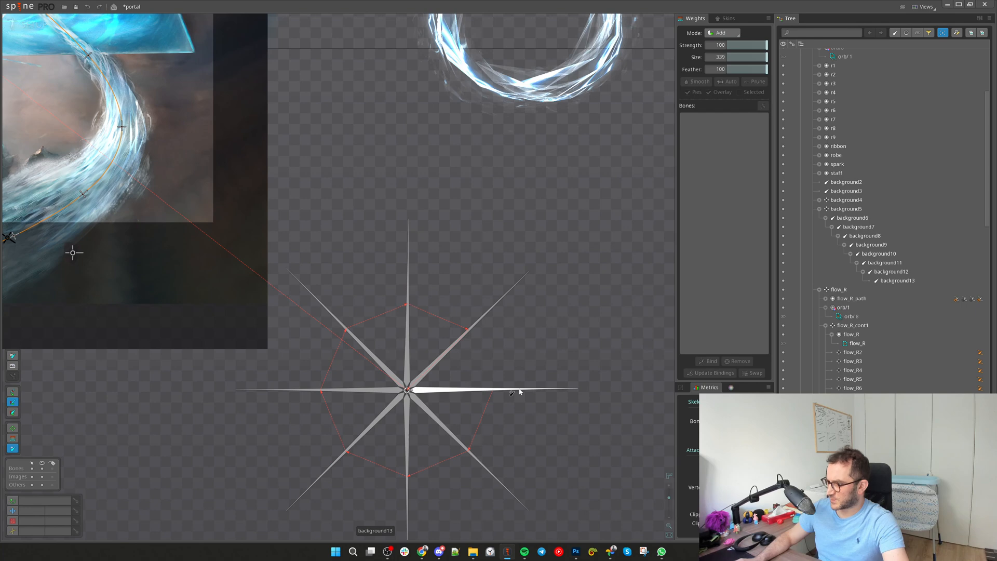
{"action": "left_click", "coordinate": [519, 390]}
{"action": "key", "text": "ctrl+z"}
{"action": "key", "text": "ctrl+z"}
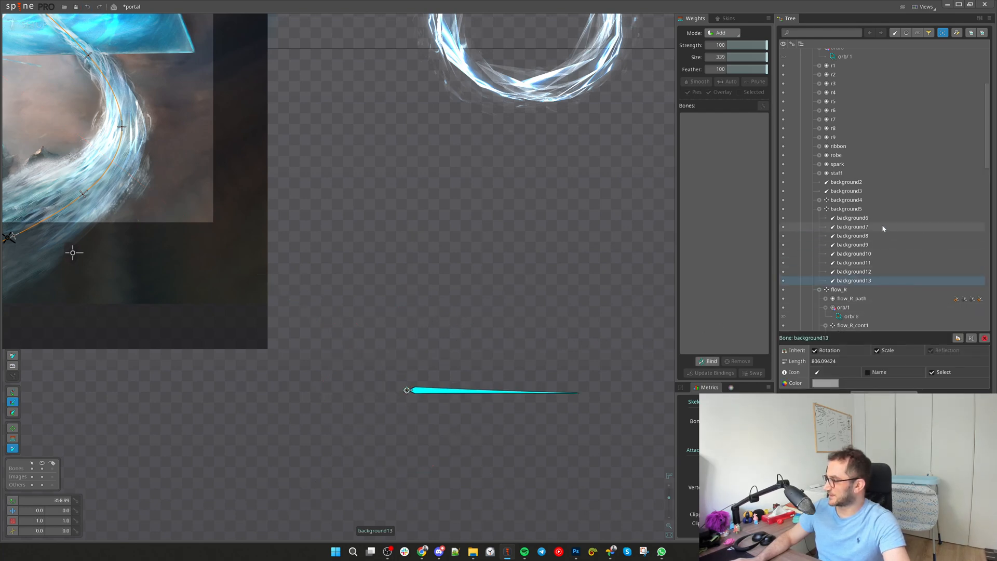
{"action": "key", "text": "ctrl+z"}
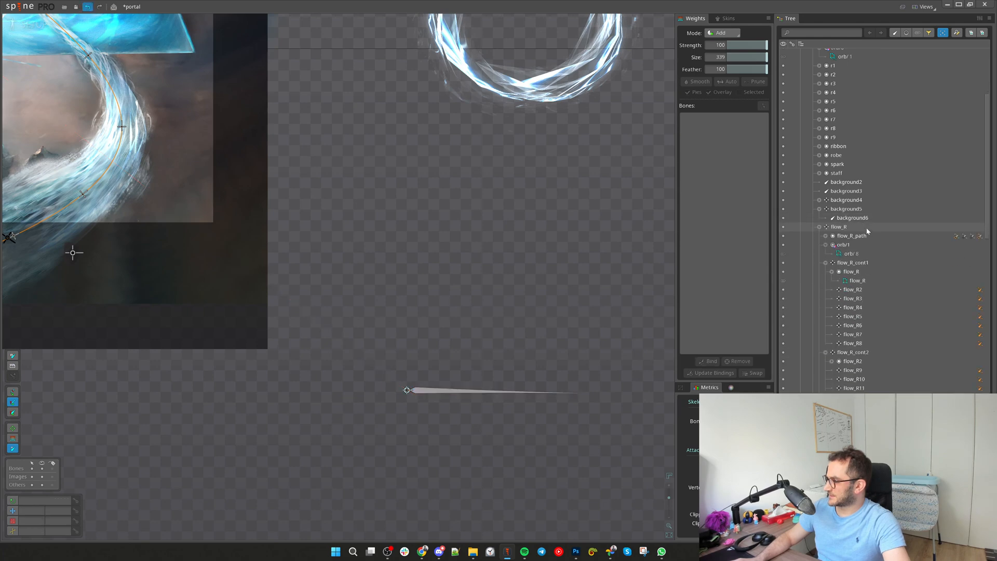
{"action": "key", "text": "ctrl+z"}
Create a zero-length child bone on the long background6 bone, about 636 along its length, and reselect background6
{"action": "left_click_drag", "start_coordinate": [514, 350], "coordinate": [478, 316]}
{"action": "scroll", "coordinate": [483, 319], "scroll_direction": "up", "scroll_amount": 1}
{"action": "left_click", "coordinate": [530, 364]}
{"action": "scroll", "coordinate": [561, 357], "scroll_direction": "up", "scroll_amount": 3}
{"action": "scroll", "coordinate": [608, 378], "scroll_direction": "up", "scroll_amount": 1}
{"action": "left_click_drag", "start_coordinate": [608, 378], "coordinate": [487, 316]}
{"action": "scroll", "coordinate": [428, 253], "scroll_direction": "down", "scroll_amount": 3}
{"action": "scroll", "coordinate": [369, 208], "scroll_direction": "down", "scroll_amount": 2}
{"action": "scroll", "coordinate": [486, 316], "scroll_direction": "down", "scroll_amount": 1}
{"action": "left_click", "coordinate": [439, 291]}
Duplicate background6 together with its child bone and parent the copy under background6
{"action": "left_click", "coordinate": [958, 337]}
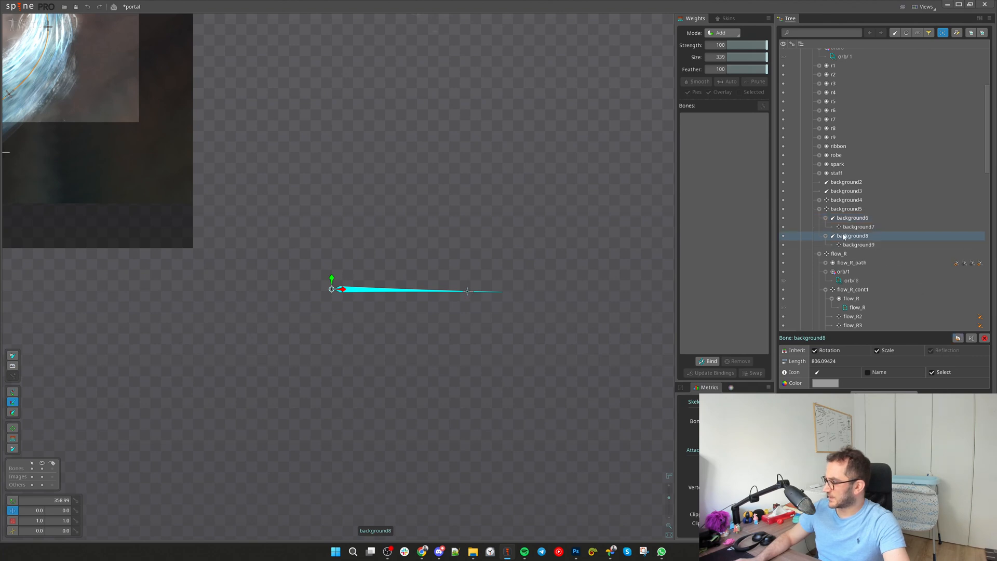
{"action": "left_click_drag", "start_coordinate": [847, 237], "coordinate": [869, 220]}
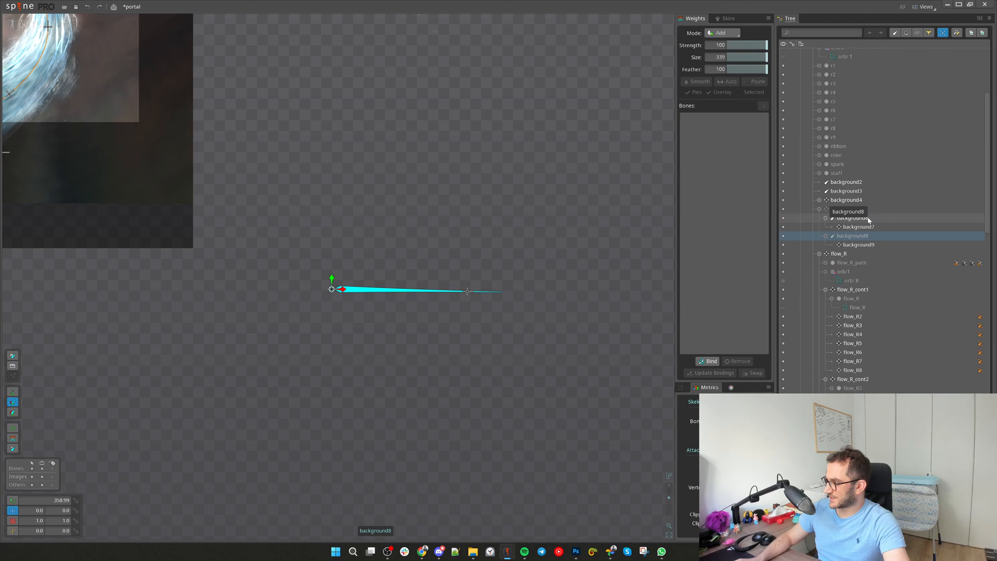
{"action": "left_click_drag", "start_coordinate": [868, 220], "coordinate": [869, 220]}
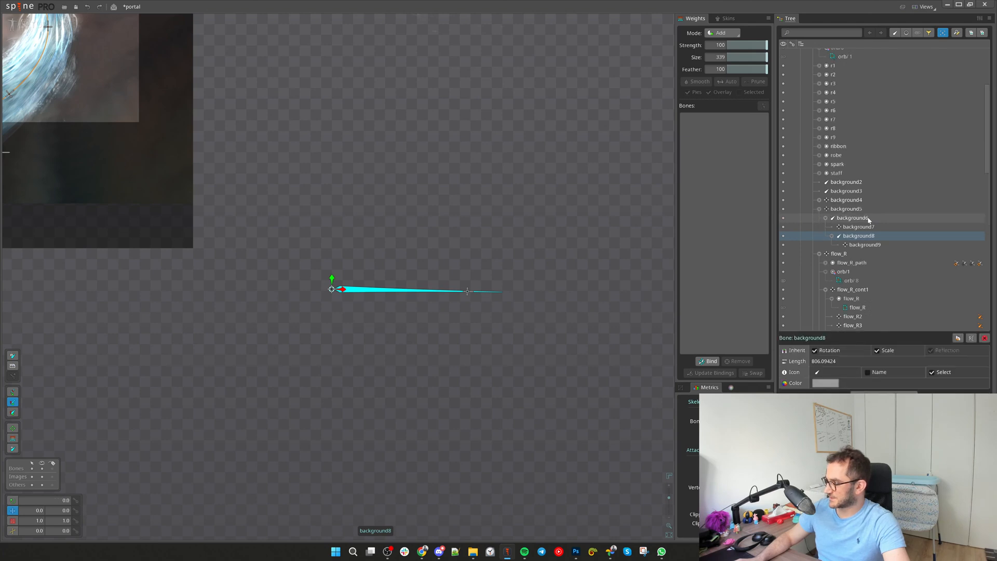
Duplicate the long bone with its child six more times and nest each long copy under the previous one
{"action": "left_click", "coordinate": [958, 339]}
{"action": "left_click", "coordinate": [957, 340]}
{"action": "left_click", "coordinate": [958, 341]}
{"action": "left_click", "coordinate": [957, 340]}
{"action": "left_click", "coordinate": [958, 340]}
{"action": "left_click", "coordinate": [958, 341]}
{"action": "left_click_drag", "start_coordinate": [855, 282], "coordinate": [859, 244]}
{"action": "left_click_drag", "start_coordinate": [861, 245], "coordinate": [858, 175]}
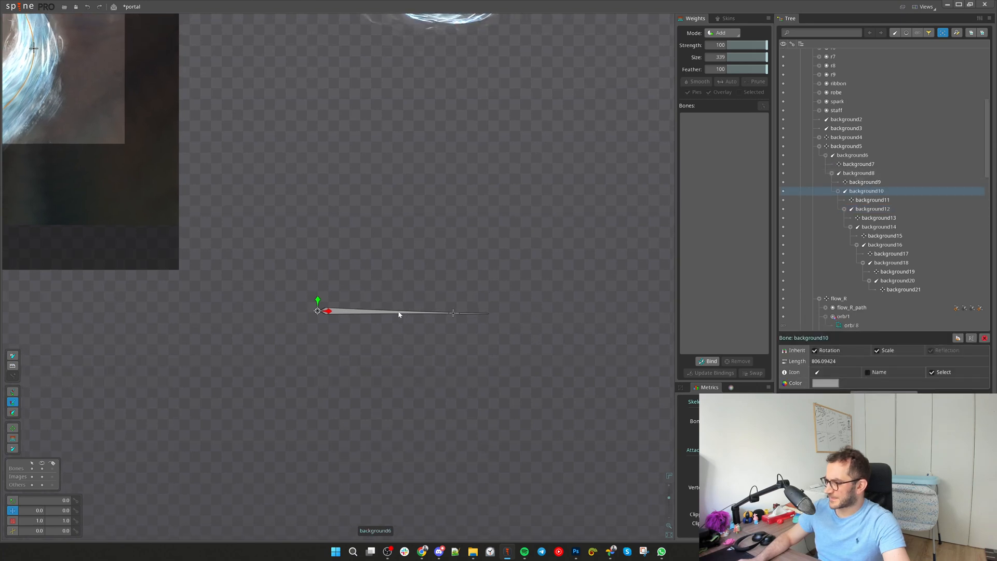
Select the eight long bones and rotate them together until they spread into a fan above their shared origin
{"action": "left_click_drag", "start_coordinate": [351, 251], "coordinate": [569, 394]}
{"action": "left_click_drag", "start_coordinate": [470, 423], "coordinate": [555, 439]}
{"action": "key", "text": "space"}
{"action": "left_click", "coordinate": [469, 327]}
{"action": "left_click_drag", "start_coordinate": [456, 301], "coordinate": [484, 363]}
{"action": "left_click_drag", "start_coordinate": [508, 461], "coordinate": [540, 395]}
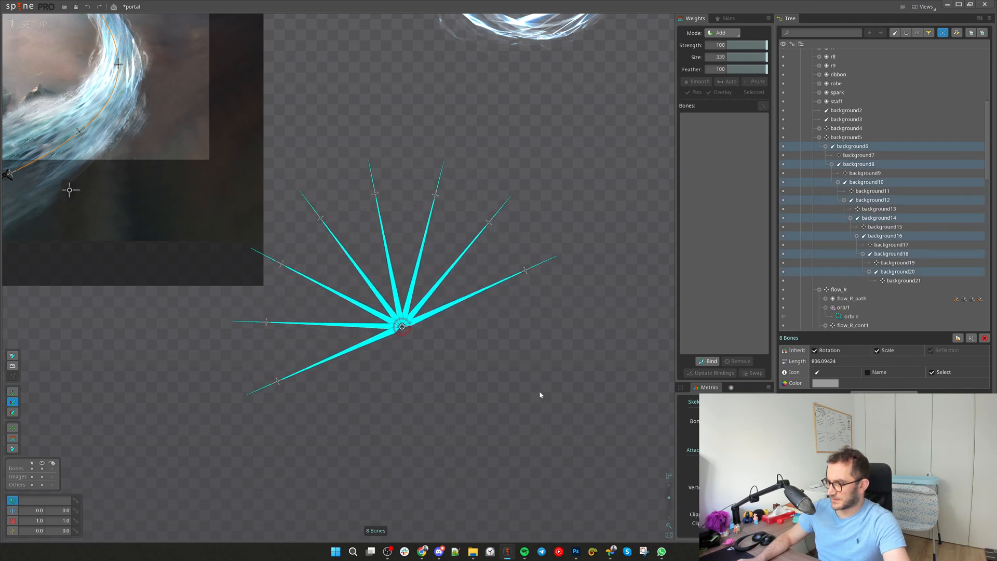
Select seven of the zero-length child bones near the tips of the fan, leaving out background17
{"action": "left_click", "coordinate": [527, 271]}
{"action": "left_click", "coordinate": [437, 197], "text": "ctrl"}
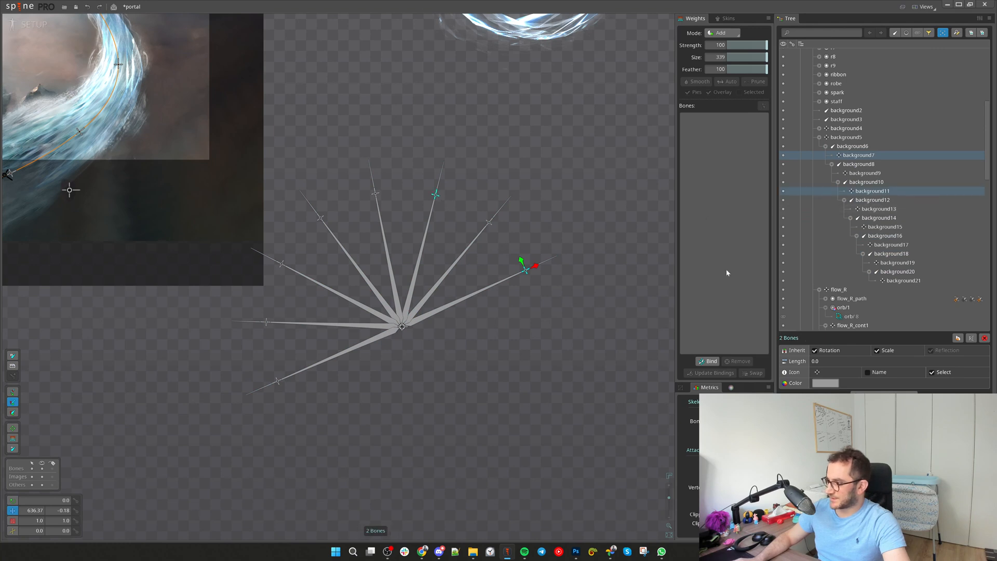
{"action": "left_click", "coordinate": [493, 223], "text": "ctrl"}
{"action": "left_click", "coordinate": [375, 194], "text": "ctrl"}
{"action": "left_click", "coordinate": [320, 219], "text": "ctrl"}
{"action": "left_click", "coordinate": [267, 322], "text": "ctrl"}
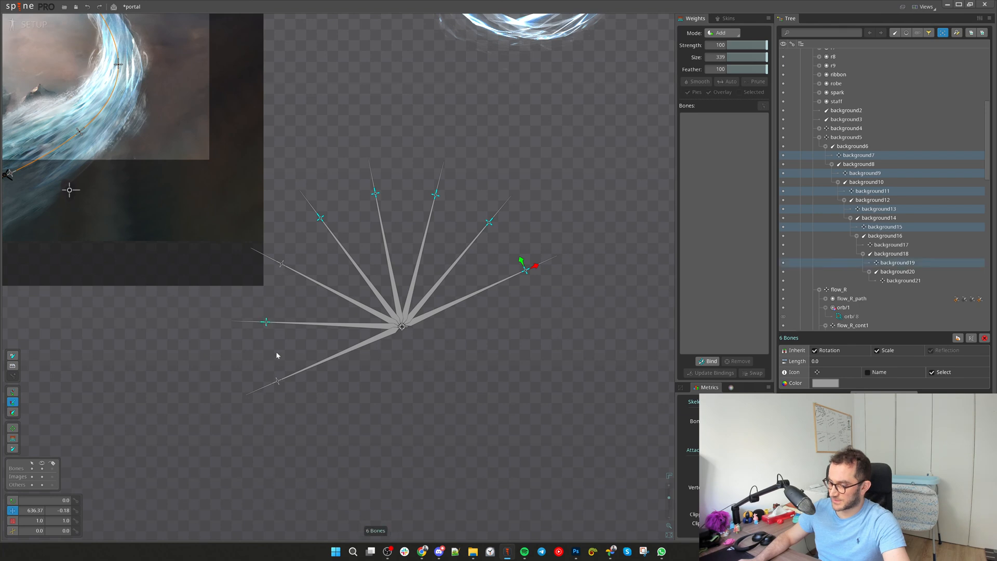
{"action": "left_click", "coordinate": [278, 383], "text": "ctrl"}
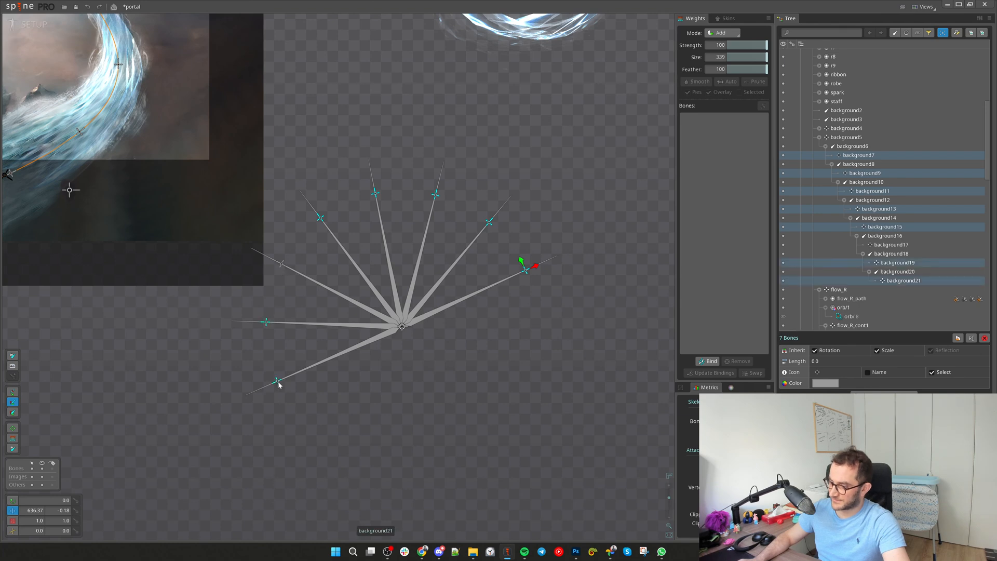
Select the fan's eight long bones and try moving them along the local and parent axes, undoing each move
{"action": "left_click", "coordinate": [346, 351]}
{"action": "left_click_drag", "start_coordinate": [346, 335], "coordinate": [357, 265]}
{"action": "left_click_drag", "start_coordinate": [362, 263], "coordinate": [474, 314]}
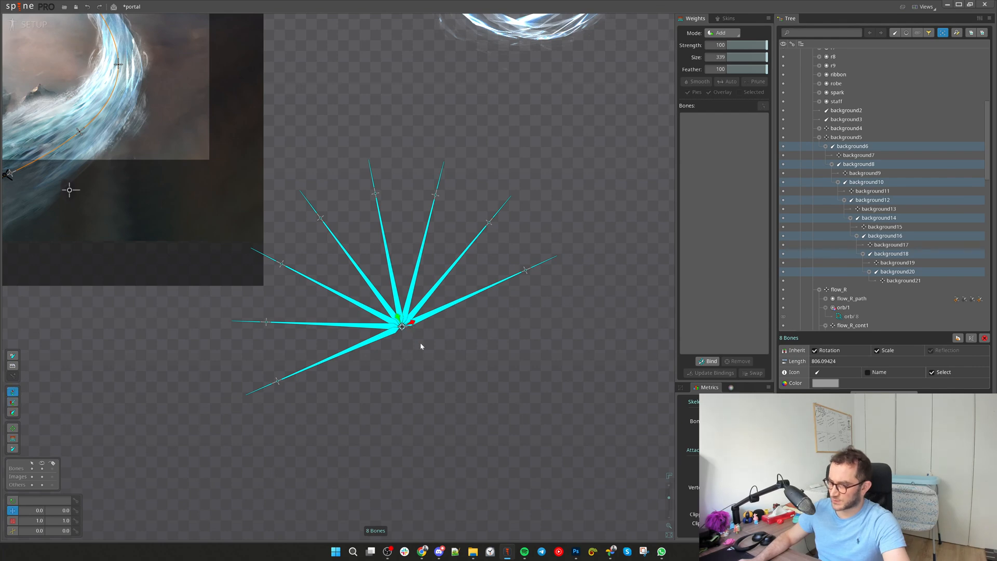
{"action": "key", "text": "v"}
{"action": "left_click_drag", "start_coordinate": [414, 324], "coordinate": [426, 318]}
{"action": "key", "text": "ctrl+z"}
{"action": "left_click", "coordinate": [15, 404]}
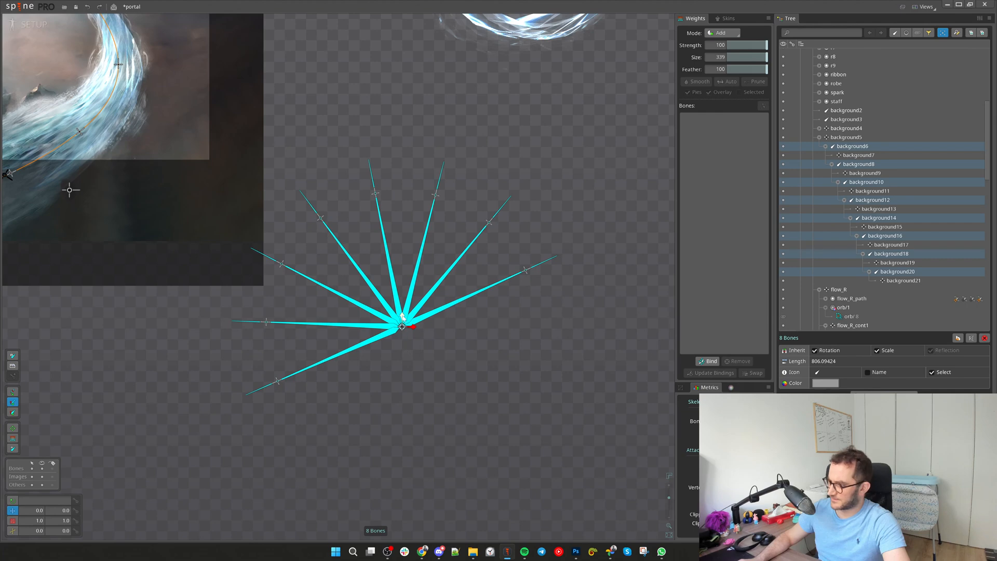
{"action": "left_click_drag", "start_coordinate": [412, 326], "coordinate": [430, 326]}
{"action": "key", "text": "ctrl+z"}
Reparent the eight selected long bones, with their child bones, directly under background5
{"action": "left_click_drag", "start_coordinate": [866, 167], "coordinate": [864, 138]}
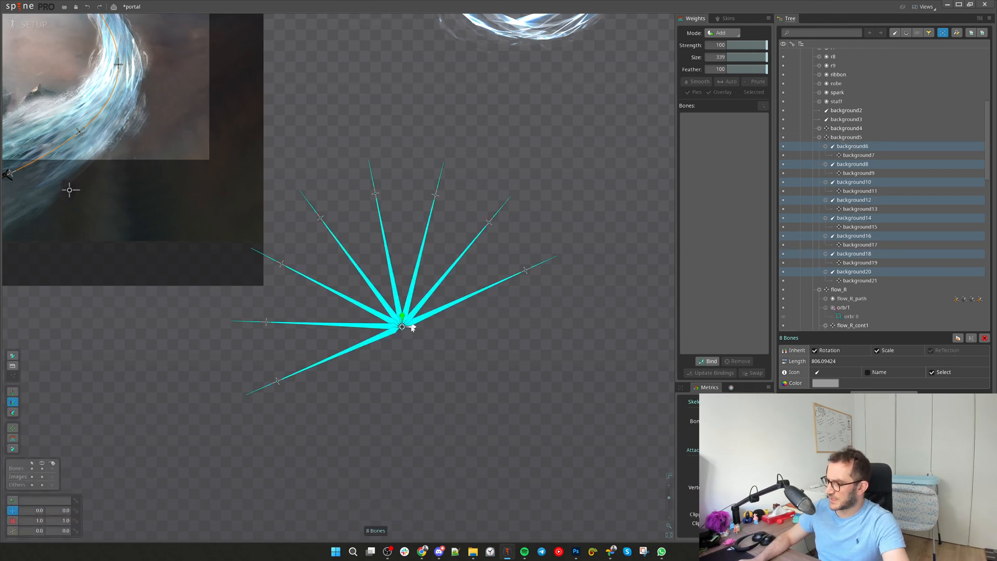
Try moving the eight long bones outward along their local axes and setting their length to 0, then undo it
{"action": "left_click_drag", "start_coordinate": [416, 325], "coordinate": [540, 266]}
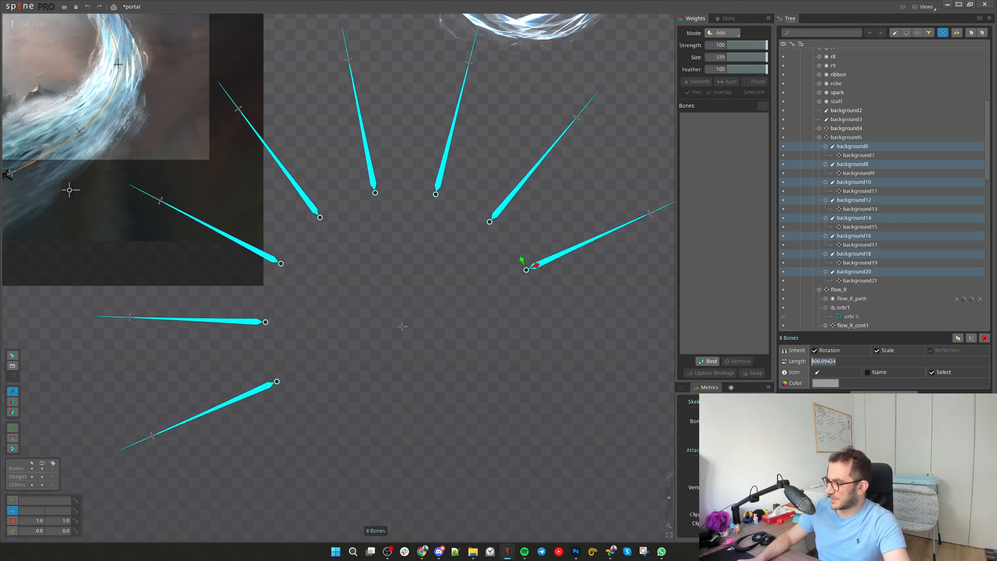
{"action": "type", "text": "0"}
{"action": "key", "text": "Return"}
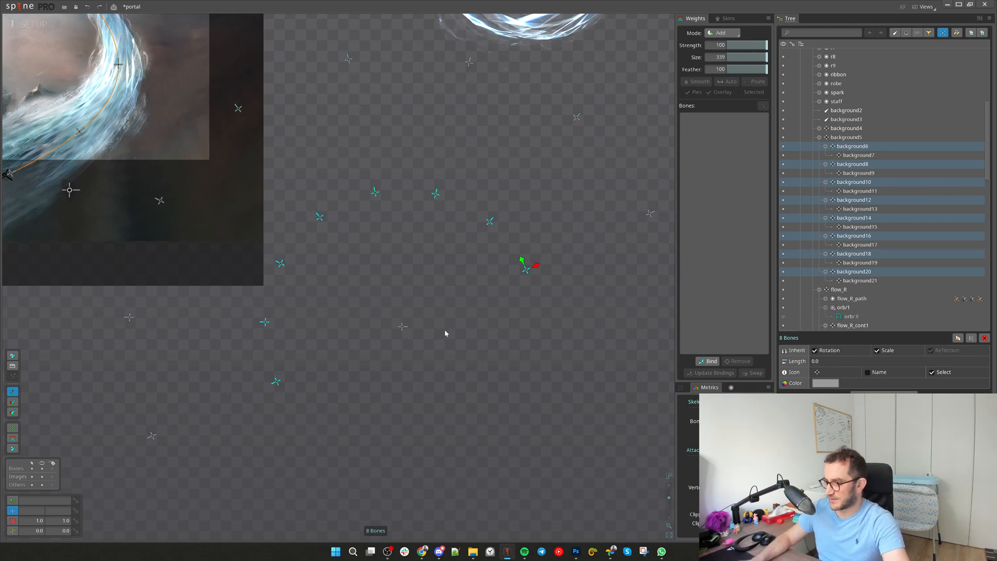
{"action": "key", "text": "ctrl+z"}
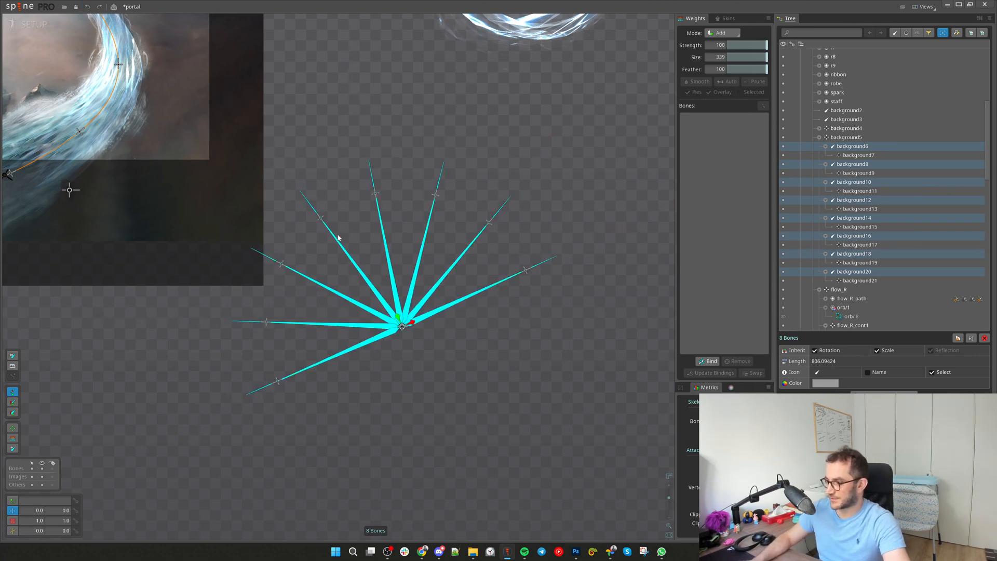
Select only the eight zero-length child bones near the fan's tips, background7 through background21, excluding the long bones
{"action": "left_click", "coordinate": [321, 220]}
{"action": "left_click_drag", "start_coordinate": [345, 178], "coordinate": [541, 311]}
{"action": "left_click_drag", "start_coordinate": [258, 251], "coordinate": [301, 377]}
{"action": "left_click", "coordinate": [380, 326], "text": "ctrl"}
{"action": "left_click", "coordinate": [379, 337], "text": "ctrl"}
{"action": "left_click", "coordinate": [378, 313], "text": "ctrl"}
{"action": "left_click", "coordinate": [385, 305], "text": "ctrl"}
{"action": "left_click", "coordinate": [397, 303], "text": "ctrl"}
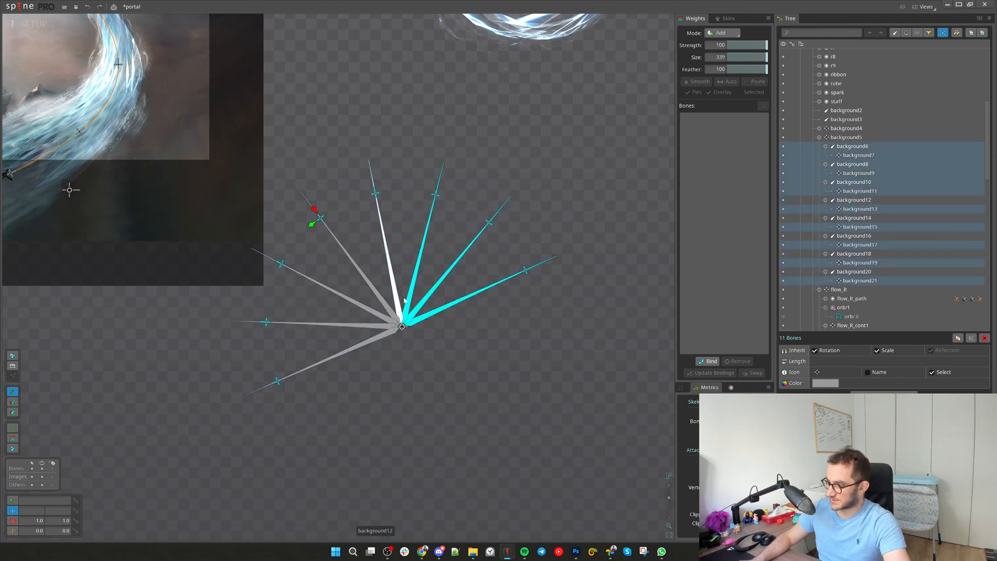
{"action": "left_click", "coordinate": [422, 305], "text": "ctrl"}
{"action": "left_click", "coordinate": [411, 311], "text": "ctrl"}
{"action": "left_click", "coordinate": [435, 313], "text": "ctrl"}
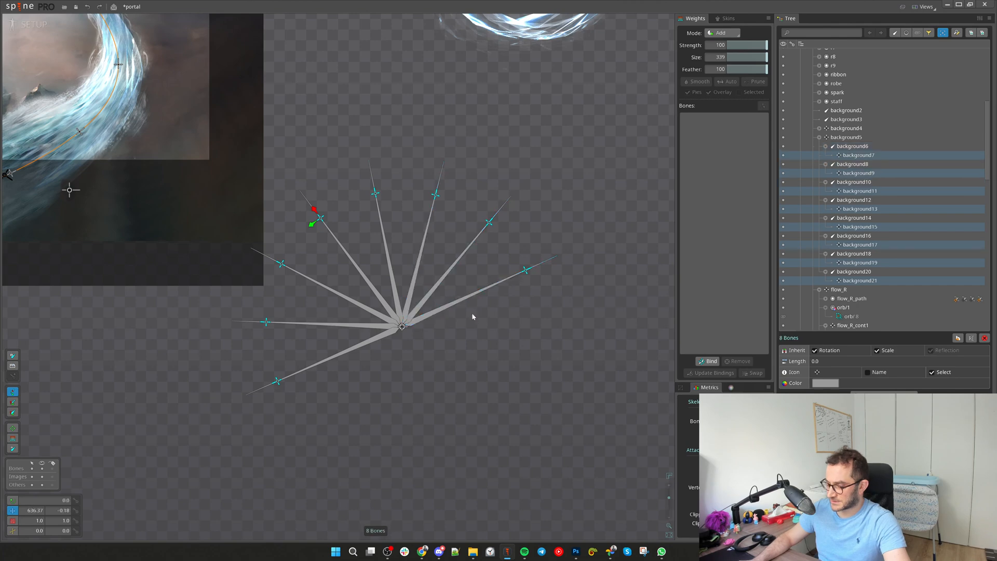
Reparent the eight selected zero-length bones directly under background5
{"action": "key", "text": "p"}
{"action": "scroll", "coordinate": [901, 176], "scroll_direction": "up", "scroll_amount": 1}
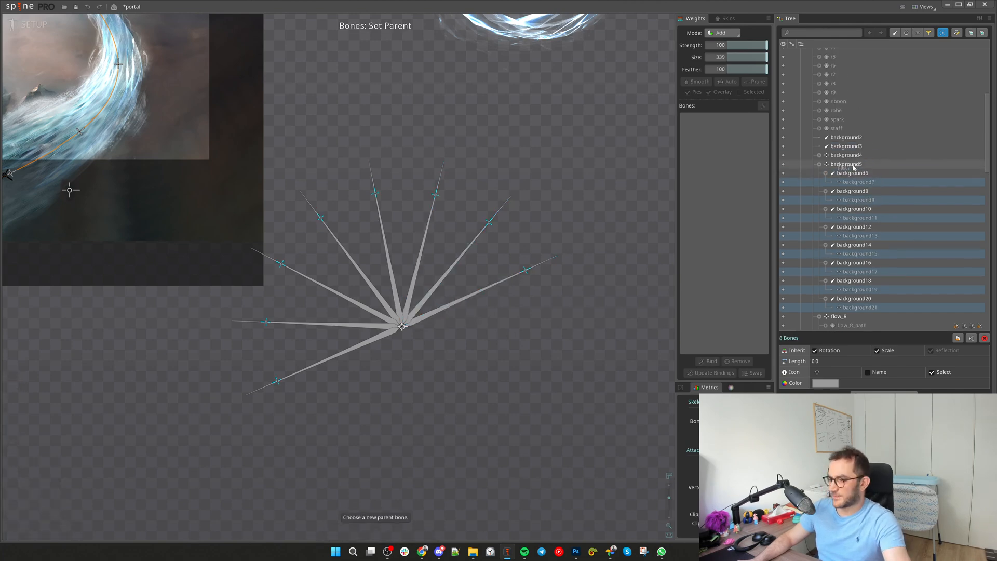
{"action": "scroll", "coordinate": [296, 264], "scroll_direction": "up", "scroll_amount": 5}
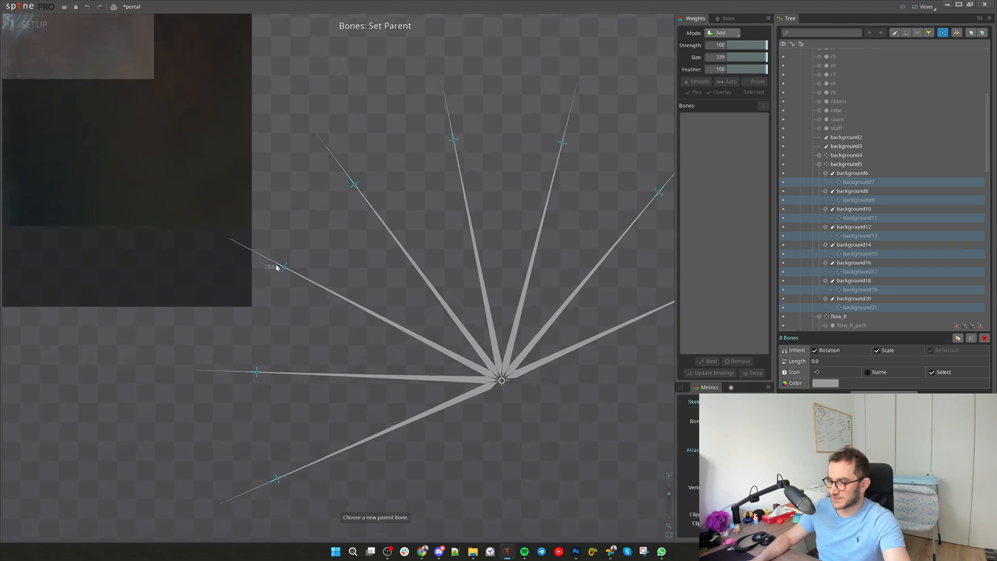
{"action": "scroll", "coordinate": [289, 258], "scroll_direction": "down", "scroll_amount": 2}
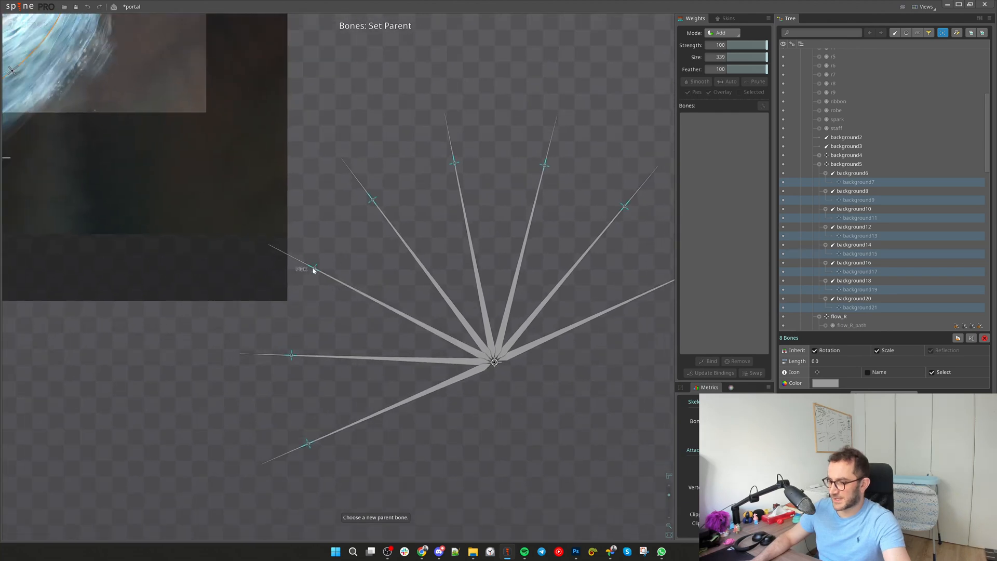
{"action": "left_click", "coordinate": [856, 167]}
Delete all eight long bones of the fan, keeping the zero-length bones
{"action": "scroll", "coordinate": [549, 359], "scroll_direction": "down", "scroll_amount": 2}
{"action": "left_click_drag", "start_coordinate": [343, 257], "coordinate": [471, 305]}
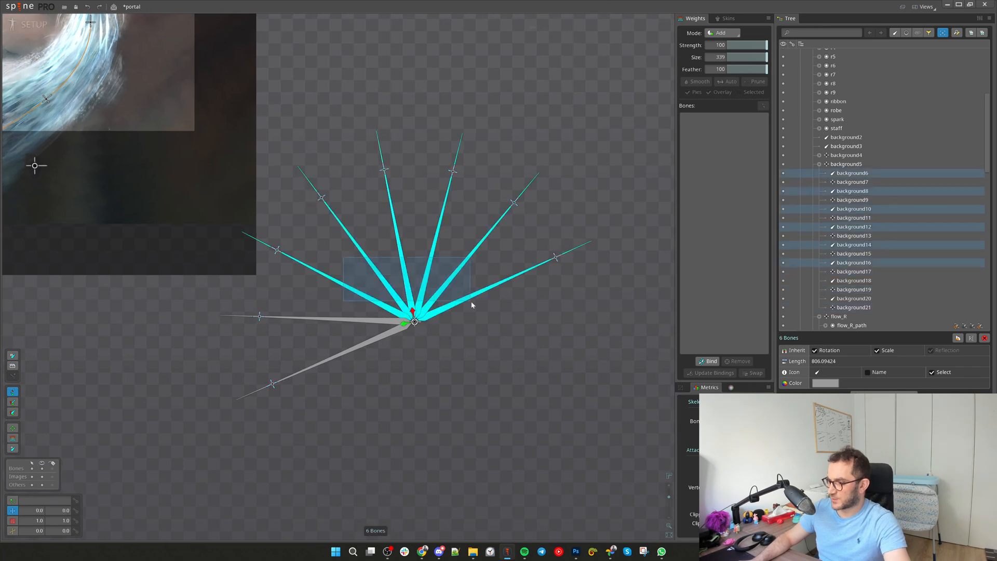
{"action": "key", "text": "Delete"}
{"action": "key", "text": "Return"}
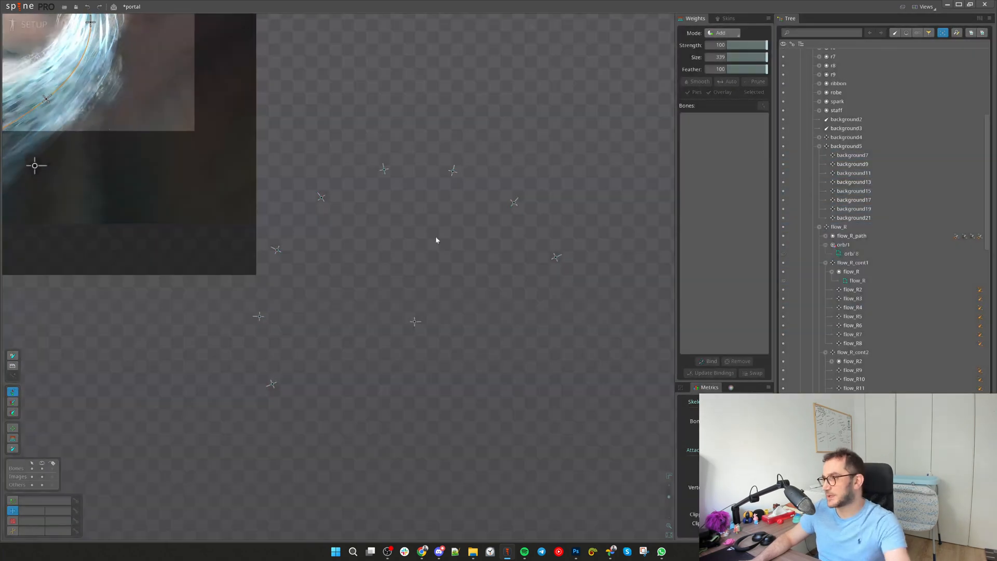
Try moving background5 together with its ring of child bones, then undo the move
{"action": "left_click", "coordinate": [413, 322]}
{"action": "left_click_drag", "start_coordinate": [508, 366], "coordinate": [489, 345]}
{"action": "key", "text": "ctrl+z"}
{"action": "scroll", "coordinate": [488, 387], "scroll_direction": "down", "scroll_amount": 3}
{"action": "left_click_drag", "start_coordinate": [488, 387], "coordinate": [580, 414]}
{"action": "scroll", "coordinate": [578, 413], "scroll_direction": "down", "scroll_amount": 2}
{"action": "left_click_drag", "start_coordinate": [519, 416], "coordinate": [335, 277]}
{"action": "left_click_drag", "start_coordinate": [266, 256], "coordinate": [269, 258]}
{"action": "left_click_drag", "start_coordinate": [417, 310], "coordinate": [517, 374]}
{"action": "left_click_drag", "start_coordinate": [595, 410], "coordinate": [405, 306]}
{"action": "left_click_drag", "start_coordinate": [436, 322], "coordinate": [464, 336]}
Give the eight child bones of background5 the circle icon
{"action": "left_click", "coordinate": [852, 154]}
{"action": "left_click", "coordinate": [854, 217], "text": "shift"}
{"action": "left_click", "coordinate": [817, 373]}
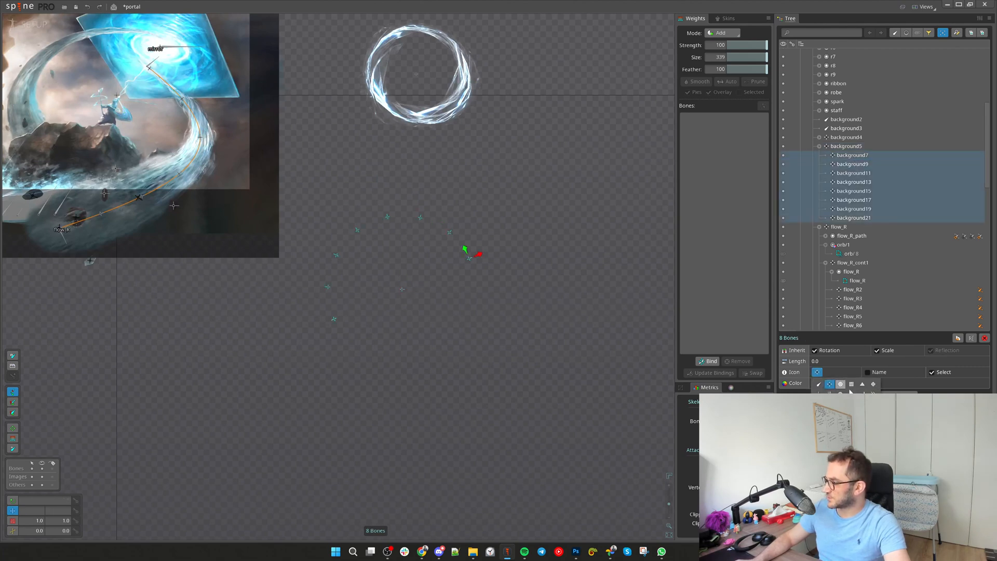
{"action": "left_click", "coordinate": [840, 394]}
{"action": "left_click_drag", "start_coordinate": [417, 323], "coordinate": [514, 378]}
{"action": "key", "text": "space"}
{"action": "left_click", "coordinate": [500, 345]}
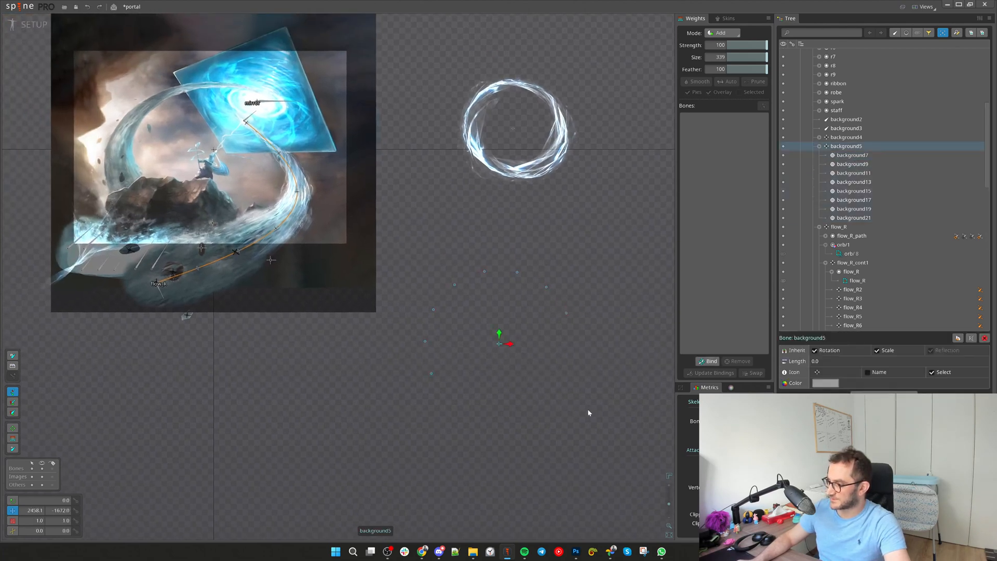
Set the colour of the eight child bones of background5 to red
{"action": "left_click", "coordinate": [424, 343]}
{"action": "left_click_drag", "start_coordinate": [412, 387], "coordinate": [453, 306]}
{"action": "left_click_drag", "start_coordinate": [414, 241], "coordinate": [563, 300]}
{"action": "left_click_drag", "start_coordinate": [527, 267], "coordinate": [601, 359]}
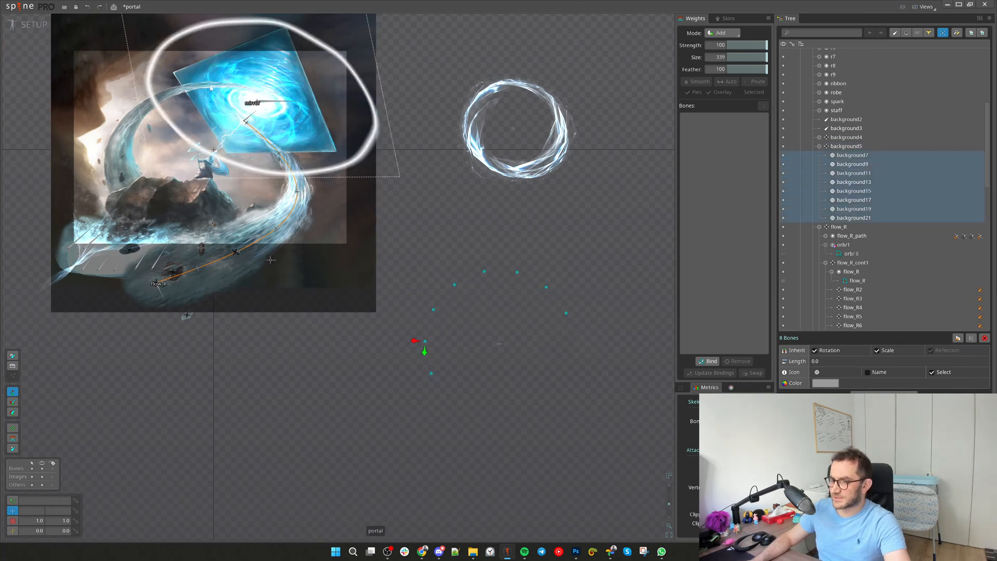
{"action": "scroll", "coordinate": [130, 135], "scroll_direction": "up", "scroll_amount": 3}
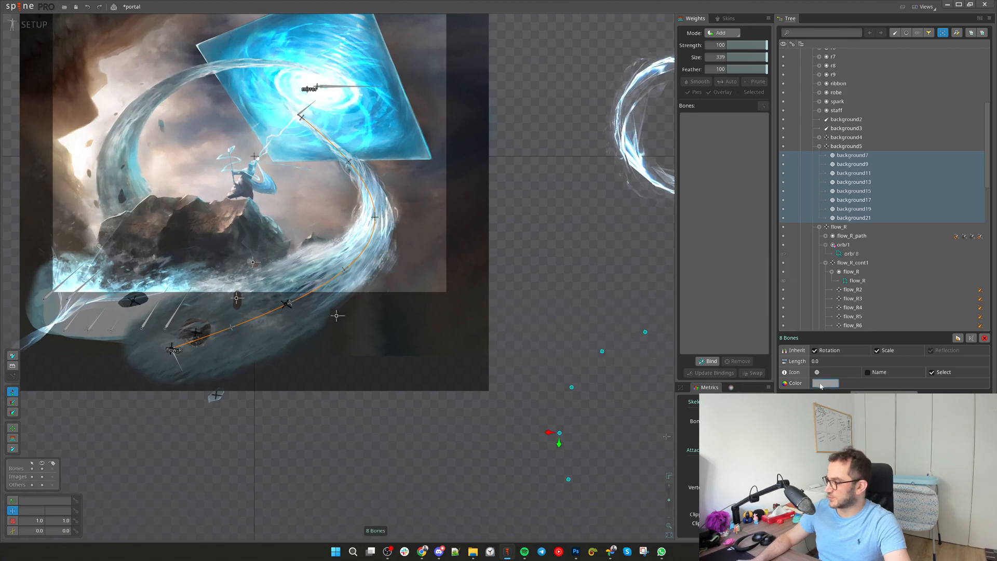
{"action": "left_click", "coordinate": [821, 386]}
{"action": "left_click_drag", "start_coordinate": [553, 115], "coordinate": [582, 48]}
{"action": "left_click", "coordinate": [492, 238]}
{"action": "scroll", "coordinate": [586, 376], "scroll_direction": "down", "scroll_amount": 5}
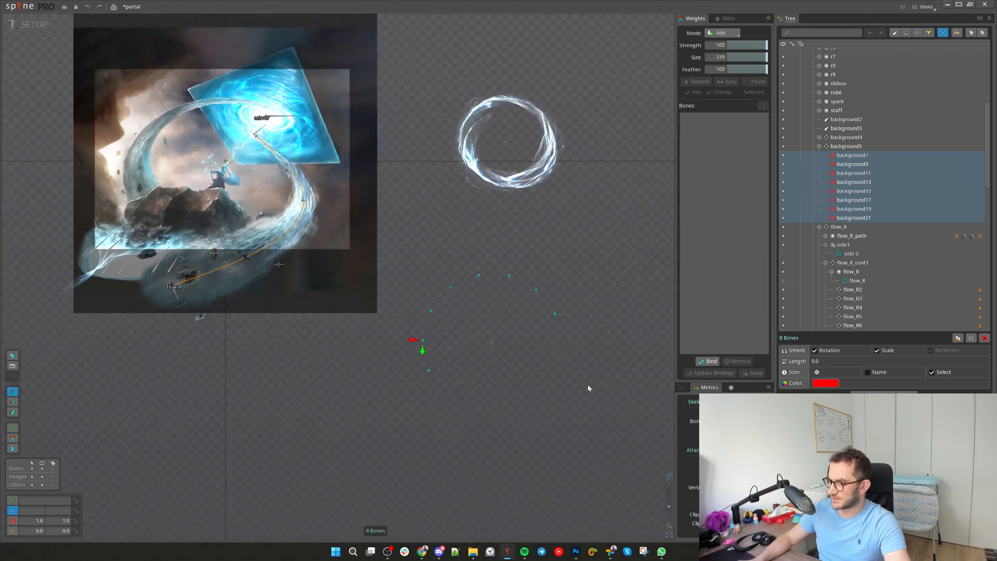
Try moving background5 with its red bones onto the portal scene, centred near the mage
{"action": "left_click", "coordinate": [372, 314]}
{"action": "left_click_drag", "start_coordinate": [529, 422], "coordinate": [460, 399]}
{"action": "scroll", "coordinate": [462, 399], "scroll_direction": "up", "scroll_amount": 4}
{"action": "left_click_drag", "start_coordinate": [576, 407], "coordinate": [464, 402]}
{"action": "left_click_drag", "start_coordinate": [558, 363], "coordinate": [586, 338]}
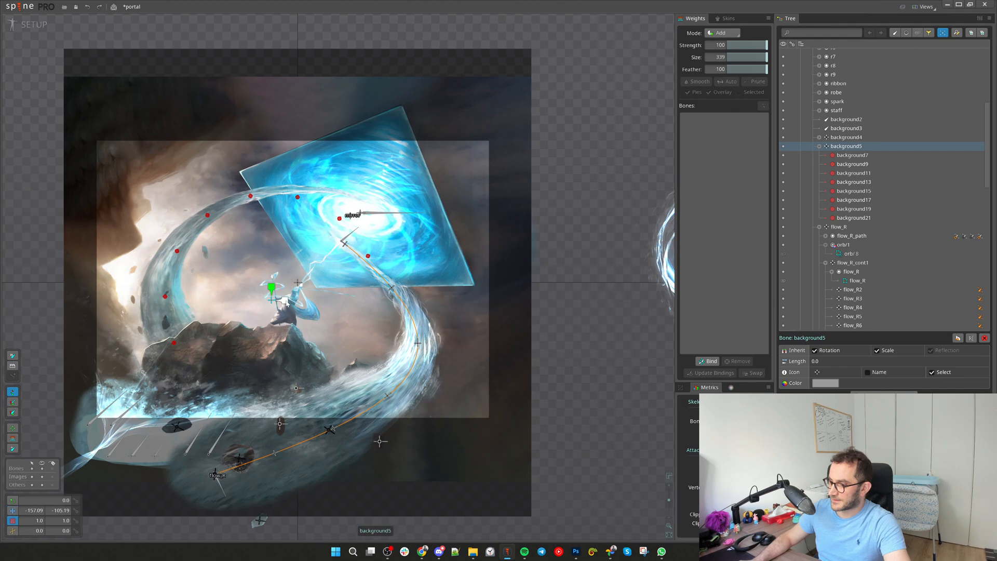
Try fitting the red bones to the water arc by shearing, scaling and repositioning background5, with X scale about 1.31
{"action": "key", "text": "z"}
{"action": "left_click_drag", "start_coordinate": [291, 300], "coordinate": [255, 284]}
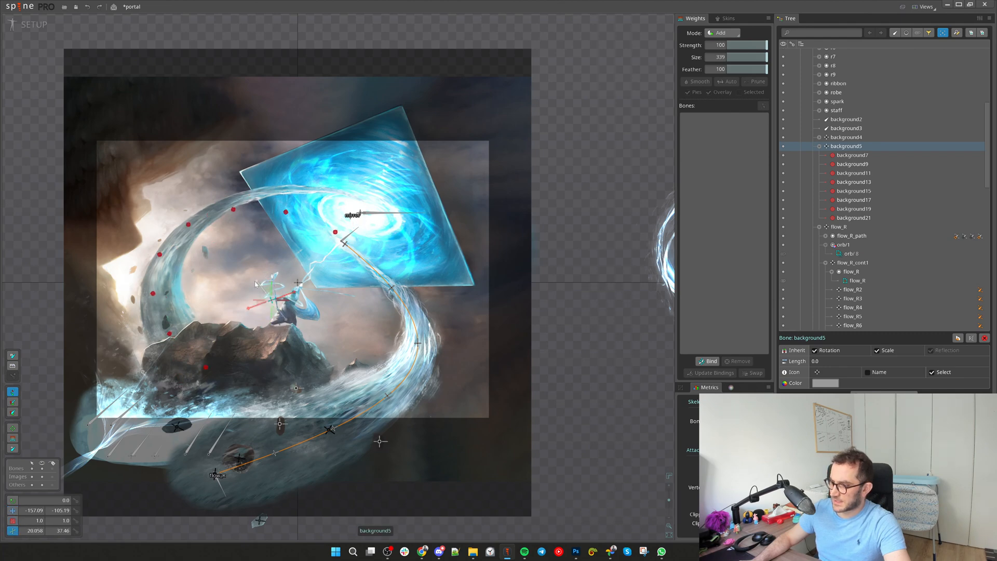
{"action": "key", "text": "x"}
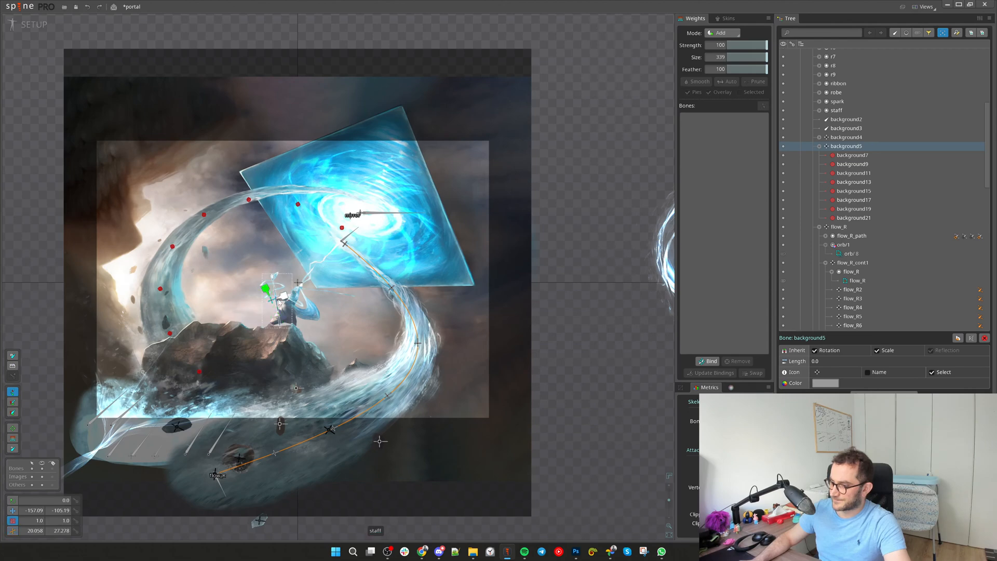
{"action": "left_click_drag", "start_coordinate": [284, 296], "coordinate": [294, 292]}
{"action": "key", "text": "v"}
{"action": "left_click_drag", "start_coordinate": [597, 371], "coordinate": [623, 360]}
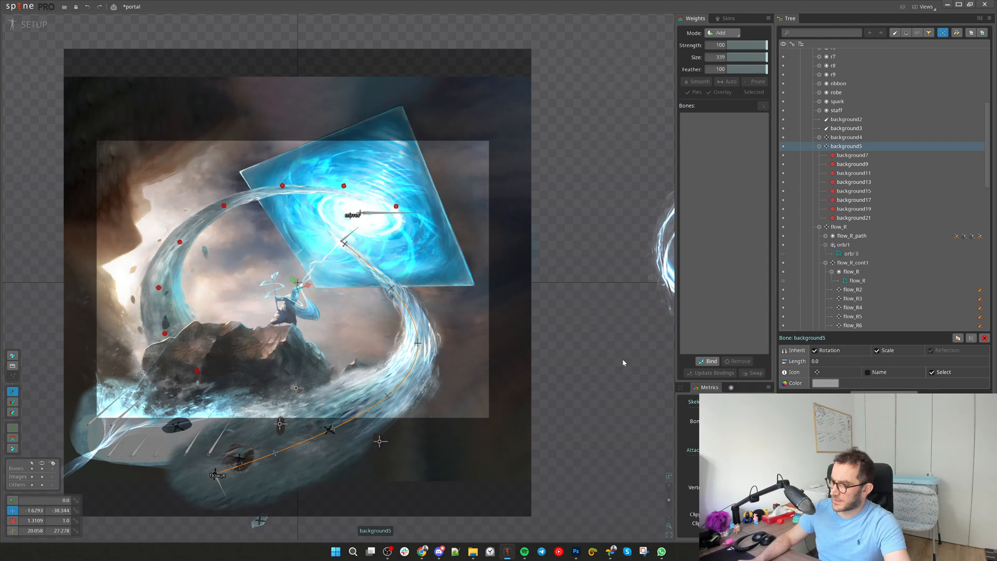
{"action": "key", "text": "c"}
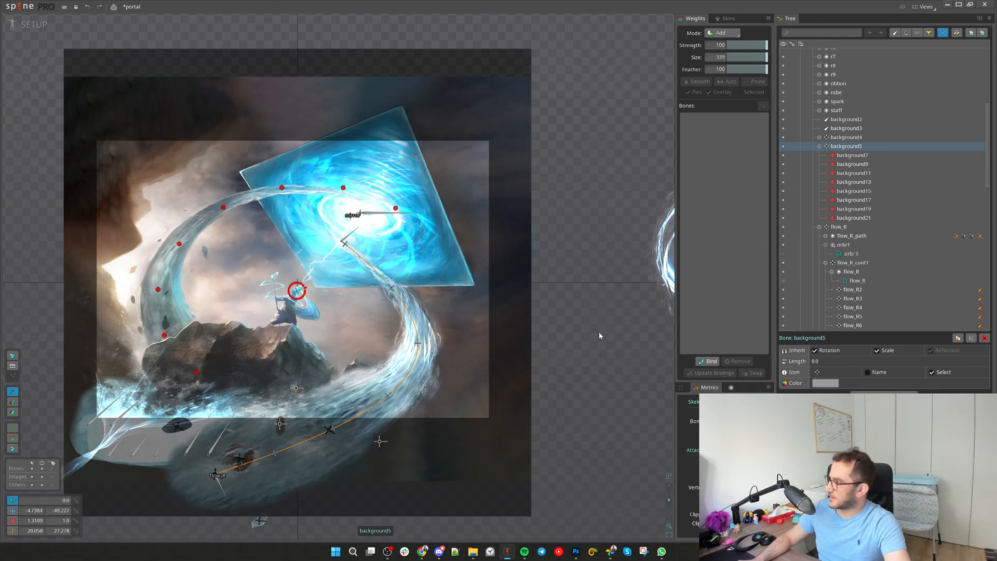
Undo the trial transforms of background5, restoring it to its place beside the scene
{"action": "key", "text": "ctrl+z"}
{"action": "key", "text": "ctrl+z"}
{"action": "key", "text": "ctrl+z"}
{"action": "scroll", "coordinate": [557, 339], "scroll_direction": "down", "scroll_amount": 3}
{"action": "left_click_drag", "start_coordinate": [557, 339], "coordinate": [332, 306]}
{"action": "scroll", "coordinate": [301, 316], "scroll_direction": "up", "scroll_amount": 3}
{"action": "scroll", "coordinate": [302, 317], "scroll_direction": "up", "scroll_amount": 1}
{"action": "left_click_drag", "start_coordinate": [465, 363], "coordinate": [449, 393]}
{"action": "key", "text": "ctrl+z"}
{"action": "left_click_drag", "start_coordinate": [412, 356], "coordinate": [471, 377]}
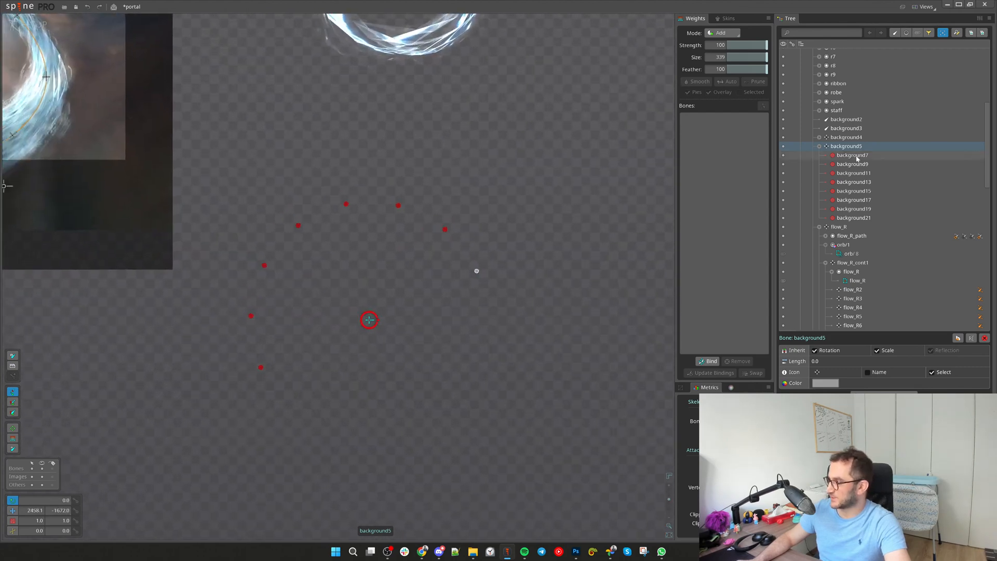
Create a new zero-length bone under the background bone, close to background5
{"action": "scroll", "coordinate": [852, 151], "scroll_direction": "up", "scroll_amount": 4}
{"action": "scroll", "coordinate": [856, 157], "scroll_direction": "up", "scroll_amount": 3}
{"action": "left_click", "coordinate": [839, 89]}
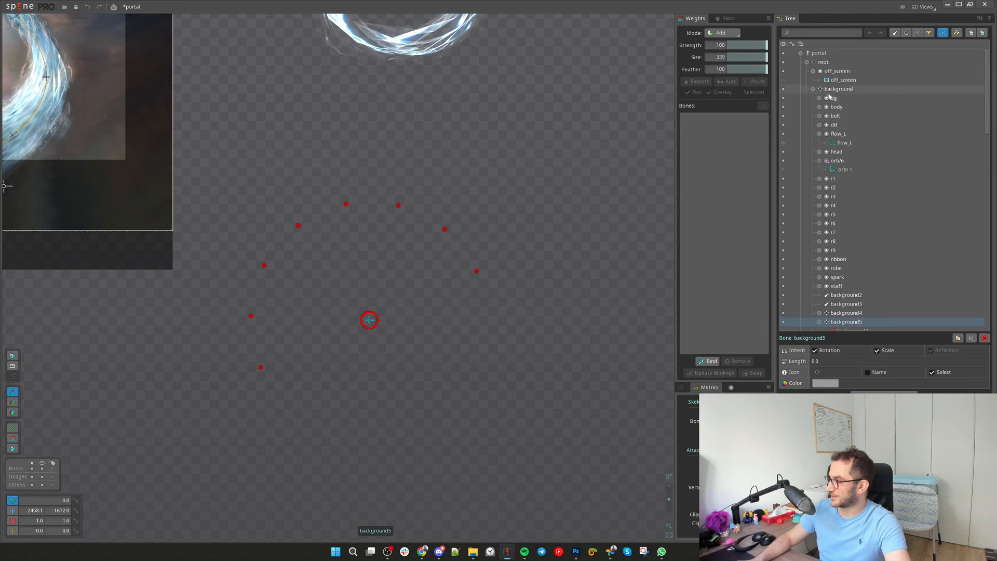
{"action": "scroll", "coordinate": [442, 339], "scroll_direction": "up", "scroll_amount": 2}
{"action": "left_click", "coordinate": [453, 305]}
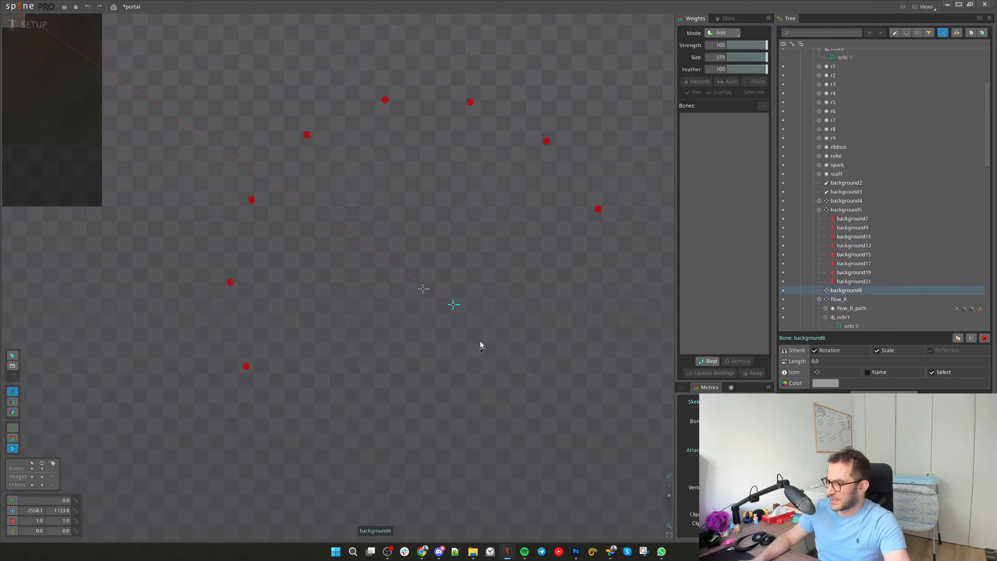
Copy background5's transform and paste it onto the new bone background6 so both share the same position
{"action": "left_click", "coordinate": [423, 290]}
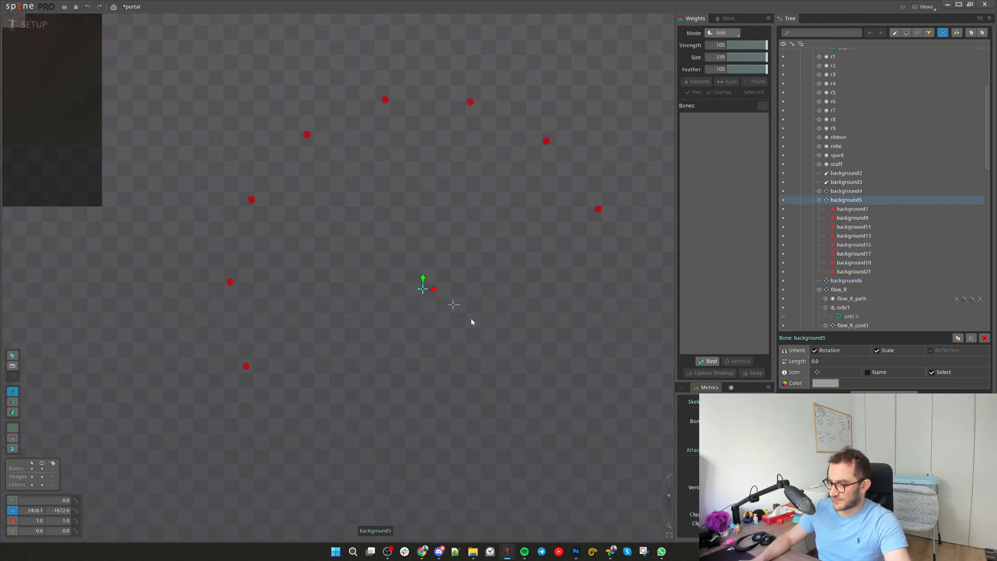
{"action": "key", "text": "ctrl+c"}
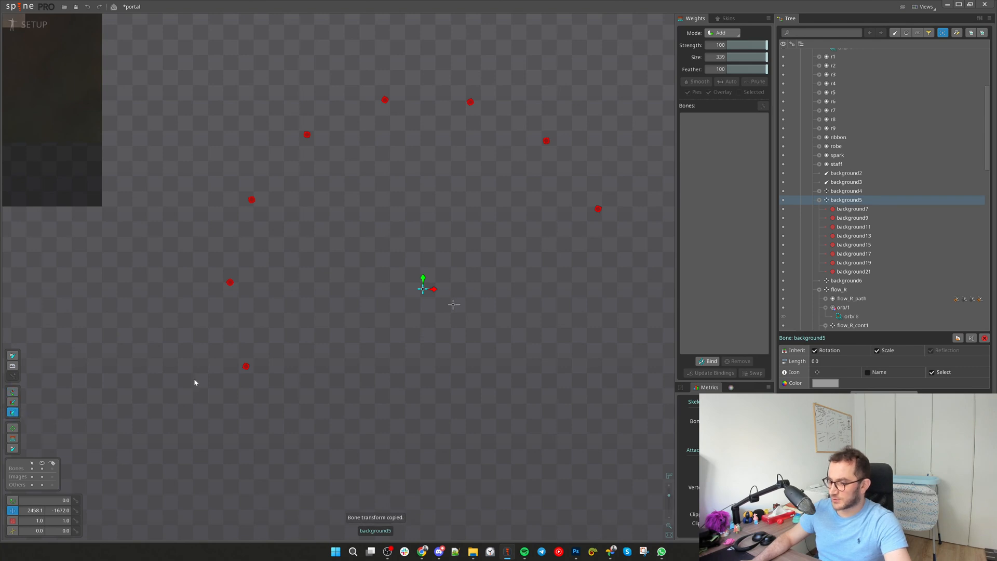
{"action": "left_click", "coordinate": [453, 305]}
{"action": "key", "text": "ctrl+v"}
{"action": "scroll", "coordinate": [446, 288], "scroll_direction": "up", "scroll_amount": 5}
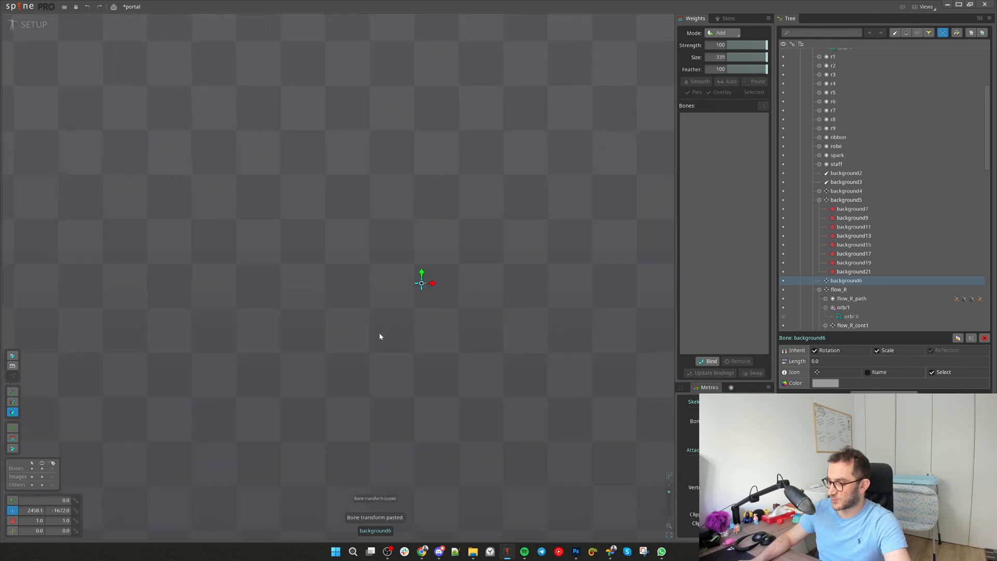
{"action": "scroll", "coordinate": [378, 334], "scroll_direction": "down", "scroll_amount": 5}
{"action": "scroll", "coordinate": [423, 270], "scroll_direction": "up", "scroll_amount": 2}
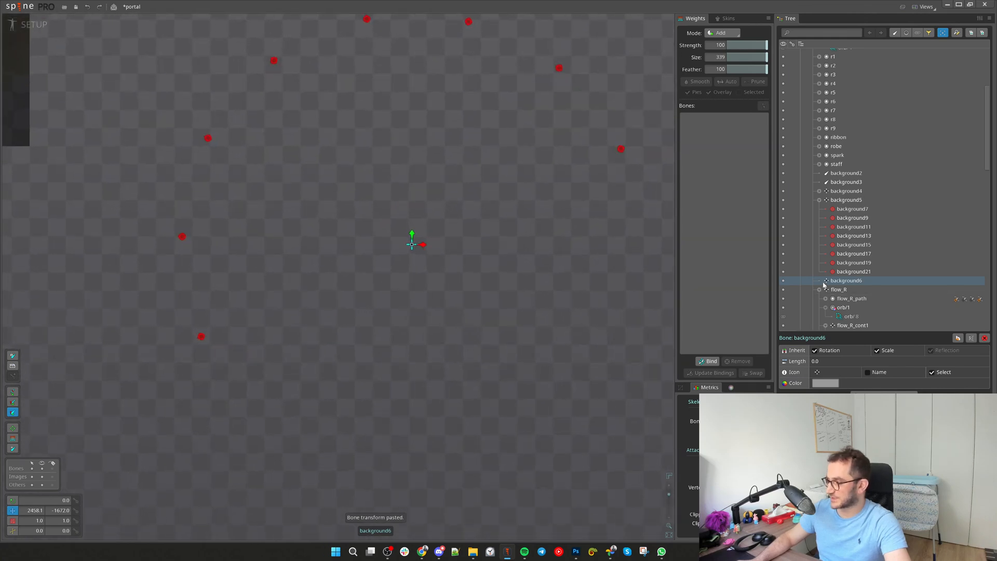
Reparent background5, with its red child bones, under background6
{"action": "left_click", "coordinate": [845, 201]}
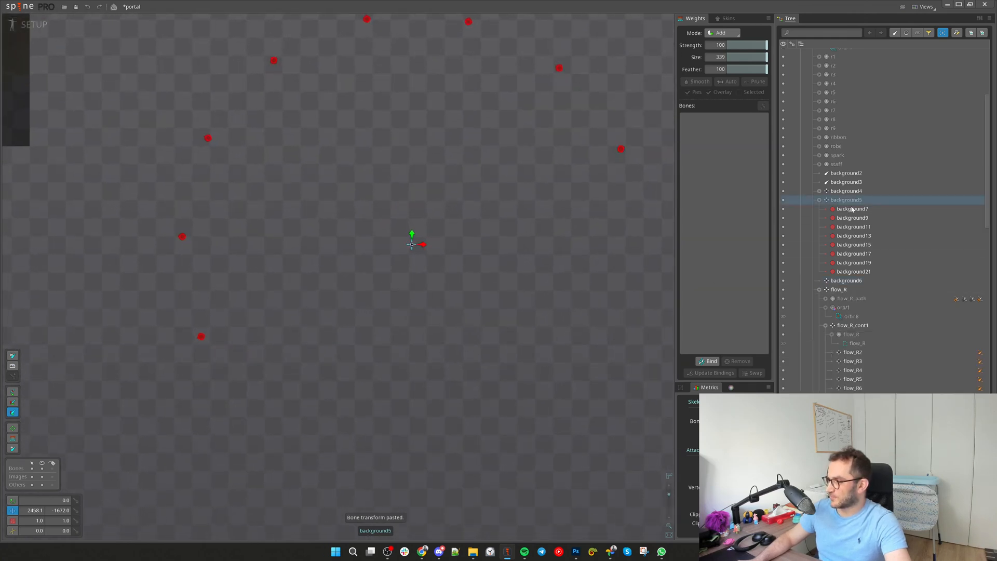
{"action": "left_click", "coordinate": [880, 201]}
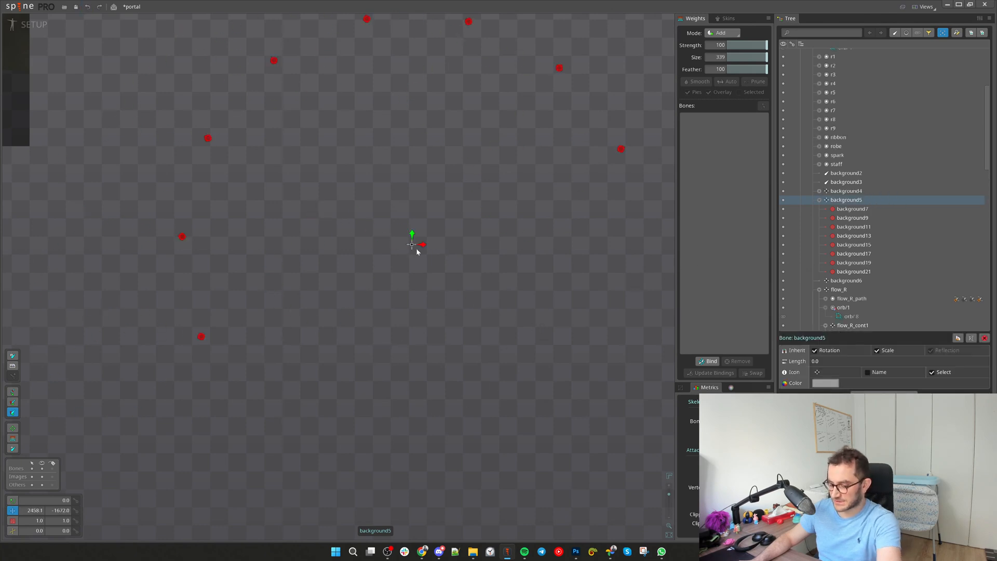
{"action": "key", "text": "p"}
{"action": "left_click", "coordinate": [854, 285]}
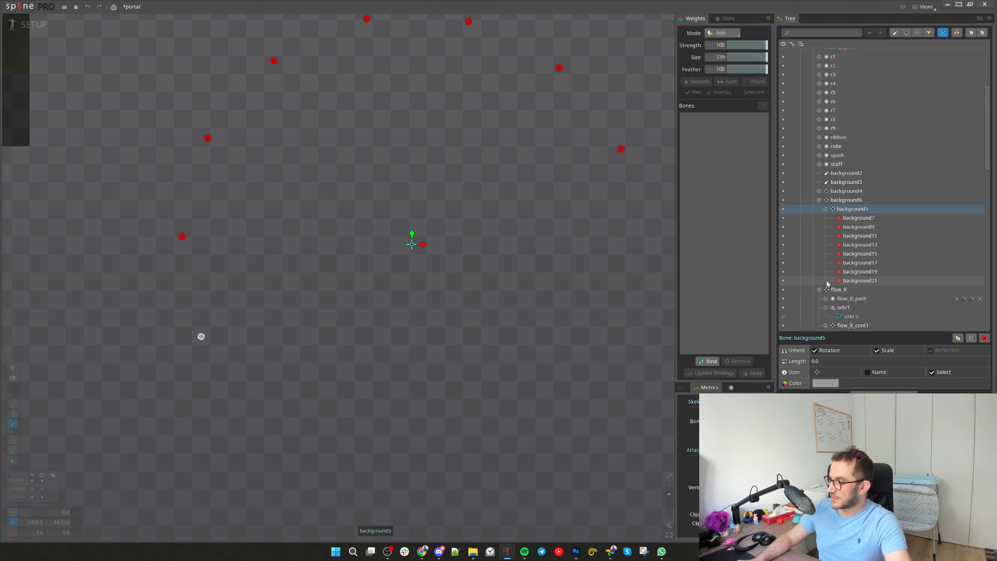
Rename the bone background6 as scale_flow
{"action": "left_click", "coordinate": [846, 201]}
{"action": "key", "text": "F2"}
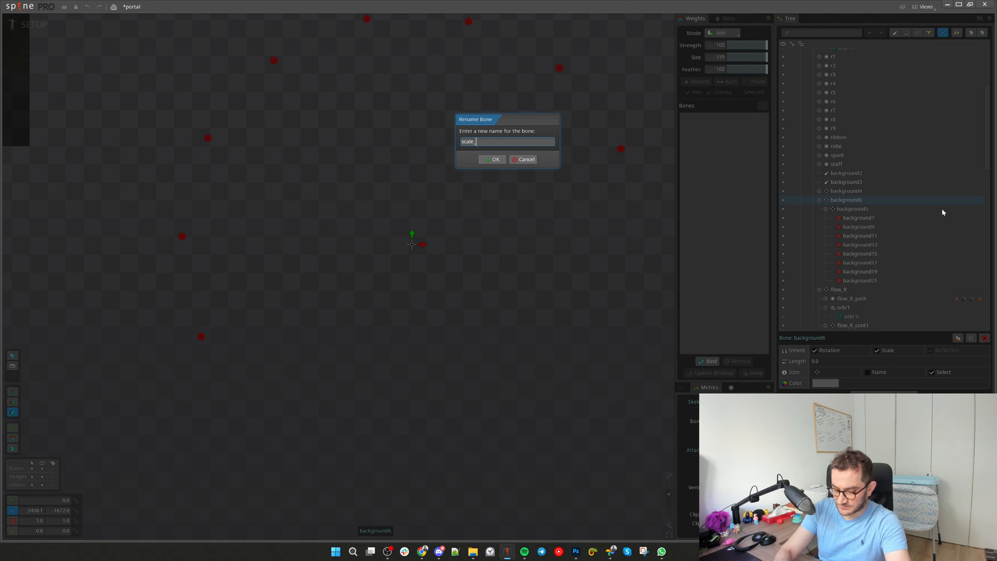
{"action": "key", "text": "Return"}
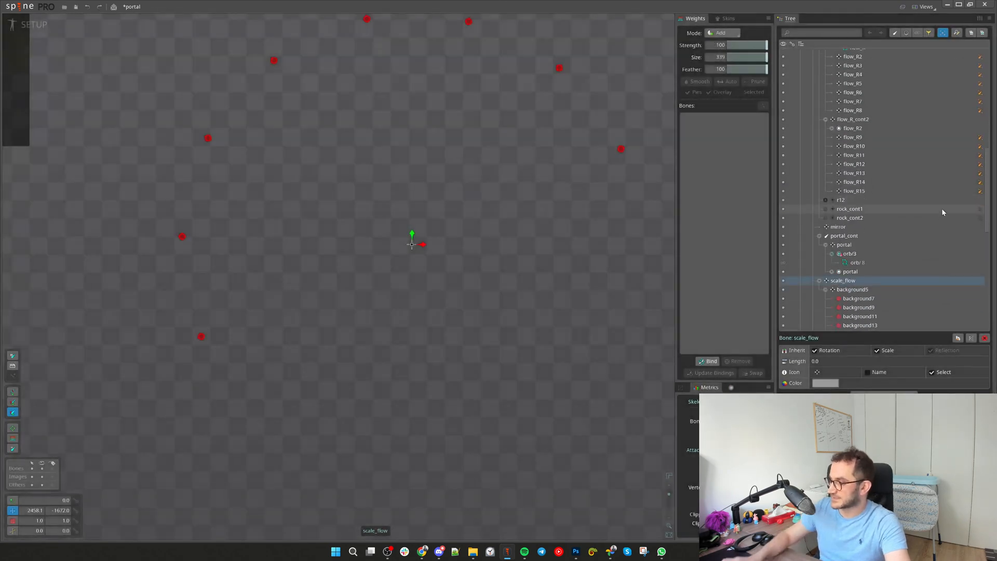
Rename the bone background5 as rotation_flow
{"action": "left_click", "coordinate": [872, 292]}
{"action": "key", "text": "F2"}
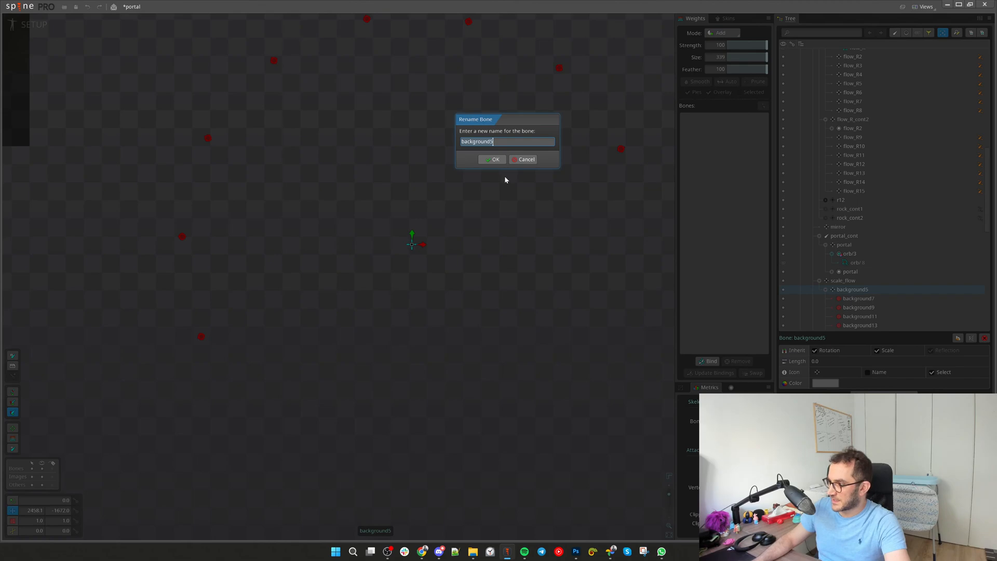
{"action": "type", "text": "rota"}
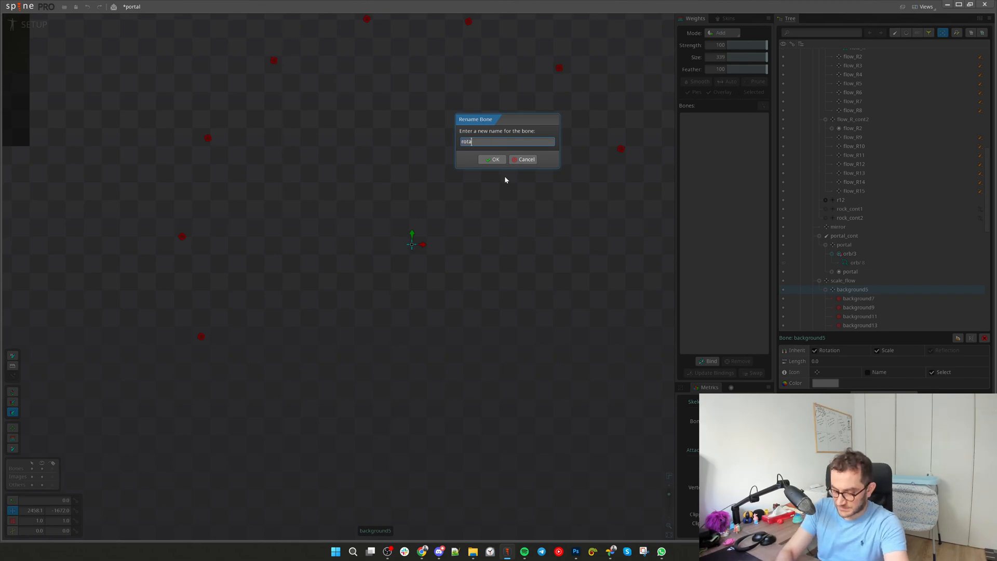
{"action": "type", "text": "tion_flow"}
{"action": "key", "text": "Return"}
Collapse scale_flow in the hierarchy and try moving rotation_flow by itself toward the portal scene
{"action": "scroll", "coordinate": [415, 268], "scroll_direction": "down", "scroll_amount": 5}
{"action": "right_click", "coordinate": [846, 274]}
{"action": "scroll", "coordinate": [488, 322], "scroll_direction": "down", "scroll_amount": 3}
{"action": "left_click_drag", "start_coordinate": [488, 322], "coordinate": [575, 412]}
{"action": "left_click_drag", "start_coordinate": [561, 414], "coordinate": [460, 389]}
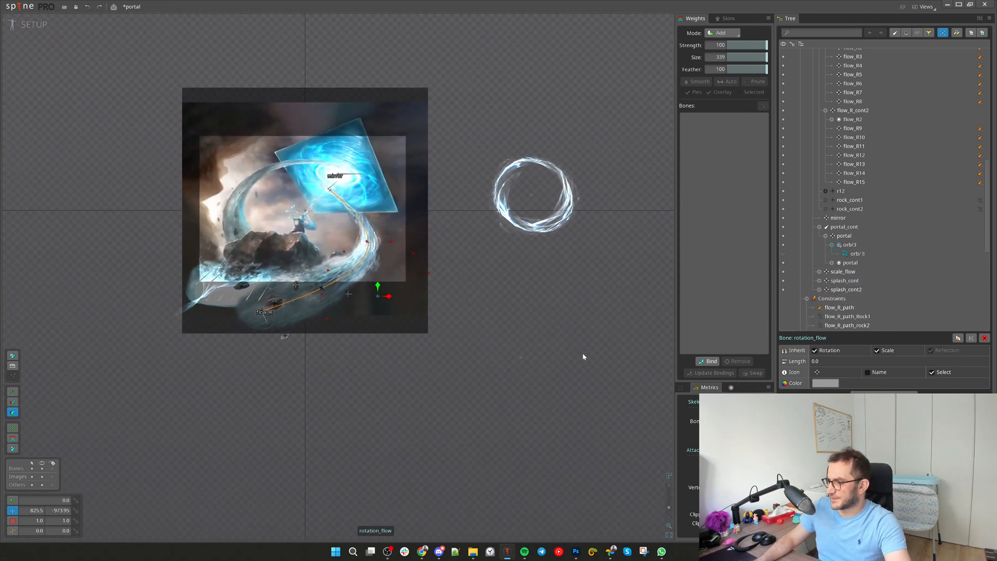
{"action": "scroll", "coordinate": [528, 366], "scroll_direction": "up", "scroll_amount": 3}
{"action": "key", "text": "space"}
{"action": "left_click", "coordinate": [515, 351]}
Move scale_flow, with rotation_flow and the red bones, onto the portal scene at about -157, -93
{"action": "left_click", "coordinate": [865, 272]}
{"action": "left_click_drag", "start_coordinate": [565, 433], "coordinate": [433, 354]}
{"action": "left_click_drag", "start_coordinate": [433, 354], "coordinate": [588, 457]}
{"action": "left_click_drag", "start_coordinate": [588, 457], "coordinate": [332, 323]}
Rotate scale_flow to 14.206, scale its X to about 1.32 and shear it to about 18.5, 25.8 so the red bones follow the water arc
{"action": "key", "text": "z"}
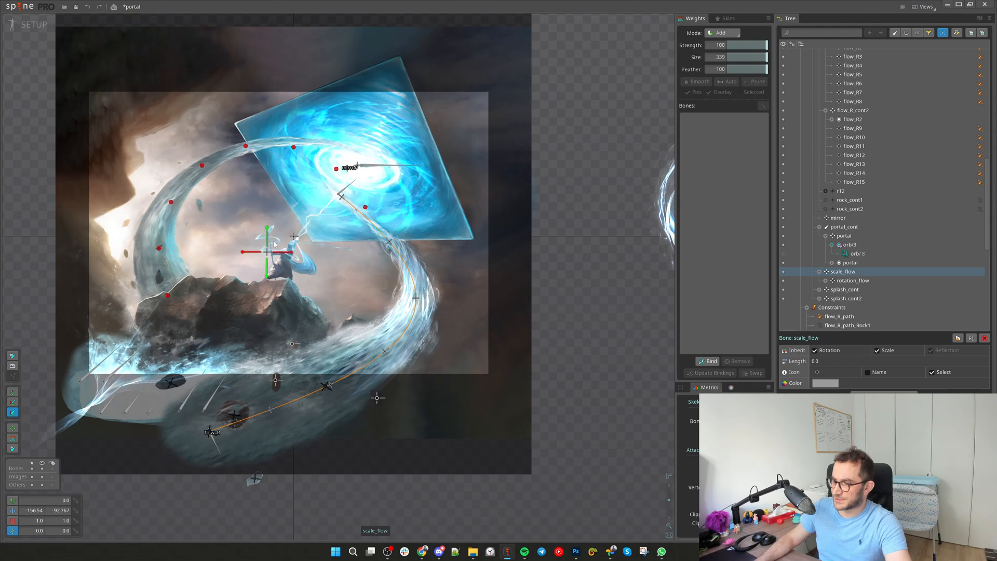
{"action": "left_click_drag", "start_coordinate": [267, 234], "coordinate": [292, 247]}
{"action": "key", "text": "ctrl+z"}
{"action": "key", "text": "x"}
{"action": "key", "text": "z"}
{"action": "key", "text": "v"}
{"action": "left_click_drag", "start_coordinate": [593, 310], "coordinate": [623, 286]}
{"action": "key", "text": "z"}
{"action": "left_click_drag", "start_coordinate": [296, 250], "coordinate": [306, 250]}
{"action": "key", "text": "v"}
{"action": "mouse_move", "coordinate": [610, 309]}
{"action": "left_mouse_down"}
{"action": "mouse_move", "coordinate": [611, 322]}
{"action": "mouse_move", "coordinate": [594, 318]}
{"action": "left_mouse_up"}
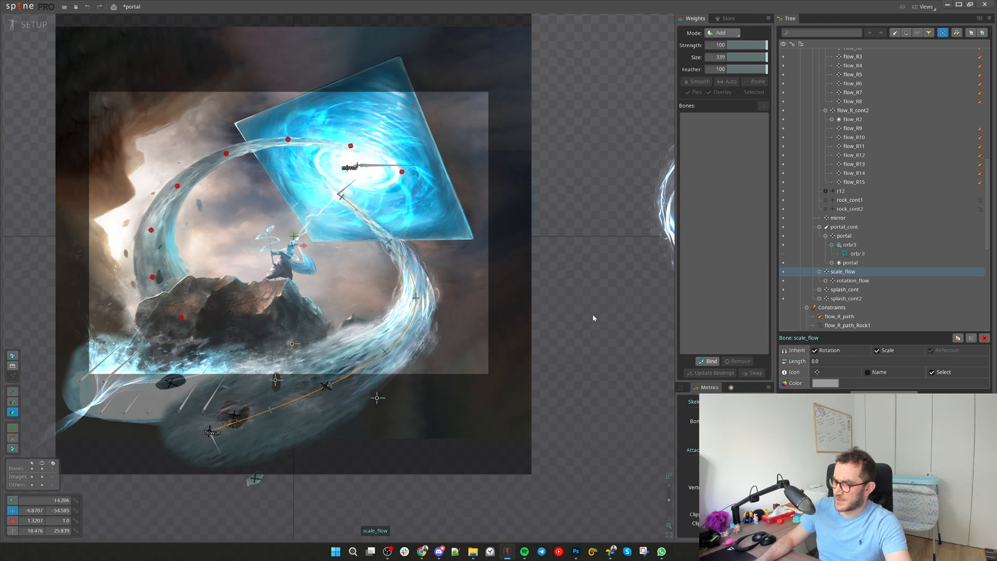
Refine scale_flow's fit to the arc with an X scale of about 1.277 and a position of about -3.8, -65.3
{"action": "left_click_drag", "start_coordinate": [296, 239], "coordinate": [309, 241]}
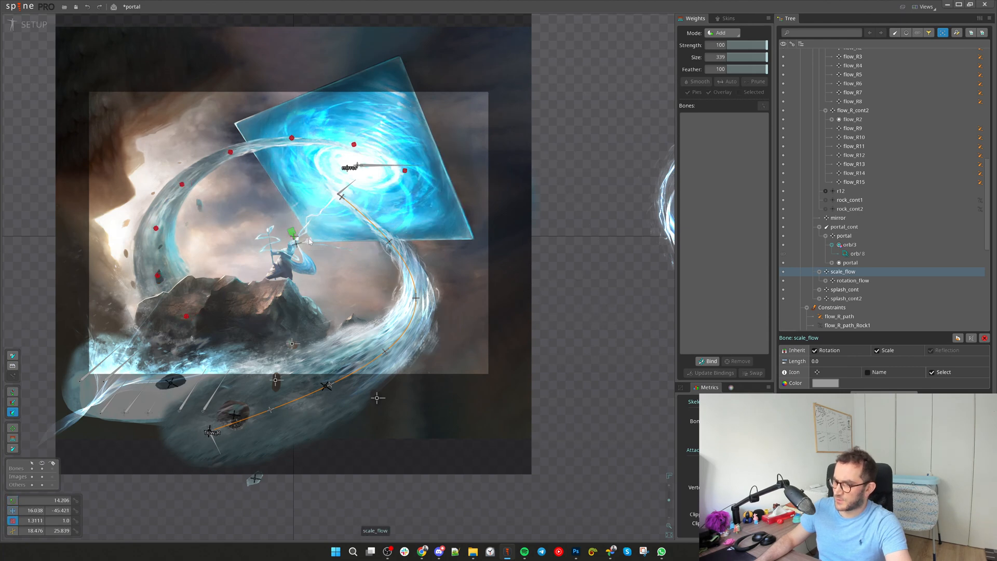
{"action": "key", "text": "v"}
{"action": "left_click_drag", "start_coordinate": [619, 260], "coordinate": [616, 264]}
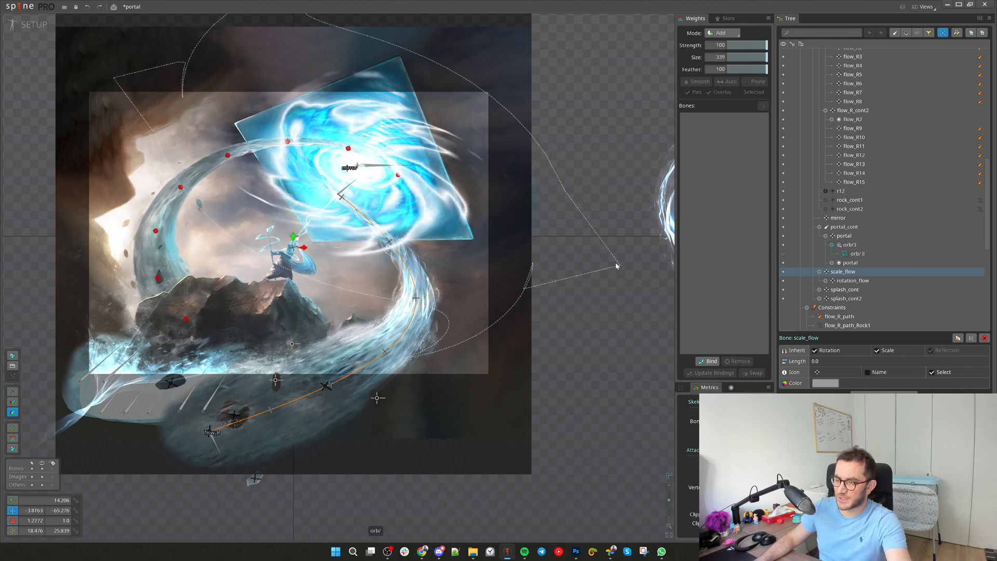
{"action": "scroll", "coordinate": [610, 381], "scroll_direction": "down", "scroll_amount": 1}
{"action": "left_click_drag", "start_coordinate": [608, 380], "coordinate": [594, 401]}
{"action": "scroll", "coordinate": [576, 409], "scroll_direction": "up", "scroll_amount": 1}
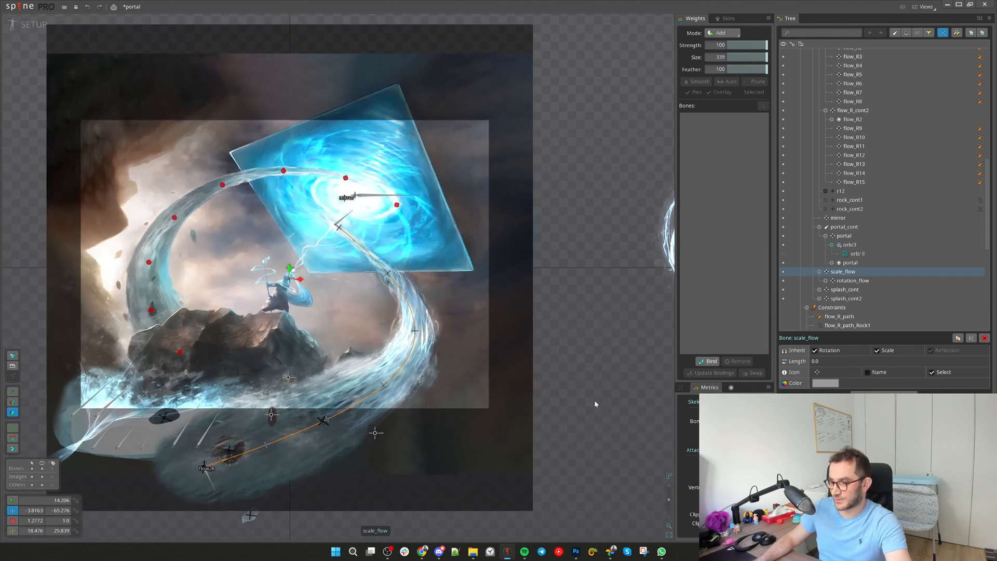
{"action": "scroll", "coordinate": [566, 385], "scroll_direction": "down", "scroll_amount": 1}
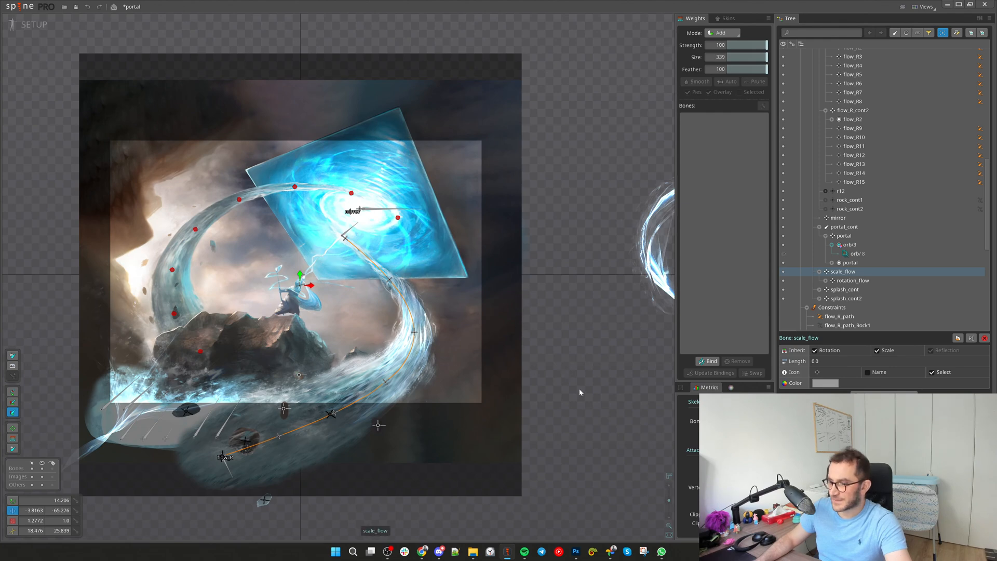
{"action": "left_click_drag", "start_coordinate": [580, 388], "coordinate": [577, 380]}
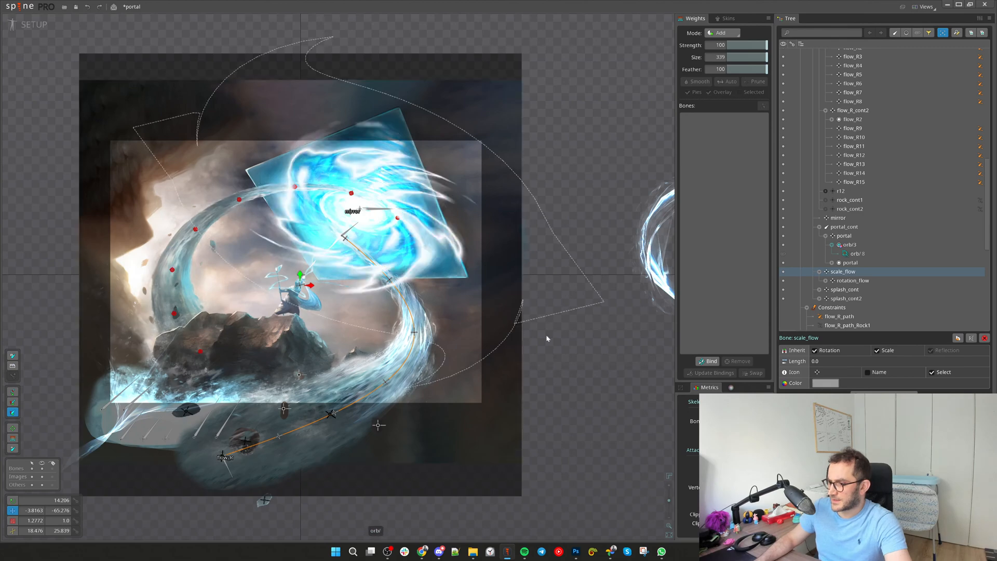
Try rotating rotation_flow so the red bones travel around the ellipse along the water arc
{"action": "left_click", "coordinate": [855, 280]}
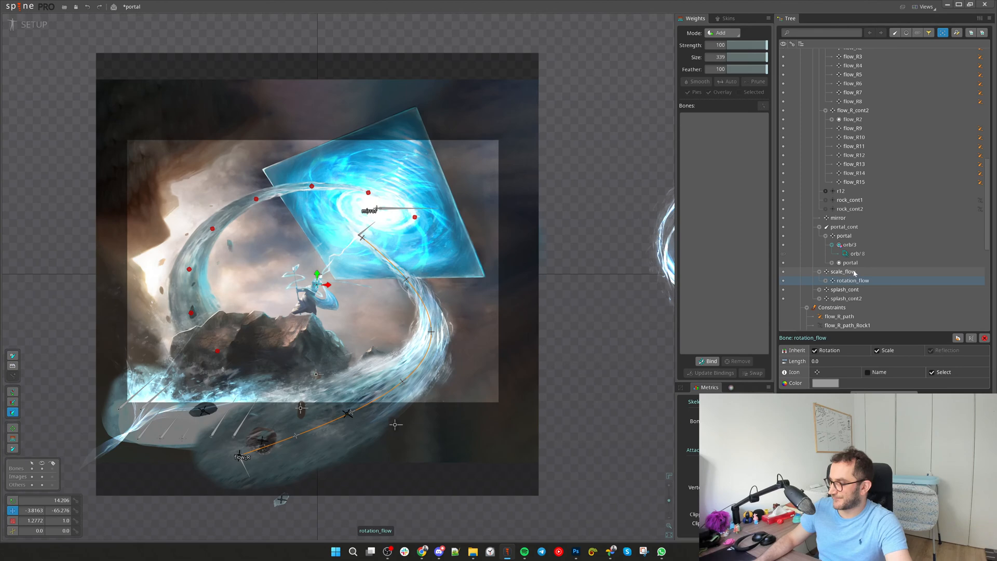
{"action": "left_click", "coordinate": [847, 272]}
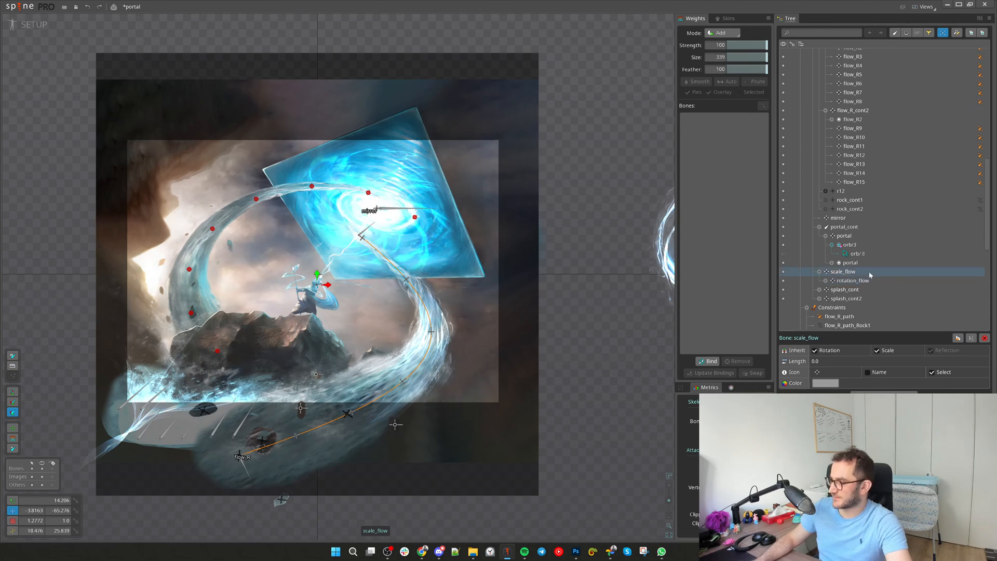
{"action": "left_click", "coordinate": [852, 281]}
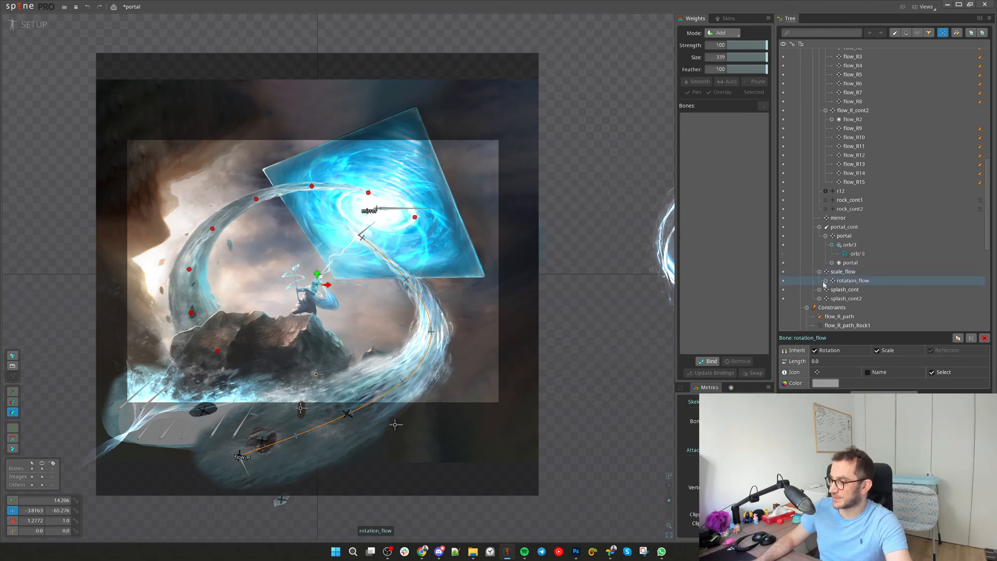
{"action": "left_click_drag", "start_coordinate": [582, 373], "coordinate": [542, 367]}
{"action": "left_click_drag", "start_coordinate": [537, 332], "coordinate": [541, 317]}
{"action": "left_click_drag", "start_coordinate": [574, 227], "coordinate": [580, 271]}
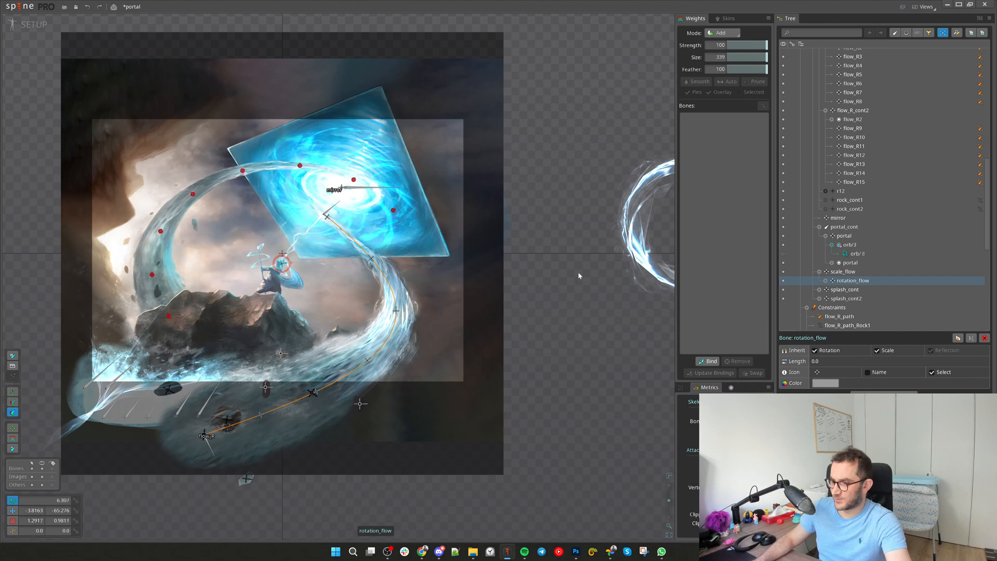
{"action": "left_click_drag", "start_coordinate": [551, 377], "coordinate": [536, 201]}
{"action": "left_click_drag", "start_coordinate": [436, 54], "coordinate": [505, 459]}
{"action": "left_click_drag", "start_coordinate": [533, 315], "coordinate": [530, 347]}
Save the portal project
{"action": "key", "text": "ctrl+s"}
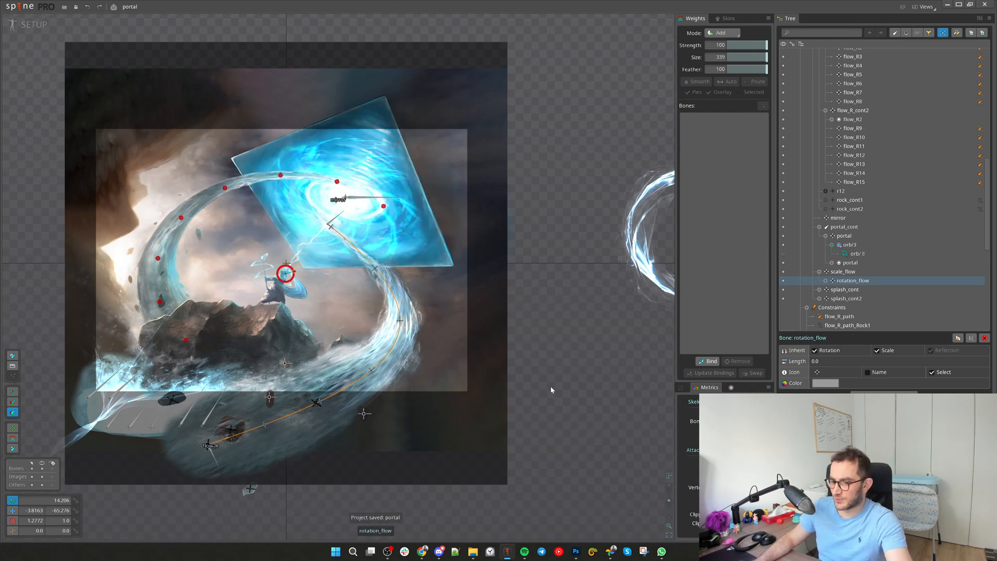
{"action": "left_click_drag", "start_coordinate": [545, 403], "coordinate": [539, 372]}
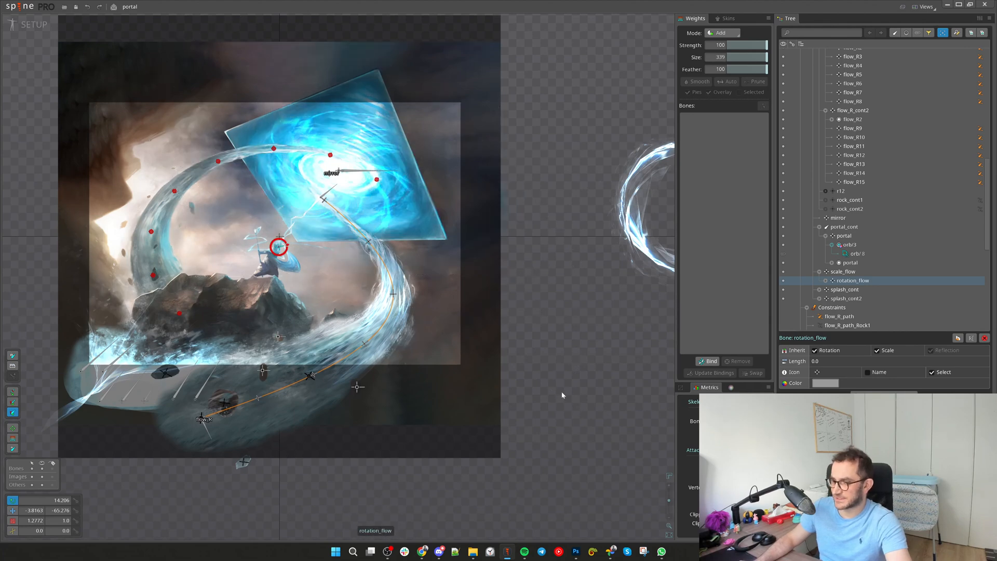
Try moving and rotating the bone background2 at the start of the right water stream
{"action": "key", "text": "x"}
{"action": "left_click", "coordinate": [856, 273]}
{"action": "key", "text": "z"}
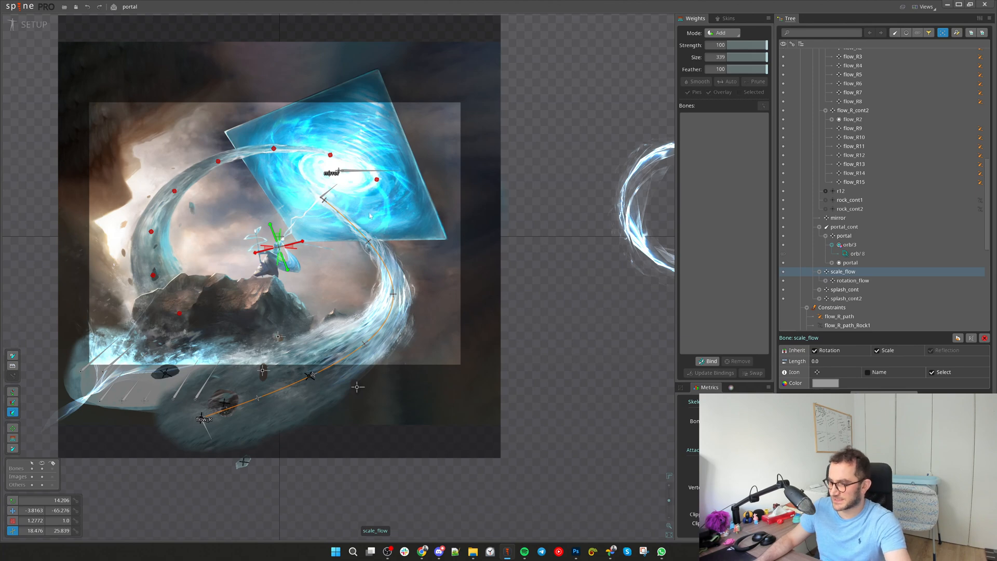
{"action": "left_click", "coordinate": [331, 193]}
{"action": "left_click_drag", "start_coordinate": [547, 315], "coordinate": [582, 331]}
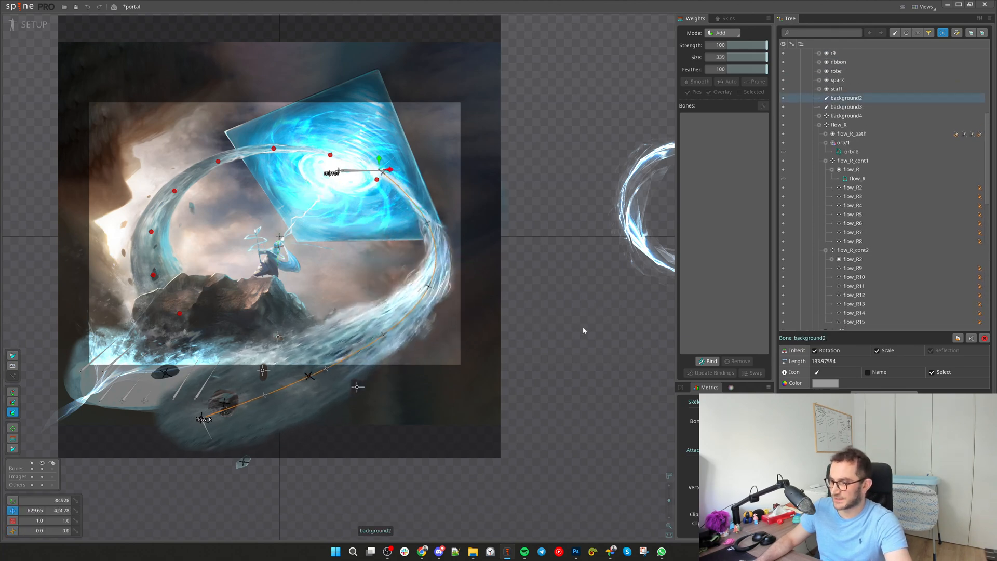
{"action": "key", "text": "ctrl+z"}
{"action": "left_click", "coordinate": [362, 213]}
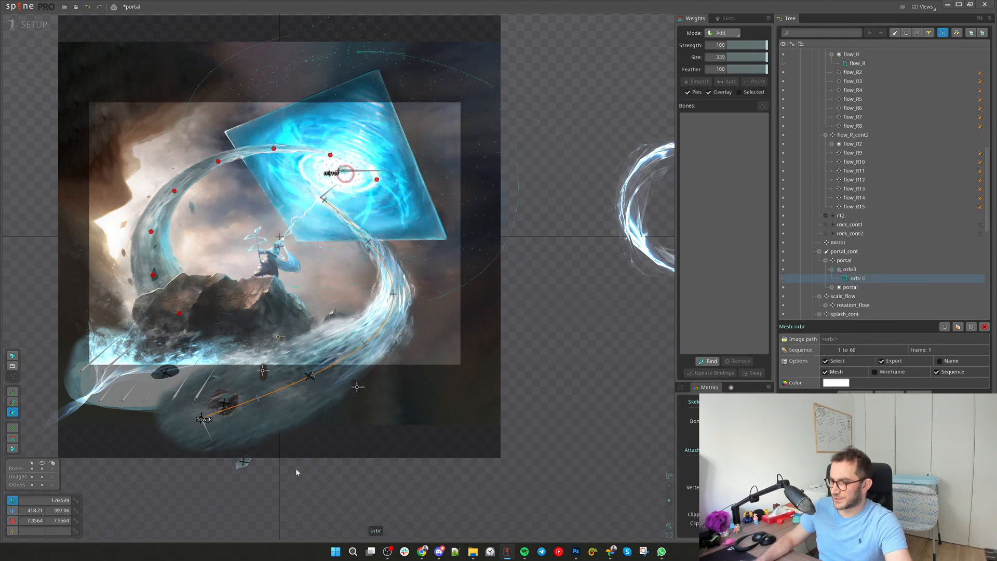
{"action": "key", "text": "space"}
{"action": "left_click", "coordinate": [330, 191]}
{"action": "left_click_drag", "start_coordinate": [579, 409], "coordinate": [325, 432]}
{"action": "key", "text": "ctrl+z"}
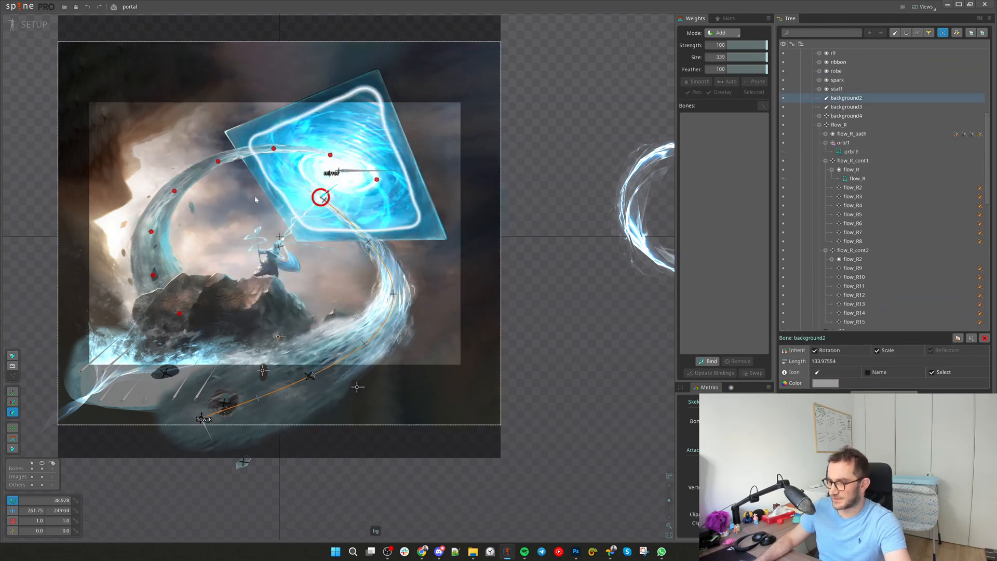
Bind the flow_L mesh to the red bones background19, background17, background15, background13, background11 and background9
{"action": "left_click", "coordinate": [280, 244]}
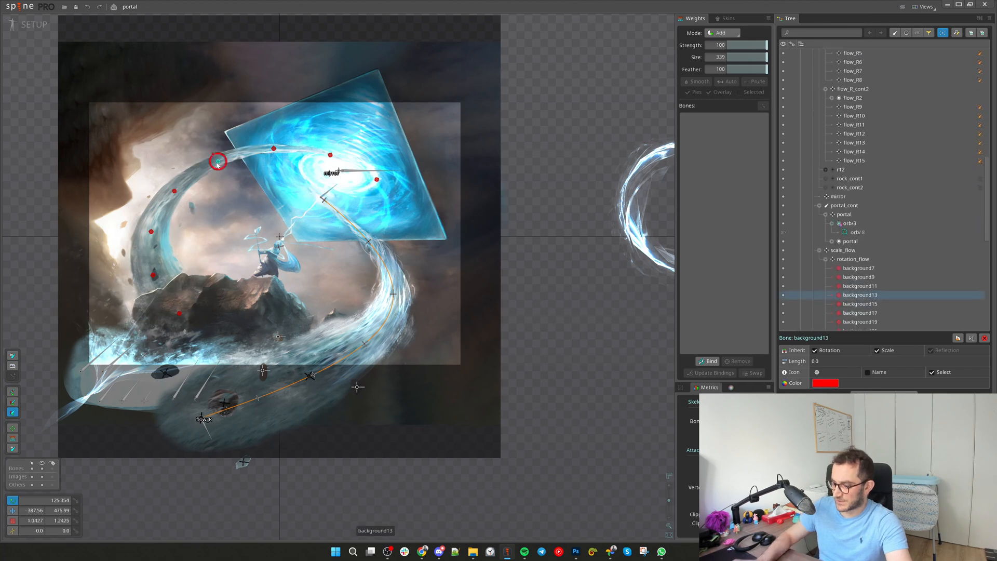
{"action": "key", "text": "Home"}
{"action": "key", "text": "v"}
{"action": "left_click", "coordinate": [174, 191]}
{"action": "left_click", "coordinate": [708, 361]}
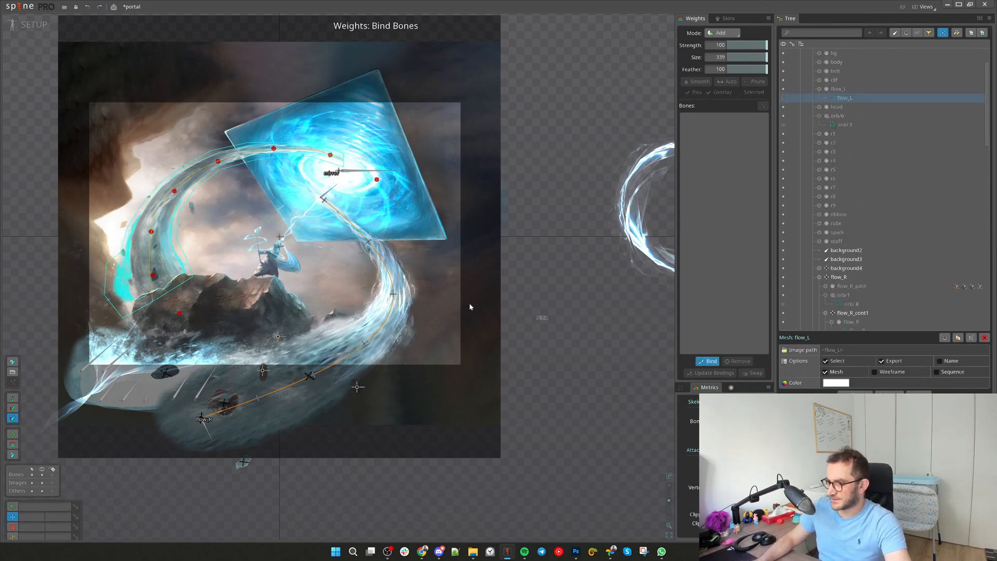
{"action": "scroll", "coordinate": [203, 270], "scroll_direction": "up", "scroll_amount": 2}
{"action": "left_click", "coordinate": [219, 234]}
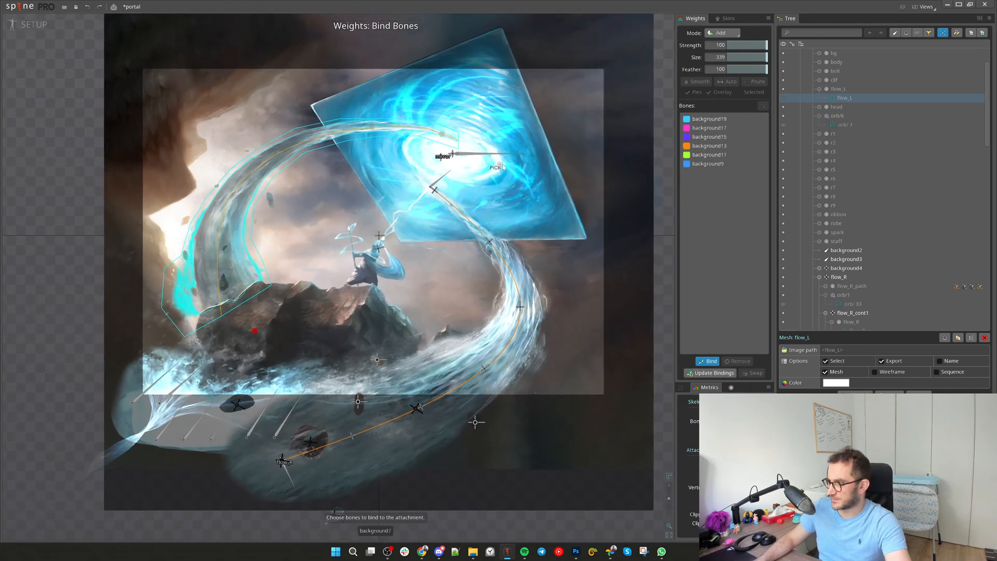
{"action": "left_click", "coordinate": [714, 362]}
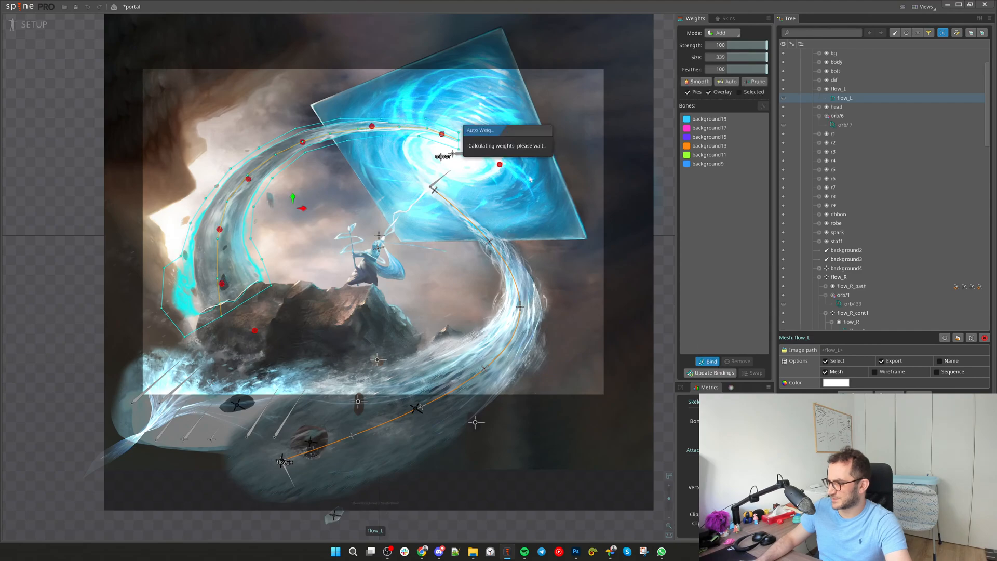
Delete the unused red bone background7 inside the portal
{"action": "left_click", "coordinate": [498, 166]}
{"action": "key", "text": "Delete"}
{"action": "key", "text": "Return"}
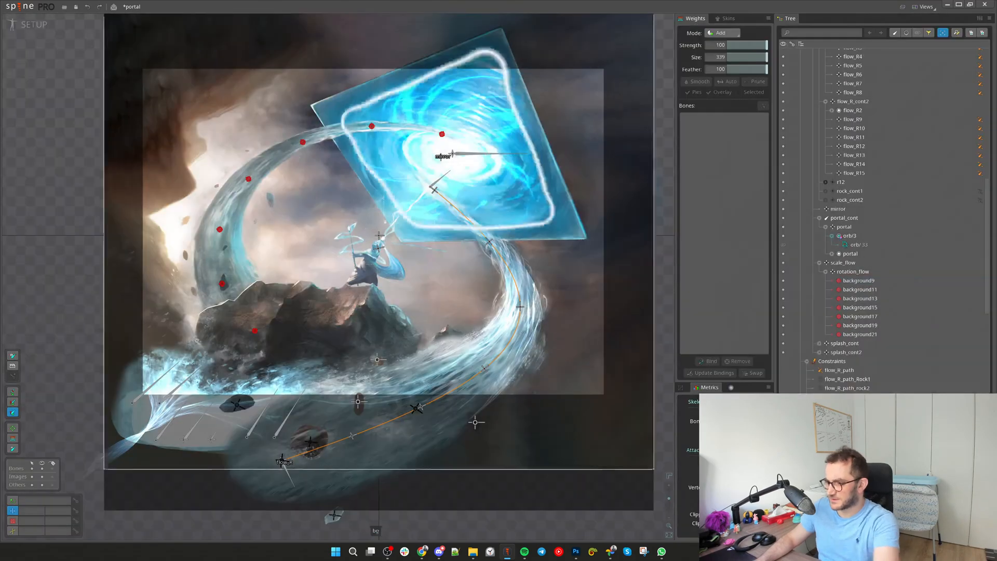
Show flow_L's vertex weights as pies with the weight overlay turned off
{"action": "scroll", "coordinate": [456, 256], "scroll_direction": "down", "scroll_amount": 2}
{"action": "scroll", "coordinate": [355, 184], "scroll_direction": "up", "scroll_amount": 1}
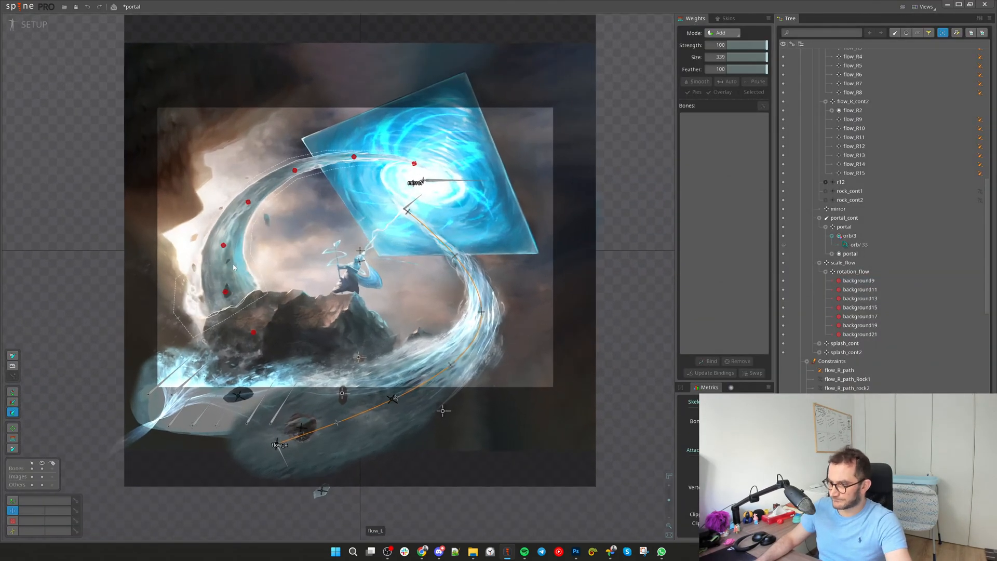
{"action": "left_click", "coordinate": [311, 165]}
{"action": "left_click", "coordinate": [707, 361]}
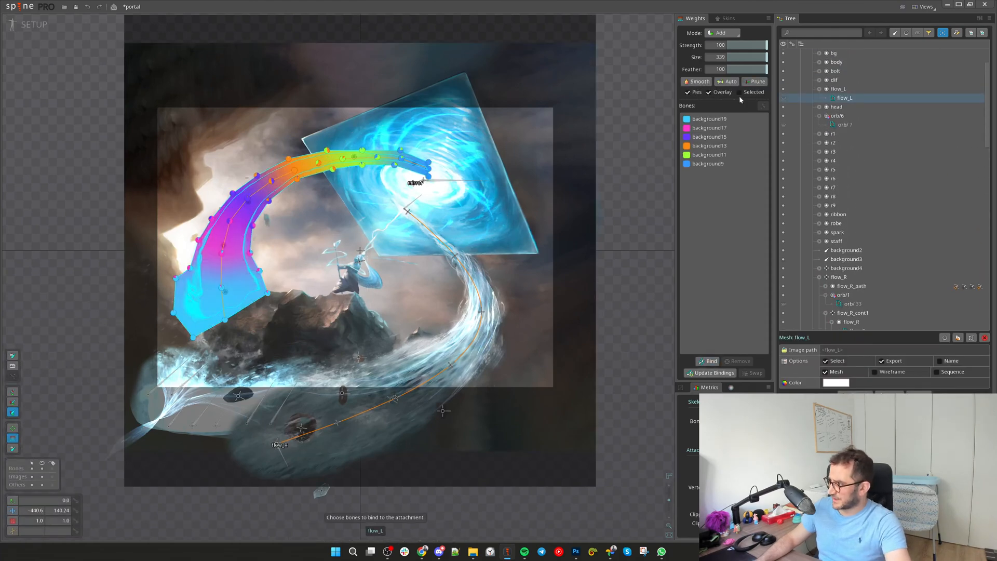
{"action": "left_click", "coordinate": [728, 93]}
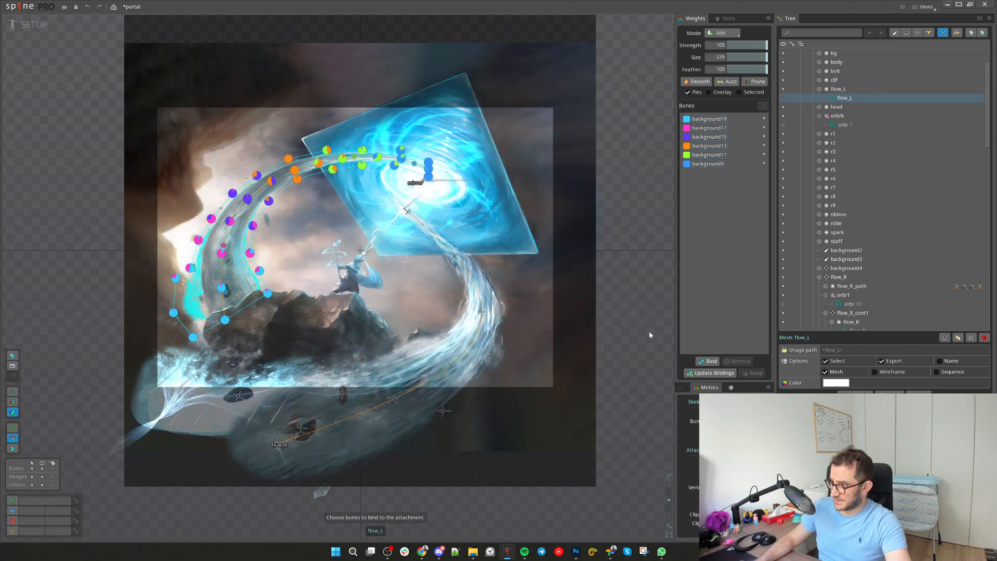
Examine how the bone weights are distributed across flow_L's vertices along the left water arc
{"action": "scroll", "coordinate": [296, 223], "scroll_direction": "up", "scroll_amount": 2}
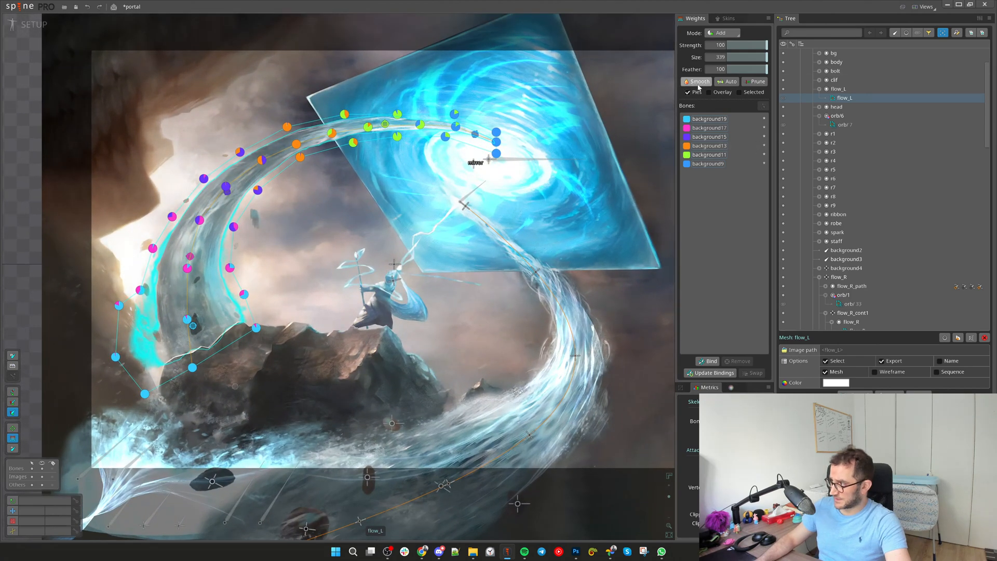
{"action": "scroll", "coordinate": [203, 296], "scroll_direction": "up", "scroll_amount": 2}
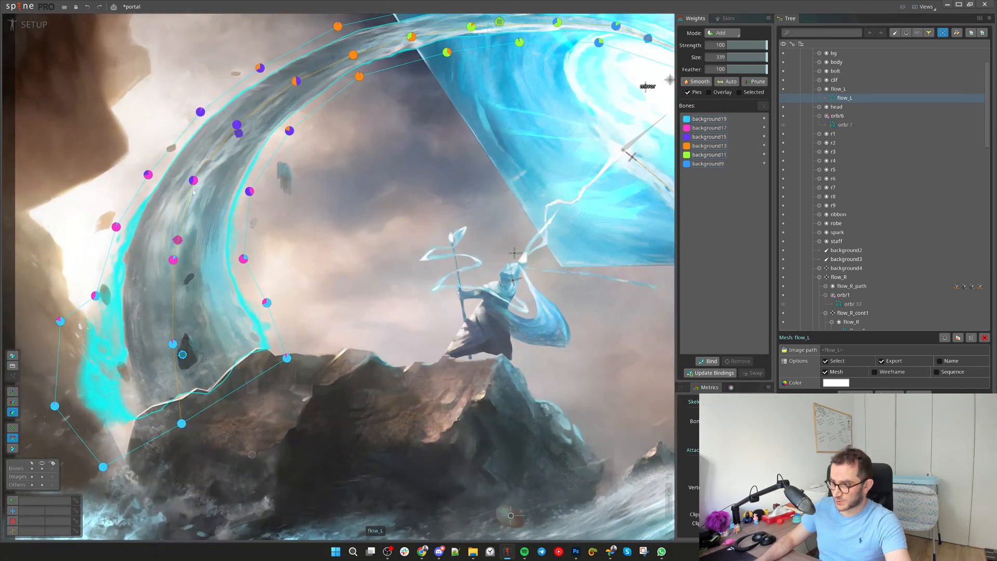
{"action": "scroll", "coordinate": [178, 300], "scroll_direction": "up", "scroll_amount": 2}
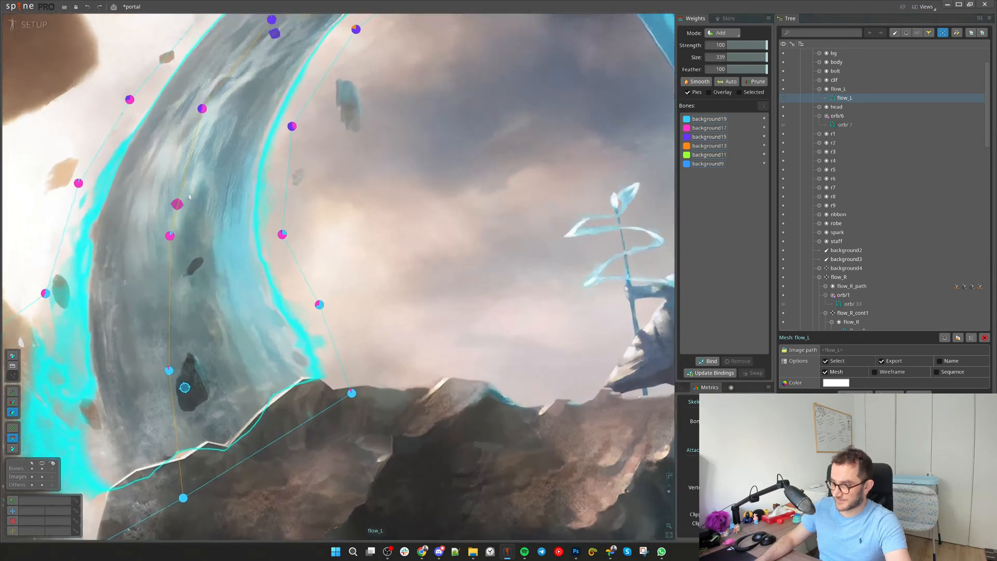
{"action": "scroll", "coordinate": [252, 404], "scroll_direction": "down", "scroll_amount": 4}
{"action": "scroll", "coordinate": [253, 307], "scroll_direction": "up", "scroll_amount": 1}
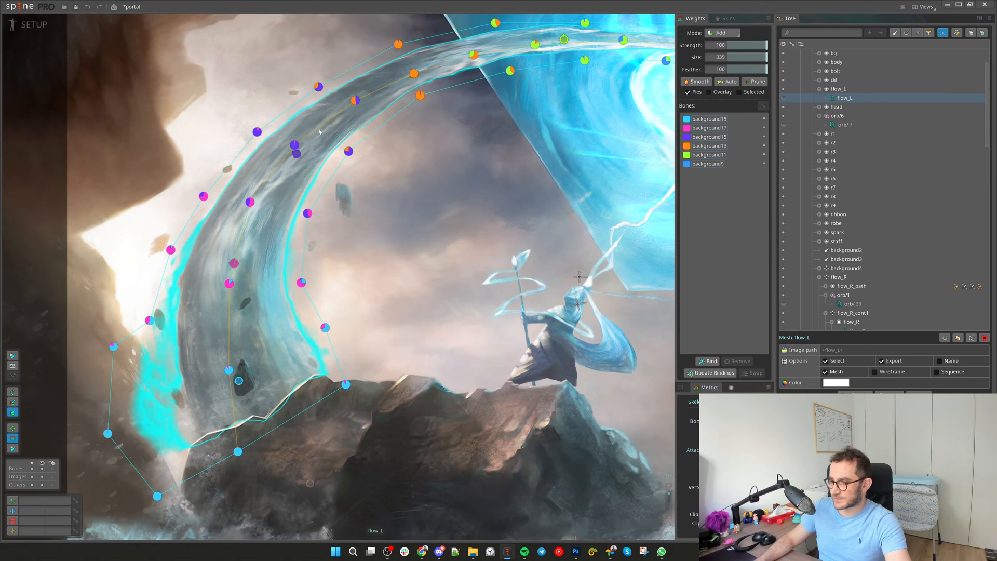
{"action": "scroll", "coordinate": [191, 305], "scroll_direction": "down", "scroll_amount": 2}
{"action": "left_click_drag", "start_coordinate": [192, 304], "coordinate": [180, 306]}
{"action": "left_click_drag", "start_coordinate": [479, 188], "coordinate": [412, 200]}
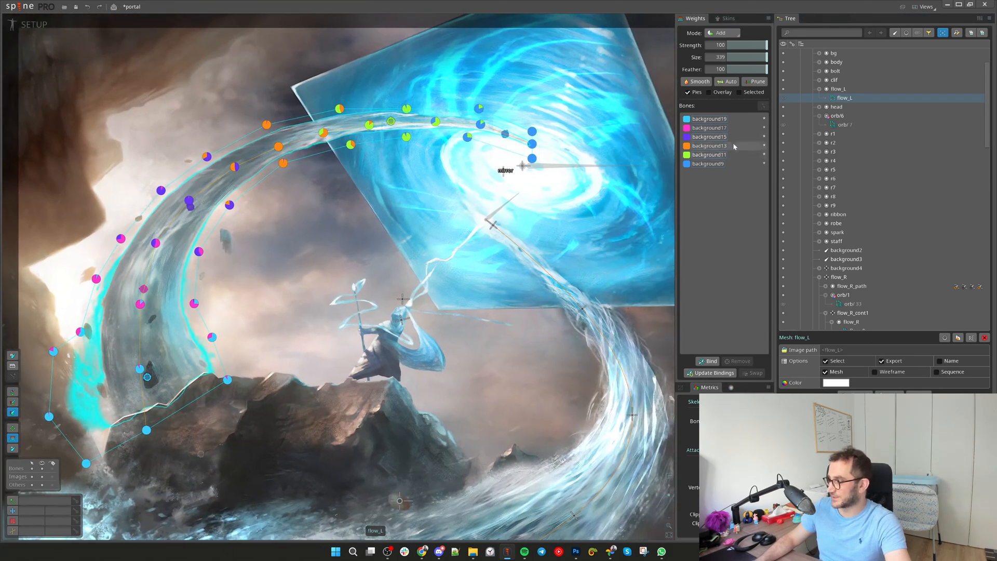
{"action": "scroll", "coordinate": [187, 235], "scroll_direction": "down", "scroll_amount": 2}
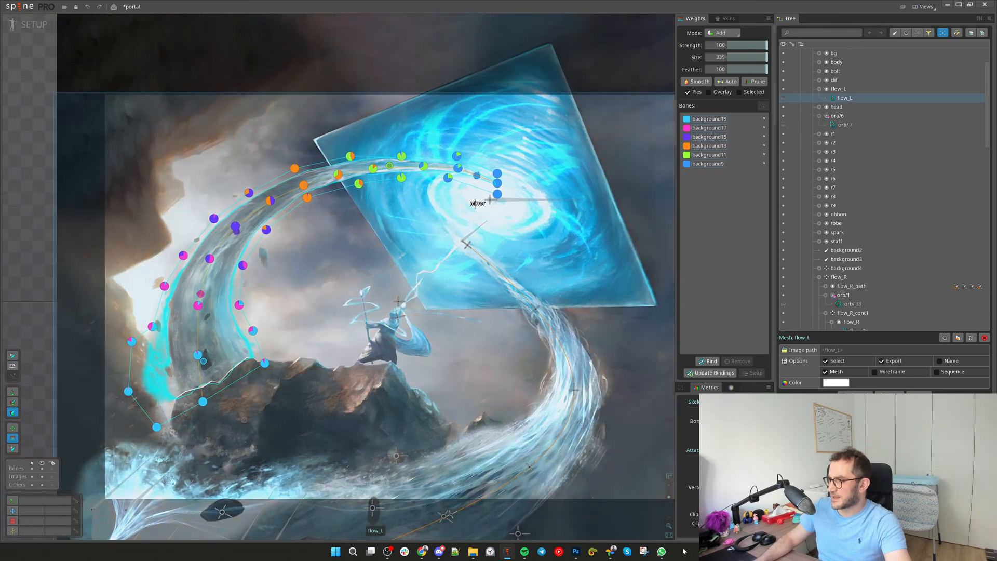
Smooth the bone weights of the flow_L mesh
{"action": "left_click", "coordinate": [695, 82]}
{"action": "scroll", "coordinate": [451, 329], "scroll_direction": "down", "scroll_amount": 1}
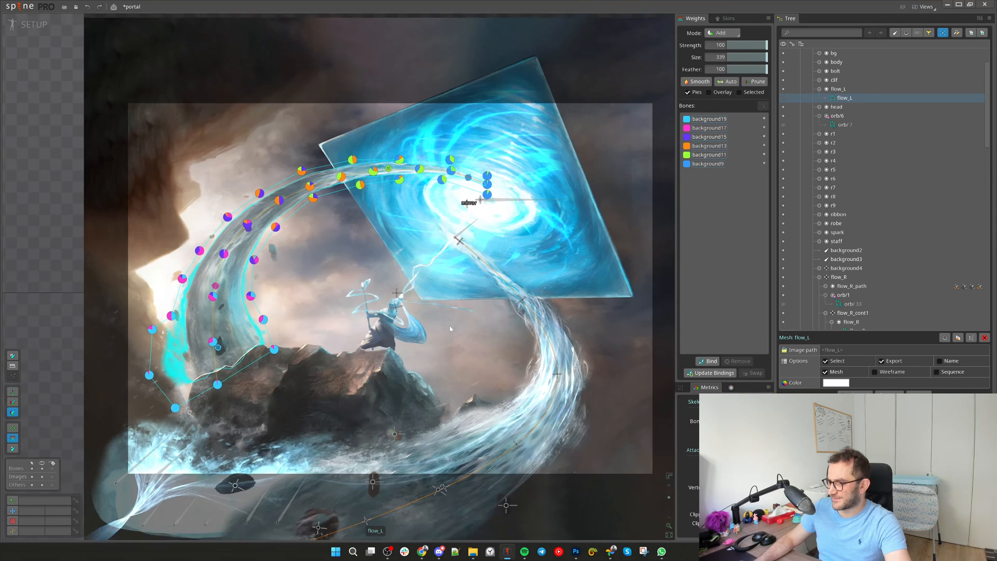
{"action": "left_click", "coordinate": [694, 83]}
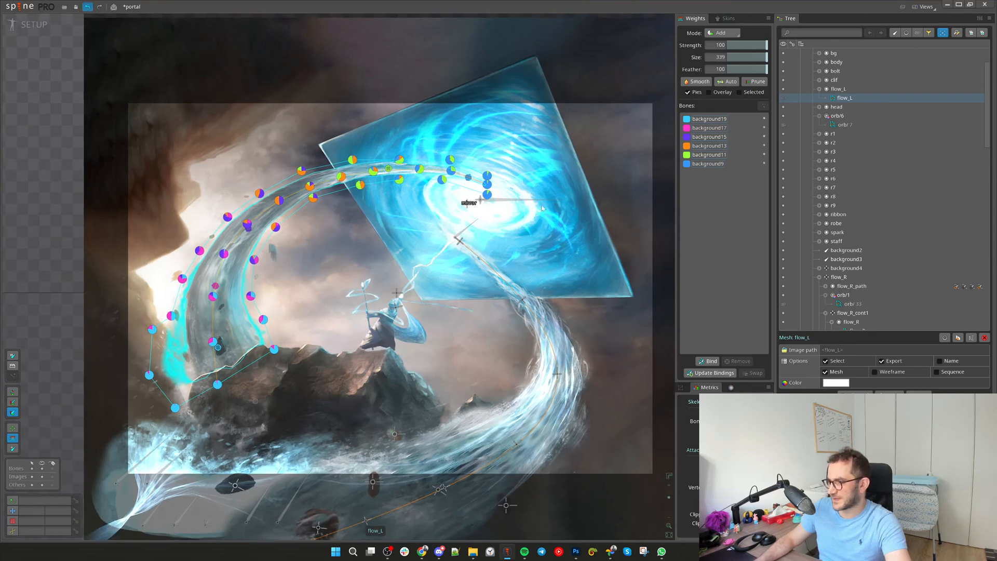
{"action": "scroll", "coordinate": [265, 283], "scroll_direction": "down", "scroll_amount": 3}
{"action": "scroll", "coordinate": [283, 269], "scroll_direction": "up", "scroll_amount": 2}
Give the rotation_flow bone a rotation icon and show the scale_flow bone's name in the viewport
{"action": "key", "text": "space"}
{"action": "scroll", "coordinate": [360, 246], "scroll_direction": "down", "scroll_amount": 1}
{"action": "scroll", "coordinate": [409, 192], "scroll_direction": "down", "scroll_amount": 3}
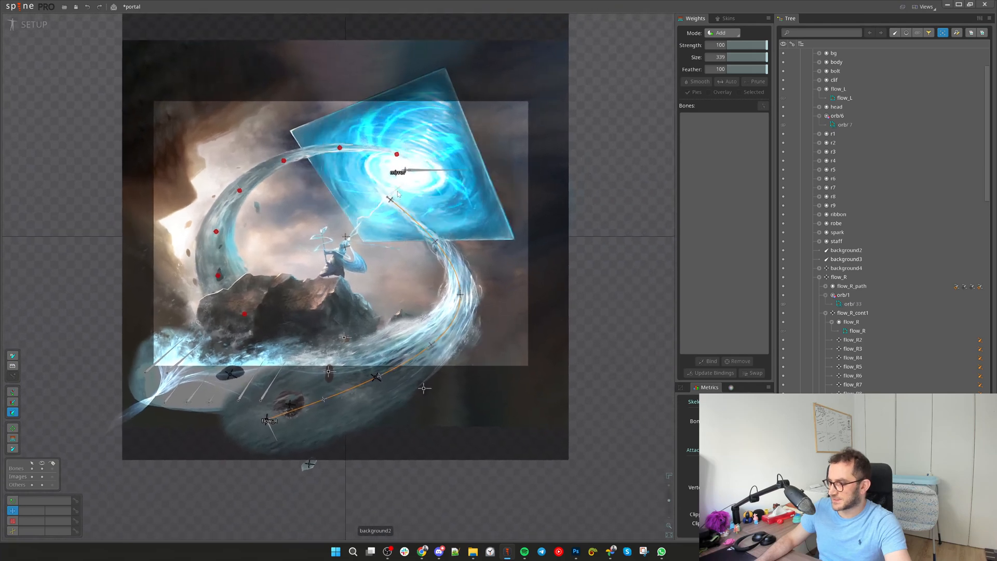
{"action": "left_click", "coordinate": [346, 247]}
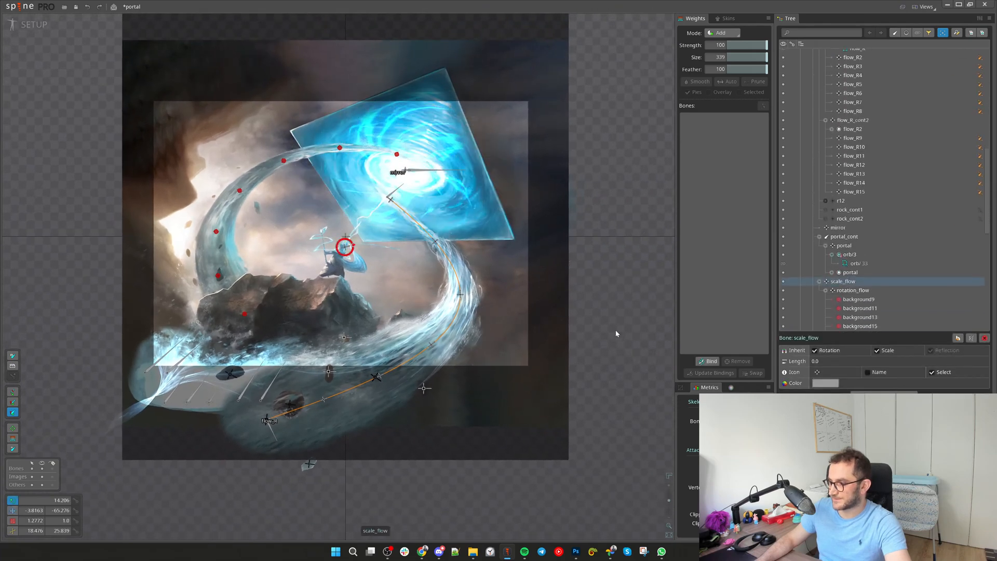
{"action": "left_click", "coordinate": [866, 289]}
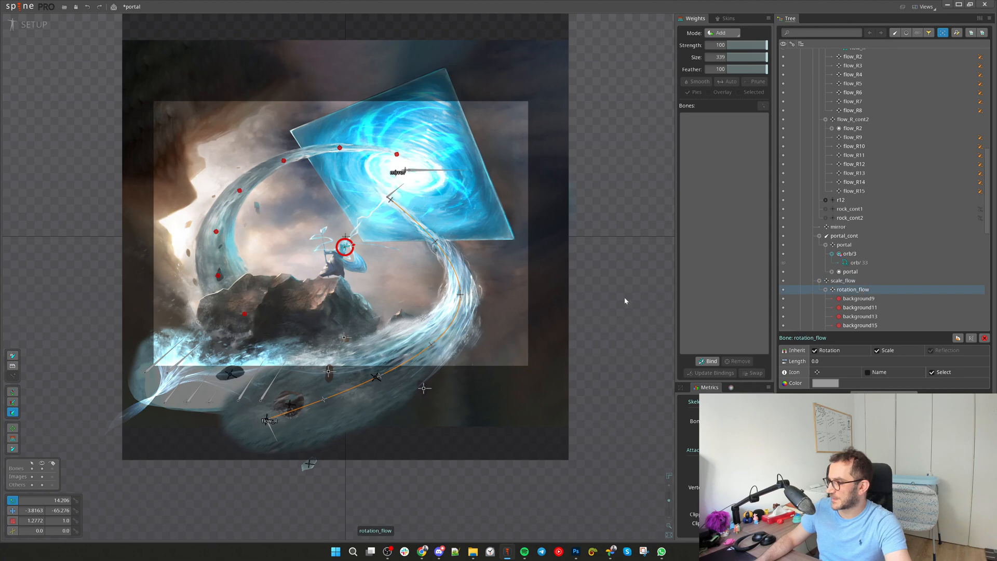
{"action": "left_click", "coordinate": [817, 372]}
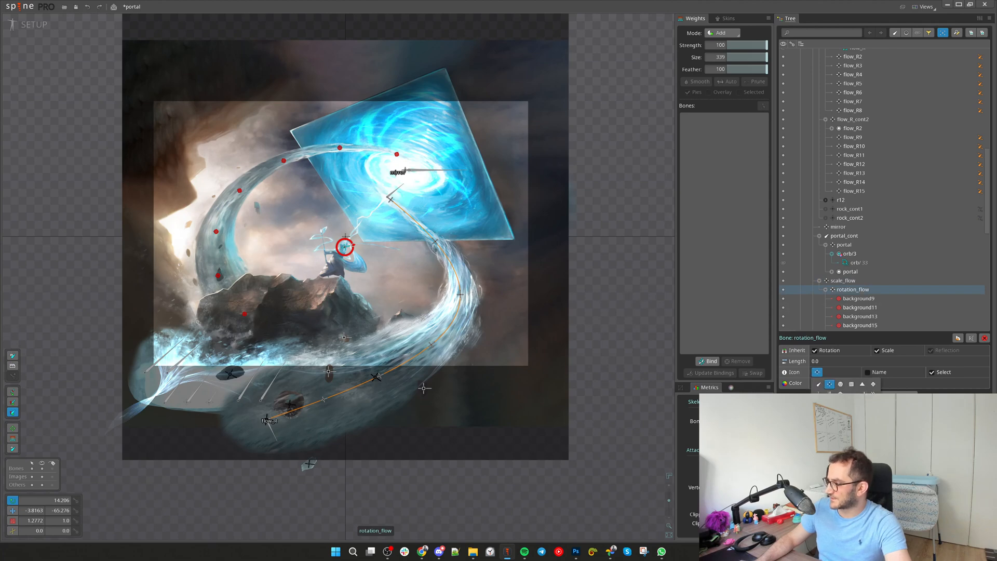
{"action": "left_click", "coordinate": [862, 283]}
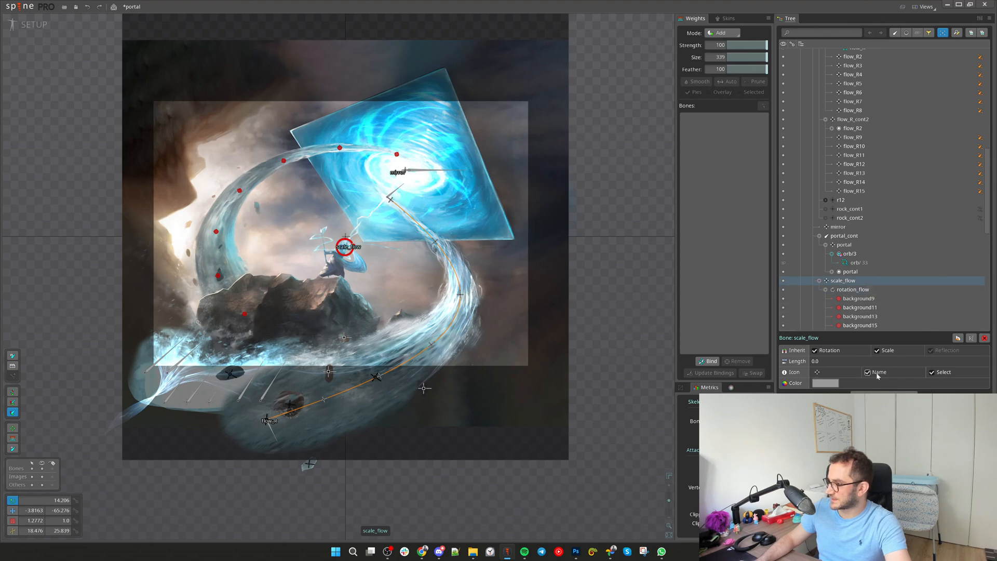
Try rotating the rotation_flow bone to swing its child flow bones, and undo the rotation
{"action": "left_click", "coordinate": [863, 290]}
{"action": "left_click_drag", "start_coordinate": [642, 223], "coordinate": [584, 367]}
{"action": "key", "text": "ctrl+z"}
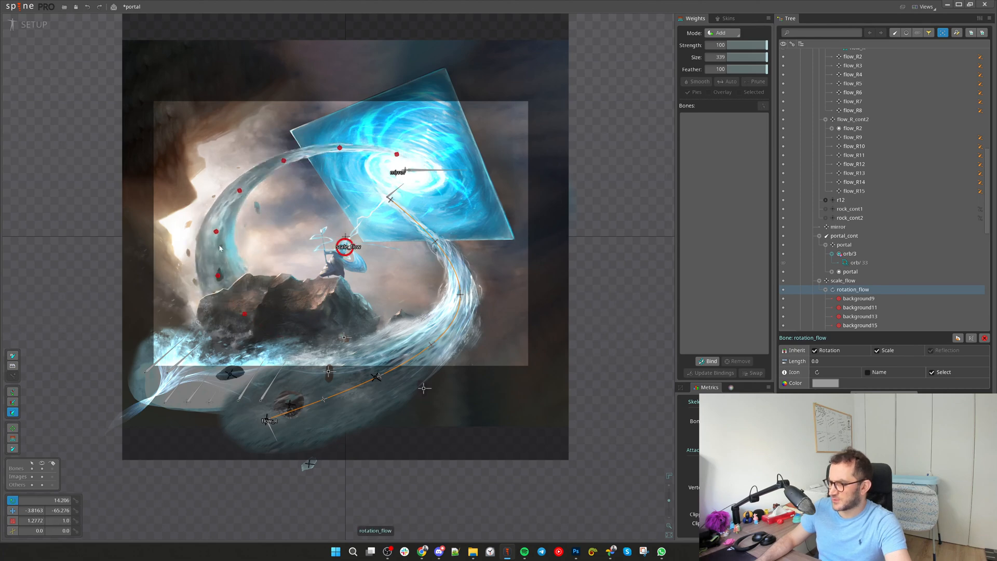
Select the flow_L mesh and move the vertices at its lower end down behind the cliff
{"action": "scroll", "coordinate": [237, 241], "scroll_direction": "up", "scroll_amount": 3}
{"action": "left_click", "coordinate": [241, 267]}
{"action": "scroll", "coordinate": [238, 309], "scroll_direction": "up", "scroll_amount": 3}
{"action": "left_click", "coordinate": [226, 317]}
{"action": "scroll", "coordinate": [274, 332], "scroll_direction": "down", "scroll_amount": 4}
{"action": "key", "text": "v"}
{"action": "scroll", "coordinate": [290, 300], "scroll_direction": "down", "scroll_amount": 2}
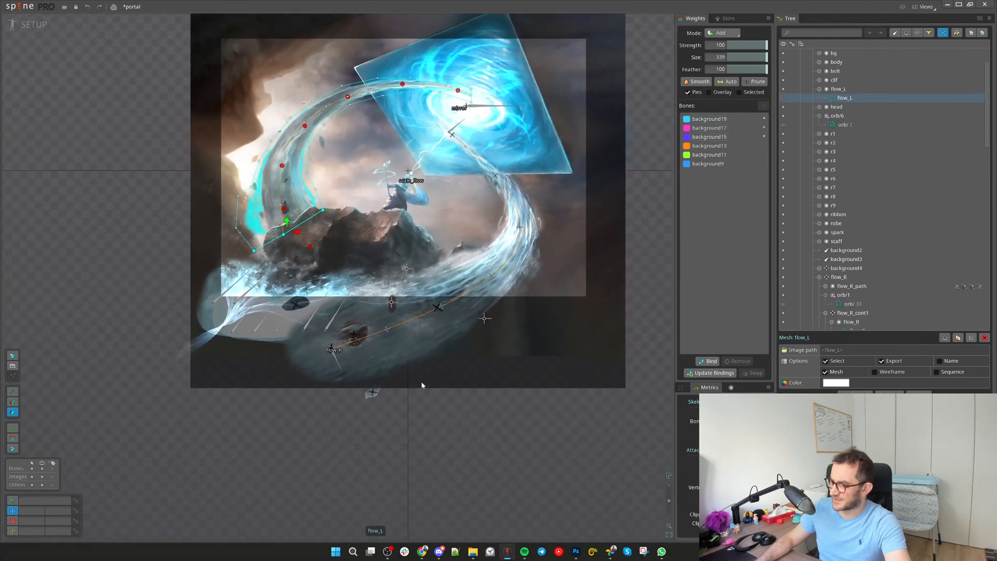
{"action": "mouse_move", "coordinate": [227, 207]}
{"action": "left_mouse_down"}
{"action": "mouse_move", "coordinate": [356, 276]}
{"action": "mouse_move", "coordinate": [350, 317]}
{"action": "left_mouse_up"}
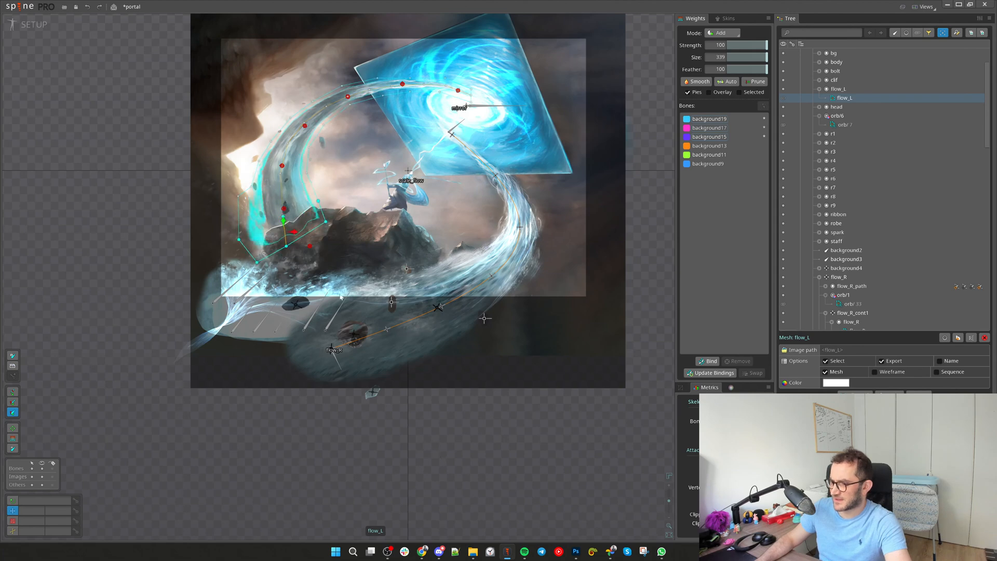
{"action": "left_click_drag", "start_coordinate": [417, 384], "coordinate": [532, 439]}
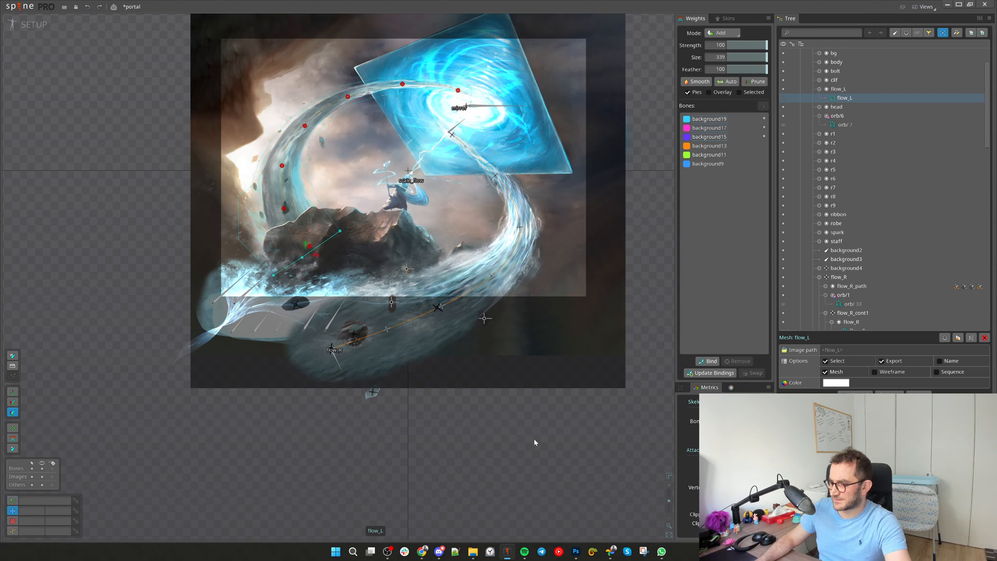
Reposition the right corner and bottom vertices of flow_L's lower edge individually below the cliff outline
{"action": "left_click", "coordinate": [320, 201]}
{"action": "left_click_drag", "start_coordinate": [333, 240], "coordinate": [306, 263]}
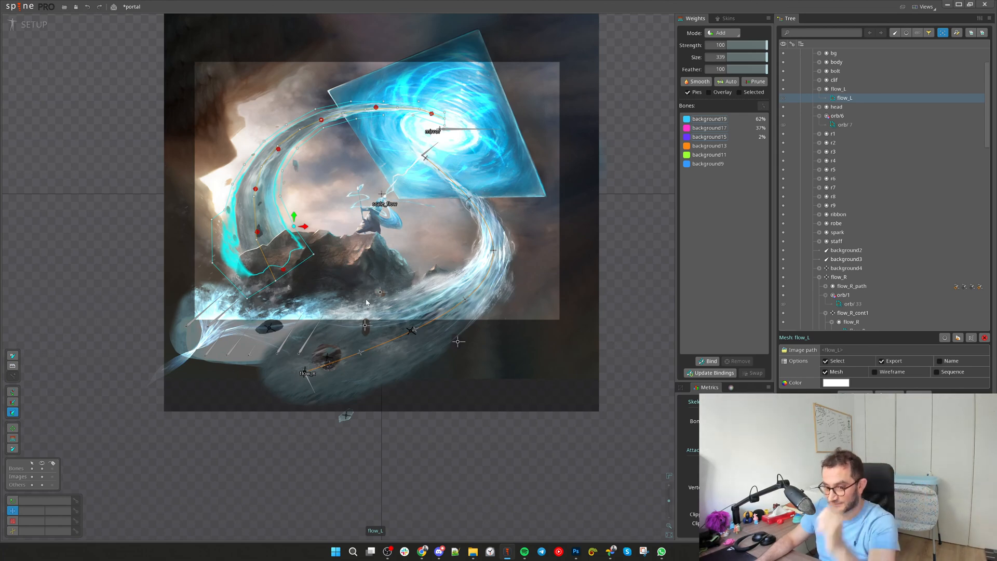
{"action": "left_click_drag", "start_coordinate": [304, 237], "coordinate": [338, 226]}
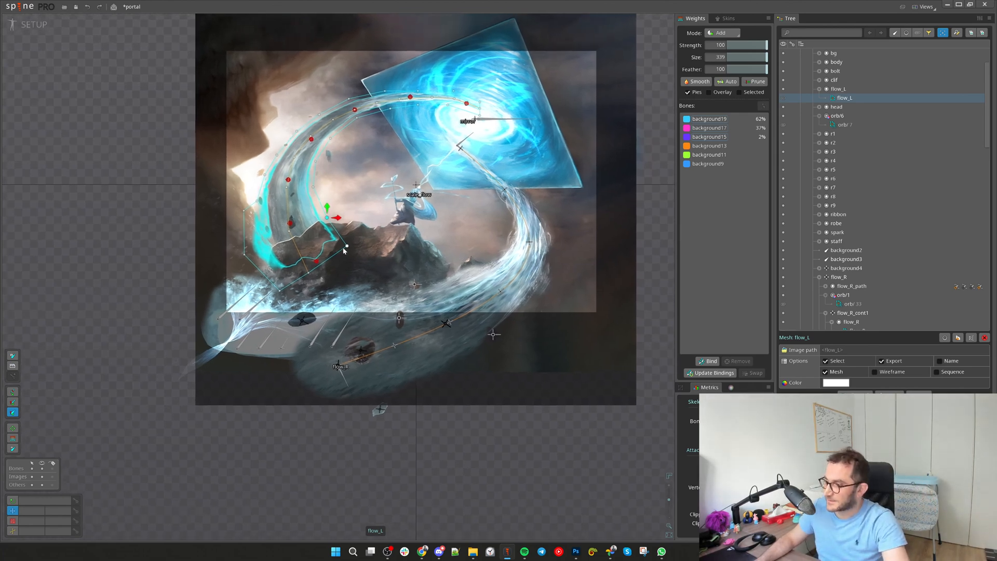
{"action": "scroll", "coordinate": [337, 227], "scroll_direction": "up", "scroll_amount": 1}
{"action": "scroll", "coordinate": [350, 246], "scroll_direction": "down", "scroll_amount": 2}
{"action": "left_click_drag", "start_coordinate": [406, 398], "coordinate": [390, 419]}
{"action": "left_click", "coordinate": [300, 292]}
{"action": "left_click_drag", "start_coordinate": [272, 308], "coordinate": [271, 313]}
{"action": "left_click_drag", "start_coordinate": [535, 452], "coordinate": [510, 463]}
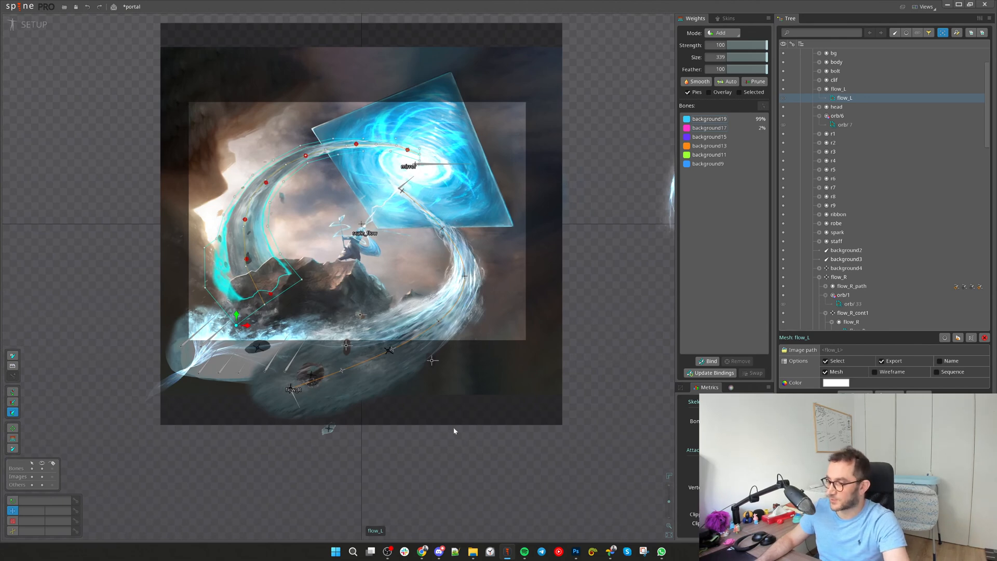
Adjust the middle vertex of flow_L's lower edge next to the lowest flow bone
{"action": "scroll", "coordinate": [328, 295], "scroll_direction": "up", "scroll_amount": 2}
{"action": "scroll", "coordinate": [272, 323], "scroll_direction": "down", "scroll_amount": 2}
{"action": "left_click_drag", "start_coordinate": [432, 370], "coordinate": [426, 349]}
{"action": "scroll", "coordinate": [313, 301], "scroll_direction": "up", "scroll_amount": 2}
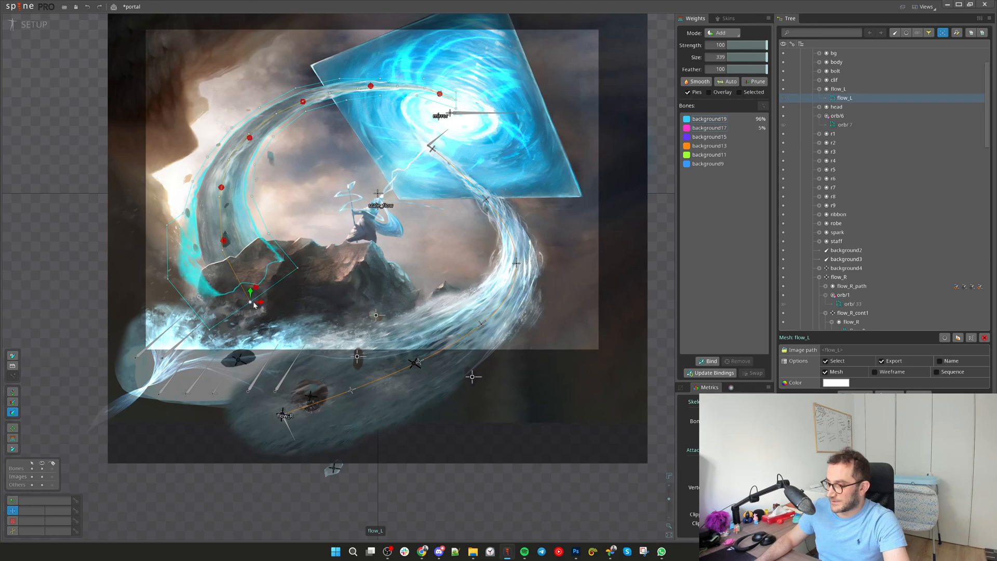
{"action": "scroll", "coordinate": [167, 259], "scroll_direction": "down", "scroll_amount": 1}
{"action": "scroll", "coordinate": [167, 259], "scroll_direction": "up", "scroll_amount": 1}
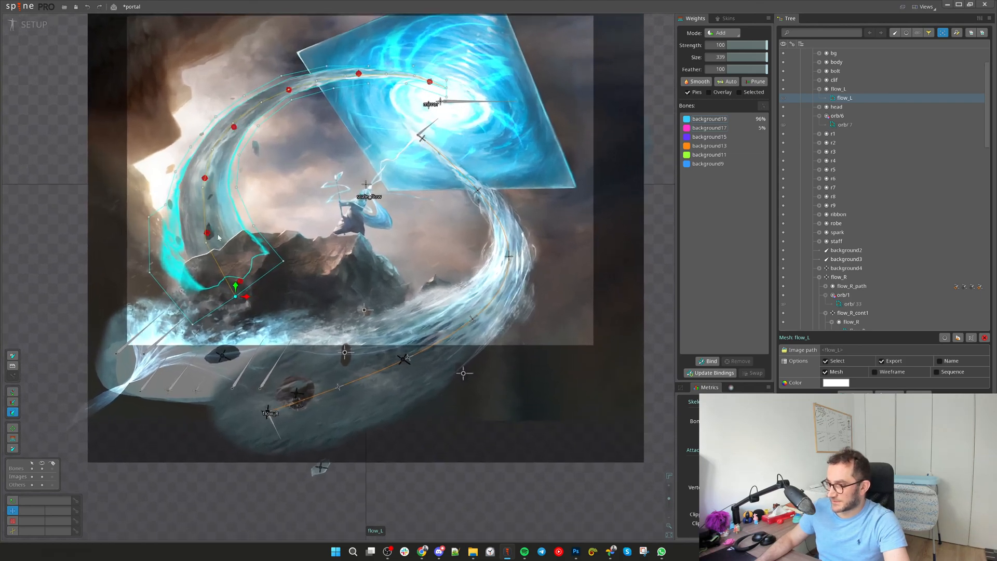
{"action": "scroll", "coordinate": [330, 262], "scroll_direction": "down", "scroll_amount": 1}
{"action": "left_click_drag", "start_coordinate": [339, 263], "coordinate": [342, 290]}
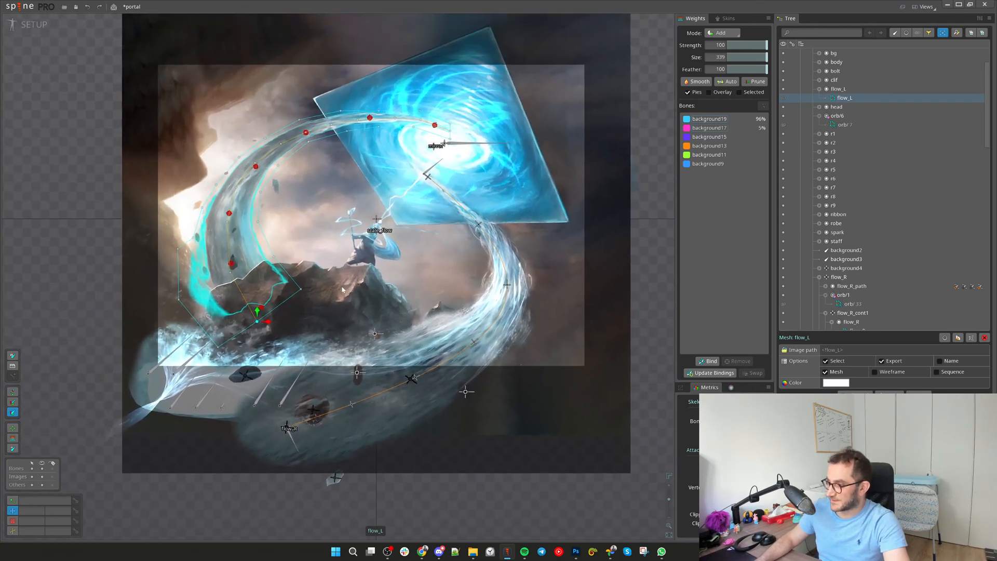
Fine-tune the inner, right corner and middle vertices at flow_L's lower end around the cliff
{"action": "left_click", "coordinate": [230, 273]}
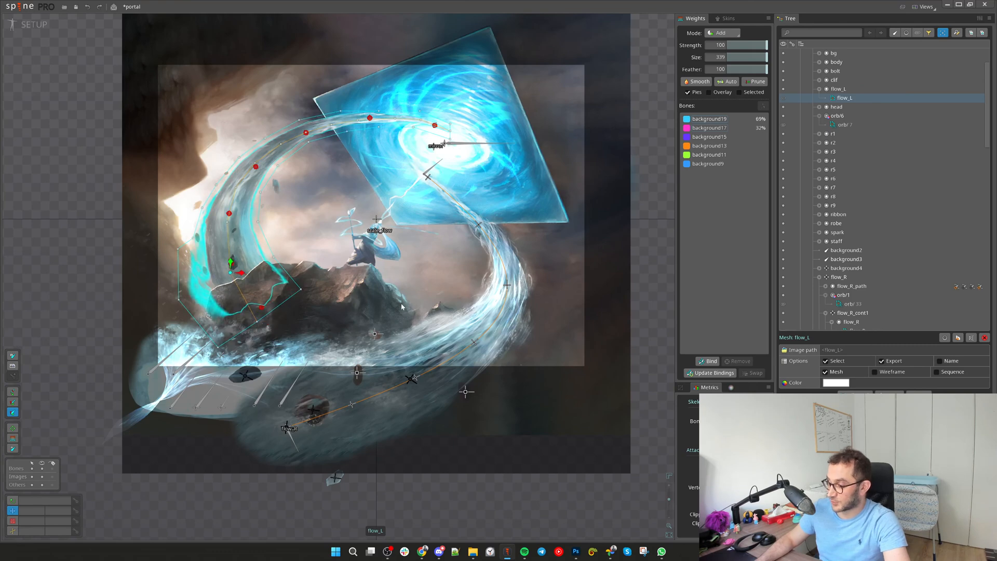
{"action": "scroll", "coordinate": [392, 315], "scroll_direction": "down", "scroll_amount": 1}
{"action": "scroll", "coordinate": [392, 314], "scroll_direction": "up", "scroll_amount": 1}
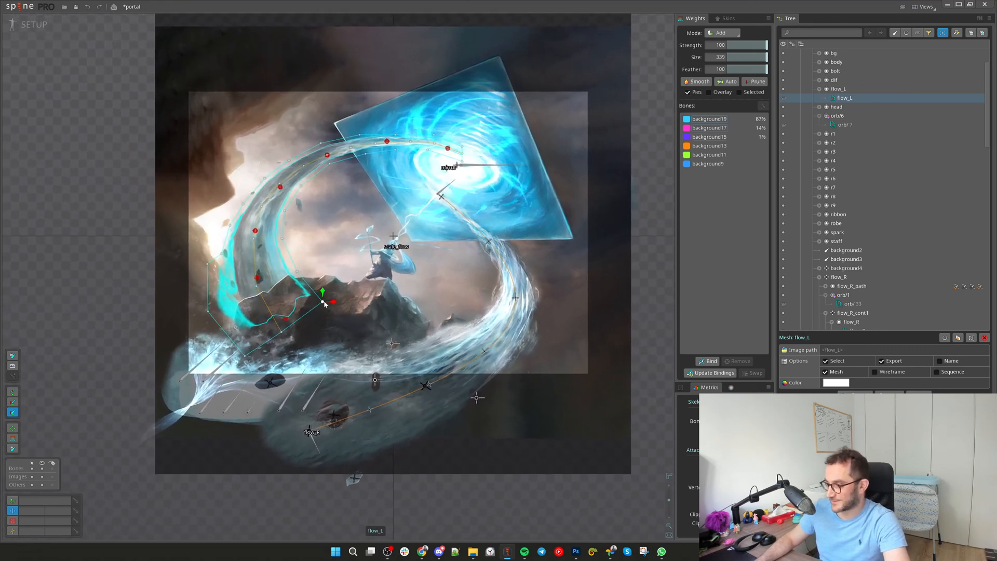
{"action": "left_click_drag", "start_coordinate": [353, 307], "coordinate": [330, 308]}
{"action": "scroll", "coordinate": [385, 317], "scroll_direction": "up", "scroll_amount": 1}
{"action": "scroll", "coordinate": [332, 309], "scroll_direction": "up", "scroll_amount": 2}
{"action": "scroll", "coordinate": [394, 329], "scroll_direction": "down", "scroll_amount": 1}
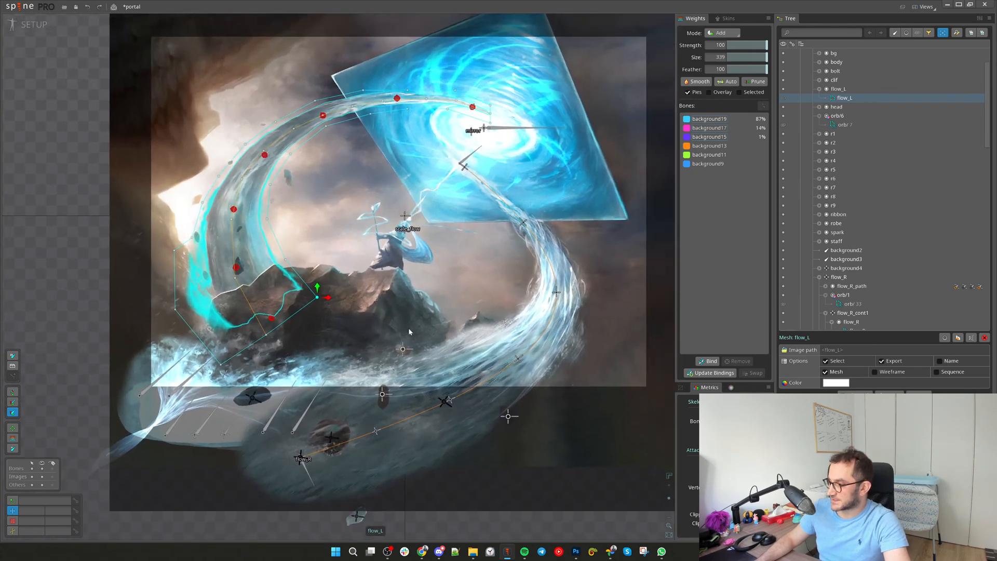
{"action": "scroll", "coordinate": [409, 328], "scroll_direction": "down", "scroll_amount": 2}
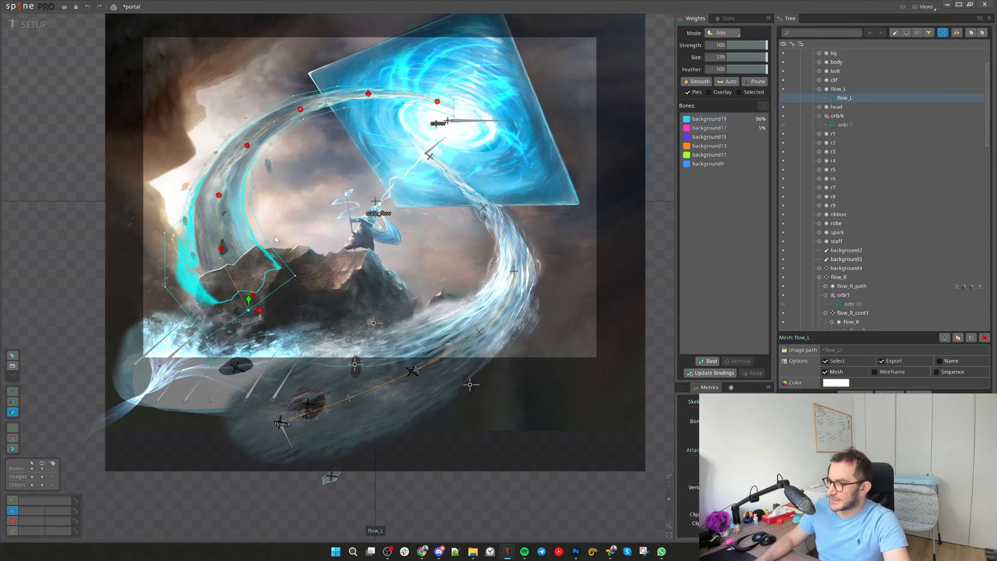
{"action": "scroll", "coordinate": [275, 238], "scroll_direction": "down", "scroll_amount": 1}
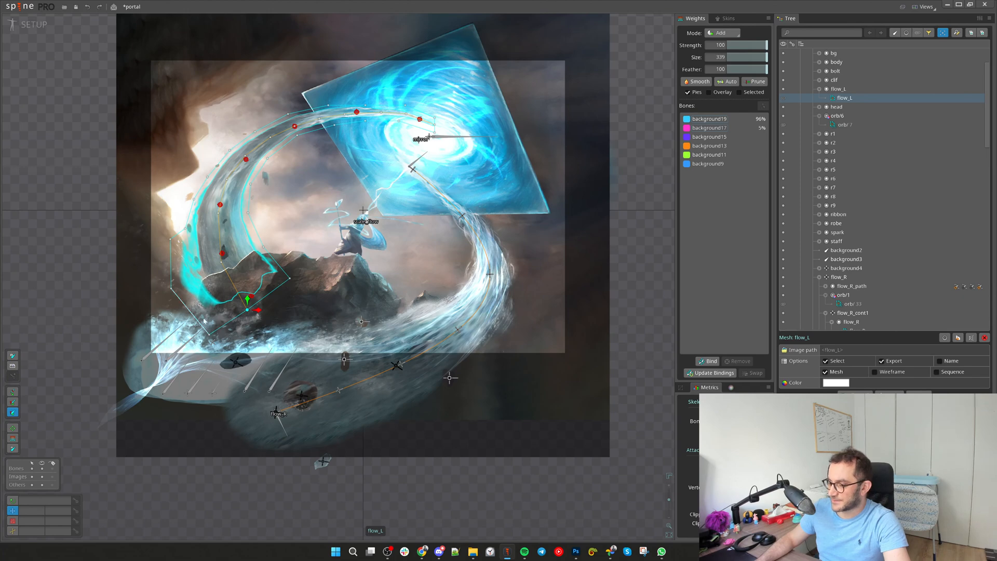
{"action": "scroll", "coordinate": [202, 323], "scroll_direction": "up", "scroll_amount": 2}
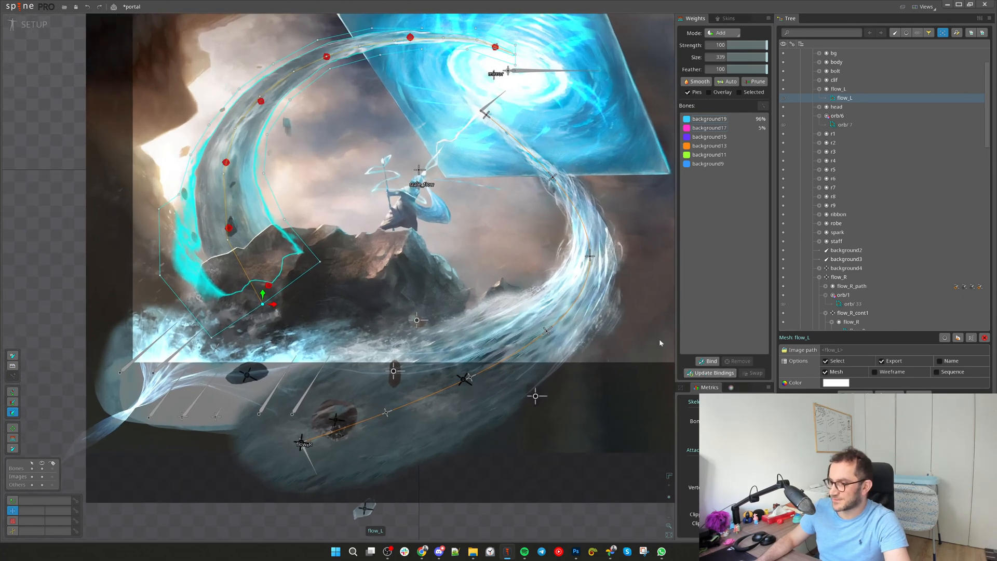
{"action": "scroll", "coordinate": [357, 282], "scroll_direction": "down", "scroll_amount": 2}
{"action": "left_click_drag", "start_coordinate": [387, 232], "coordinate": [349, 245]}
{"action": "scroll", "coordinate": [350, 245], "scroll_direction": "up", "scroll_amount": 1}
Select the rotation_flow bone with the Rotate tool and save the project
{"action": "key", "text": "space"}
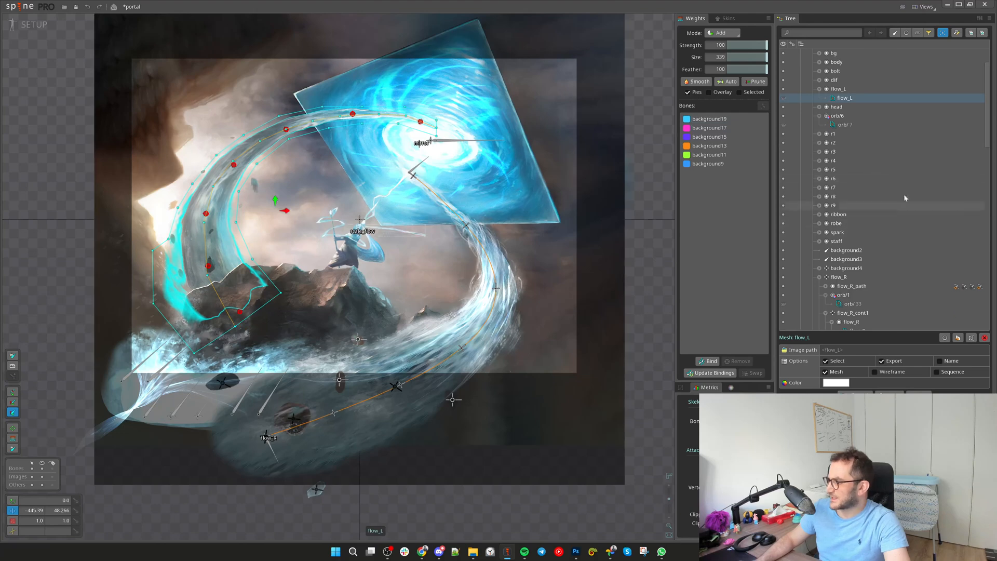
{"action": "key", "text": "space"}
{"action": "left_click", "coordinate": [360, 219]}
{"action": "scroll", "coordinate": [395, 192], "scroll_direction": "down", "scroll_amount": 3}
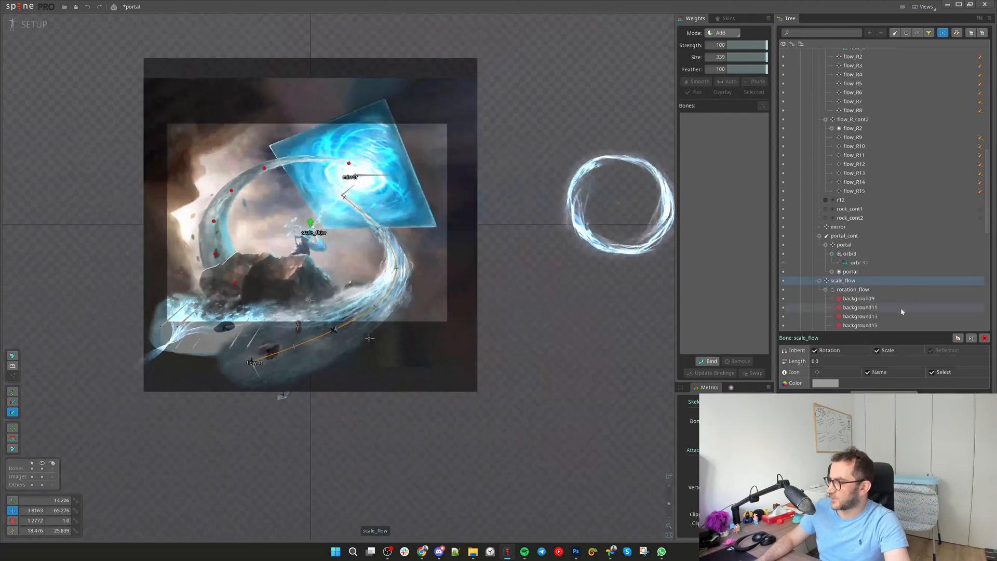
{"action": "left_click", "coordinate": [853, 291]}
{"action": "left_click_drag", "start_coordinate": [497, 336], "coordinate": [602, 337]}
{"action": "key", "text": "c"}
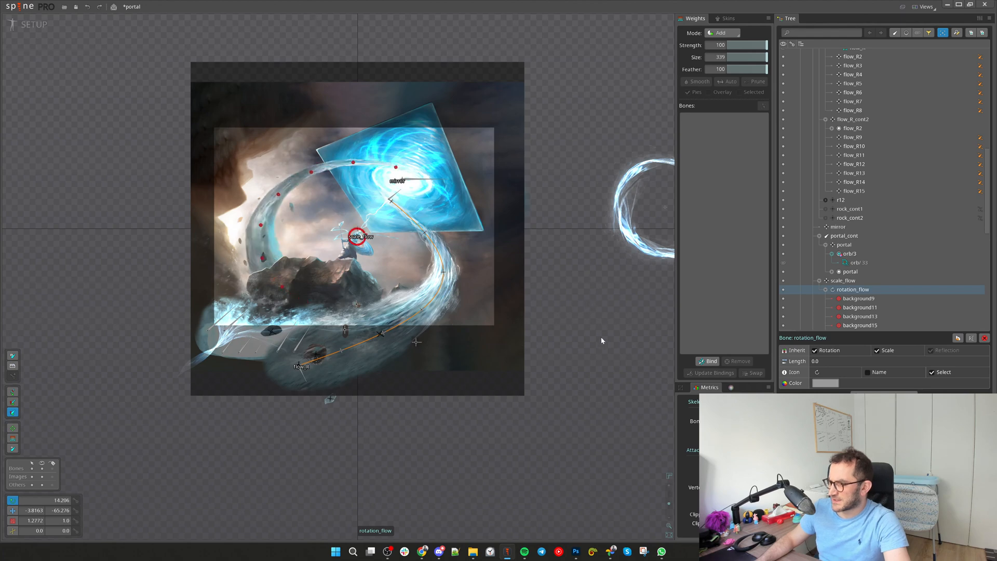
{"action": "key", "text": "ctrl+s"}
Open the flow animation in Animate mode, play it briefly and return to frame 0
{"action": "left_click", "coordinate": [34, 24]}
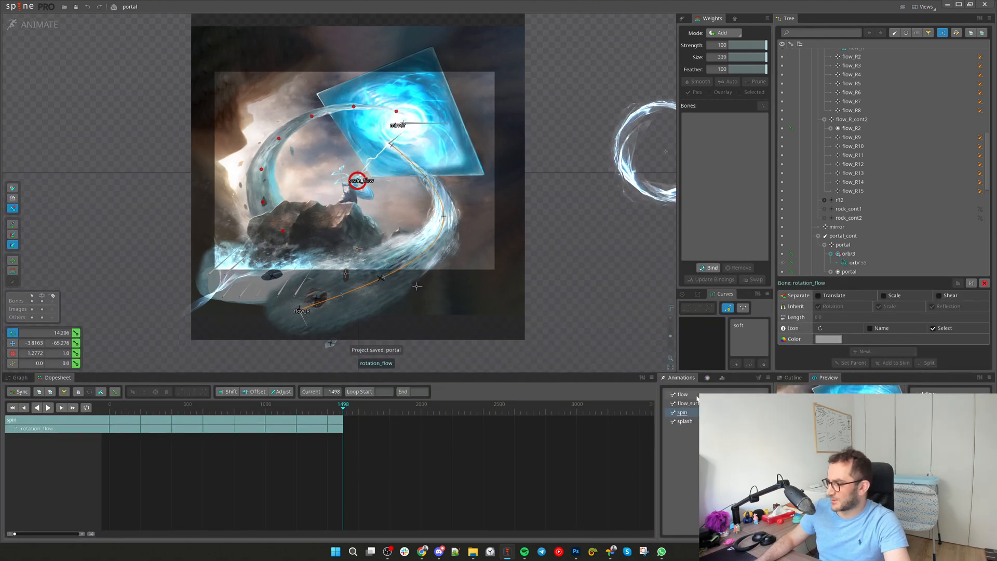
{"action": "left_click", "coordinate": [691, 396]}
{"action": "left_click_drag", "start_coordinate": [605, 325], "coordinate": [562, 348]}
{"action": "key", "text": "d"}
{"action": "key", "text": "d"}
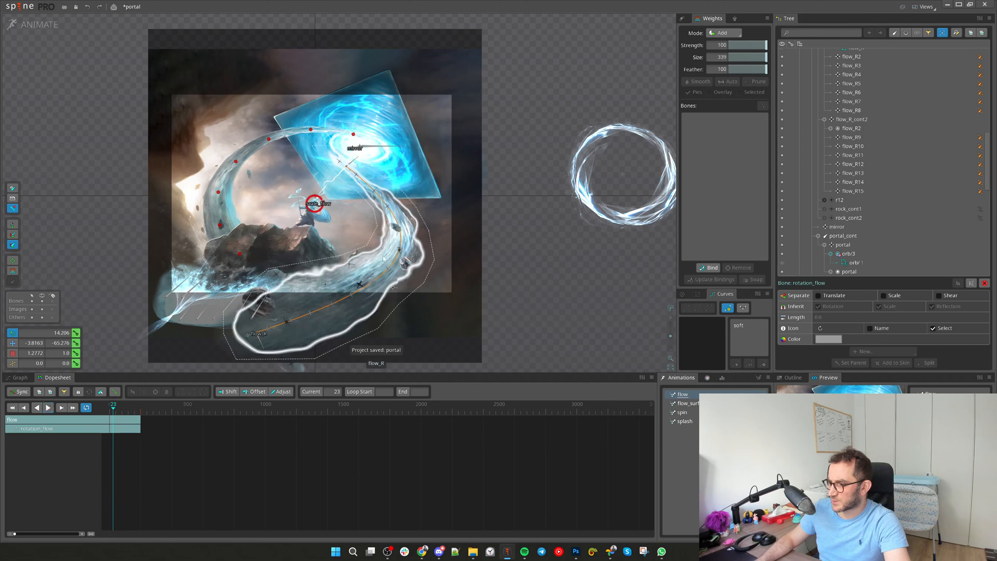
{"action": "scroll", "coordinate": [118, 410], "scroll_direction": "up", "scroll_amount": 5}
{"action": "left_click_drag", "start_coordinate": [119, 411], "coordinate": [89, 414]}
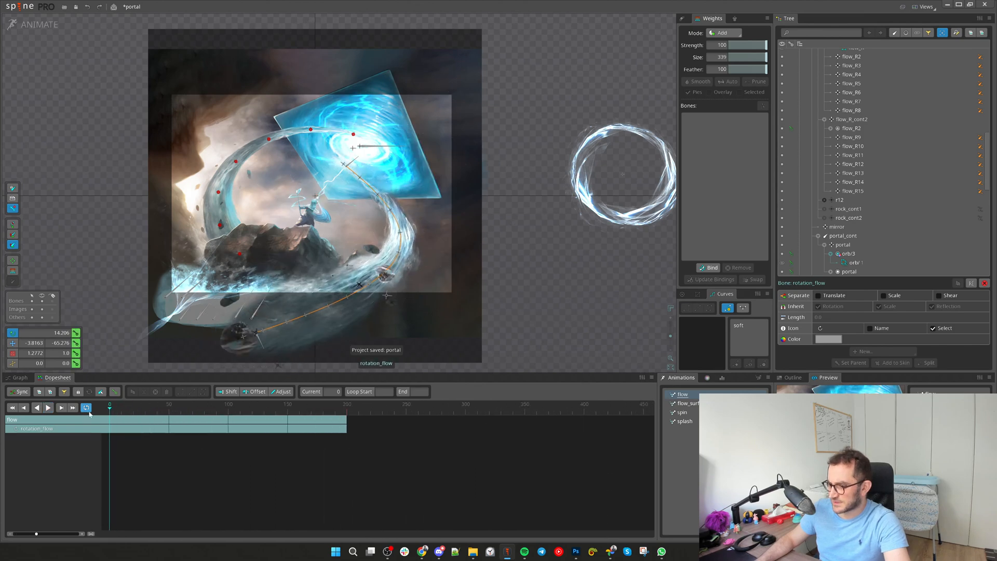
Key rotation_flow's rotation at 28.619 on frame 0 and 6.524 on frame 199, and preview the motion
{"action": "left_click_drag", "start_coordinate": [526, 327], "coordinate": [586, 254]}
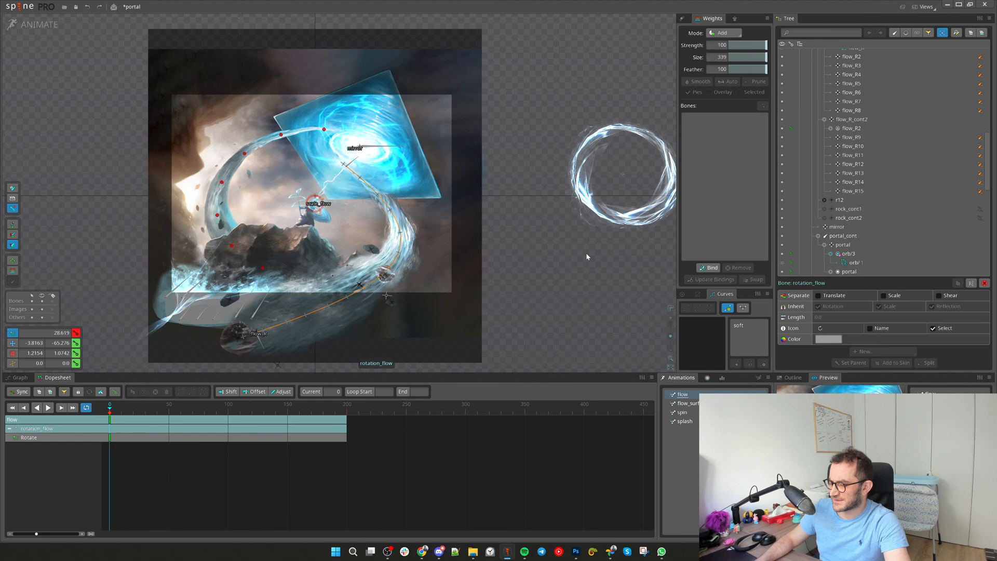
{"action": "left_click", "coordinate": [345, 410]}
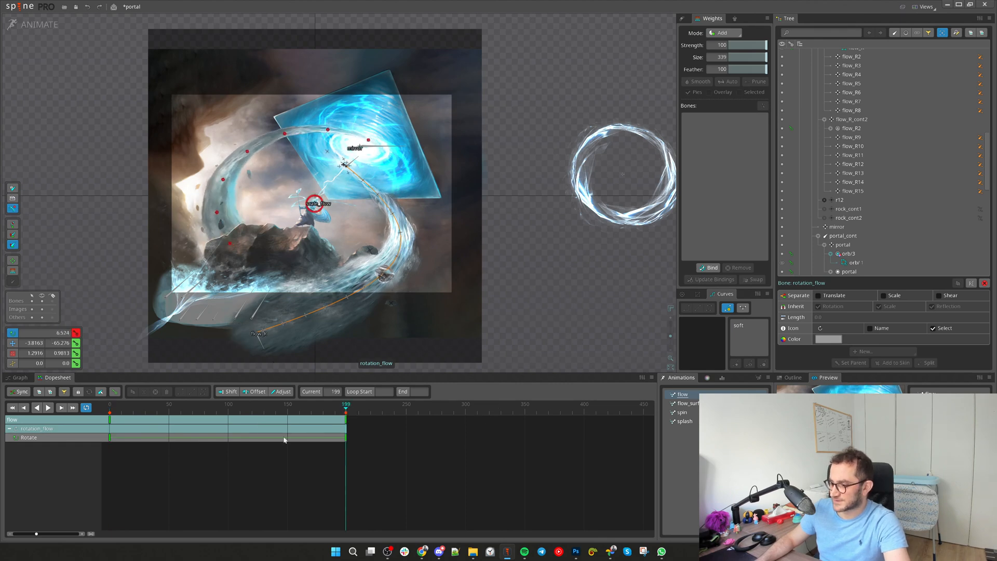
{"action": "key", "text": "space"}
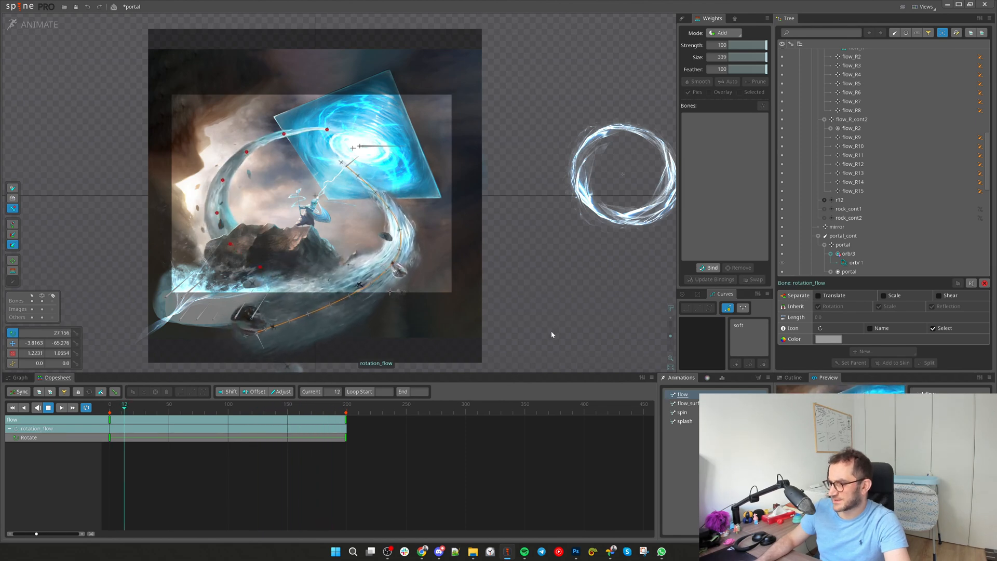
{"action": "key", "text": "space"}
{"action": "left_click_drag", "start_coordinate": [165, 407], "coordinate": [109, 425]}
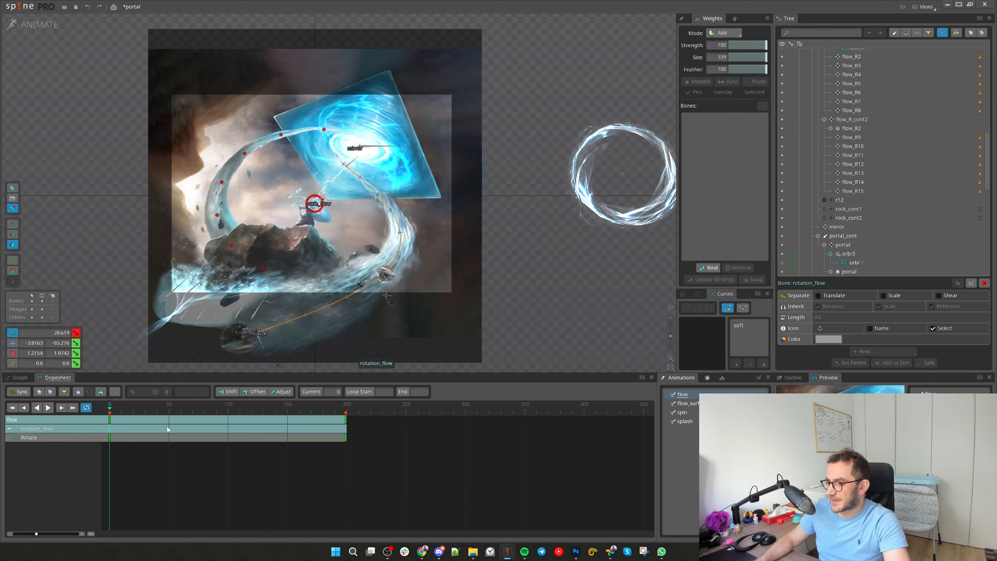
Save the project with the rotation keys and return to Setup mode
{"action": "key", "text": "ctrl+s"}
{"action": "scroll", "coordinate": [304, 197], "scroll_direction": "up", "scroll_amount": 2}
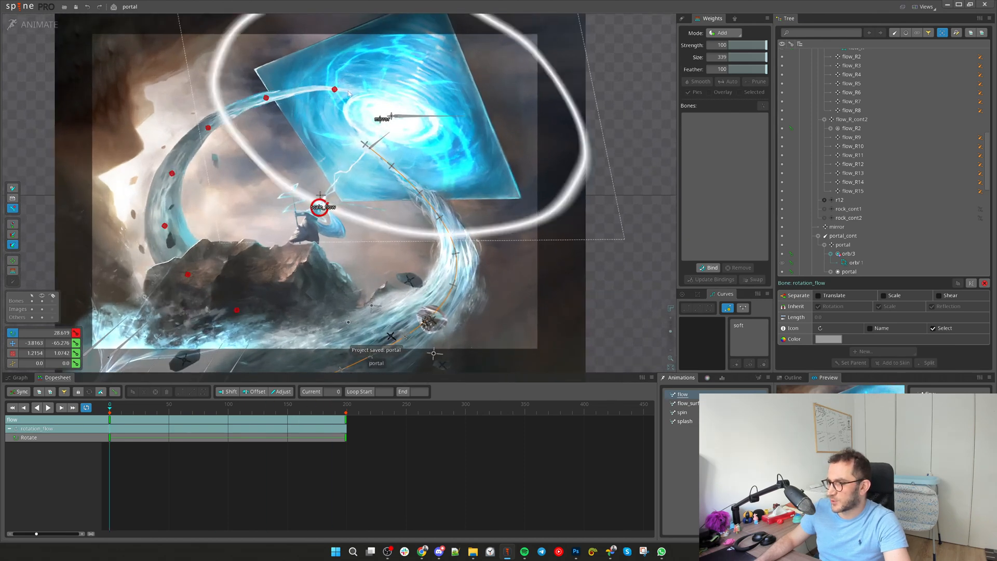
{"action": "scroll", "coordinate": [156, 223], "scroll_direction": "down", "scroll_amount": 2}
{"action": "left_click_drag", "start_coordinate": [640, 324], "coordinate": [552, 304]}
{"action": "key", "text": "d"}
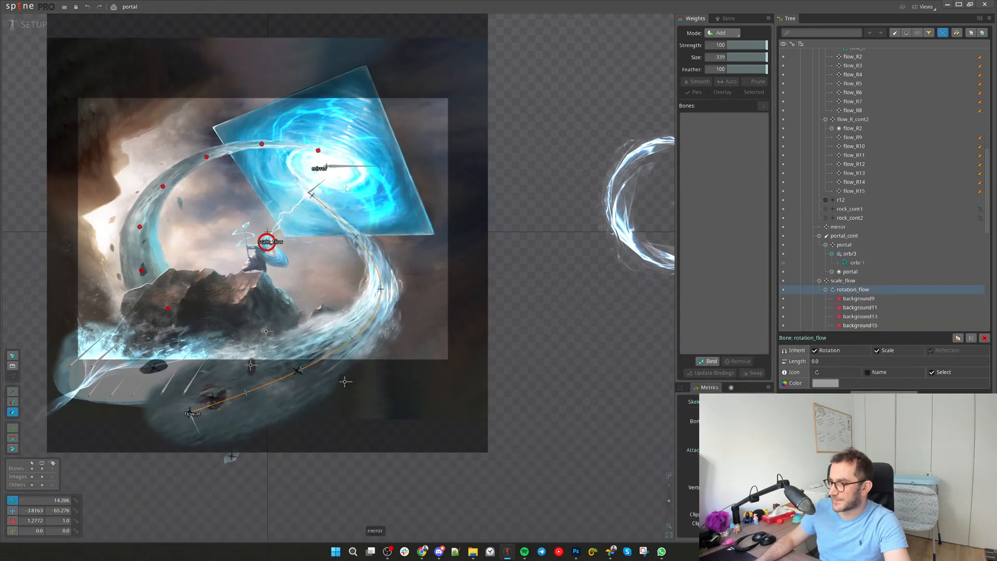
{"action": "left_click", "coordinate": [39, 24]}
Select scale_flow and expand rotation_flow beneath it to show its child flow bones
{"action": "left_click", "coordinate": [843, 280]}
{"action": "left_click", "coordinate": [825, 290]}
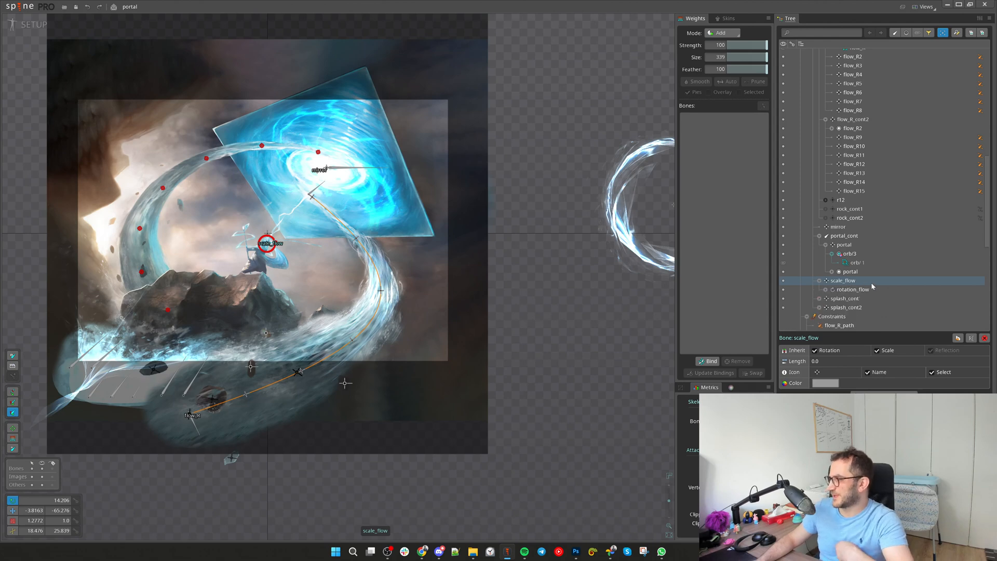
{"action": "left_click", "coordinate": [825, 289]}
{"action": "scroll", "coordinate": [860, 270], "scroll_direction": "down", "scroll_amount": 3}
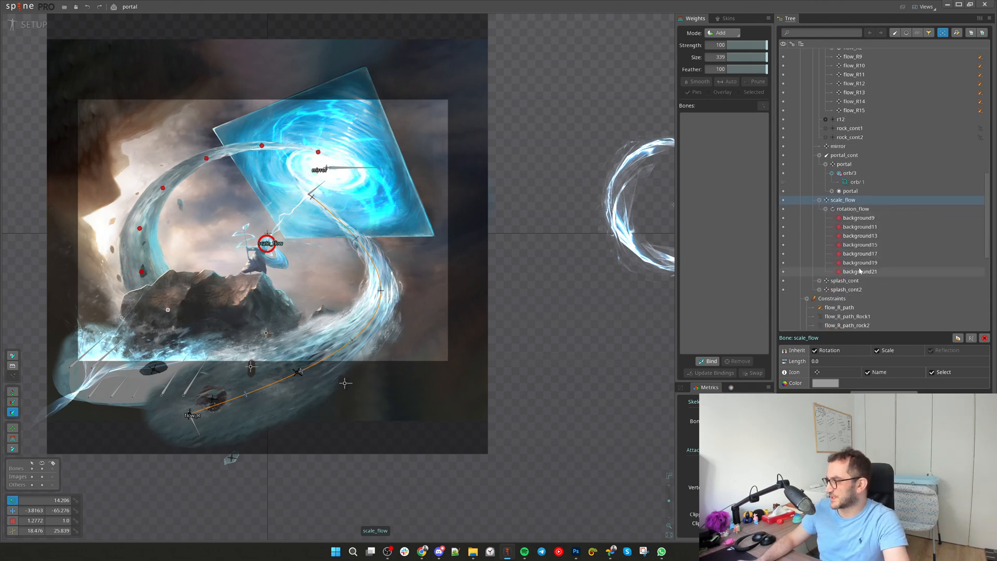
Expand the portal slot under the portal bone and select its portal attachment
{"action": "left_click", "coordinate": [851, 192]}
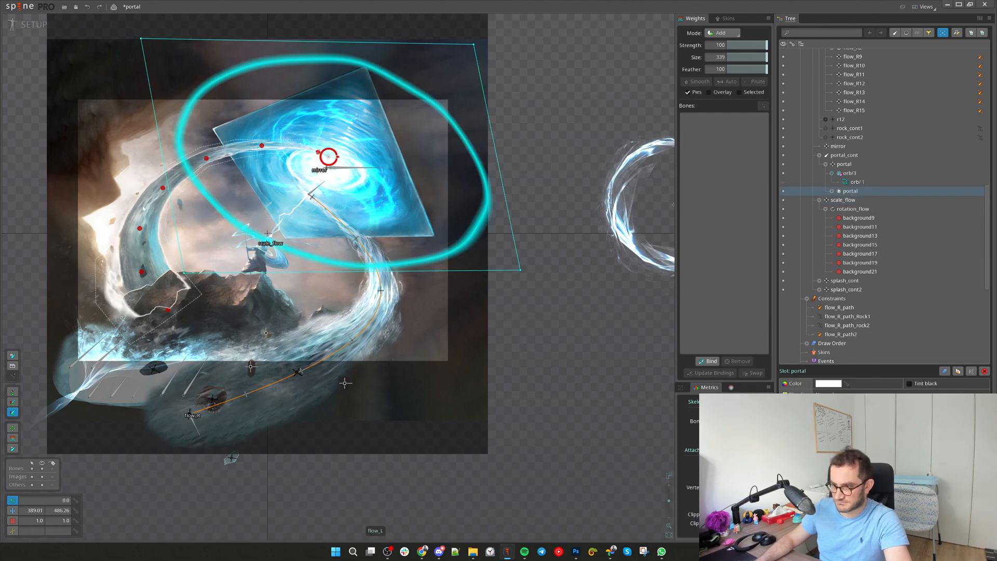
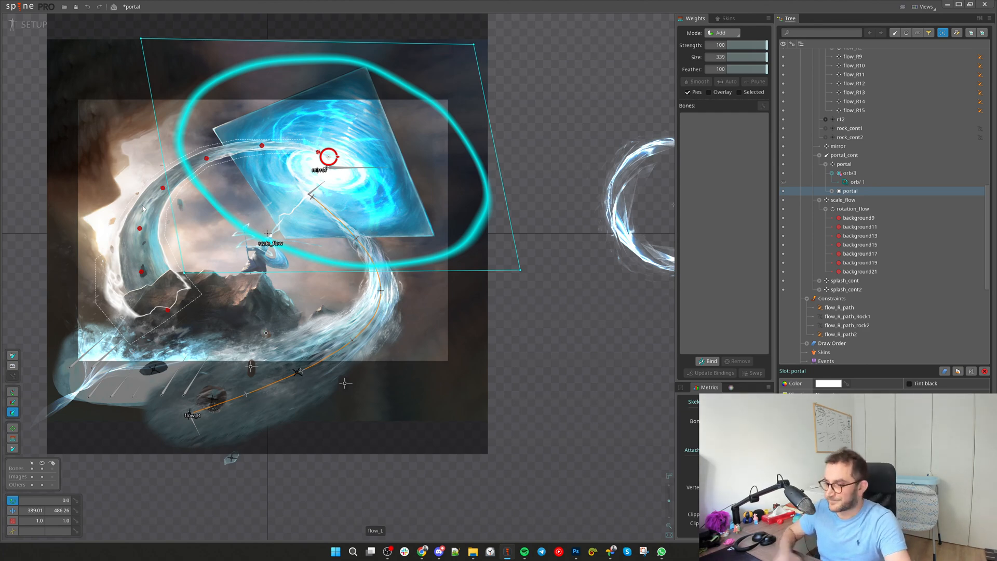
{"action": "mouse_move", "coordinate": [506, 351]}
{"action": "left_mouse_down"}
{"action": "mouse_move", "coordinate": [525, 335]}
{"action": "mouse_move", "coordinate": [525, 353]}
{"action": "left_mouse_up"}
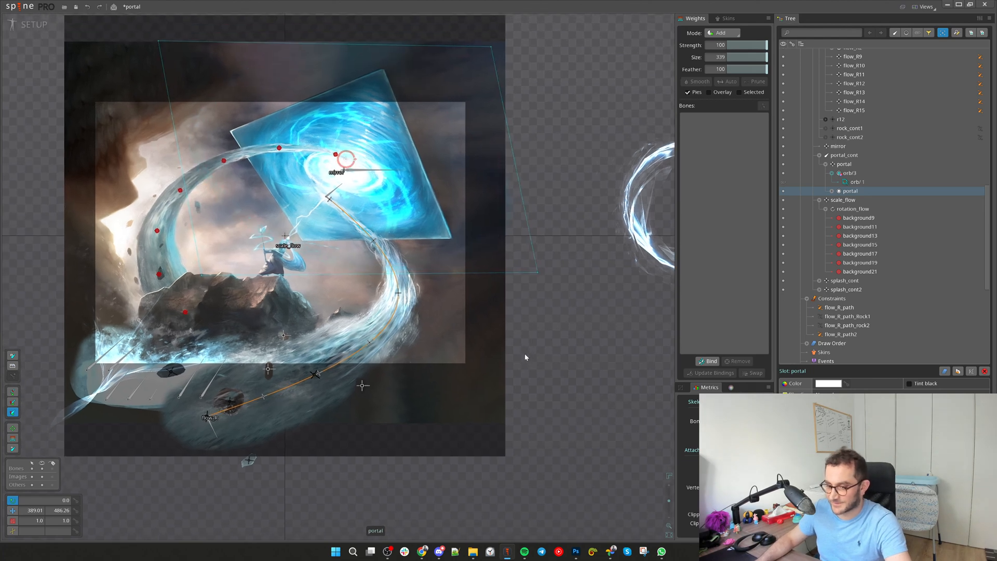
{"action": "left_click", "coordinate": [832, 191]}
{"action": "left_click_drag", "start_coordinate": [565, 409], "coordinate": [572, 419]}
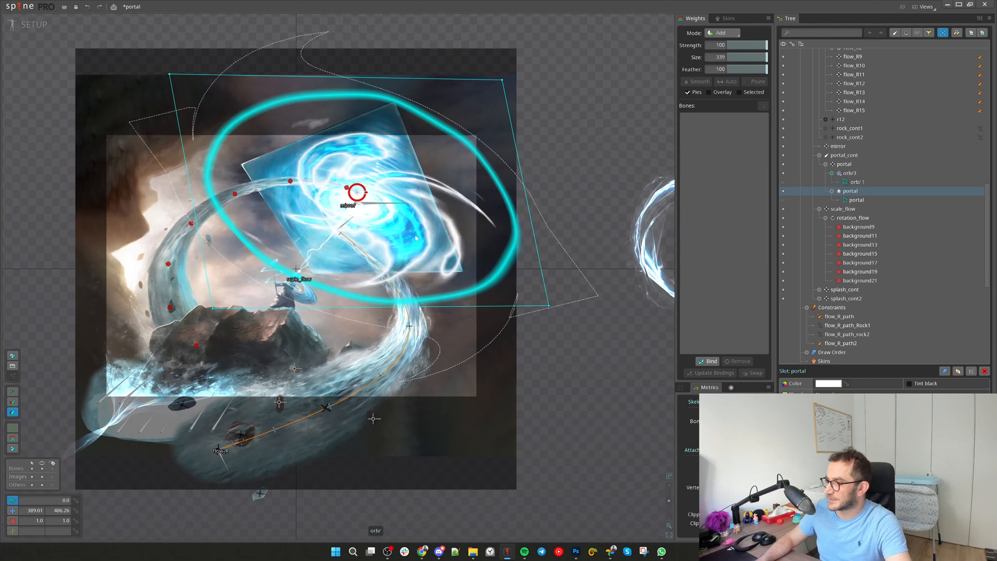
{"action": "left_click", "coordinate": [865, 200]}
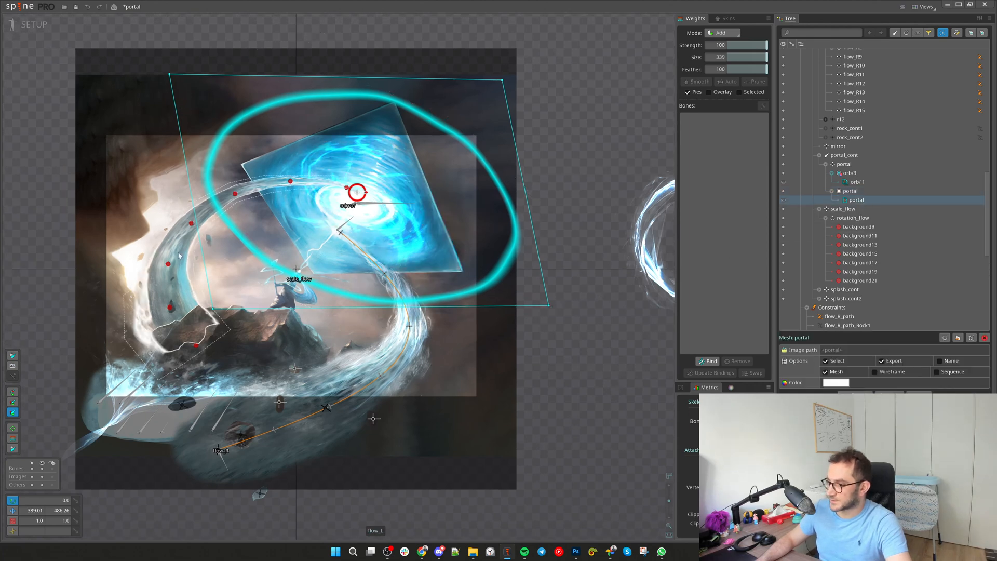
Reparent the flow_L slot from the background bone to rotation_flow
{"action": "left_click", "coordinate": [188, 280]}
{"action": "scroll", "coordinate": [869, 216], "scroll_direction": "up", "scroll_amount": 3}
{"action": "left_click", "coordinate": [848, 135]}
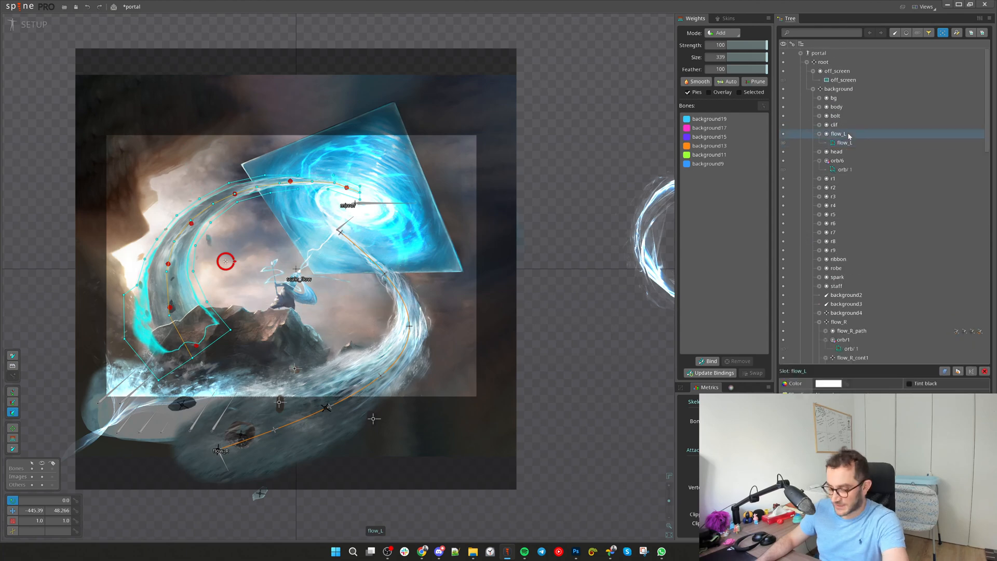
{"action": "key", "text": "p"}
{"action": "scroll", "coordinate": [259, 280], "scroll_direction": "up", "scroll_amount": 1}
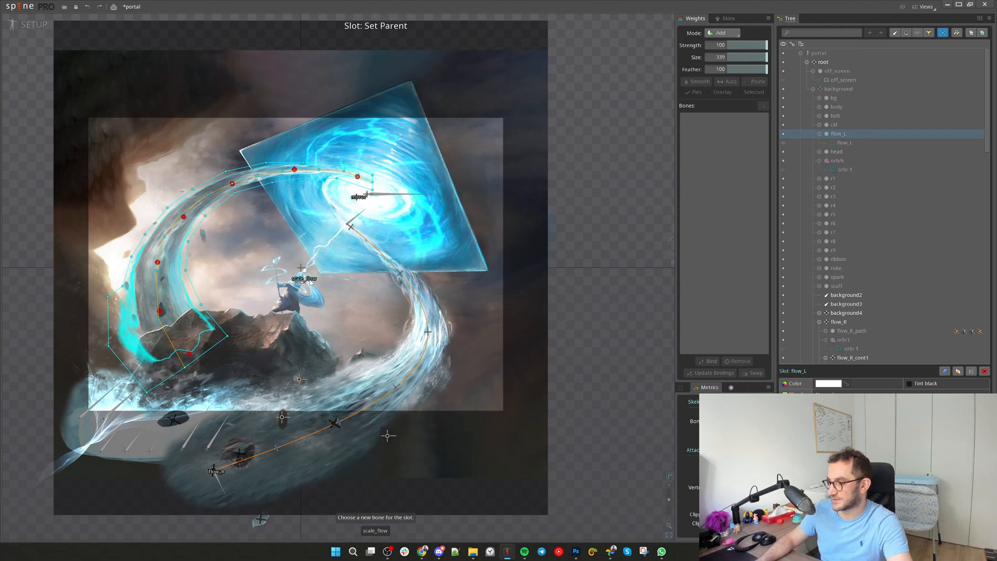
{"action": "scroll", "coordinate": [873, 246], "scroll_direction": "down", "scroll_amount": 8}
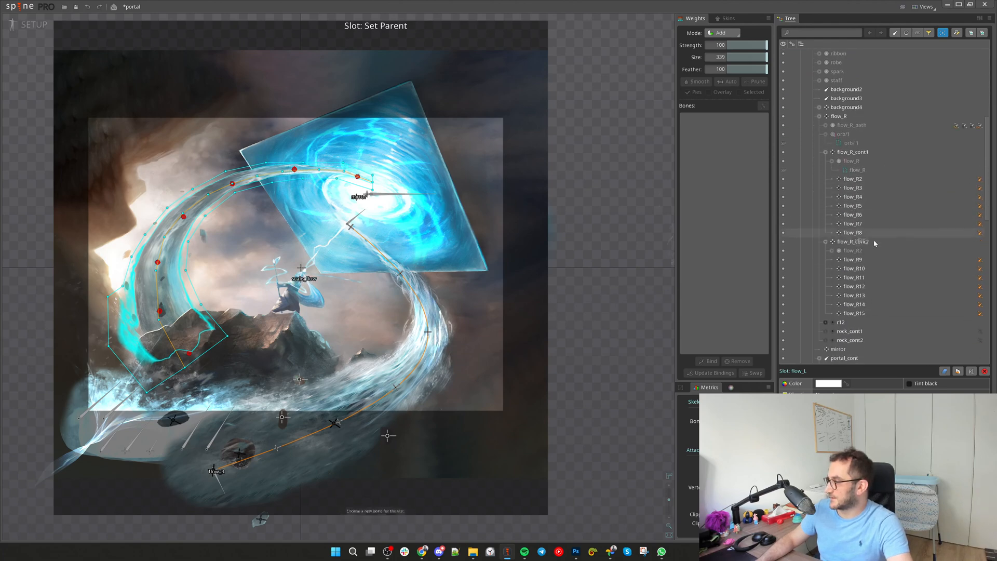
{"action": "scroll", "coordinate": [875, 236], "scroll_direction": "down", "scroll_amount": 1}
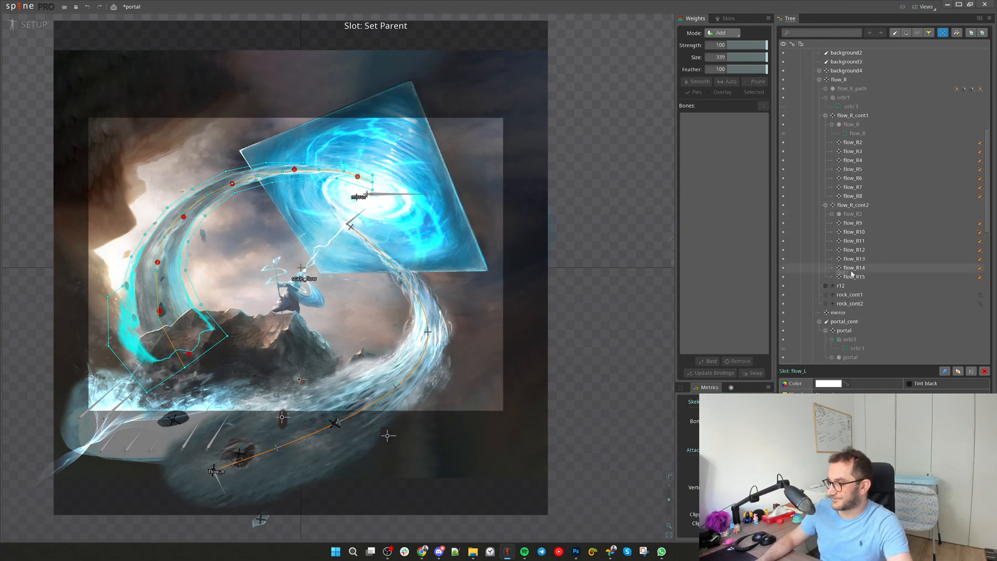
{"action": "scroll", "coordinate": [299, 296], "scroll_direction": "up", "scroll_amount": 8}
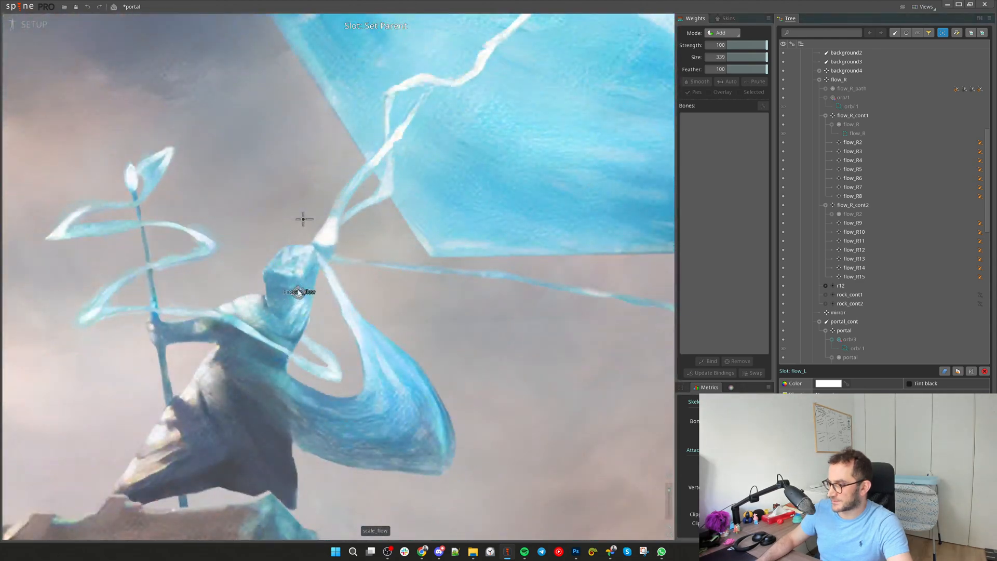
{"action": "left_click", "coordinate": [298, 292]}
{"action": "left_click_drag", "start_coordinate": [849, 316], "coordinate": [860, 333]}
{"action": "scroll", "coordinate": [503, 331], "scroll_direction": "down", "scroll_amount": 8}
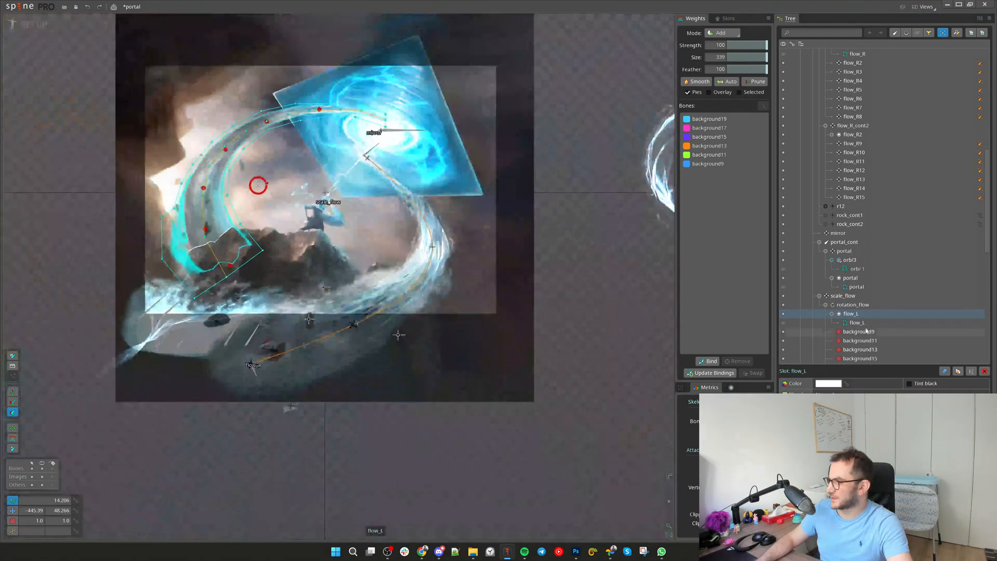
Try duplicating scale_flow together with its child bones and flow_L slot, and undo the duplication
{"action": "left_click", "coordinate": [844, 296]}
{"action": "left_click_drag", "start_coordinate": [616, 395], "coordinate": [597, 307]}
{"action": "key", "text": "ctrl+z"}
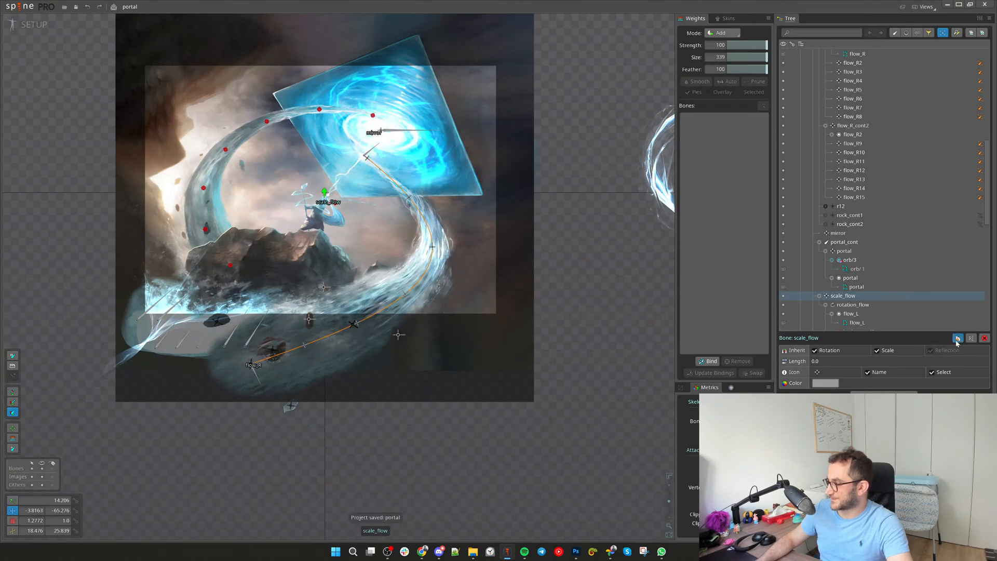
{"action": "left_click", "coordinate": [957, 339]}
{"action": "left_click", "coordinate": [497, 158]}
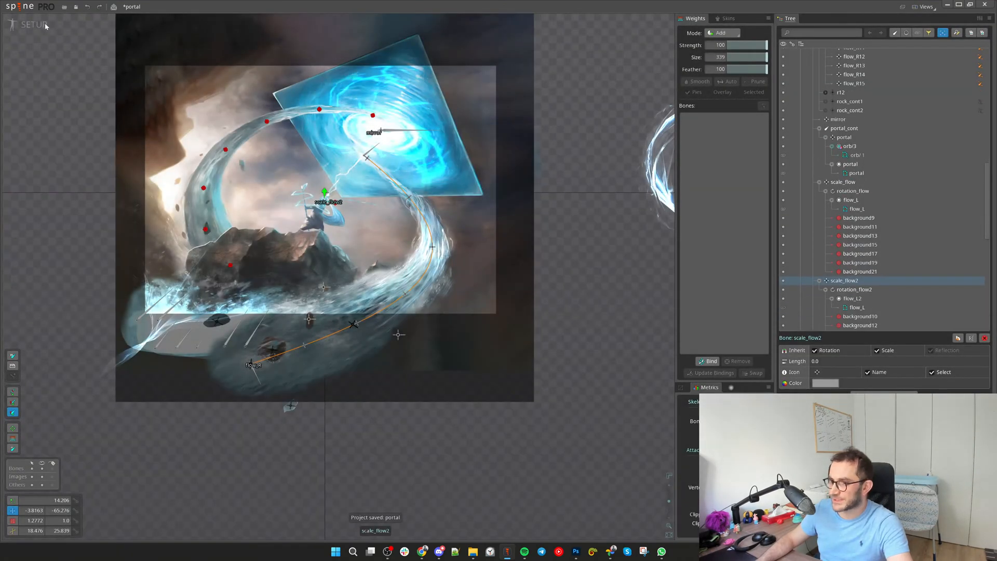
{"action": "key", "text": "ctrl+z"}
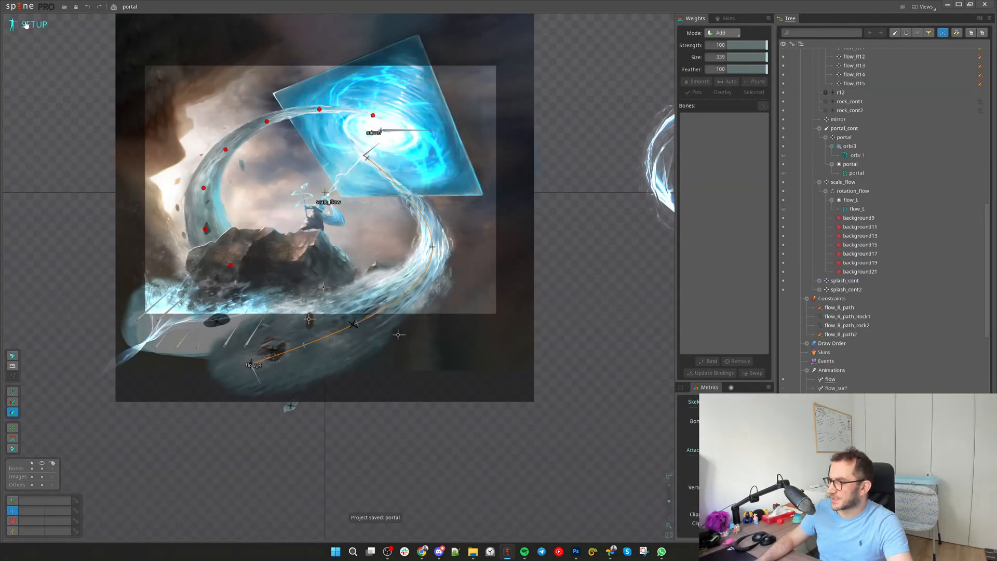
Save the project, switch to Animate mode and select the flow_L slot
{"action": "key", "text": "ctrl+s"}
{"action": "left_click", "coordinate": [207, 174]}
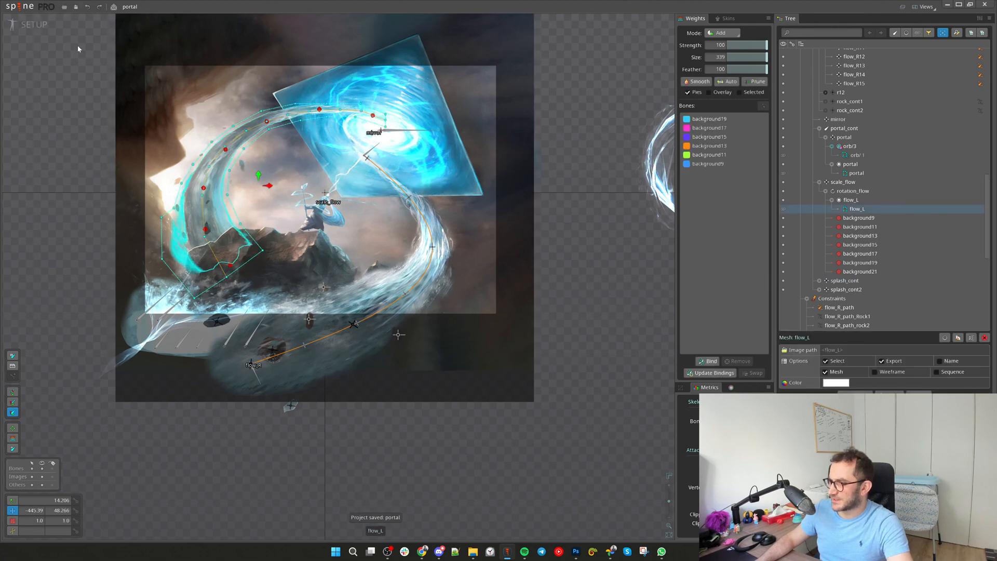
{"action": "left_click", "coordinate": [21, 18]}
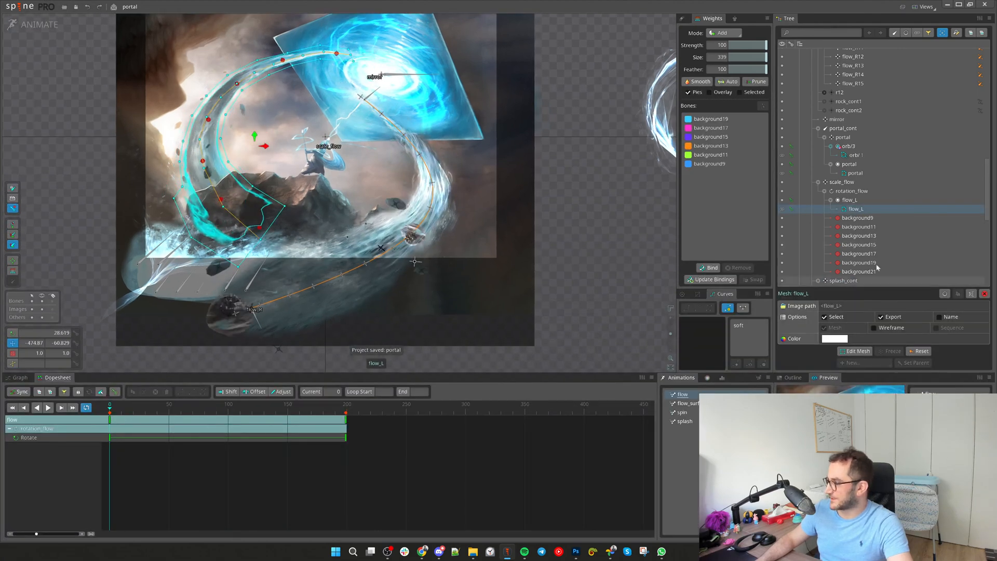
{"action": "left_click", "coordinate": [848, 201]}
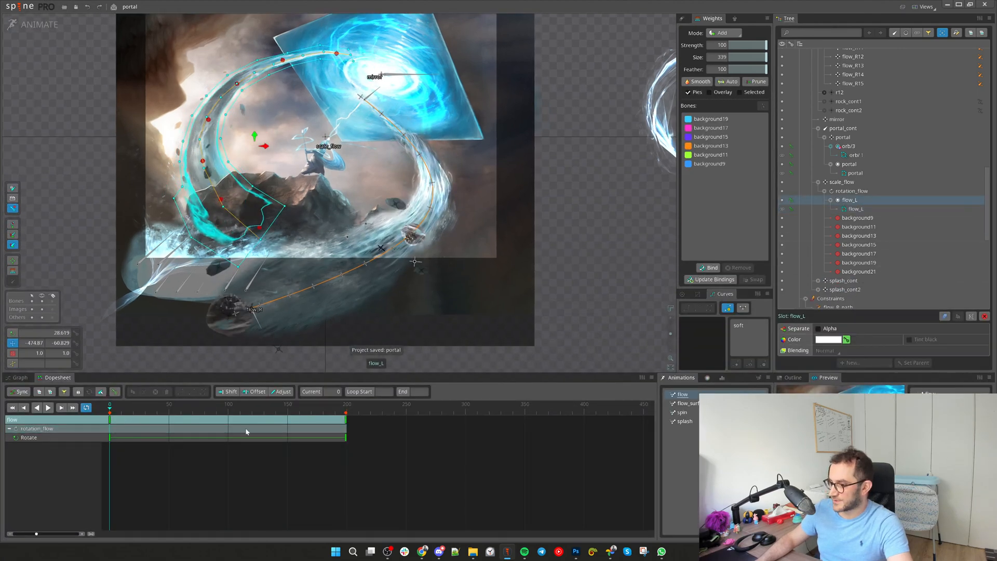
Key flow_L's colour to fade in from transparent at frame 0 to opaque at frame 27, and fade out from about frame 176 to 199
{"action": "left_click", "coordinate": [707, 379]}
{"action": "left_click_drag", "start_coordinate": [667, 423], "coordinate": [634, 556]}
{"action": "left_click_drag", "start_coordinate": [126, 411], "coordinate": [141, 409]}
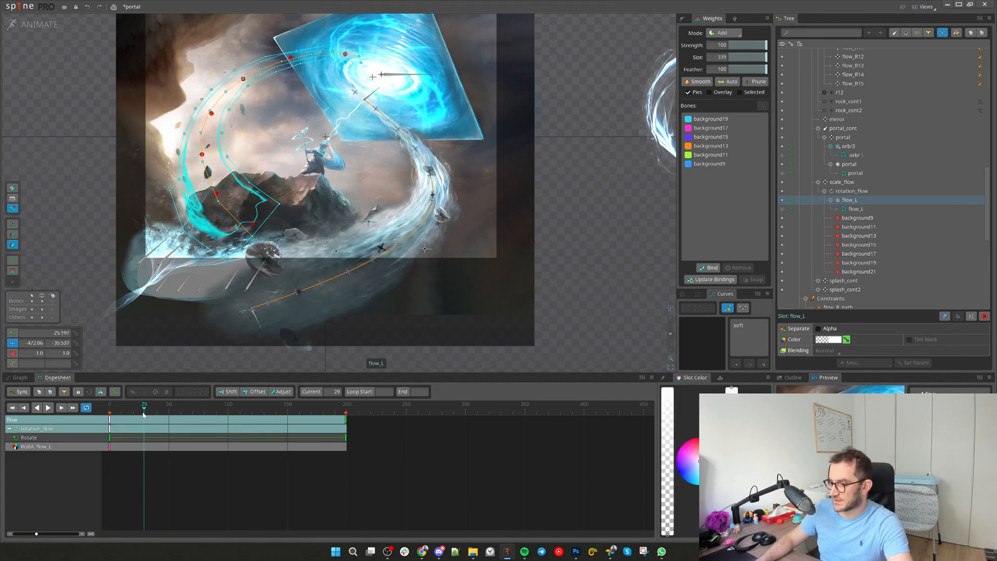
{"action": "left_click_drag", "start_coordinate": [670, 420], "coordinate": [665, 383]}
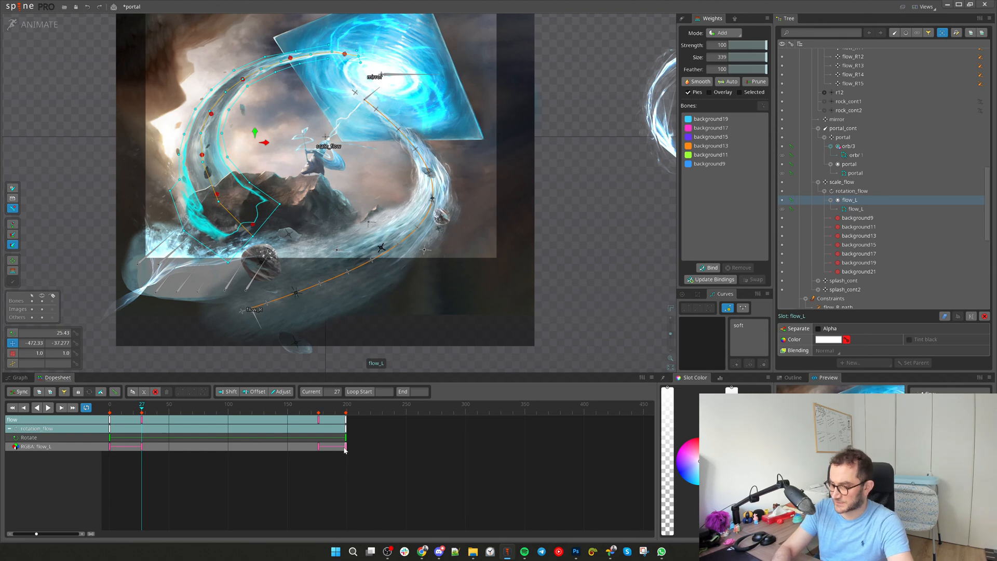
Turn on hotkey popups and preview flow_L's fade across the flow animation
{"action": "key", "text": "ctrl+shift+k"}
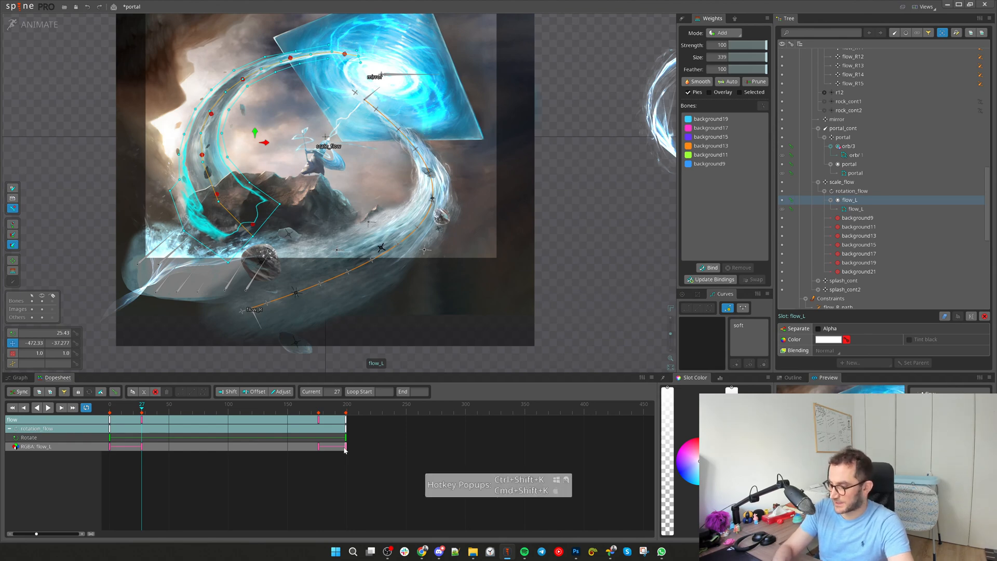
{"action": "left_click_drag", "start_coordinate": [602, 314], "coordinate": [589, 293]}
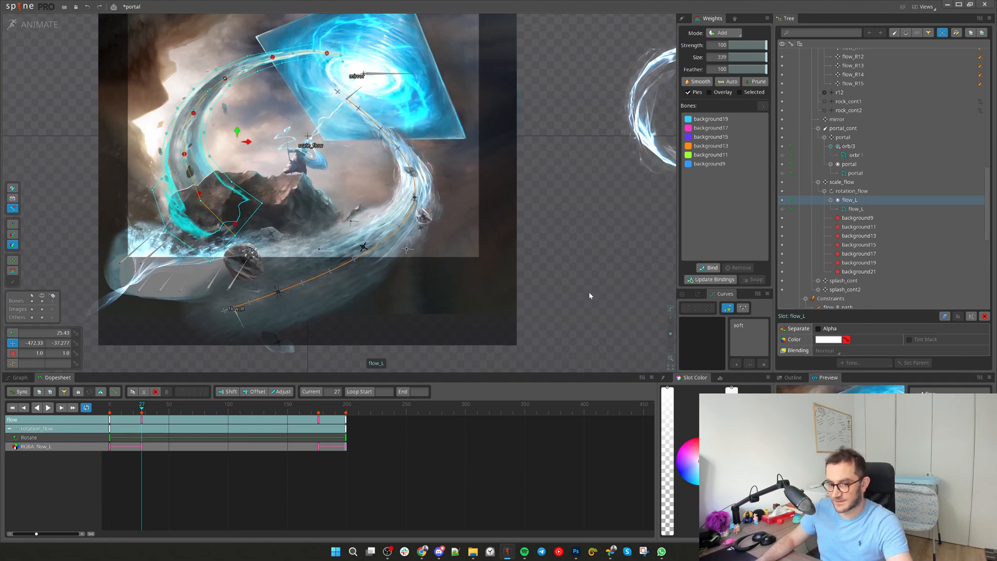
{"action": "left_click_drag", "start_coordinate": [113, 409], "coordinate": [358, 424]}
{"action": "key", "text": "d"}
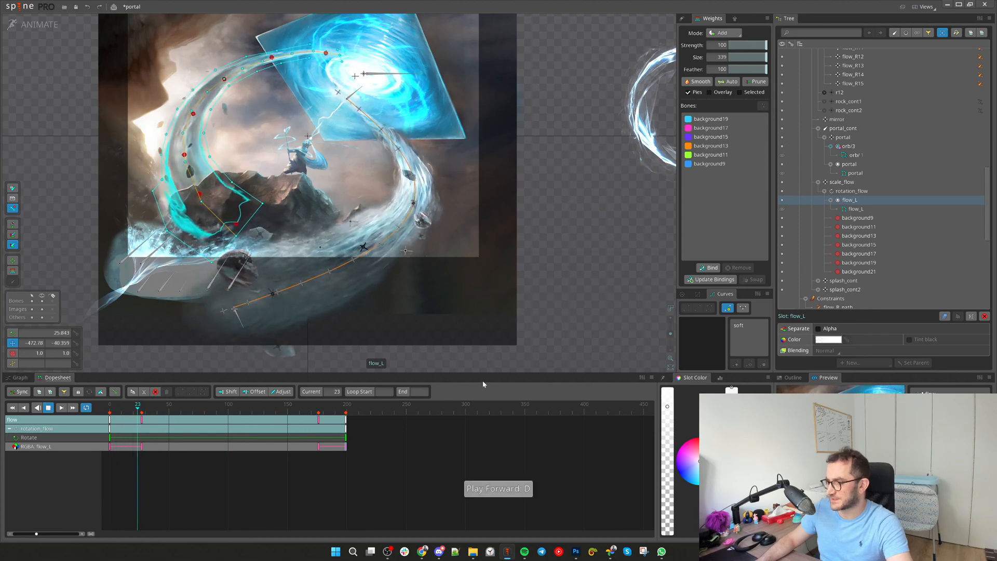
Save the project, return to Setup mode and duplicate scale_flow with its child bones and slot
{"action": "key", "text": "ctrl+s"}
{"action": "left_click", "coordinate": [37, 25]}
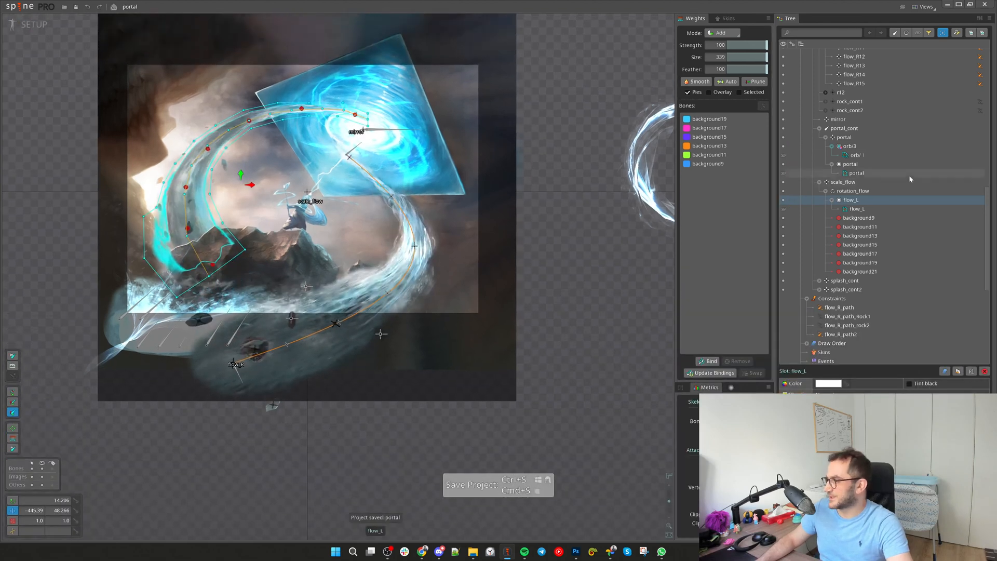
{"action": "double_click", "coordinate": [843, 182]}
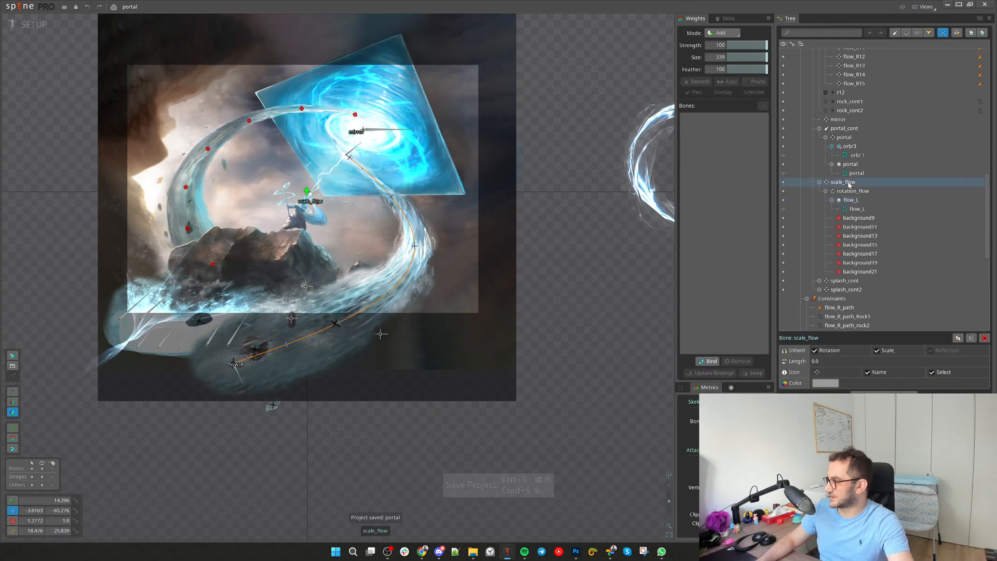
{"action": "left_click", "coordinate": [958, 338]}
{"action": "left_click", "coordinate": [496, 159]}
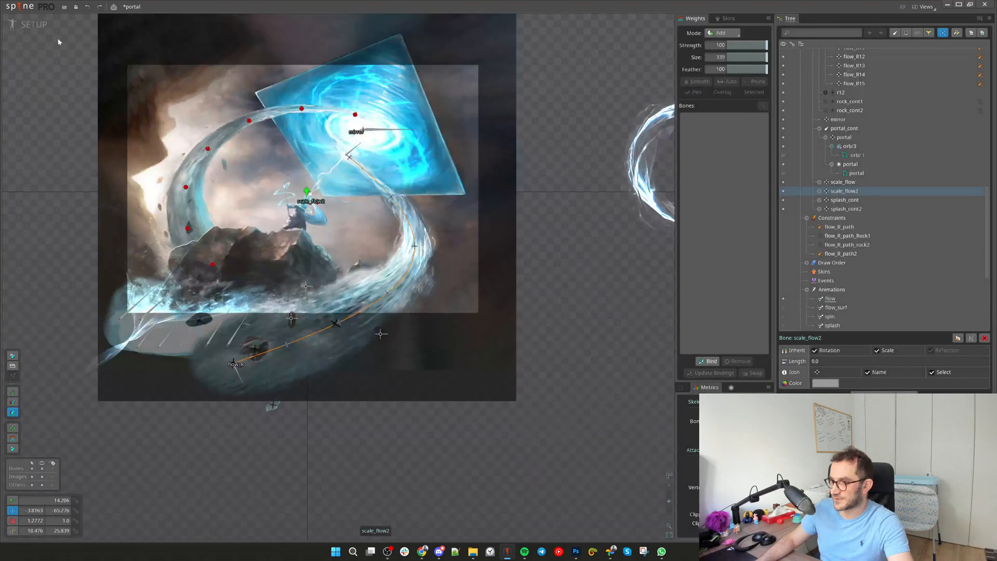
In Animate mode, expand scale_flow2 and select both rotation_flow2 and the flow_L2 slot to show their keys
{"action": "left_click", "coordinate": [36, 25]}
{"action": "left_click_drag", "start_coordinate": [118, 410], "coordinate": [187, 421]}
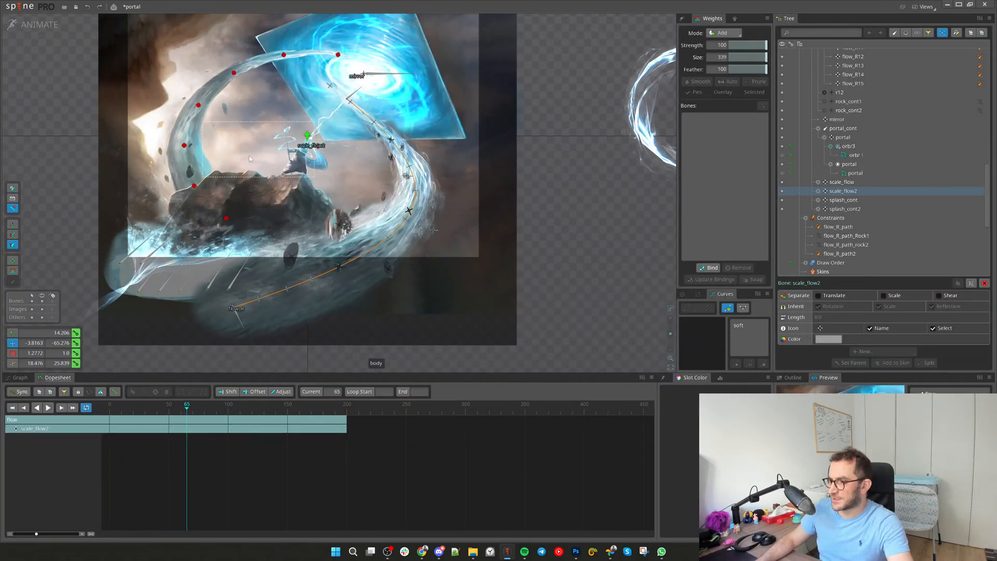
{"action": "left_click", "coordinate": [817, 191]}
{"action": "scroll", "coordinate": [882, 177], "scroll_direction": "down", "scroll_amount": 1}
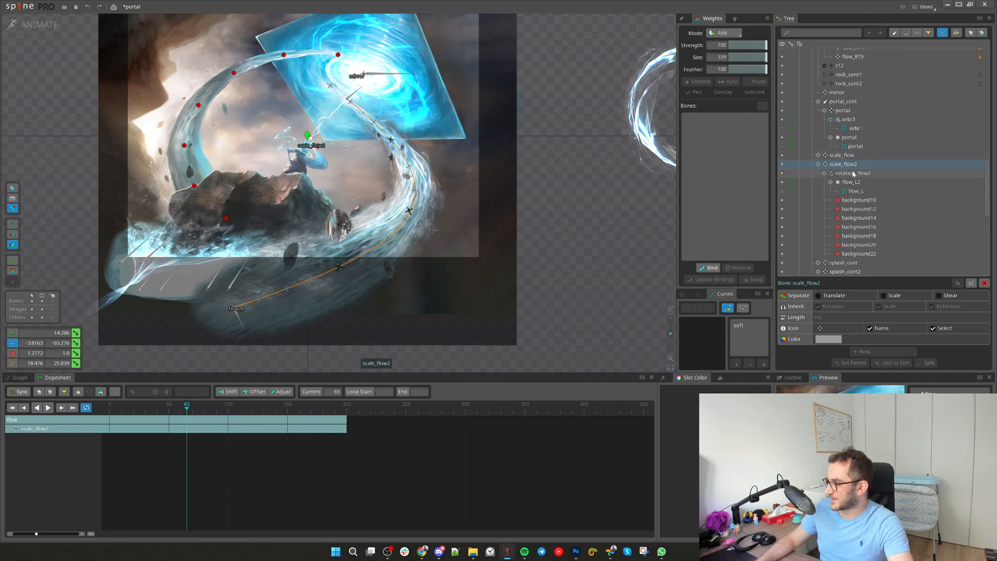
{"action": "left_click", "coordinate": [853, 174], "text": "ctrl"}
{"action": "left_click", "coordinate": [855, 175]}
{"action": "left_click", "coordinate": [857, 183], "text": "ctrl"}
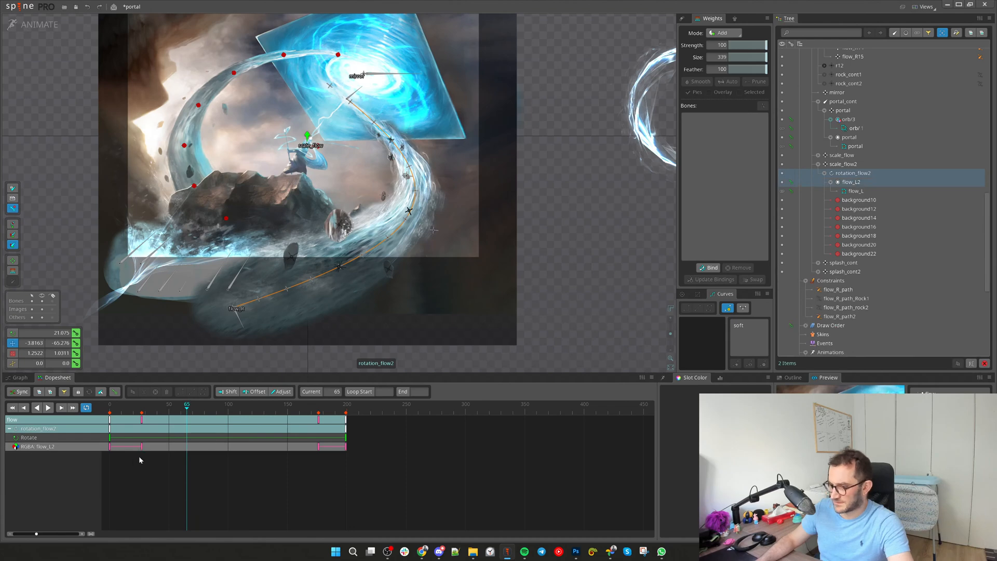
Copy rotation_flow2's rotation key from frame 0 and paste it at frame 200
{"action": "scroll", "coordinate": [355, 413], "scroll_direction": "up", "scroll_amount": 3}
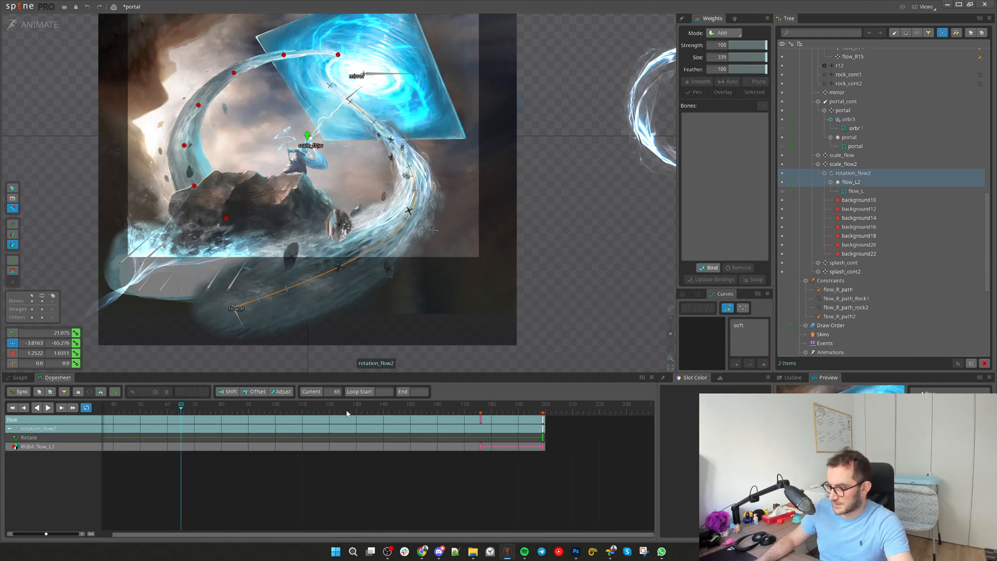
{"action": "left_click", "coordinate": [110, 428]}
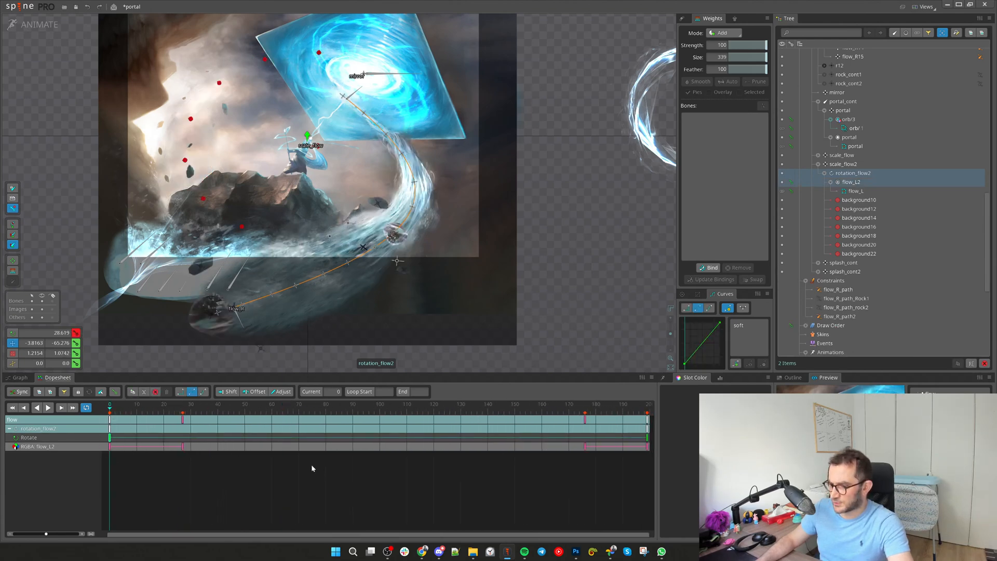
{"action": "key", "text": "ctrl+c"}
{"action": "scroll", "coordinate": [333, 412], "scroll_direction": "up", "scroll_amount": 5}
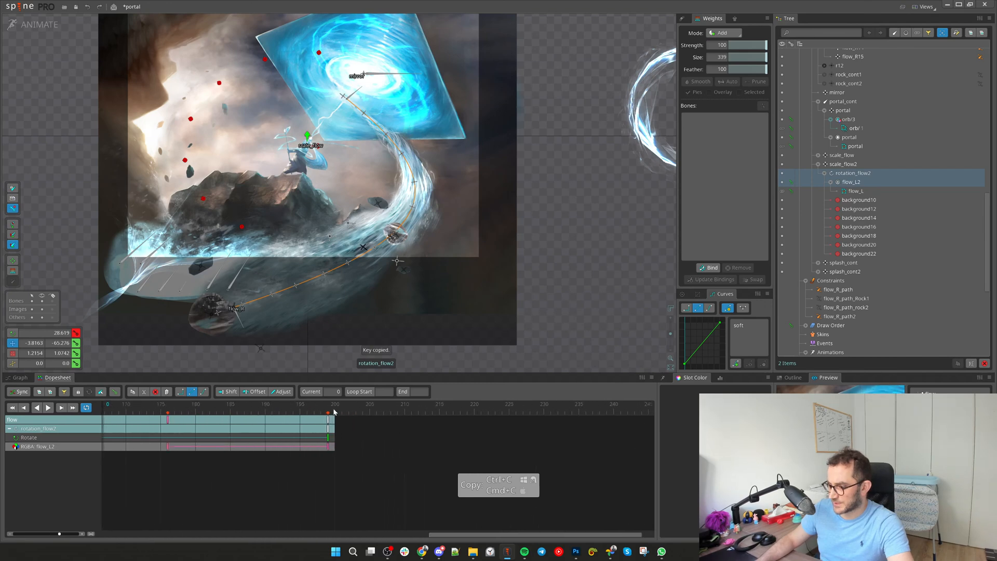
{"action": "left_click", "coordinate": [333, 411]}
{"action": "key", "text": "ctrl+v"}
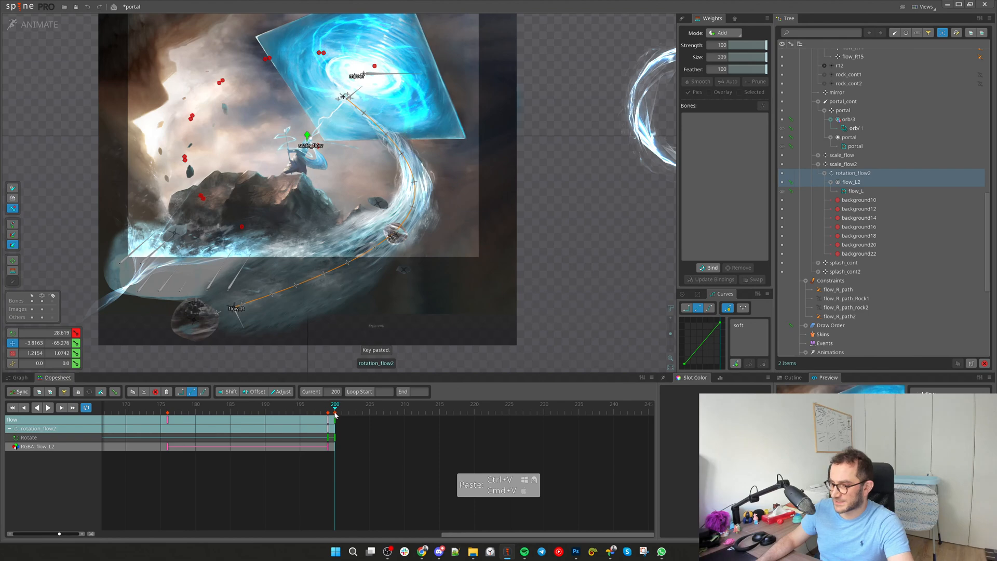
Make rotation_flow2's rotation key at frame 199 stepped and move flow_L2's final fade key to frame 200
{"action": "left_click", "coordinate": [329, 411]}
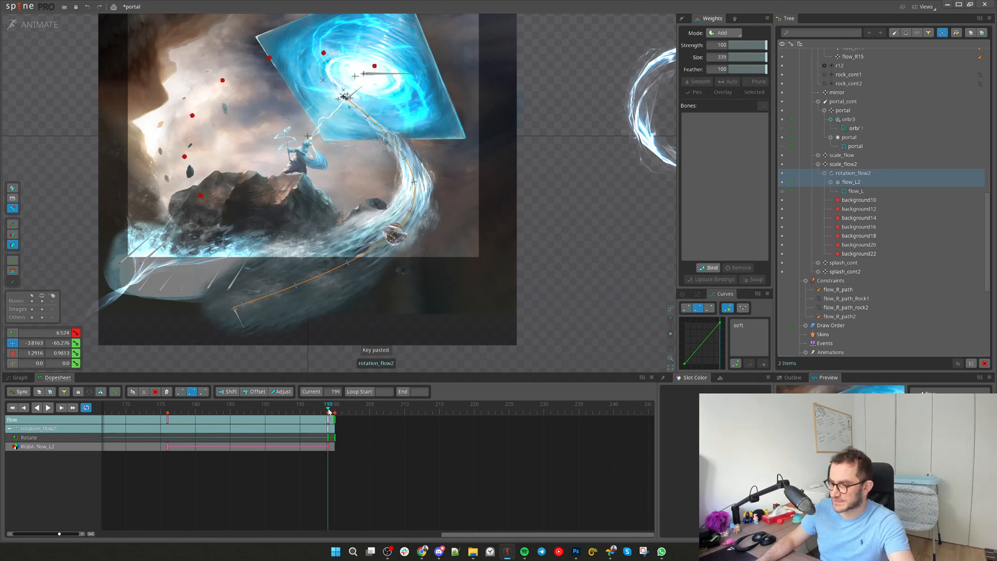
{"action": "mouse_move", "coordinate": [334, 412]}
{"action": "left_mouse_down"}
{"action": "mouse_move", "coordinate": [244, 413]}
{"action": "mouse_move", "coordinate": [326, 419]}
{"action": "mouse_move", "coordinate": [327, 410]}
{"action": "left_mouse_up"}
{"action": "left_click", "coordinate": [328, 437]}
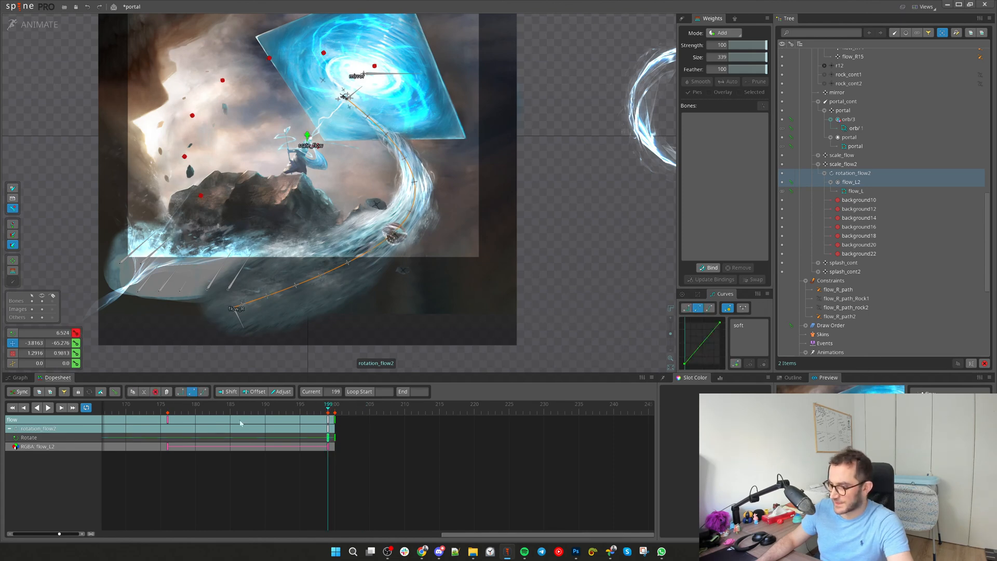
{"action": "left_click", "coordinate": [334, 412]}
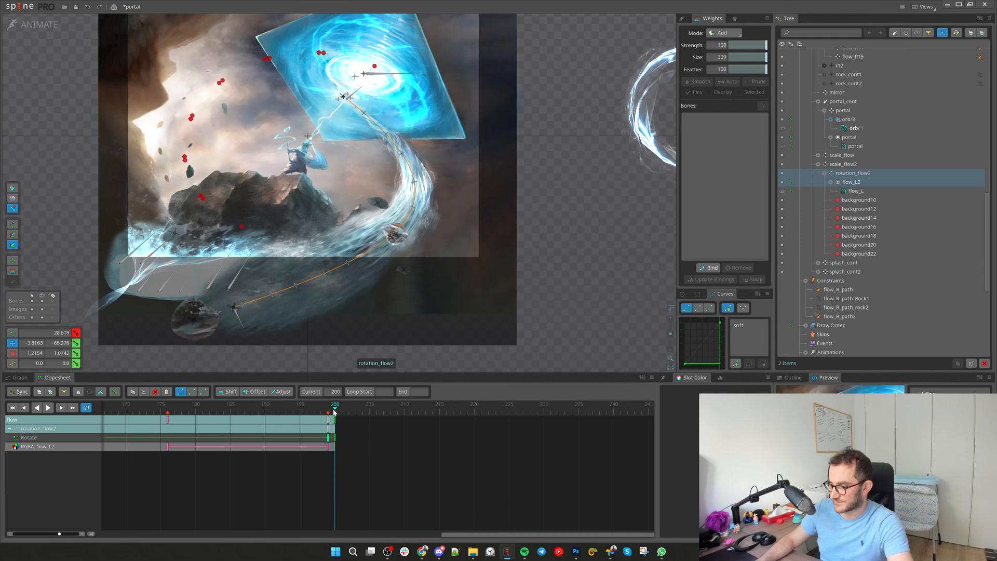
{"action": "left_click", "coordinate": [335, 444]}
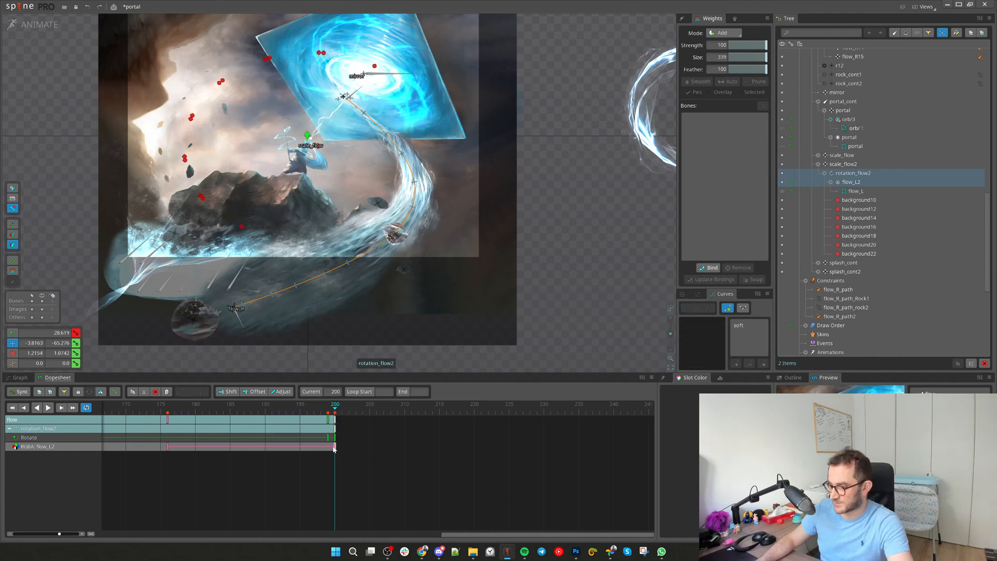
Select all rotation_flow2 and flow_L2 keys from frame 0 to 200 and preview the flow animation
{"action": "scroll", "coordinate": [227, 412], "scroll_direction": "down", "scroll_amount": 5}
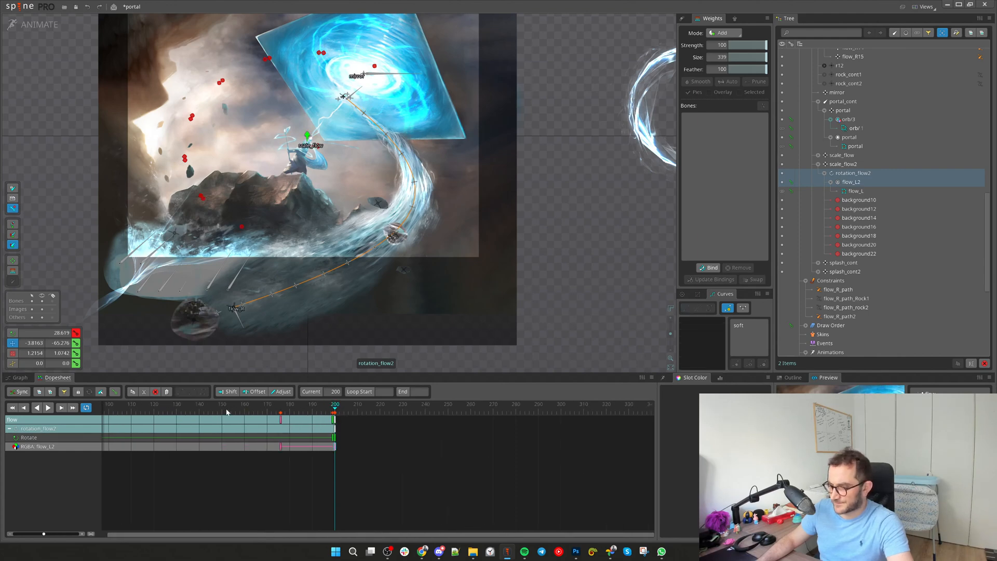
{"action": "left_click", "coordinate": [106, 417]}
{"action": "left_click_drag", "start_coordinate": [106, 417], "coordinate": [289, 421]}
{"action": "key", "text": "d"}
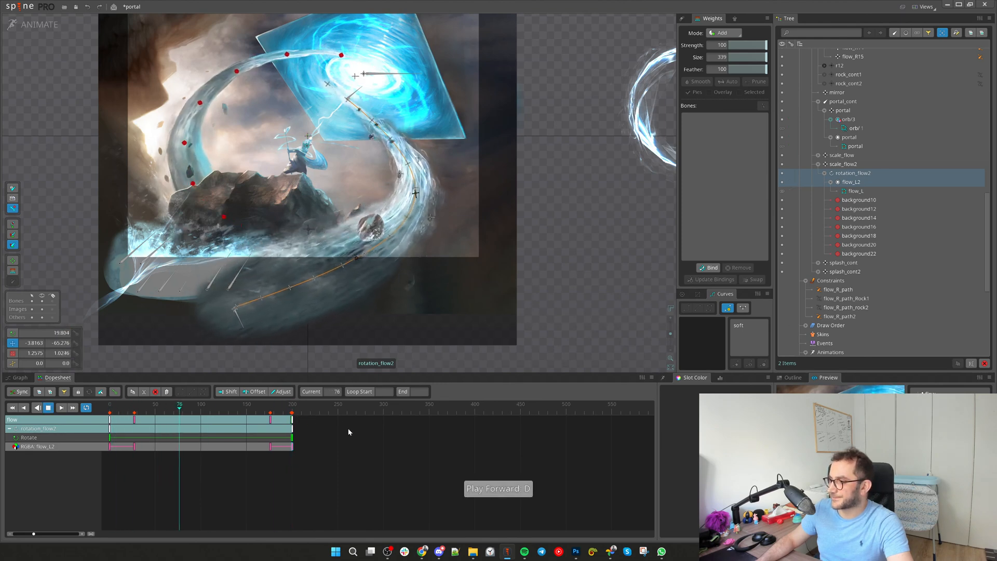
{"action": "key", "text": "d"}
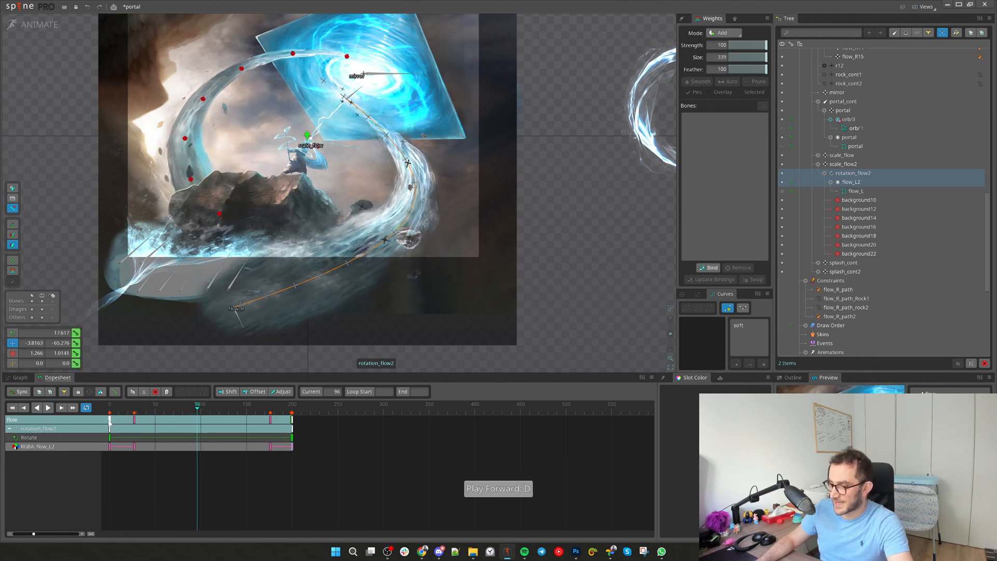
Offset the selected keys by about 98 frames within the loop, preview it and adjust flow_L2's two fade keys around the offset point
{"action": "left_click_drag", "start_coordinate": [110, 423], "coordinate": [202, 428]}
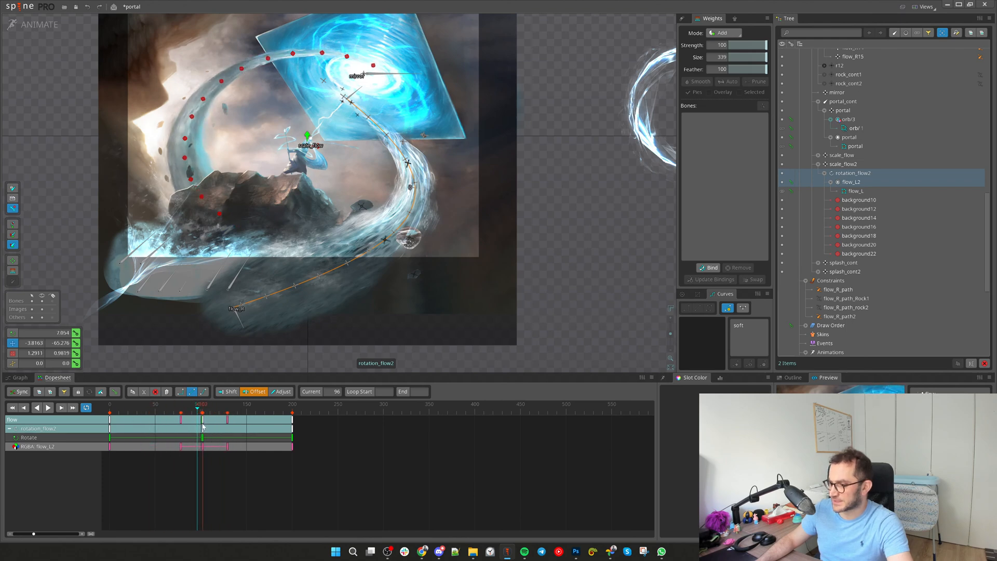
{"action": "left_click", "coordinate": [190, 462]}
{"action": "key", "text": "d"}
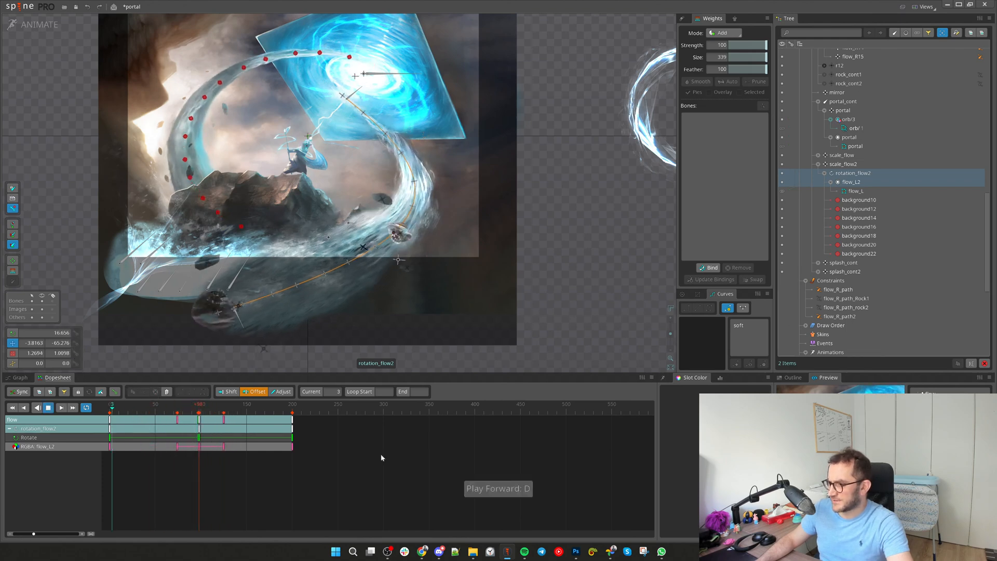
{"action": "left_click", "coordinate": [179, 448]}
{"action": "left_click_drag", "start_coordinate": [223, 447], "coordinate": [227, 448]}
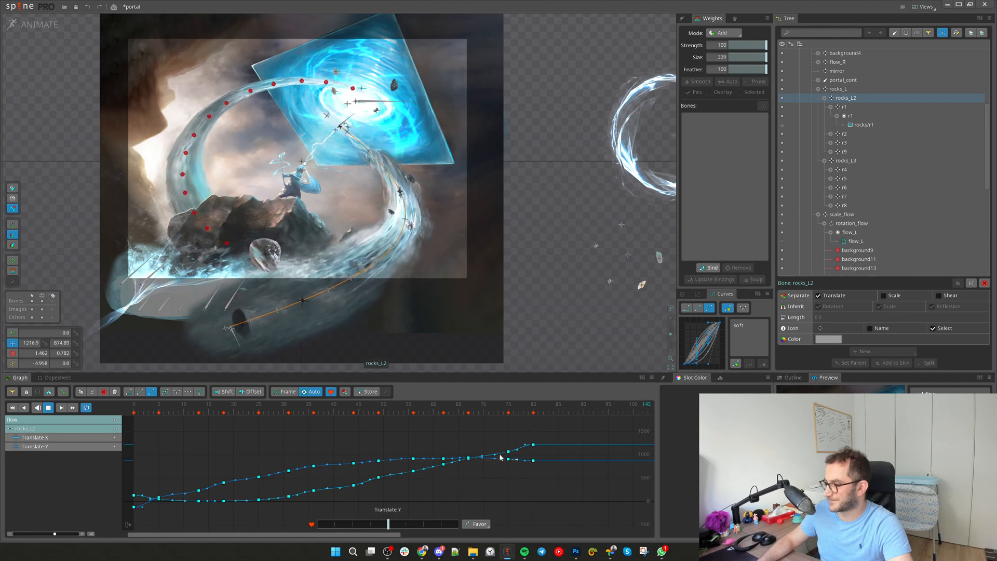
Play the flow animation and examine how both left flow copies, the rocks and the right flow move together
{"action": "left_click", "coordinate": [462, 434]}
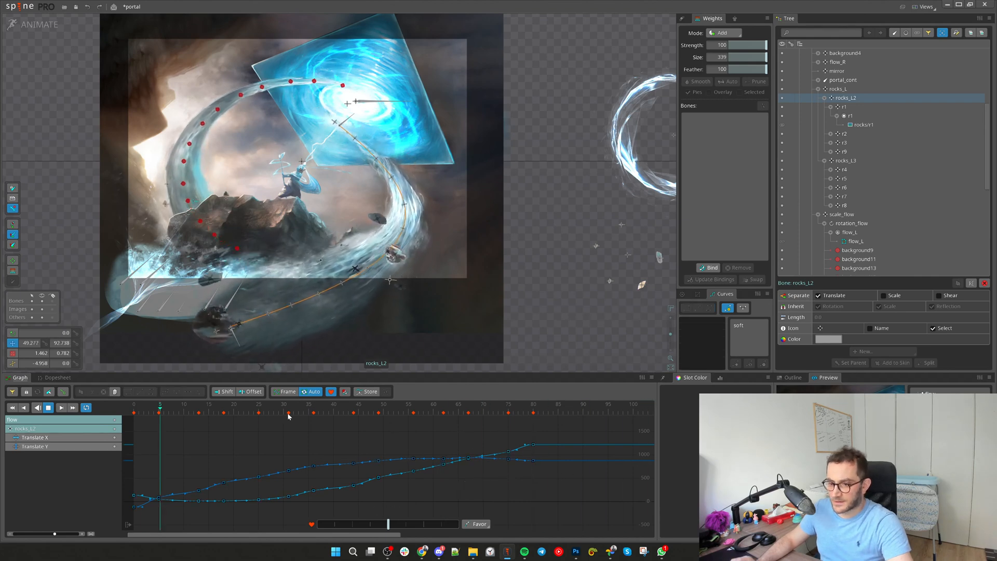
{"action": "scroll", "coordinate": [507, 344], "scroll_direction": "down", "scroll_amount": 3}
{"action": "scroll", "coordinate": [376, 245], "scroll_direction": "up", "scroll_amount": 3}
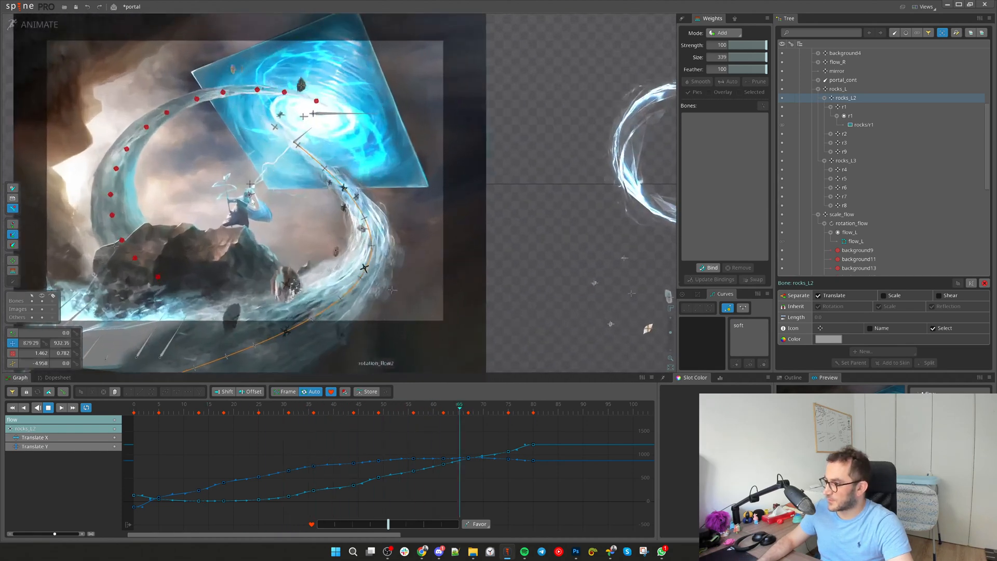
{"action": "left_click_drag", "start_coordinate": [125, 196], "coordinate": [217, 227]}
{"action": "scroll", "coordinate": [254, 201], "scroll_direction": "down", "scroll_amount": 1}
{"action": "scroll", "coordinate": [254, 201], "scroll_direction": "down", "scroll_amount": 1}
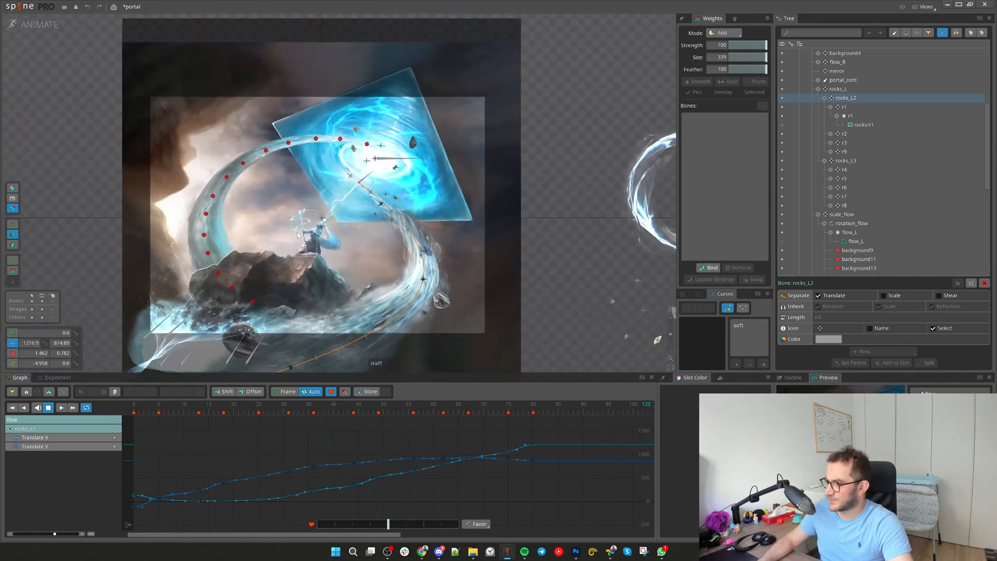
{"action": "left_click_drag", "start_coordinate": [556, 263], "coordinate": [498, 239]}
{"action": "scroll", "coordinate": [228, 196], "scroll_direction": "up", "scroll_amount": 3}
{"action": "scroll", "coordinate": [539, 193], "scroll_direction": "down", "scroll_amount": 1}
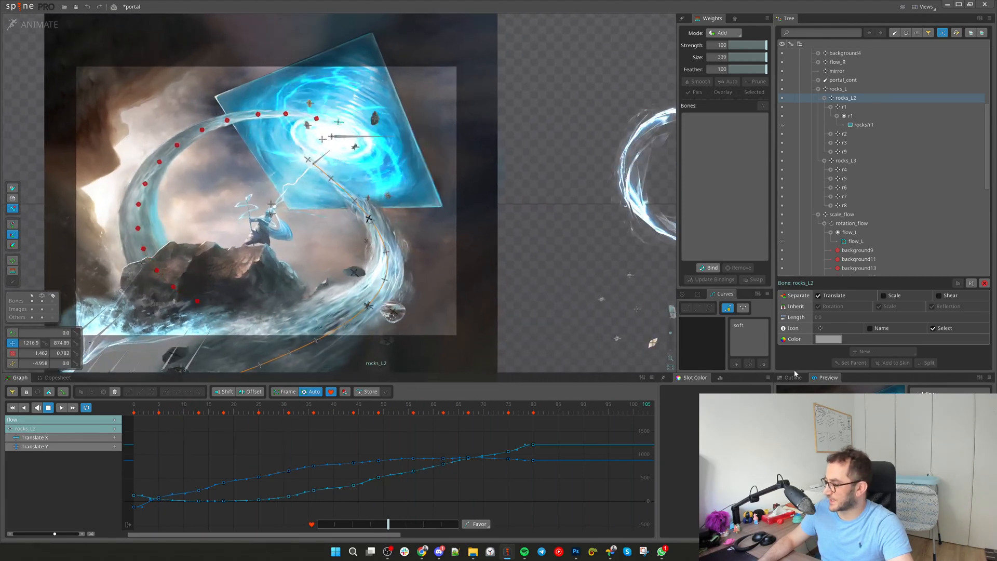
{"action": "left_click_drag", "start_coordinate": [500, 295], "coordinate": [524, 280]}
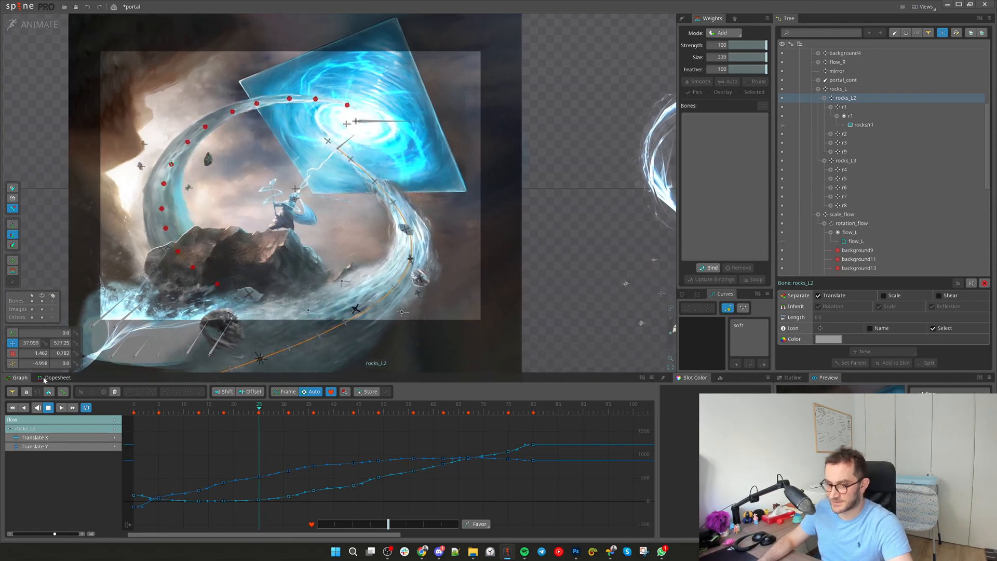
{"action": "left_click", "coordinate": [125, 414]}
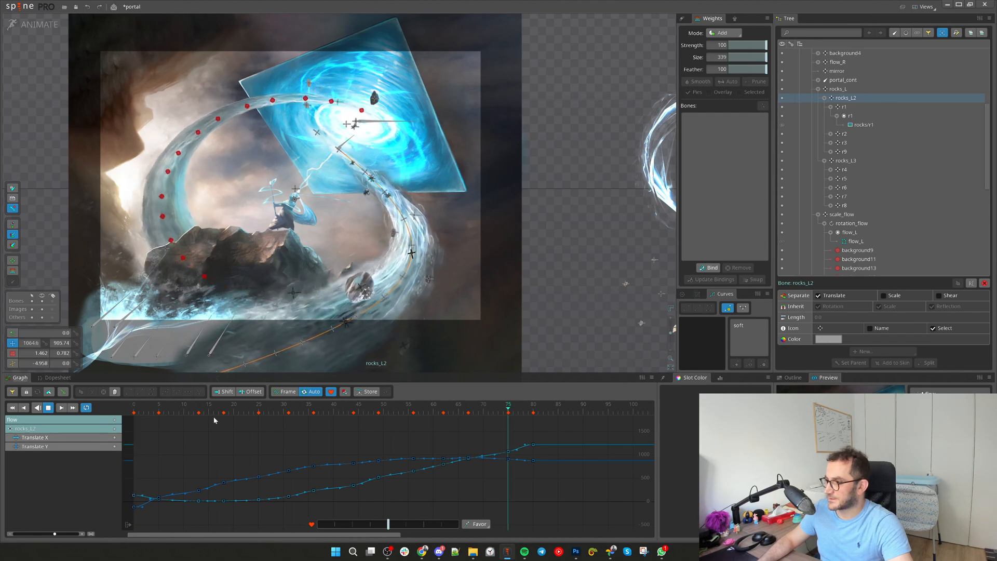
{"action": "key", "text": "d"}
{"action": "left_click", "coordinate": [130, 413]}
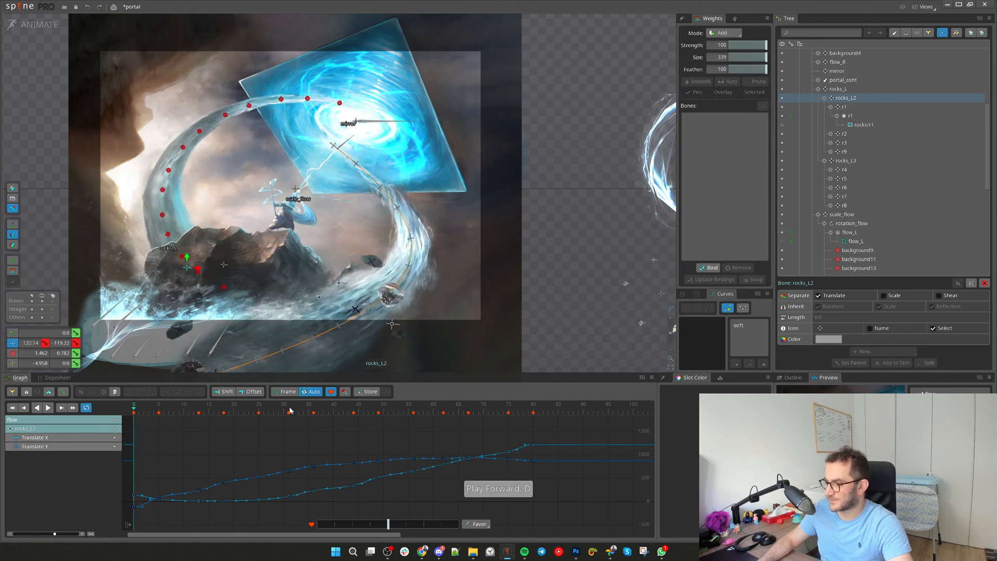
{"action": "scroll", "coordinate": [543, 339], "scroll_direction": "down", "scroll_amount": 1}
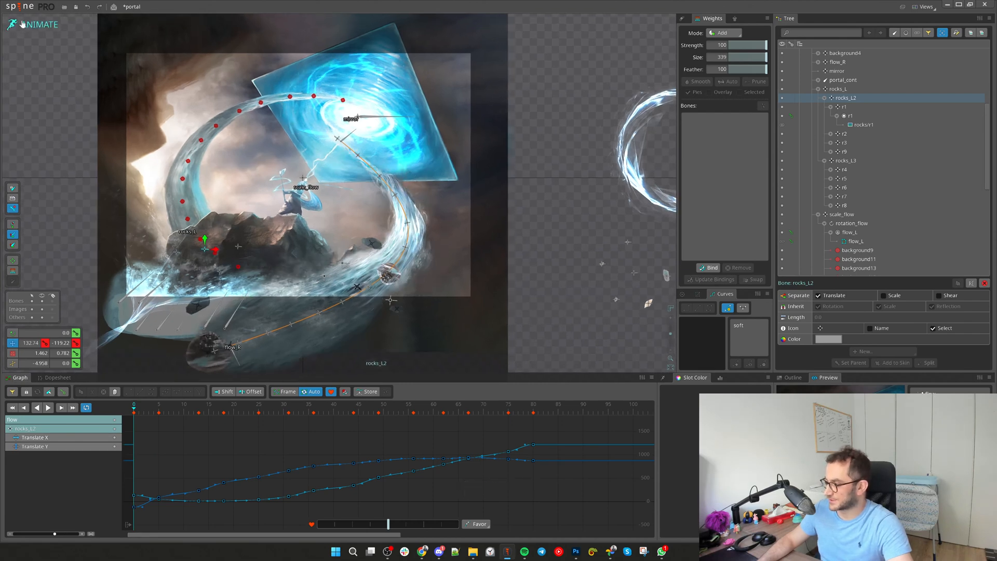
{"action": "scroll", "coordinate": [275, 250], "scroll_direction": "up", "scroll_amount": 2}
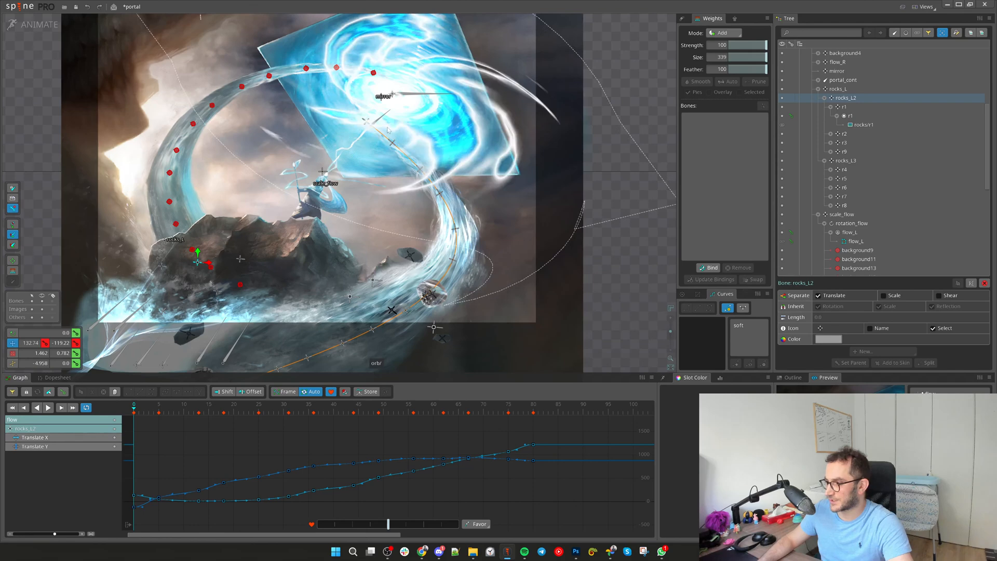
{"action": "scroll", "coordinate": [439, 231], "scroll_direction": "down", "scroll_amount": 1}
{"action": "left_click_drag", "start_coordinate": [440, 233], "coordinate": [334, 217]}
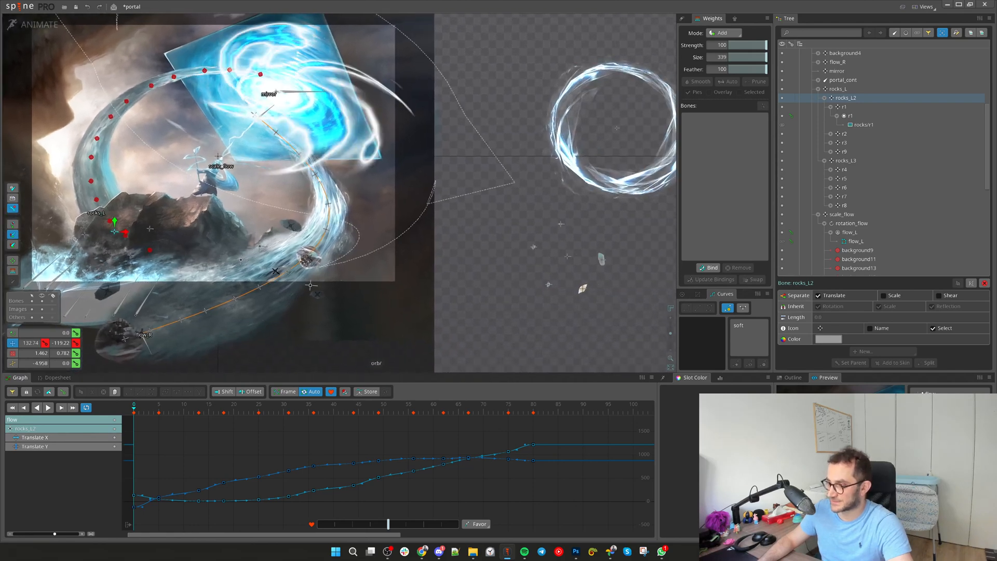
{"action": "left_click_drag", "start_coordinate": [178, 323], "coordinate": [246, 329]}
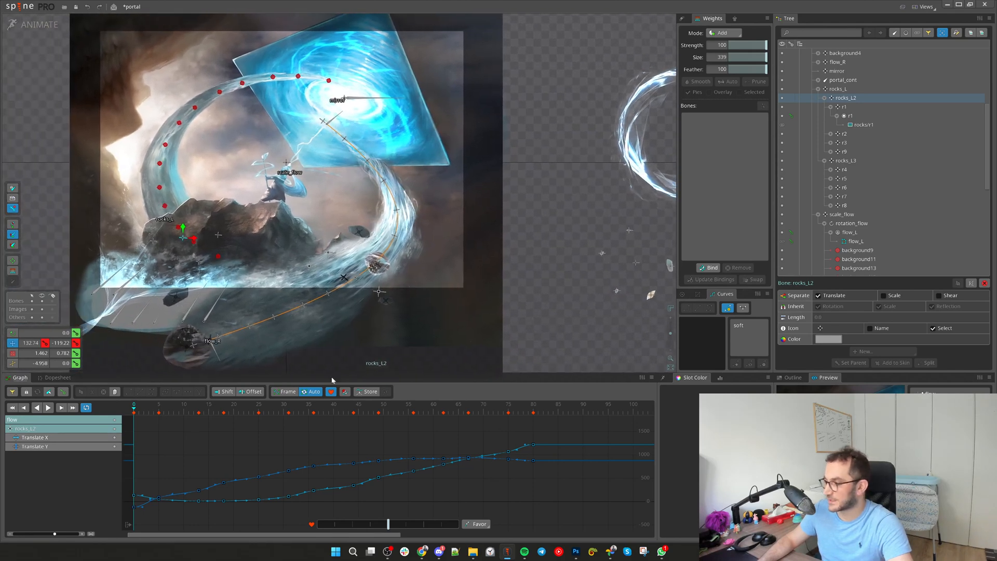
{"action": "left_click_drag", "start_coordinate": [545, 279], "coordinate": [565, 289]}
{"action": "scroll", "coordinate": [237, 228], "scroll_direction": "up", "scroll_amount": 2}
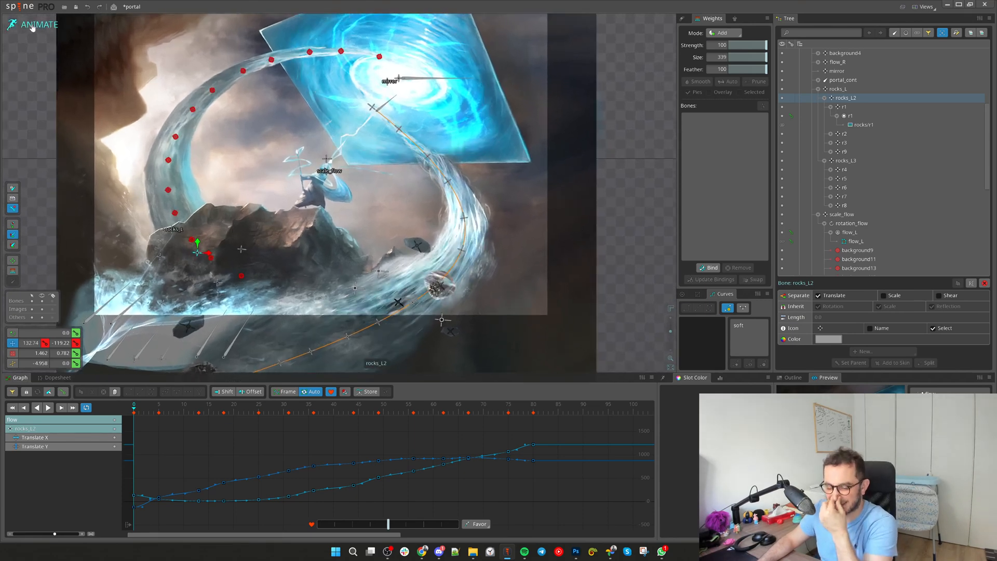
Return to Setup mode and inspect the mage's staff and robe attachments
{"action": "scroll", "coordinate": [304, 195], "scroll_direction": "up", "scroll_amount": 2}
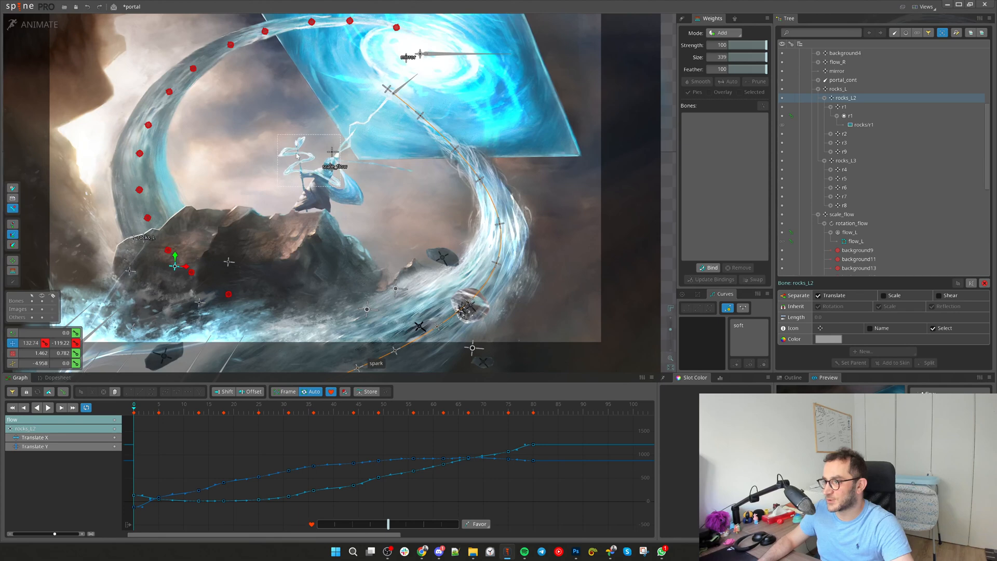
{"action": "scroll", "coordinate": [282, 264], "scroll_direction": "down", "scroll_amount": 2}
{"action": "left_click_drag", "start_coordinate": [282, 265], "coordinate": [254, 292]}
{"action": "scroll", "coordinate": [318, 234], "scroll_direction": "up", "scroll_amount": 2}
{"action": "left_click", "coordinate": [37, 25]}
{"action": "scroll", "coordinate": [365, 279], "scroll_direction": "up", "scroll_amount": 2}
{"action": "key", "text": "space"}
{"action": "left_click", "coordinate": [286, 285]}
{"action": "key", "text": "space"}
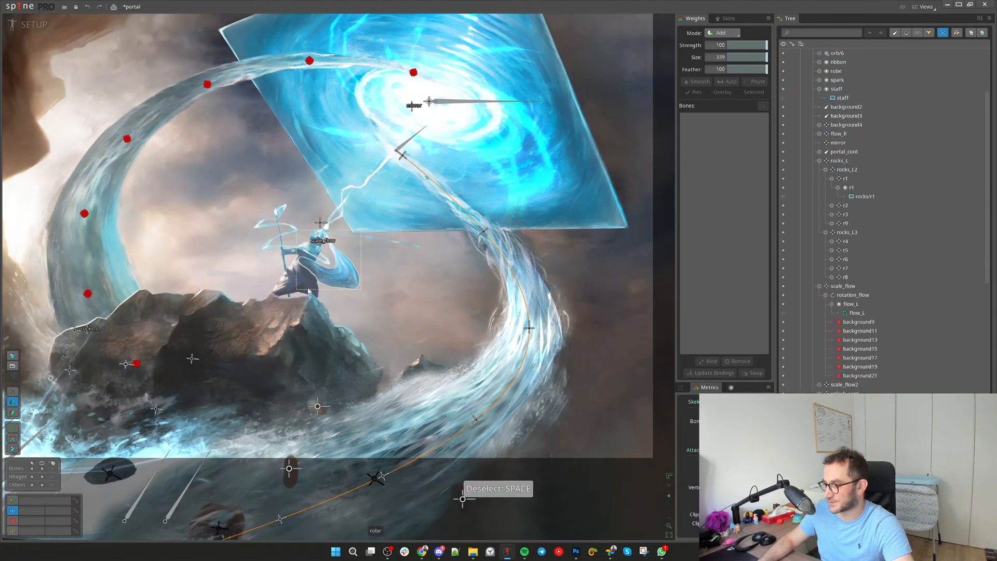
{"action": "left_click", "coordinate": [319, 267]}
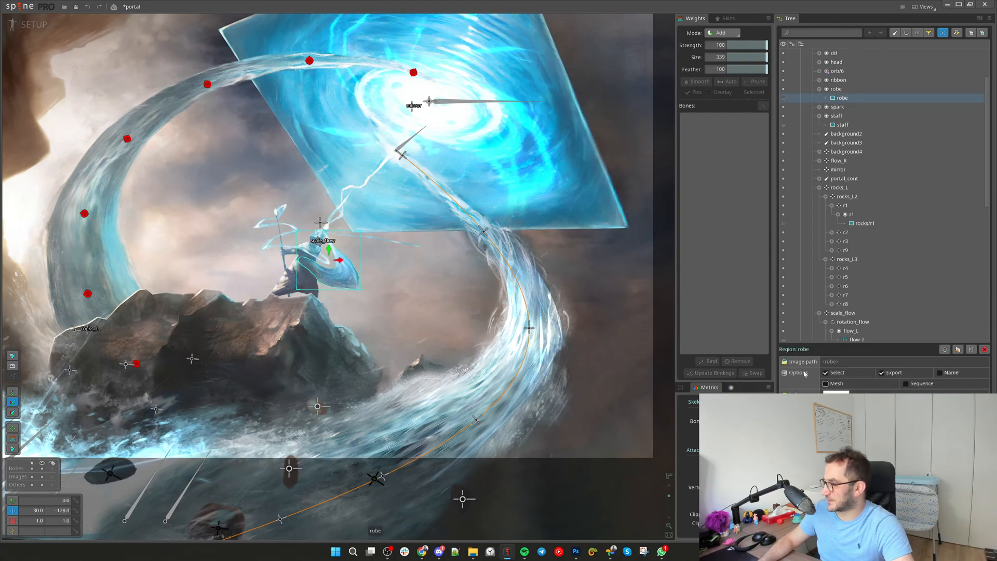
{"action": "scroll", "coordinate": [307, 285], "scroll_direction": "up", "scroll_amount": 3}
{"action": "scroll", "coordinate": [849, 151], "scroll_direction": "up", "scroll_amount": 3}
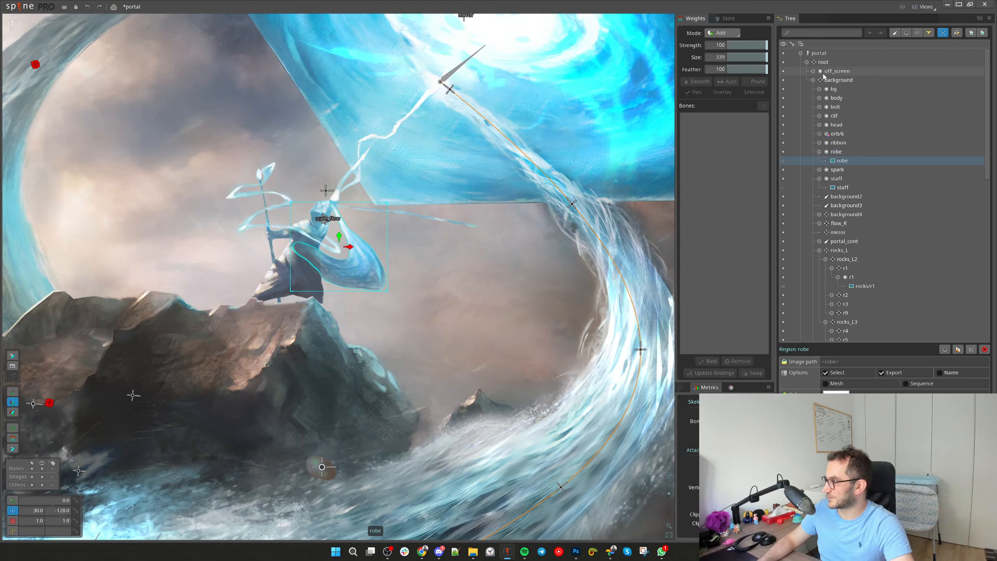
Under the background bone, create a body bone about 153 units long from the mage's feet to chest and a child bone about 74 units long above it
{"action": "left_click", "coordinate": [823, 77]}
{"action": "key", "text": "n"}
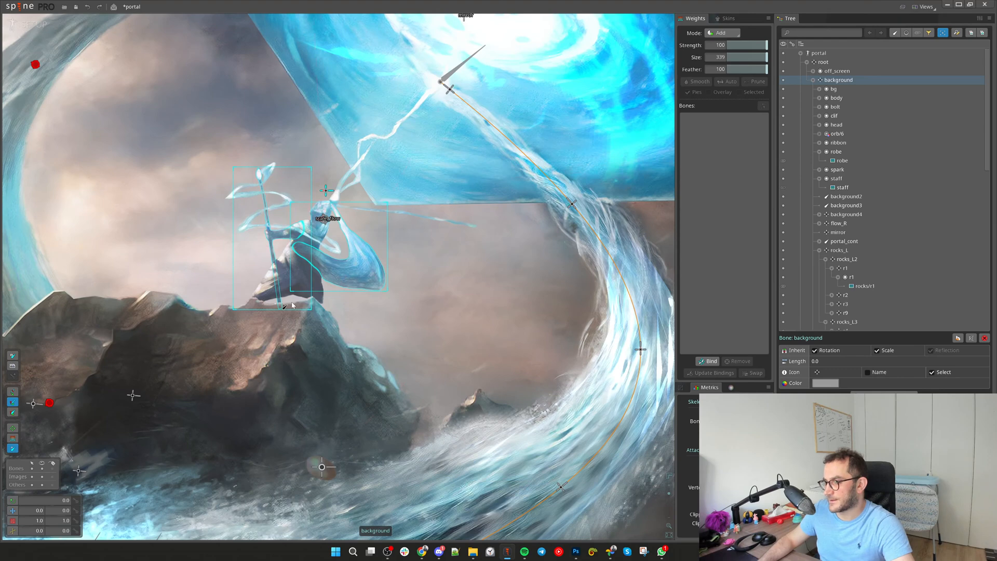
{"action": "key", "text": "space"}
{"action": "left_click", "coordinate": [893, 80]}
{"action": "key", "text": "n"}
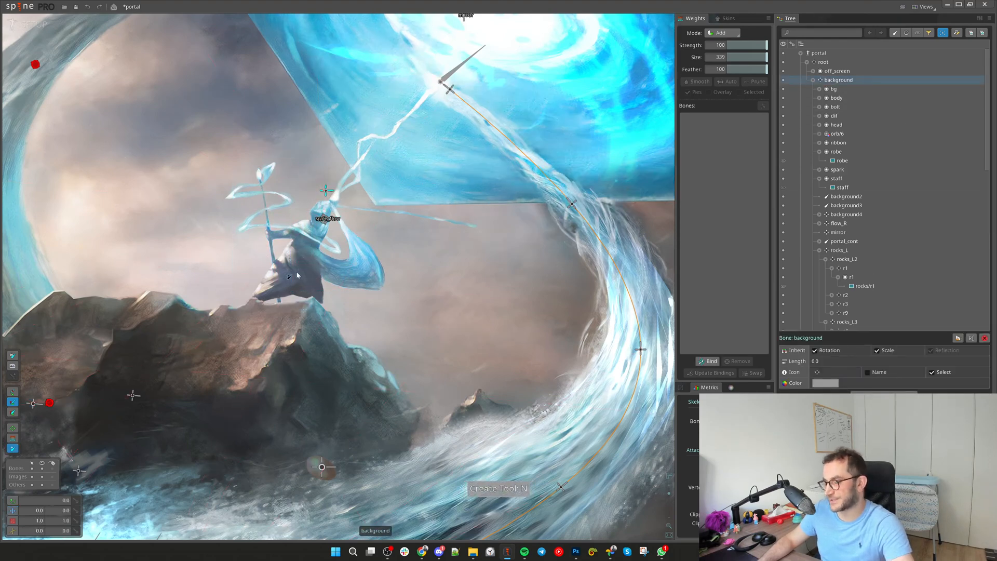
{"action": "left_click_drag", "start_coordinate": [286, 308], "coordinate": [304, 252]}
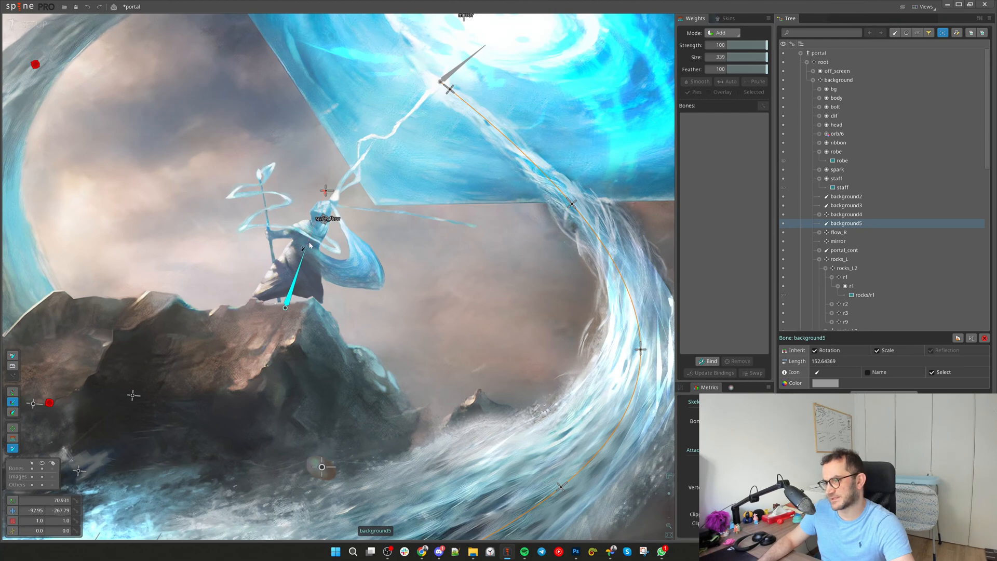
{"action": "left_click_drag", "start_coordinate": [308, 244], "coordinate": [322, 217]}
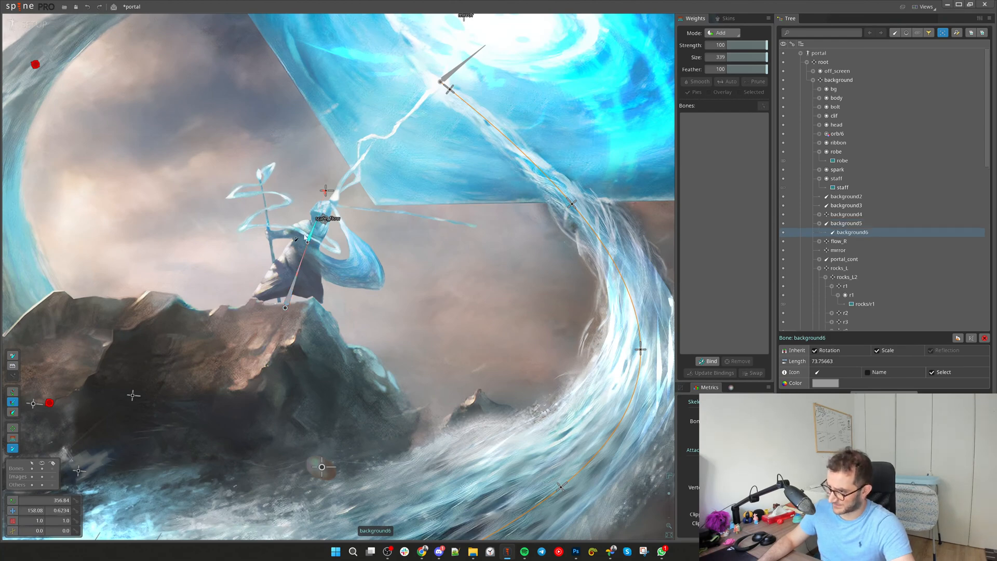
Create an arm bone about 102 units long toward the staff and a child head bone about 81 units long
{"action": "scroll", "coordinate": [305, 237], "scroll_direction": "up", "scroll_amount": 2}
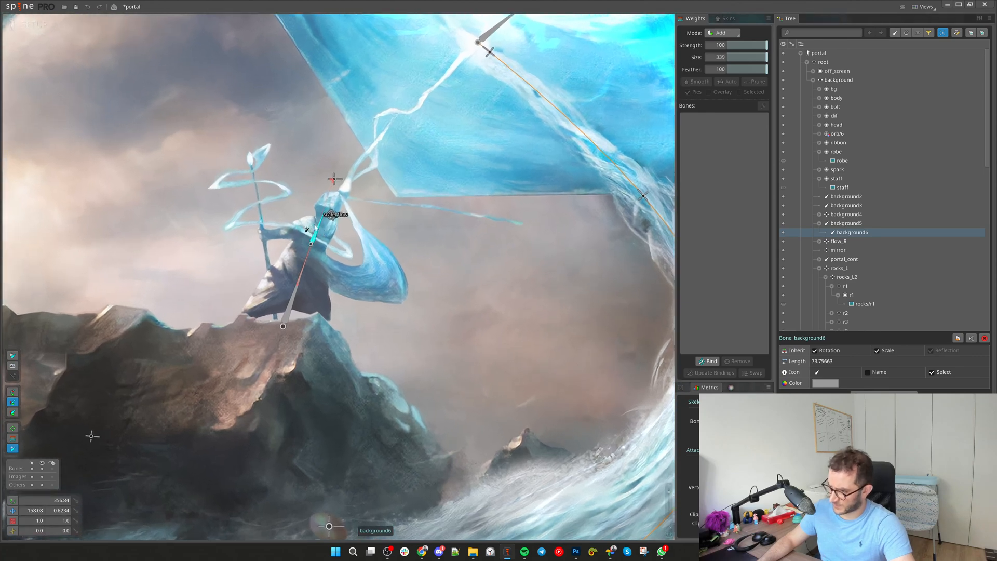
{"action": "left_click_drag", "start_coordinate": [320, 226], "coordinate": [292, 230]}
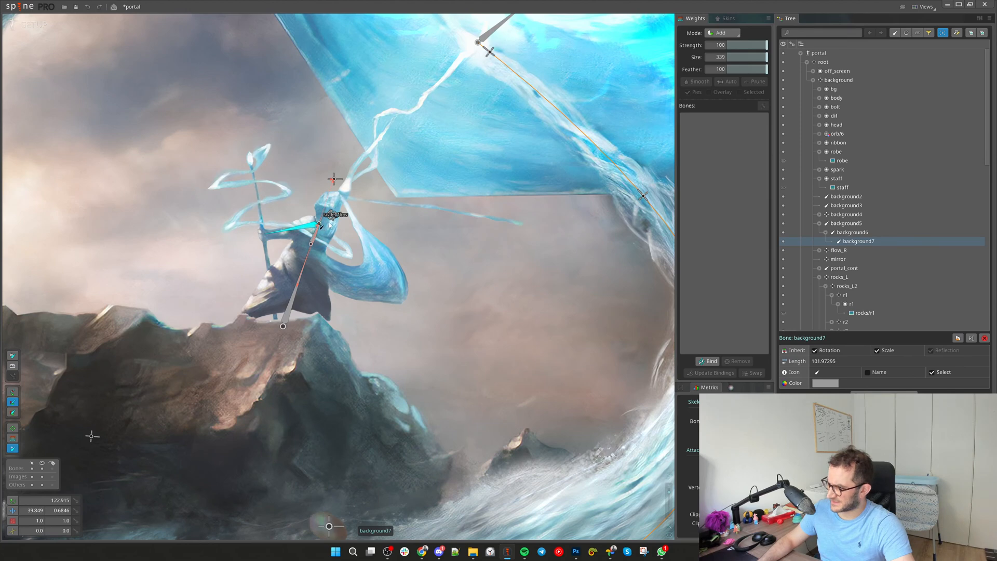
{"action": "left_click_drag", "start_coordinate": [328, 225], "coordinate": [347, 187]}
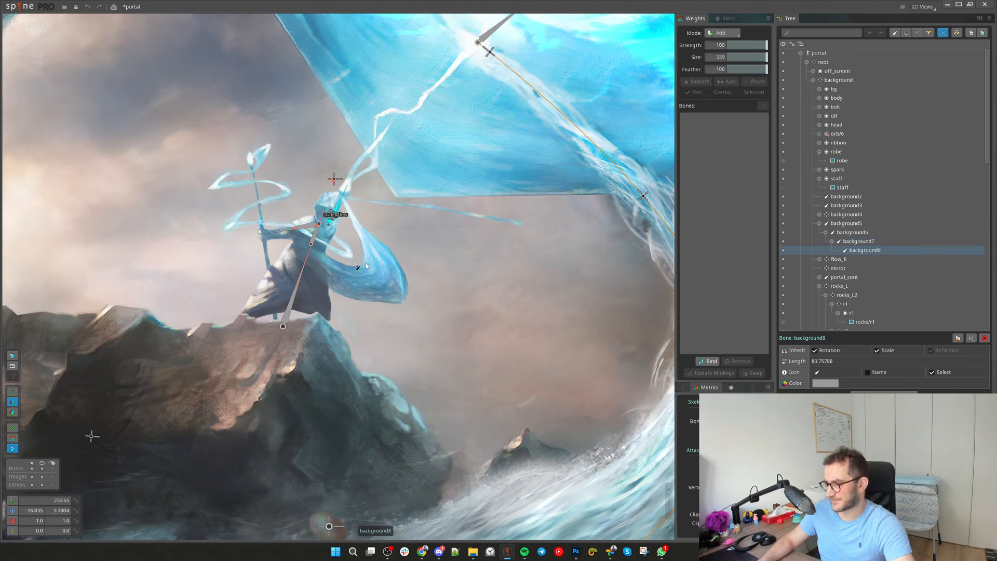
Create a robe bone about 168 units long along the flowing cloth as a child of the mage's upper-body bone
{"action": "left_click", "coordinate": [313, 241]}
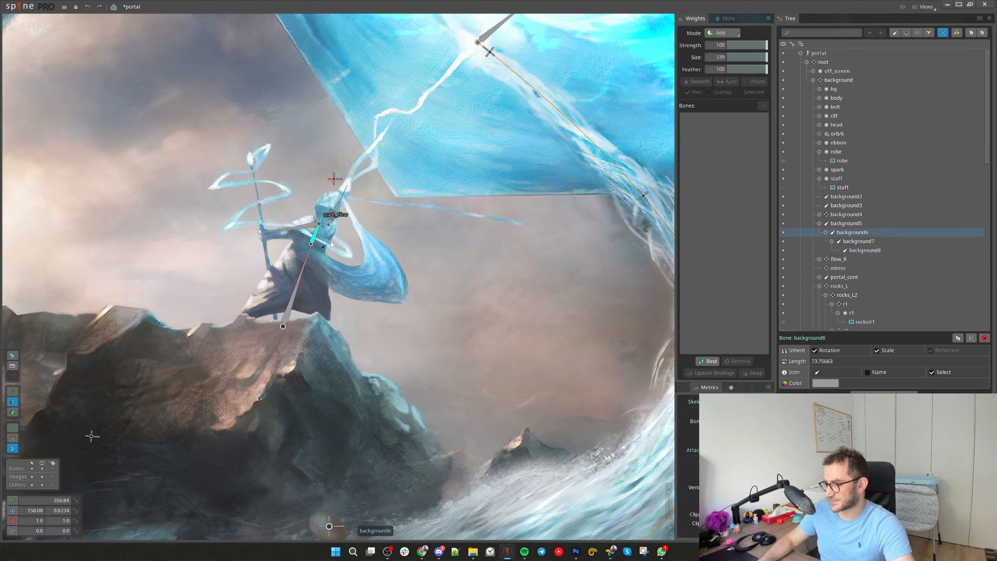
{"action": "left_click_drag", "start_coordinate": [328, 237], "coordinate": [403, 290]}
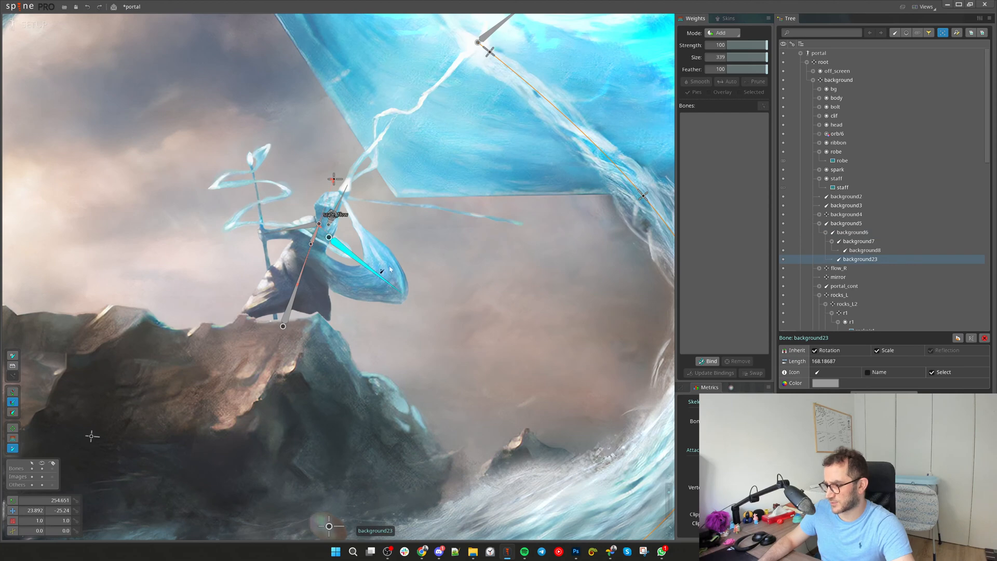
Switch to Photoshop and rotate the ribbon layer about -7.9° so it runs horizontally from the top of the mage's head
{"action": "left_click_drag", "start_coordinate": [328, 271], "coordinate": [298, 300]}
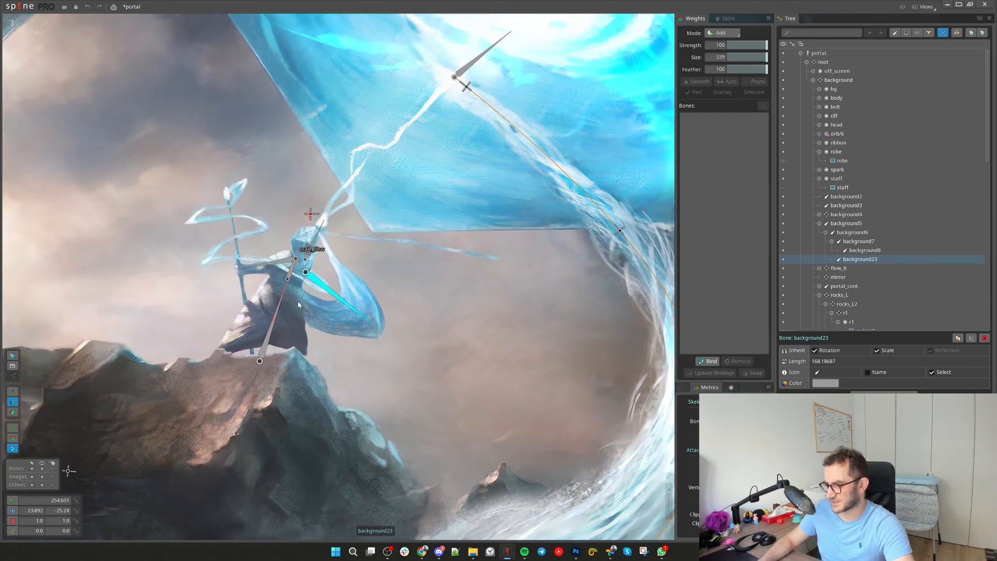
{"action": "left_click", "coordinate": [320, 230]}
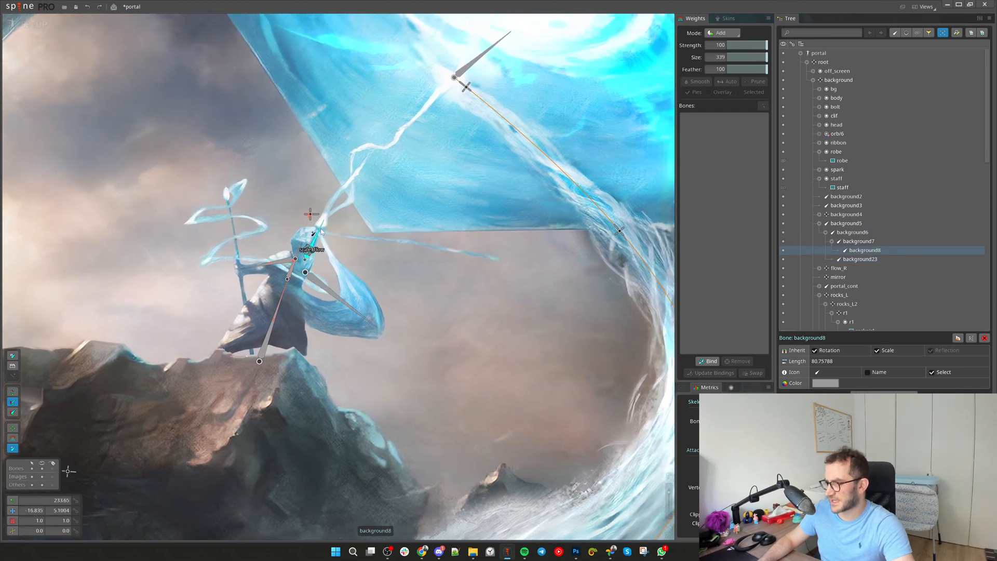
{"action": "left_click", "coordinate": [413, 244]}
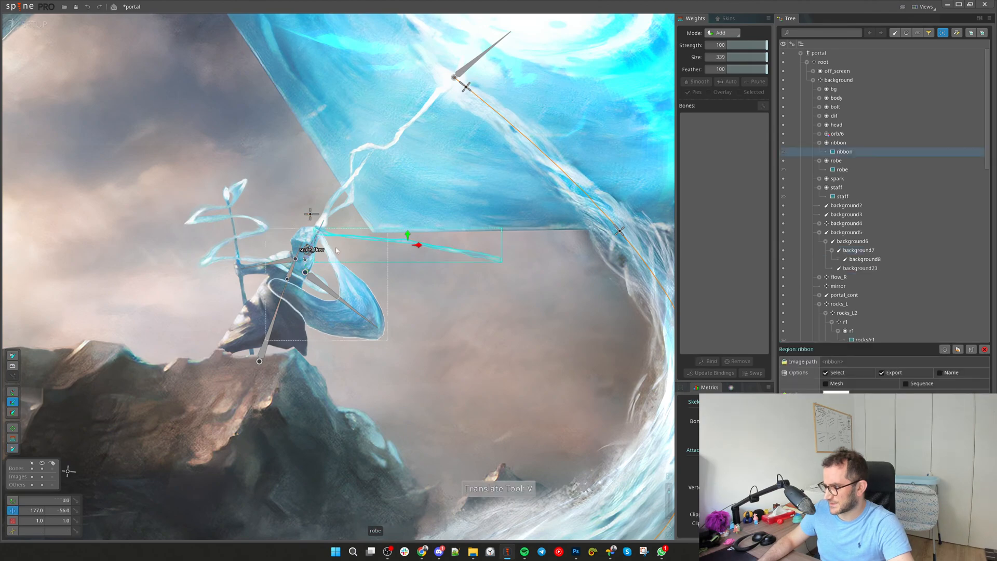
{"action": "left_click", "coordinate": [575, 553]}
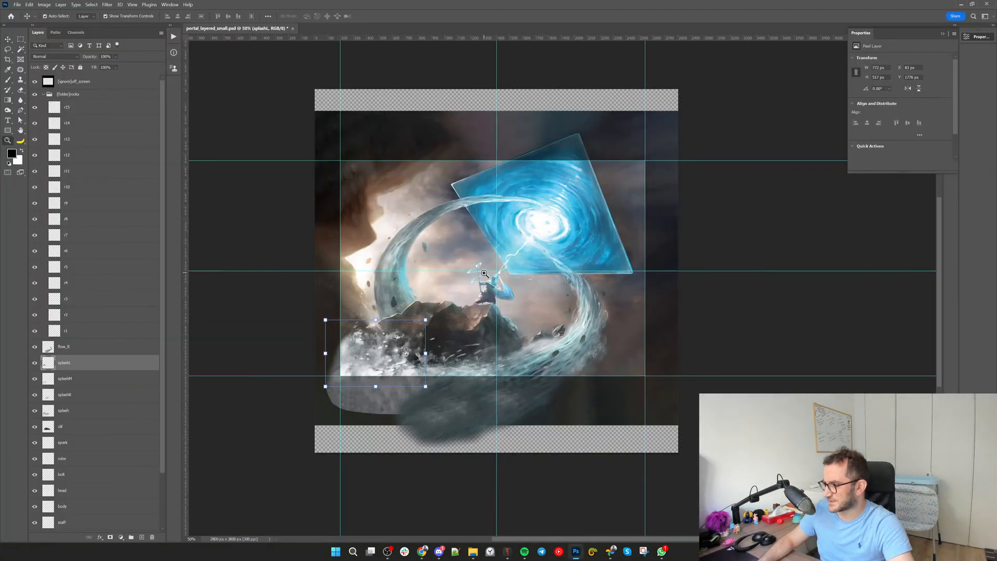
{"action": "left_click_drag", "start_coordinate": [484, 273], "coordinate": [527, 295]}
{"action": "left_click_drag", "start_coordinate": [723, 312], "coordinate": [397, 315]}
{"action": "left_click", "coordinate": [449, 307]}
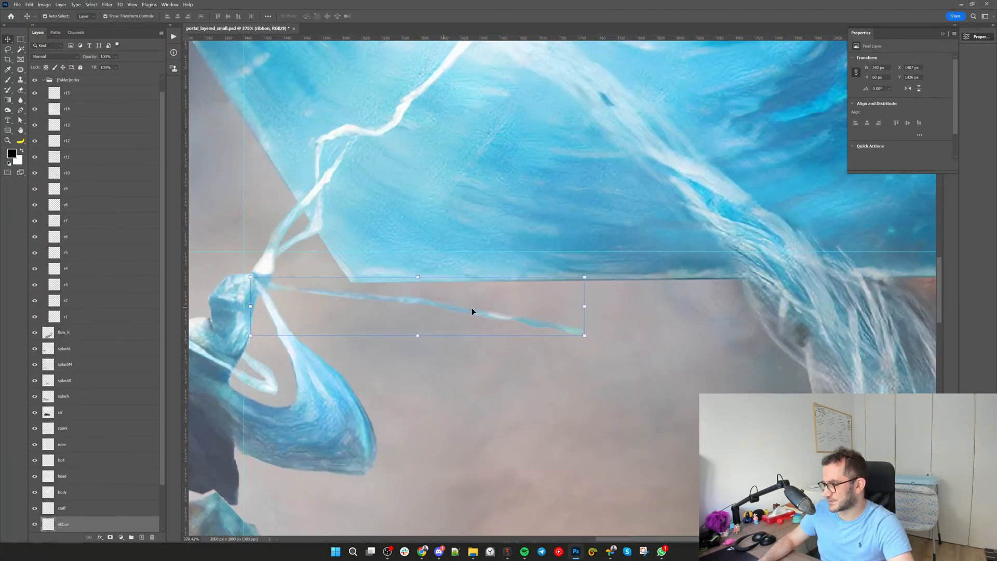
{"action": "left_click_drag", "start_coordinate": [599, 286], "coordinate": [584, 257]}
{"action": "left_click_drag", "start_coordinate": [327, 306], "coordinate": [346, 275]}
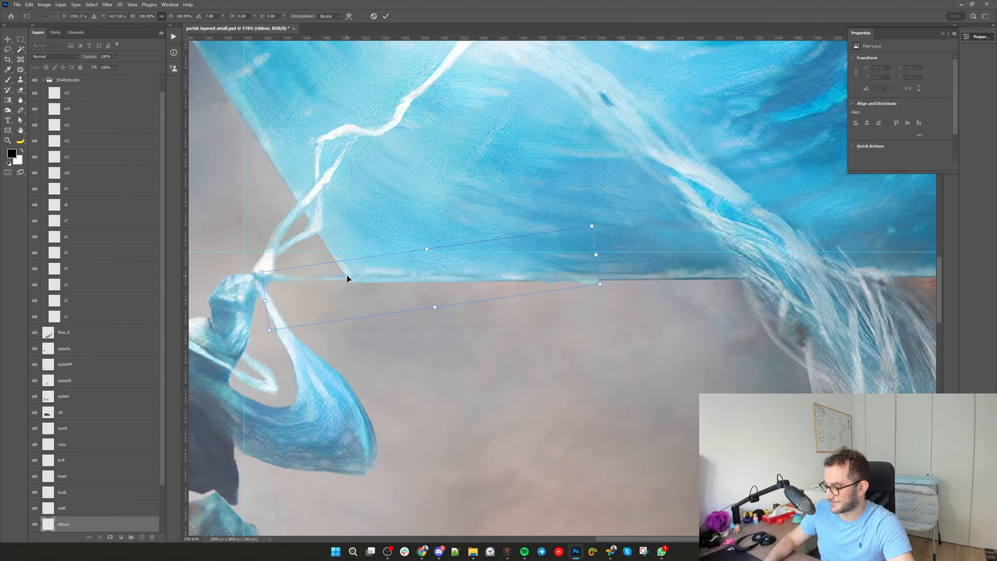
{"action": "key", "text": "Escape"}
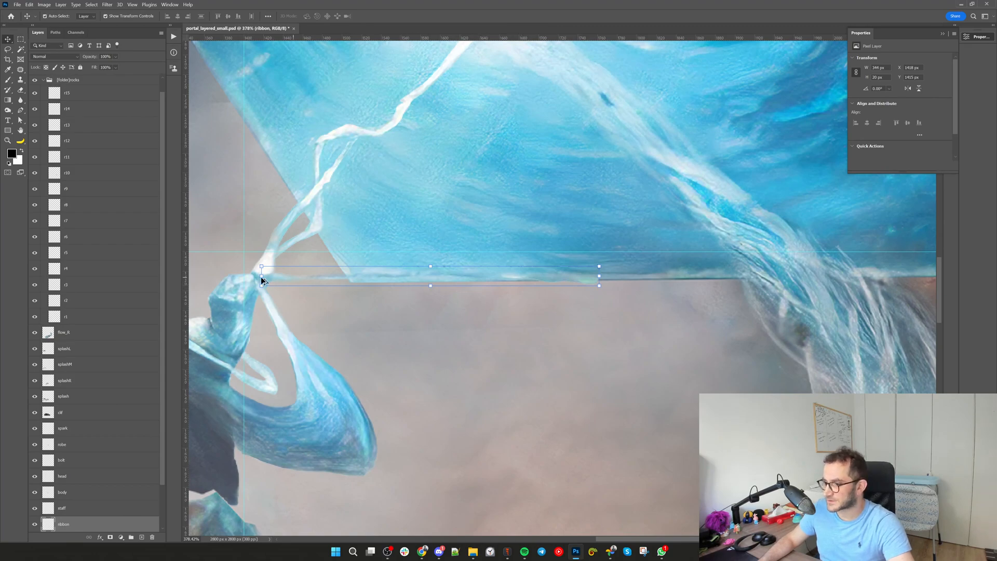
Show only the ribbon layer and export it with PhotoshopToSpine at 100% scale and 1 px padding, writing the Spine JSON
{"action": "left_click", "coordinate": [35, 525], "text": "alt"}
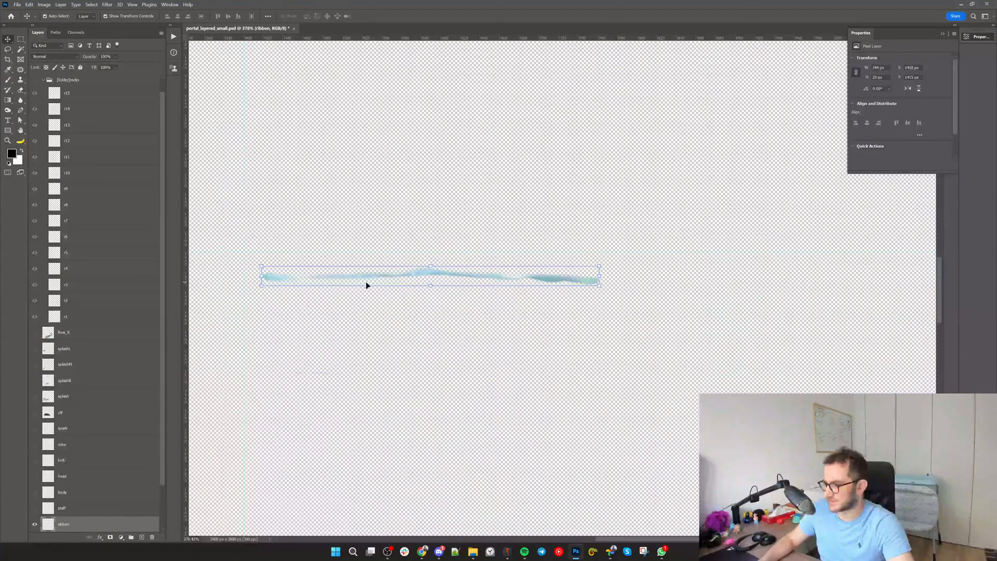
{"action": "key", "text": "F2"}
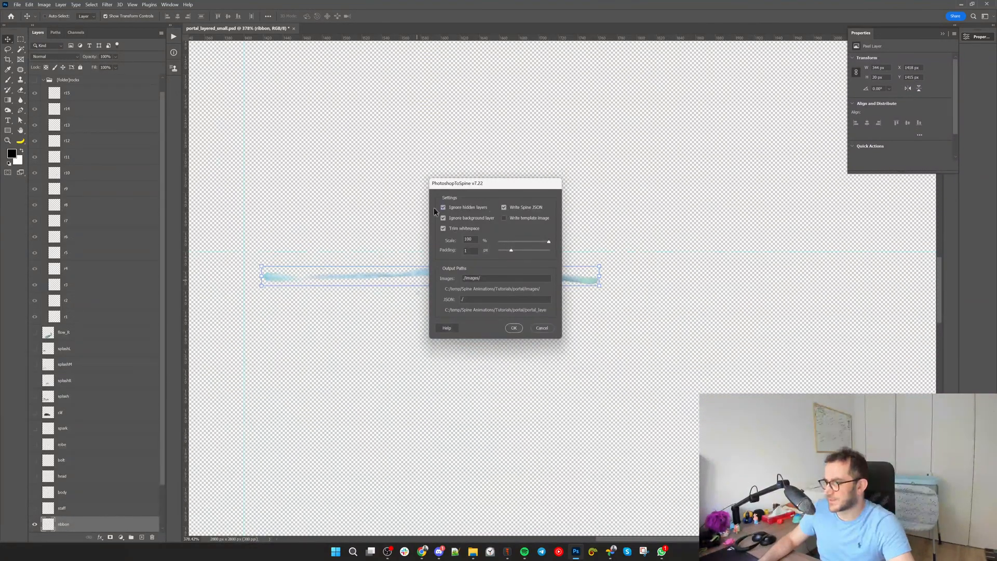
{"action": "left_click", "coordinate": [513, 328]}
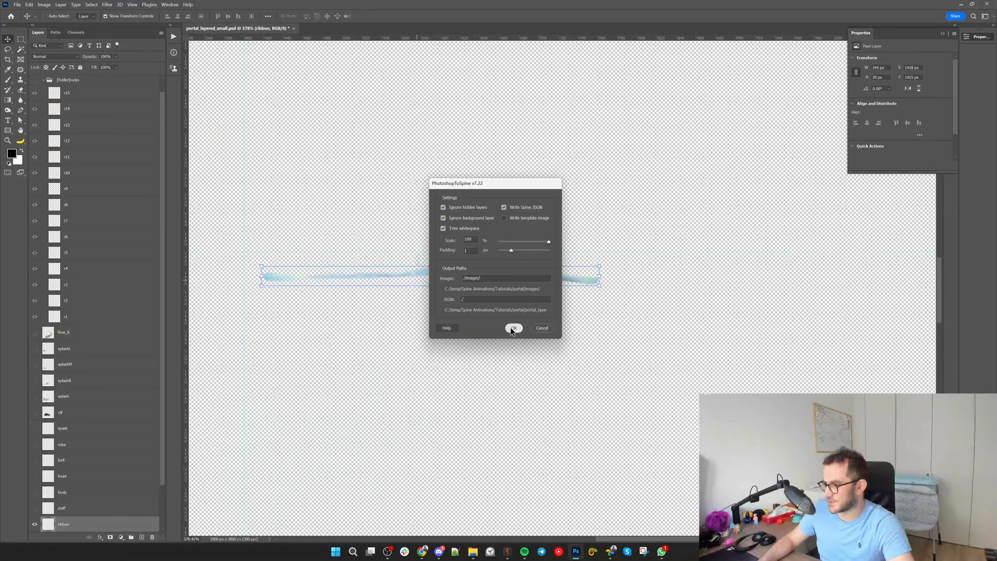
Switch to File Explorer and go to the Tutorials portal folder that holds the exported Spine JSON
{"action": "left_click", "coordinate": [473, 553]}
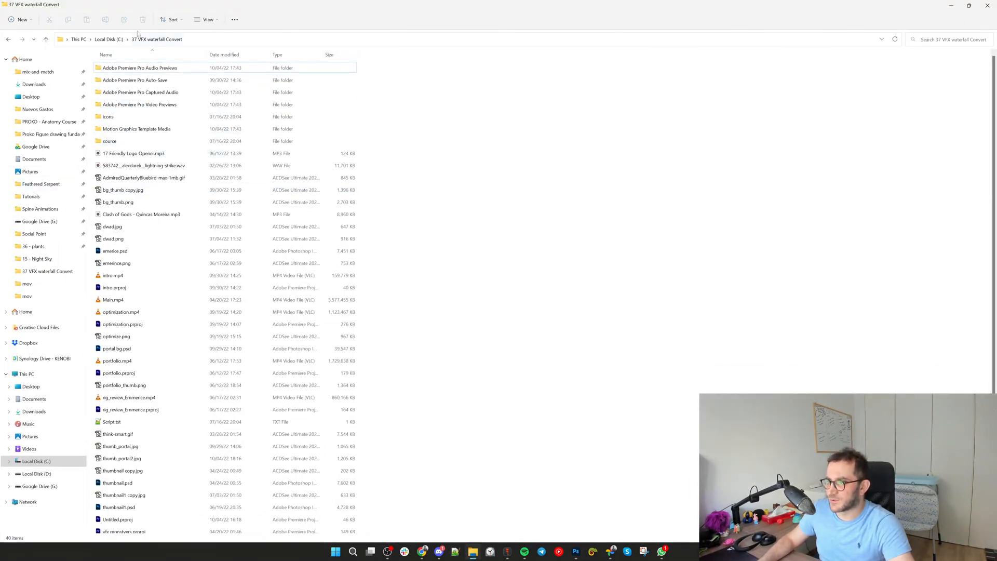
{"action": "key", "text": "alt+Left"}
{"action": "key", "text": "alt+Left"}
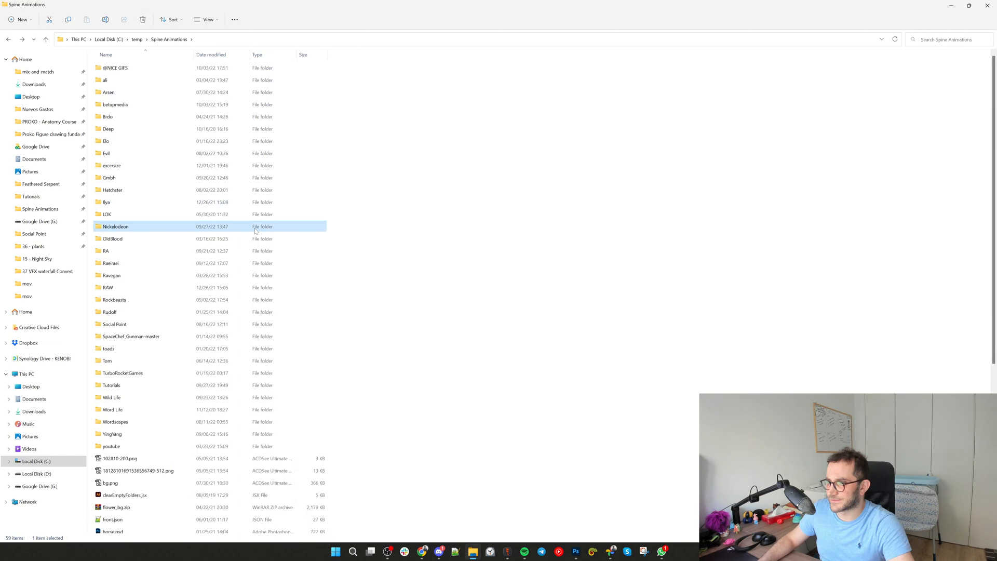
{"action": "key", "text": "alt+Left"}
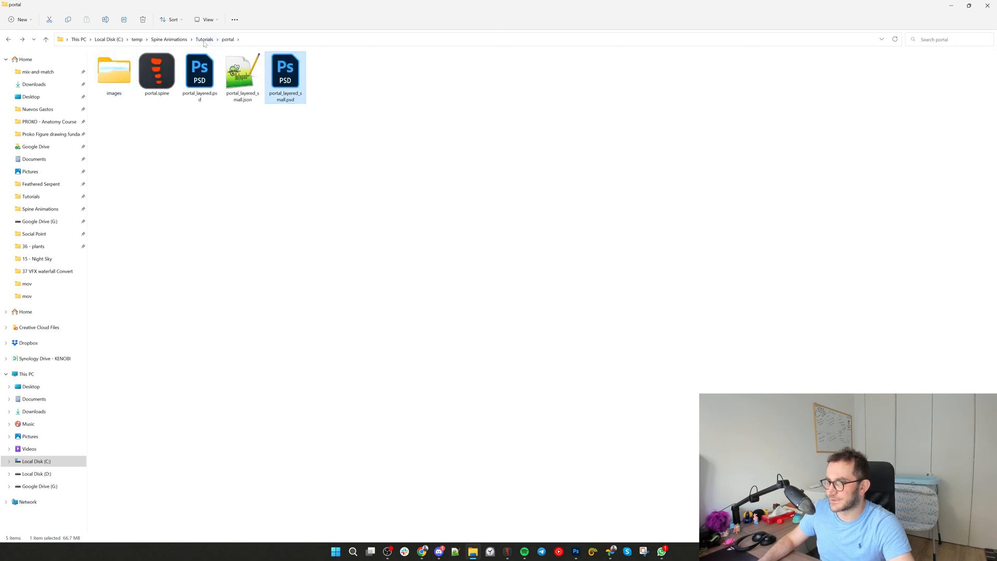
{"action": "double_click", "coordinate": [114, 73]}
{"action": "key", "text": "alt+Left"}
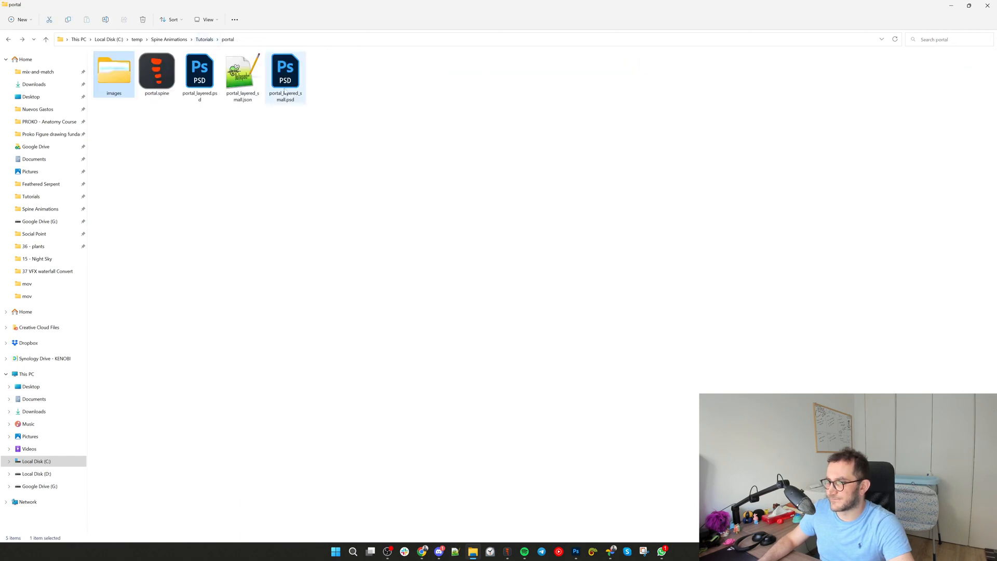
Import portal_layered_small.json into Spine's existing portal skeleton, replacing existing attachments, and check where the ribbon lands
{"action": "left_click", "coordinate": [244, 98]}
{"action": "left_click_drag", "start_coordinate": [243, 99], "coordinate": [387, 245]}
{"action": "key", "text": "alt+Tab"}
{"action": "key", "text": "alt+Tab"}
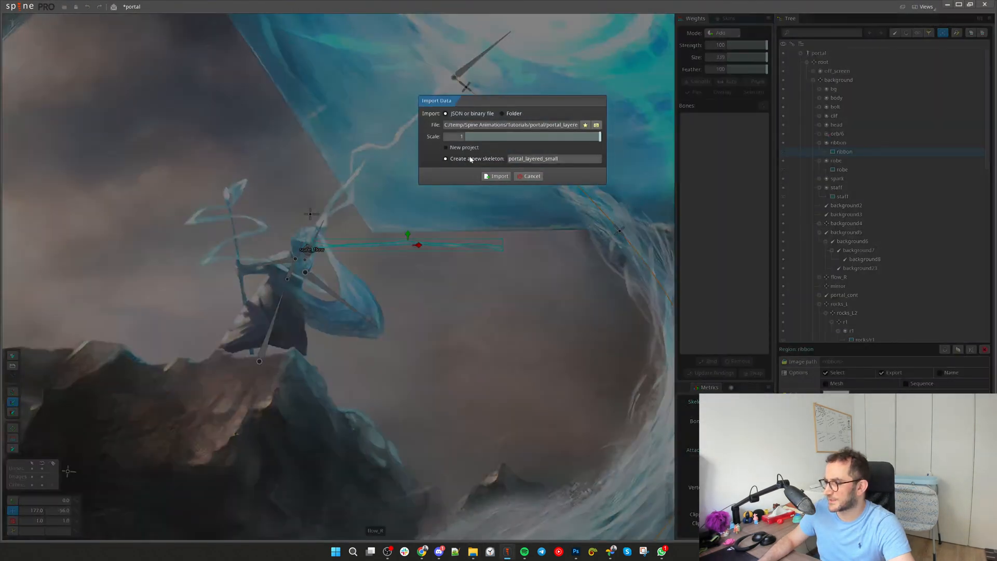
{"action": "left_click", "coordinate": [486, 172]}
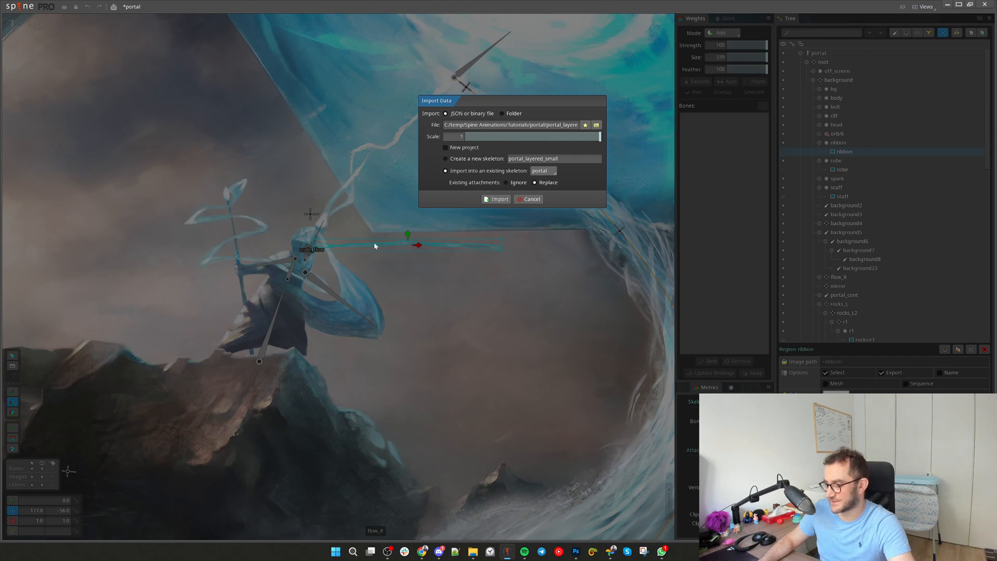
{"action": "left_click", "coordinate": [499, 200]}
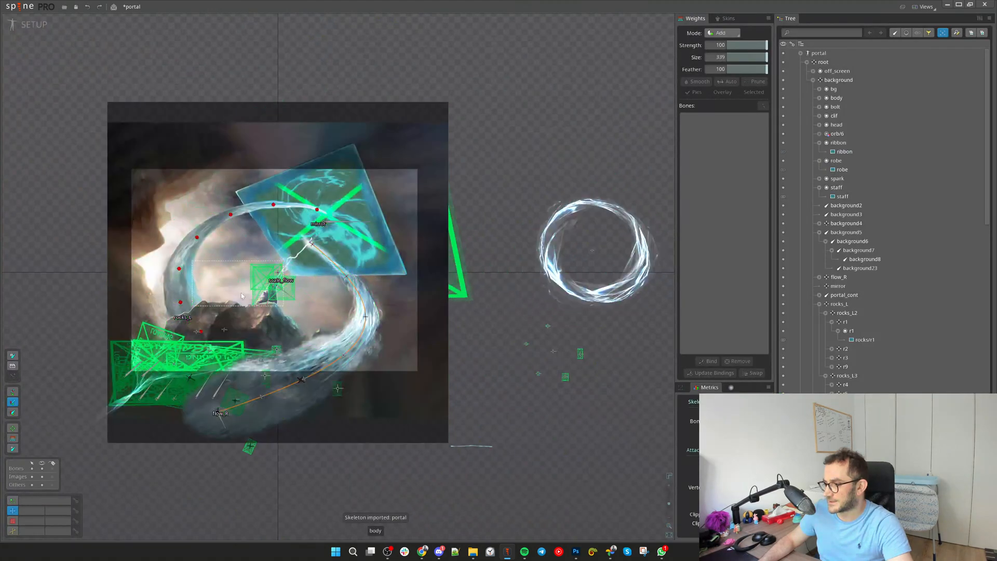
{"action": "scroll", "coordinate": [228, 287], "scroll_direction": "up", "scroll_amount": 7}
{"action": "scroll", "coordinate": [298, 309], "scroll_direction": "down", "scroll_amount": 6}
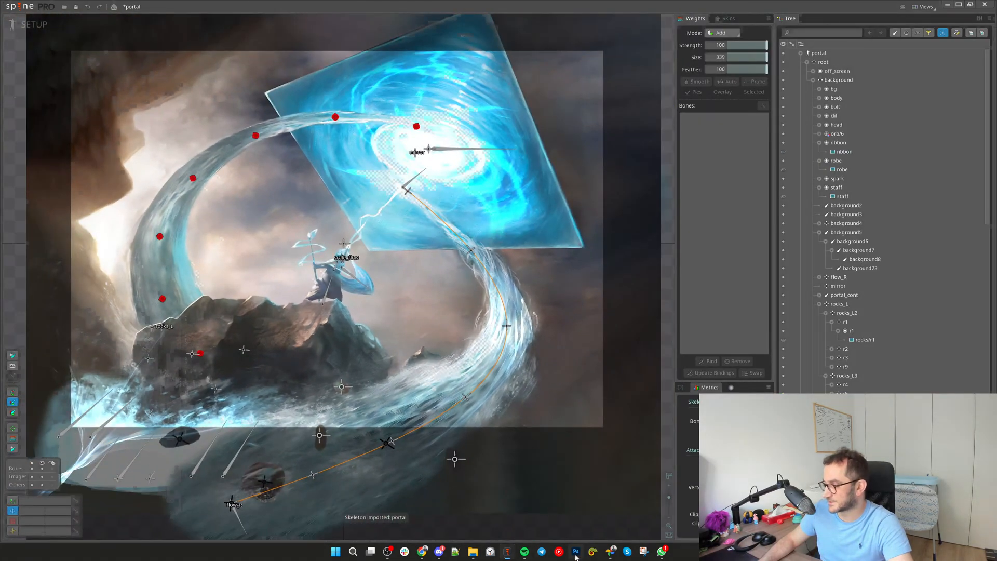
Back in Photoshop, set the ruler origin at the crossing of the central guides and re-export the ribbon layer with PhotoshopToSpine
{"action": "left_click", "coordinate": [576, 554]}
{"action": "scroll", "coordinate": [427, 238], "scroll_direction": "down", "scroll_amount": 8}
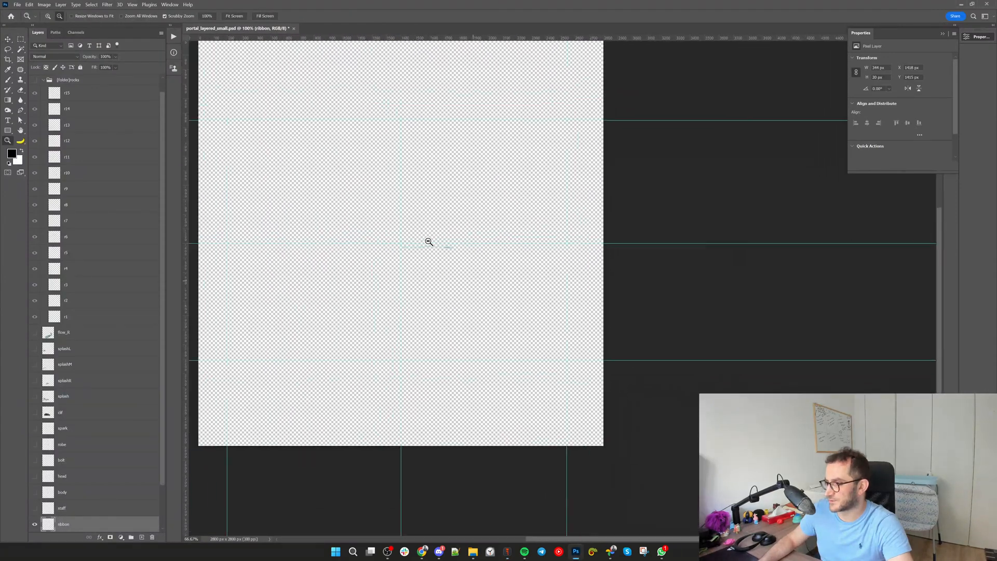
{"action": "scroll", "coordinate": [426, 238], "scroll_direction": "down", "scroll_amount": 3}
{"action": "scroll", "coordinate": [432, 229], "scroll_direction": "up", "scroll_amount": 4}
{"action": "key", "text": "v"}
{"action": "left_click_drag", "start_coordinate": [184, 38], "coordinate": [408, 256]}
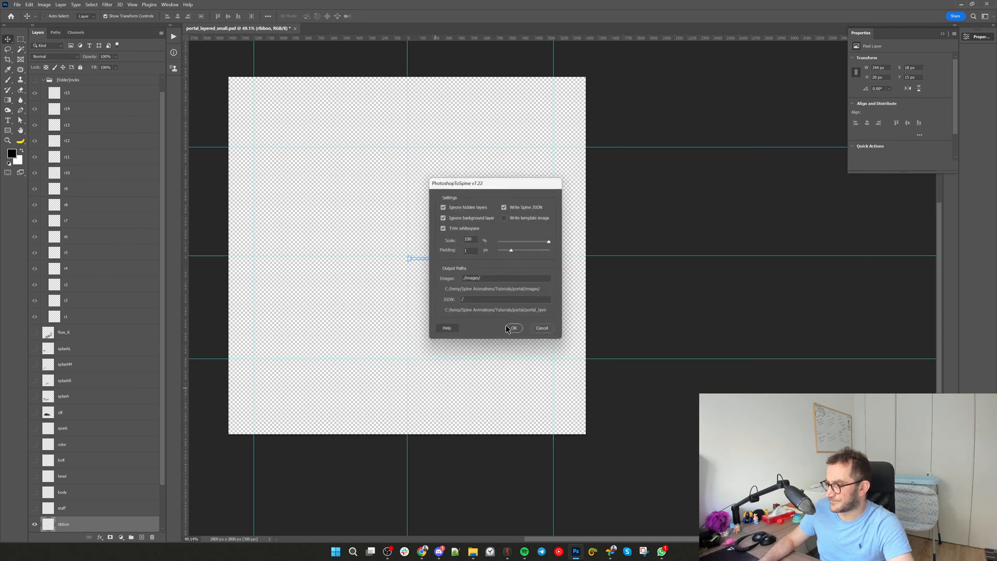
{"action": "left_click", "coordinate": [512, 329]}
Import the re-exported portal_layered_small.json into Spine's existing portal skeleton with attachments replaced, and select the ribbon
{"action": "left_click", "coordinate": [474, 553]}
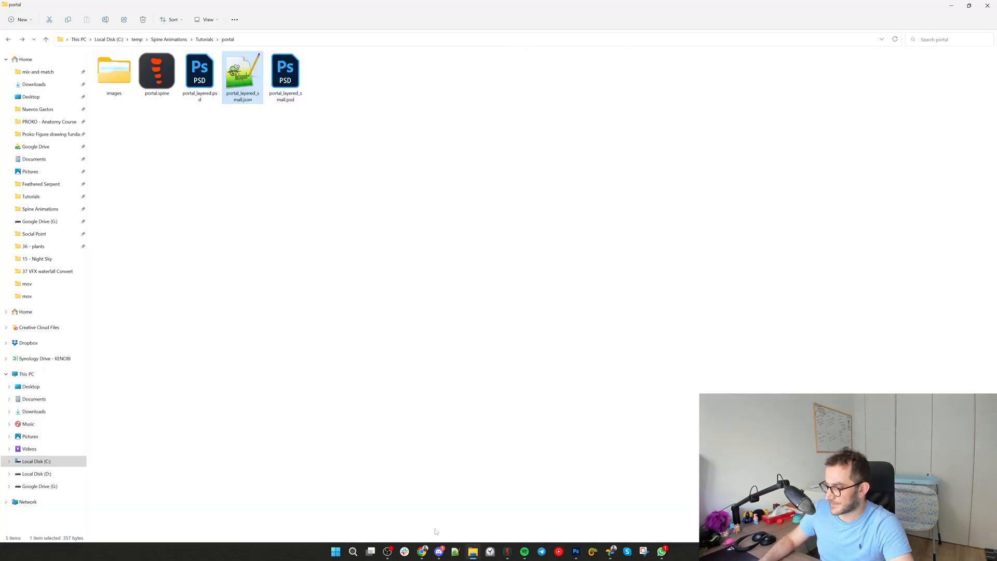
{"action": "key", "text": "alt+Tab"}
{"action": "left_click_drag", "start_coordinate": [402, 276], "coordinate": [491, 202]}
{"action": "key", "text": "alt+Tab"}
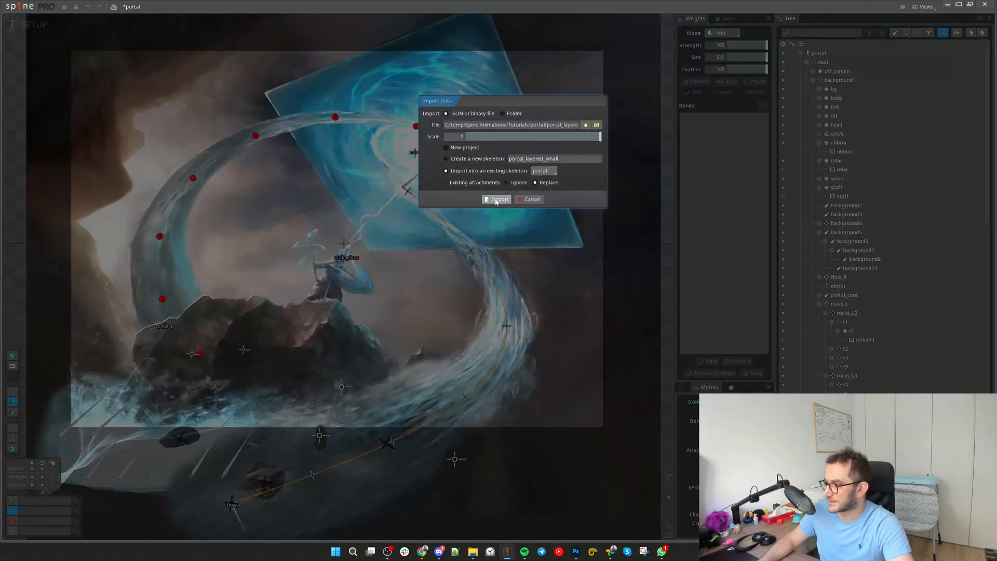
{"action": "left_click", "coordinate": [490, 200]}
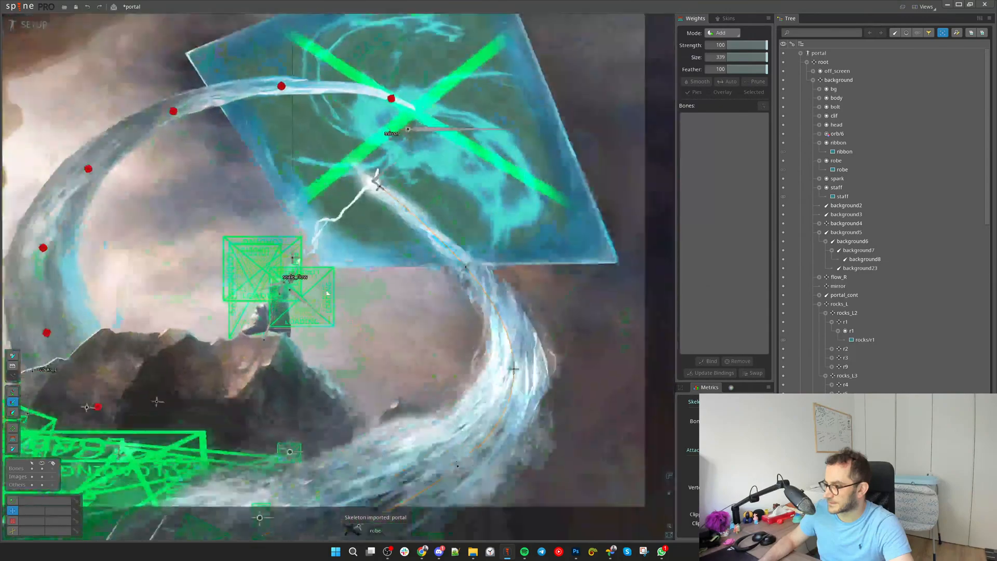
{"action": "scroll", "coordinate": [331, 272], "scroll_direction": "up", "scroll_amount": 5}
{"action": "scroll", "coordinate": [332, 260], "scroll_direction": "up", "scroll_amount": 3}
{"action": "left_click", "coordinate": [332, 252]}
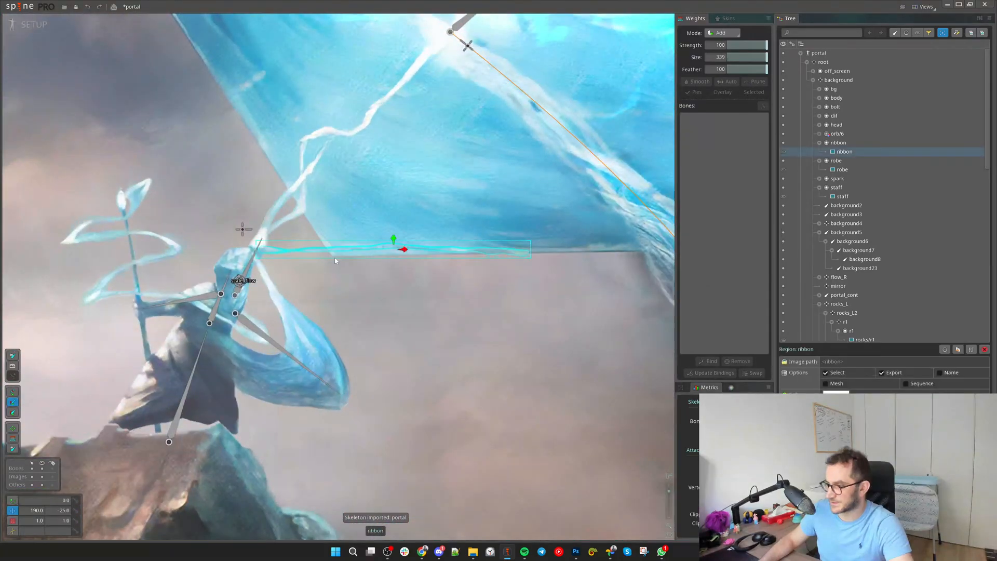
Select the mage's body attachment and convert it to a mesh
{"action": "scroll", "coordinate": [299, 323], "scroll_direction": "down", "scroll_amount": 2}
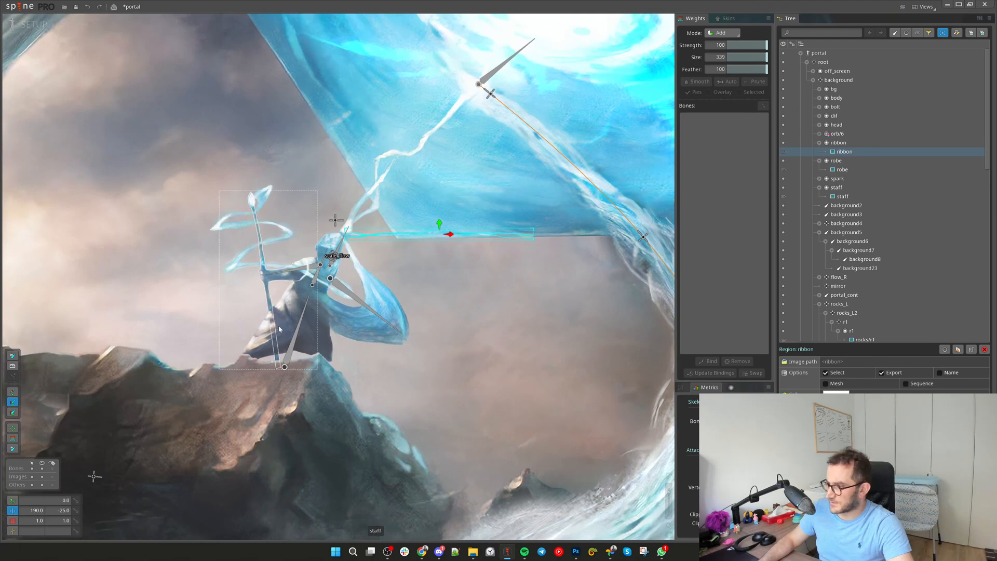
{"action": "scroll", "coordinate": [401, 232], "scroll_direction": "down", "scroll_amount": 3}
{"action": "left_click", "coordinate": [384, 209]}
{"action": "double_click", "coordinate": [843, 100]}
{"action": "left_click", "coordinate": [850, 108]}
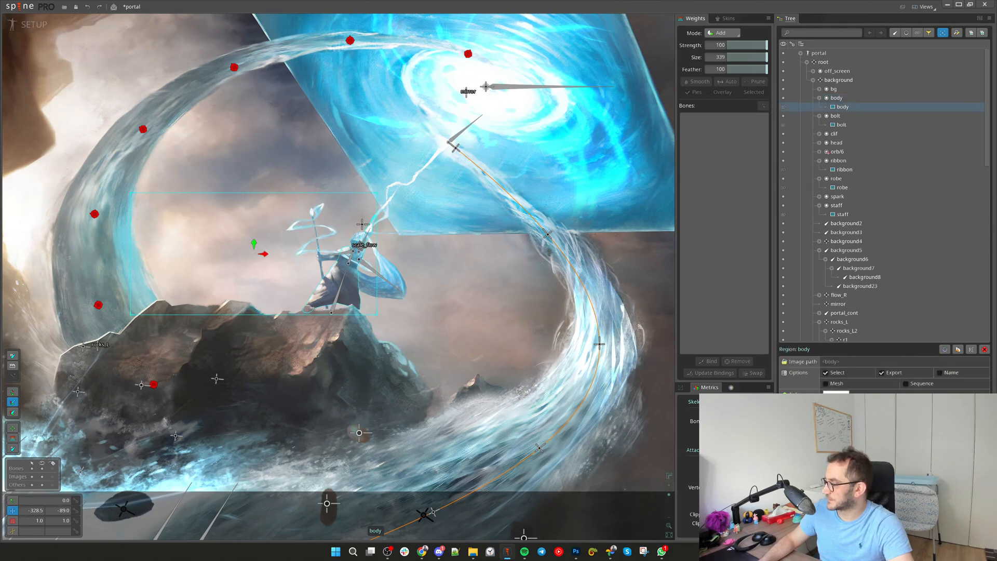
{"action": "left_click", "coordinate": [837, 384]}
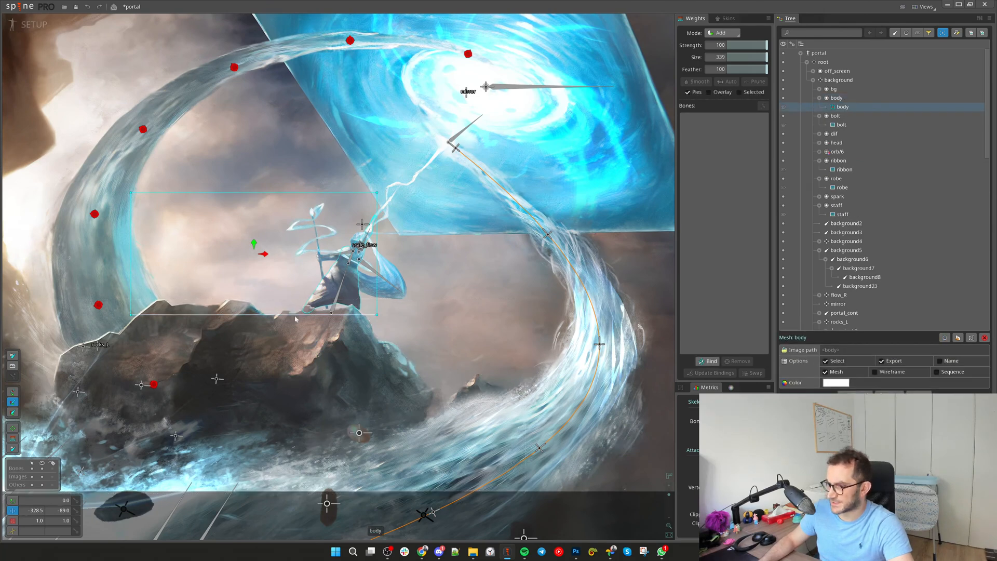
Switch to Photoshop, show only the body layer and erase its stray pixels away from the mage's figure
{"action": "left_click", "coordinate": [576, 555]}
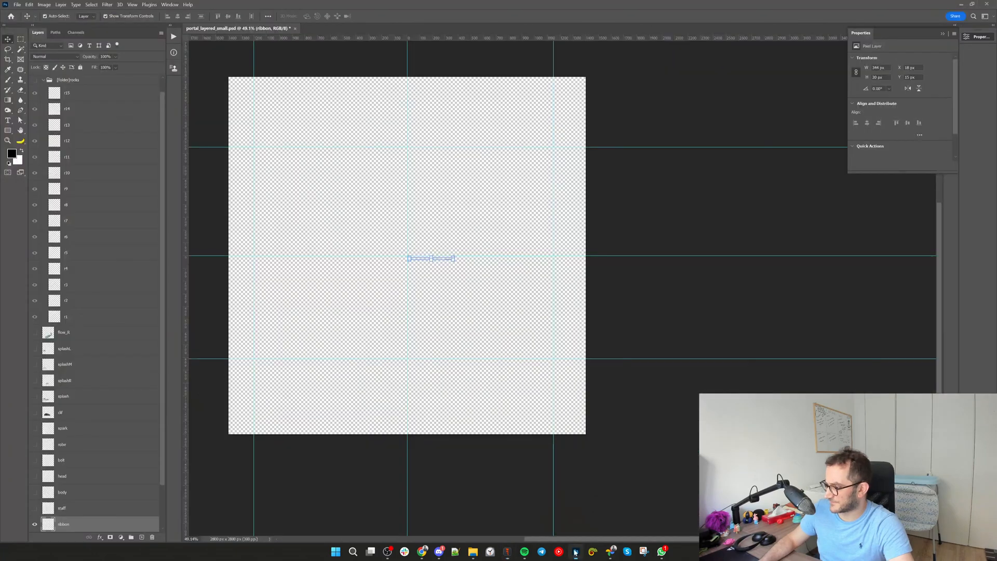
{"action": "scroll", "coordinate": [104, 423], "scroll_direction": "down", "scroll_amount": 3}
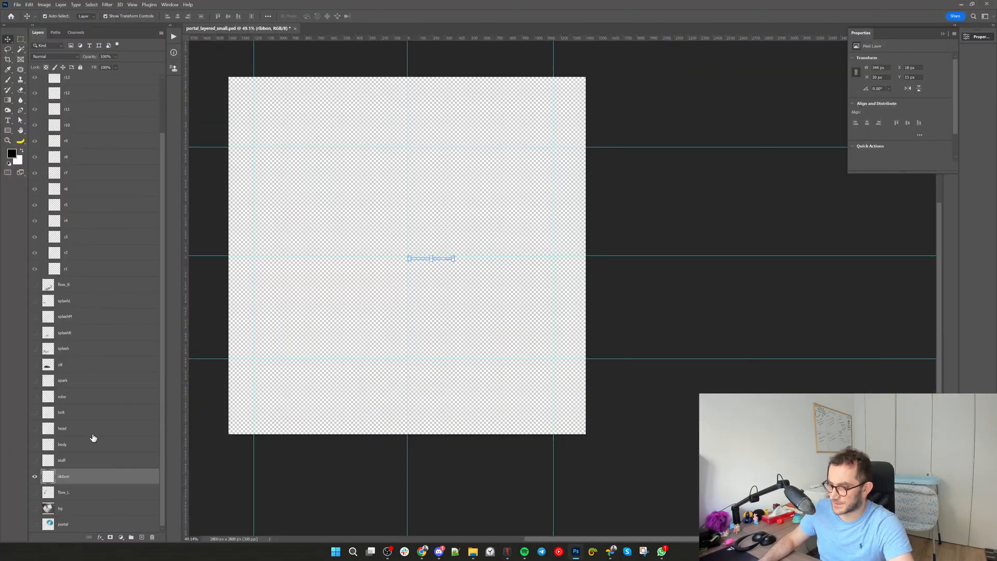
{"action": "left_click", "coordinate": [36, 445], "text": "alt"}
{"action": "left_click_drag", "start_coordinate": [419, 272], "coordinate": [462, 274]}
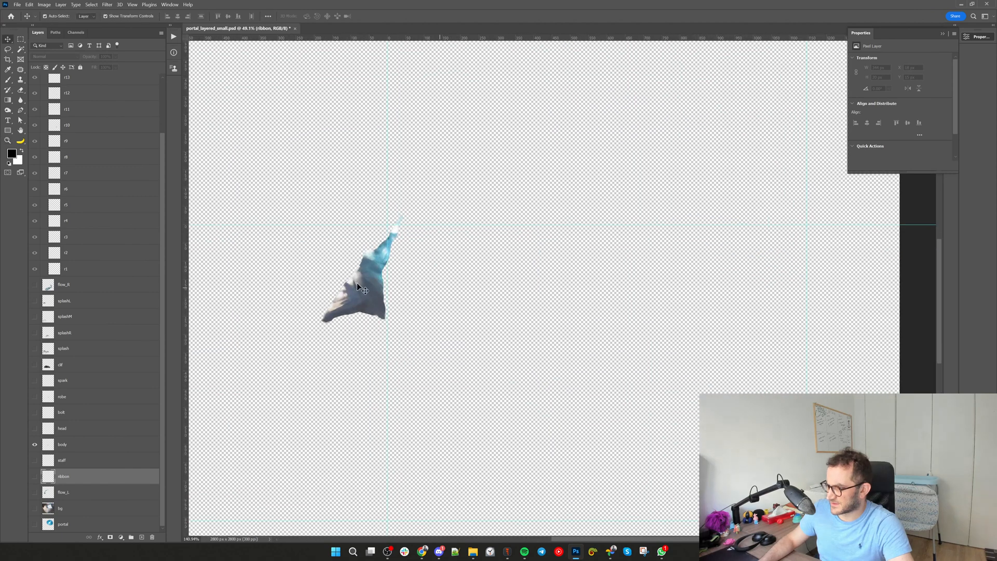
{"action": "left_click", "coordinate": [391, 287]}
{"action": "left_click_drag", "start_coordinate": [340, 331], "coordinate": [686, 318]}
{"action": "key", "text": "e"}
{"action": "left_click_drag", "start_coordinate": [472, 160], "coordinate": [479, 225]}
{"action": "key", "text": "v"}
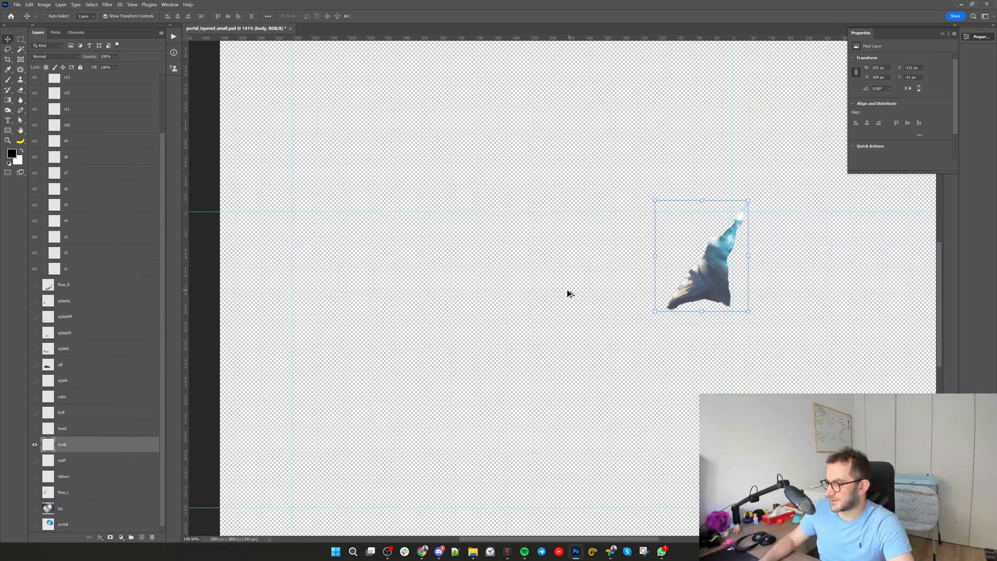
Switch from Photoshop to Spine and turn the mesh off for the body attachment
{"action": "left_click", "coordinate": [514, 328]}
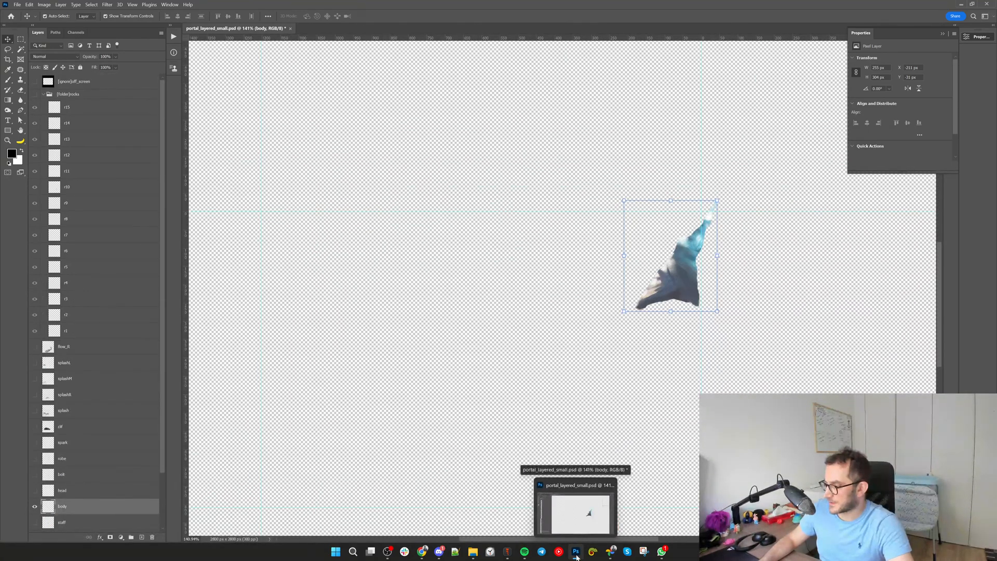
{"action": "left_click", "coordinate": [577, 556]}
{"action": "scroll", "coordinate": [491, 243], "scroll_direction": "down", "scroll_amount": 3}
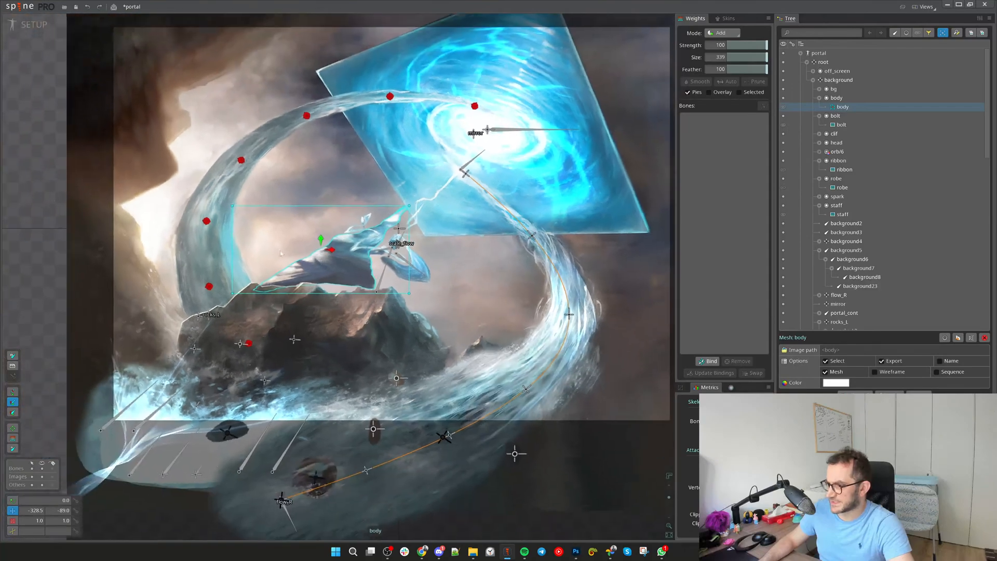
{"action": "scroll", "coordinate": [462, 312], "scroll_direction": "up", "scroll_amount": 1}
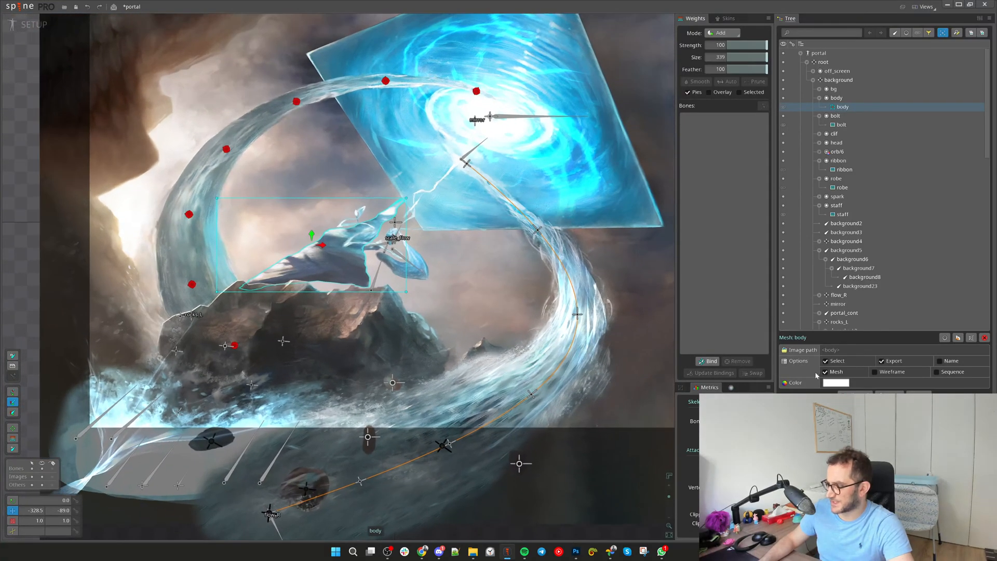
{"action": "left_click", "coordinate": [834, 375]}
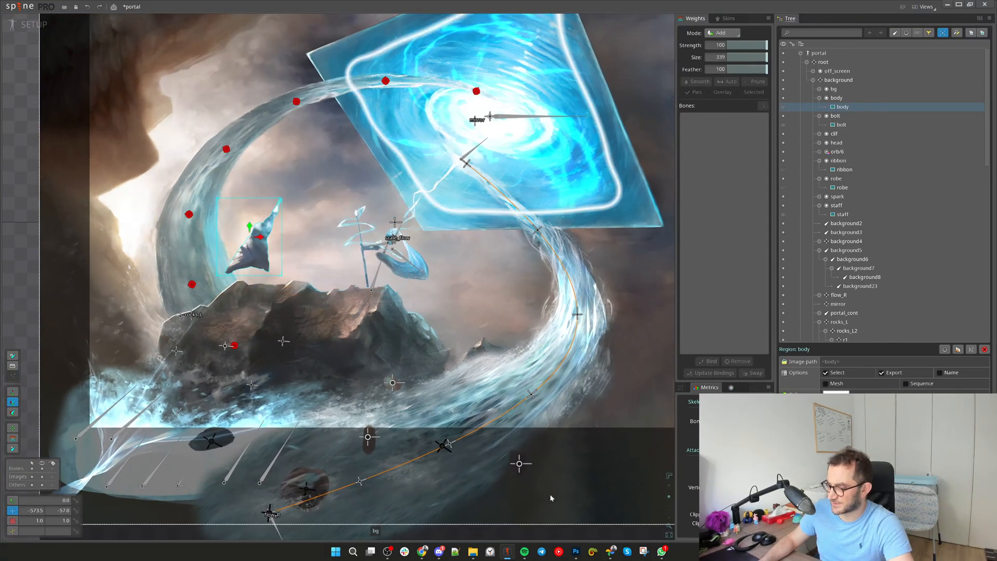
Import portal_layered_small.json from the portal folder into the existing portal skeleton, replacing existing attachments
{"action": "left_click", "coordinate": [472, 556]}
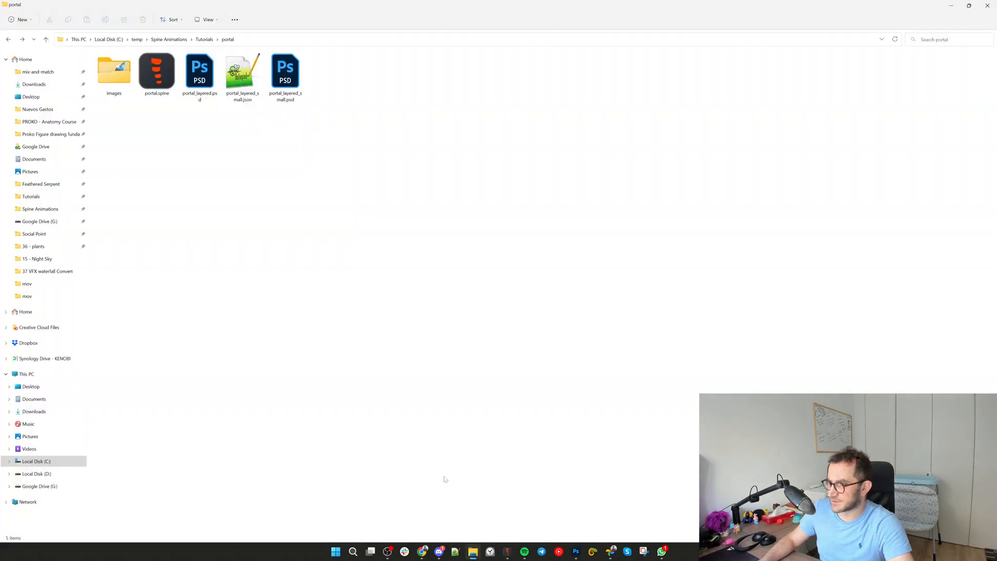
{"action": "key", "text": "alt+Tab"}
{"action": "left_click_drag", "start_coordinate": [241, 91], "coordinate": [335, 247]}
{"action": "key", "text": "alt+Tab"}
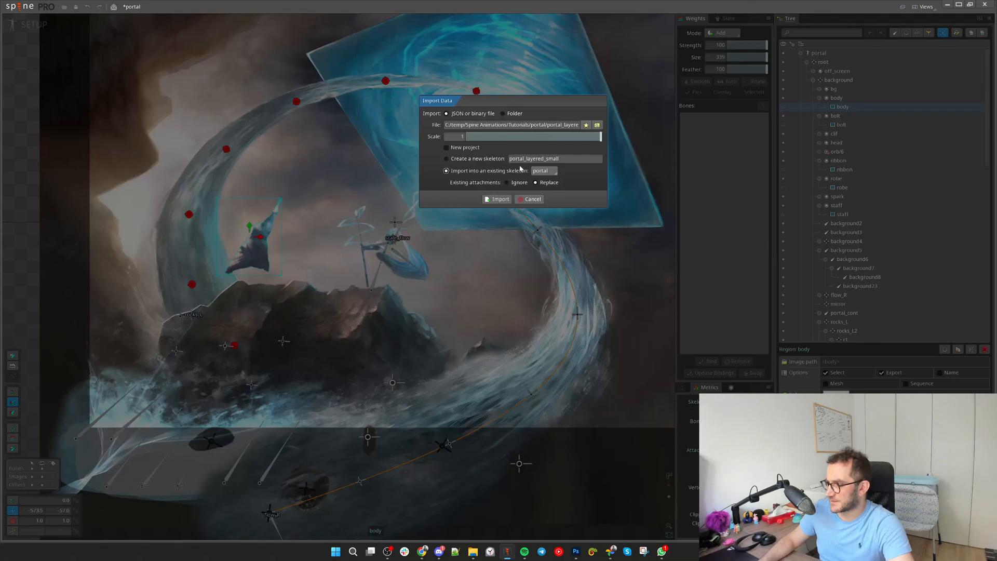
{"action": "left_click", "coordinate": [497, 199]}
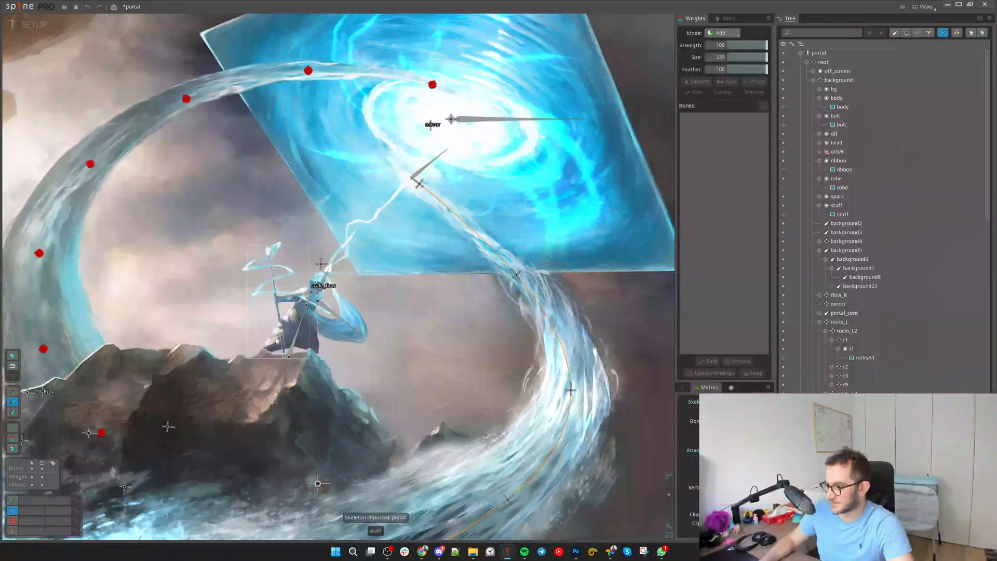
Convert the reimported body attachment into a mesh and open it for mesh editing
{"action": "left_click", "coordinate": [265, 341]}
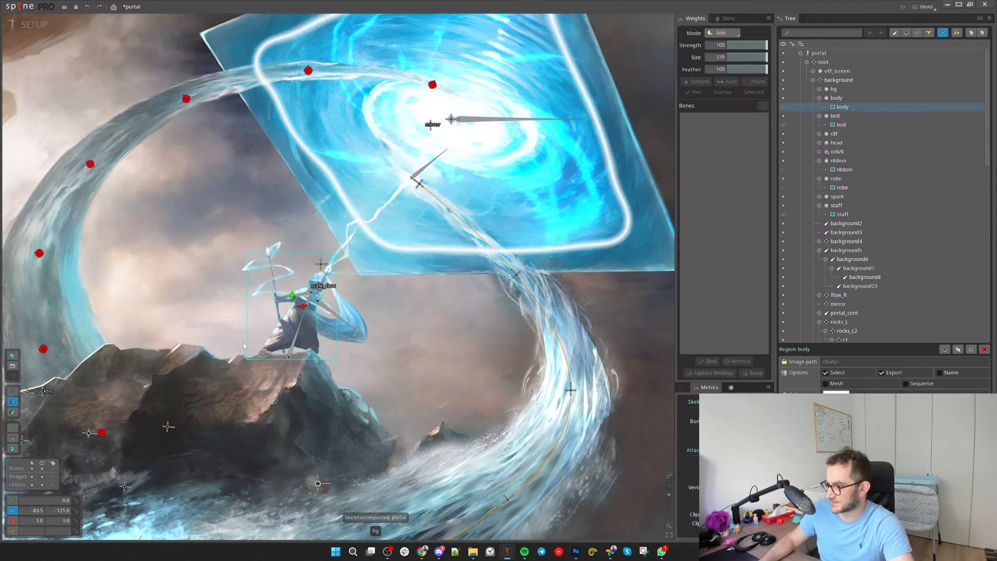
{"action": "scroll", "coordinate": [244, 345], "scroll_direction": "up", "scroll_amount": 3}
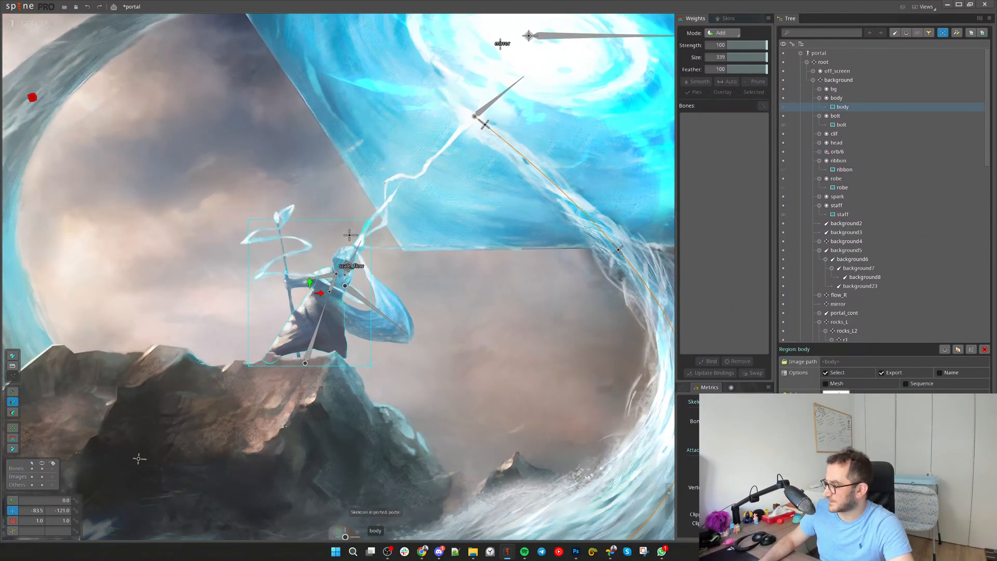
{"action": "left_click", "coordinate": [830, 386]}
{"action": "left_click", "coordinate": [856, 395]}
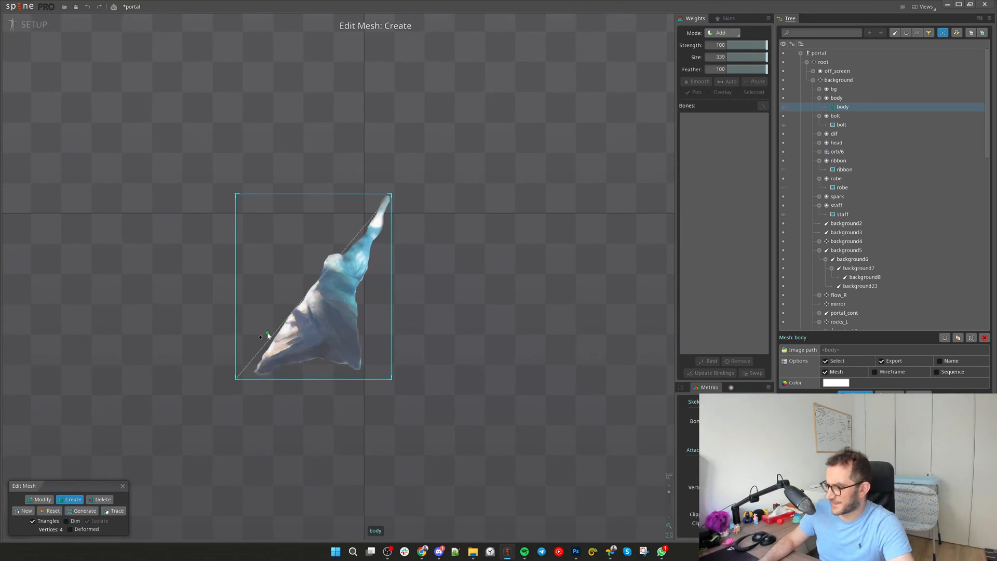
Outline the body with new vertices and edges, delete the unused upper-left and lower-right corner vertices, and finish mesh editing
{"action": "left_click", "coordinate": [361, 293]}
{"action": "left_click_drag", "start_coordinate": [367, 338], "coordinate": [371, 379]}
{"action": "left_click_drag", "start_coordinate": [308, 280], "coordinate": [237, 379]}
{"action": "left_click_drag", "start_coordinate": [313, 267], "coordinate": [335, 200]}
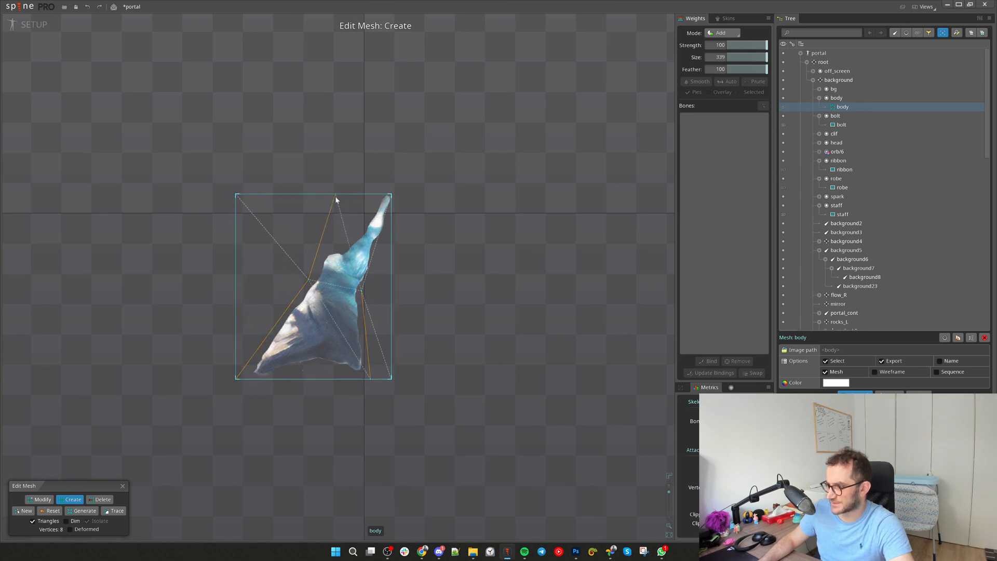
{"action": "left_click", "coordinate": [236, 194]}
{"action": "left_click_drag", "start_coordinate": [362, 290], "coordinate": [391, 229]}
{"action": "left_click", "coordinate": [391, 379]}
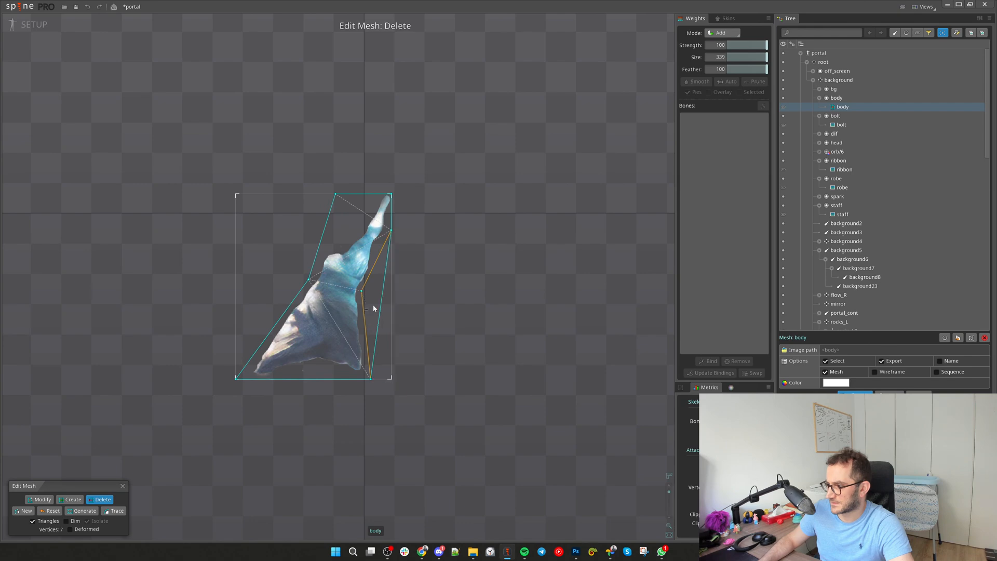
{"action": "left_click", "coordinate": [122, 486]}
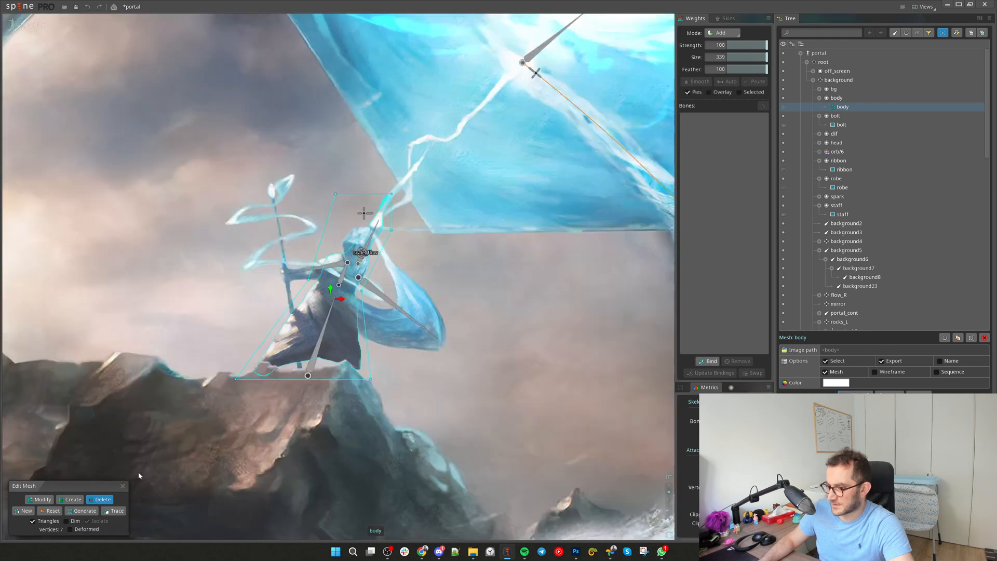
Bind the body mesh to the bones background5 and background6
{"action": "scroll", "coordinate": [368, 311], "scroll_direction": "up", "scroll_amount": 1}
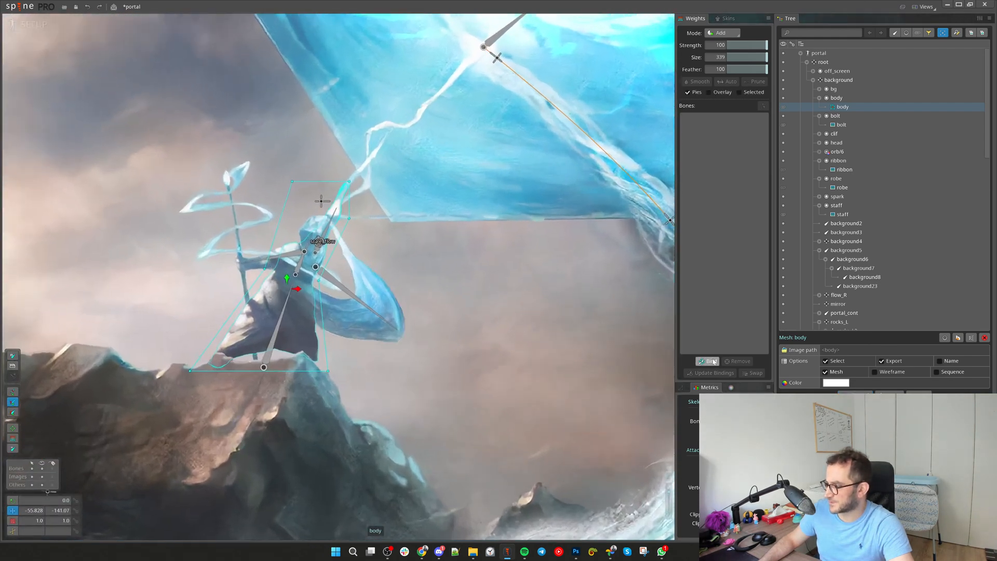
{"action": "left_click", "coordinate": [707, 361]}
{"action": "left_click", "coordinate": [266, 362]}
{"action": "left_click", "coordinate": [295, 272]}
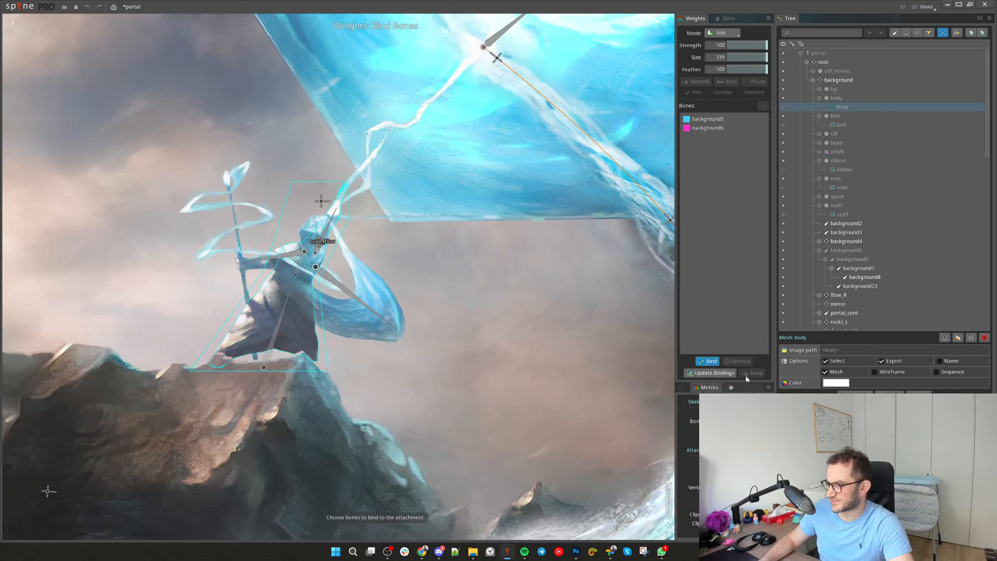
Reopen the body mesh, add vertices and edges around the shoulder and raised arm, and delete the outlying top vertex
{"action": "left_click", "coordinate": [854, 393]}
{"action": "right_click", "coordinate": [371, 278]}
{"action": "right_click", "coordinate": [375, 279]}
{"action": "left_click_drag", "start_coordinate": [375, 279], "coordinate": [315, 246]}
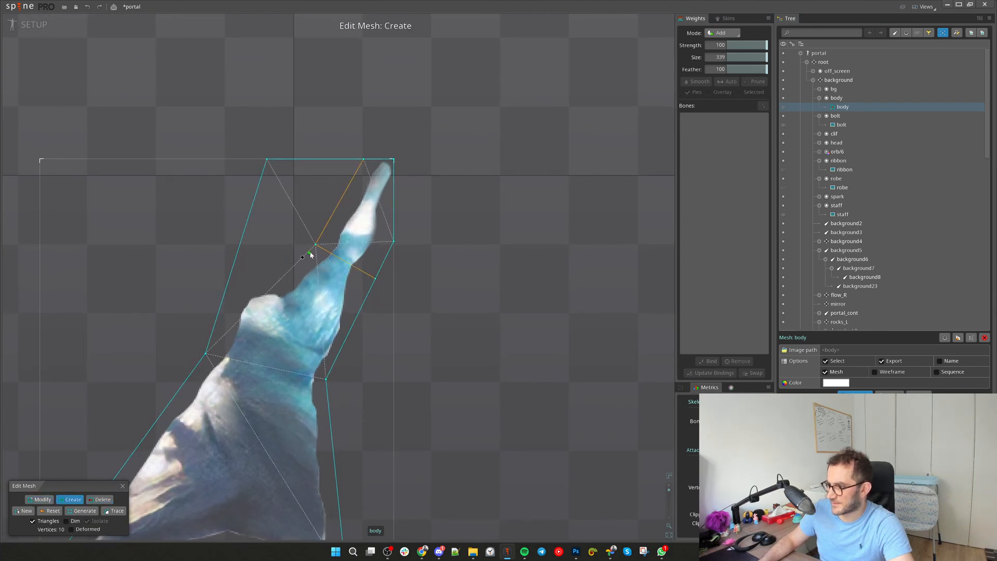
{"action": "right_click", "coordinate": [263, 204]}
{"action": "left_click", "coordinate": [267, 159]}
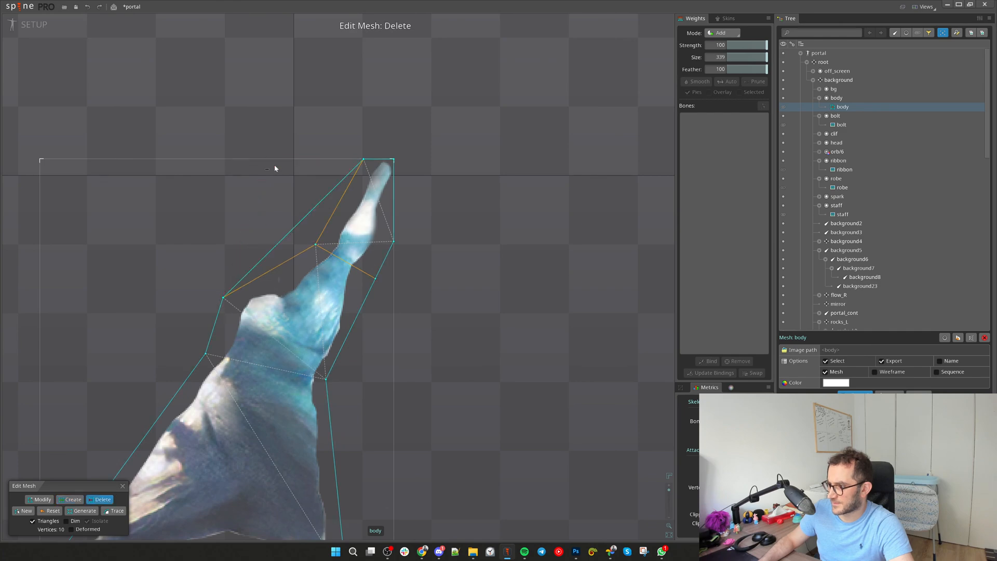
{"action": "scroll", "coordinate": [329, 198], "scroll_direction": "down", "scroll_amount": 3}
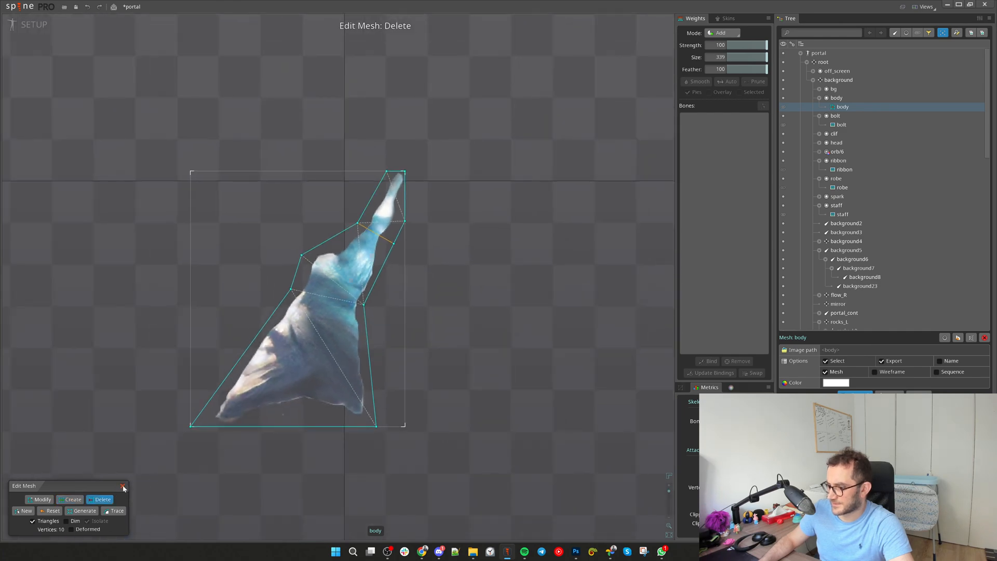
{"action": "left_click", "coordinate": [123, 487]}
Bind the background8 bone to the body mesh as well
{"action": "left_click", "coordinate": [706, 363]}
{"action": "scroll", "coordinate": [301, 244], "scroll_direction": "up", "scroll_amount": 1}
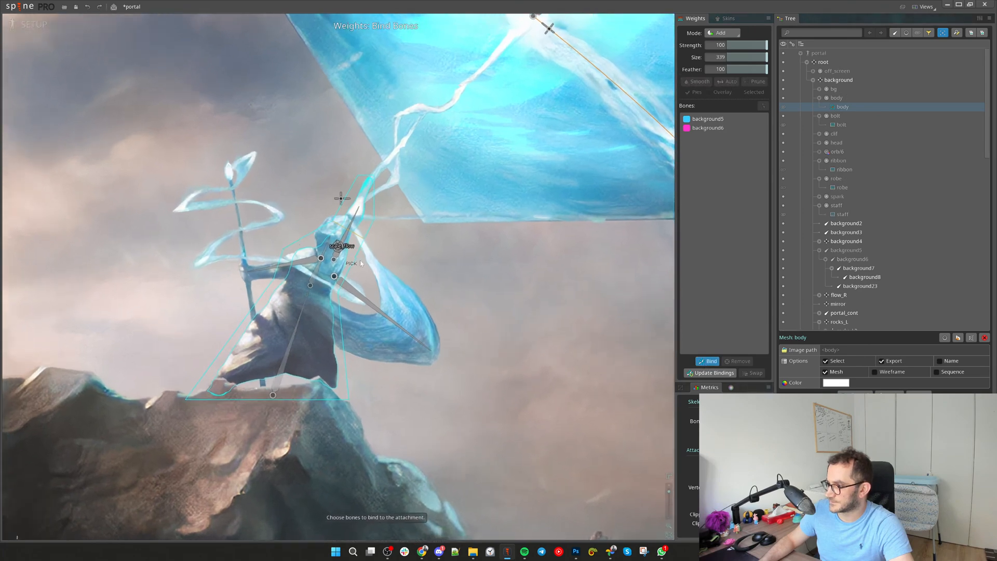
{"action": "left_click", "coordinate": [344, 234]}
{"action": "left_click", "coordinate": [701, 362]}
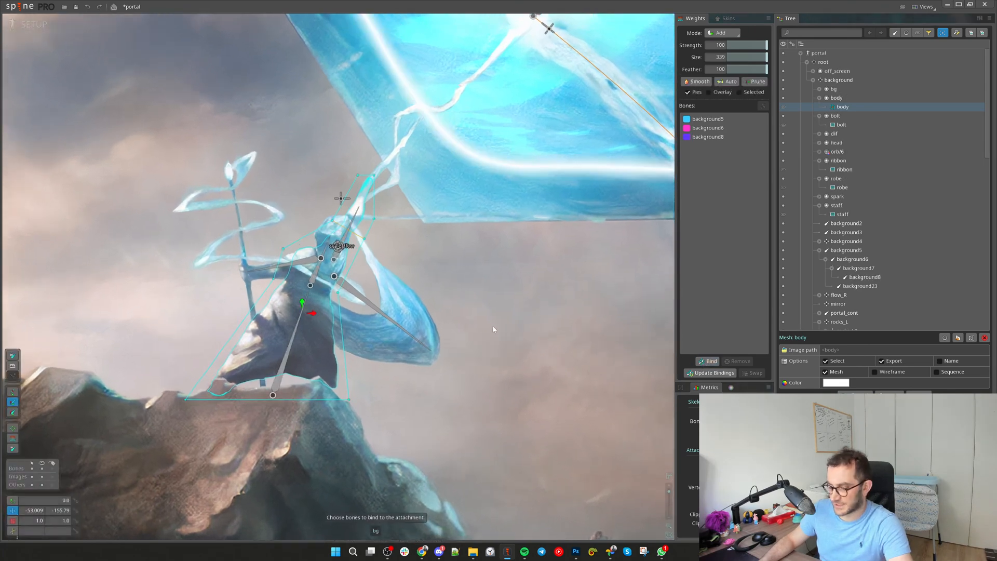
Weight the raised arm's vertices to background8 in Direct mode and test the bone's movement
{"action": "left_click_drag", "start_coordinate": [316, 141], "coordinate": [399, 249]}
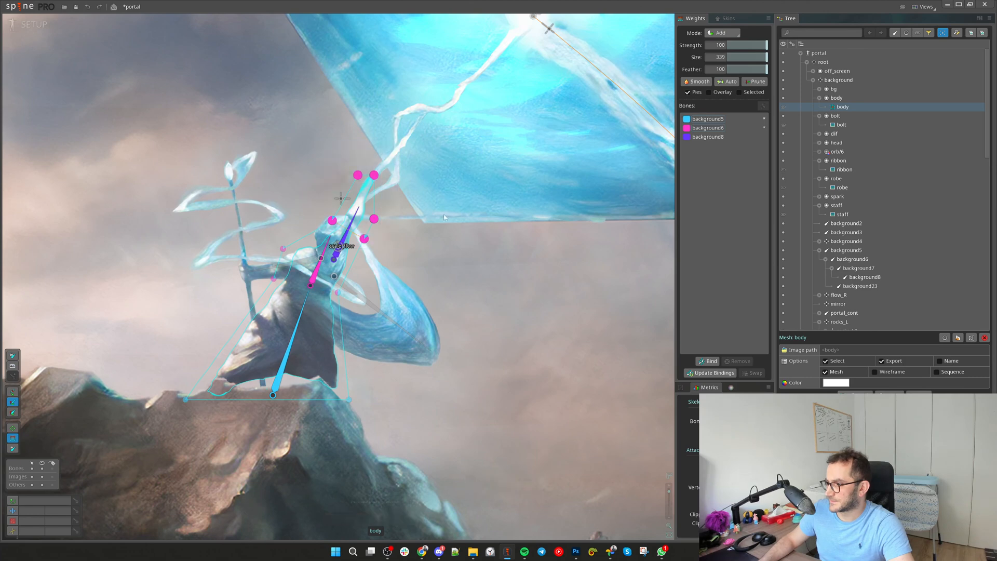
{"action": "left_click", "coordinate": [347, 235]}
{"action": "left_click", "coordinate": [722, 33]}
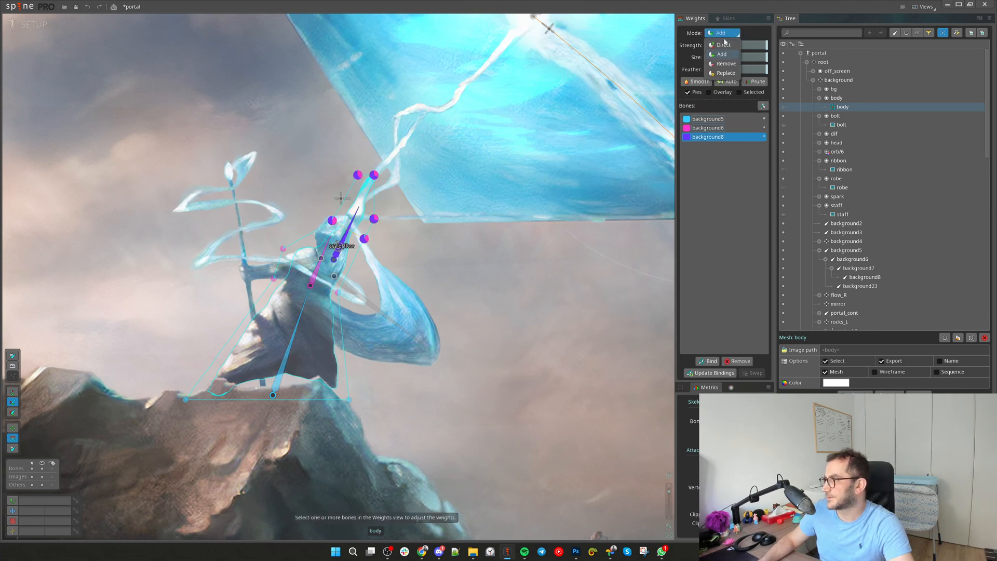
{"action": "left_click", "coordinate": [722, 43]}
{"action": "key", "text": "c"}
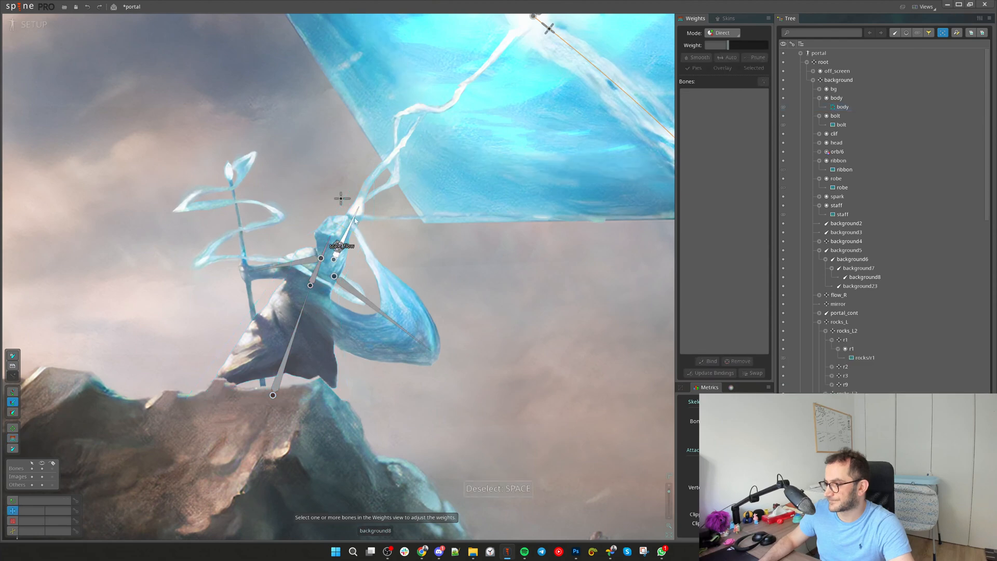
{"action": "key", "text": "ctrl+z"}
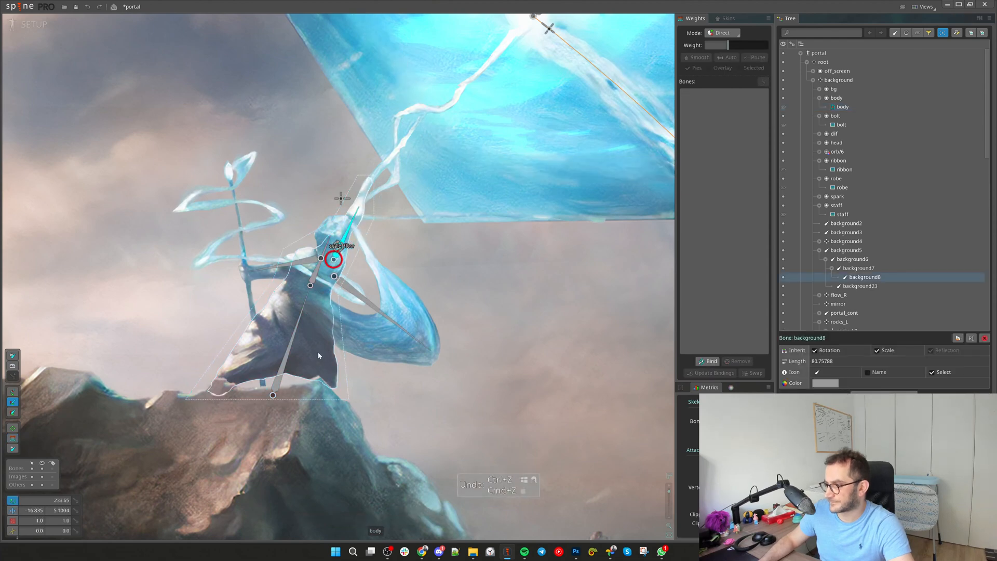
Add a vertex on each side of the body mesh below the existing elbow vertices, tightening the outline around the upper arm
{"action": "left_click", "coordinate": [318, 351]}
{"action": "scroll", "coordinate": [350, 267], "scroll_direction": "up", "scroll_amount": 3}
{"action": "key", "text": "g"}
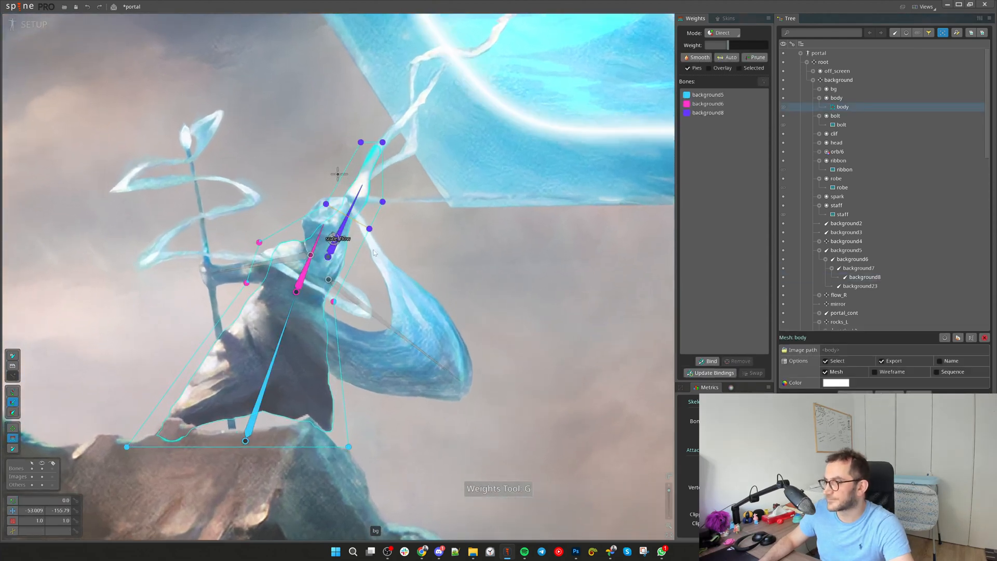
{"action": "left_click", "coordinate": [856, 392]}
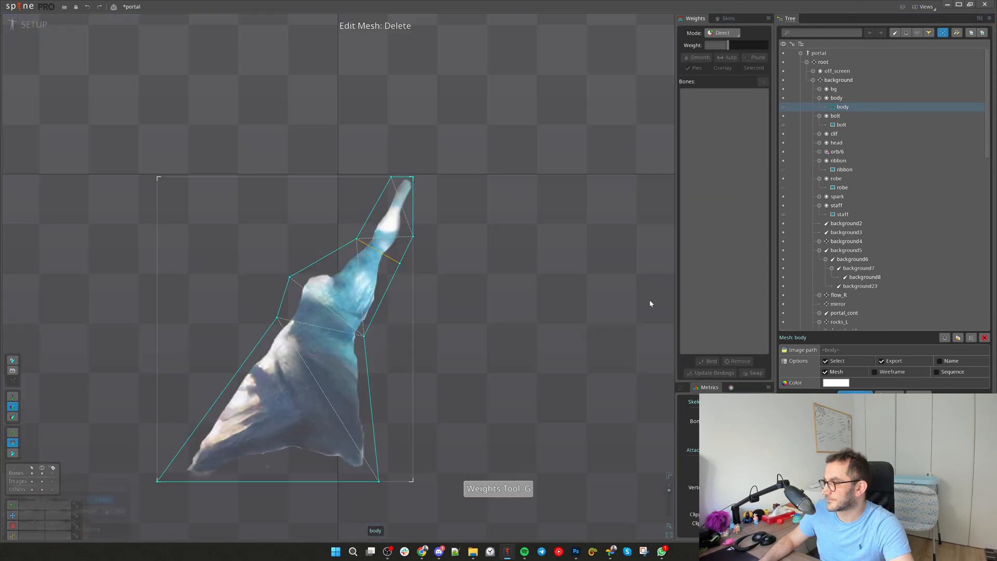
{"action": "key", "text": "c"}
{"action": "left_click", "coordinate": [338, 269]}
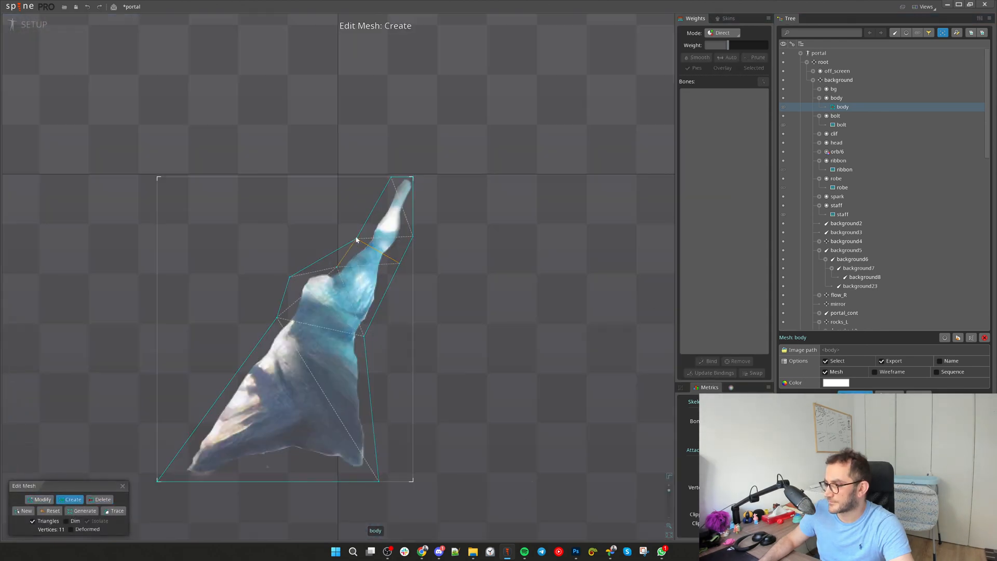
{"action": "key", "text": "d"}
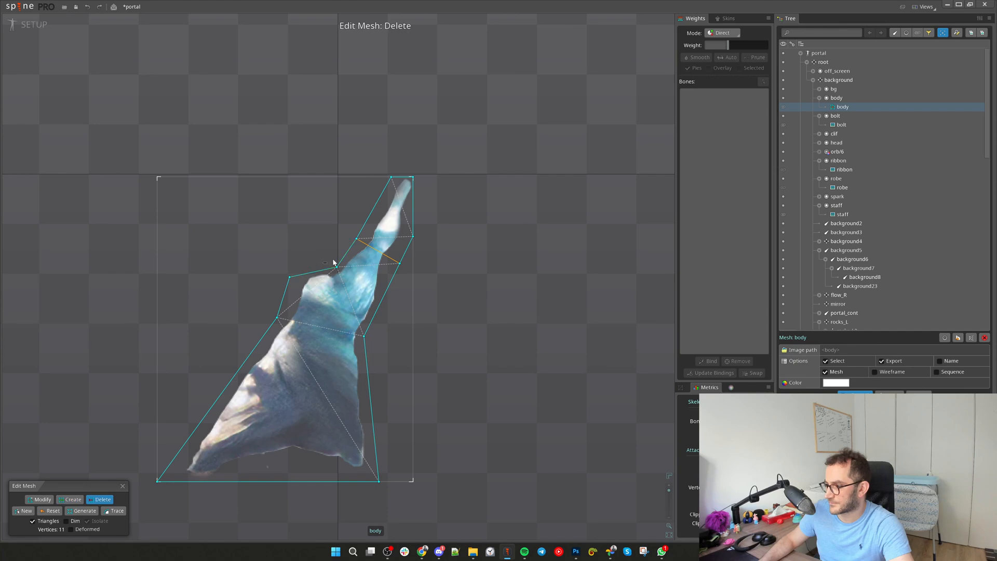
{"action": "key", "text": "m"}
{"action": "key", "text": "c"}
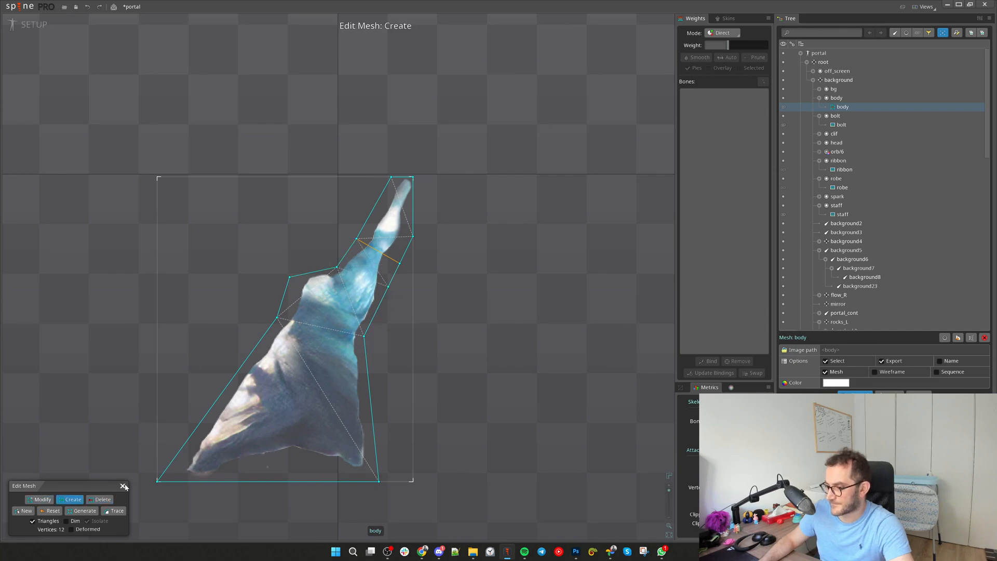
{"action": "left_click", "coordinate": [123, 486]}
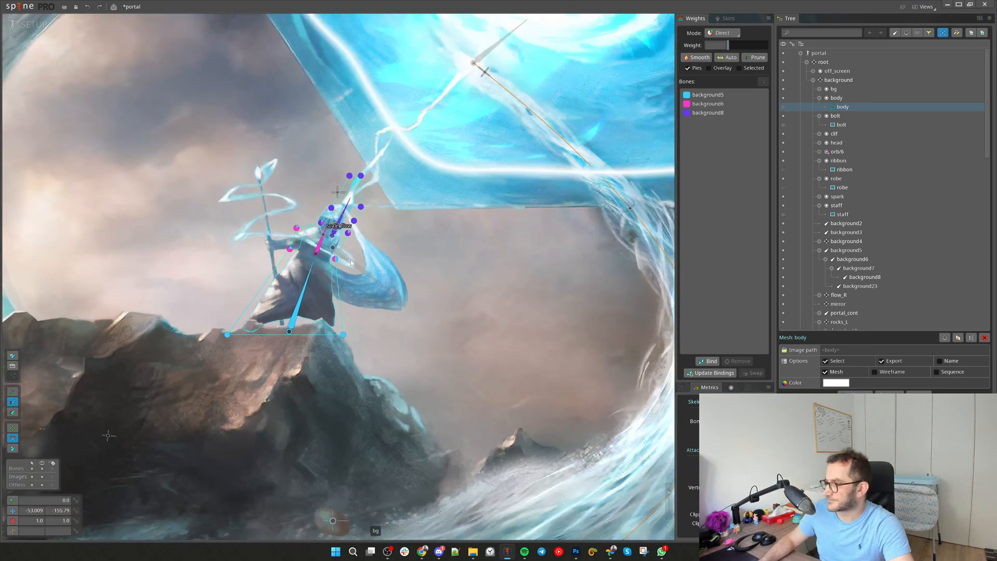
Test how the body mesh's arm deforms by rotating the background8 bone, and undo the rotation
{"action": "scroll", "coordinate": [338, 224], "scroll_direction": "up", "scroll_amount": 2}
{"action": "left_click", "coordinate": [354, 237]}
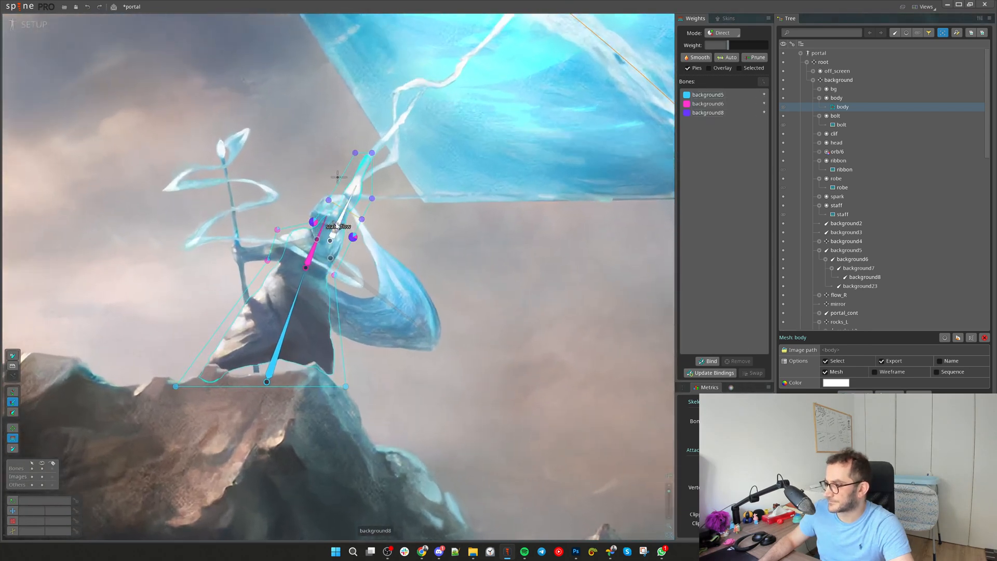
{"action": "left_click", "coordinate": [334, 227]}
{"action": "key", "text": "space"}
{"action": "key", "text": "c"}
{"action": "left_click_drag", "start_coordinate": [345, 210], "coordinate": [366, 201]}
{"action": "key", "text": "ctrl+z"}
{"action": "scroll", "coordinate": [370, 268], "scroll_direction": "down", "scroll_amount": 2}
{"action": "scroll", "coordinate": [371, 268], "scroll_direction": "down", "scroll_amount": 1}
{"action": "scroll", "coordinate": [292, 251], "scroll_direction": "up", "scroll_amount": 2}
Convert the staff attachment into a mesh and open it for mesh editing
{"action": "left_click", "coordinate": [292, 250]}
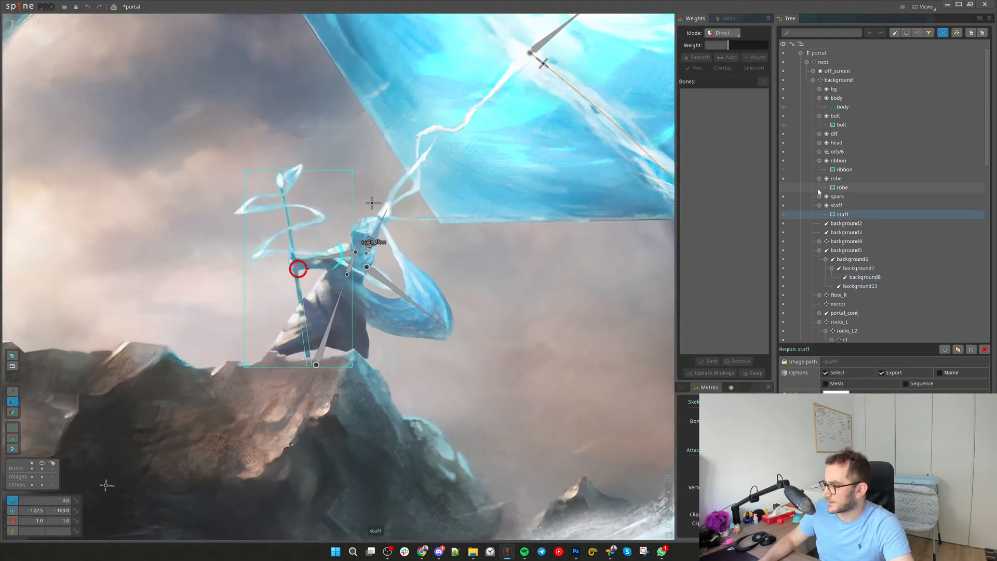
{"action": "key", "text": "v"}
{"action": "left_click_drag", "start_coordinate": [322, 269], "coordinate": [240, 293]}
{"action": "key", "text": "ctrl+z"}
{"action": "left_click", "coordinate": [831, 384]}
{"action": "left_click", "coordinate": [855, 394]}
{"action": "scroll", "coordinate": [266, 275], "scroll_direction": "up", "scroll_amount": 2}
{"action": "scroll", "coordinate": [263, 111], "scroll_direction": "down", "scroll_amount": 2}
{"action": "scroll", "coordinate": [262, 177], "scroll_direction": "up", "scroll_amount": 1}
Add vertices to the staff mesh's outline and interior, connecting them with edges that closely follow the staff and the extended arm
{"action": "left_click", "coordinate": [260, 168]}
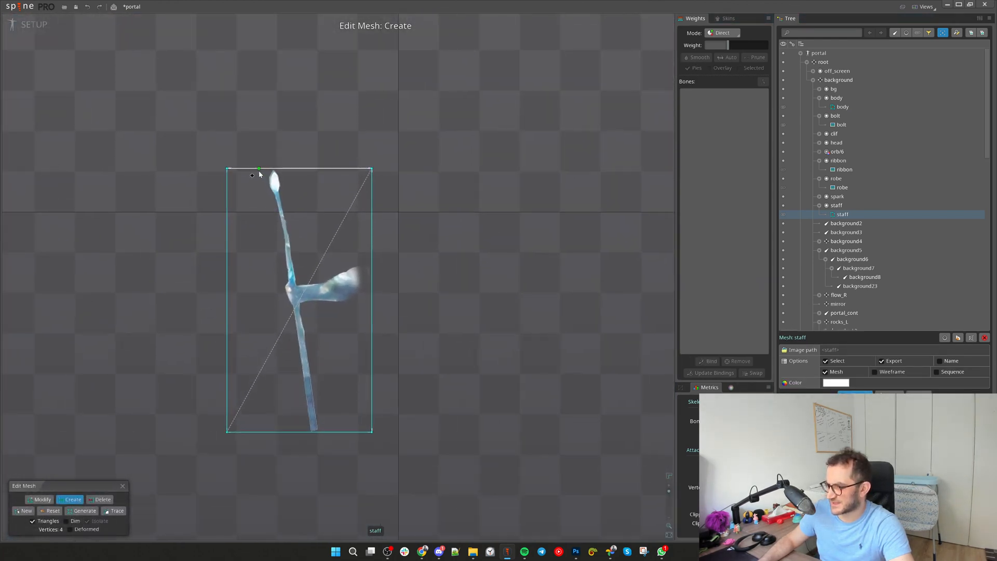
{"action": "left_click", "coordinate": [304, 431]}
{"action": "left_click", "coordinate": [331, 435]}
{"action": "left_click", "coordinate": [308, 317]}
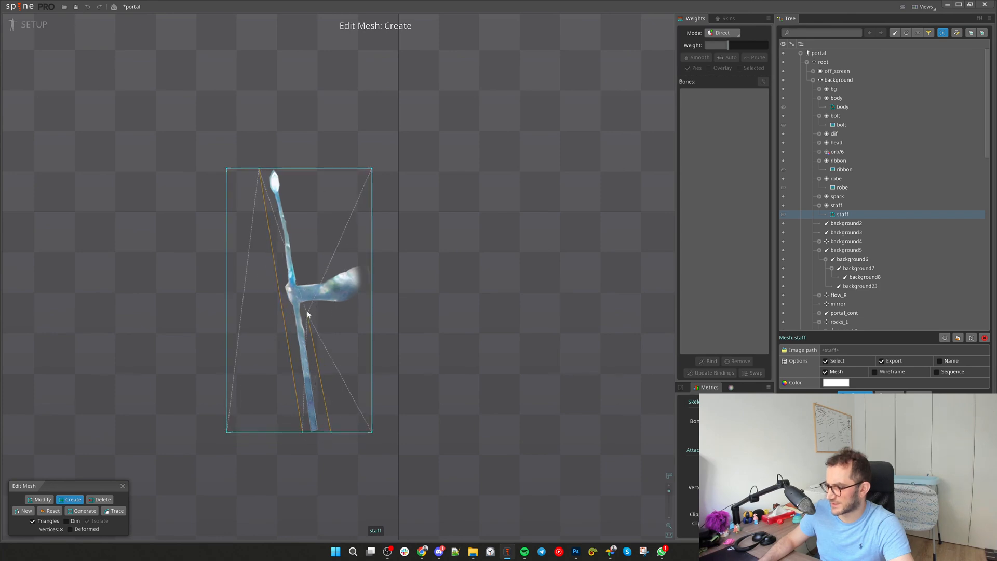
{"action": "left_click", "coordinate": [349, 306]}
{"action": "left_click", "coordinate": [372, 298]}
{"action": "left_click", "coordinate": [371, 255]}
{"action": "left_click", "coordinate": [301, 279]}
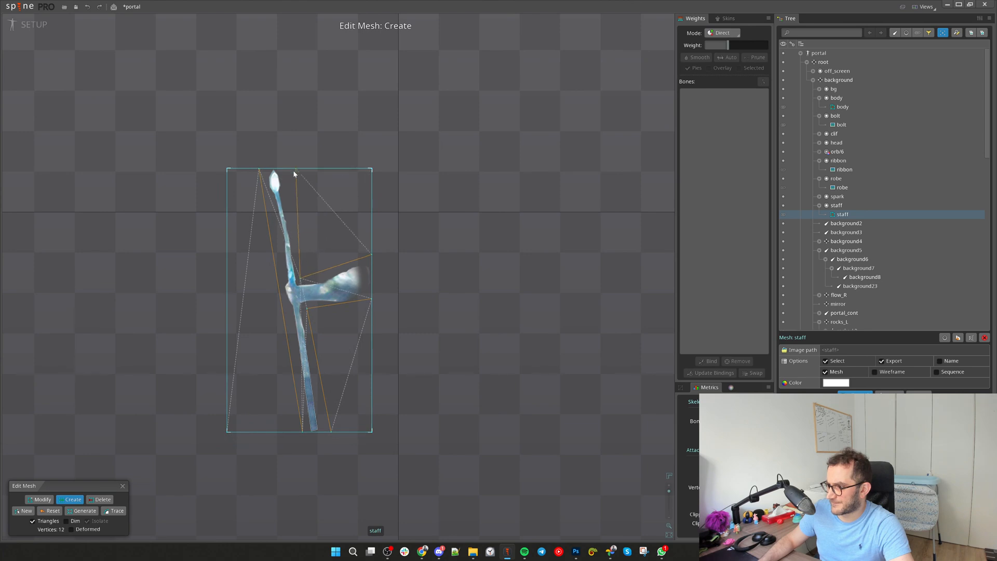
Delete the staff mesh's outer corner vertices to trim the empty area, and finish mesh editing
{"action": "key", "text": "d"}
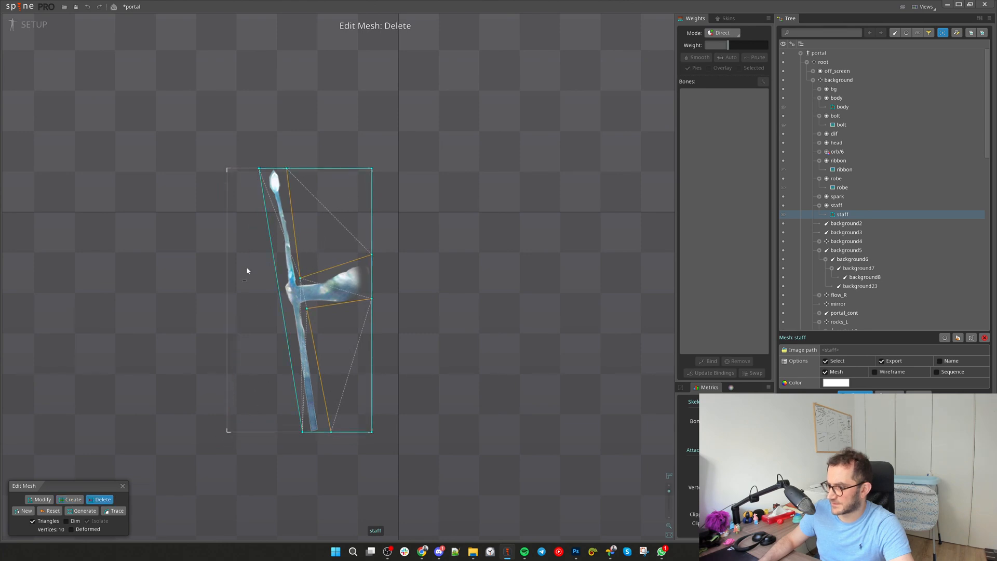
{"action": "left_click", "coordinate": [372, 168]}
{"action": "left_click", "coordinate": [122, 485]}
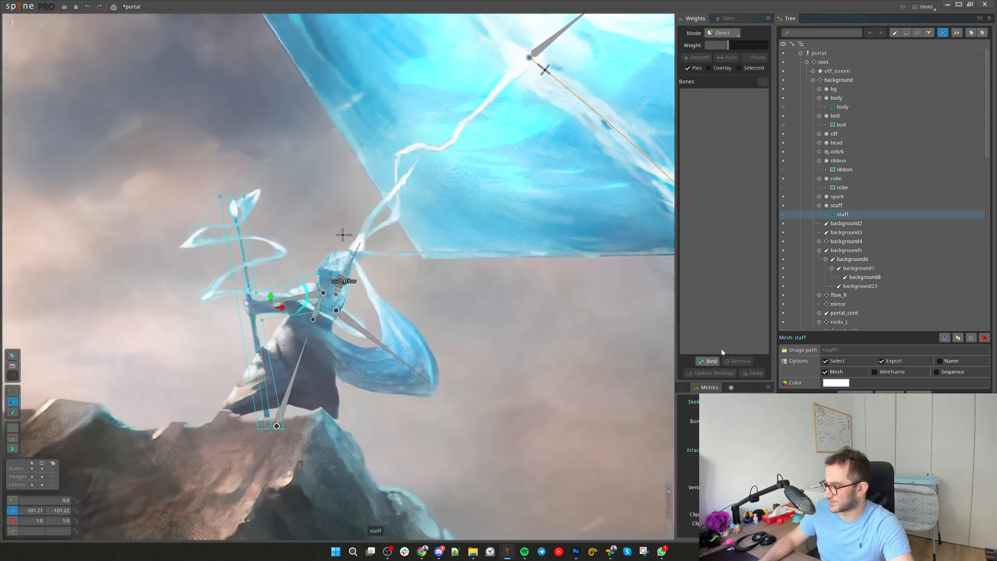
Create a bone about 304 long under the background bone, running from the staff's base to its tip
{"action": "left_click", "coordinate": [707, 362]}
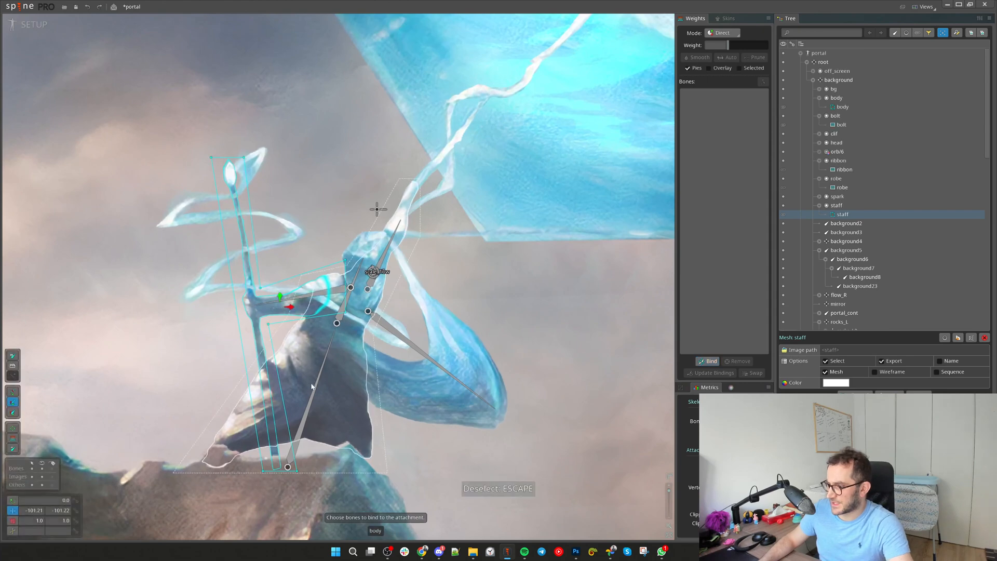
{"action": "left_click", "coordinate": [838, 79]}
{"action": "key", "text": "n"}
{"action": "left_click_drag", "start_coordinate": [276, 459], "coordinate": [230, 174]}
{"action": "scroll", "coordinate": [351, 204], "scroll_direction": "down", "scroll_amount": 2}
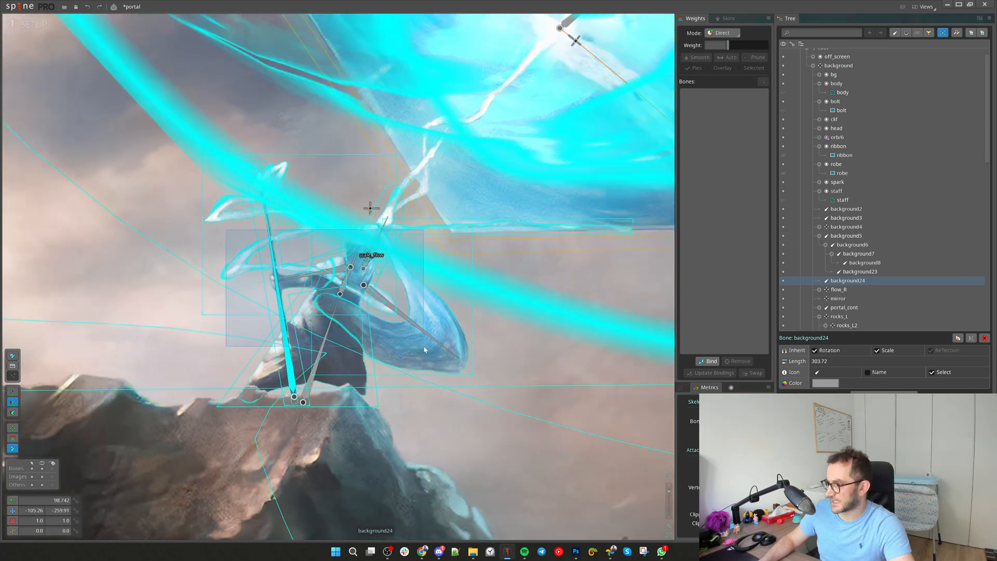
{"action": "left_click", "coordinate": [420, 328], "text": "ctrl"}
{"action": "left_click", "coordinate": [346, 293], "text": "ctrl"}
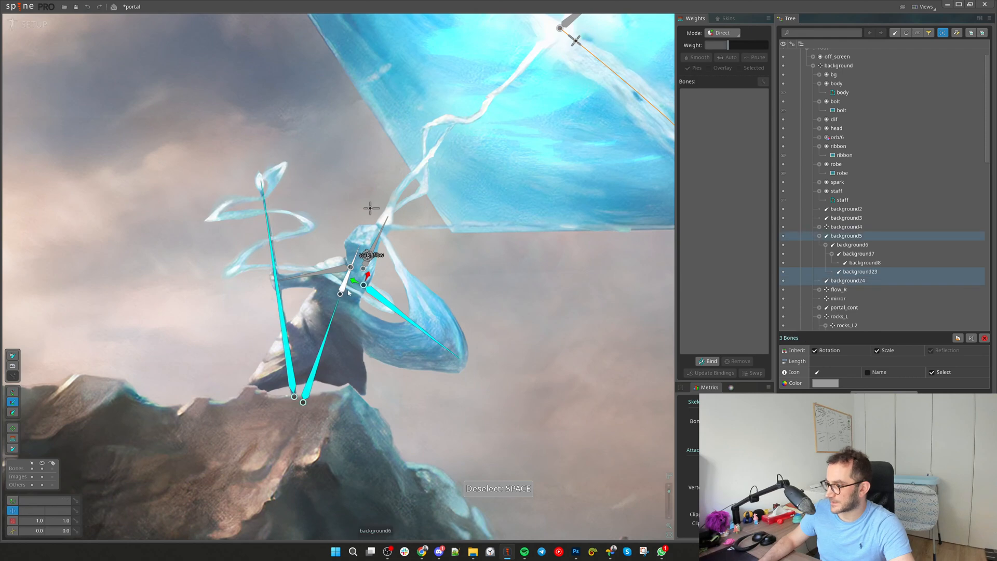
{"action": "key", "text": "space"}
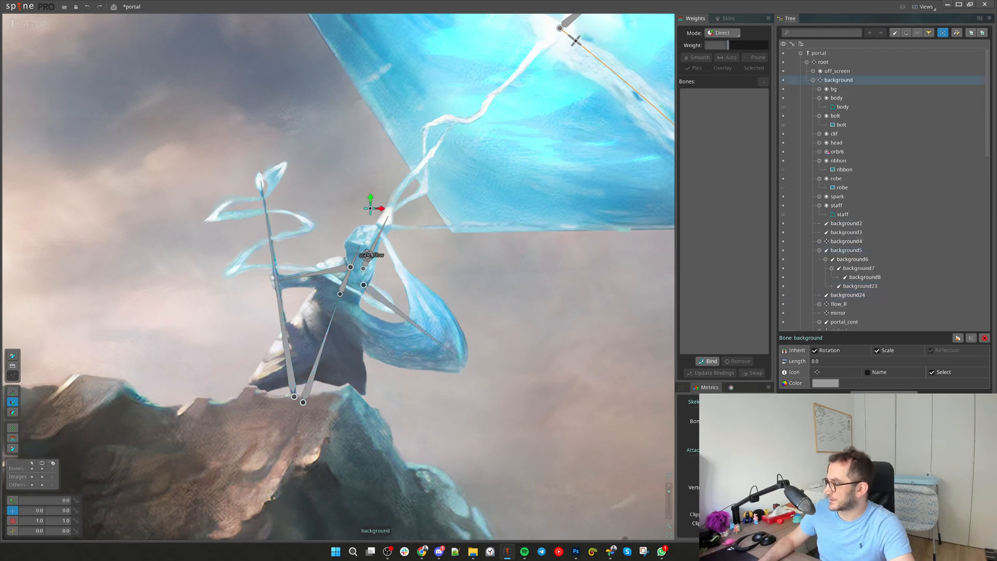
Add a new bone named "character" under the background bone
{"action": "left_click", "coordinate": [878, 409]}
{"action": "key", "text": "F2"}
{"action": "type", "text": "character"}
{"action": "key", "text": "Return"}
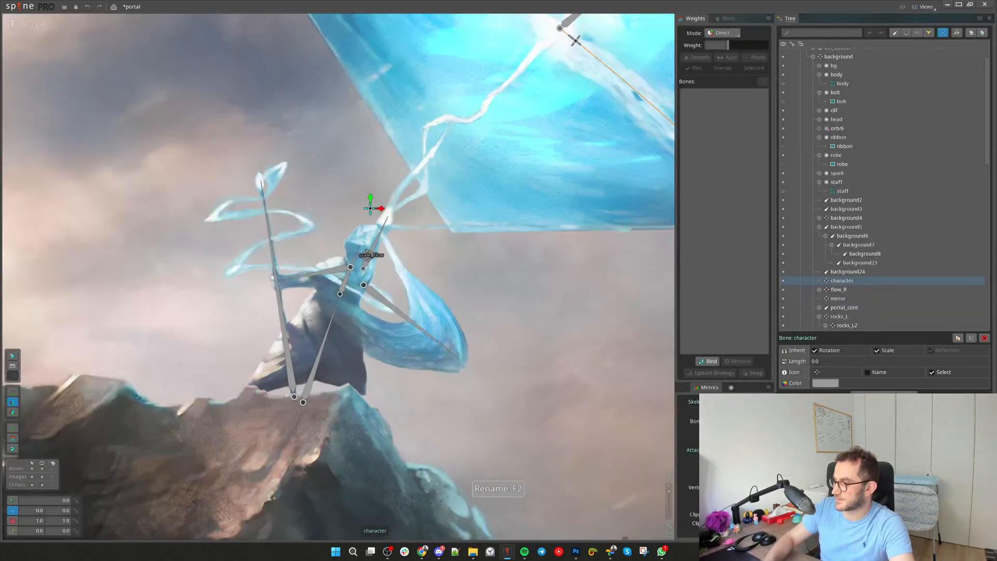
Parent the lower body bone background5 and the staff bone background24 to the character bone
{"action": "left_click", "coordinate": [320, 353]}
{"action": "left_click", "coordinate": [287, 352], "text": "ctrl"}
{"action": "key", "text": "p"}
{"action": "left_click", "coordinate": [906, 281]}
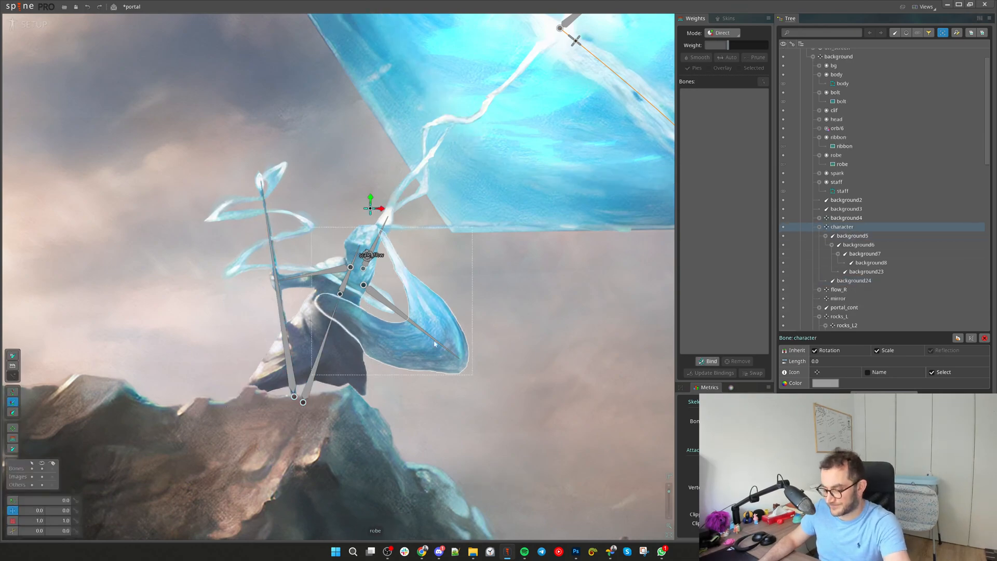
Move the character bone to the wizard's feet beside the body bone's base, keeping its child bones in place
{"action": "scroll", "coordinate": [346, 281], "scroll_direction": "down", "scroll_amount": 5}
{"action": "scroll", "coordinate": [322, 246], "scroll_direction": "up", "scroll_amount": 2}
{"action": "key", "text": "n"}
{"action": "scroll", "coordinate": [312, 248], "scroll_direction": "up", "scroll_amount": 2}
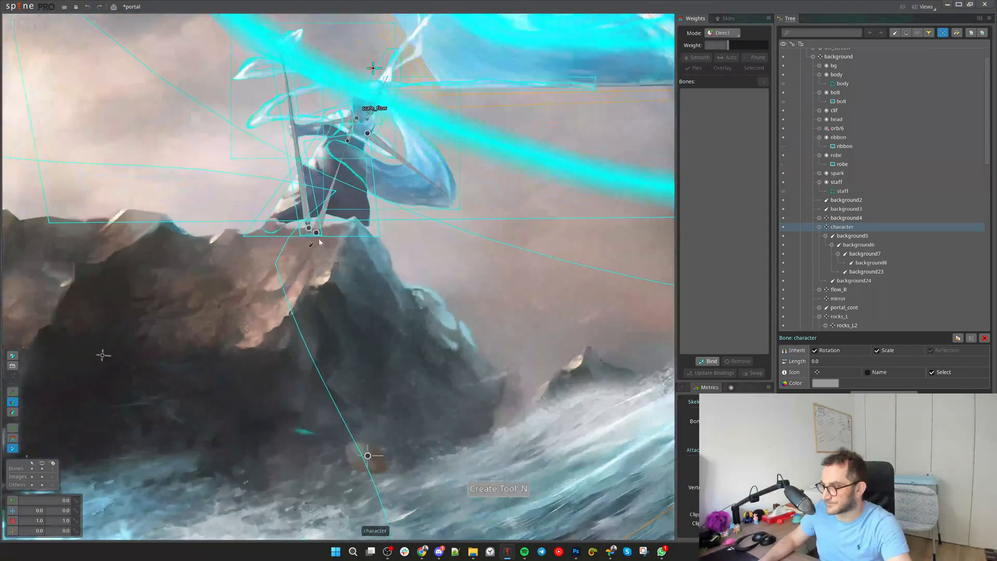
{"action": "key", "text": "space"}
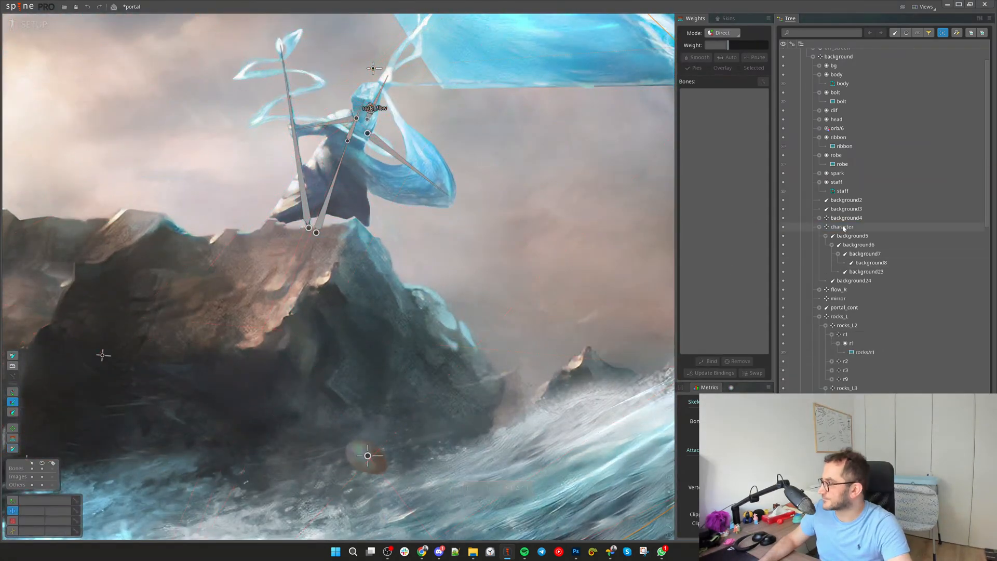
{"action": "key", "text": "n"}
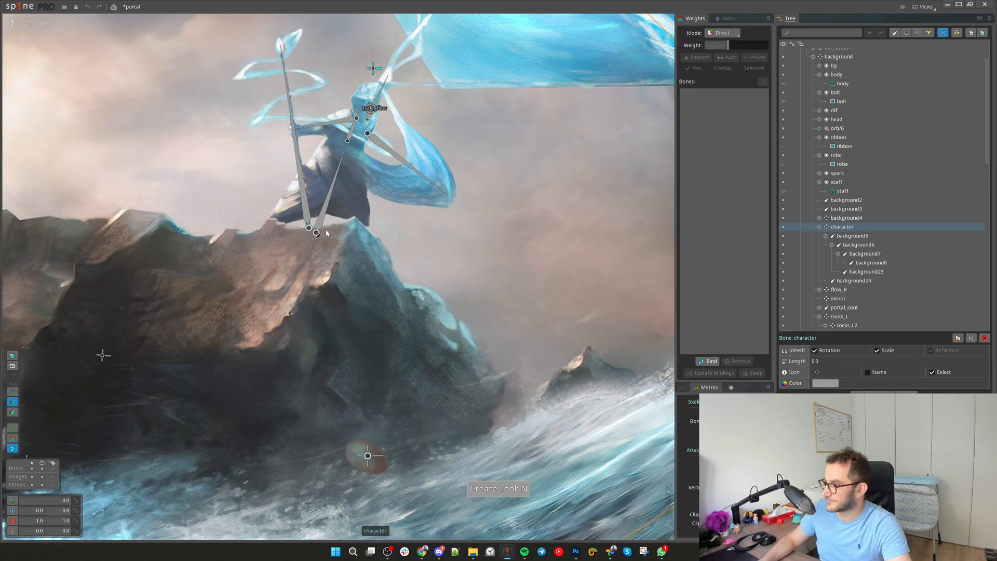
{"action": "key", "text": "v"}
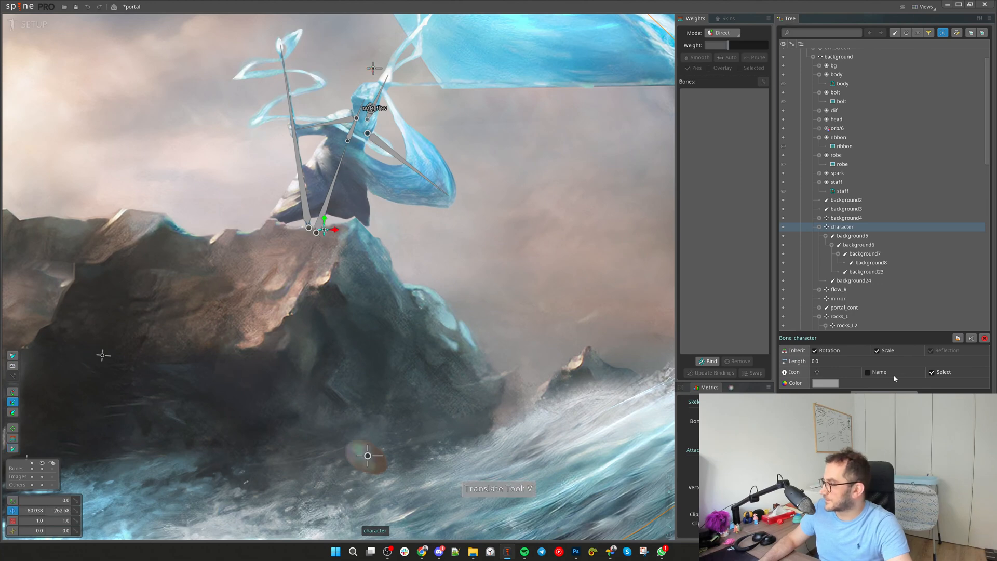
Show the character bone's name in the viewport and fine-tune its position to about -78.18, -266.29
{"action": "scroll", "coordinate": [401, 217], "scroll_direction": "up", "scroll_amount": 1}
{"action": "key", "text": "shift+q"}
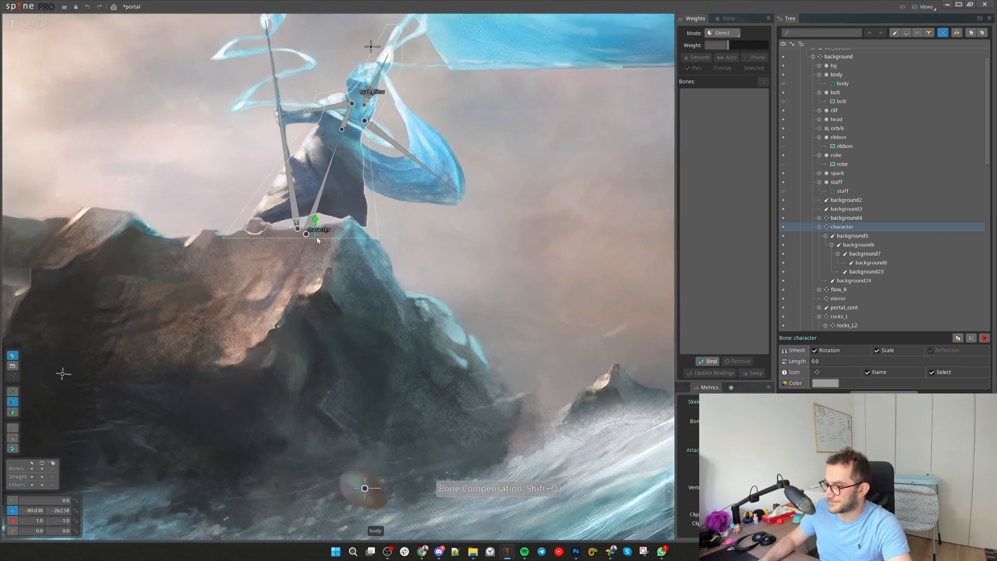
{"action": "key", "text": "v"}
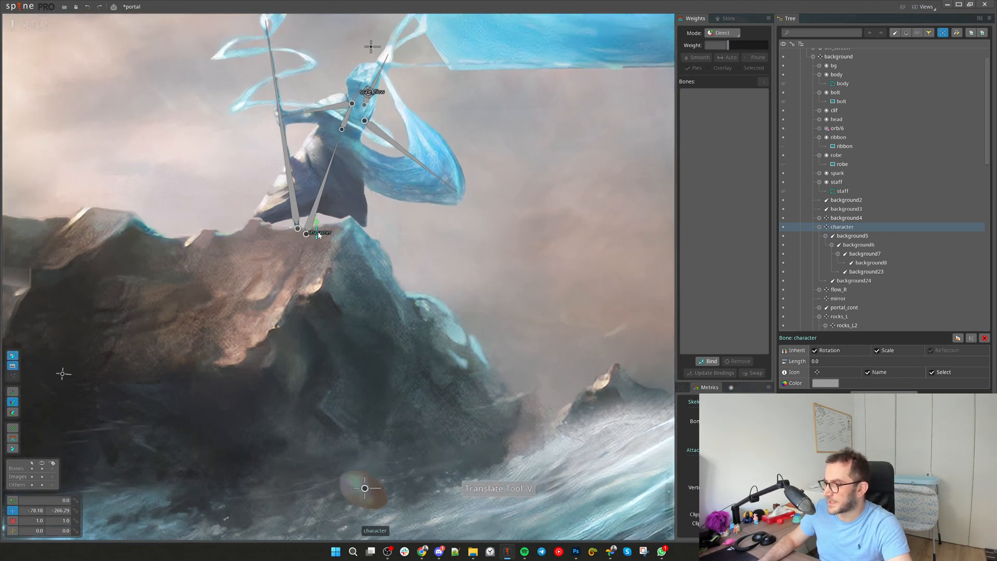
Test how the wizard's bones follow the character bone by moving it, and undo the move
{"action": "scroll", "coordinate": [318, 235], "scroll_direction": "down", "scroll_amount": 4}
{"action": "mouse_move", "coordinate": [331, 318]}
{"action": "left_mouse_down"}
{"action": "mouse_move", "coordinate": [347, 304]}
{"action": "mouse_move", "coordinate": [325, 332]}
{"action": "left_mouse_up"}
{"action": "key", "text": "ctrl+z"}
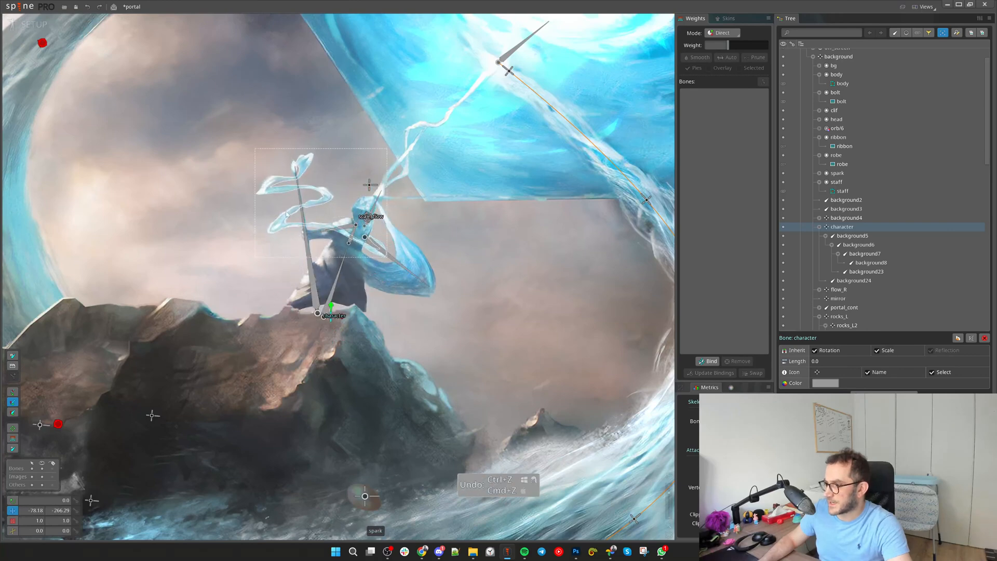
Bind the staff mesh to the staff bone background24 and the arm bone background7
{"action": "left_click", "coordinate": [301, 207]}
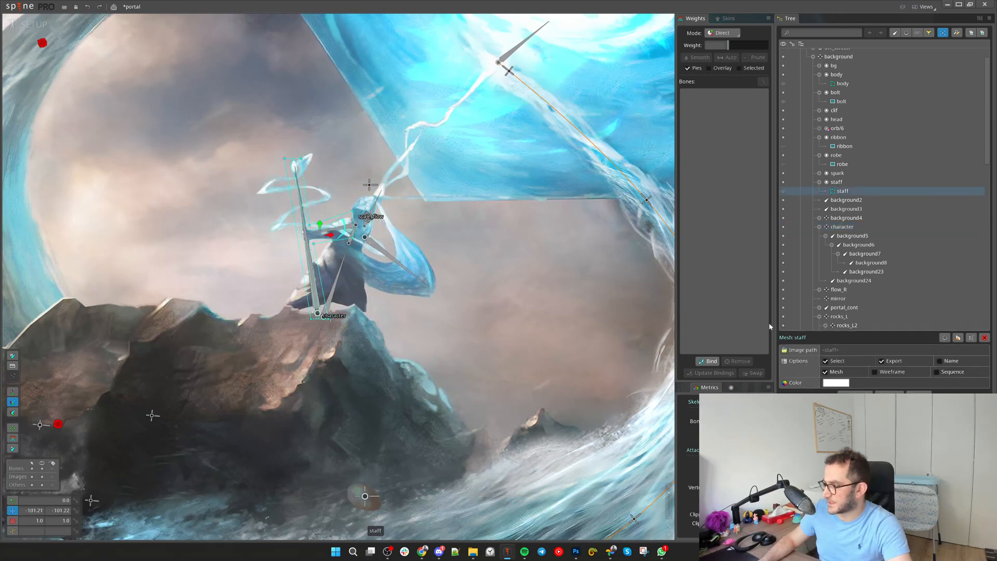
{"action": "left_click", "coordinate": [705, 363]}
{"action": "scroll", "coordinate": [271, 268], "scroll_direction": "up", "scroll_amount": 2}
{"action": "left_click", "coordinate": [327, 265]}
{"action": "left_click", "coordinate": [377, 213]}
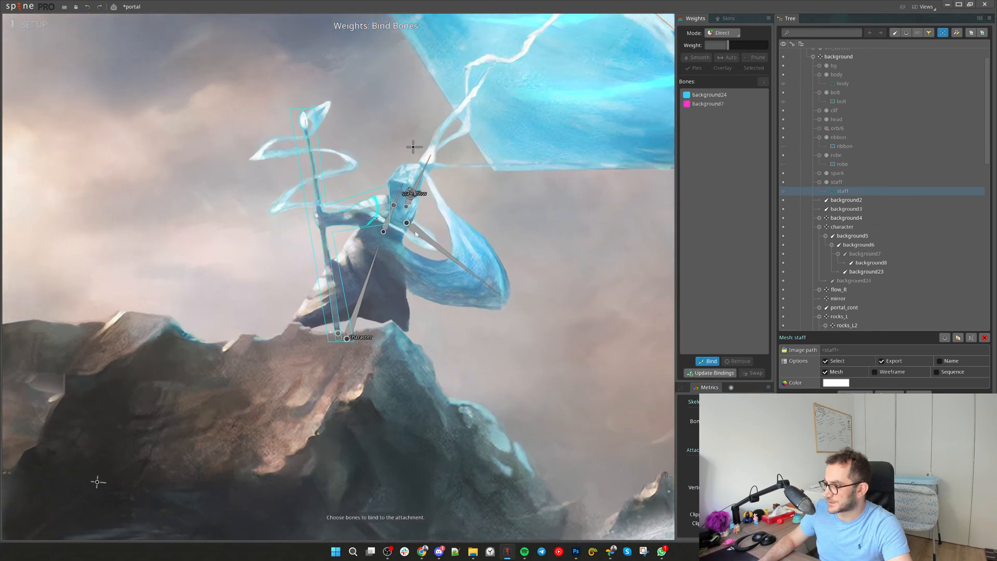
{"action": "left_click", "coordinate": [709, 362]}
Create an IK constraint named "arm" for background7 with a new target bone at the hand holding the staff
{"action": "left_click", "coordinate": [385, 218]}
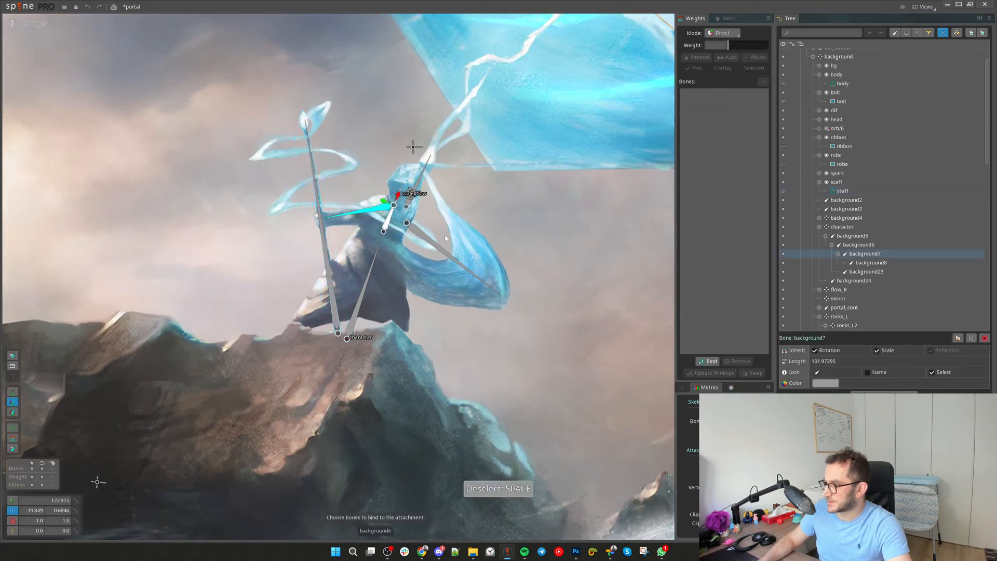
{"action": "left_click", "coordinate": [883, 452]}
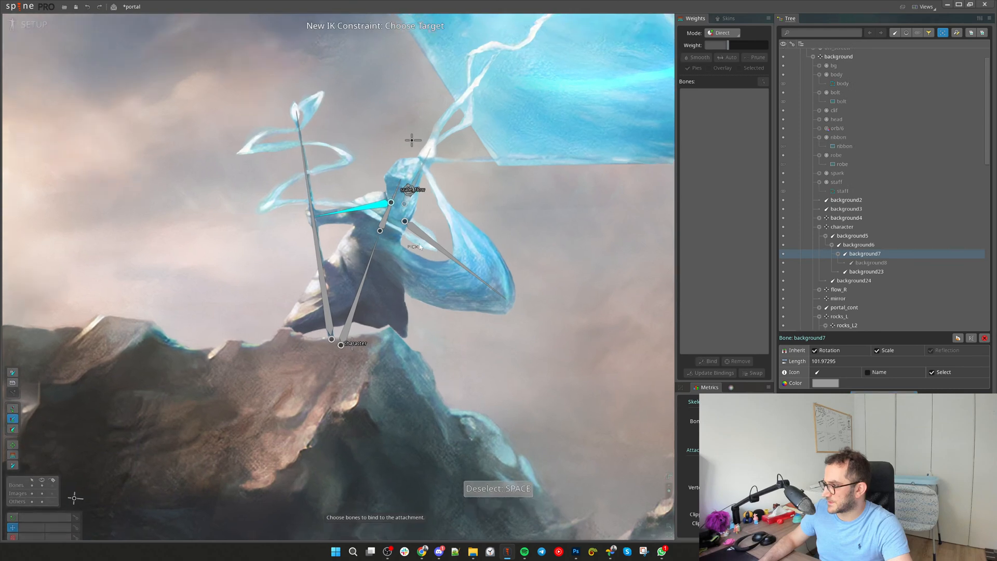
{"action": "scroll", "coordinate": [401, 240], "scroll_direction": "up", "scroll_amount": 3}
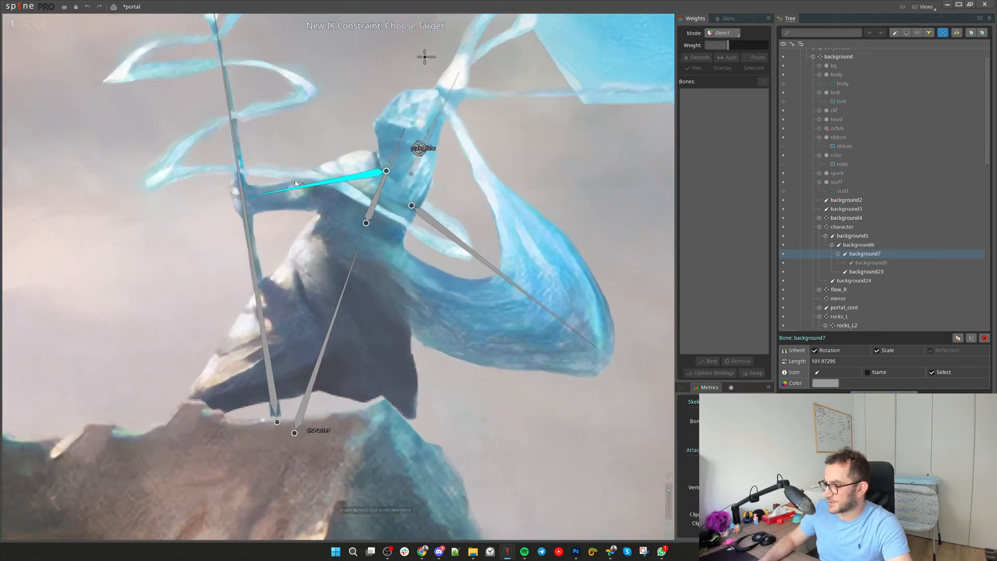
{"action": "left_click", "coordinate": [246, 197]}
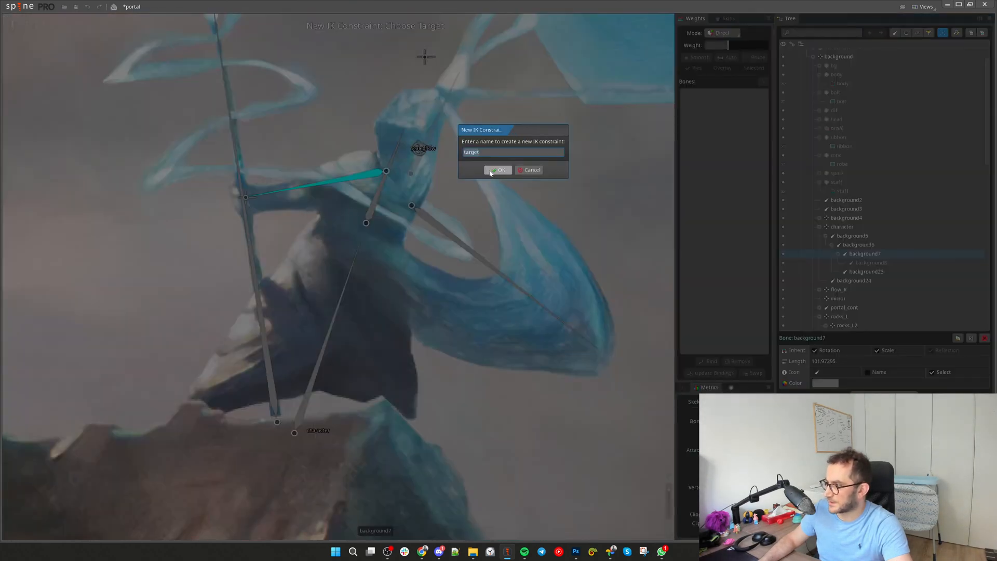
{"action": "type", "text": "arm"}
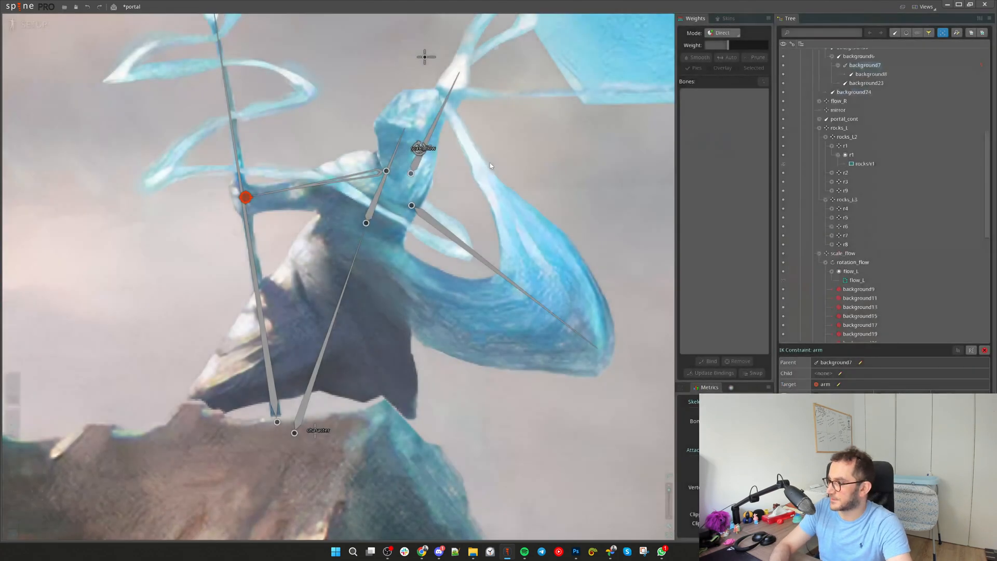
{"action": "key", "text": "Return"}
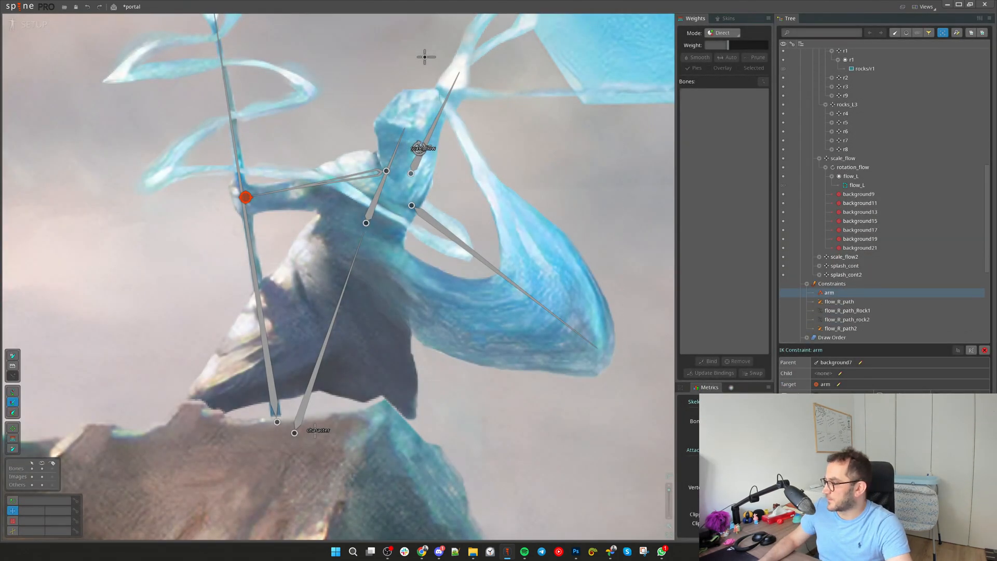
Parent the arm IK target bone to the staff bone background24
{"action": "key", "text": "space"}
{"action": "left_click", "coordinate": [246, 197]}
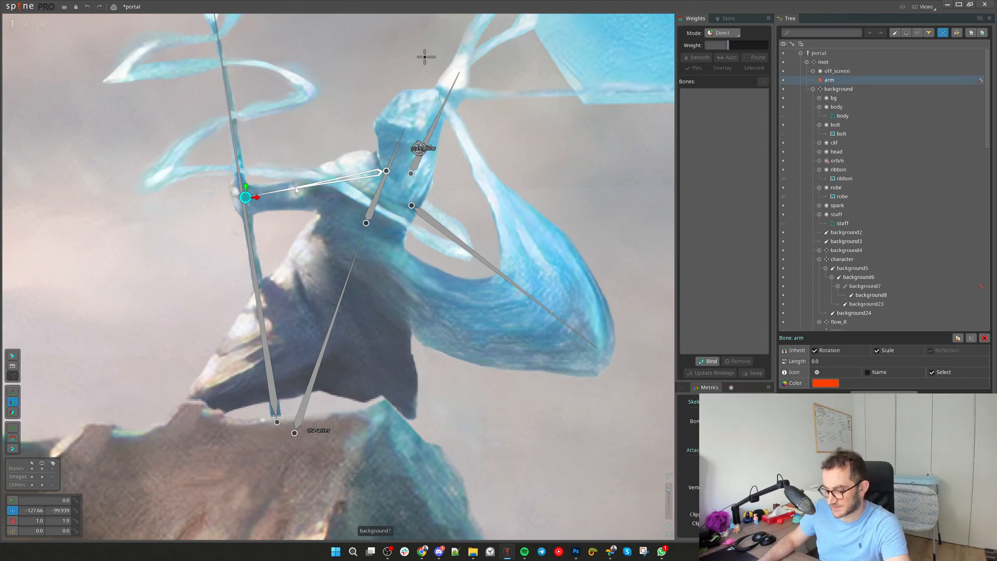
{"action": "key", "text": "p"}
{"action": "left_click", "coordinate": [250, 228]}
Test whether the arm follows the staff by rotating background24, and undo the rotation
{"action": "key", "text": "c"}
{"action": "left_click", "coordinate": [234, 146]}
{"action": "left_click_drag", "start_coordinate": [233, 146], "coordinate": [219, 148]}
{"action": "key", "text": "ctrl+z"}
Change the parent of the raised arm's bone background8 from background7 to background6
{"action": "left_click", "coordinate": [411, 171]}
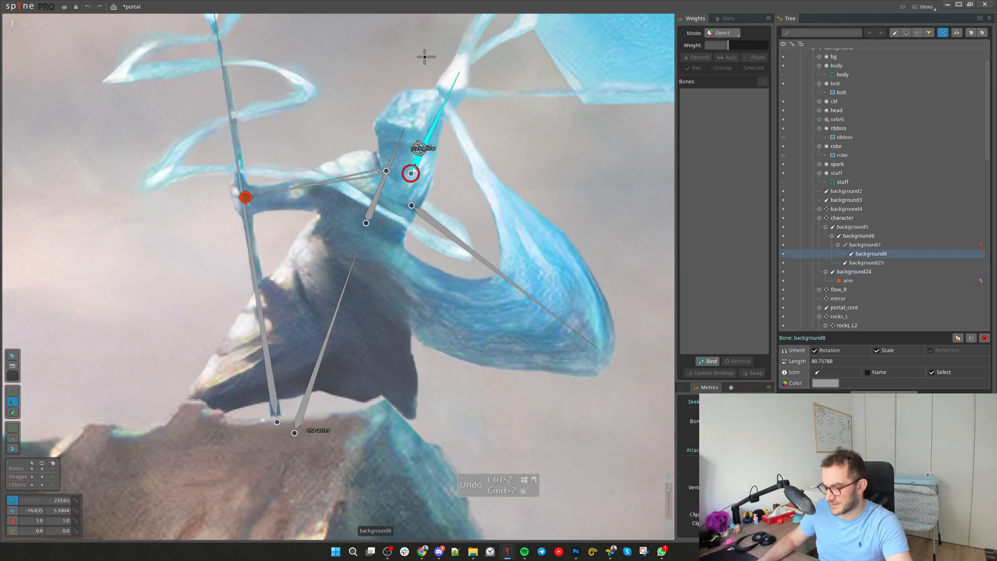
{"action": "key", "text": "p"}
{"action": "scroll", "coordinate": [389, 221], "scroll_direction": "down", "scroll_amount": 2}
{"action": "scroll", "coordinate": [390, 221], "scroll_direction": "down", "scroll_amount": 2}
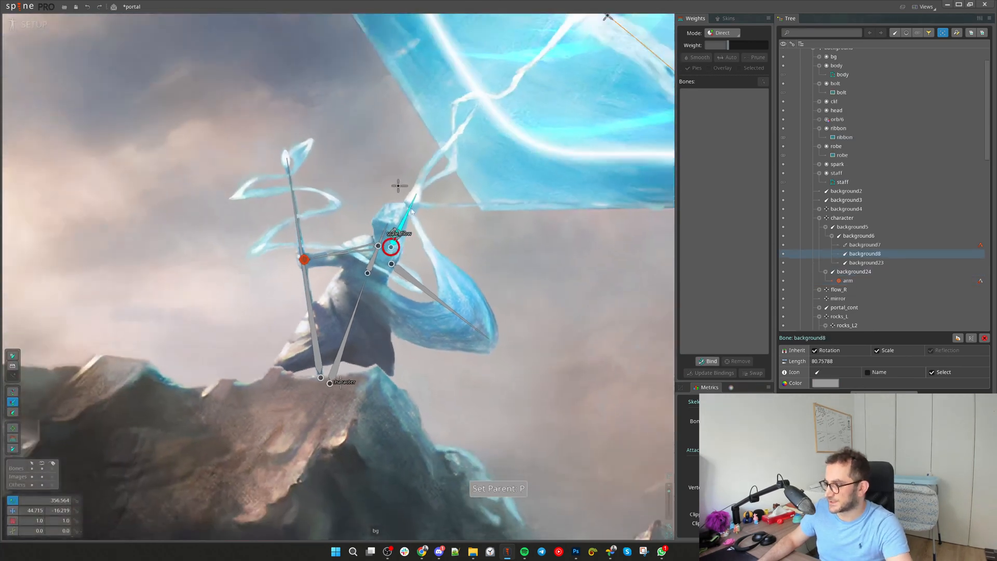
Test the reparented rig by rotating the staff bone background24, undo it, and select the upper body bone background6
{"action": "key", "text": "ctrl+z"}
{"action": "key", "text": "c"}
{"action": "left_click", "coordinate": [309, 304]}
{"action": "left_click_drag", "start_coordinate": [365, 289], "coordinate": [358, 287]}
{"action": "key", "text": "ctrl+z"}
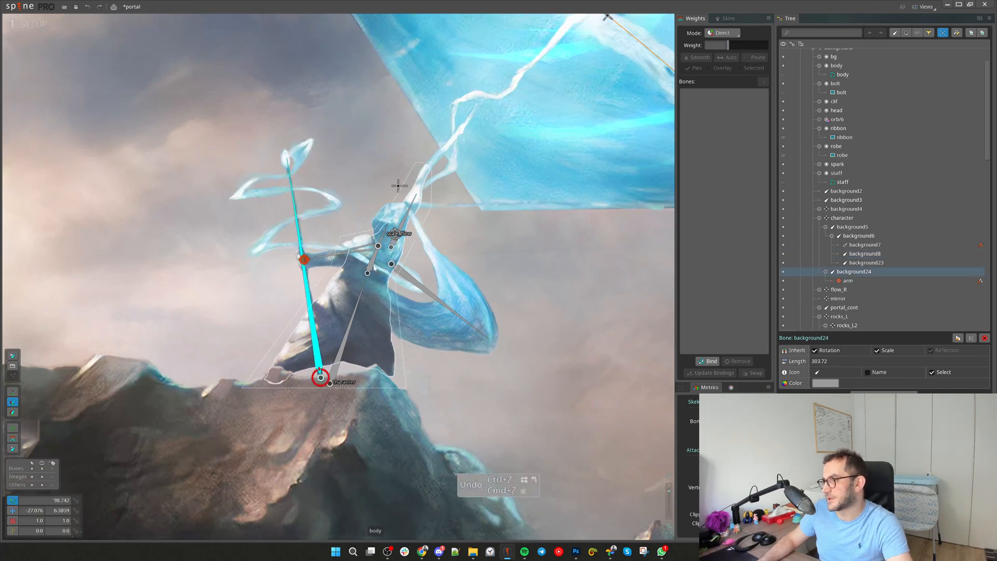
{"action": "left_click", "coordinate": [373, 261]}
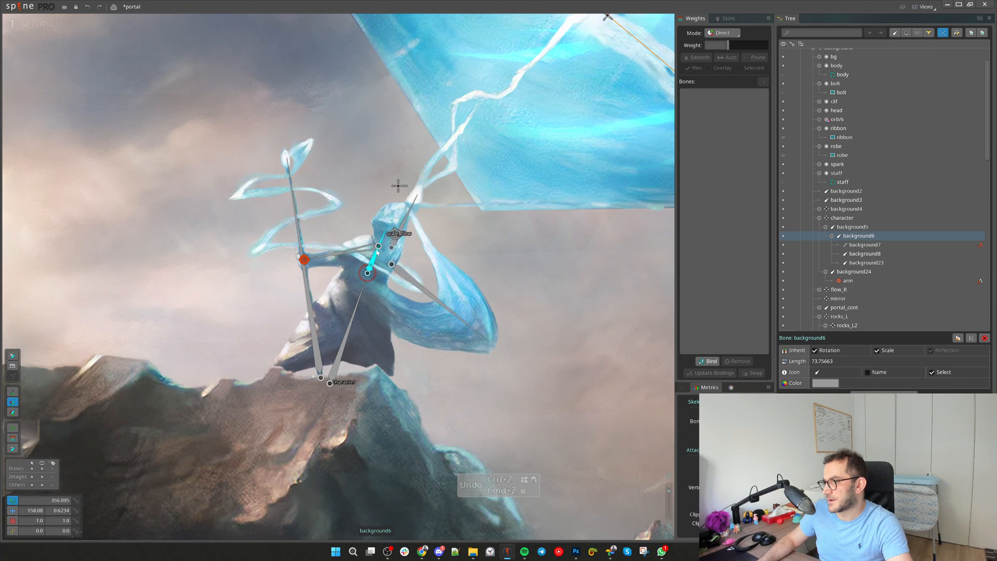
Set the body mesh vertex below the staff arm to a weight of 100 for background5 in Direct mode
{"action": "left_click", "coordinate": [370, 342]}
{"action": "key", "text": "g"}
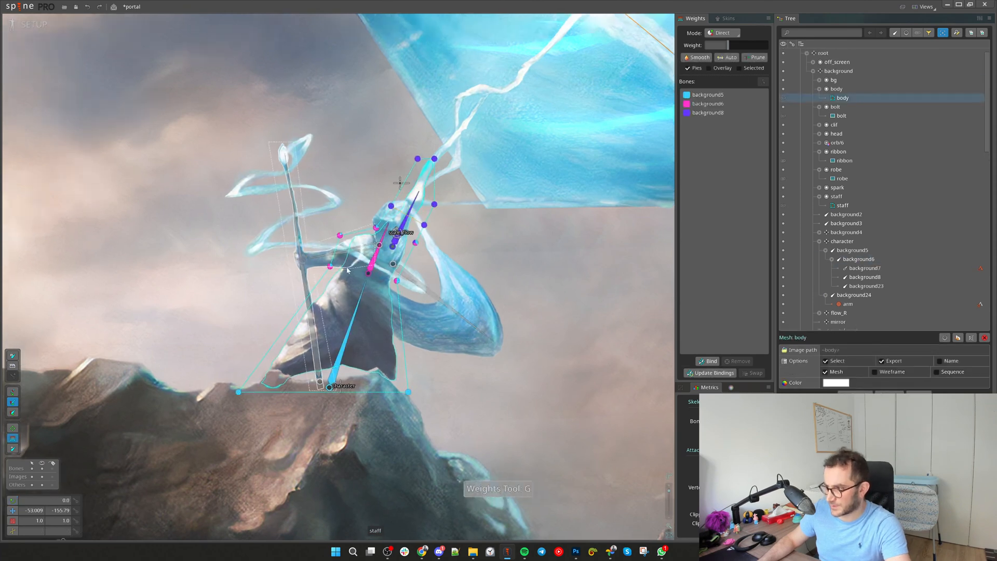
{"action": "scroll", "coordinate": [392, 254], "scroll_direction": "up", "scroll_amount": 3}
{"action": "left_click", "coordinate": [319, 266]}
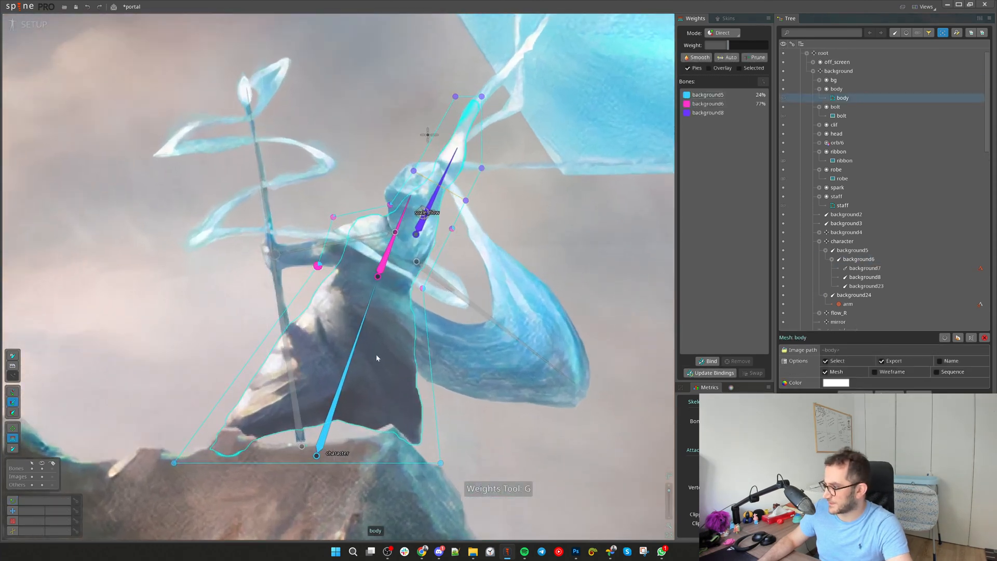
{"action": "left_click", "coordinate": [358, 339]}
{"action": "left_click_drag", "start_coordinate": [408, 399], "coordinate": [407, 307]}
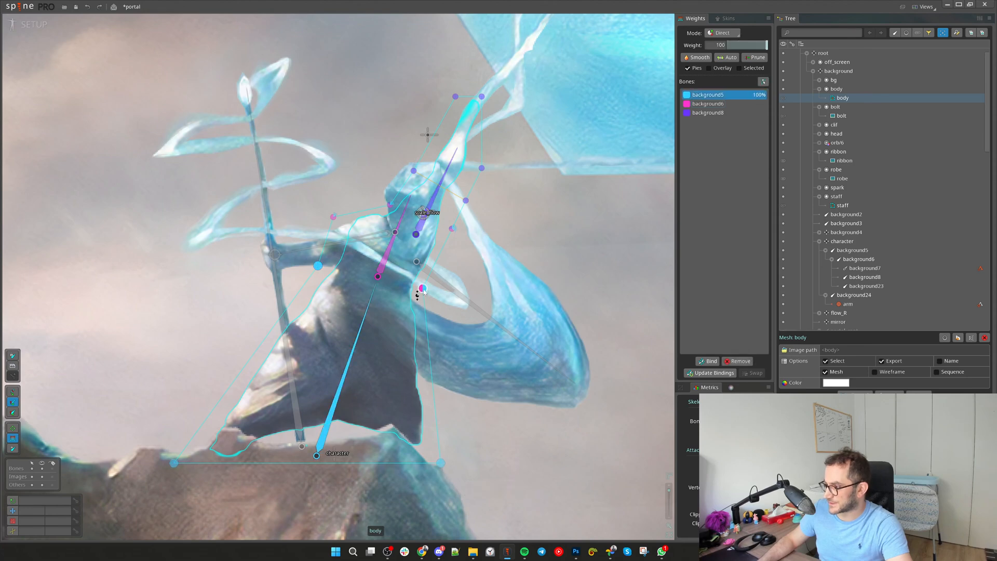
Test the body mesh weights by rotating the upper body bone background6, and undo the rotation
{"action": "key", "text": "c"}
{"action": "left_click", "coordinate": [391, 245]}
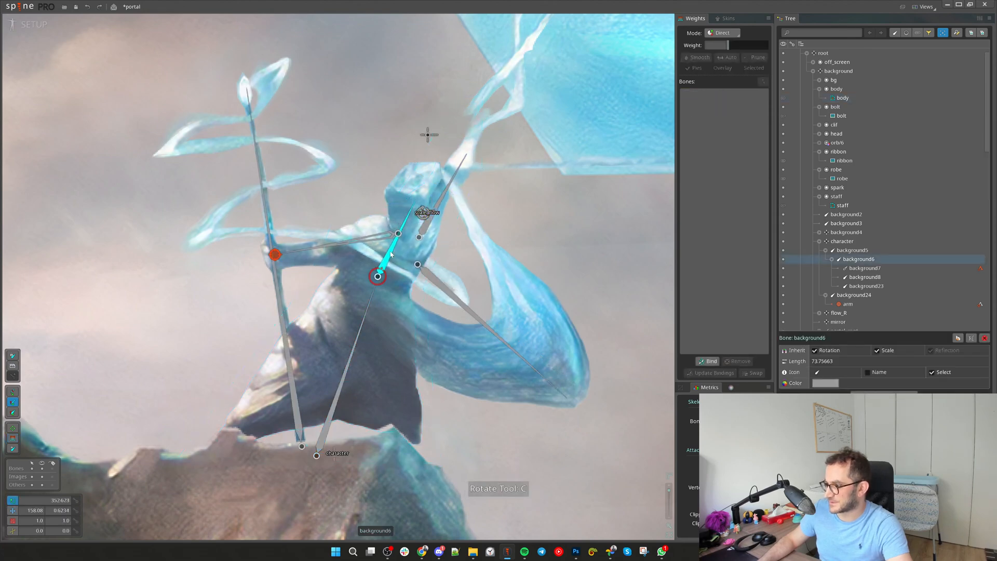
{"action": "left_click_drag", "start_coordinate": [391, 245], "coordinate": [397, 250]}
Turn off rotation inheritance for the robe bone background23
{"action": "left_click", "coordinate": [474, 306]}
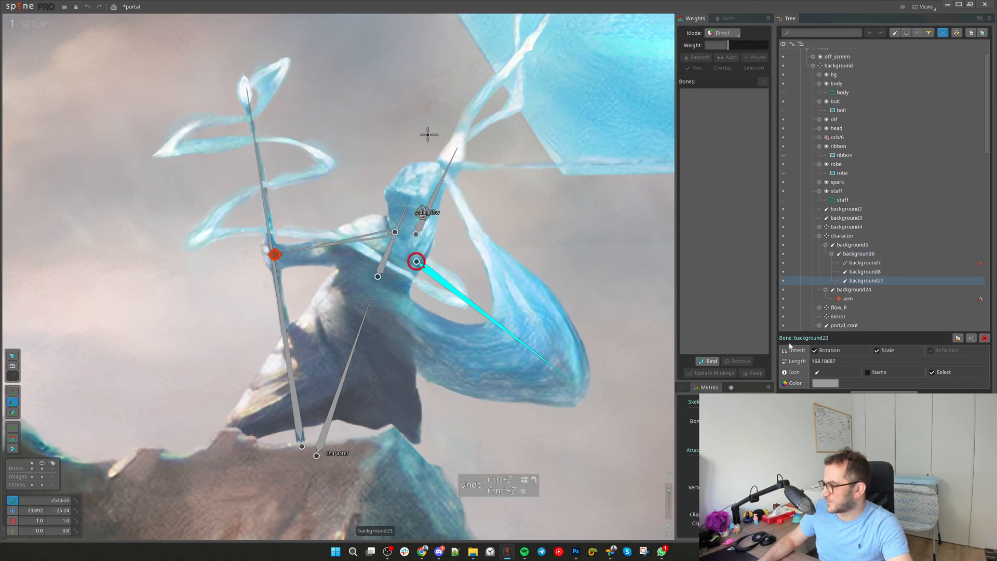
{"action": "scroll", "coordinate": [556, 303], "scroll_direction": "up", "scroll_amount": 3}
{"action": "left_click", "coordinate": [829, 351]}
{"action": "scroll", "coordinate": [332, 290], "scroll_direction": "down", "scroll_amount": 3}
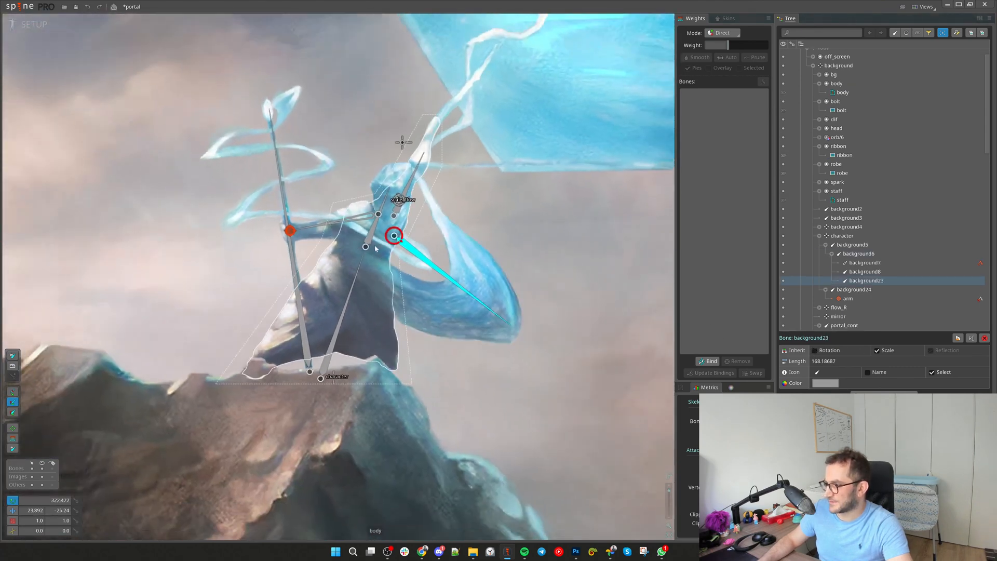
Convert the robe attachment into a mesh and open that mesh for editing
{"action": "left_click", "coordinate": [503, 289]}
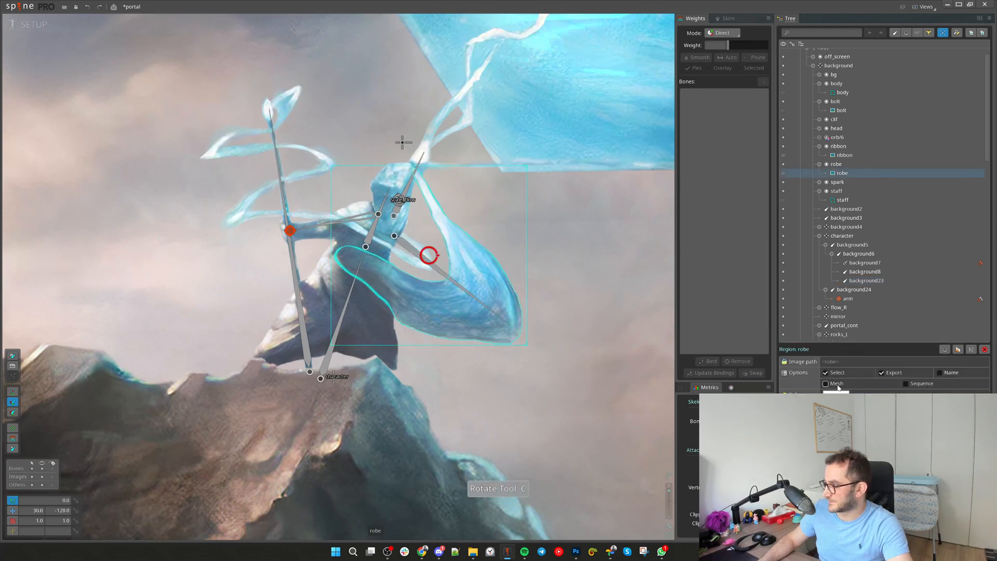
{"action": "left_click", "coordinate": [837, 386]}
{"action": "left_click", "coordinate": [855, 396]}
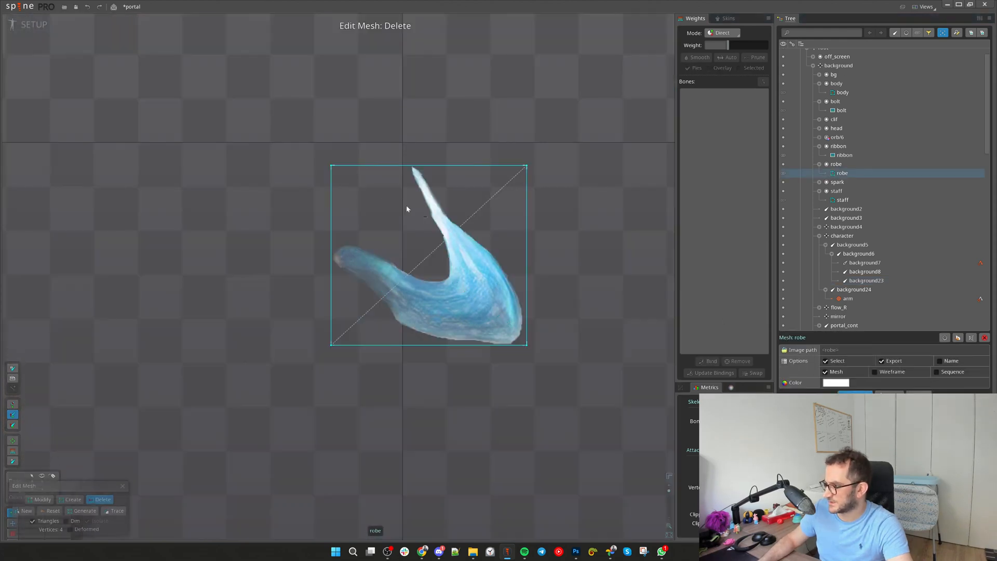
Fit the robe mesh outline around the cloth with ten vertices, cutting off the empty upper-right and lower-left corners, and finish mesh editing
{"action": "key", "text": "c"}
{"action": "key", "text": "v"}
{"action": "left_click", "coordinate": [404, 166]}
{"action": "left_click", "coordinate": [331, 225]}
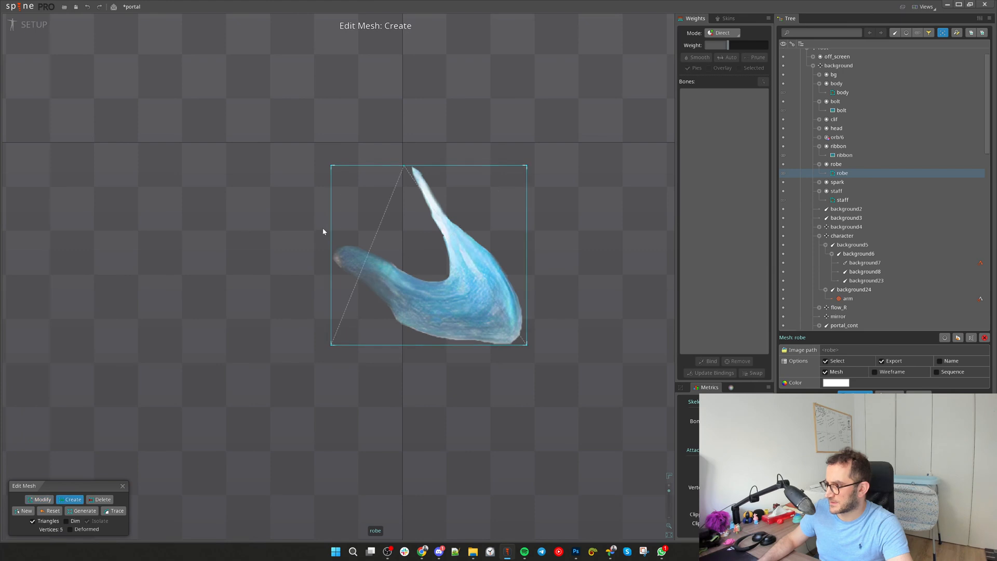
{"action": "left_click", "coordinate": [331, 280]}
{"action": "left_click", "coordinate": [386, 329]}
{"action": "left_click", "coordinate": [526, 280]}
{"action": "left_click", "coordinate": [491, 238]}
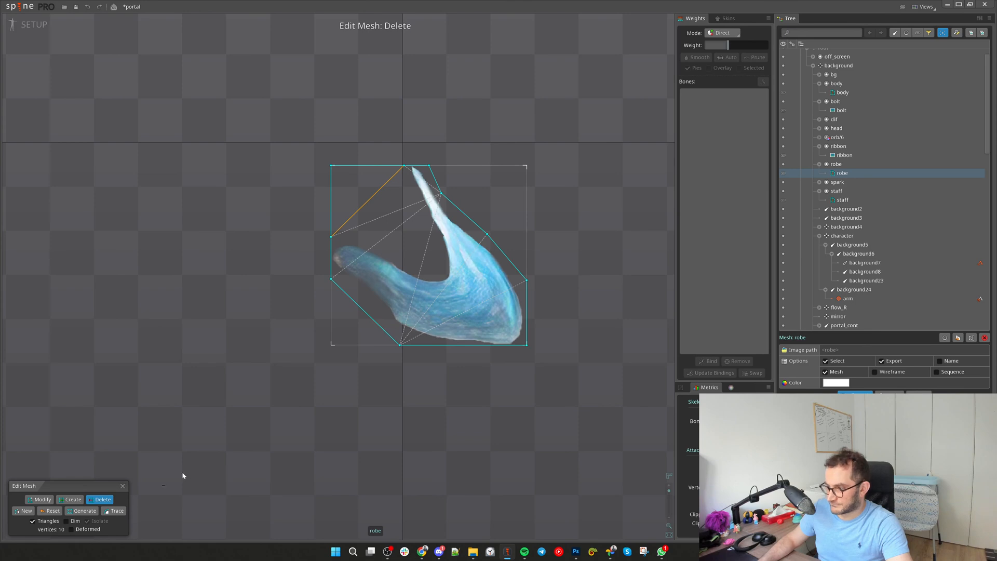
{"action": "left_click", "coordinate": [123, 486]}
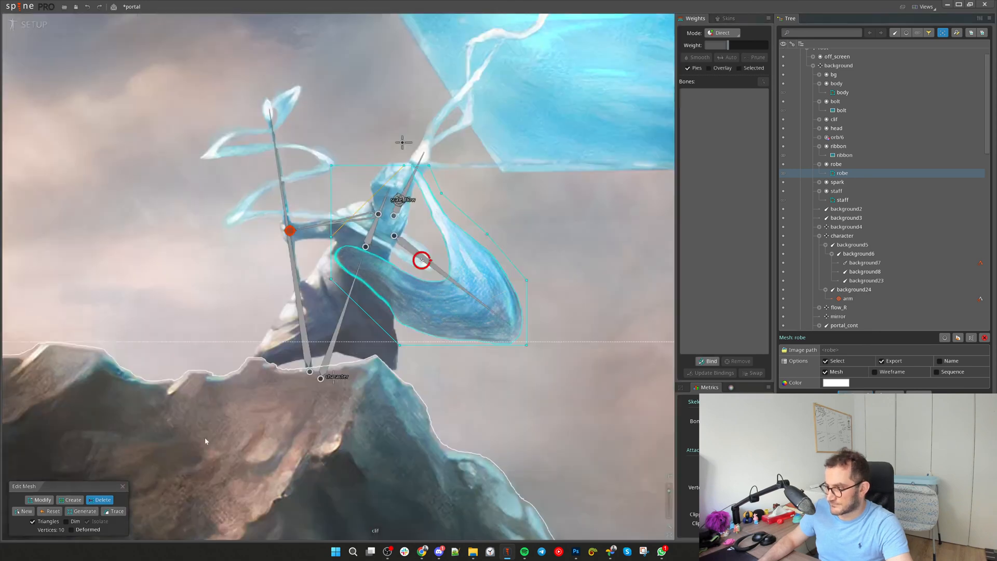
Bind the robe mesh to the bones background23, background6, background5 and the raised arm's background8
{"action": "left_click", "coordinate": [708, 361]}
{"action": "left_click", "coordinate": [460, 286]}
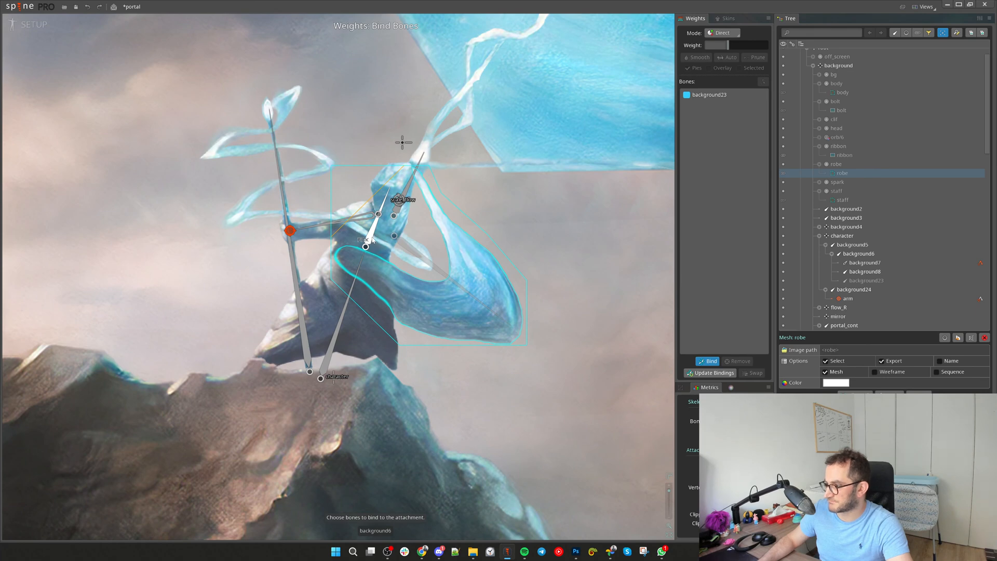
{"action": "left_click", "coordinate": [373, 240]}
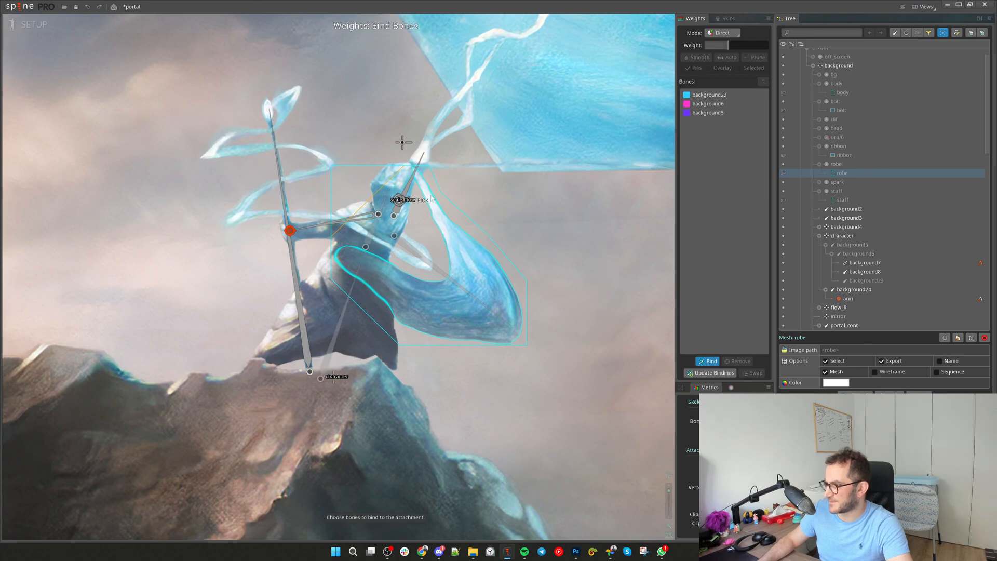
{"action": "left_click", "coordinate": [417, 177]}
{"action": "left_click", "coordinate": [719, 362]}
Test the bound robe mesh by transforming the raised arm's bone background8, and undo the changes
{"action": "left_click_drag", "start_coordinate": [514, 270], "coordinate": [408, 286]}
{"action": "key", "text": "g"}
{"action": "key", "text": "space"}
{"action": "key", "text": "space"}
{"action": "key", "text": "c"}
{"action": "key", "text": "x"}
{"action": "left_click_drag", "start_coordinate": [344, 214], "coordinate": [345, 252]}
{"action": "key", "text": "ctrl+z"}
{"action": "key", "text": "c"}
{"action": "key", "text": "ctrl+z"}
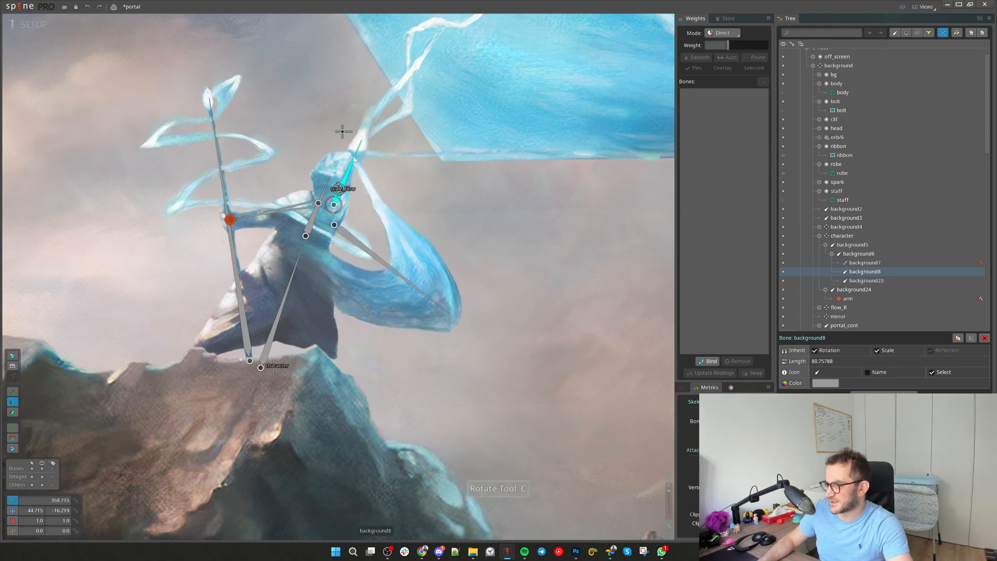
Test the rig with the staff bone background24 and the lower body bone background5, and undo the rotation
{"action": "scroll", "coordinate": [387, 217], "scroll_direction": "down", "scroll_amount": 5}
{"action": "scroll", "coordinate": [290, 268], "scroll_direction": "up", "scroll_amount": 3}
{"action": "key", "text": "c"}
{"action": "left_click", "coordinate": [278, 223]}
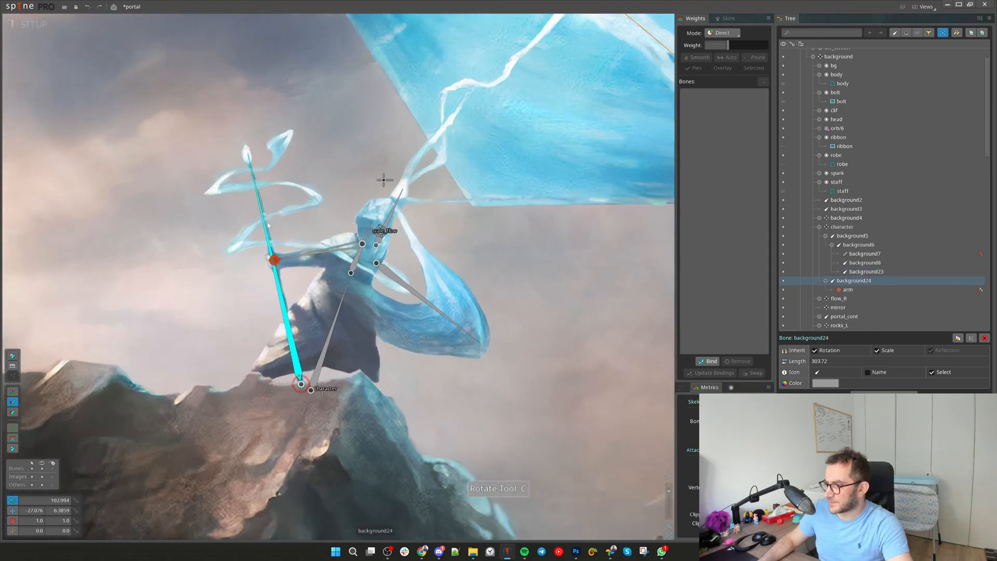
{"action": "left_click", "coordinate": [347, 289]}
{"action": "left_click_drag", "start_coordinate": [348, 290], "coordinate": [341, 283]}
{"action": "key", "text": "ctrl+z"}
Bind the body mesh to the character bone and give its two bottom vertices a weight of 100 for that bone
{"action": "left_click", "coordinate": [356, 341]}
{"action": "left_click_drag", "start_coordinate": [368, 331], "coordinate": [378, 309]}
{"action": "key", "text": "w"}
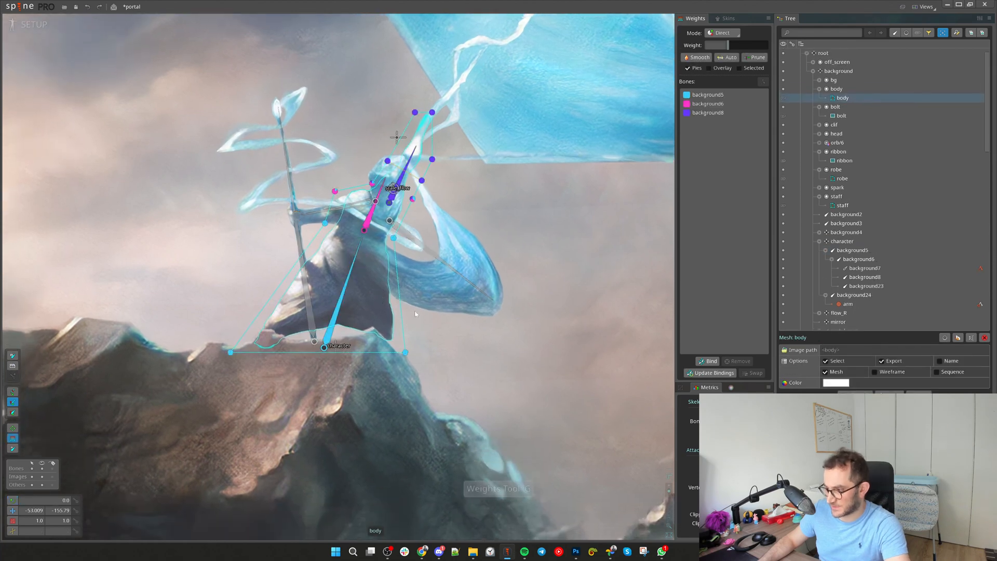
{"action": "left_click", "coordinate": [708, 361]}
{"action": "left_click", "coordinate": [336, 347]}
{"action": "key", "text": "Return"}
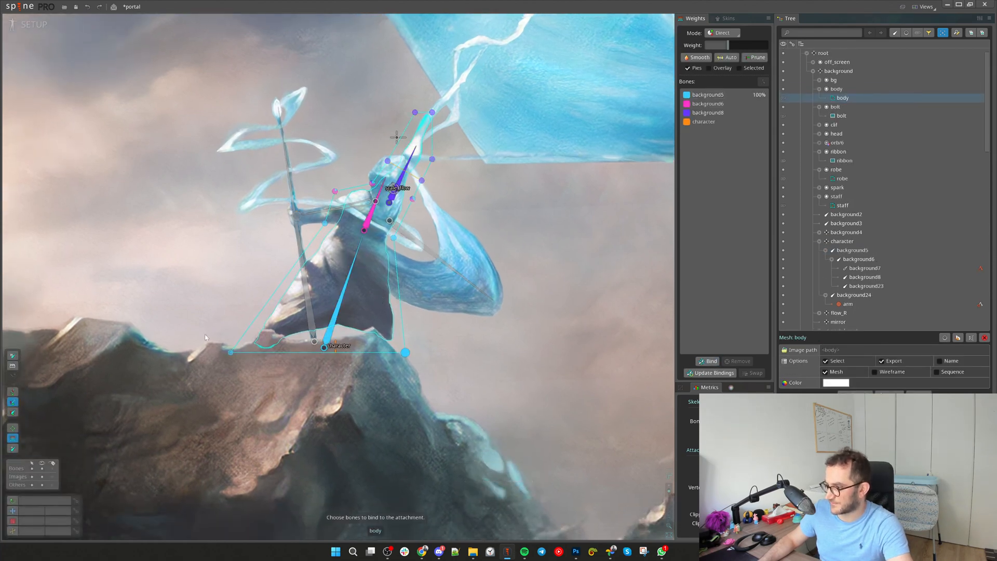
{"action": "left_click", "coordinate": [342, 351]}
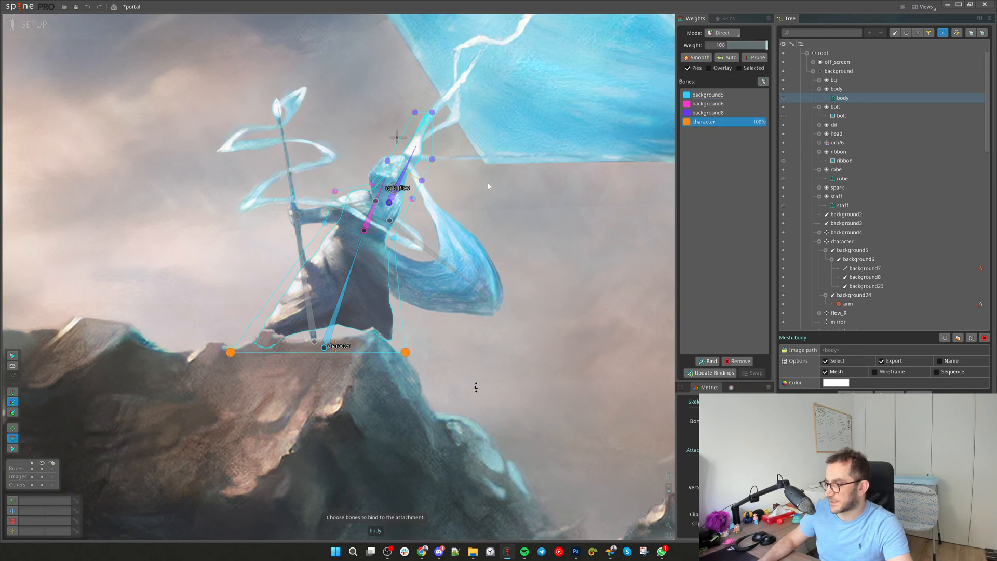
Test the anchored bottom of the body mesh by rotating background5, and undo the rotation
{"action": "key", "text": "c"}
{"action": "left_click", "coordinate": [327, 326]}
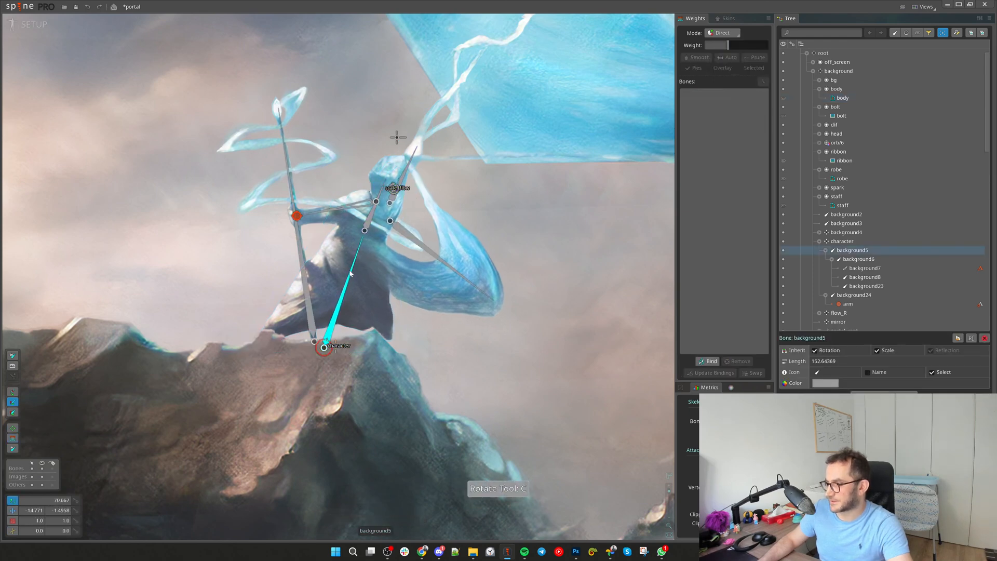
{"action": "key", "text": "ctrl+z"}
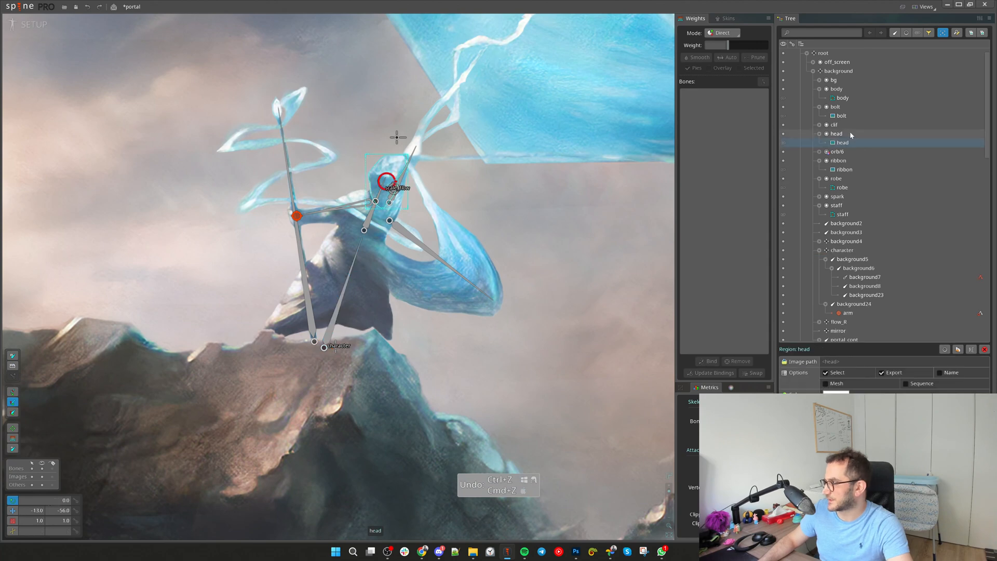
Set background6 as the parent bone of the head slot
{"action": "key", "text": "p"}
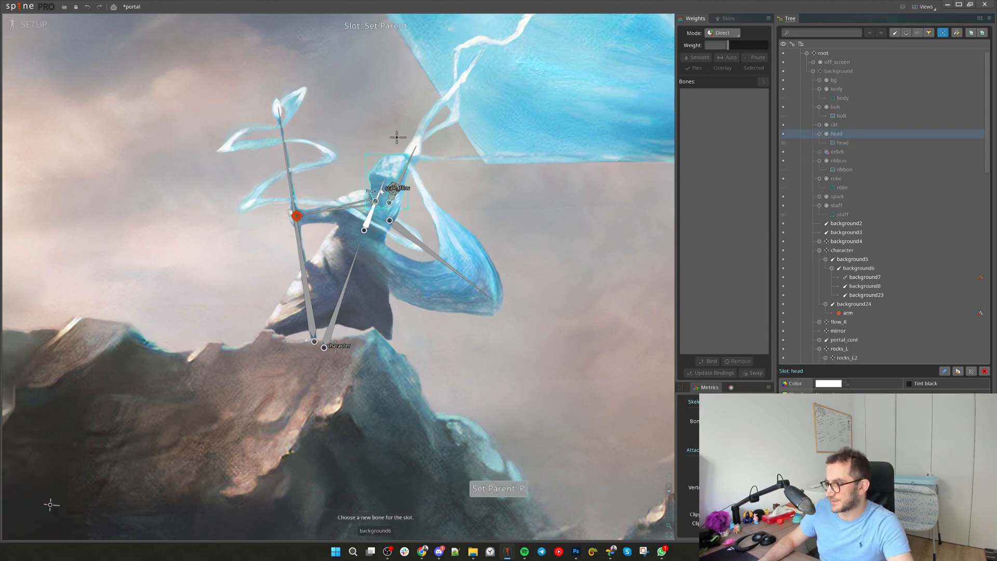
{"action": "left_click", "coordinate": [381, 191]}
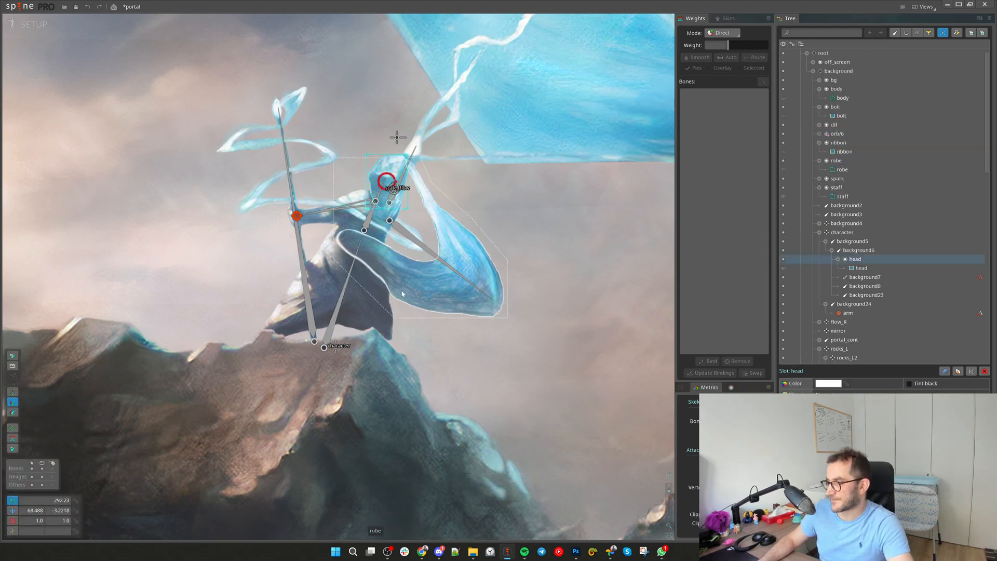
Test how the head and robe follow by rotating background6 and background23, and undo both rotations
{"action": "scroll", "coordinate": [363, 218], "scroll_direction": "down", "scroll_amount": 1}
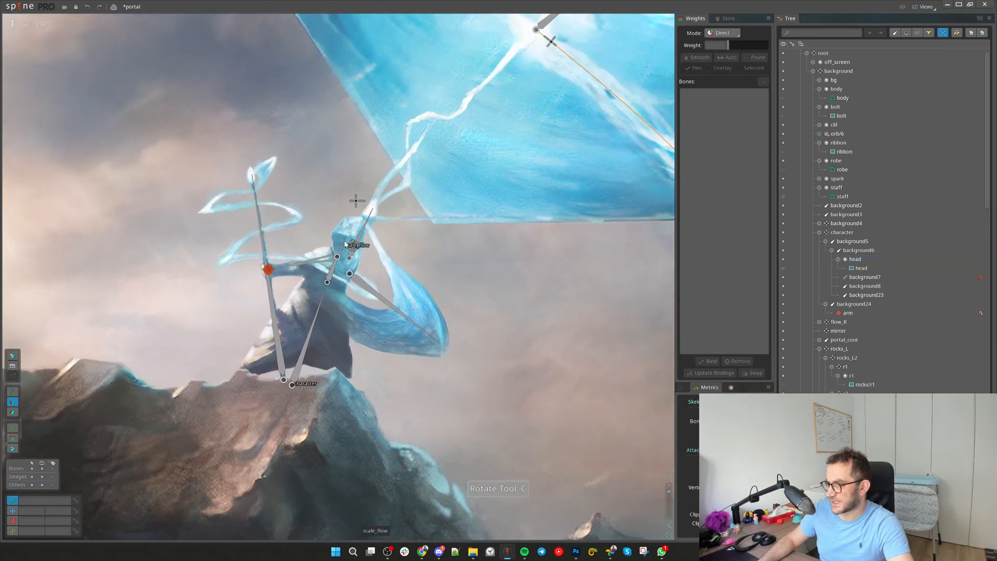
{"action": "left_click", "coordinate": [346, 245]}
{"action": "scroll", "coordinate": [343, 249], "scroll_direction": "up", "scroll_amount": 2}
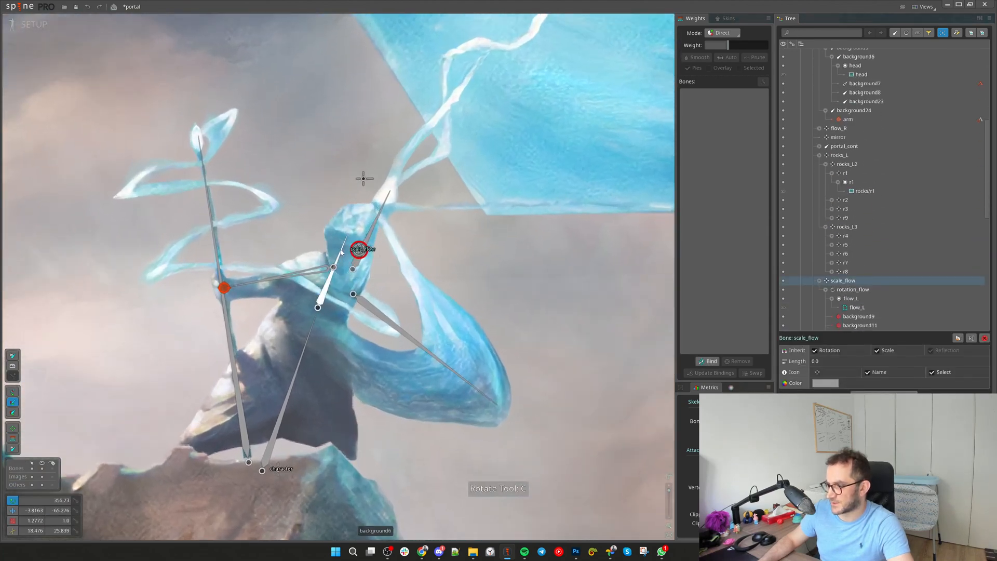
{"action": "left_click", "coordinate": [341, 253]}
{"action": "scroll", "coordinate": [400, 254], "scroll_direction": "down", "scroll_amount": 2}
{"action": "key", "text": "ctrl+z"}
{"action": "left_click", "coordinate": [410, 297]}
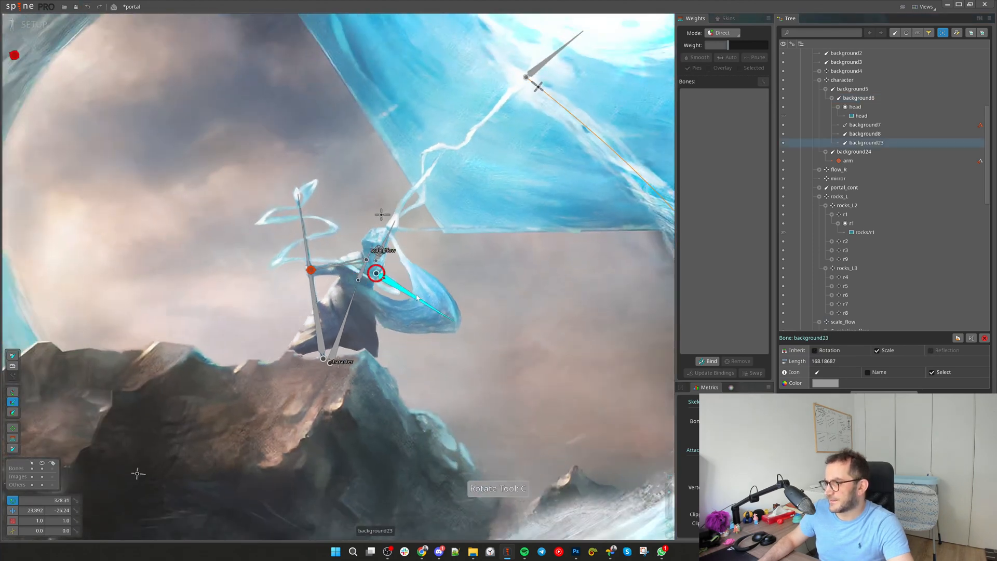
{"action": "scroll", "coordinate": [66, 57], "scroll_direction": "down", "scroll_amount": 3}
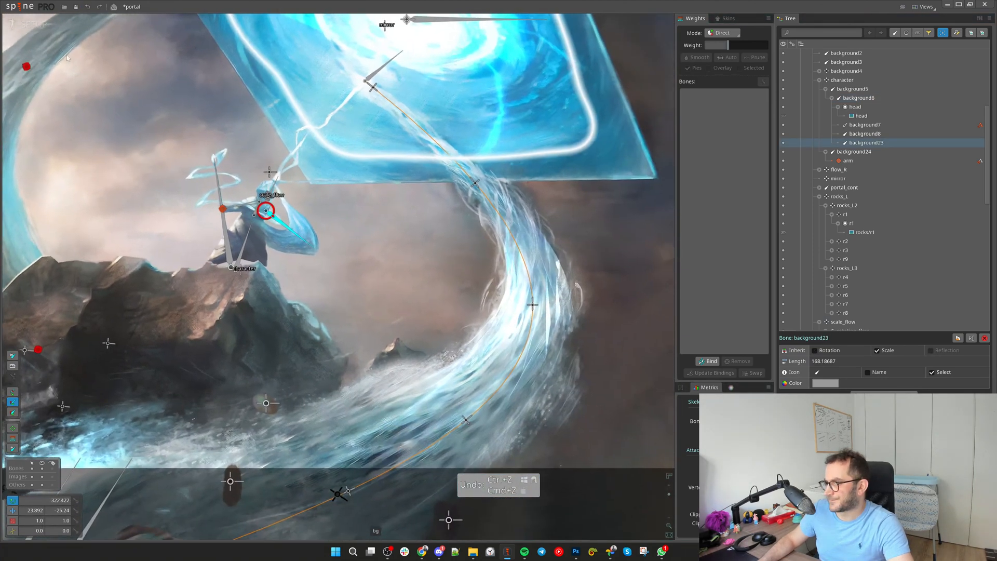
Switch to Animate mode and create a new animation named character
{"action": "left_click", "coordinate": [33, 26]}
{"action": "left_click", "coordinate": [663, 379]}
{"action": "left_click_drag", "start_coordinate": [384, 233], "coordinate": [462, 284]}
{"action": "left_click", "coordinate": [734, 393]}
{"action": "double_click", "coordinate": [838, 273]}
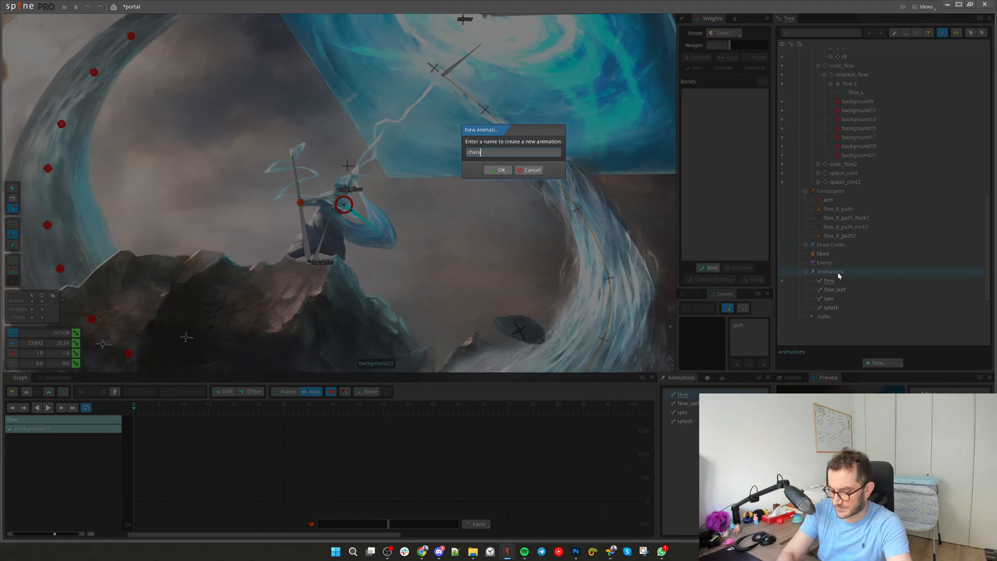
{"action": "key", "text": "Return"}
Key the scale and shear of the lower body bone background5 at frame 0 in the dopesheet
{"action": "scroll", "coordinate": [315, 225], "scroll_direction": "up", "scroll_amount": 3}
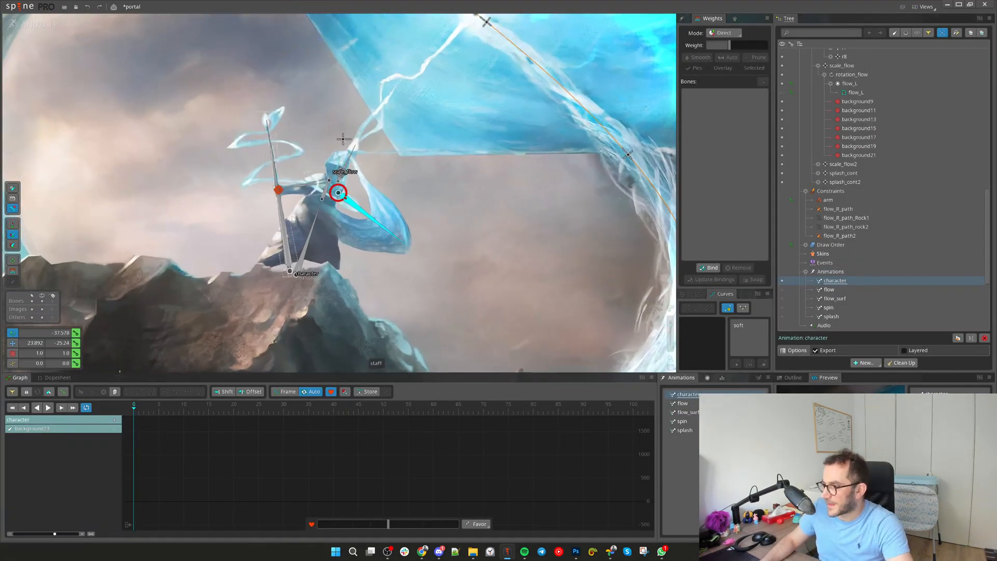
{"action": "left_click", "coordinate": [315, 225]}
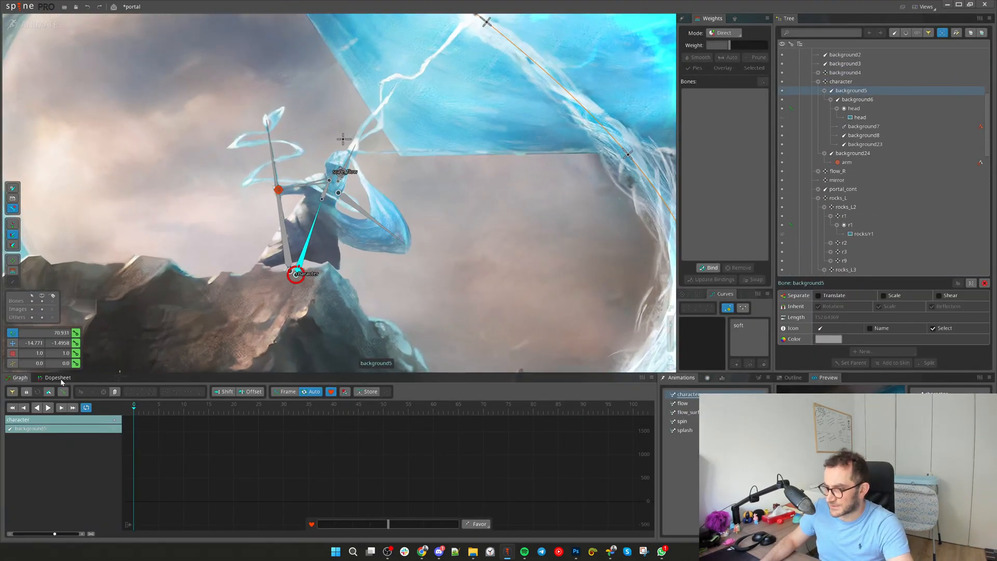
{"action": "left_click", "coordinate": [63, 380]}
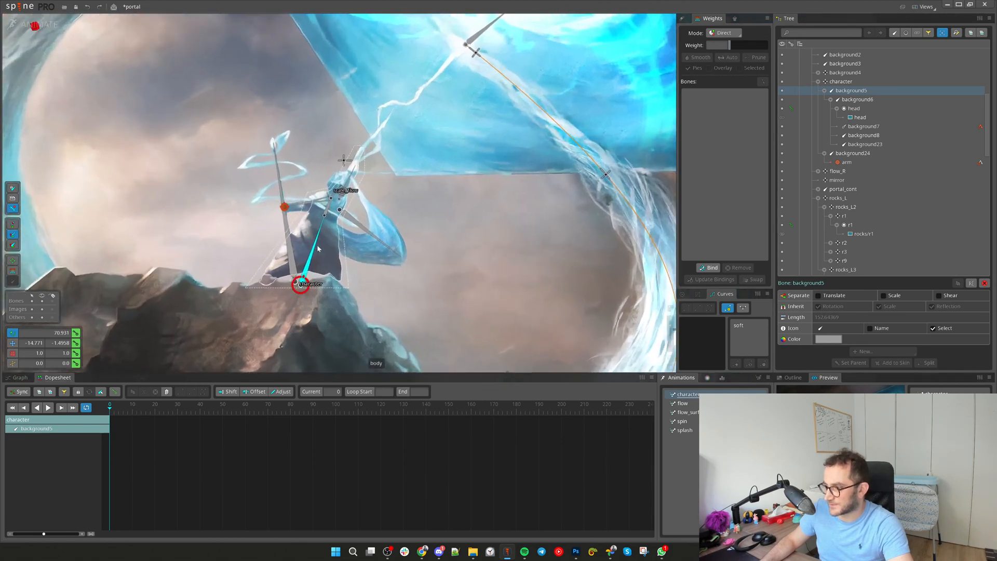
{"action": "key", "text": "c"}
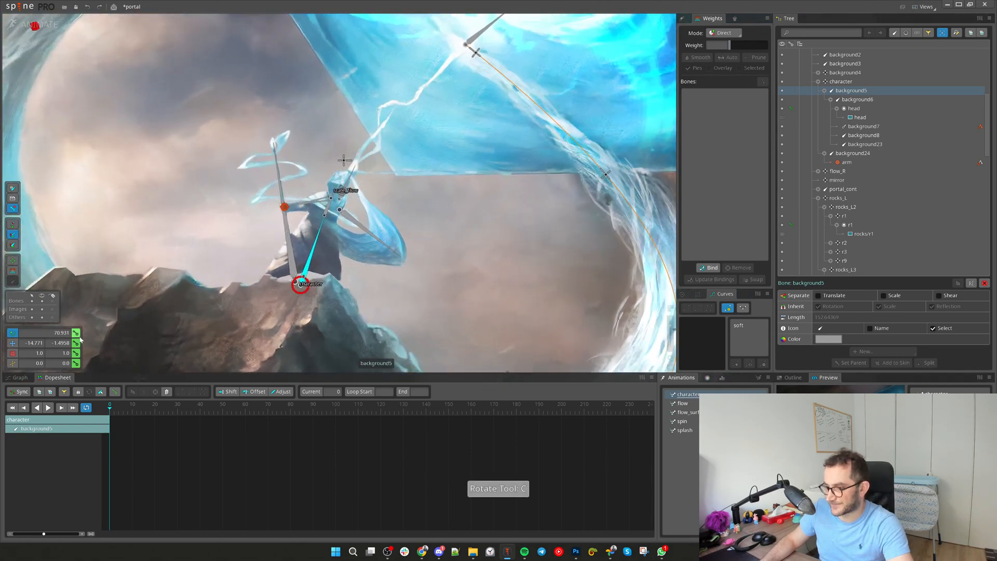
{"action": "left_click", "coordinate": [77, 354]}
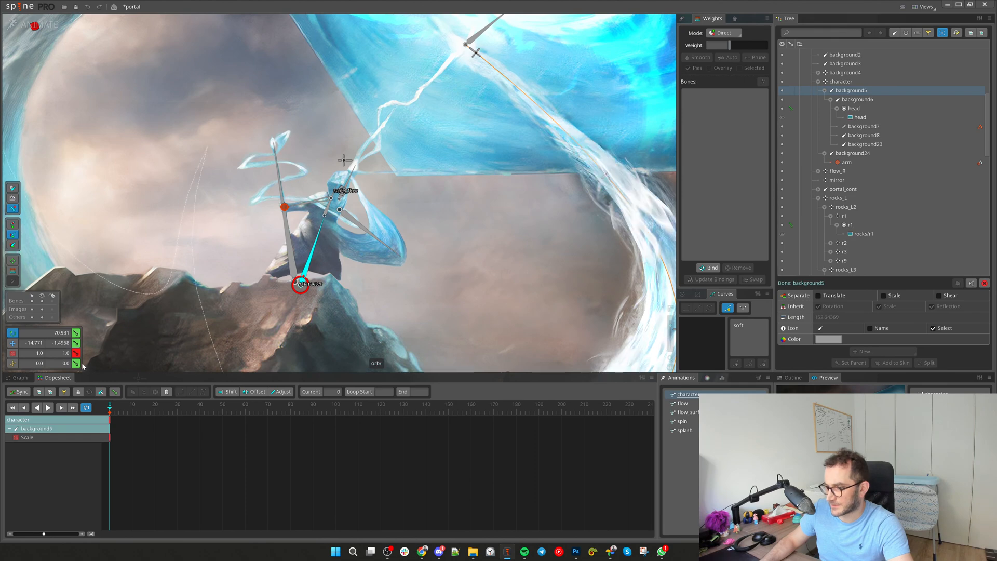
{"action": "left_click", "coordinate": [77, 364]}
Shear background5 to about 2.07 on X at frame 10 and about -3.09 at frame 0
{"action": "left_click", "coordinate": [132, 411]}
{"action": "key", "text": "z"}
{"action": "left_click_drag", "start_coordinate": [311, 270], "coordinate": [309, 265]}
{"action": "left_click_drag", "start_coordinate": [123, 411], "coordinate": [109, 410]}
{"action": "left_click_drag", "start_coordinate": [308, 269], "coordinate": [309, 268]}
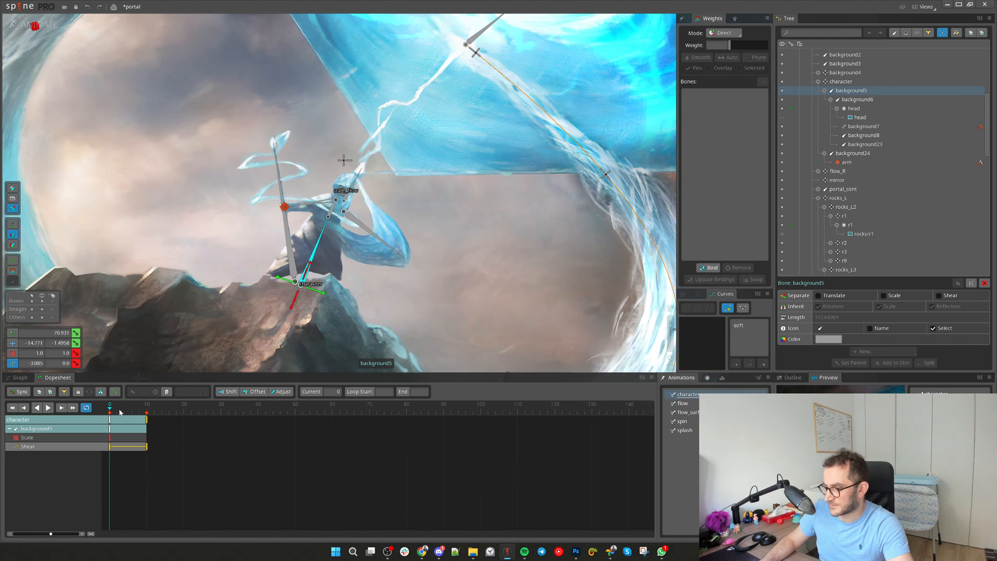
Copy the frame 0 shear key as the closing key and space the shear keys at frames 0, 2 and 4
{"action": "left_click", "coordinate": [110, 447]}
{"action": "key", "text": "ctrl+c"}
{"action": "left_click", "coordinate": [182, 410]}
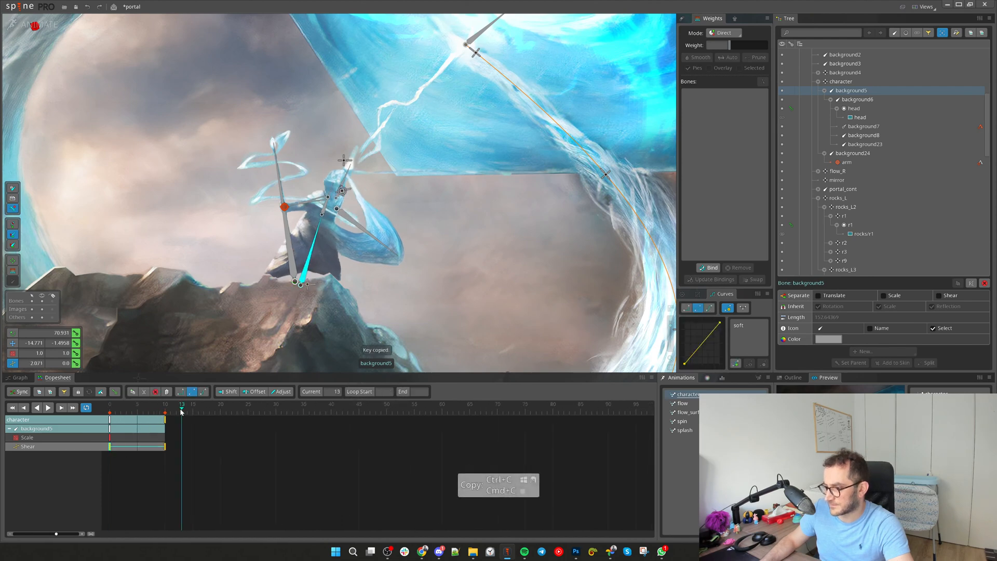
{"action": "left_click_drag", "start_coordinate": [165, 420], "coordinate": [139, 424]}
{"action": "key", "text": "ctrl+v"}
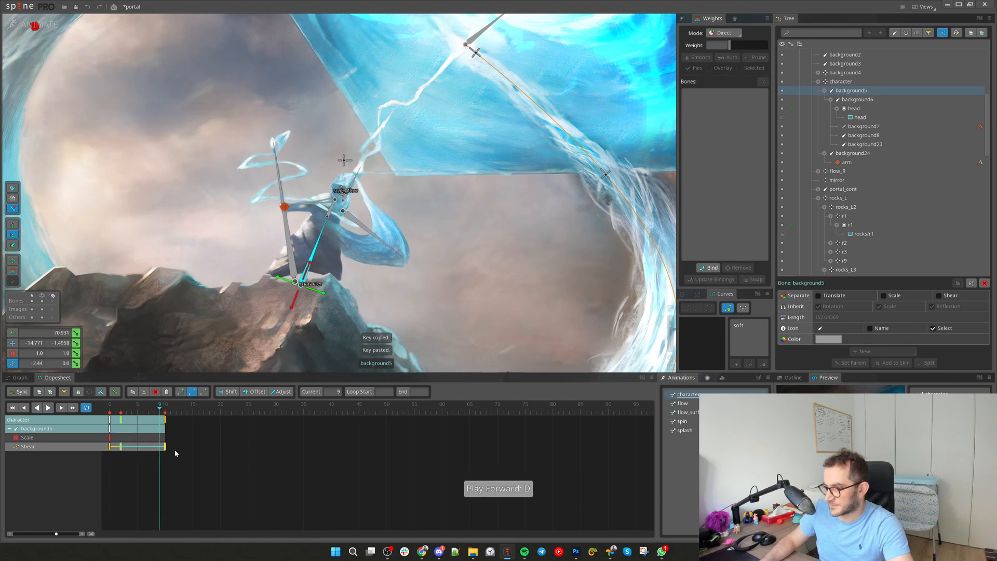
{"action": "left_click_drag", "start_coordinate": [164, 452], "coordinate": [132, 447]}
Play the character animation to review the shear loop, and stop playback near its start
{"action": "key", "text": "d"}
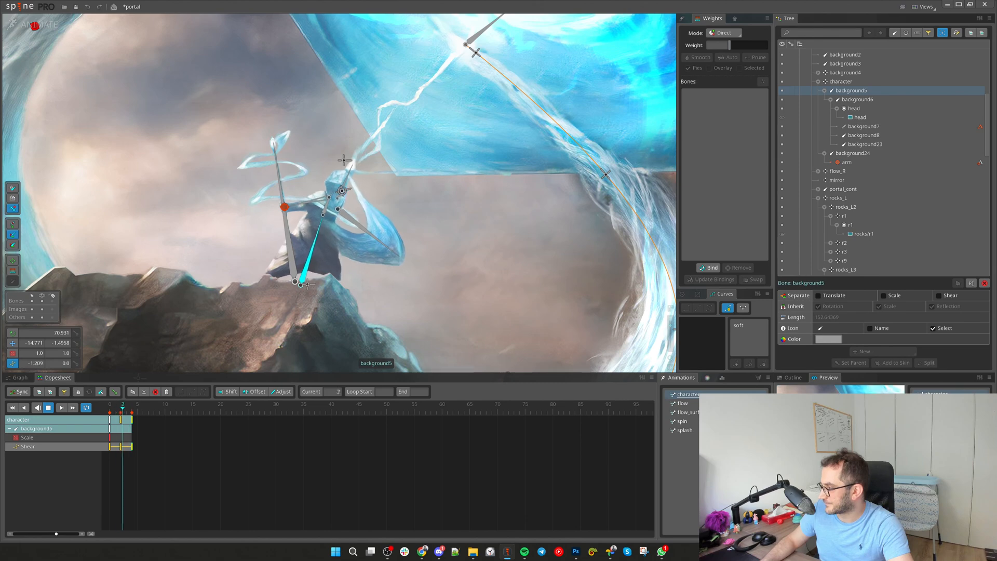
{"action": "left_click_drag", "start_coordinate": [329, 325], "coordinate": [275, 342]}
{"action": "key", "text": "d"}
{"action": "left_click", "coordinate": [114, 412]}
Isolate background5's shear curve in the graph and scale all its keys down to about -0.23 X, 0.32 Y at frames 0 and 4
{"action": "left_click", "coordinate": [21, 379]}
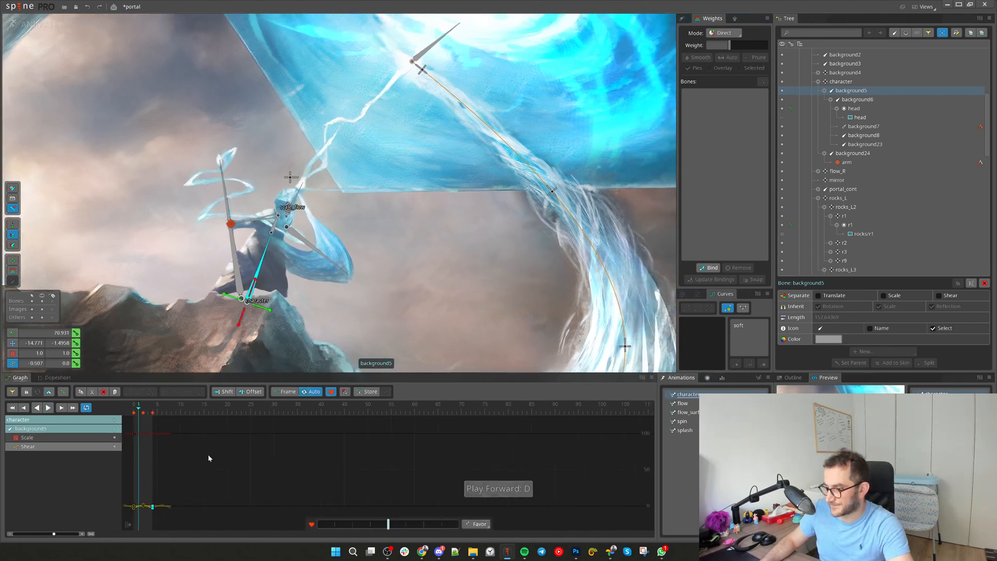
{"action": "left_click", "coordinate": [115, 446]}
{"action": "scroll", "coordinate": [185, 483], "scroll_direction": "up", "scroll_amount": 5}
{"action": "scroll", "coordinate": [249, 493], "scroll_direction": "down", "scroll_amount": 2}
{"action": "left_click", "coordinate": [235, 484]}
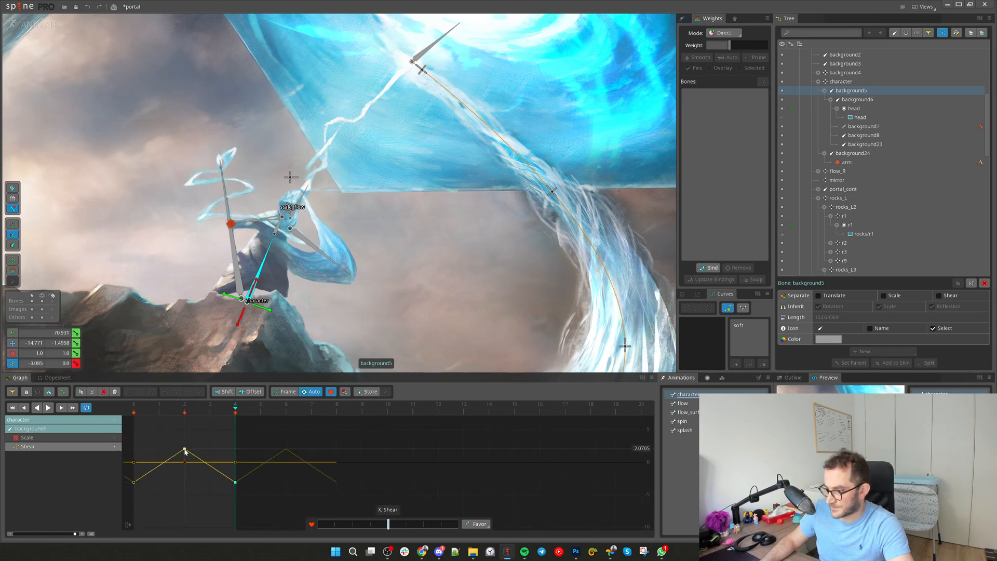
{"action": "left_click_drag", "start_coordinate": [261, 437], "coordinate": [104, 505]}
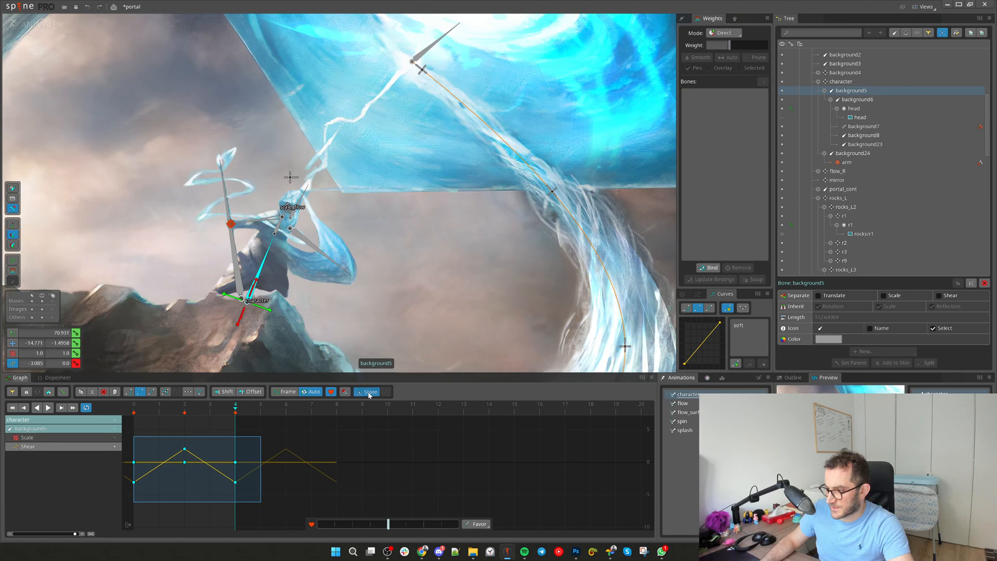
{"action": "left_click_drag", "start_coordinate": [184, 434], "coordinate": [190, 463]}
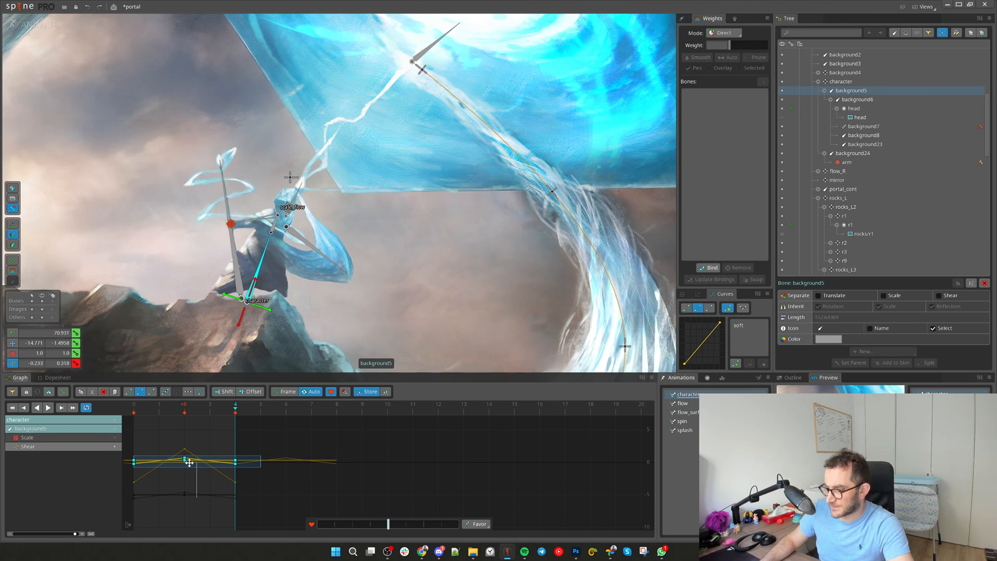
Return to the dopesheet and play the character animation to review the reduced shear movement
{"action": "left_click", "coordinate": [53, 377]}
{"action": "key", "text": "d"}
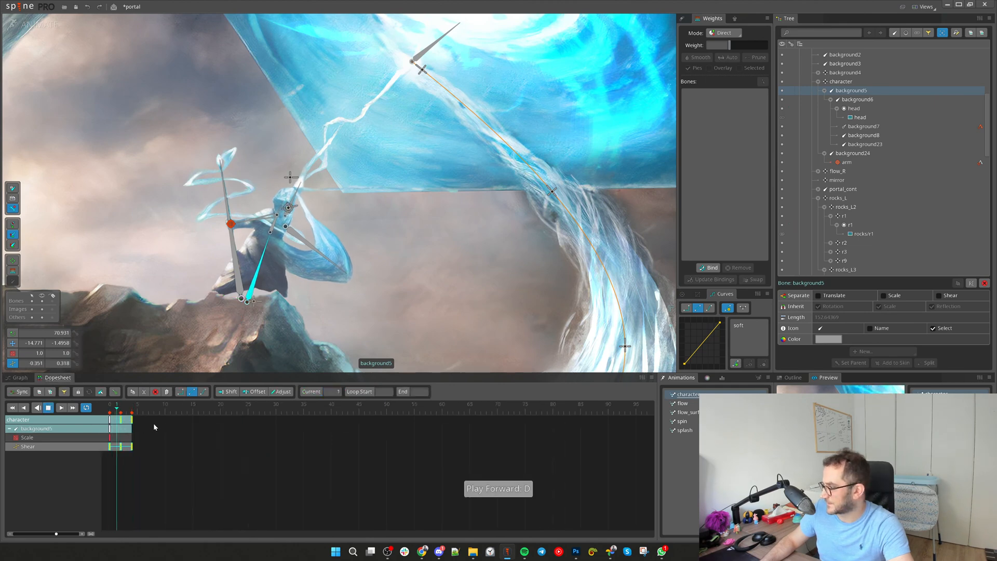
{"action": "key", "text": "d"}
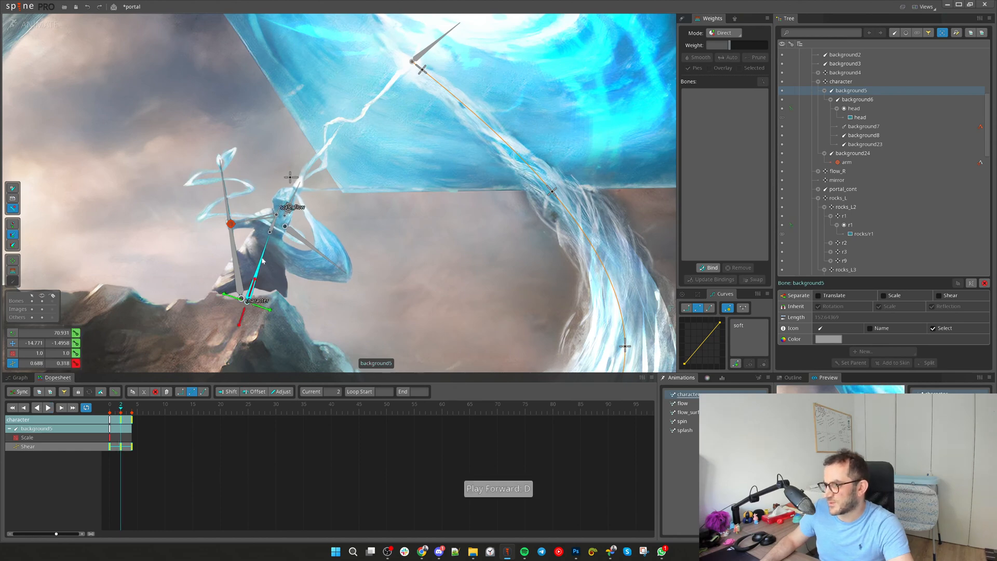
{"action": "left_click", "coordinate": [158, 449]}
{"action": "left_click_drag", "start_coordinate": [148, 447], "coordinate": [80, 458]}
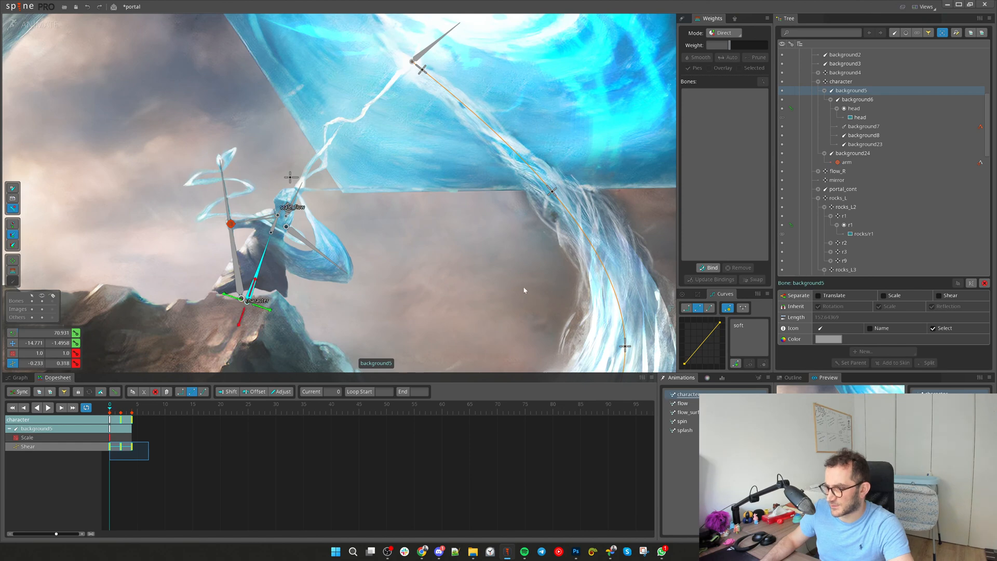
Key background5's rotation at frame 0 and rotate the bone to about 71.19 at frame 2
{"action": "key", "text": "c"}
{"action": "left_click", "coordinate": [474, 268]}
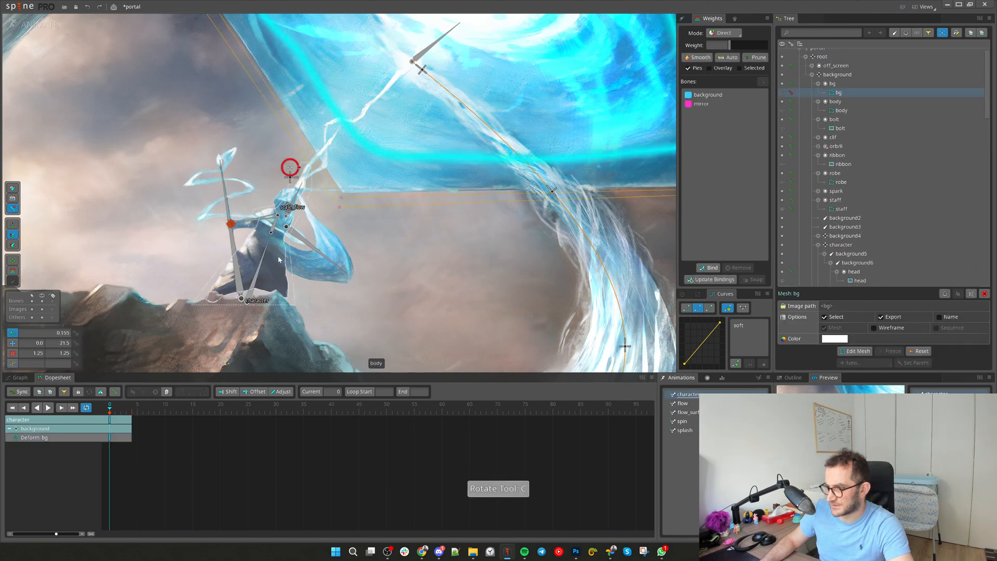
{"action": "key", "text": "ctrl+z"}
{"action": "key", "text": "ctrl+z"}
{"action": "left_click", "coordinate": [76, 334]}
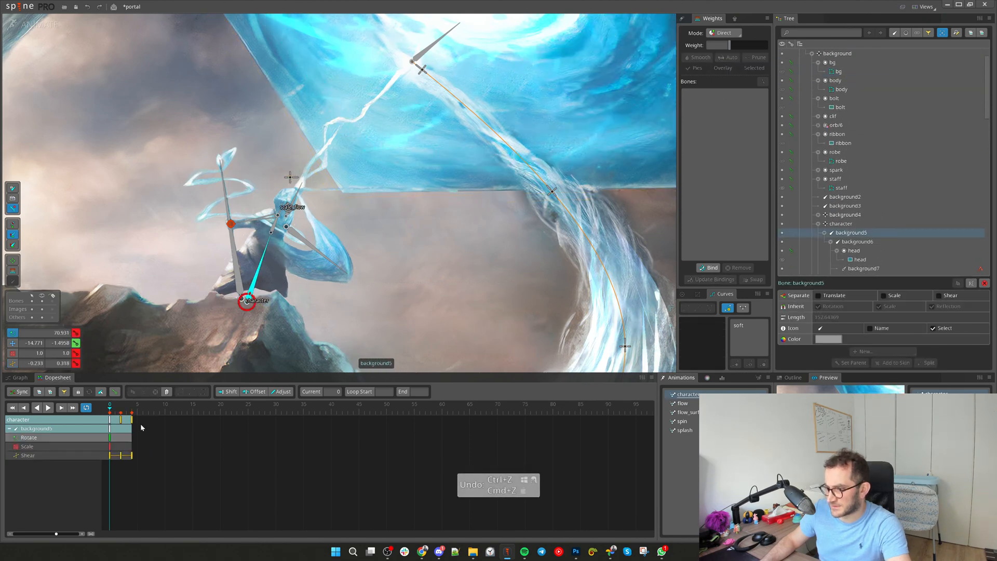
{"action": "key", "text": "r"}
{"action": "key", "text": "r"}
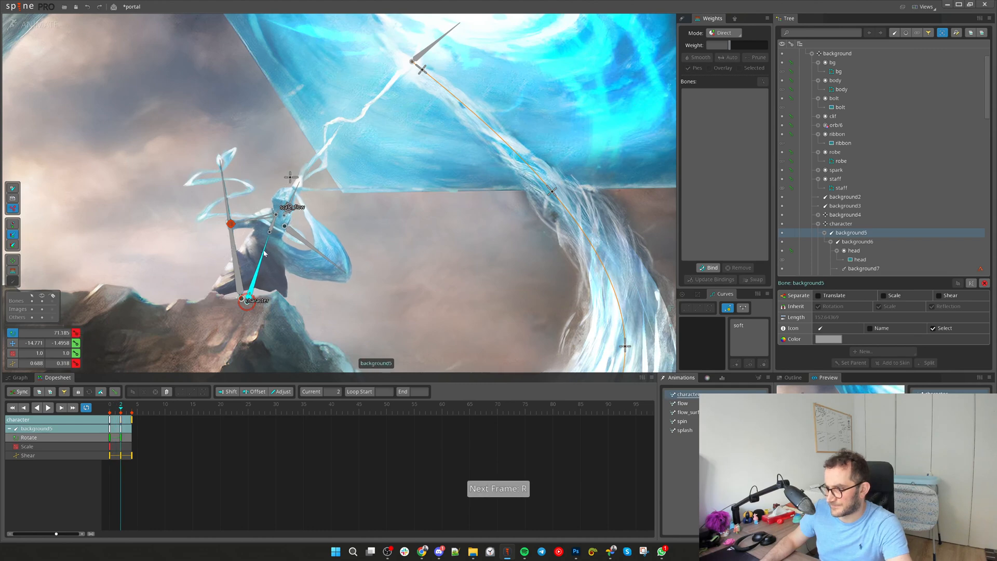
{"action": "key", "text": "r"}
{"action": "key", "text": "r"}
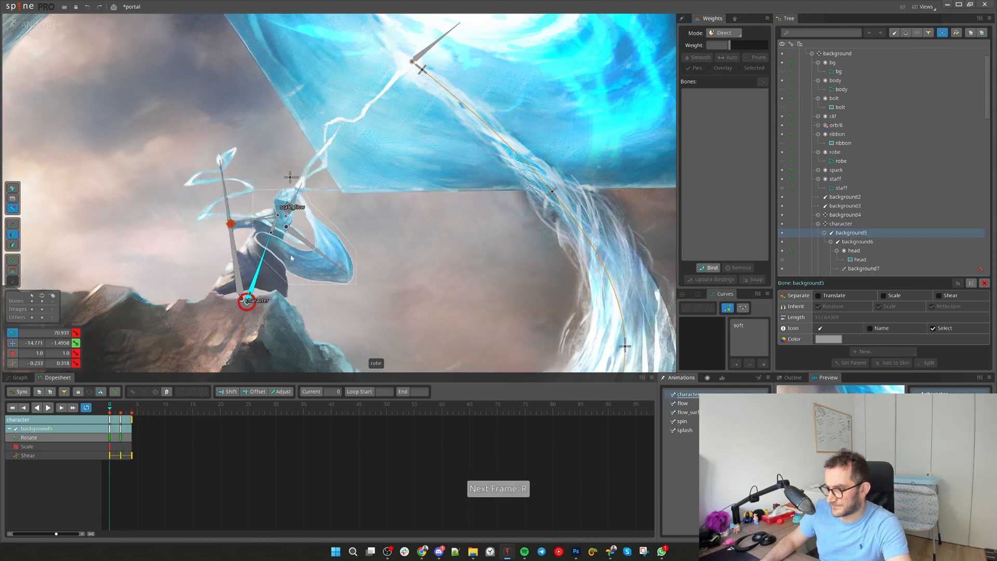
Copy background5's frame 0 rotate key, about 70.68, to frame 4 and set the rotate keys to Bezier curves
{"action": "left_click", "coordinate": [111, 441]}
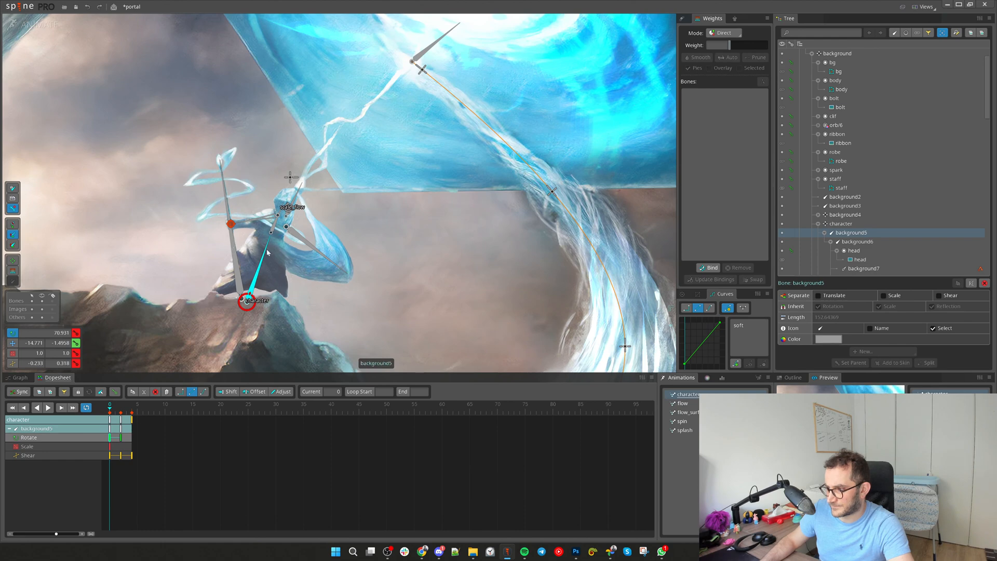
{"action": "left_click", "coordinate": [115, 441]}
{"action": "left_click", "coordinate": [109, 438]}
{"action": "key", "text": "ctrl+c"}
{"action": "left_click", "coordinate": [132, 419]}
{"action": "key", "text": "ctrl+v"}
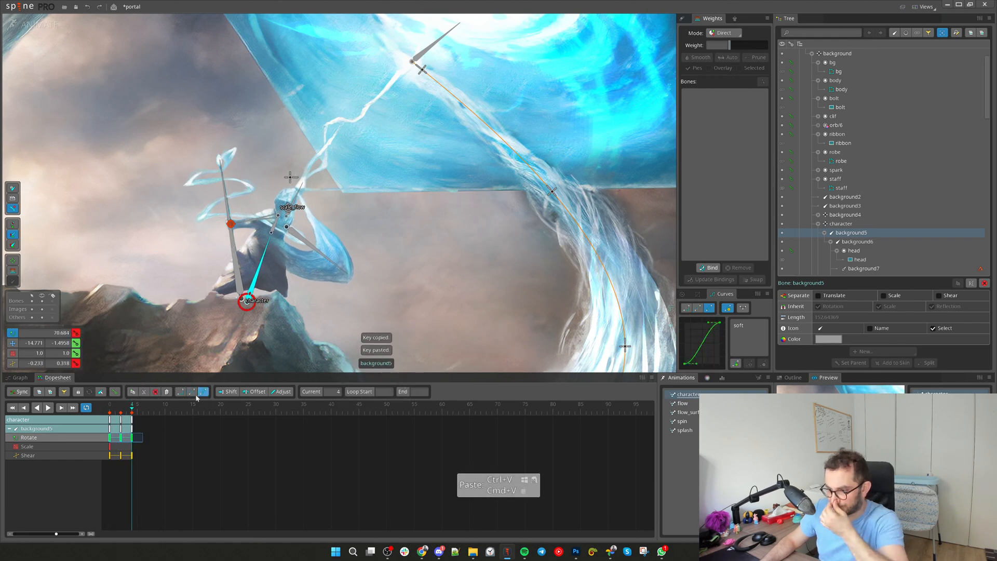
{"action": "left_click_drag", "start_coordinate": [177, 477], "coordinate": [86, 409]}
{"action": "left_click", "coordinate": [203, 391]}
{"action": "left_click", "coordinate": [192, 467]}
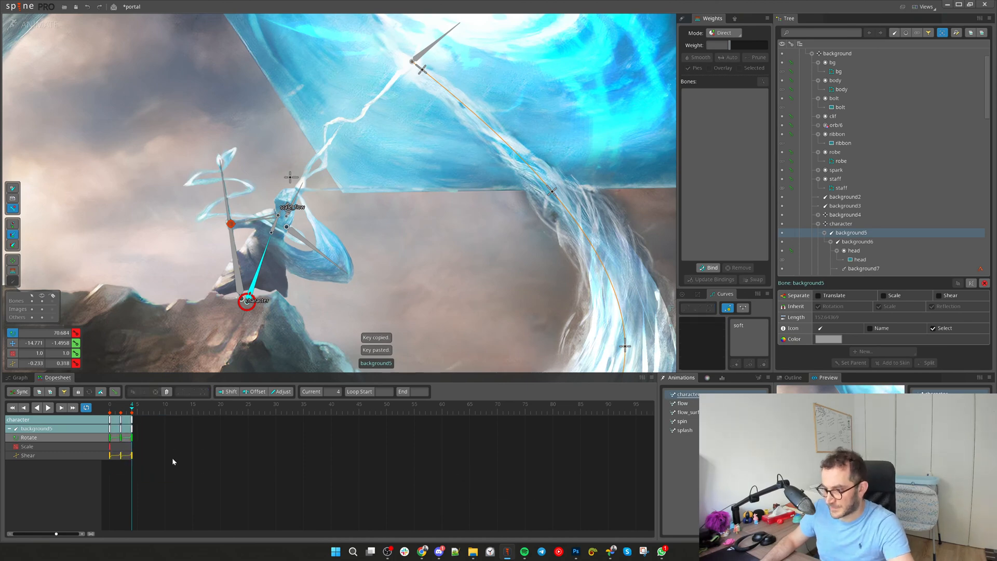
Try offsetting background5's rotate keys by one frame and play the loop, then undo the offset
{"action": "left_click_drag", "start_coordinate": [121, 438], "coordinate": [125, 442]}
{"action": "key", "text": "d"}
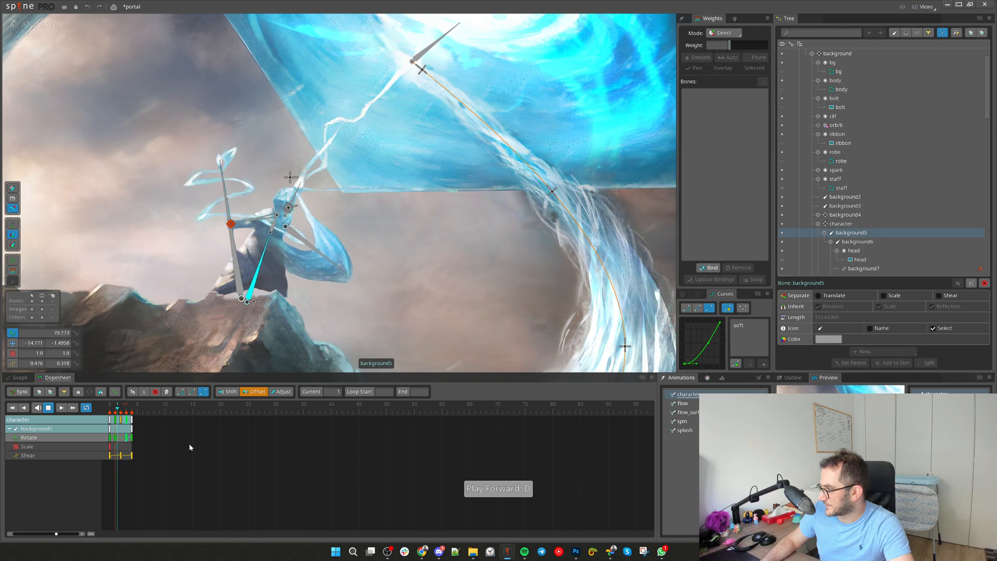
{"action": "key", "text": "ctrl+z"}
Rotate background5 to about 71.5 at frame 2 and 71.13 at frame 0, and copy the frame 0 rotate key to frame 4
{"action": "double_click", "coordinate": [121, 439]}
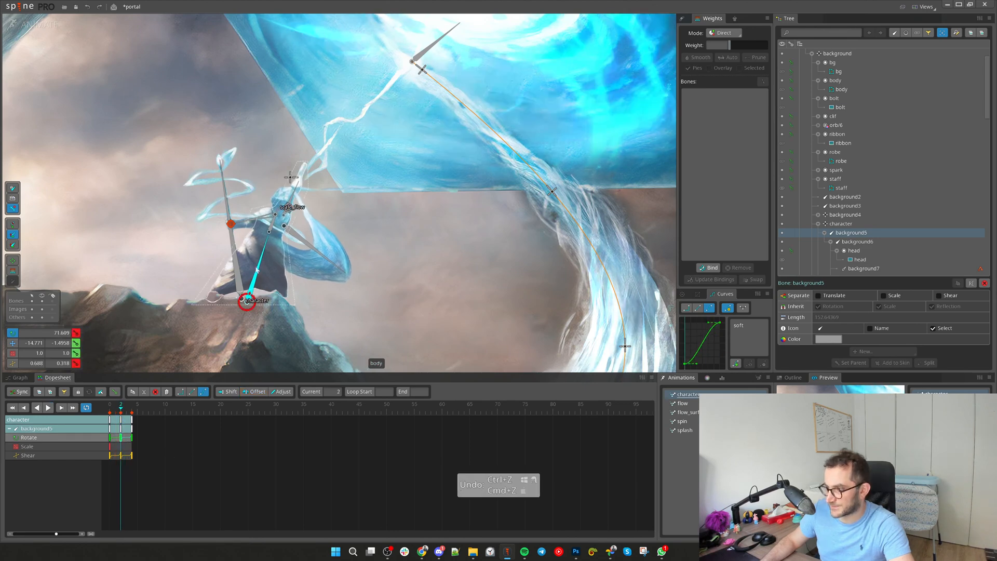
{"action": "scroll", "coordinate": [265, 249], "scroll_direction": "up", "scroll_amount": 4}
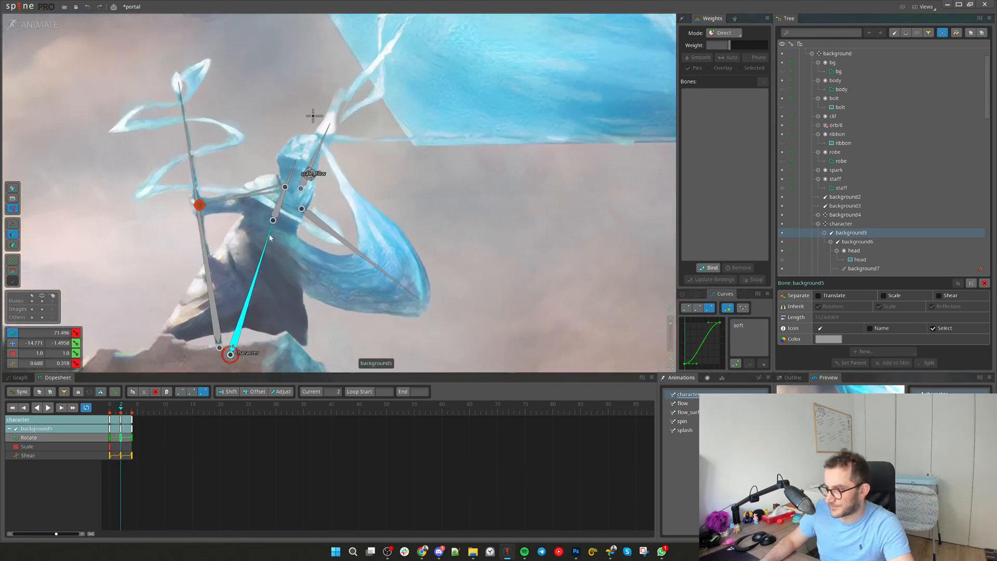
{"action": "left_click", "coordinate": [110, 409]}
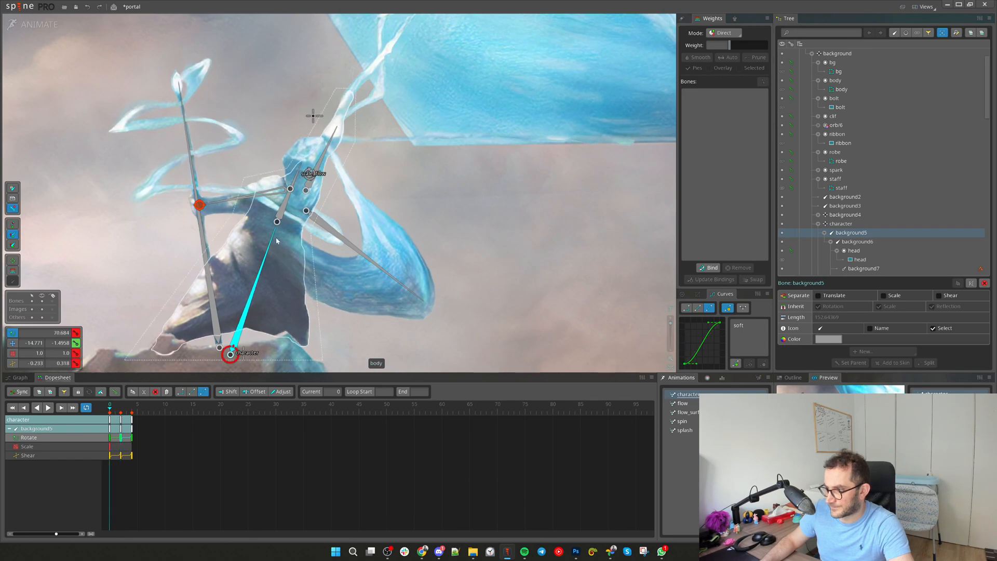
{"action": "double_click", "coordinate": [119, 447]}
{"action": "double_click", "coordinate": [110, 439]}
{"action": "key", "text": "ctrl+c"}
{"action": "double_click", "coordinate": [134, 437]}
{"action": "key", "text": "ctrl+v"}
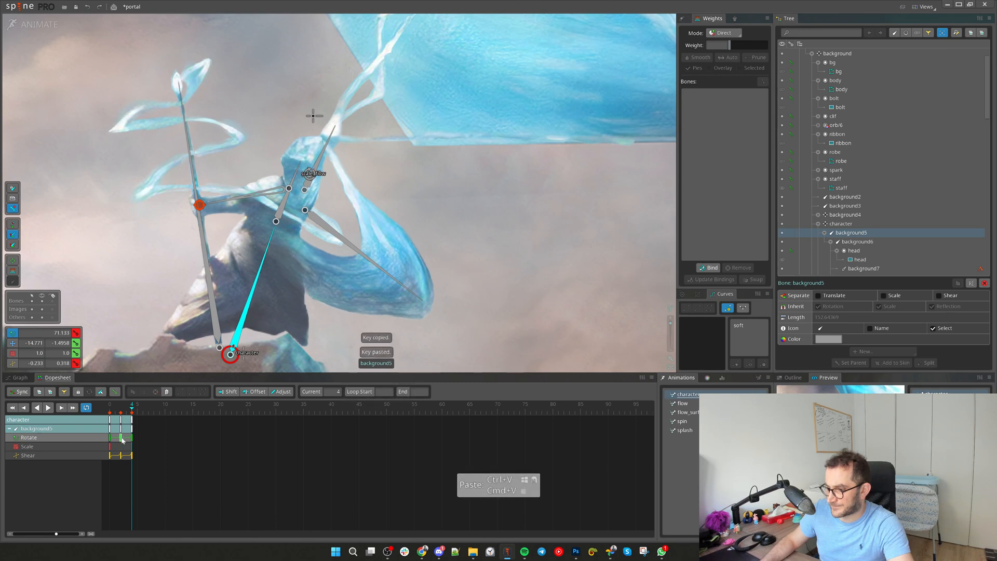
Test a one-frame offset on the revised rotate keys during playback and undo it
{"action": "left_click_drag", "start_coordinate": [122, 439], "coordinate": [125, 440]}
{"action": "key", "text": "d"}
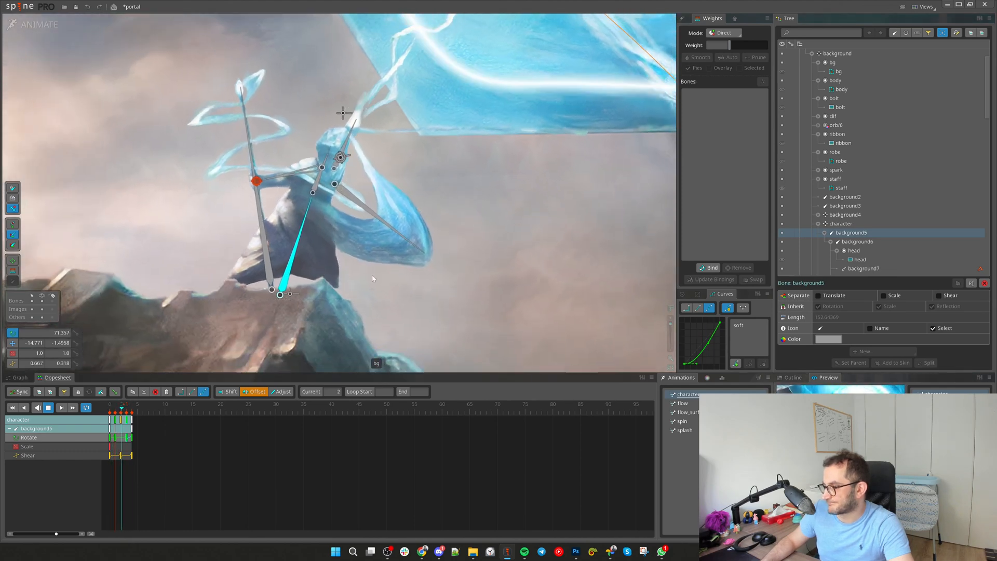
{"action": "key", "text": "ctrl+z"}
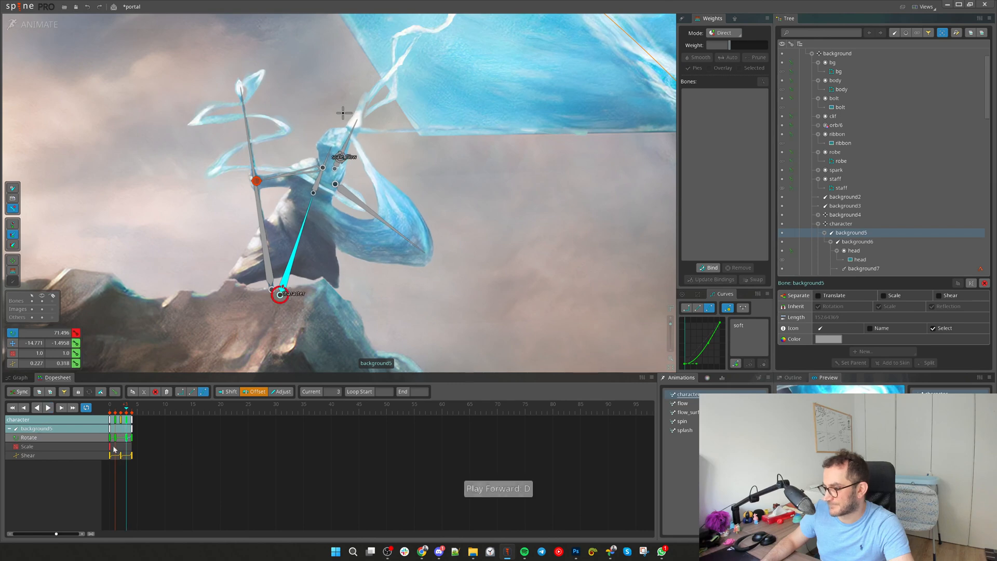
Scale background5's rotation curve down in the graph to about 71.22 at frames 0 and 4, and play the loop
{"action": "scroll", "coordinate": [118, 410], "scroll_direction": "up", "scroll_amount": 2}
{"action": "scroll", "coordinate": [124, 421], "scroll_direction": "up", "scroll_amount": 1}
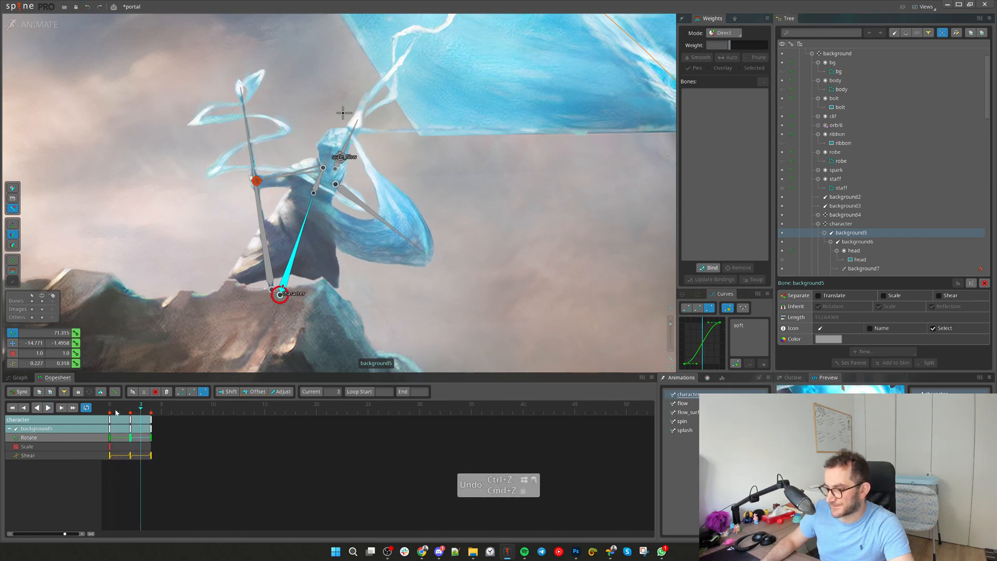
{"action": "left_click", "coordinate": [13, 378]}
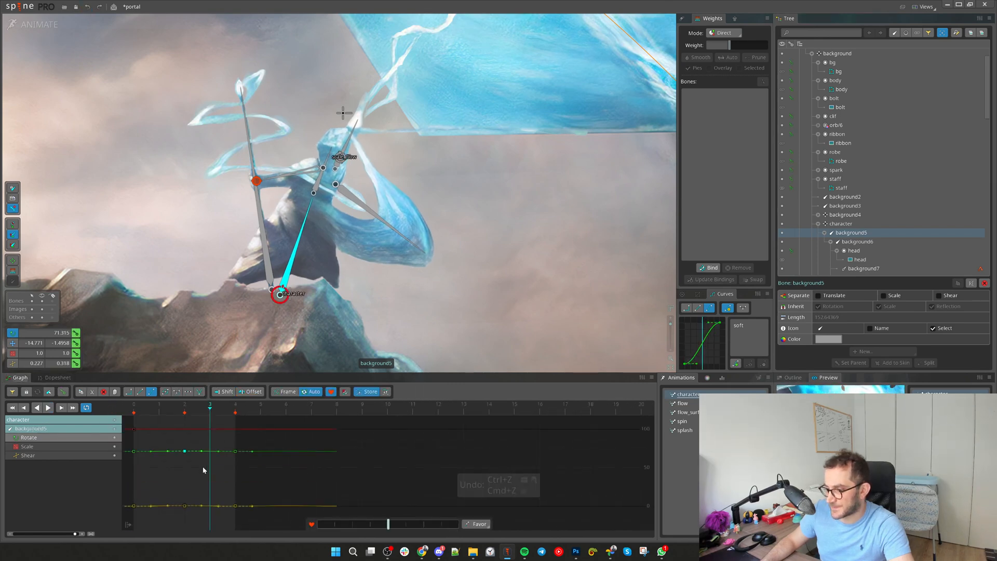
{"action": "right_click", "coordinate": [115, 438]}
{"action": "left_click", "coordinate": [393, 439]}
{"action": "left_click_drag", "start_coordinate": [420, 423], "coordinate": [93, 523]}
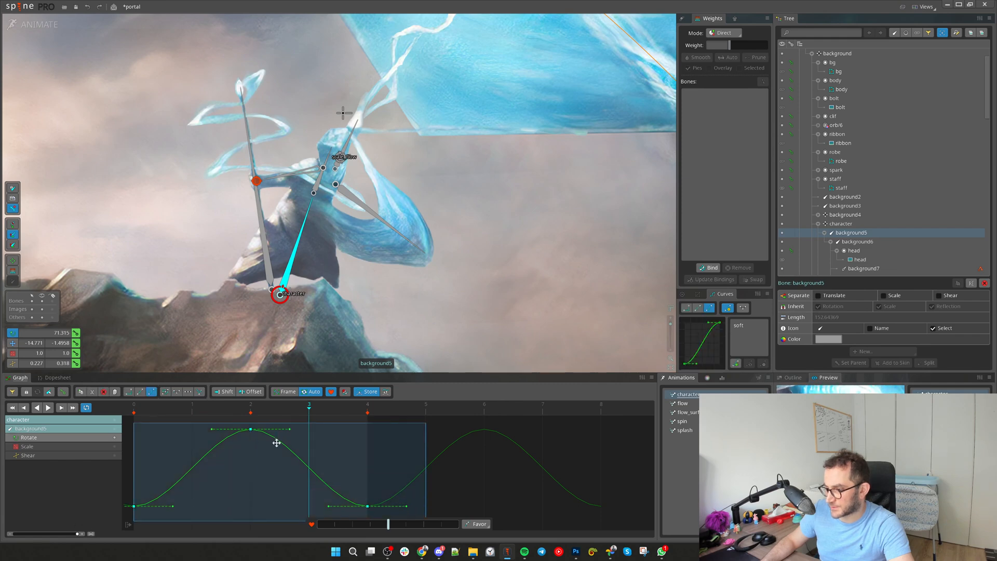
{"action": "left_click_drag", "start_coordinate": [274, 424], "coordinate": [251, 472]}
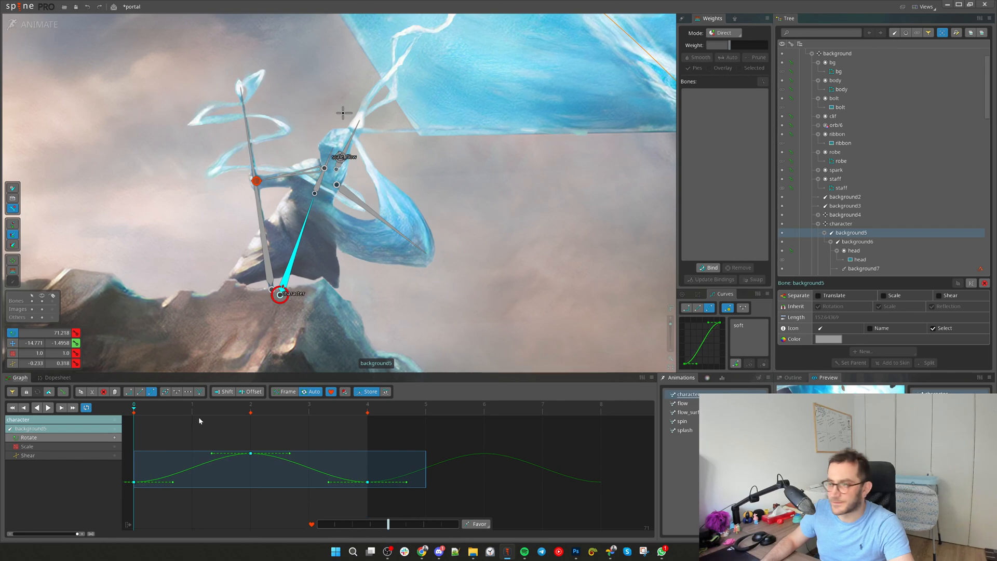
{"action": "key", "text": "d"}
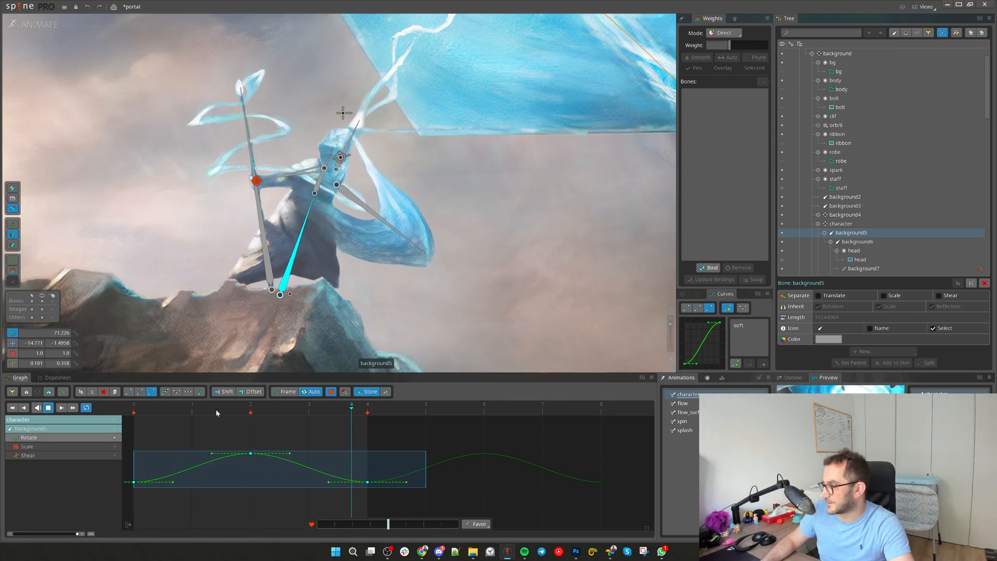
{"action": "key", "text": "d"}
Delete background5's scale key in the dopesheet and copy all its remaining rotate and shear keys
{"action": "left_click", "coordinate": [314, 193]}
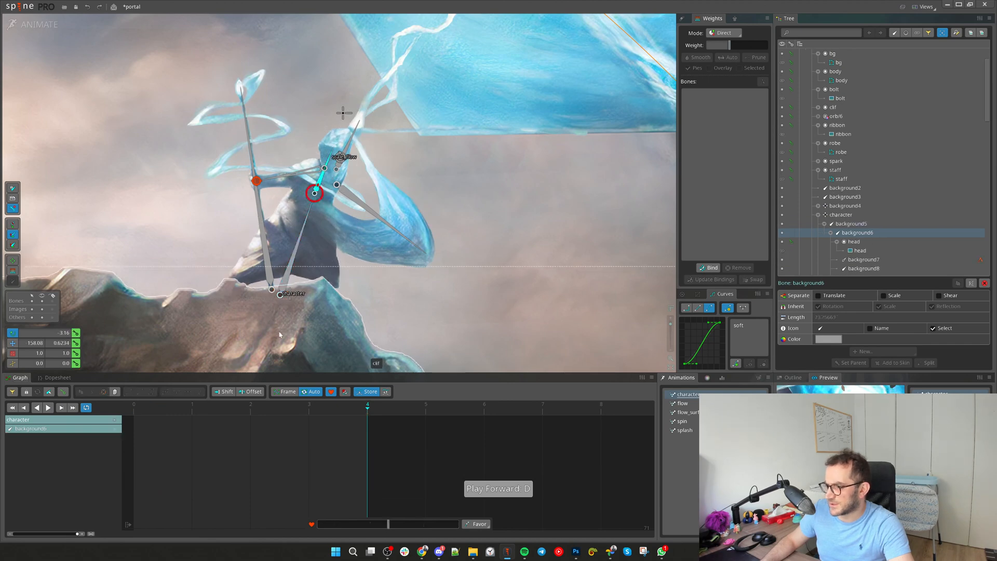
{"action": "left_click", "coordinate": [77, 377]}
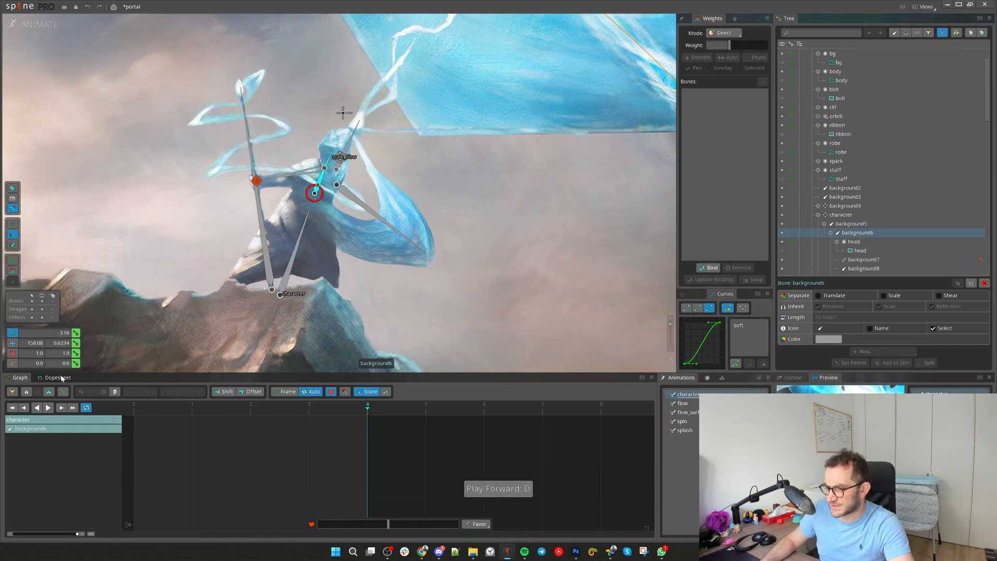
{"action": "left_click", "coordinate": [288, 273], "text": "ctrl"}
{"action": "key", "text": "space"}
{"action": "left_click", "coordinate": [288, 272]}
{"action": "left_click_drag", "start_coordinate": [192, 460], "coordinate": [108, 416]}
{"action": "key", "text": "ctrl+c"}
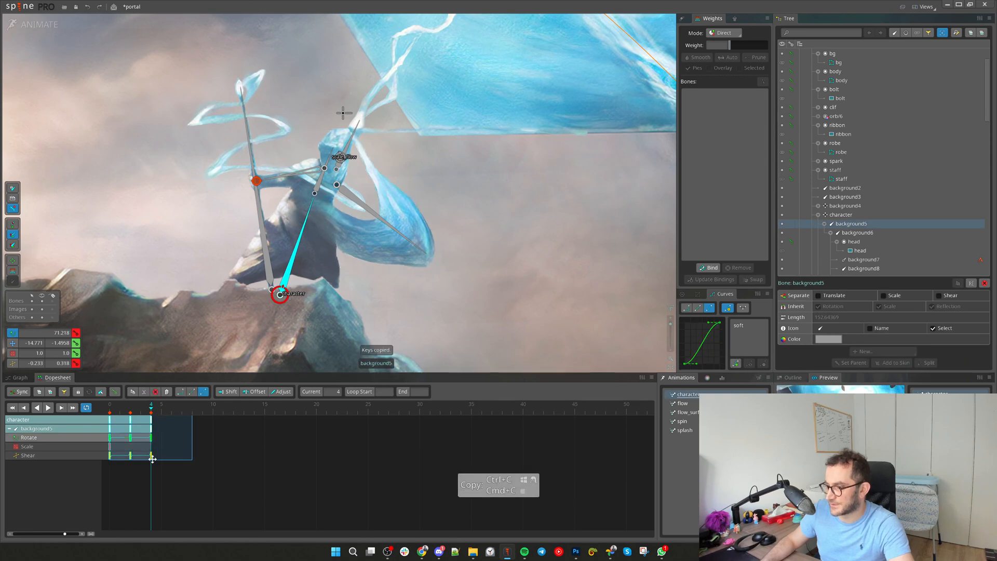
{"action": "left_click", "coordinate": [226, 442]}
{"action": "double_click", "coordinate": [111, 447]}
{"action": "key", "text": "Delete"}
{"action": "left_click_drag", "start_coordinate": [182, 459], "coordinate": [108, 416]}
{"action": "key", "text": "ctrl+c"}
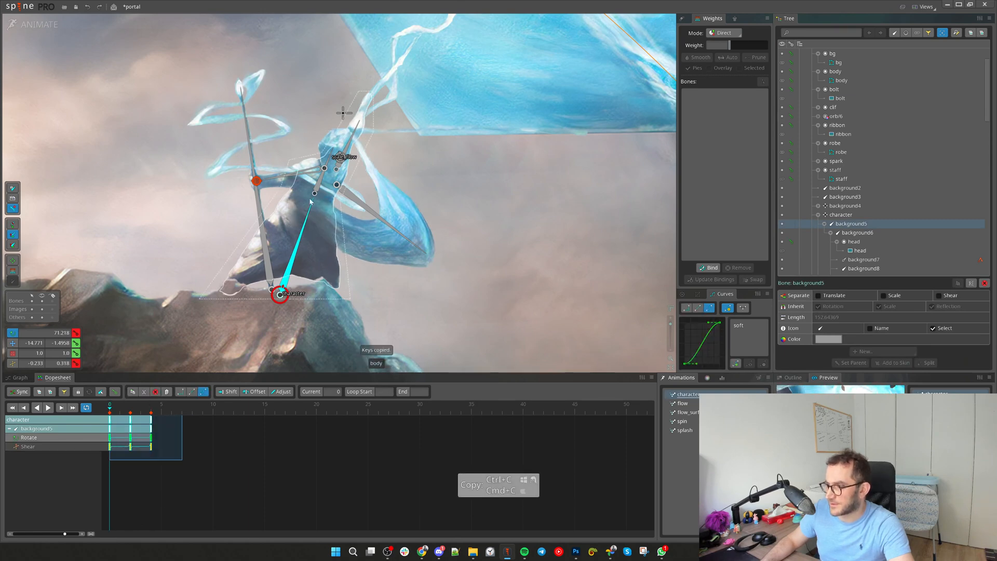
Paste the copied rotate and shear keys onto the upper body bone background6 at frame 0 and play the animation
{"action": "left_click", "coordinate": [320, 188]}
{"action": "key", "text": "space"}
{"action": "left_click", "coordinate": [319, 183]}
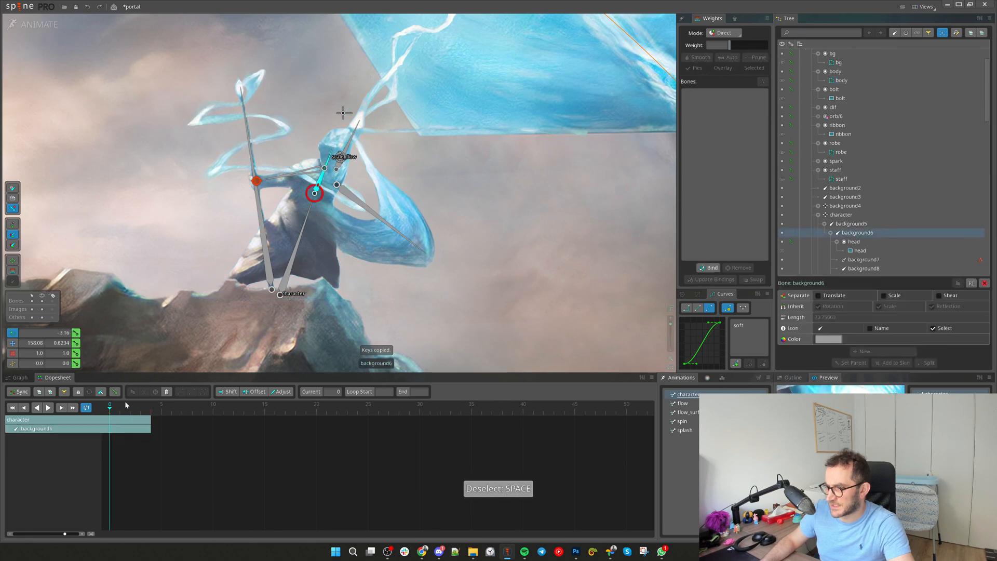
{"action": "key", "text": "ctrl+v"}
{"action": "key", "text": "d"}
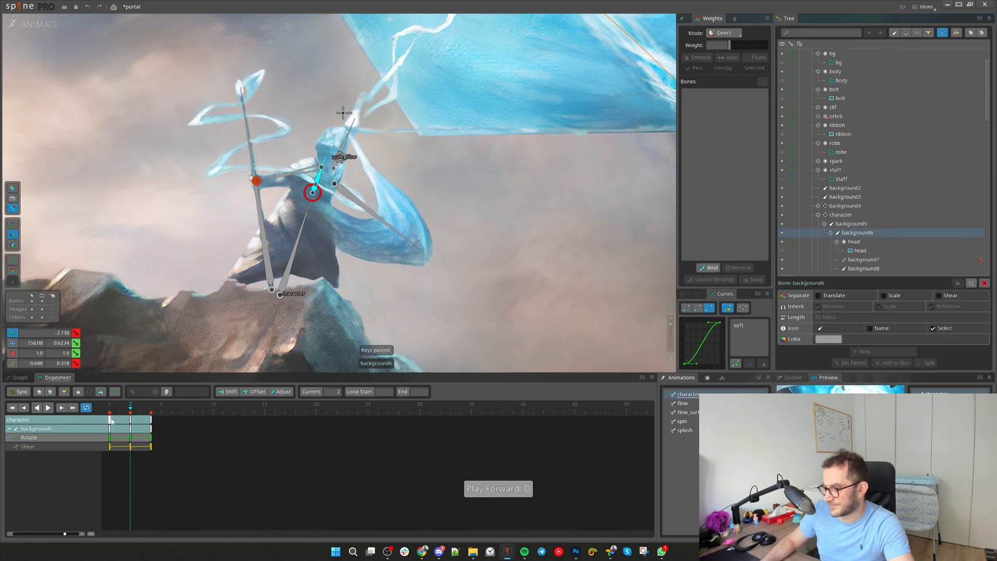
Offset background6's rotate and shear keys by one frame and play the loop
{"action": "left_click_drag", "start_coordinate": [111, 420], "coordinate": [118, 423]}
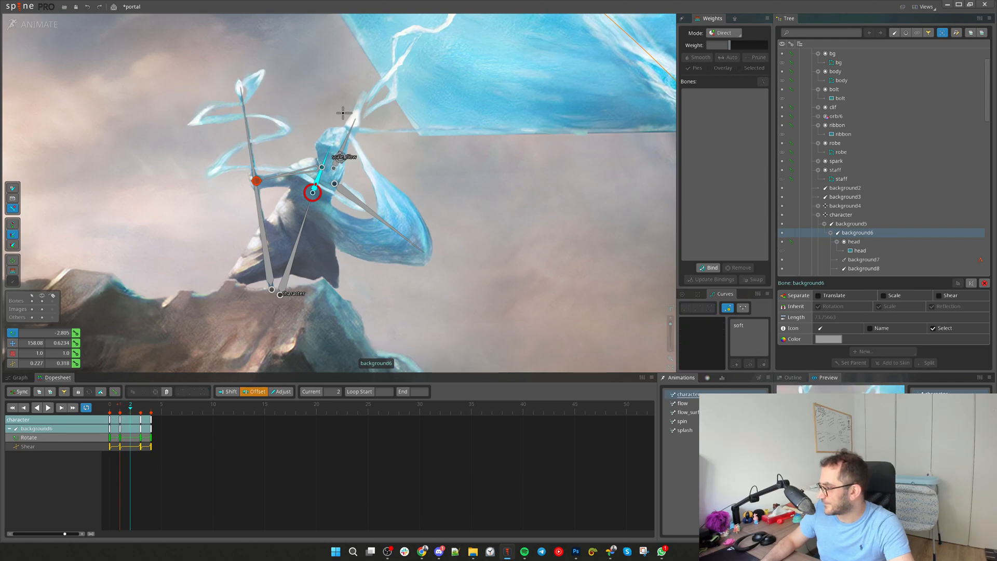
{"action": "left_click", "coordinate": [101, 412]}
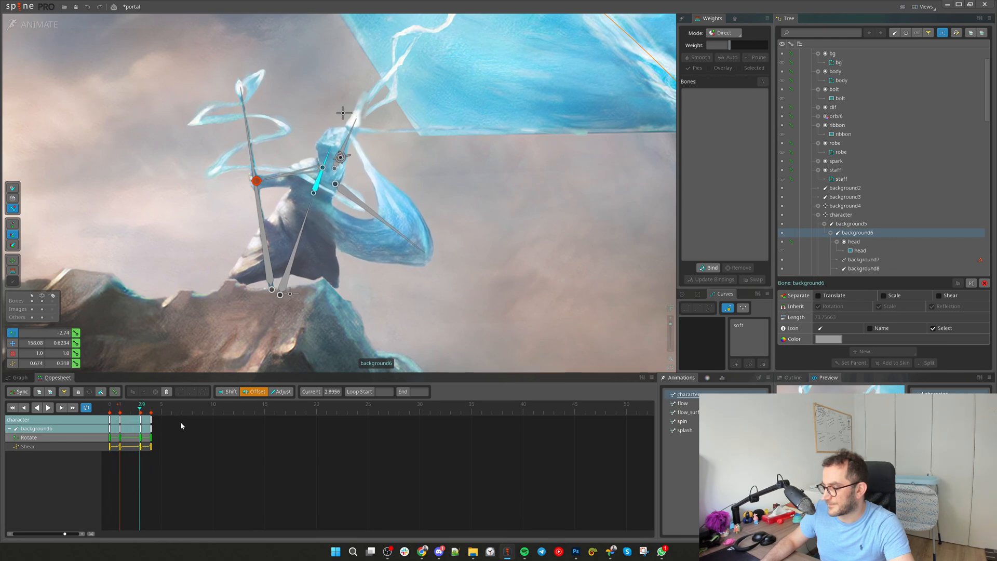
{"action": "key", "text": "d"}
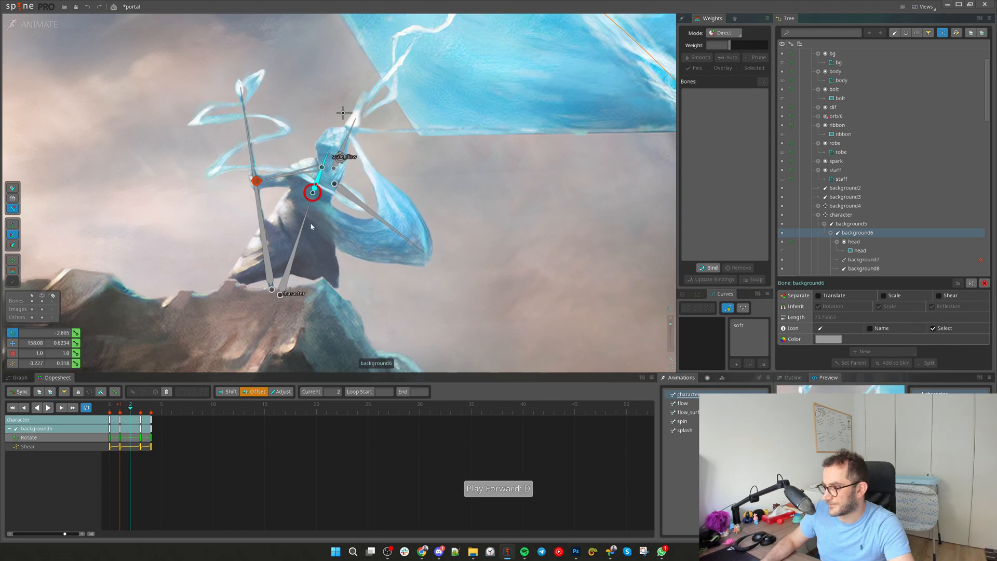
Offset the lower body bone background5's shear keys by one frame relative to its rotation and play the loop
{"action": "key", "text": "space"}
{"action": "left_click", "coordinate": [296, 244]}
{"action": "left_click", "coordinate": [318, 184], "text": "ctrl"}
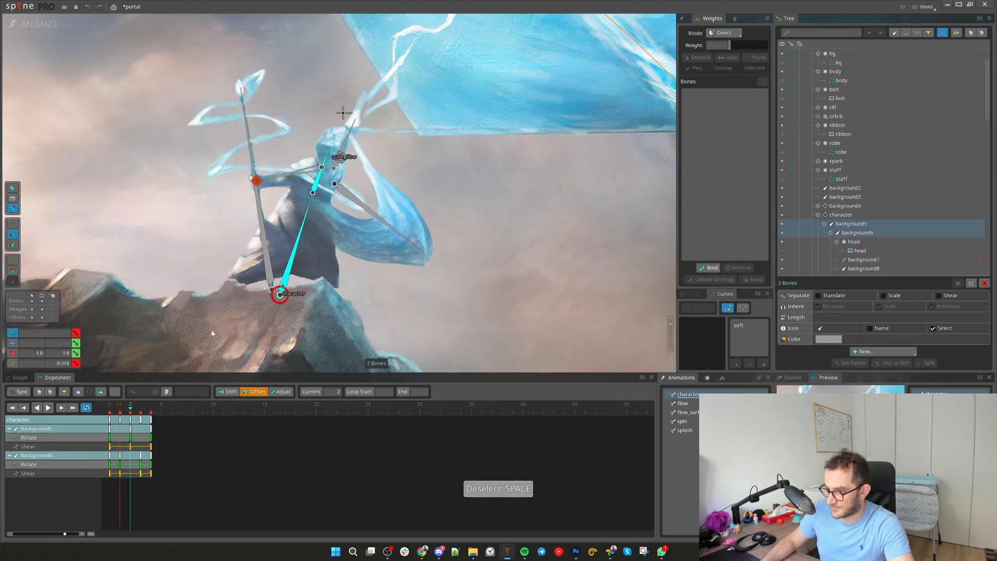
{"action": "left_click", "coordinate": [129, 448]}
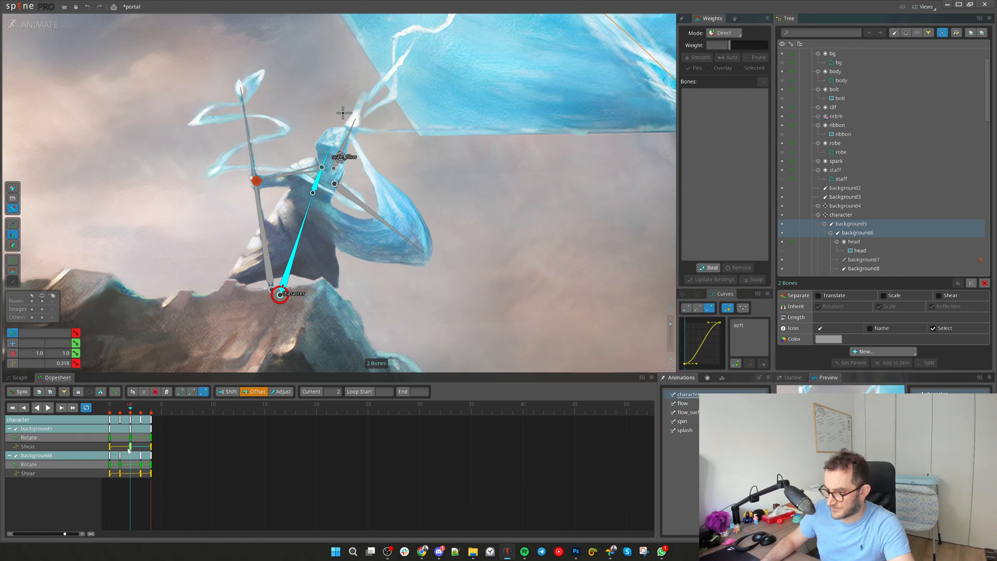
{"action": "left_click_drag", "start_coordinate": [126, 451], "coordinate": [122, 451]}
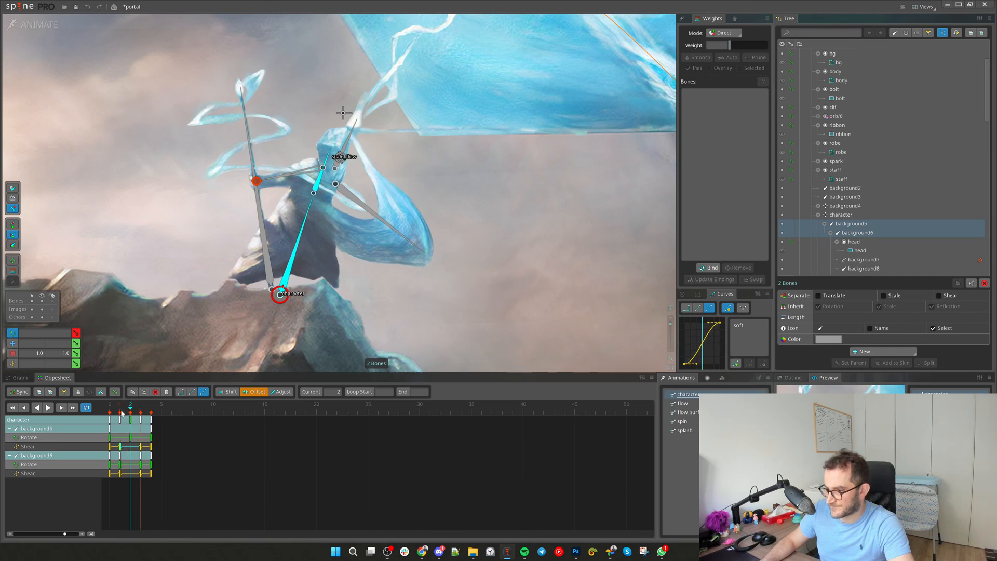
{"action": "key", "text": "d"}
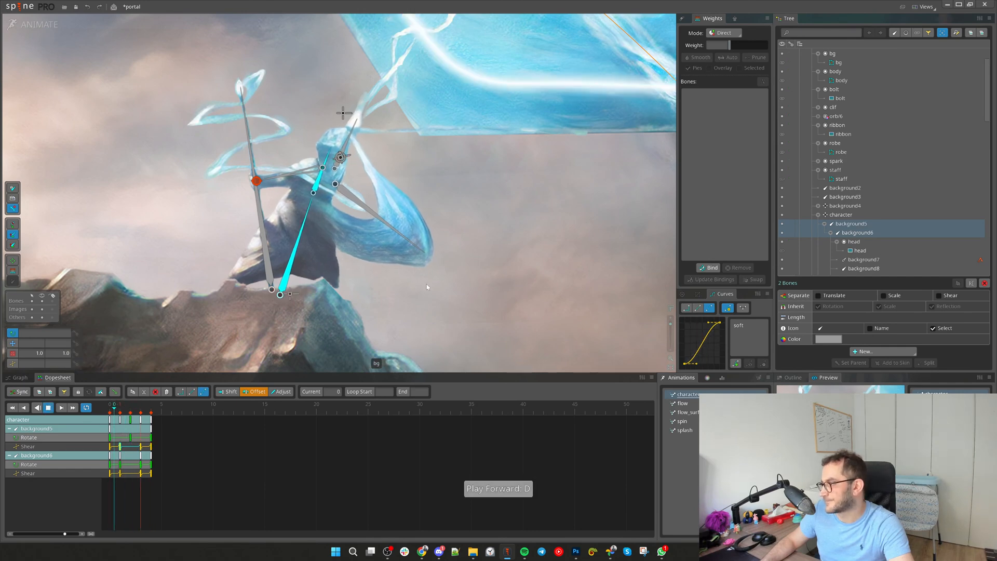
{"action": "scroll", "coordinate": [389, 255], "scroll_direction": "up", "scroll_amount": 4}
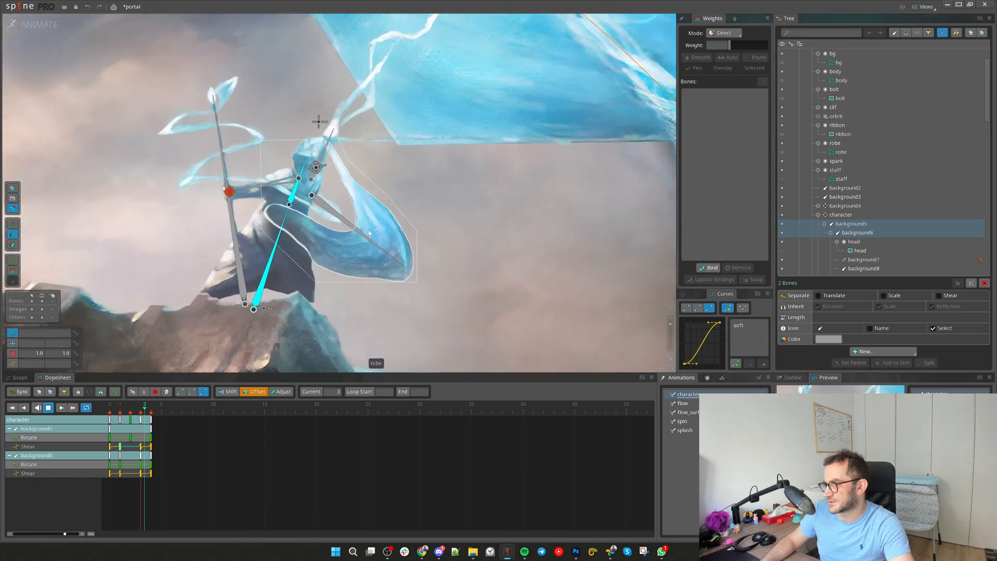
Key rotation, translation, scale and shear of the robe bone background23 at frame 0, and move the playhead to frame 20
{"action": "left_click", "coordinate": [362, 236]}
{"action": "scroll", "coordinate": [177, 174], "scroll_direction": "down", "scroll_amount": 2}
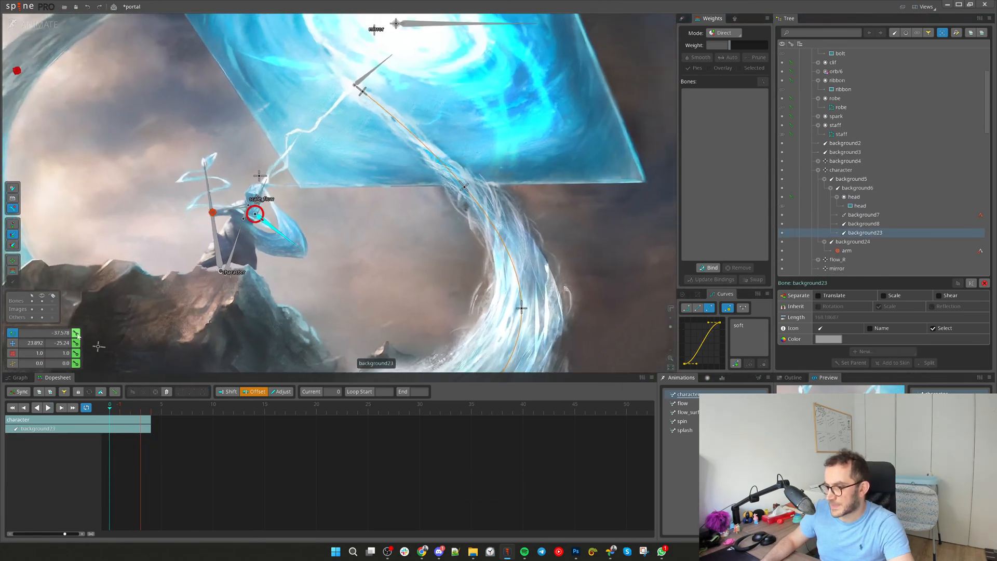
{"action": "left_click", "coordinate": [77, 332]}
{"action": "left_click", "coordinate": [77, 343]}
{"action": "left_click", "coordinate": [76, 353]}
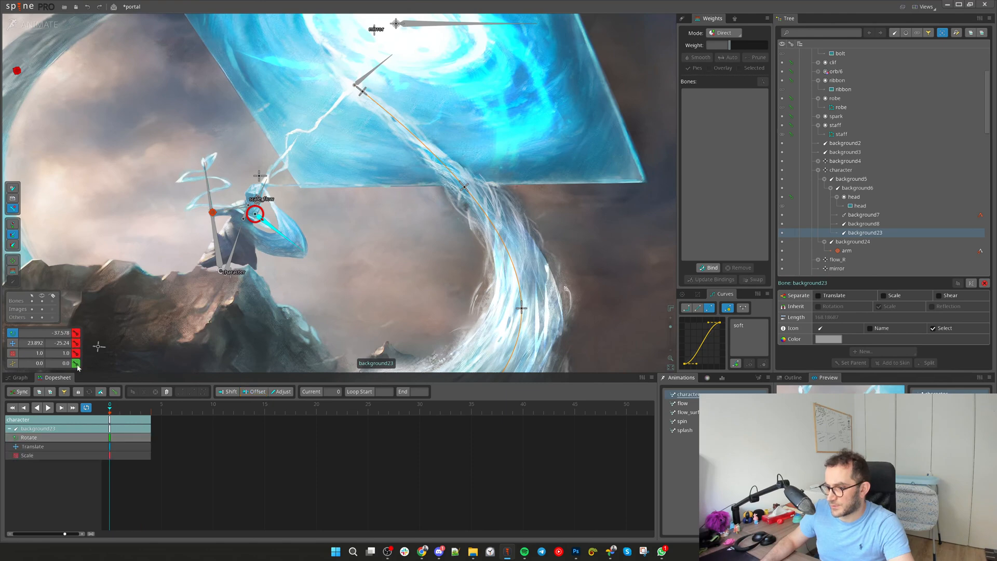
{"action": "left_click", "coordinate": [76, 363]}
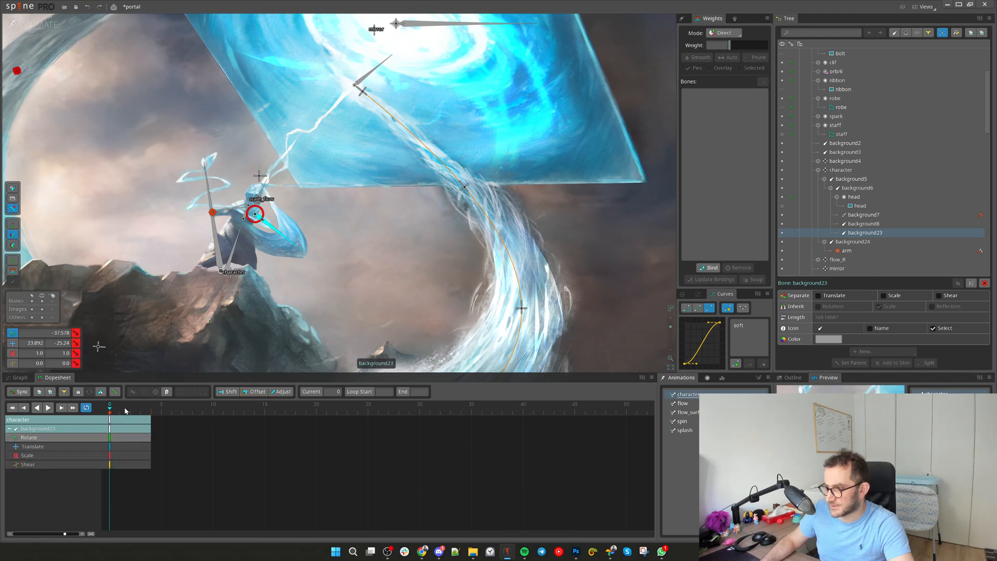
{"action": "left_click", "coordinate": [124, 413]}
{"action": "left_click_drag", "start_coordinate": [183, 412], "coordinate": [206, 410]}
{"action": "scroll", "coordinate": [291, 332], "scroll_direction": "down", "scroll_amount": 2}
{"action": "left_click", "coordinate": [261, 408]}
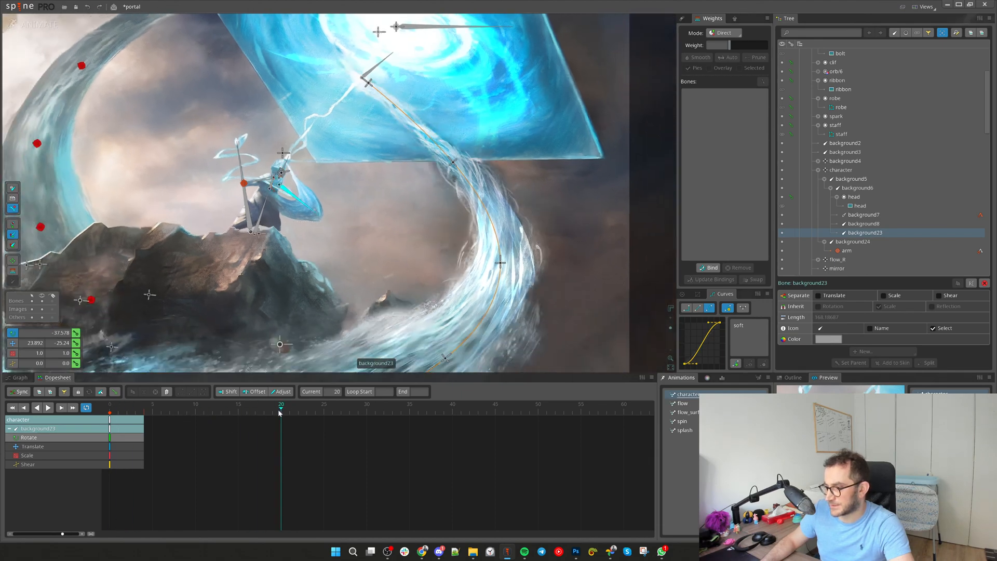
{"action": "key", "text": "ctrl+z"}
{"action": "key", "text": "ctrl+z"}
{"action": "key", "text": "ctrl+z"}
{"action": "key", "text": "ctrl+z"}
{"action": "key", "text": "ctrl+z"}
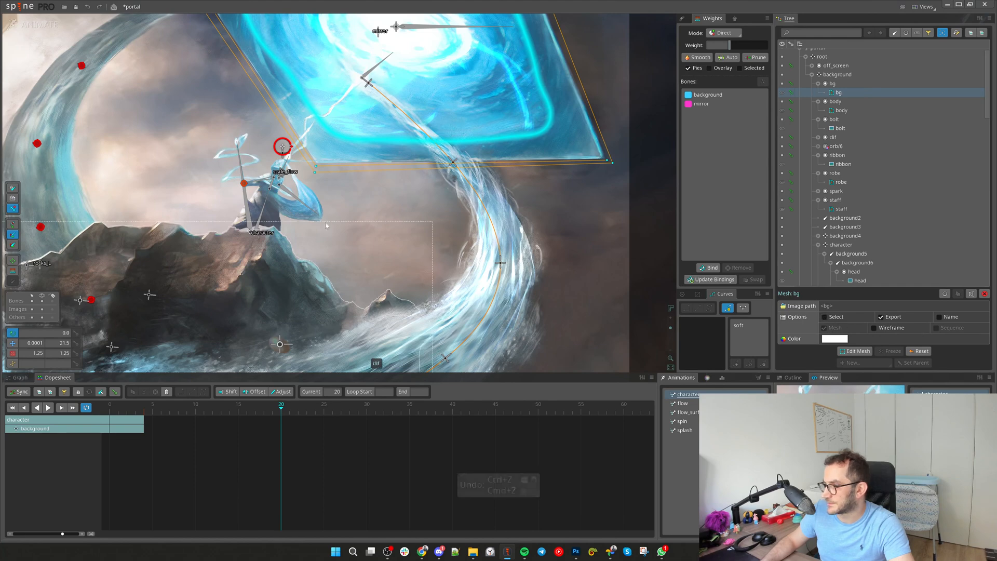
{"action": "left_click", "coordinate": [303, 201]}
{"action": "key", "text": "c"}
{"action": "left_click", "coordinate": [366, 247]}
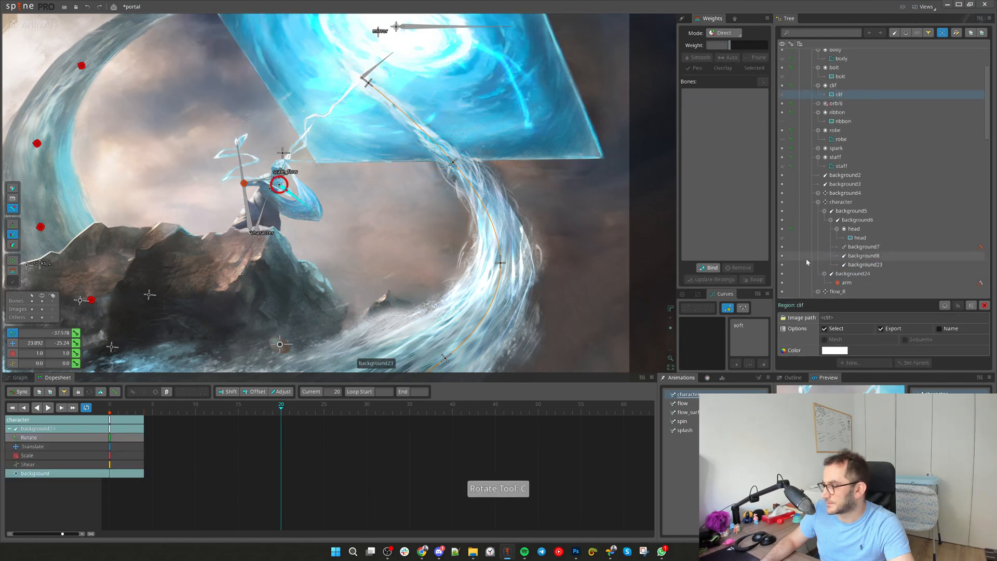
{"action": "left_click", "coordinate": [326, 219]}
{"action": "key", "text": "space"}
{"action": "left_click", "coordinate": [408, 33]}
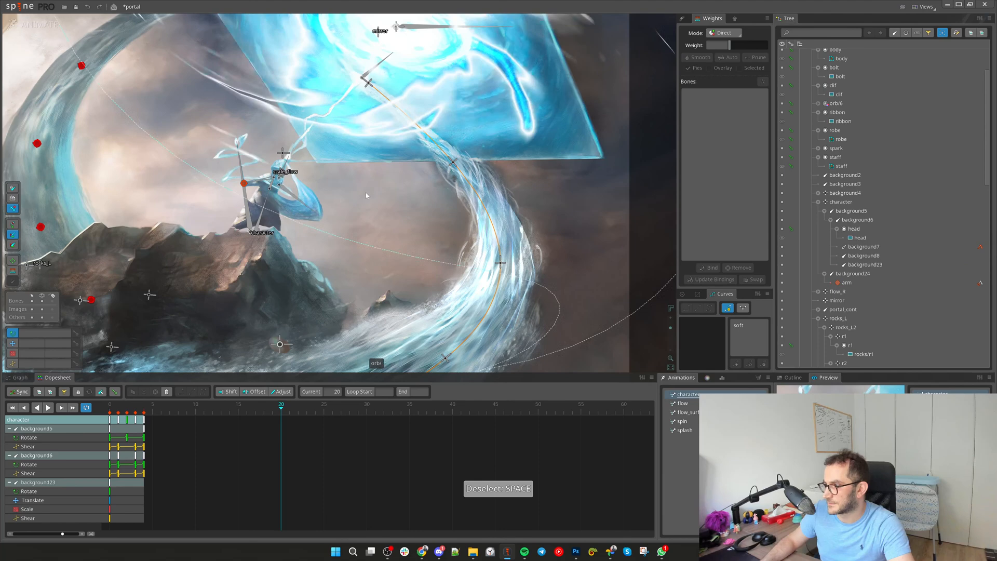
Pose background23 at frame 20 with rotation about -31.56, shear X 5.466, scale Y 0.8117 and translation 42.744, -21.636
{"action": "left_click", "coordinate": [279, 184]}
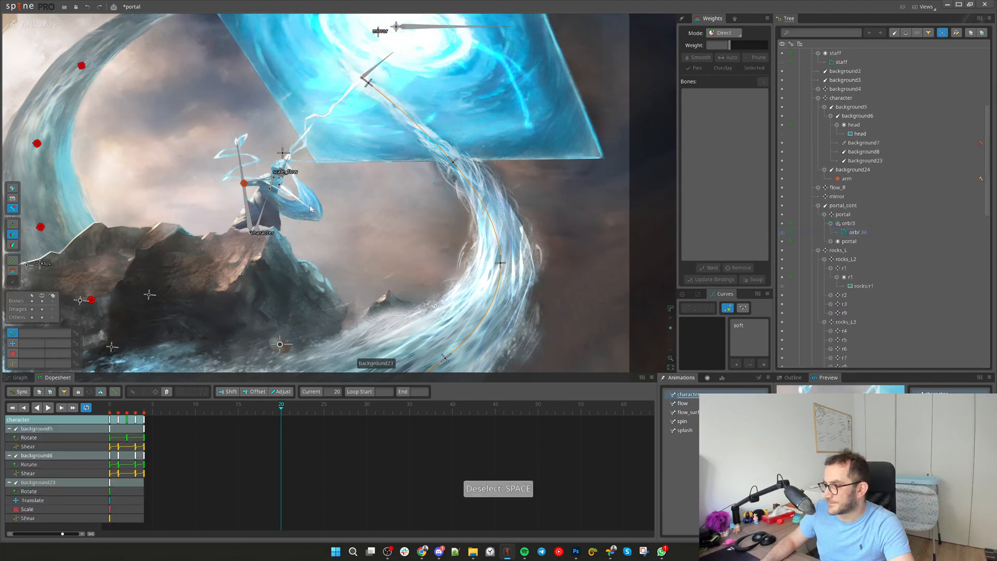
{"action": "left_click_drag", "start_coordinate": [337, 218], "coordinate": [303, 198]}
{"action": "key", "text": "z"}
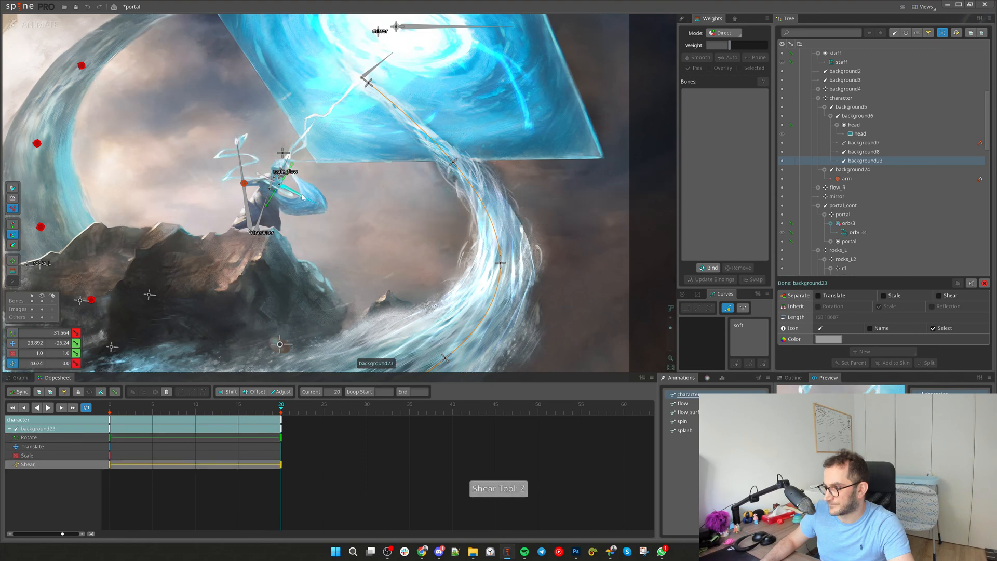
{"action": "key", "text": "x"}
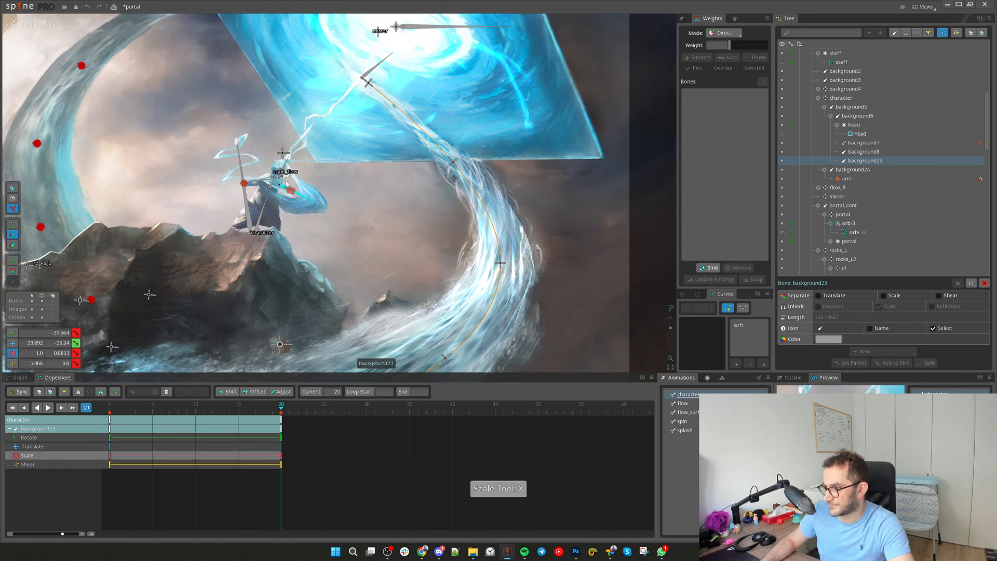
{"action": "key", "text": "v"}
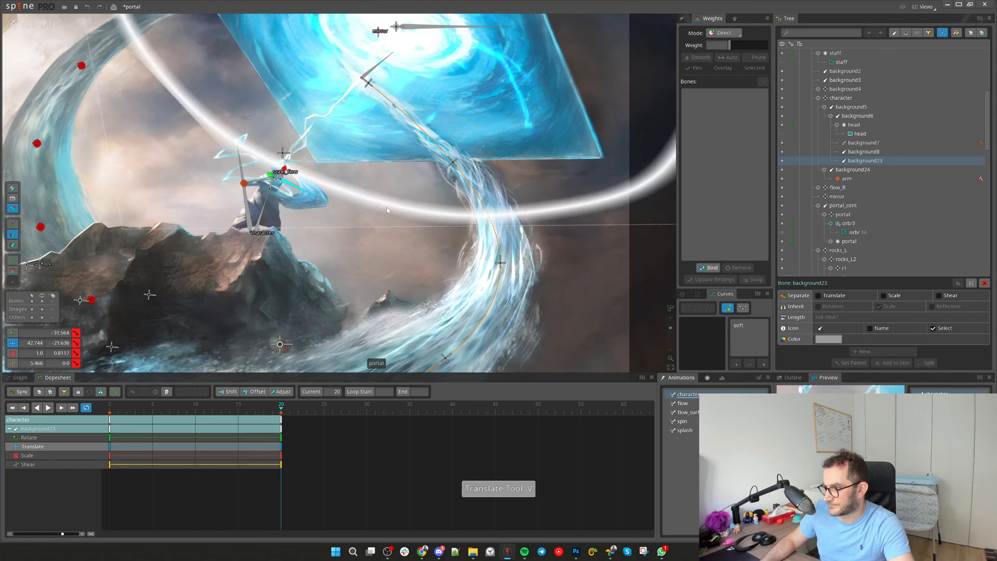
{"action": "left_click", "coordinate": [285, 185]}
{"action": "left_click", "coordinate": [832, 318]}
{"action": "key", "text": "space"}
{"action": "left_click", "coordinate": [305, 191]}
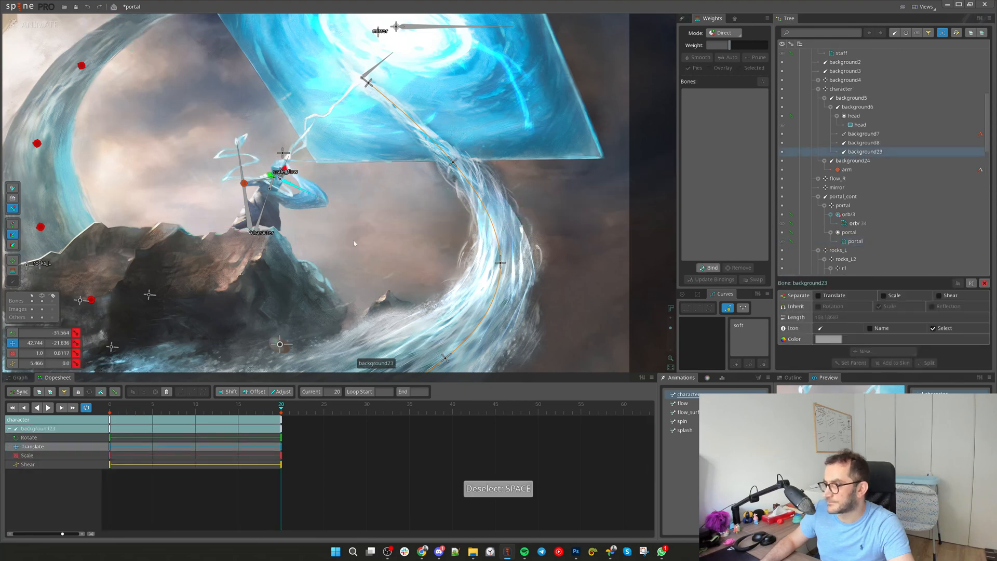
At frame 0, pose background23 with rotation about -42.41, scale Y 1.108 and shear -3.28, -6.556
{"action": "key", "text": "c"}
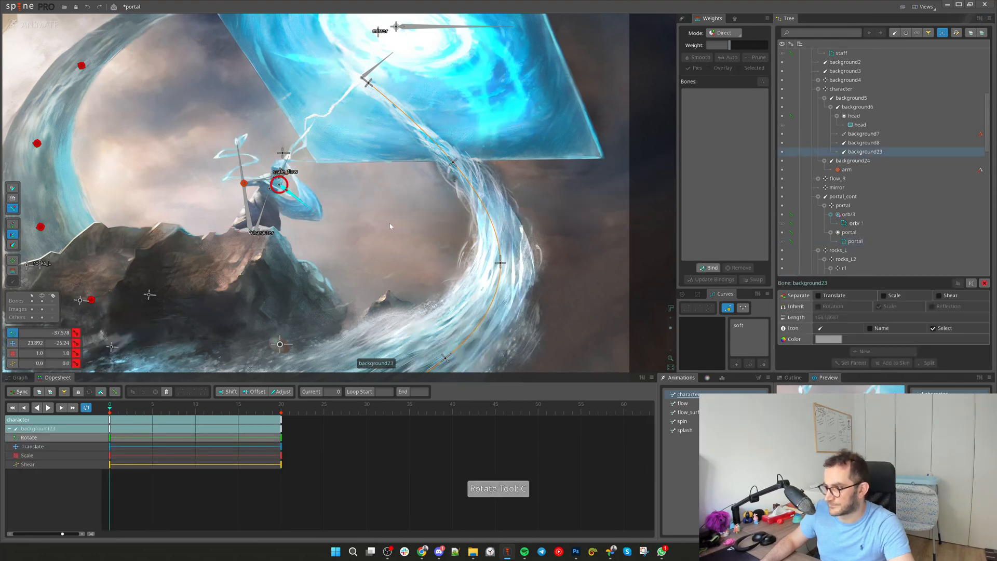
{"action": "key", "text": "x"}
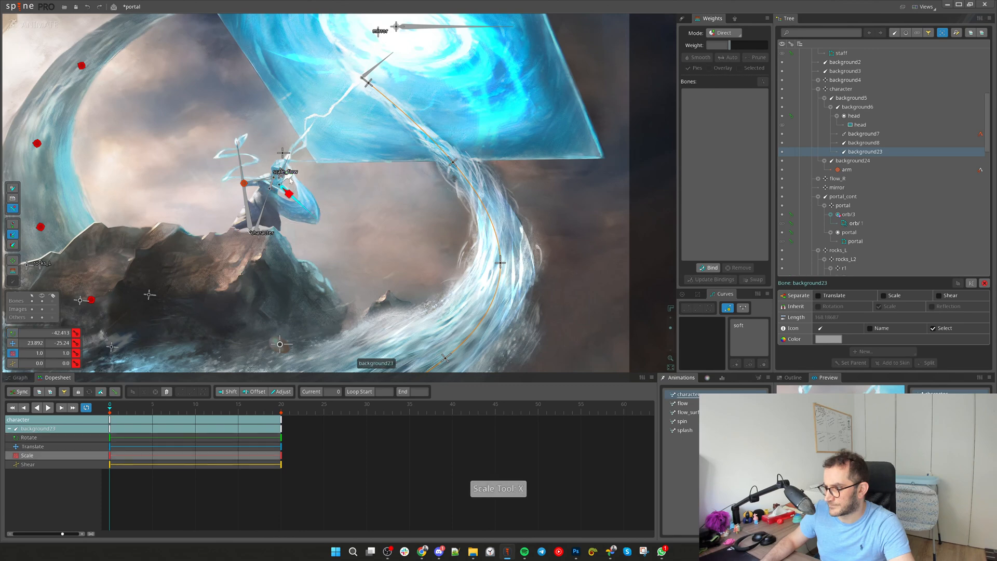
{"action": "key", "text": "z"}
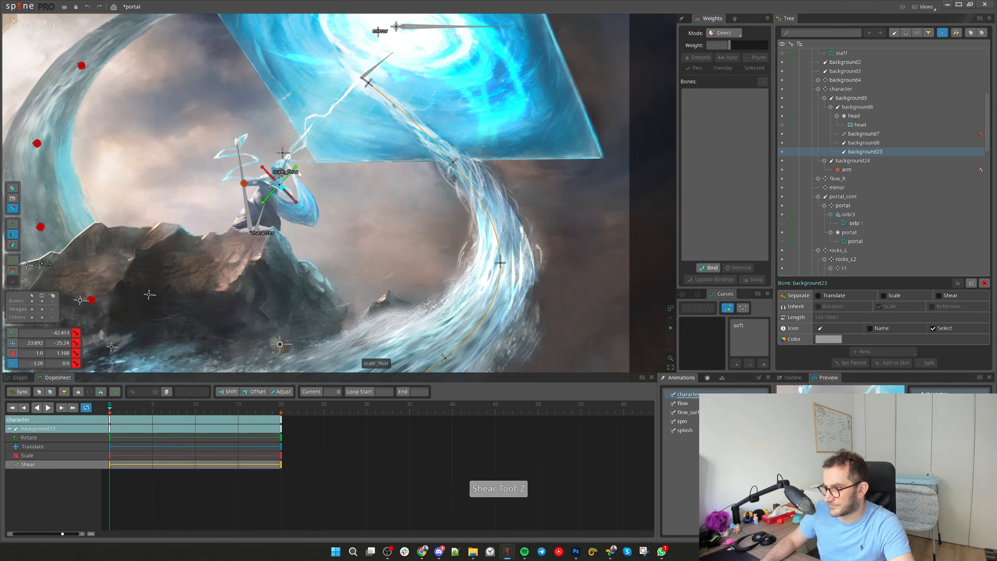
{"action": "key", "text": "ctrl+z"}
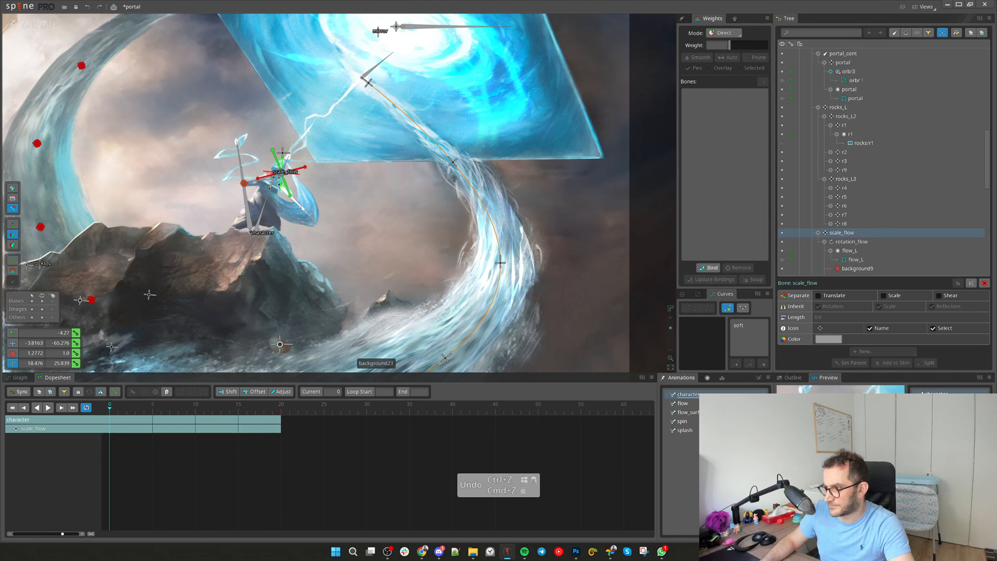
{"action": "left_click_drag", "start_coordinate": [269, 200], "coordinate": [267, 198]}
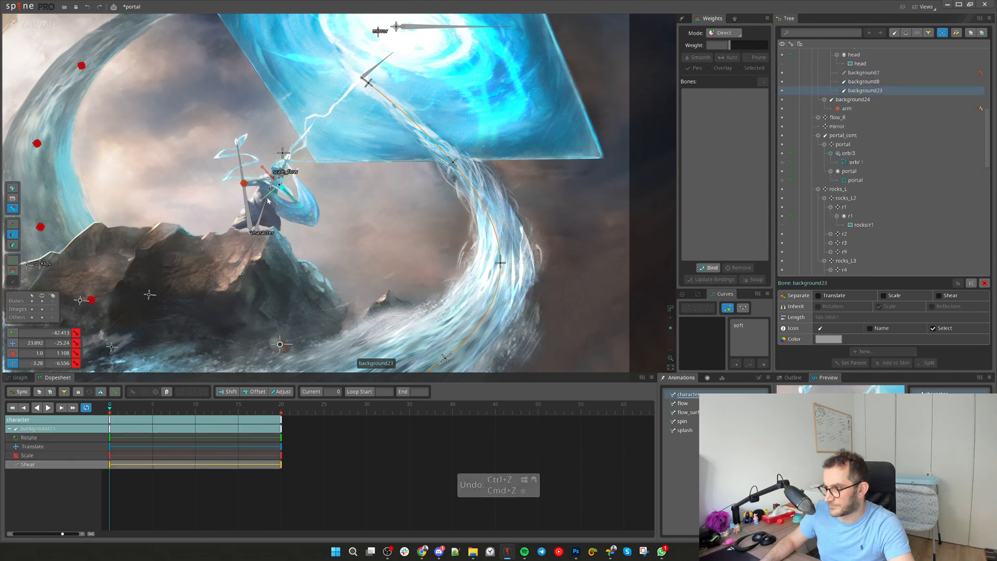
At frame 20, rotate background23 to about -28.82 and shear its Y axis to about 8.17
{"action": "left_click", "coordinate": [281, 409]}
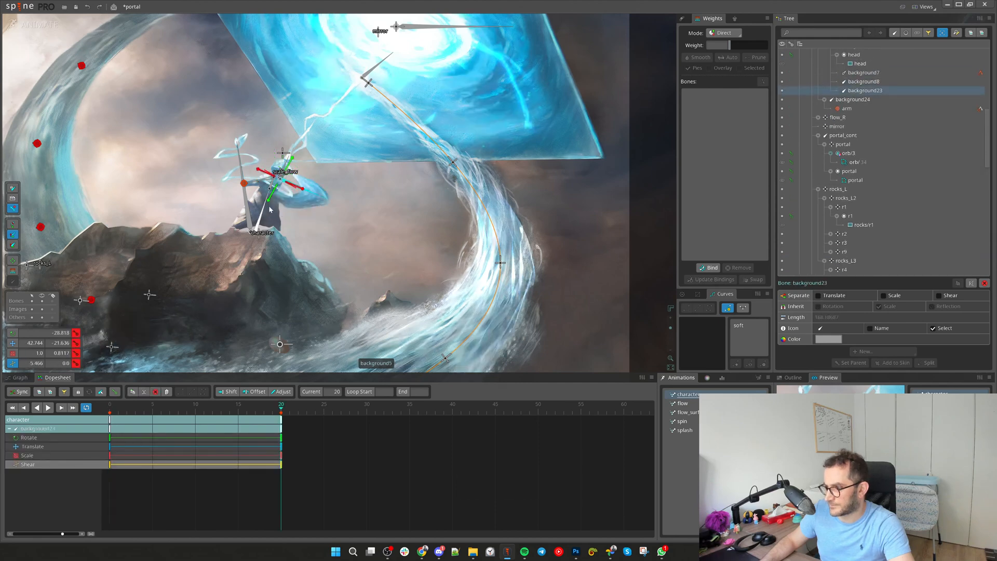
{"action": "left_click", "coordinate": [264, 208]}
{"action": "key", "text": "ctrl+z"}
{"action": "left_click", "coordinate": [281, 195]}
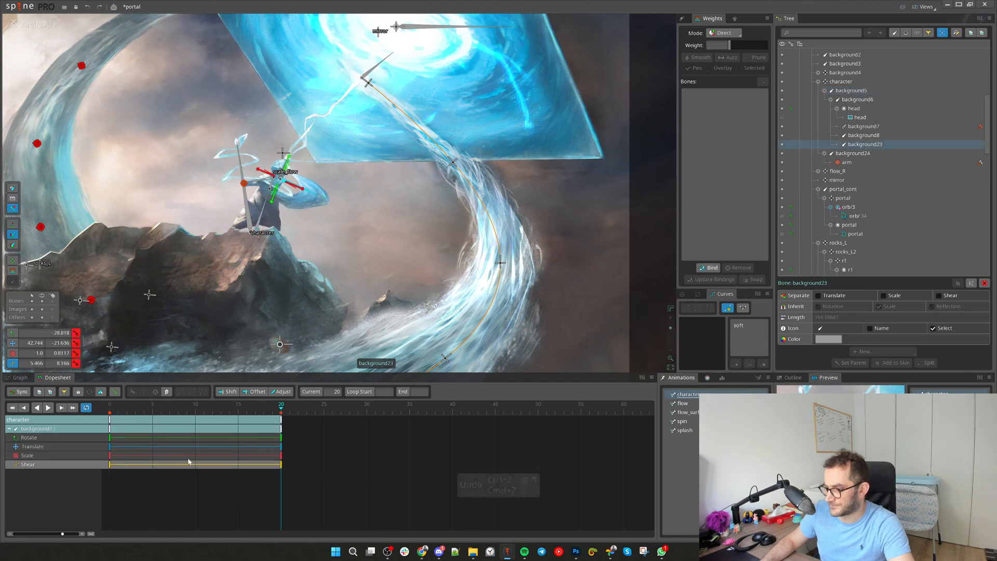
Copy background23's frame 0 keys to frame 40 and apply the soft curve preset to all its keys
{"action": "left_click_drag", "start_coordinate": [161, 486], "coordinate": [107, 415]}
{"action": "key", "text": "ctrl+c"}
{"action": "left_click", "coordinate": [427, 410]}
{"action": "left_click_drag", "start_coordinate": [427, 417], "coordinate": [452, 416]}
{"action": "key", "text": "ctrl+v"}
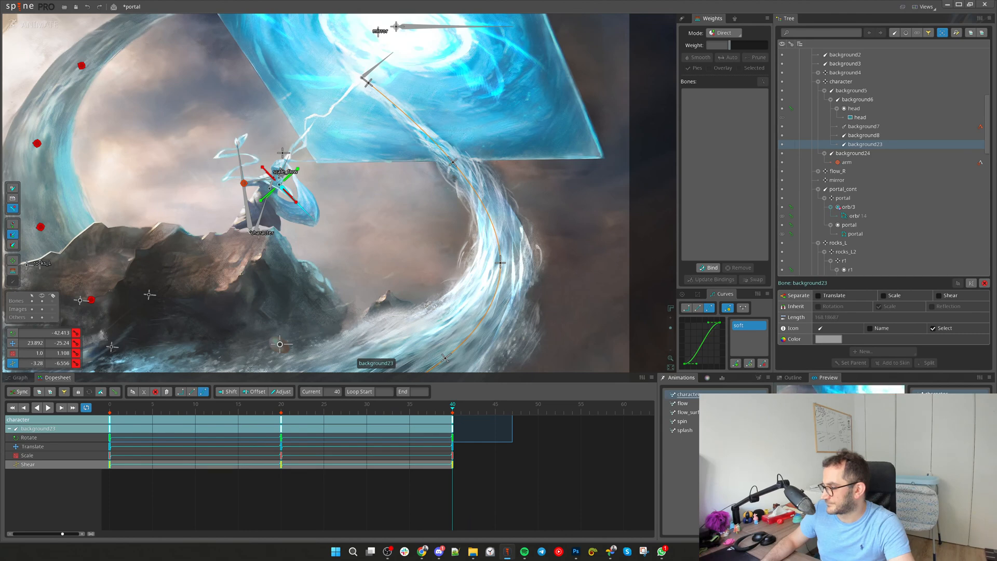
{"action": "left_click", "coordinate": [431, 488]}
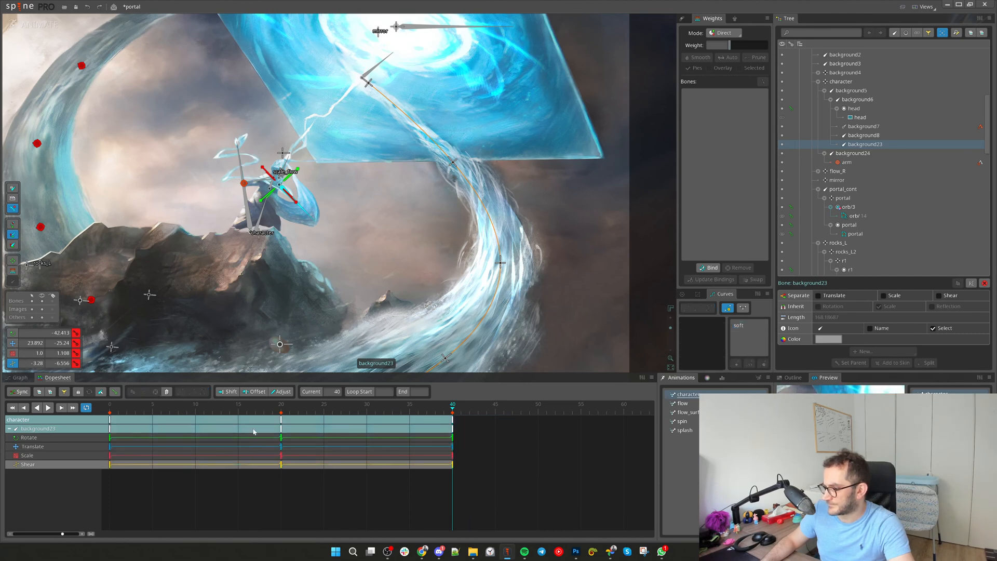
Retime background23's middle keys to frame 15 and its end keys to frame 30, and play the loop
{"action": "left_click_drag", "start_coordinate": [281, 420], "coordinate": [248, 420]}
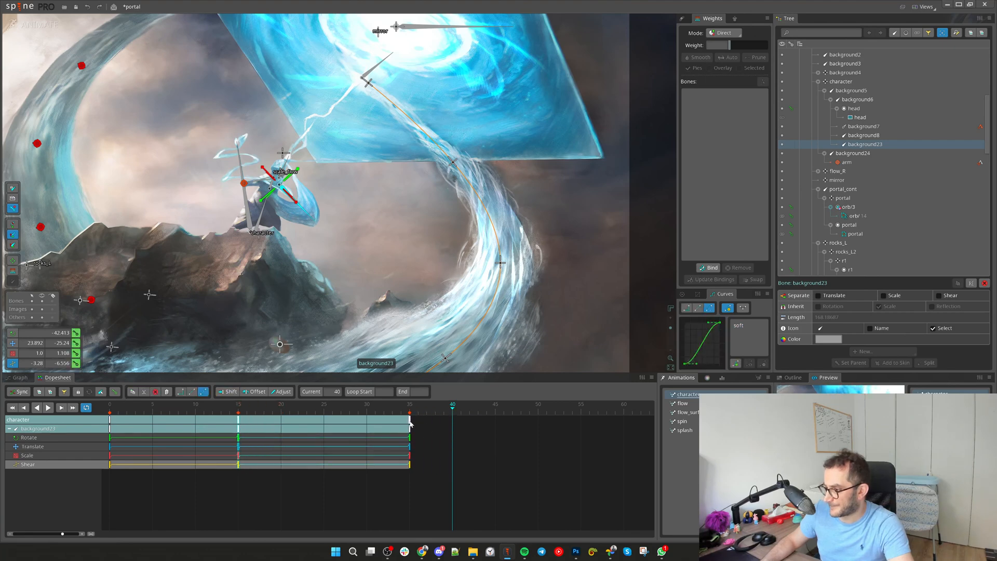
{"action": "left_click_drag", "start_coordinate": [410, 423], "coordinate": [366, 425]}
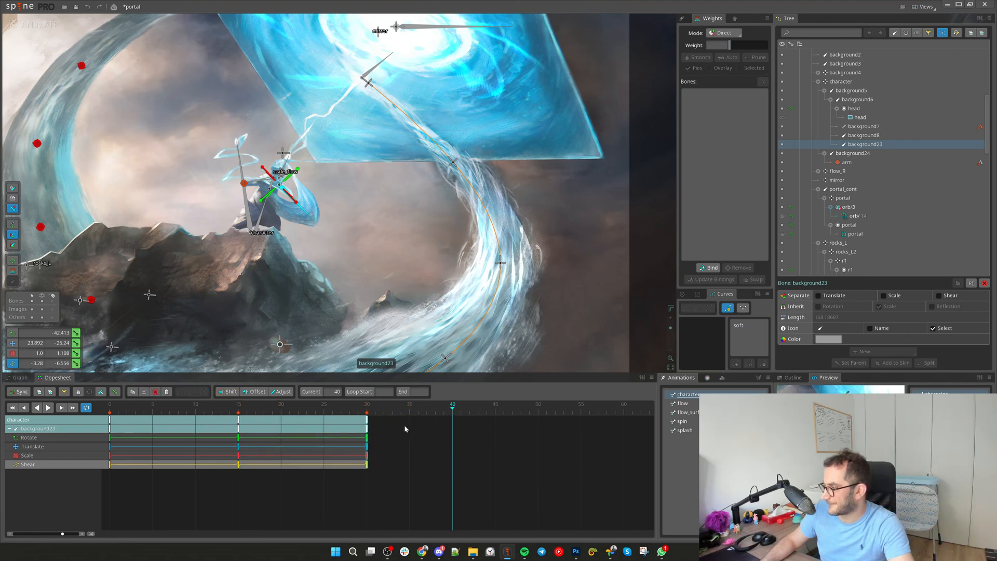
{"action": "scroll", "coordinate": [291, 197], "scroll_direction": "up", "scroll_amount": 3}
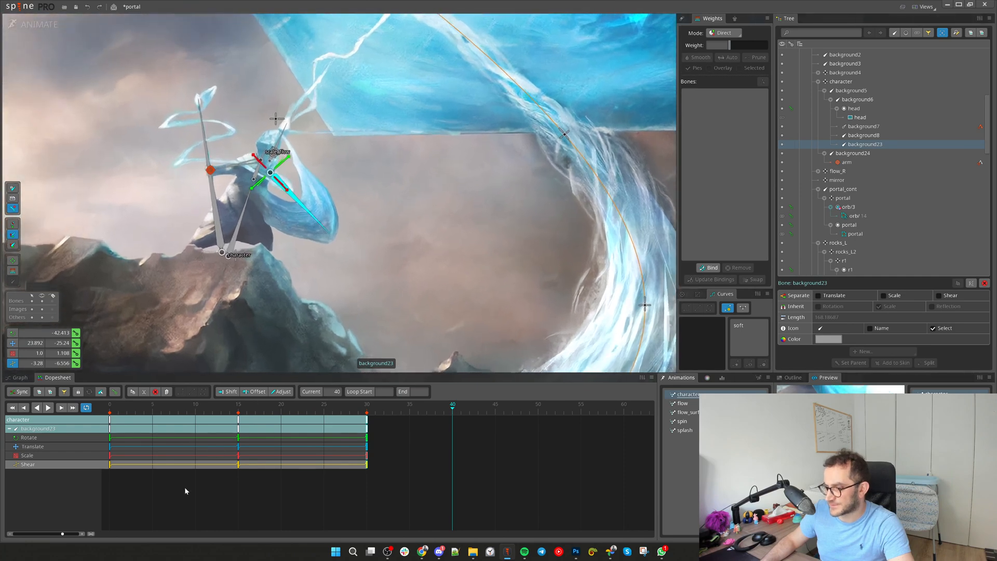
{"action": "key", "text": "d"}
{"action": "key", "text": "d"}
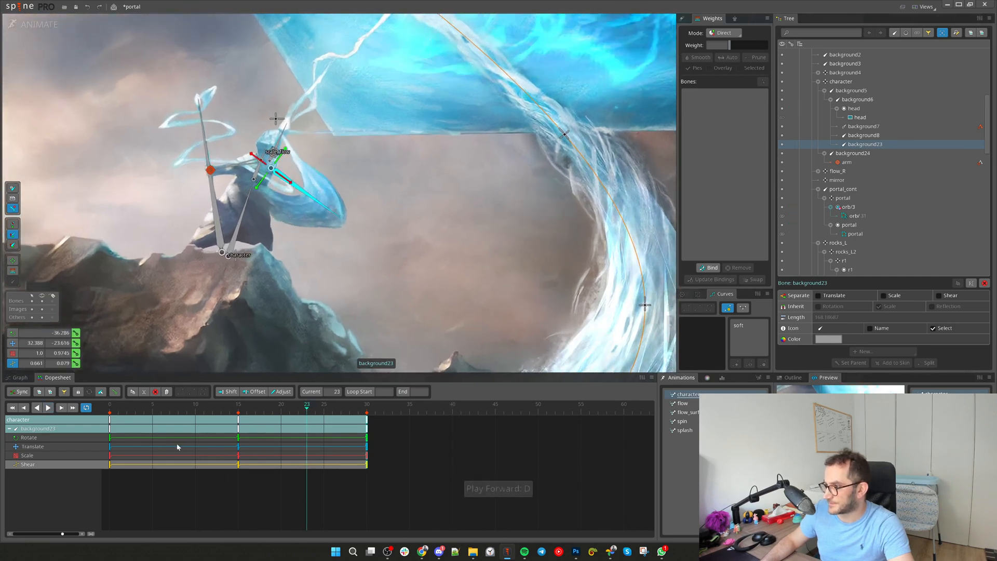
Adjust background23's translation at frame 15, and move the bone to about 18.88, -20.67 at frame 0
{"action": "left_click_drag", "start_coordinate": [130, 413], "coordinate": [231, 418]}
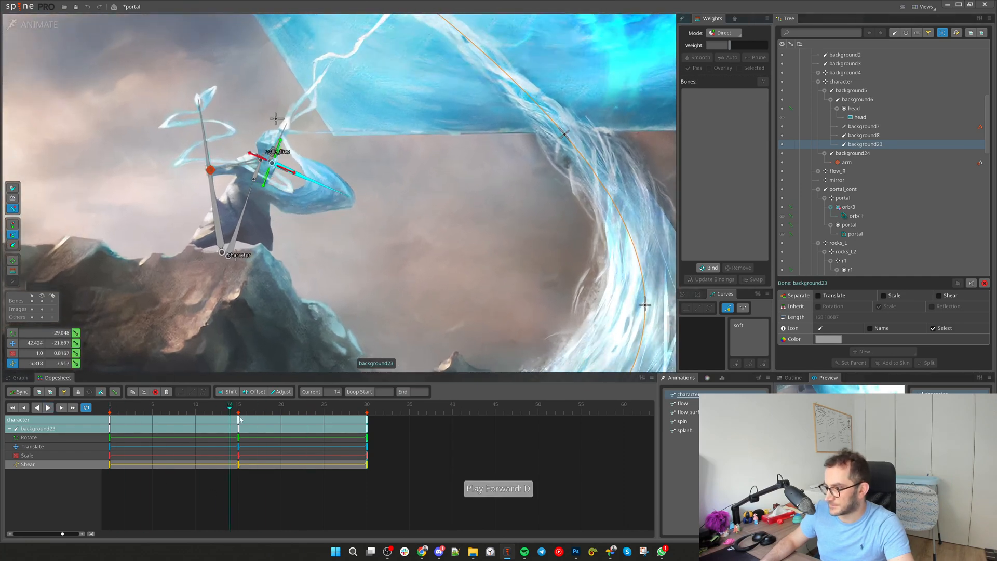
{"action": "left_click", "coordinate": [238, 420]}
{"action": "key", "text": "v"}
{"action": "left_click_drag", "start_coordinate": [408, 236], "coordinate": [416, 238]}
{"action": "left_click_drag", "start_coordinate": [158, 411], "coordinate": [109, 413]}
{"action": "left_click_drag", "start_coordinate": [400, 264], "coordinate": [388, 279]}
Copy background23's frame 0 keys and paste them at frame 30 to close the loop
{"action": "key", "text": "ctrl+c"}
{"action": "left_click", "coordinate": [367, 411]}
{"action": "key", "text": "ctrl+v"}
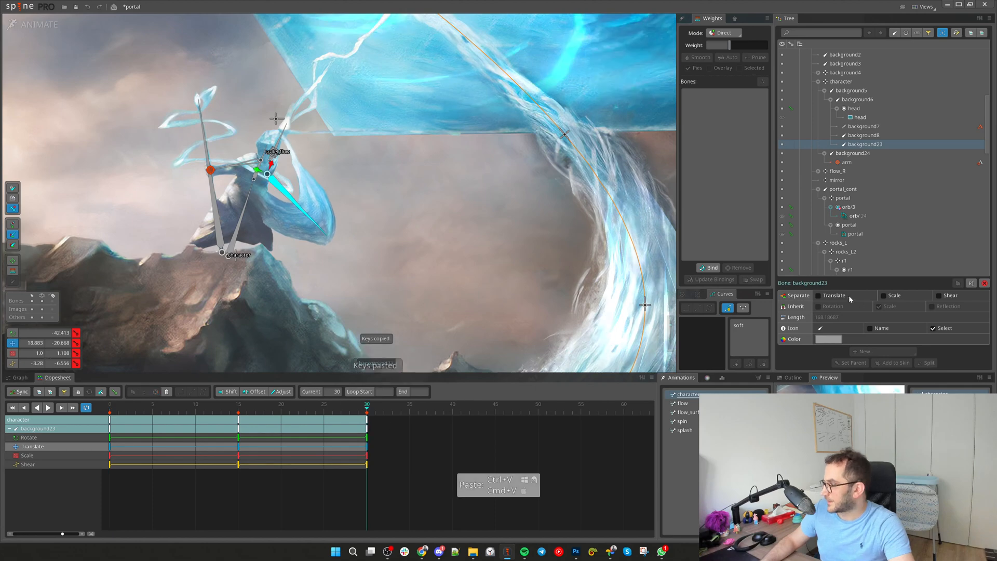
Separate background23's translate, shear and scale axes, offsetting the translate Y keys by 4 frames and the shear Y keys by 5
{"action": "left_click", "coordinate": [818, 295]}
{"action": "left_click", "coordinate": [939, 295]}
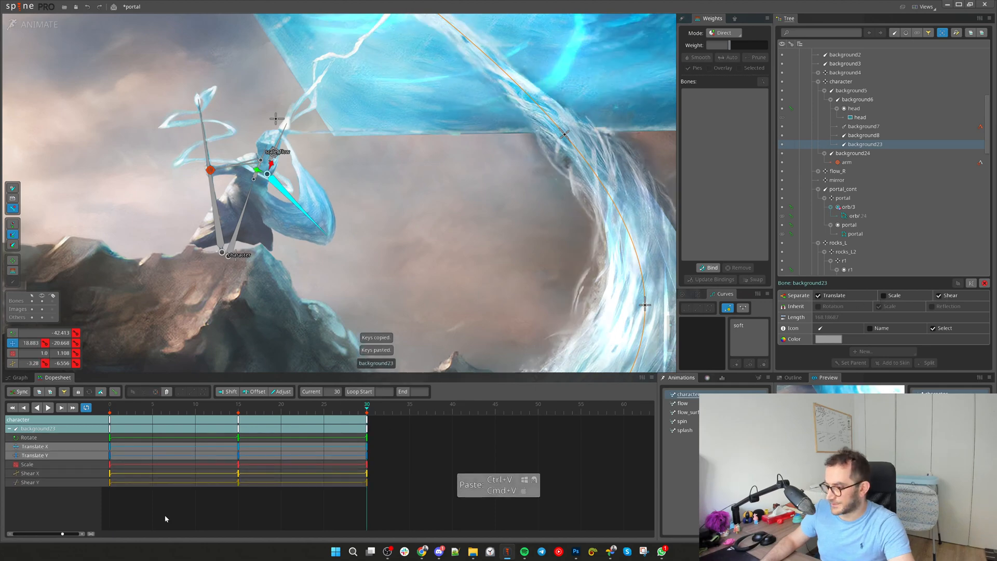
{"action": "left_click_drag", "start_coordinate": [239, 483], "coordinate": [259, 487]}
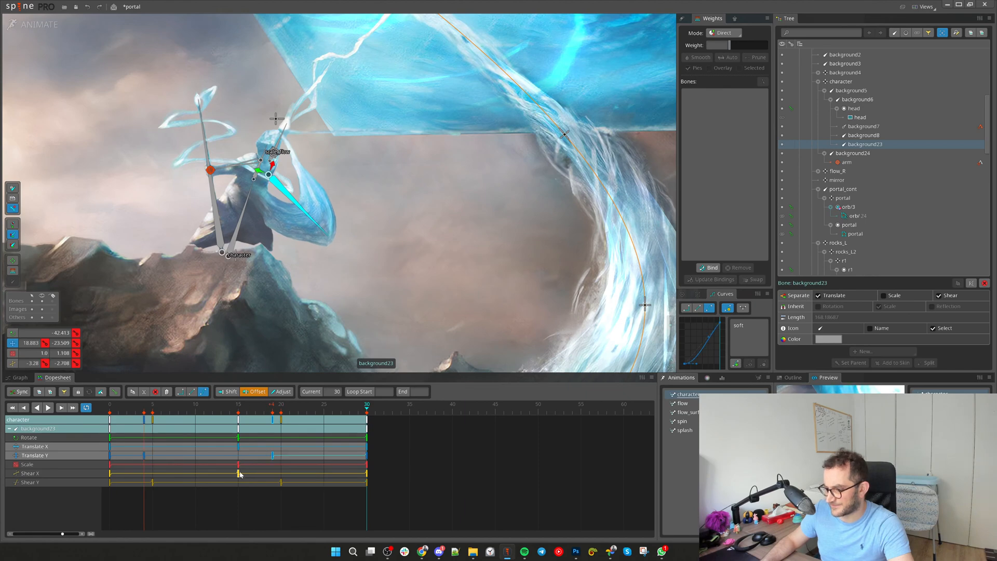
{"action": "left_click", "coordinate": [883, 295]}
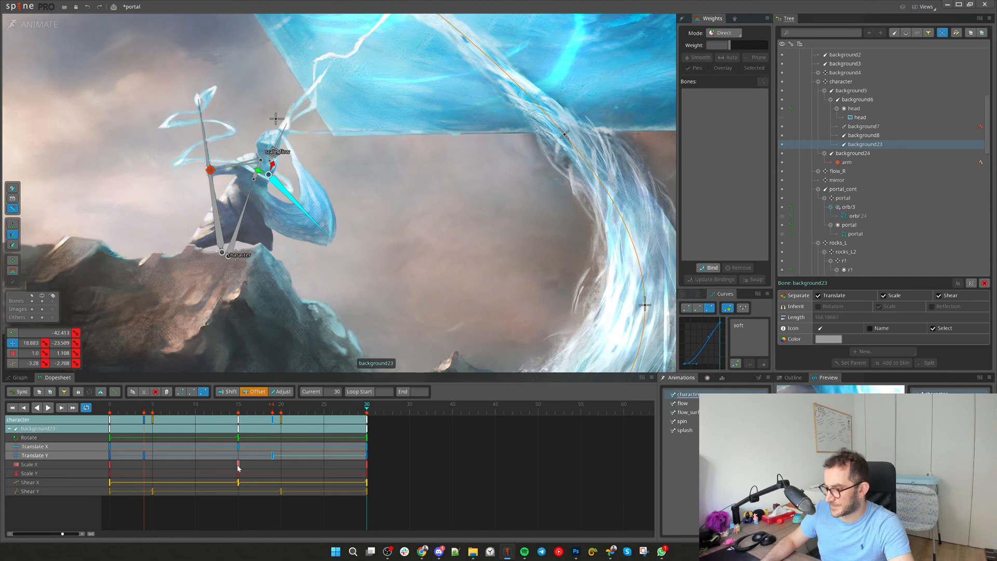
Undo the separation of background23's scale axes and play the loop to check the motion
{"action": "key", "text": "ctrl+z"}
{"action": "key", "text": "d"}
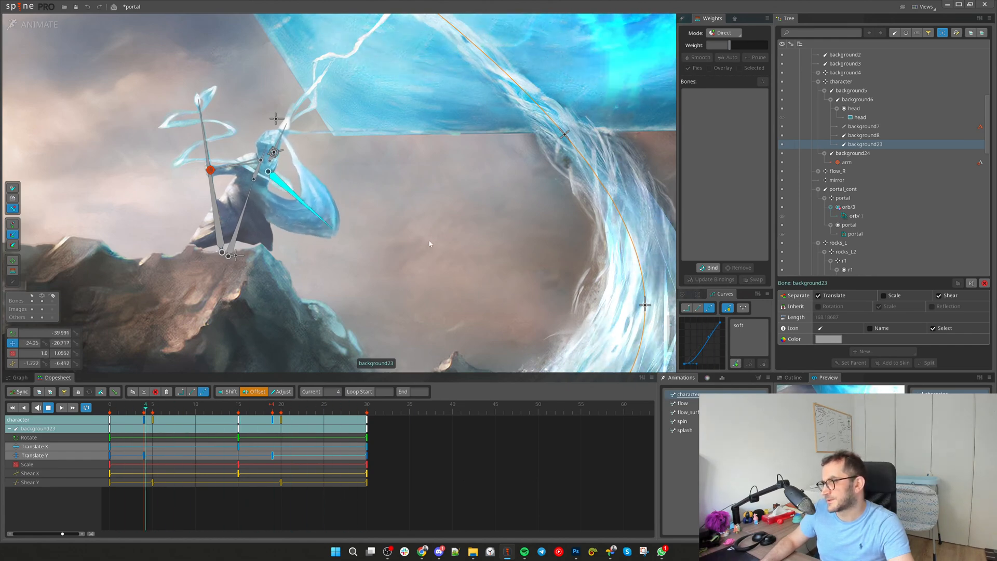
{"action": "scroll", "coordinate": [420, 211], "scroll_direction": "down", "scroll_amount": 2}
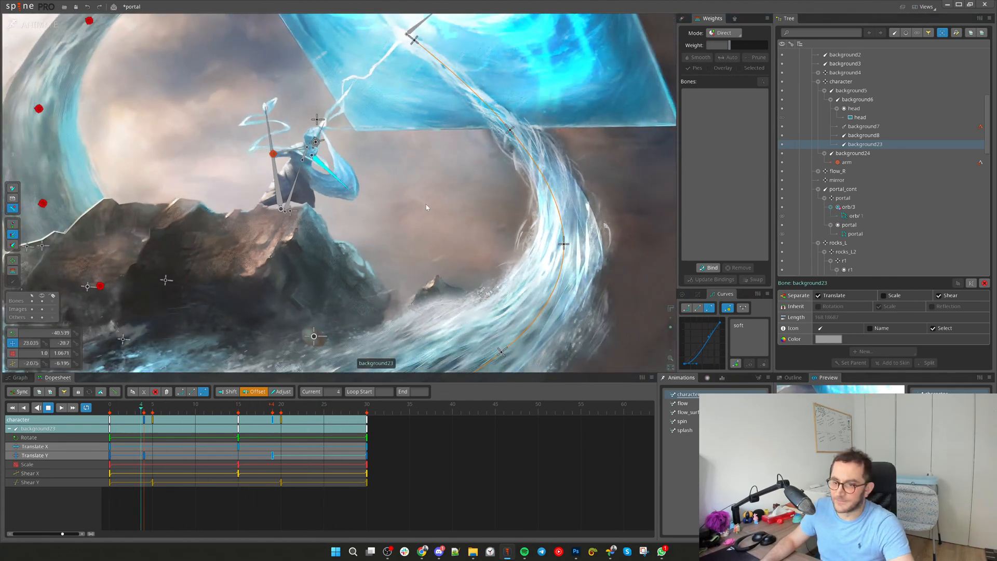
{"action": "scroll", "coordinate": [428, 208], "scroll_direction": "up", "scroll_amount": 2}
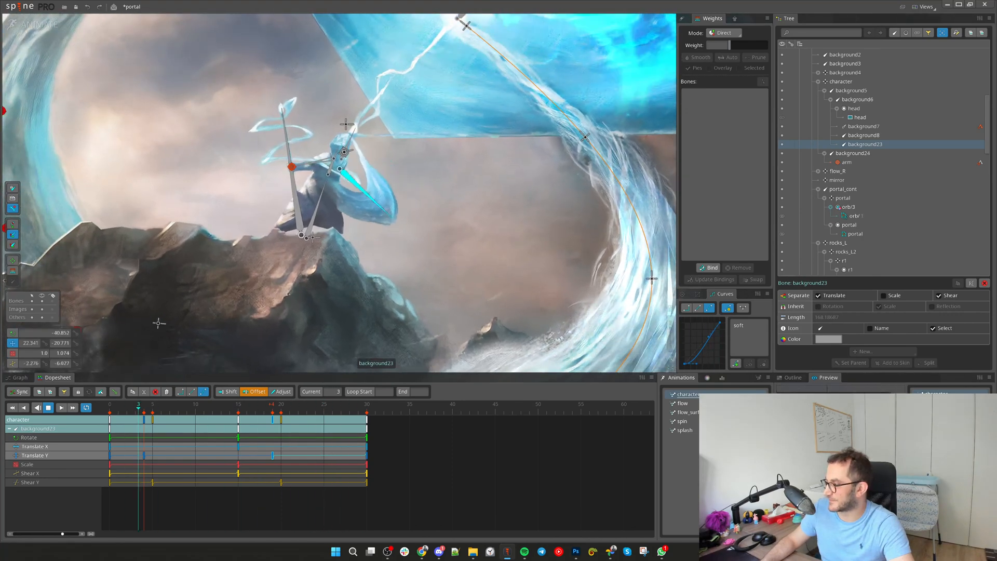
{"action": "scroll", "coordinate": [436, 260], "scroll_direction": "up", "scroll_amount": 2}
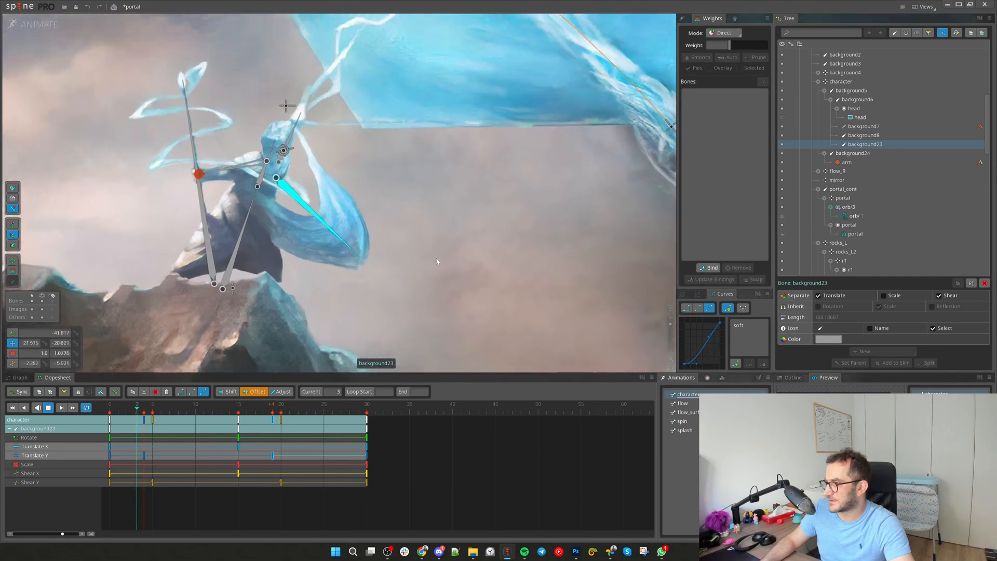
{"action": "left_click_drag", "start_coordinate": [437, 260], "coordinate": [435, 273]}
{"action": "key", "text": "d"}
Rotate background23 to about -39.4 degrees at frame 15
{"action": "left_click_drag", "start_coordinate": [112, 409], "coordinate": [239, 417]}
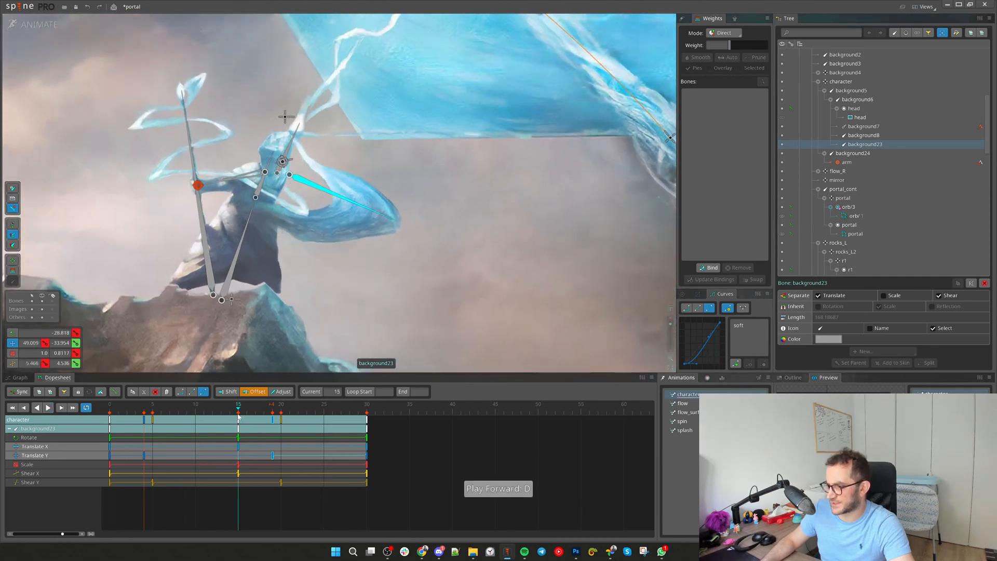
{"action": "key", "text": "c"}
{"action": "left_click_drag", "start_coordinate": [469, 236], "coordinate": [464, 269]}
Copy background23's frame 0 rotate key, paste it at frame 30 to close the loop, and play it
{"action": "left_click", "coordinate": [109, 409]}
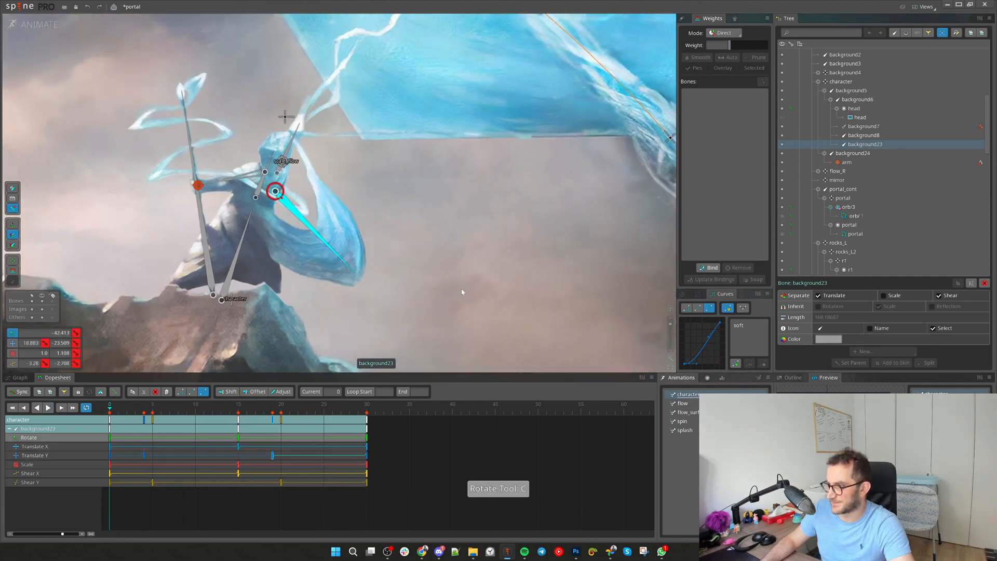
{"action": "left_click", "coordinate": [110, 438]}
{"action": "key", "text": "ctrl+c"}
{"action": "left_click", "coordinate": [367, 438]}
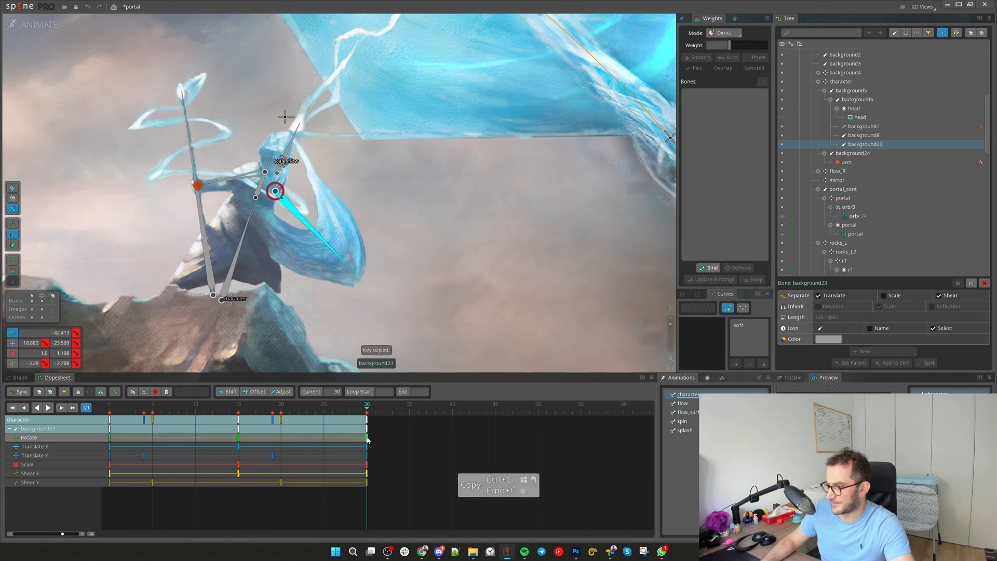
{"action": "key", "text": "ctrl+v"}
{"action": "key", "text": "d"}
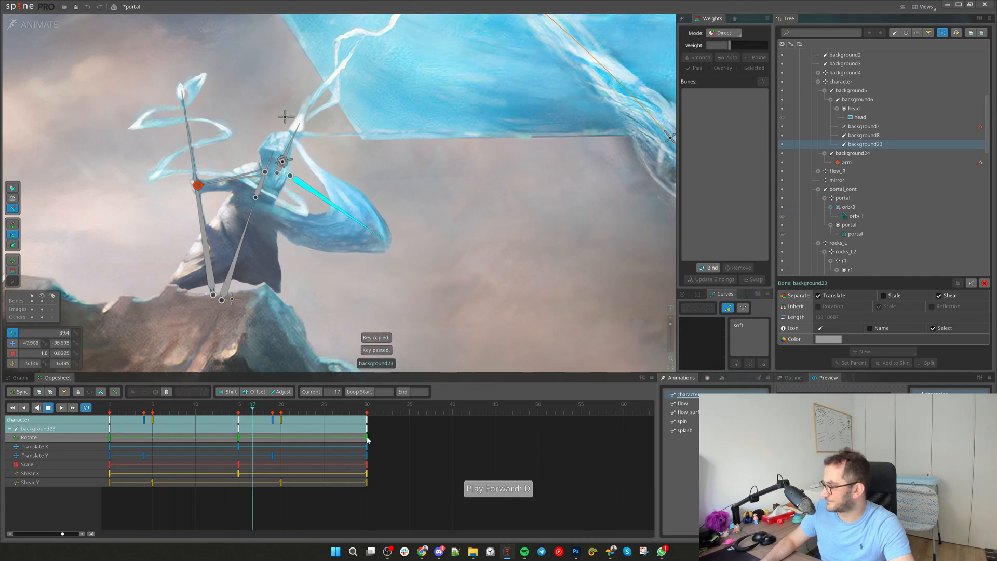
{"action": "key", "text": "d"}
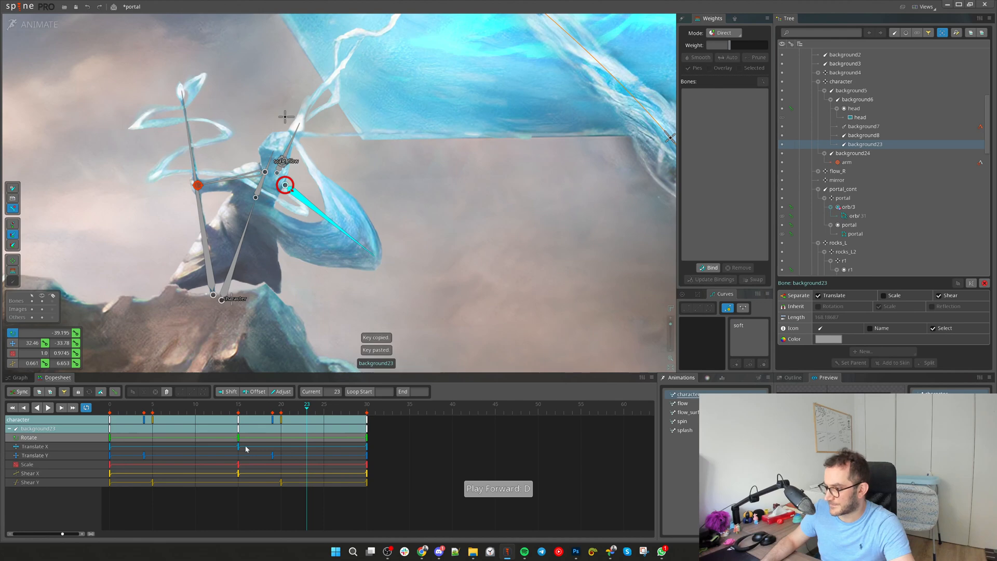
Offset background23's rotate keys by 4 frames, its scale keys by 12 and both shear axes' keys by 9
{"action": "left_click_drag", "start_coordinate": [238, 440], "coordinate": [272, 445]}
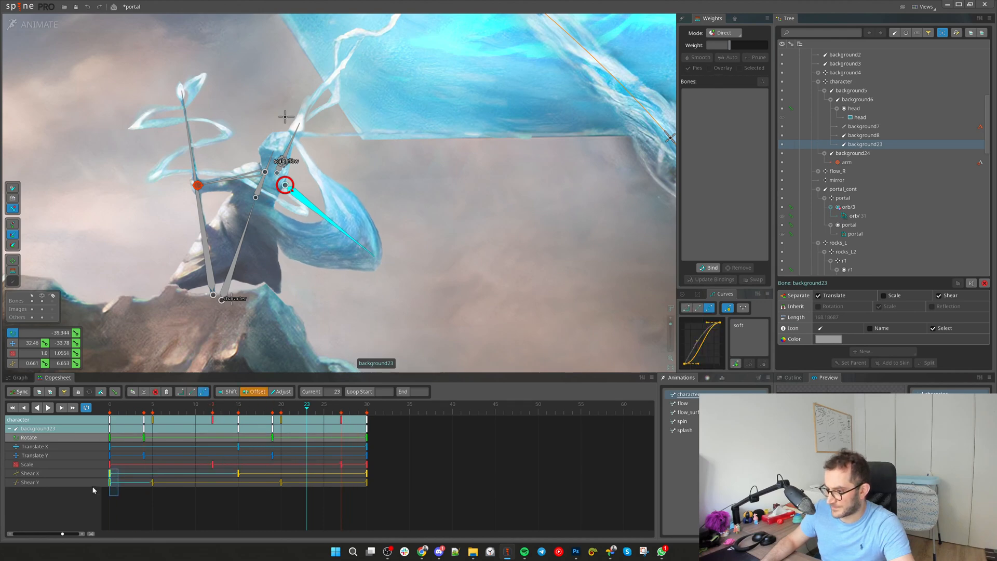
{"action": "left_click_drag", "start_coordinate": [111, 475], "coordinate": [58, 477]}
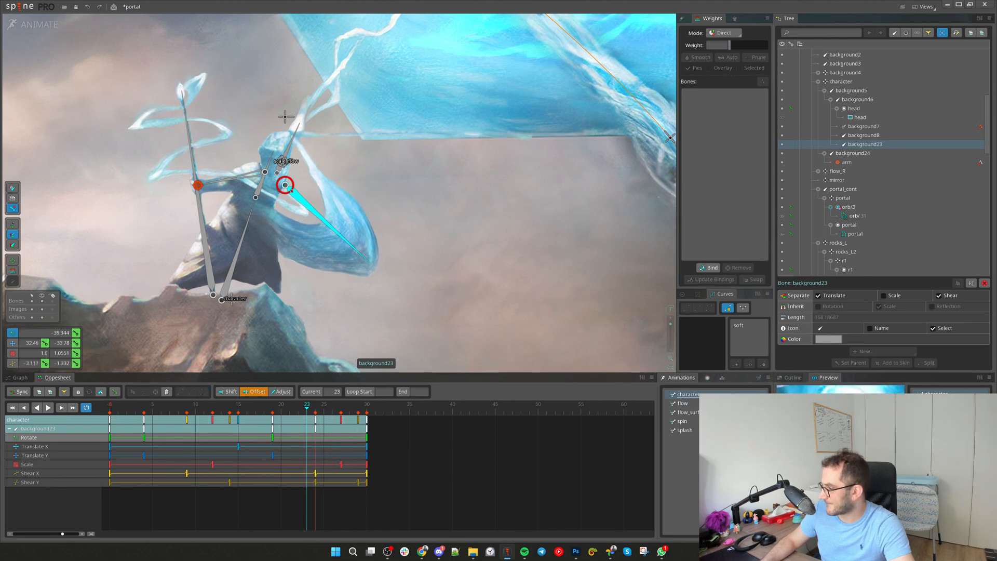
Try offsetting all of background23's keys by 8 frames in playback, and undo the offset
{"action": "left_click_drag", "start_coordinate": [109, 422], "coordinate": [181, 423]}
{"action": "key", "text": "d"}
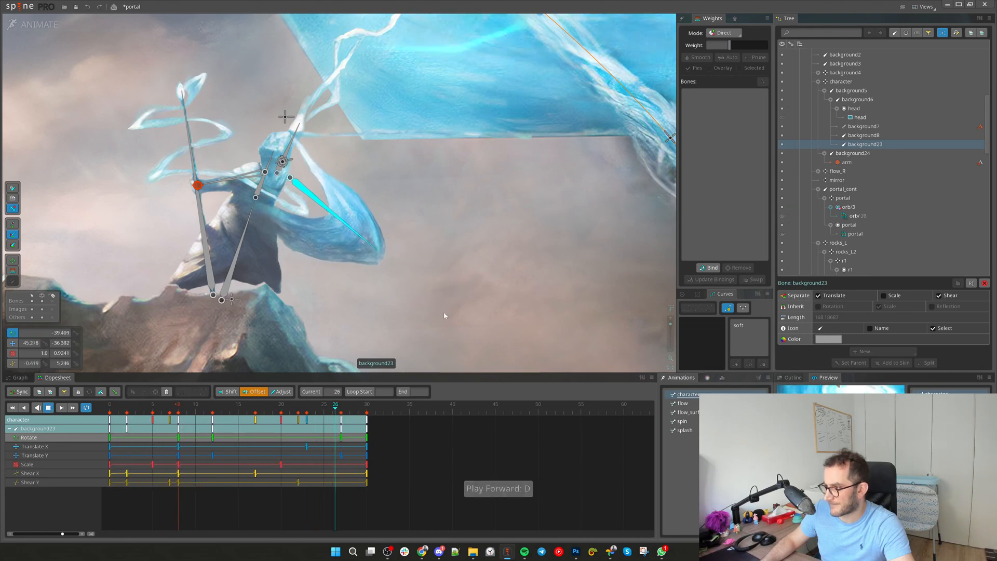
{"action": "key", "text": "ctrl+z"}
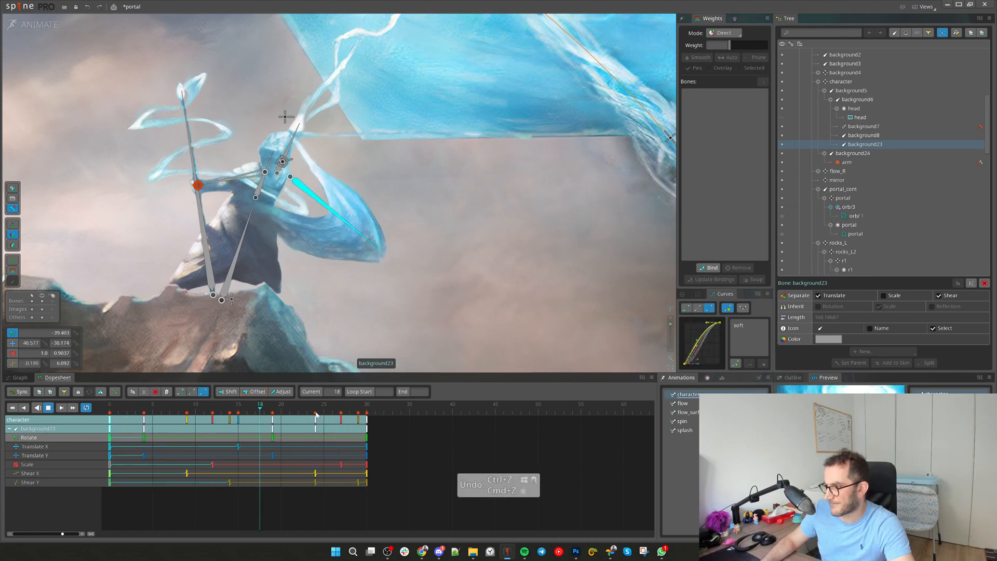
{"action": "key", "text": "d"}
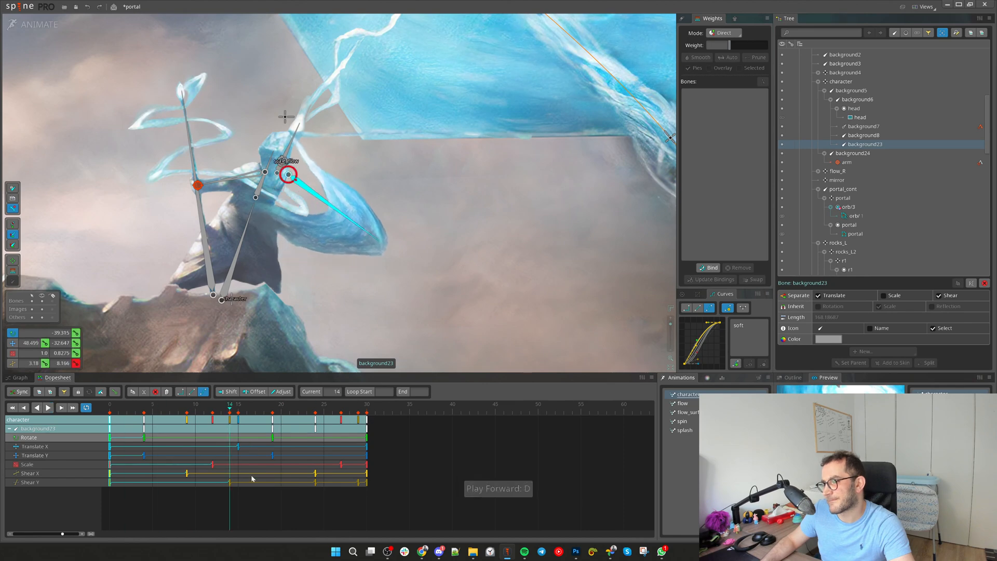
Try different offsets for background23's rotate and translate keys, undoing each change
{"action": "key", "text": "d"}
{"action": "left_click_drag", "start_coordinate": [144, 439], "coordinate": [282, 440]}
{"action": "key", "text": "ctrl+z"}
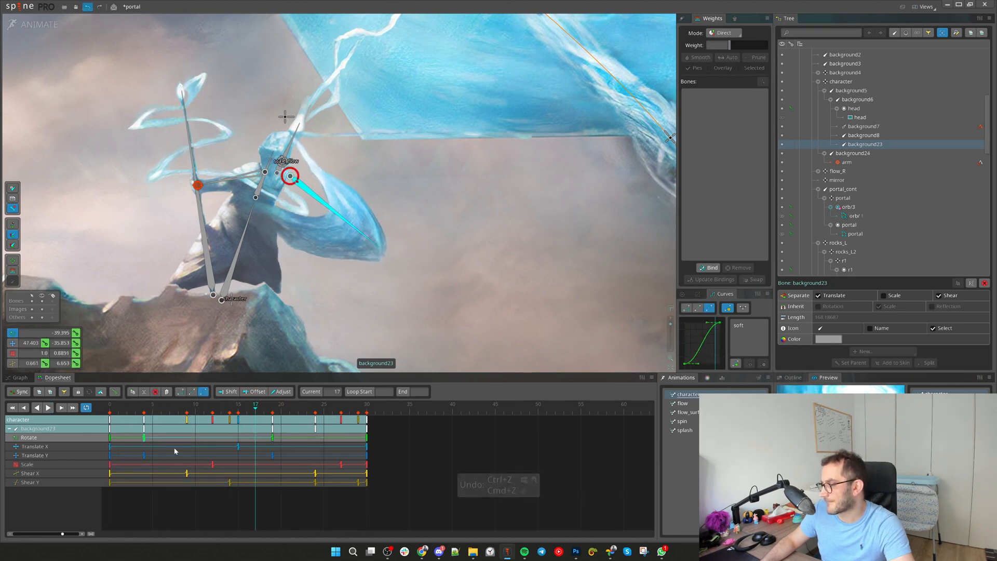
{"action": "left_click_drag", "start_coordinate": [118, 454], "coordinate": [243, 451]}
{"action": "key", "text": "ctrl+z"}
Offset background23's translate X and Y keys by 5 frames and play the loop
{"action": "left_click_drag", "start_coordinate": [127, 447], "coordinate": [90, 461]}
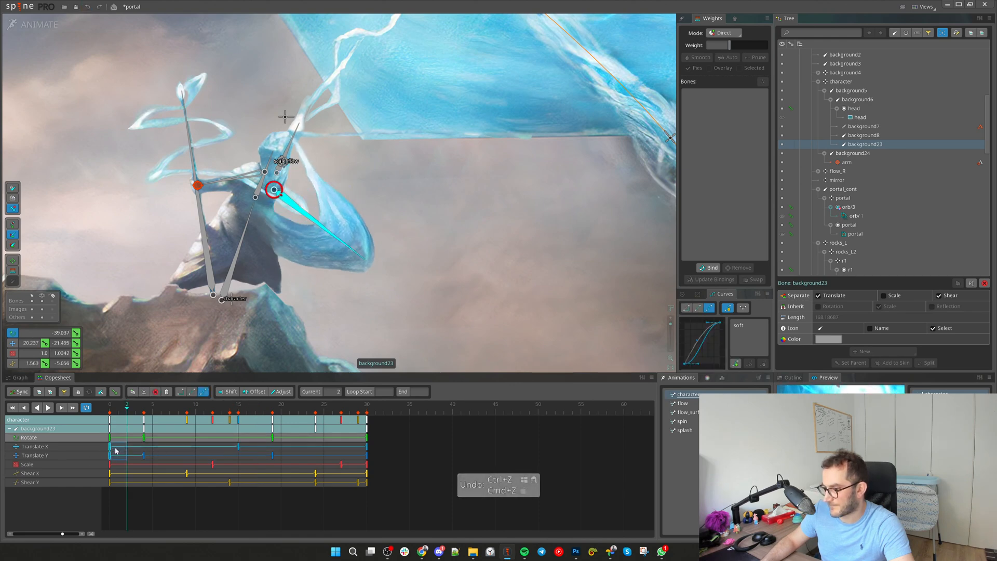
{"action": "key", "text": "ctrl+z"}
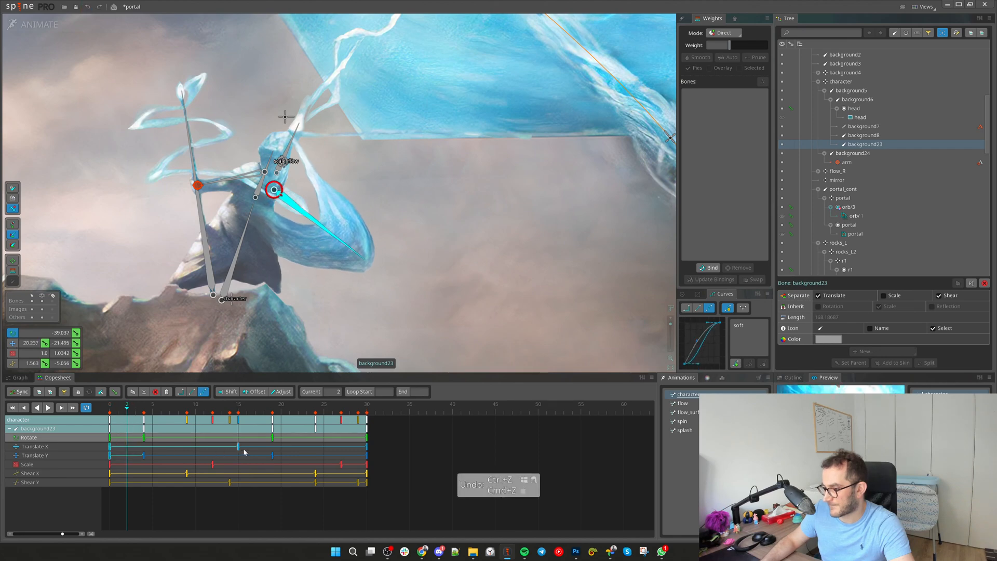
{"action": "mouse_move", "coordinate": [392, 442]}
{"action": "left_mouse_down"}
{"action": "mouse_move", "coordinate": [345, 455]}
{"action": "mouse_move", "coordinate": [441, 452]}
{"action": "mouse_move", "coordinate": [408, 452]}
{"action": "left_mouse_up"}
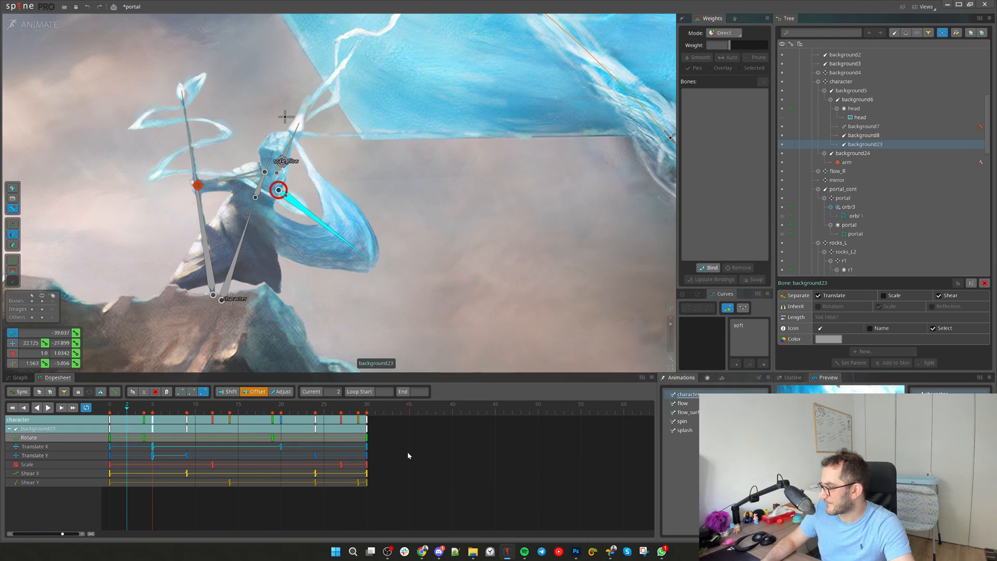
{"action": "key", "text": "d"}
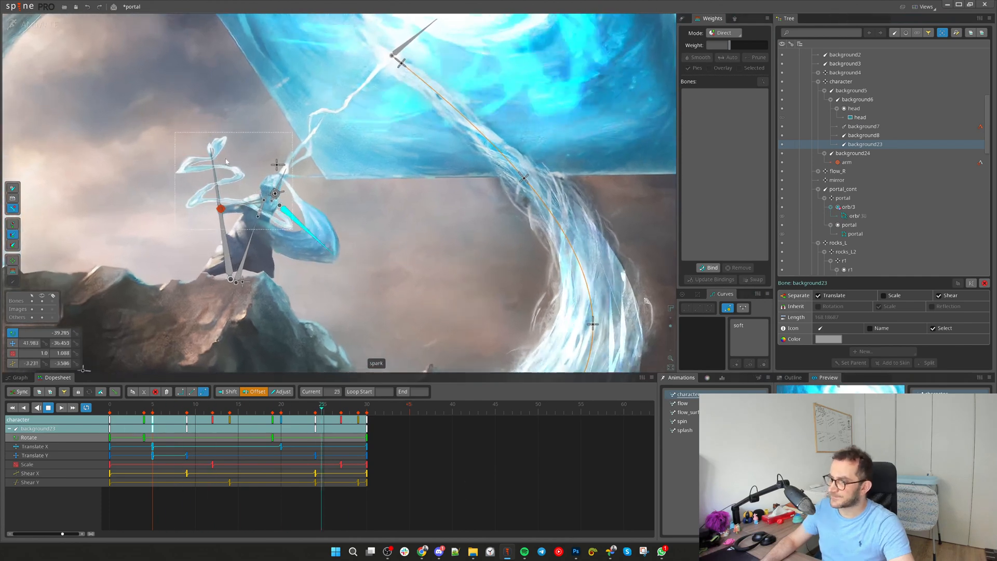
Switch the scene to Setup mode and save the project
{"action": "left_click", "coordinate": [235, 174]}
{"action": "scroll", "coordinate": [235, 174], "scroll_direction": "up", "scroll_amount": 2}
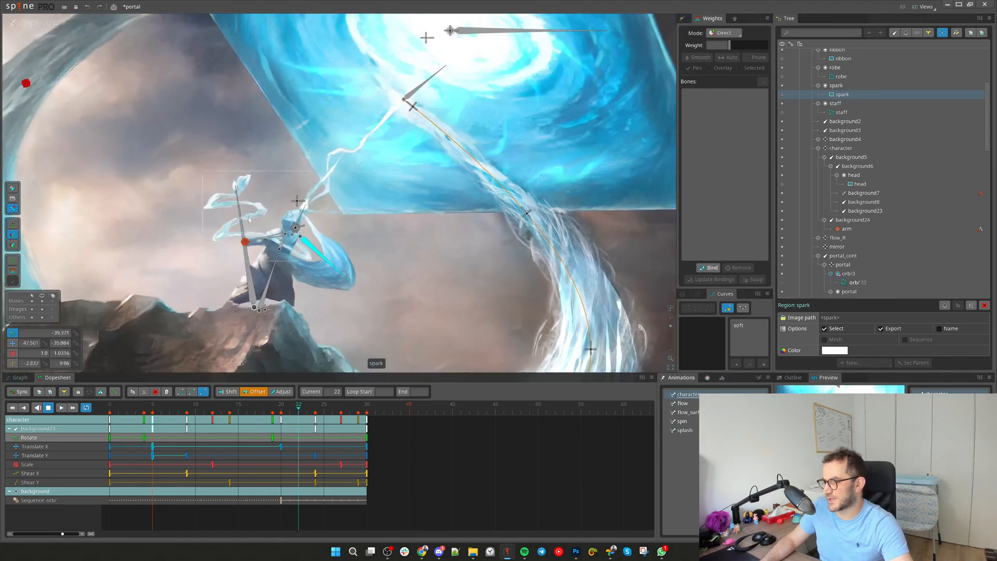
{"action": "left_click", "coordinate": [38, 25]}
{"action": "scroll", "coordinate": [234, 213], "scroll_direction": "up", "scroll_amount": 3}
{"action": "scroll", "coordinate": [882, 259], "scroll_direction": "down", "scroll_amount": 3}
{"action": "key", "text": "ctrl+s"}
Collapse the rocks image folder and expand the magic and electric folders in the project's images
{"action": "scroll", "coordinate": [872, 244], "scroll_direction": "down", "scroll_amount": 10}
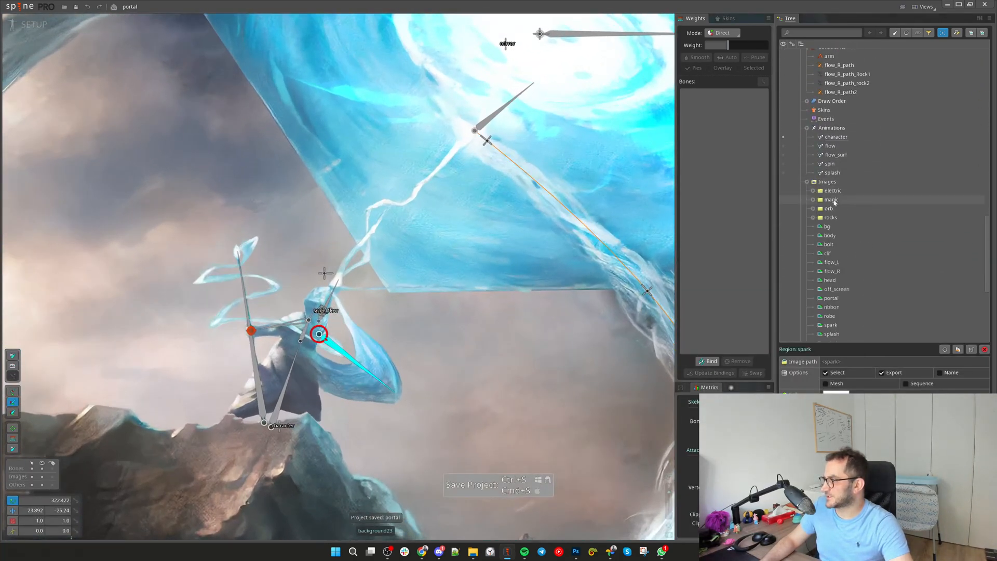
{"action": "left_click", "coordinate": [813, 218]}
{"action": "scroll", "coordinate": [813, 221], "scroll_direction": "down", "scroll_amount": 3}
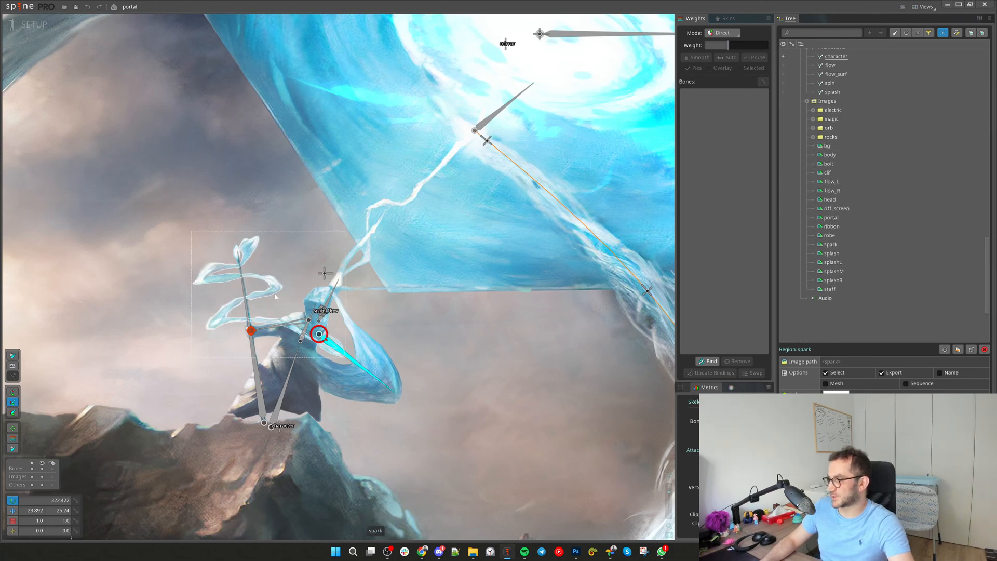
{"action": "scroll", "coordinate": [300, 297], "scroll_direction": "down", "scroll_amount": 3}
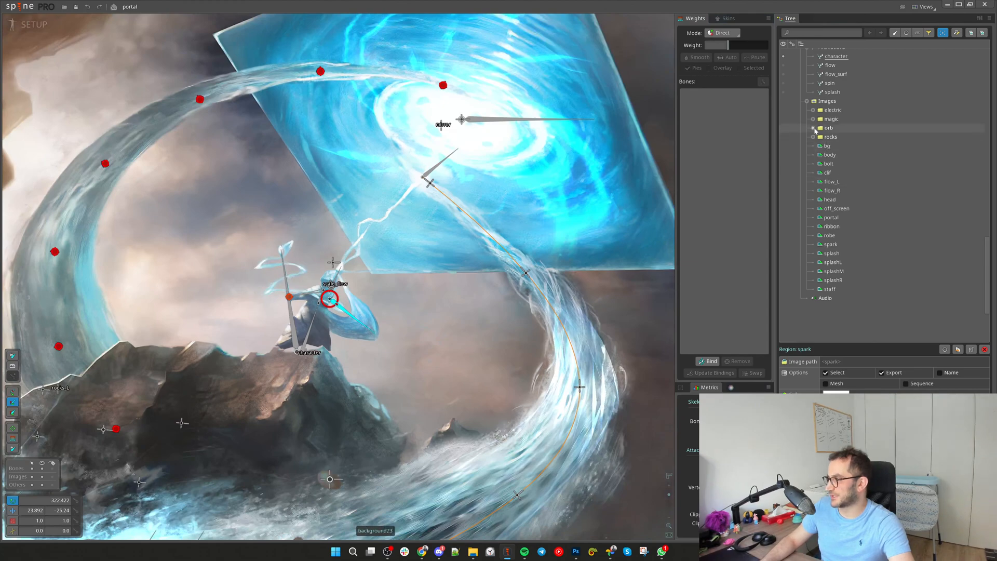
{"action": "scroll", "coordinate": [517, 312], "scroll_direction": "down", "scroll_amount": 1}
{"action": "scroll", "coordinate": [517, 312], "scroll_direction": "down", "scroll_amount": 5}
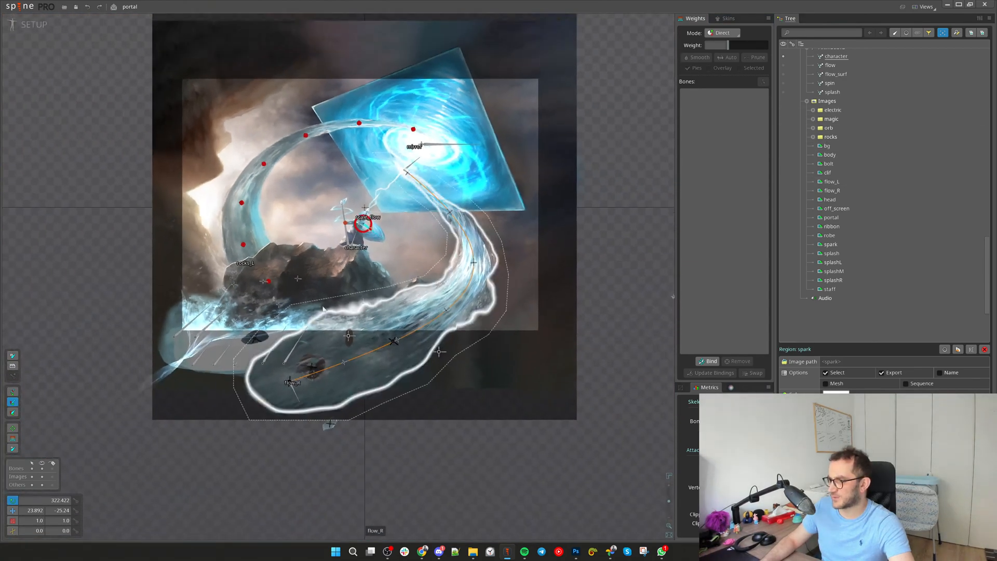
{"action": "scroll", "coordinate": [284, 313], "scroll_direction": "up", "scroll_amount": 3}
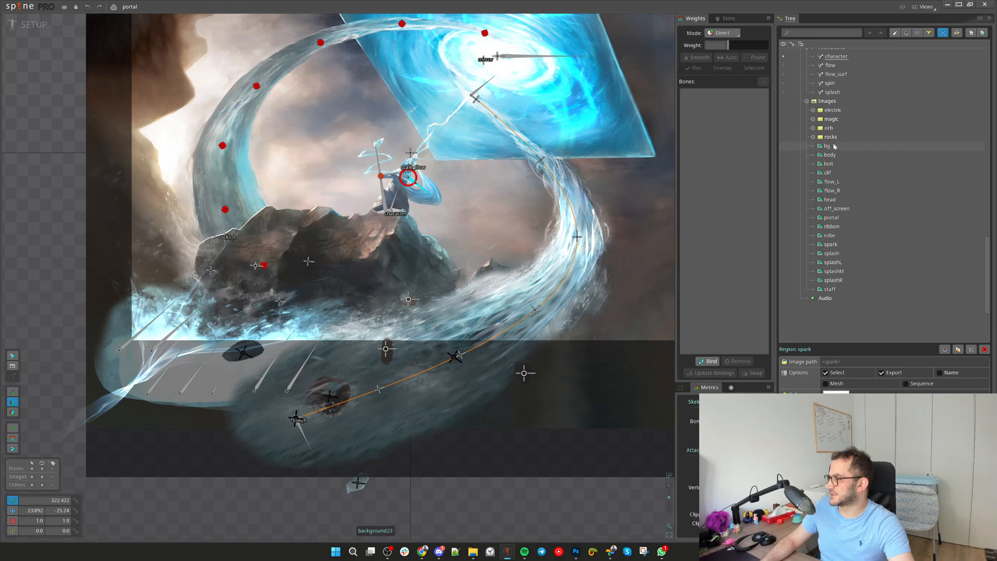
{"action": "left_click", "coordinate": [814, 119]}
{"action": "left_click", "coordinate": [813, 110]}
Add the electric/1 image under background23 beside the wizard at about 260.62, 85.545, and rotate it to about 41.05 degrees
{"action": "left_click_drag", "start_coordinate": [842, 123], "coordinate": [534, 288]}
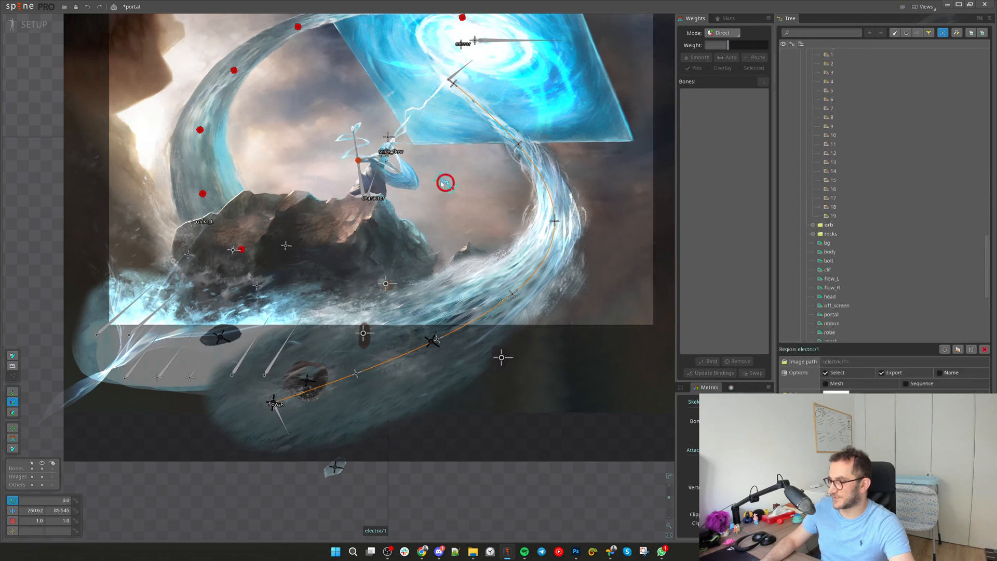
{"action": "left_click_drag", "start_coordinate": [444, 185], "coordinate": [444, 185]}
{"action": "scroll", "coordinate": [441, 177], "scroll_direction": "up", "scroll_amount": 5}
{"action": "key", "text": "c"}
{"action": "key", "text": "space"}
{"action": "left_click", "coordinate": [477, 204]}
{"action": "scroll", "coordinate": [859, 127], "scroll_direction": "up", "scroll_amount": 2}
Turn the electric/1 attachment into an image sequence, rename it electric/, and set the sequence range to 1 to 6
{"action": "scroll", "coordinate": [877, 260], "scroll_direction": "down", "scroll_amount": 15}
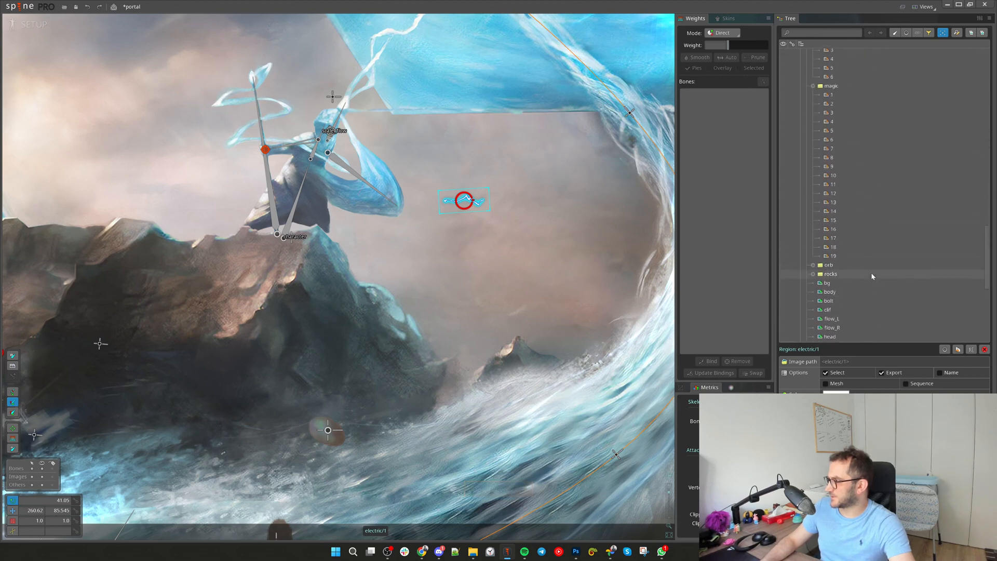
{"action": "scroll", "coordinate": [862, 258], "scroll_direction": "up", "scroll_amount": 5}
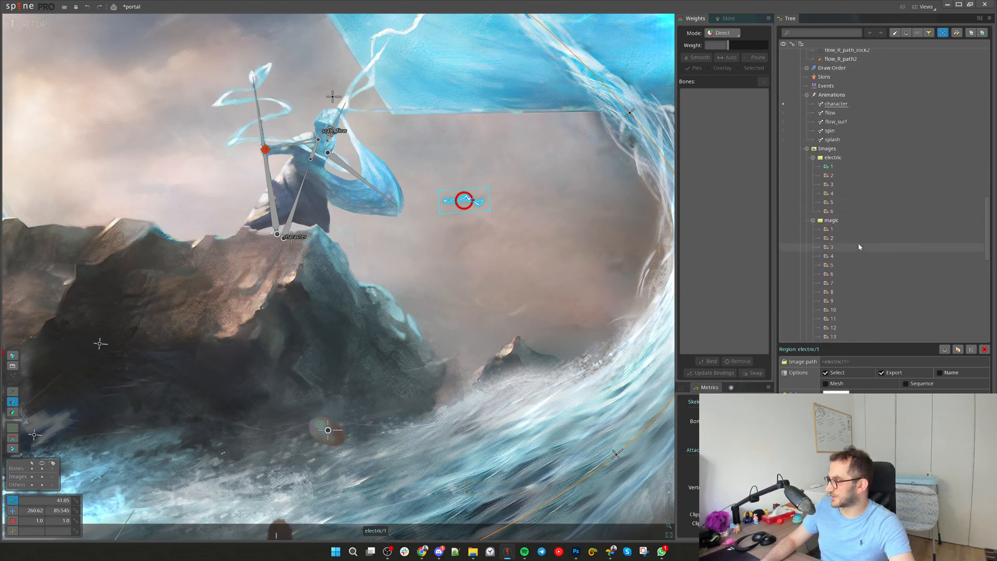
{"action": "left_click", "coordinate": [464, 201]}
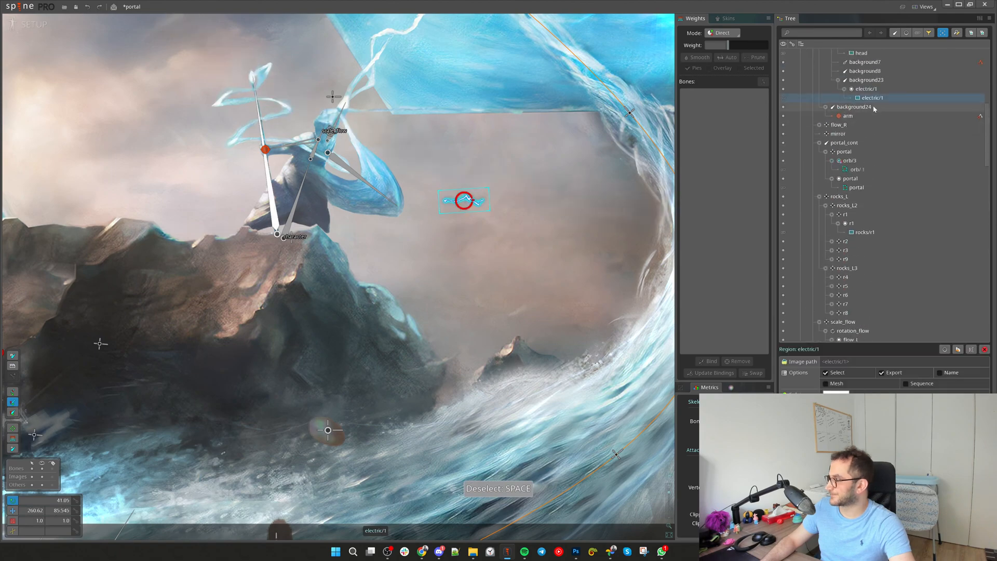
{"action": "left_click", "coordinate": [924, 383]}
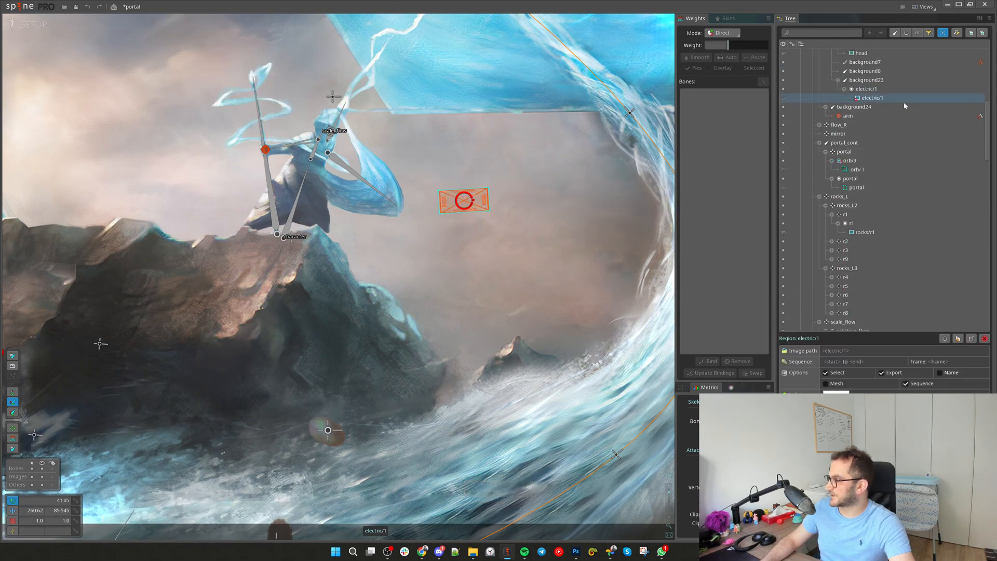
{"action": "double_click", "coordinate": [877, 98]}
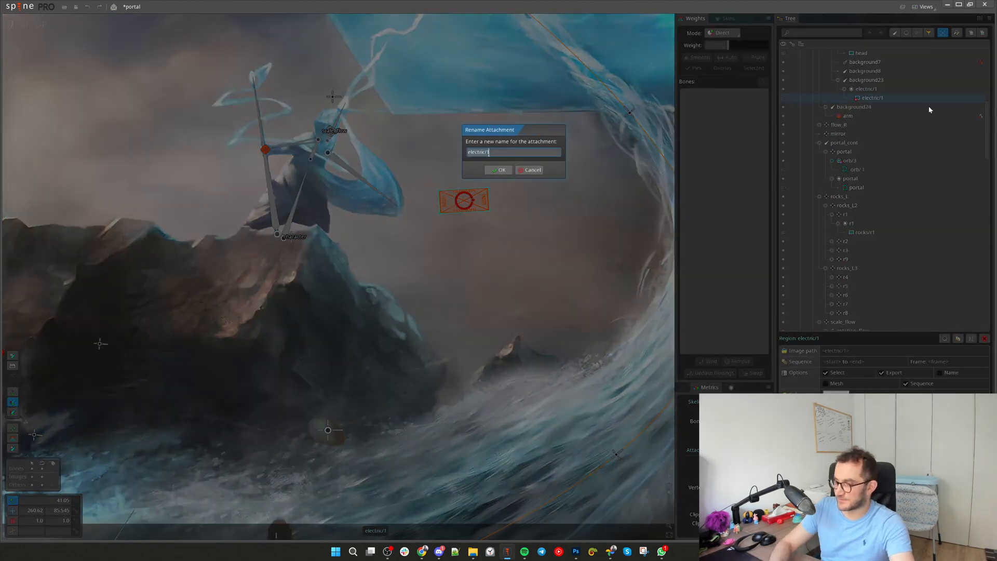
{"action": "key", "text": "Return"}
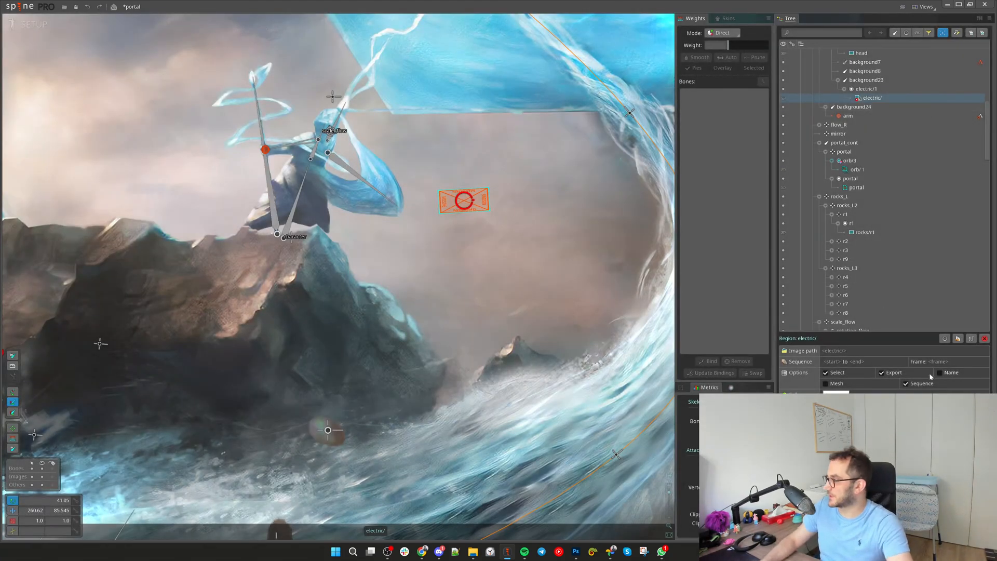
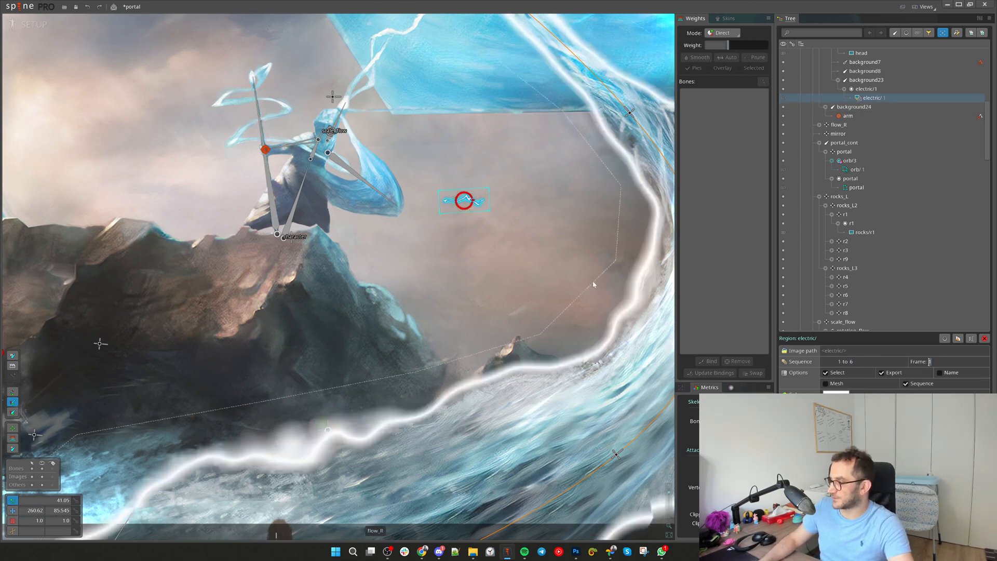
Rotate the electric image to about 42.5 degrees, change the electric/1 slot's blend mode, and deselect it
{"action": "scroll", "coordinate": [511, 194], "scroll_direction": "up", "scroll_amount": 3}
{"action": "left_click_drag", "start_coordinate": [507, 196], "coordinate": [506, 194]}
{"action": "left_click", "coordinate": [868, 91]}
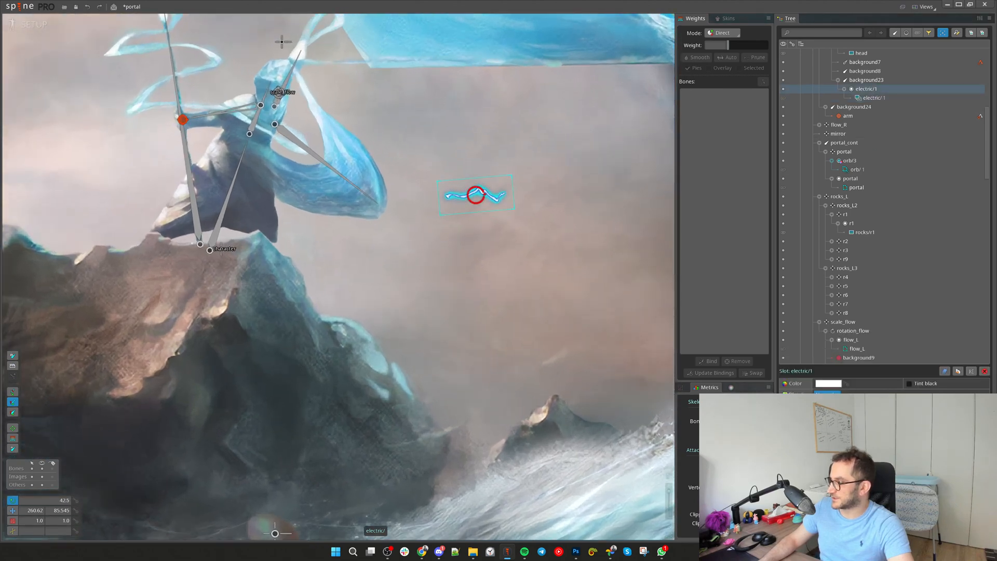
{"action": "scroll", "coordinate": [503, 243], "scroll_direction": "down", "scroll_amount": 2}
{"action": "left_click", "coordinate": [521, 265]}
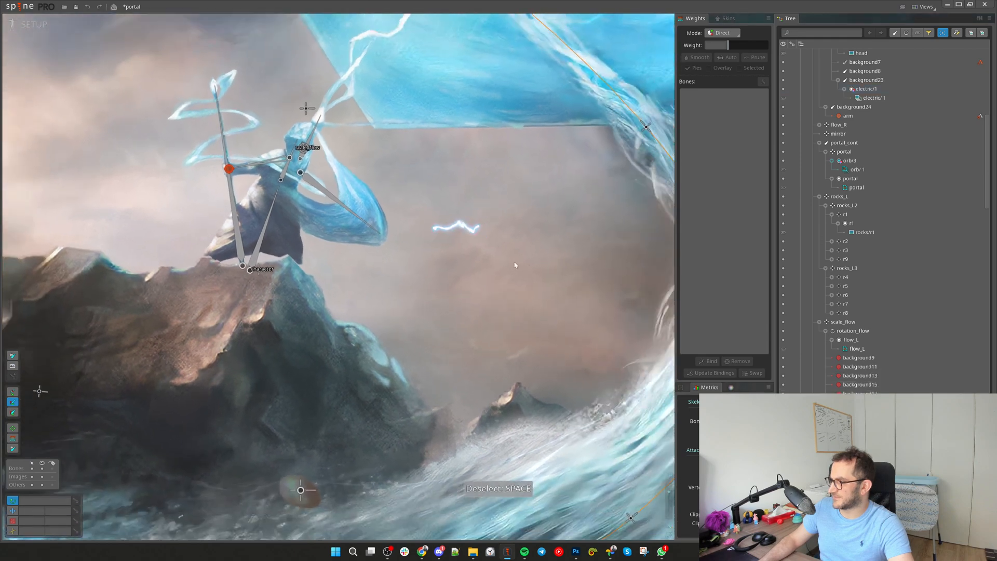
Move the electric image onto the staff tip at about -207.32, -4.94, scale it to about 1.94, and rotate it to about 76.6 degrees
{"action": "left_click_drag", "start_coordinate": [475, 234], "coordinate": [560, 215]}
{"action": "key", "text": "v"}
{"action": "left_click_drag", "start_coordinate": [528, 173], "coordinate": [323, 163]}
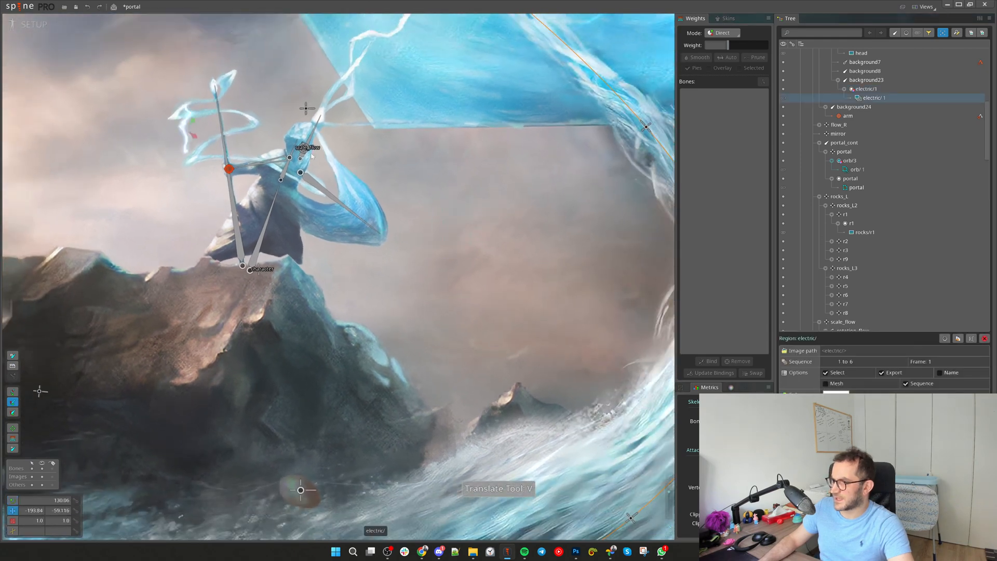
{"action": "key", "text": "c"}
{"action": "left_click_drag", "start_coordinate": [455, 189], "coordinate": [285, 327]}
{"action": "key", "text": "v"}
{"action": "left_click_drag", "start_coordinate": [455, 248], "coordinate": [506, 209]}
{"action": "key", "text": "v"}
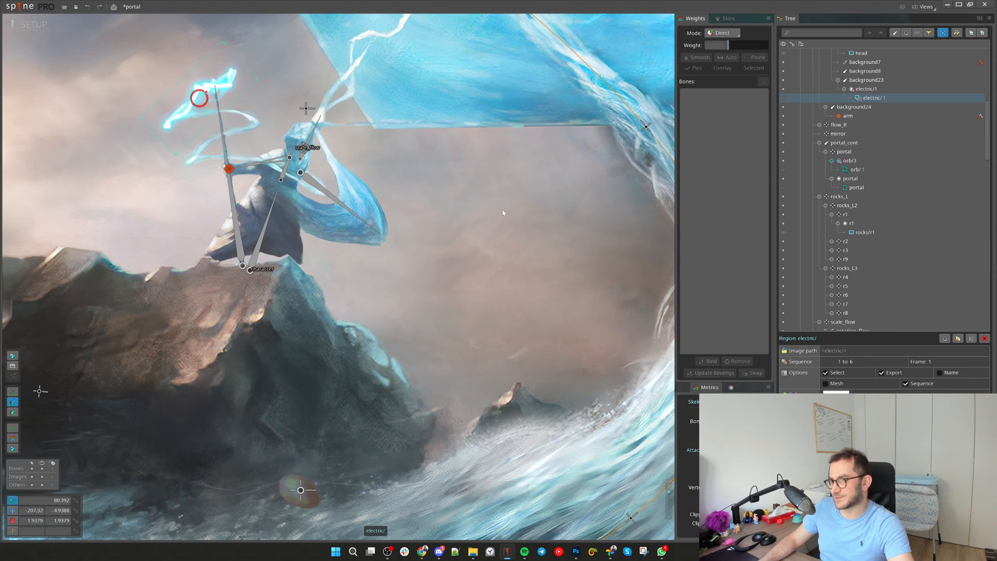
{"action": "left_click_drag", "start_coordinate": [260, 127], "coordinate": [297, 177]}
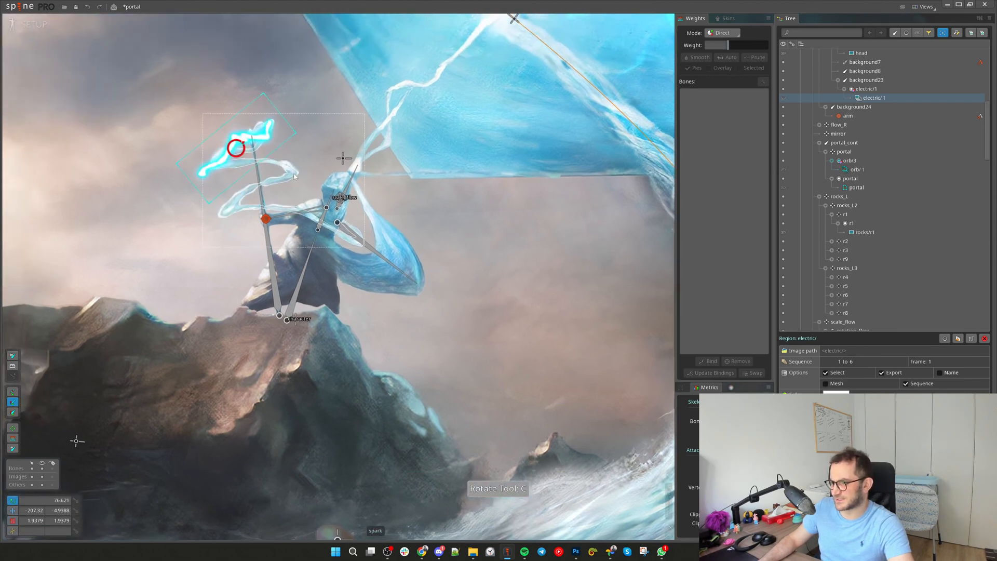
Reselect the electric image instead of the spark and bring up the slot color controls for electric/1
{"action": "left_click", "coordinate": [292, 172]}
{"action": "scroll", "coordinate": [481, 263], "scroll_direction": "down", "scroll_amount": 1}
{"action": "scroll", "coordinate": [299, 172], "scroll_direction": "up", "scroll_amount": 2}
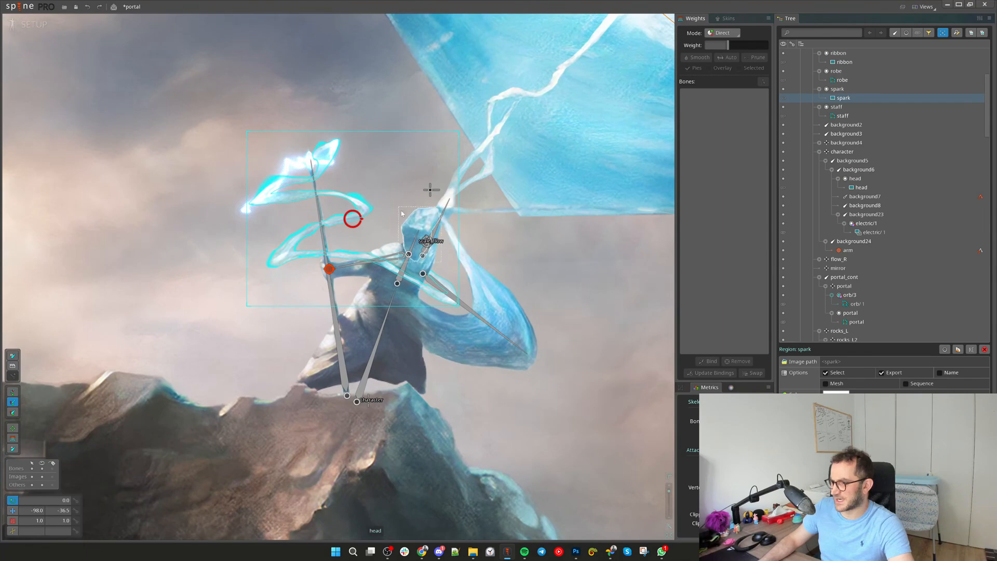
{"action": "left_click", "coordinate": [297, 169]}
{"action": "left_click", "coordinate": [869, 224]}
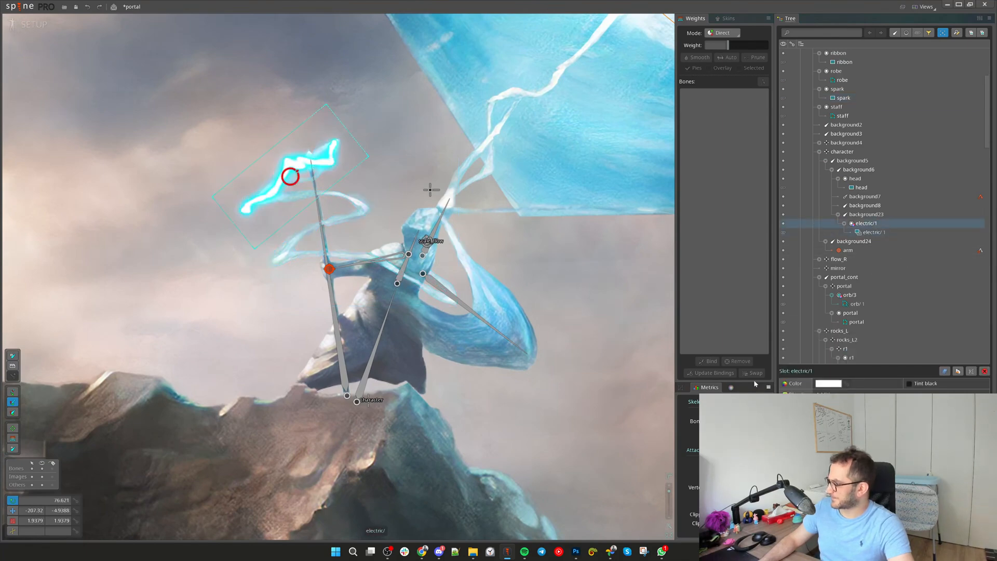
{"action": "left_click", "coordinate": [732, 388]}
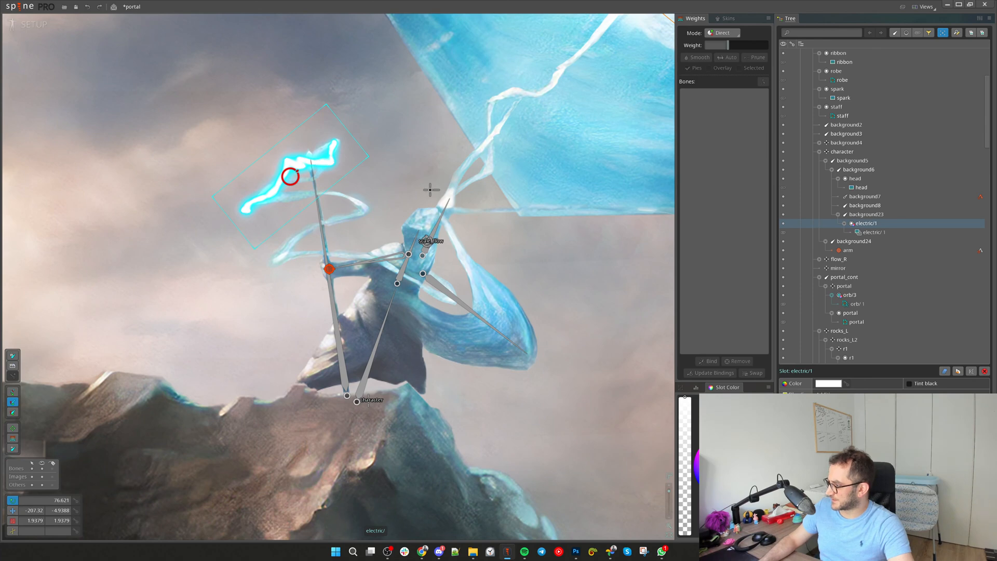
{"action": "left_click", "coordinate": [873, 232]}
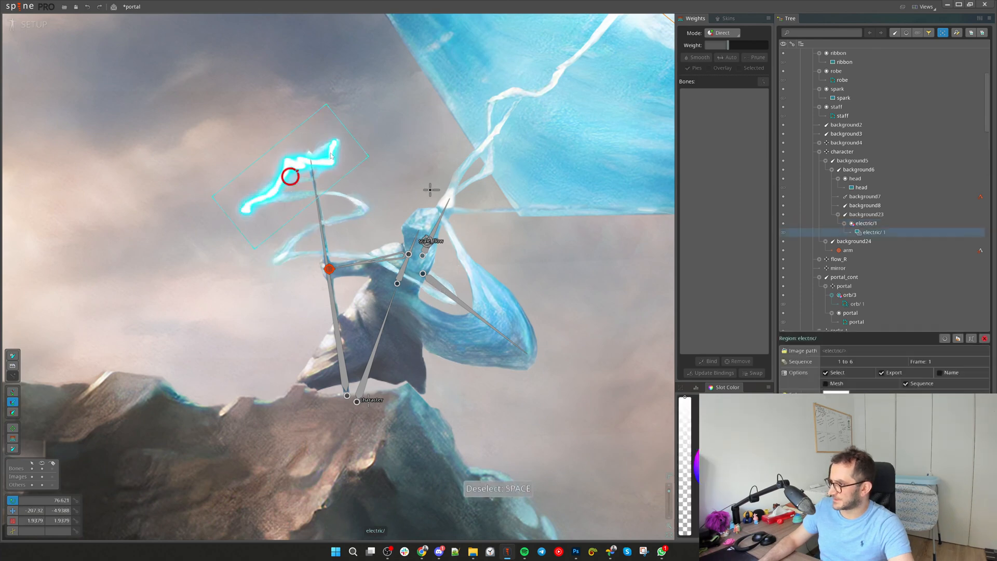
Reparent the electric/1 slot to the character bone
{"action": "left_click", "coordinate": [866, 223]}
{"action": "key", "text": "p"}
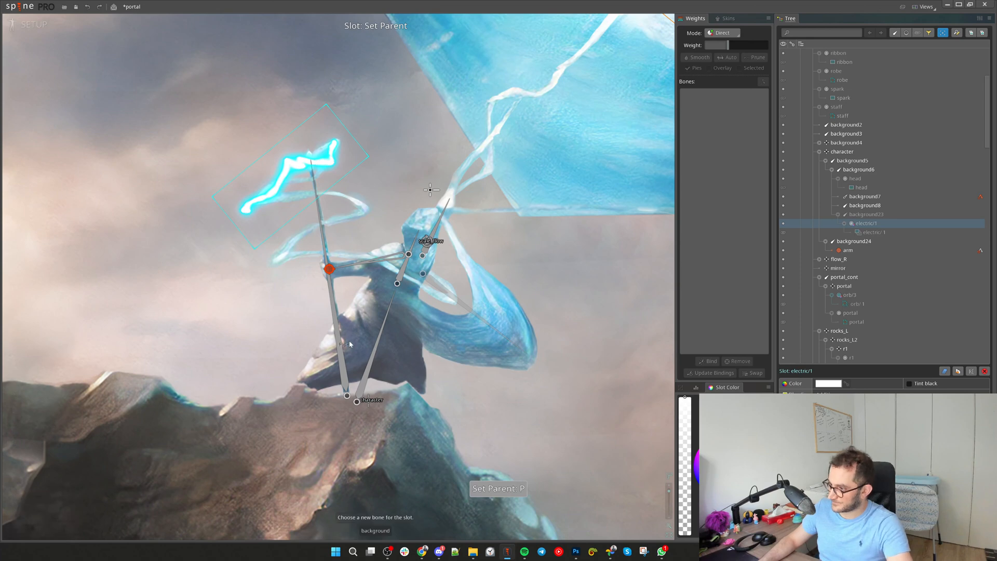
{"action": "left_click", "coordinate": [372, 403]}
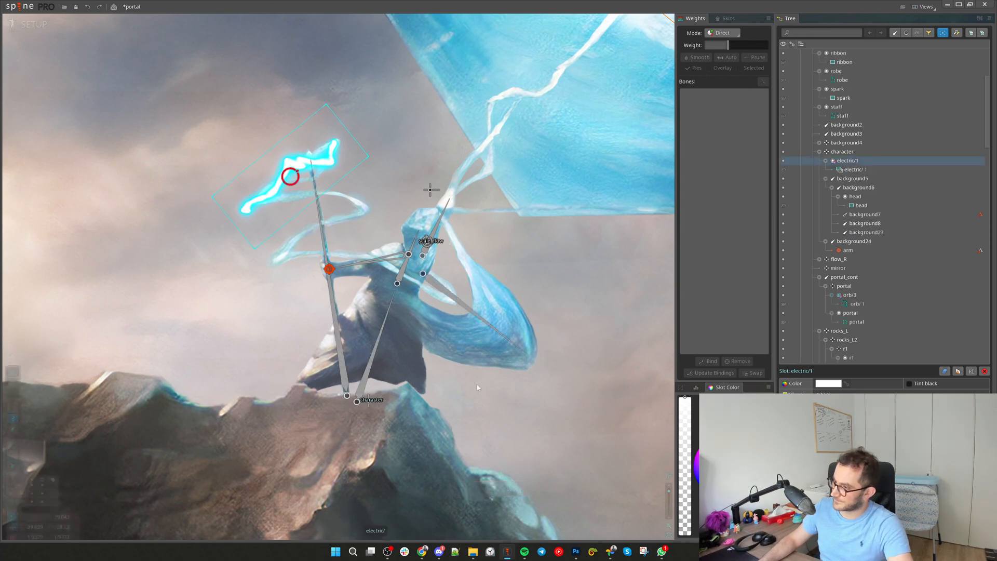
In Animate mode, give the staff bone background24 a slight sway with rotation keys at frames 0 and 30, about 99.65 degrees at frame 0
{"action": "left_click", "coordinate": [319, 222]}
{"action": "left_click", "coordinate": [34, 24]}
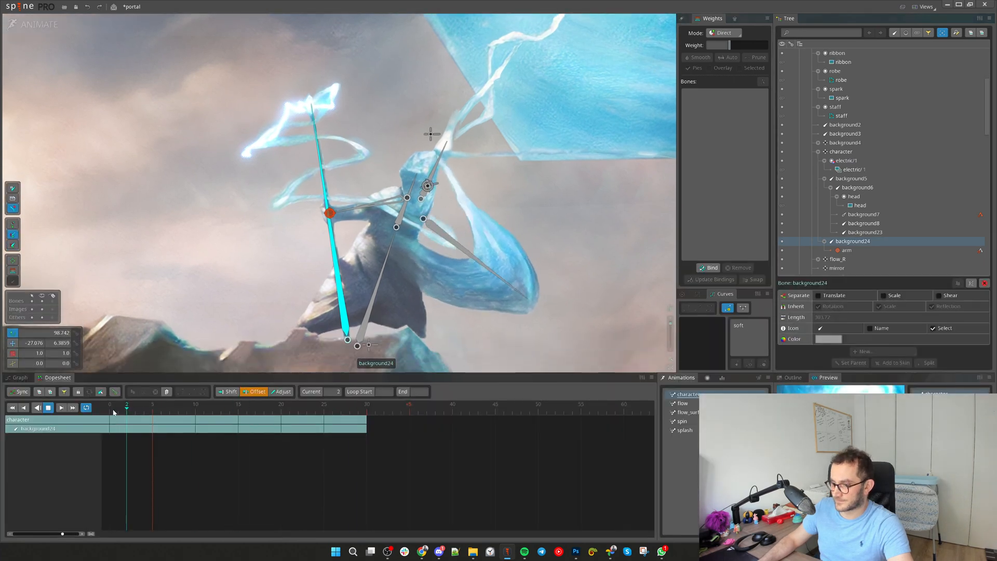
{"action": "key", "text": "d"}
{"action": "left_click", "coordinate": [76, 334]}
{"action": "scroll", "coordinate": [333, 415], "scroll_direction": "down", "scroll_amount": 4}
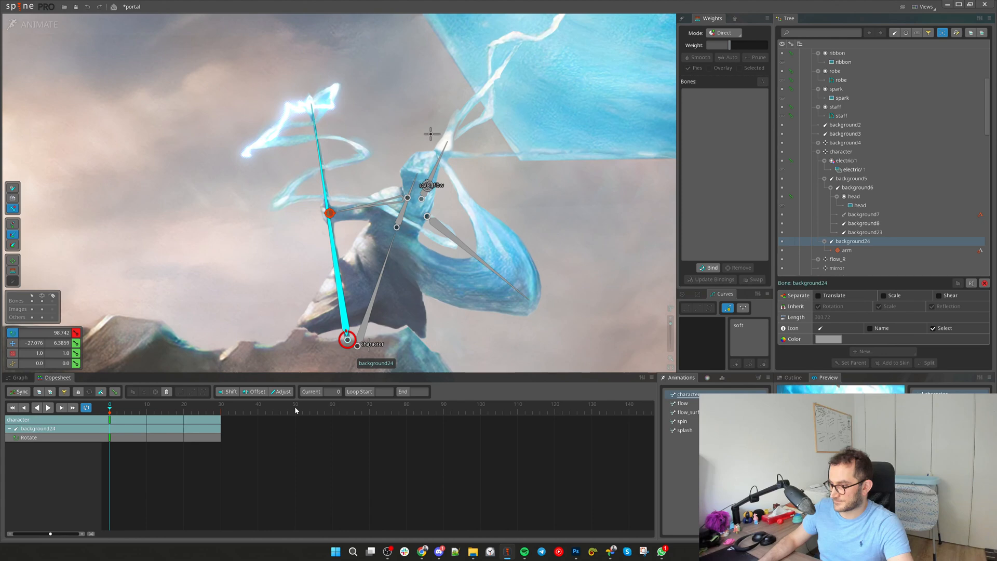
{"action": "left_click", "coordinate": [225, 410]}
{"action": "key", "text": "c"}
{"action": "left_click_drag", "start_coordinate": [569, 319], "coordinate": [567, 302]}
Copy background24's frame 0 rotation key to frame 60, ease its rotation keys with the soft curve, and preview the motion
{"action": "left_click", "coordinate": [109, 410]}
{"action": "left_click_drag", "start_coordinate": [152, 457], "coordinate": [107, 414]}
{"action": "key", "text": "ctrl+c"}
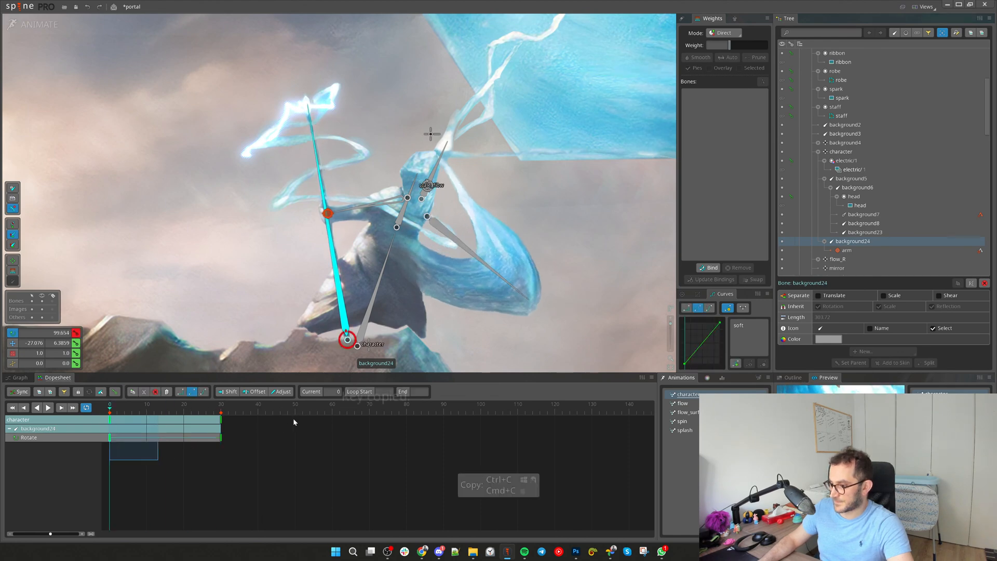
{"action": "left_click", "coordinate": [332, 408]}
{"action": "key", "text": "ctrl+v"}
{"action": "key", "text": "d"}
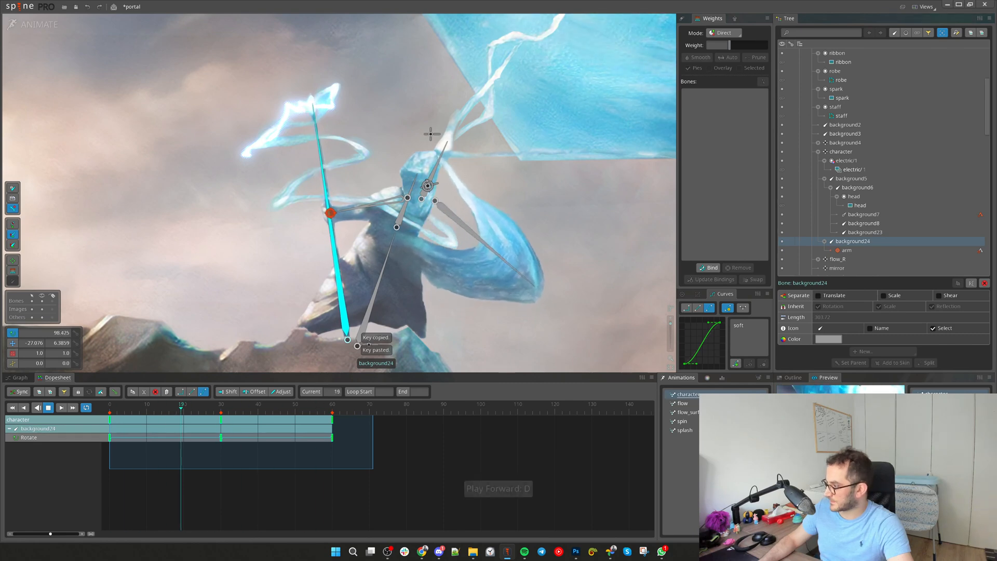
{"action": "key", "text": "space"}
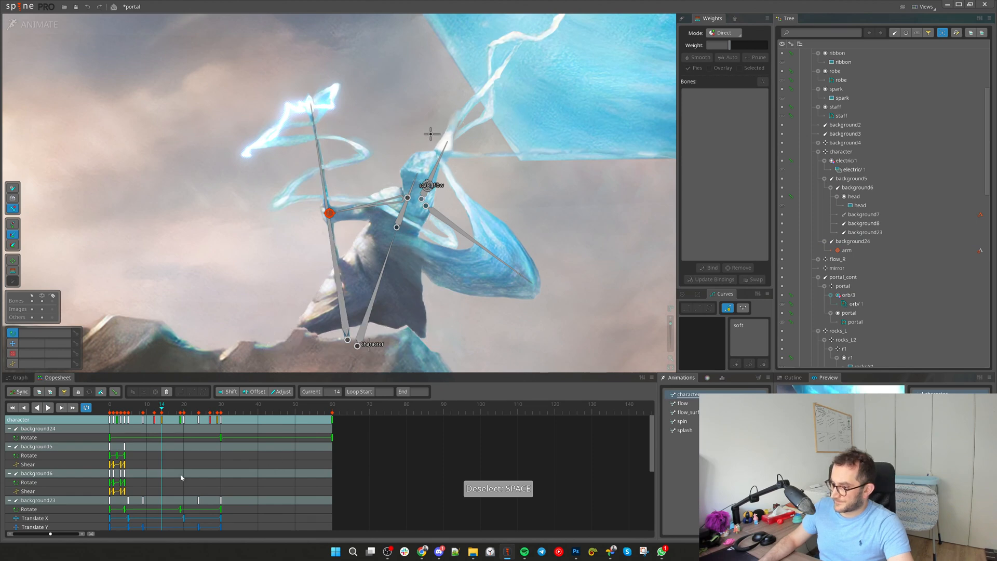
Duplicate the background5 and background6 rotate and shear keys from frames 0–4, starting the copy at frame 4
{"action": "left_click_drag", "start_coordinate": [134, 459], "coordinate": [101, 488]}
{"action": "key", "text": "ctrl+c"}
{"action": "key", "text": "ctrl+v"}
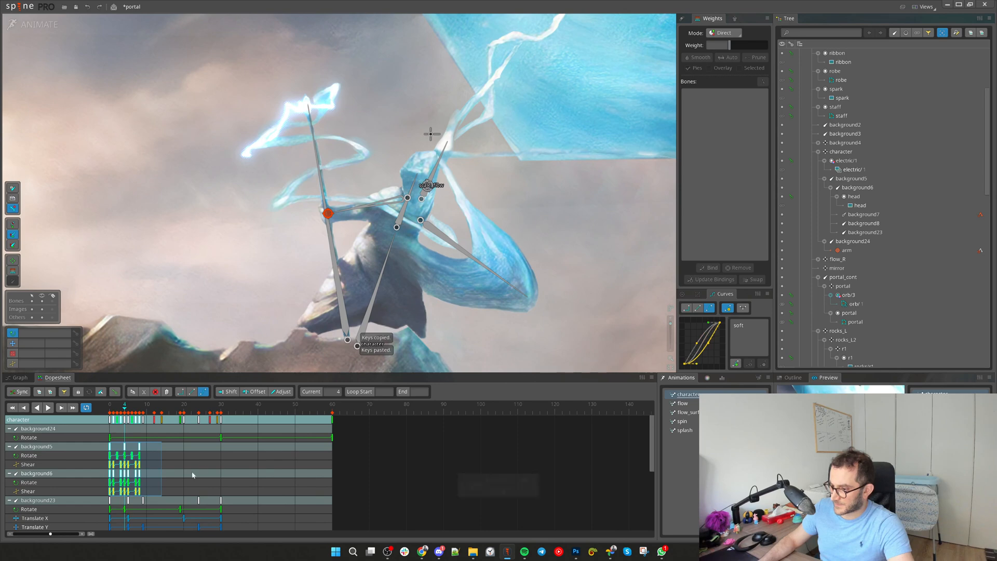
Copy the frame 0–8 keys of background5 and background6 and paste the block at frames 8, 16, 24, 32, 40 and 48
{"action": "left_click", "coordinate": [170, 480]}
{"action": "double_click", "coordinate": [139, 448]}
{"action": "key", "text": "ctrl+v"}
{"action": "double_click", "coordinate": [169, 447]}
{"action": "key", "text": "ctrl+v"}
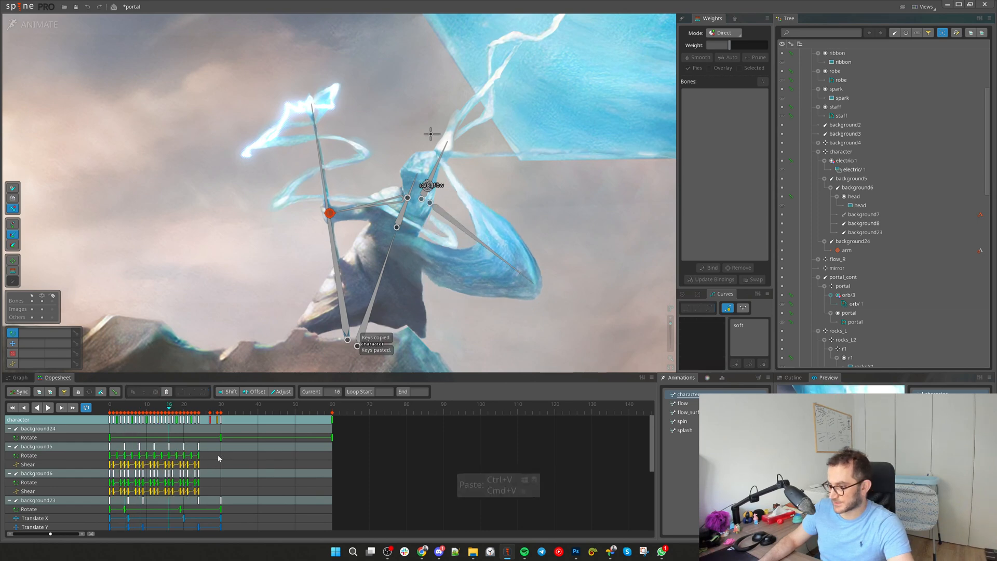
{"action": "double_click", "coordinate": [199, 448]}
{"action": "key", "text": "ctrl+v"}
{"action": "left_click", "coordinate": [247, 452]}
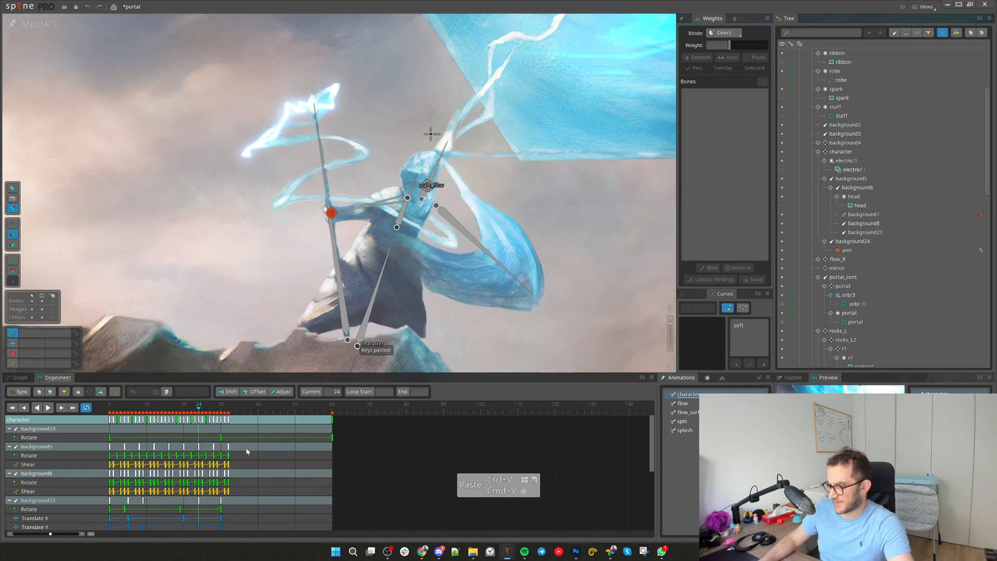
{"action": "double_click", "coordinate": [229, 447]}
{"action": "key", "text": "ctrl+v"}
{"action": "double_click", "coordinate": [258, 448]}
{"action": "key", "text": "ctrl+v"}
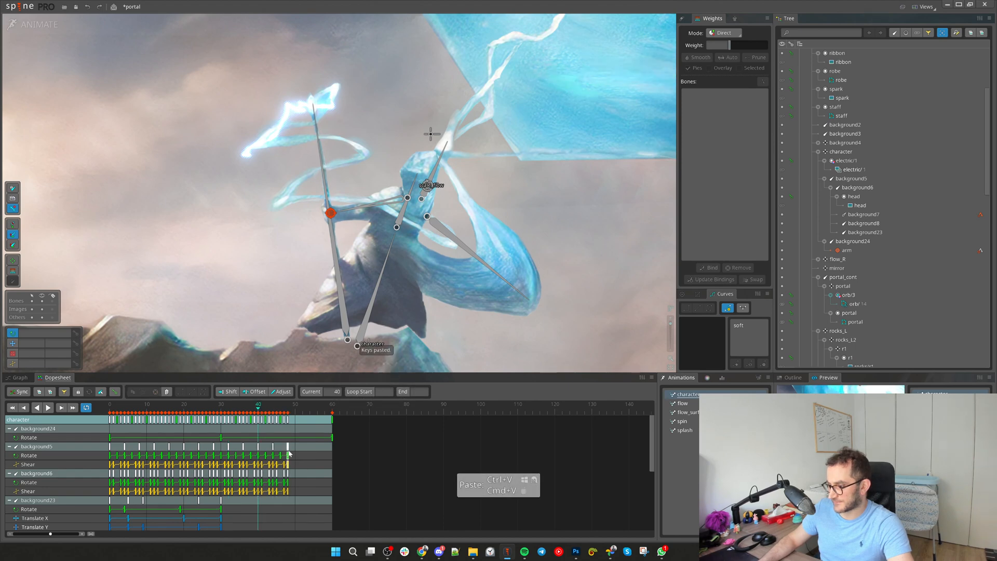
{"action": "double_click", "coordinate": [289, 447]}
{"action": "key", "text": "ctrl+v"}
Copy all background23 keys from frames 0–30 and paste them at frame 30
{"action": "scroll", "coordinate": [264, 498], "scroll_direction": "down", "scroll_amount": 5}
{"action": "scroll", "coordinate": [244, 449], "scroll_direction": "up", "scroll_amount": 2}
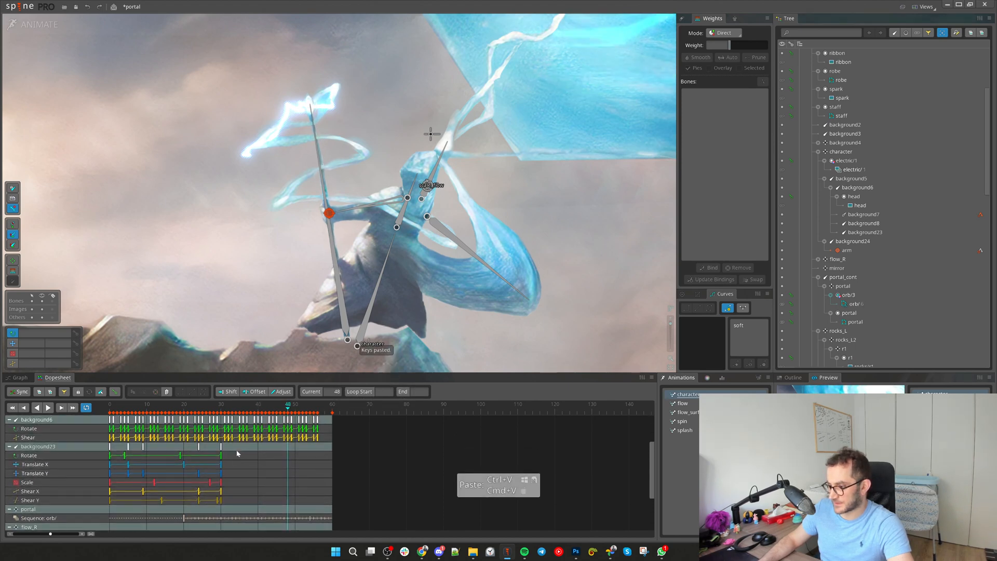
{"action": "left_click_drag", "start_coordinate": [236, 443], "coordinate": [117, 502]}
{"action": "key", "text": "ctrl+c"}
{"action": "left_click", "coordinate": [293, 490]}
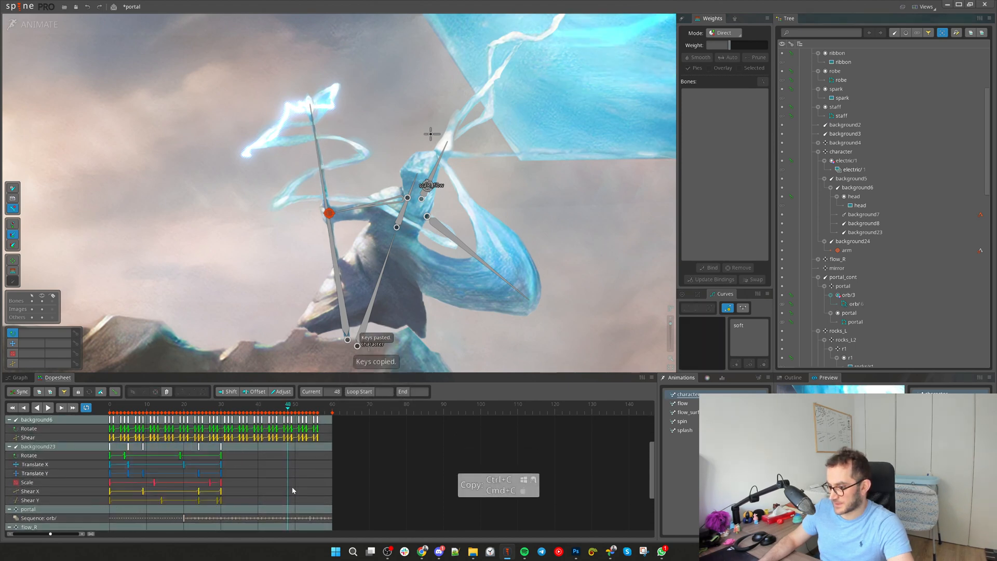
{"action": "double_click", "coordinate": [222, 448]}
{"action": "key", "text": "ctrl+v"}
Delete the frame 20 orb sequence keys under portal, flow_R and background4, and play the character animation
{"action": "scroll", "coordinate": [291, 486], "scroll_direction": "down", "scroll_amount": 3}
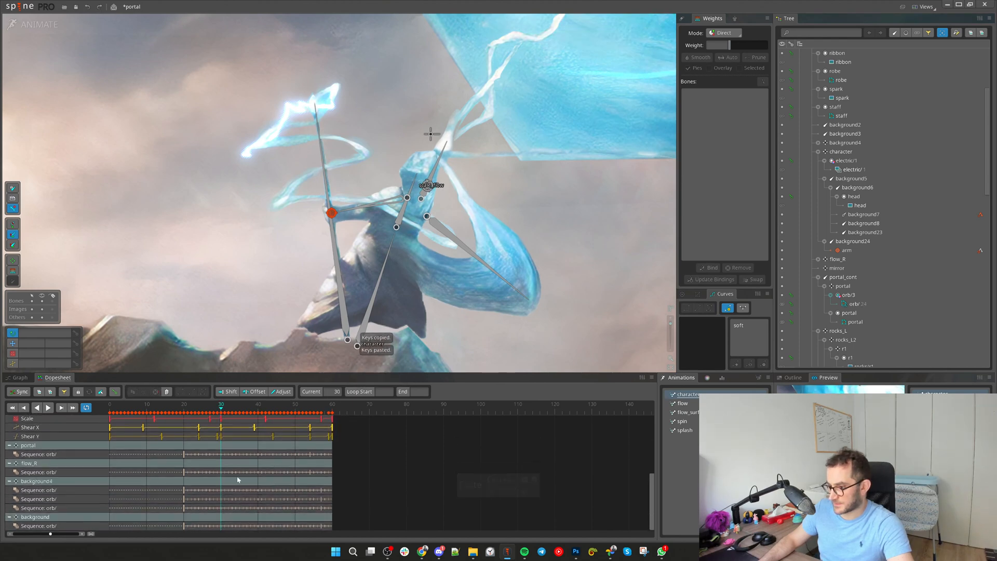
{"action": "key", "text": "d"}
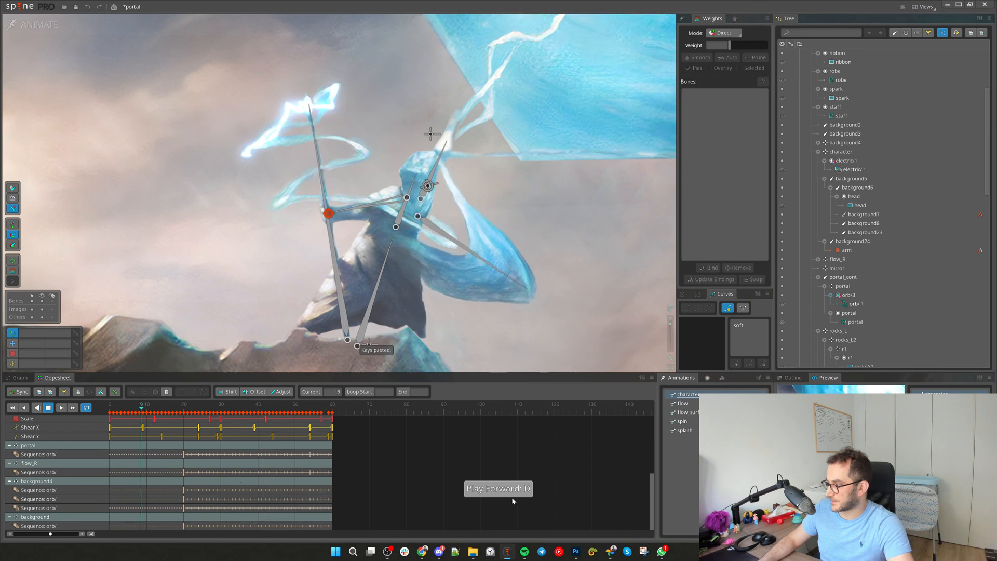
{"action": "left_click", "coordinate": [227, 478]}
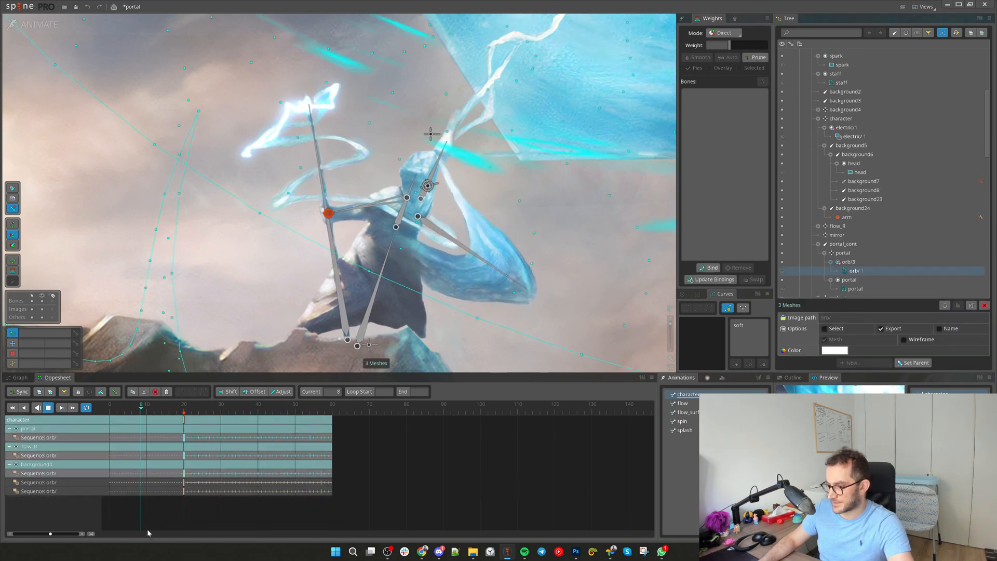
{"action": "key", "text": "Delete"}
{"action": "double_click", "coordinate": [184, 456]}
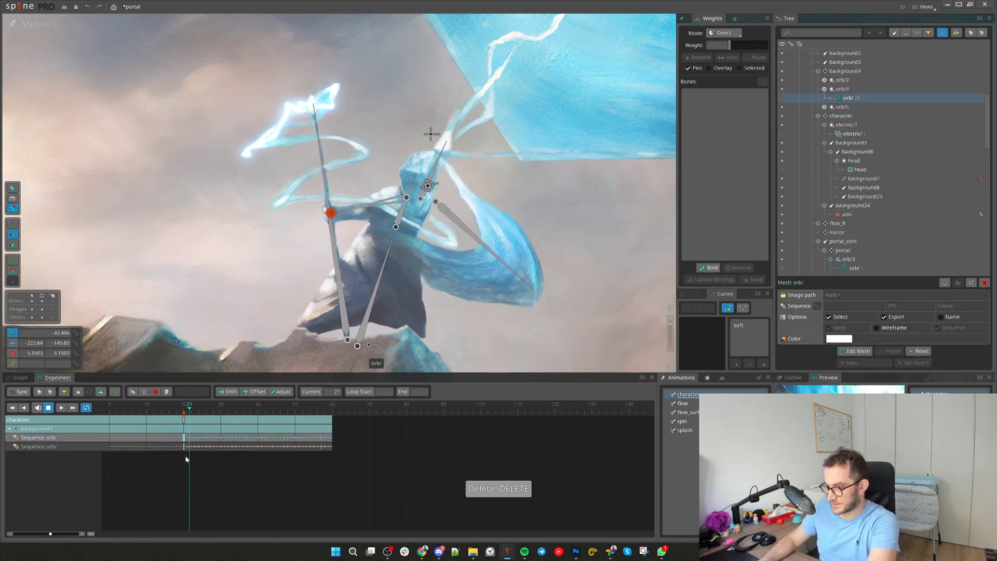
{"action": "left_click", "coordinate": [185, 445]}
{"action": "key", "text": "Delete"}
{"action": "left_click", "coordinate": [184, 437]}
{"action": "key", "text": "Delete"}
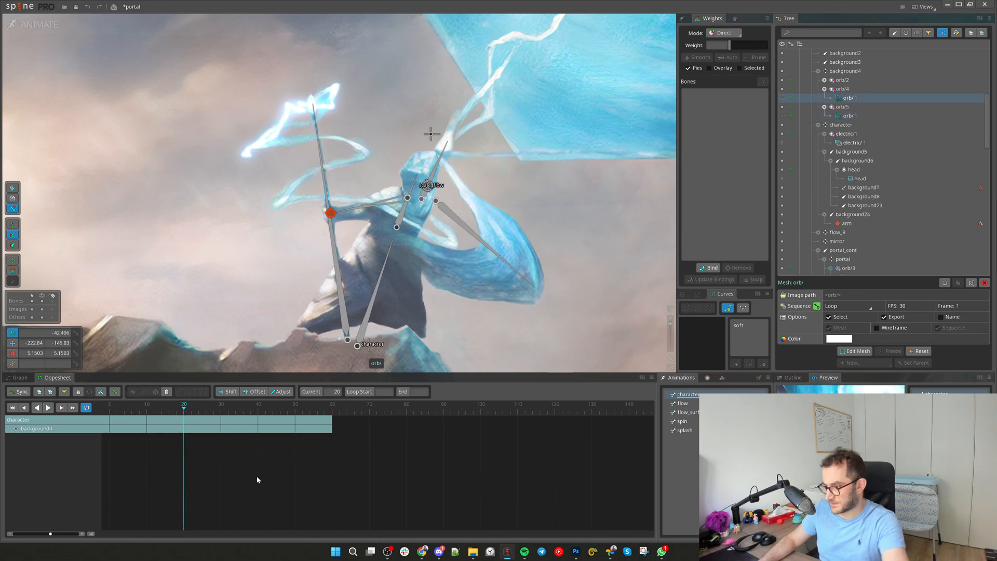
{"action": "key", "text": "d"}
{"action": "key", "text": "space"}
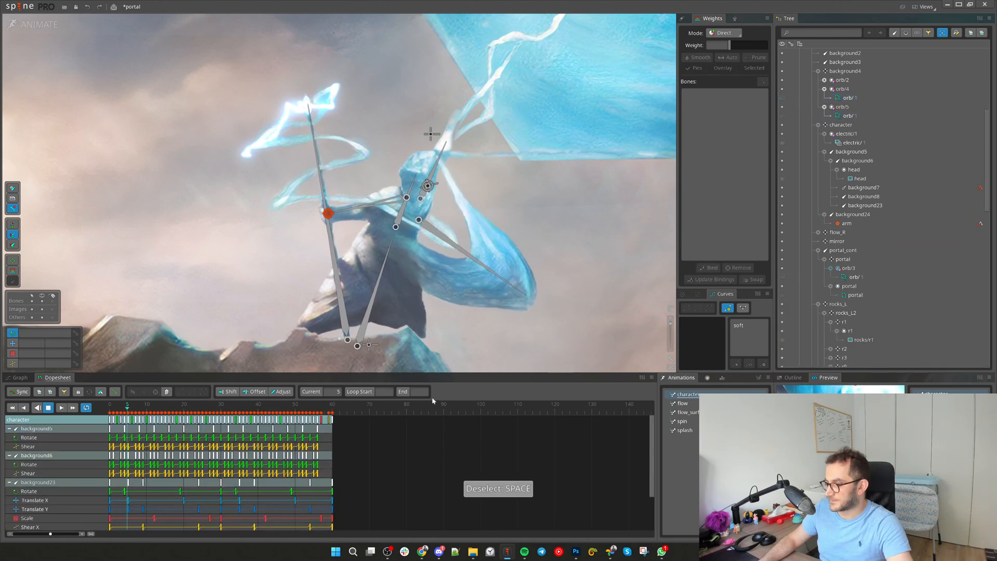
Copy the background5 and background6 keys from frames 52–56 and paste them at frame 56 to fill the loop to frame 60
{"action": "key", "text": "d"}
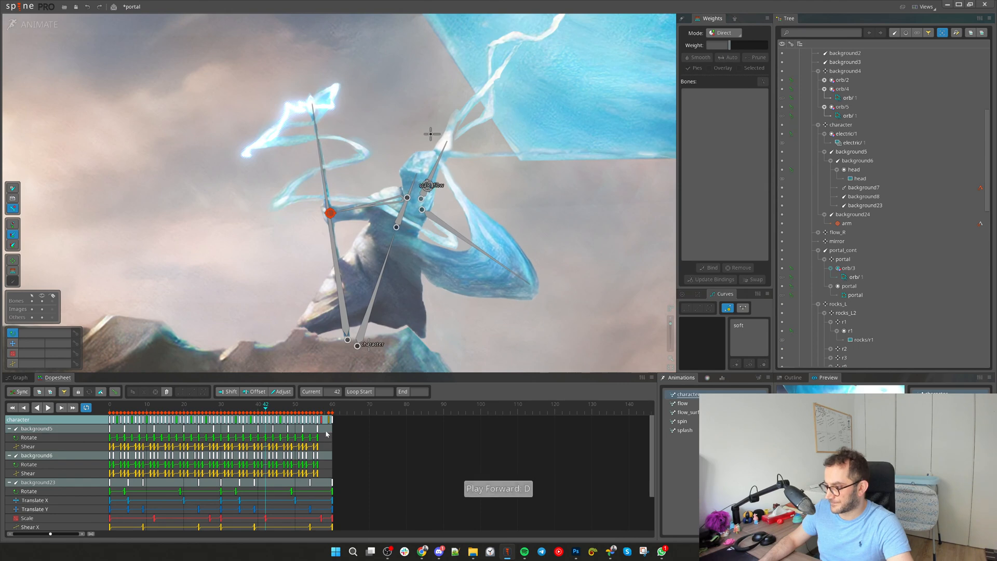
{"action": "left_click_drag", "start_coordinate": [327, 435], "coordinate": [303, 469]}
{"action": "key", "text": "ctrl+c"}
{"action": "left_click", "coordinate": [325, 441]}
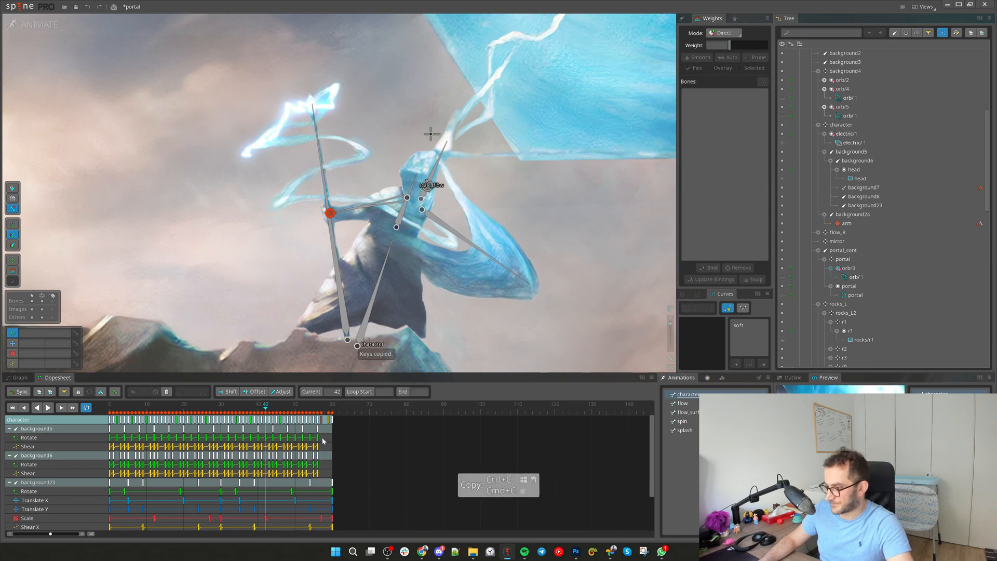
{"action": "double_click", "coordinate": [318, 431]}
{"action": "key", "text": "ctrl+v"}
Delete the remaining orb sequence key under the background bone at frame 20 and preview the looping animation
{"action": "scroll", "coordinate": [357, 457], "scroll_direction": "down", "scroll_amount": 3}
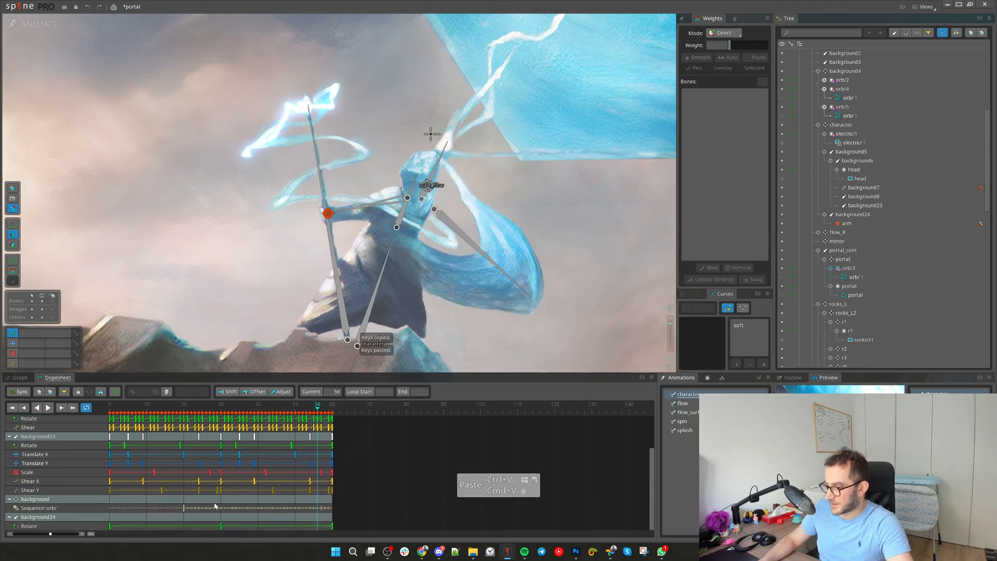
{"action": "left_click", "coordinate": [180, 509]}
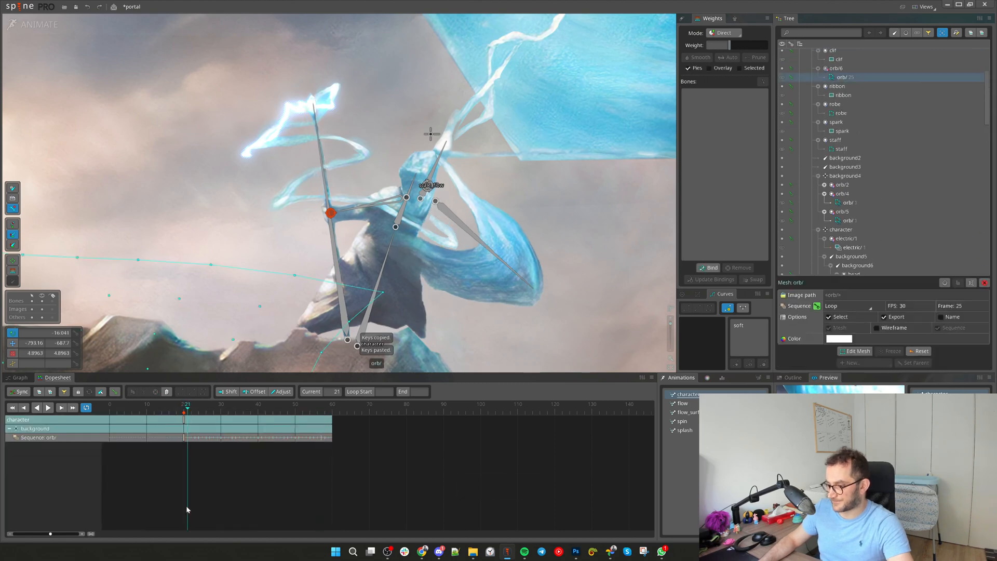
{"action": "key", "text": "d"}
{"action": "scroll", "coordinate": [560, 338], "scroll_direction": "down", "scroll_amount": 3}
{"action": "left_click_drag", "start_coordinate": [561, 337], "coordinate": [455, 316]}
{"action": "key", "text": "space"}
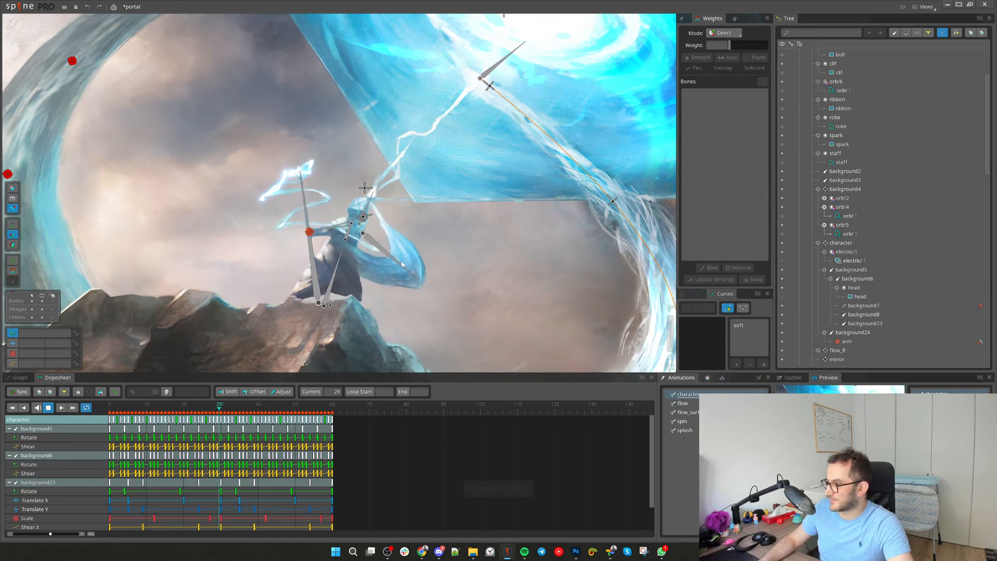
Key the rotation of bone background8 on the wizard at frame 0 at about -4.52 degrees and at frame 4 at about -3.35 degrees
{"action": "scroll", "coordinate": [438, 301], "scroll_direction": "up", "scroll_amount": 3}
{"action": "key", "text": "d"}
{"action": "left_click", "coordinate": [372, 215]}
{"action": "left_click", "coordinate": [111, 409]}
{"action": "key", "text": "c"}
{"action": "left_click_drag", "start_coordinate": [560, 258], "coordinate": [561, 261]}
{"action": "left_click", "coordinate": [126, 410]}
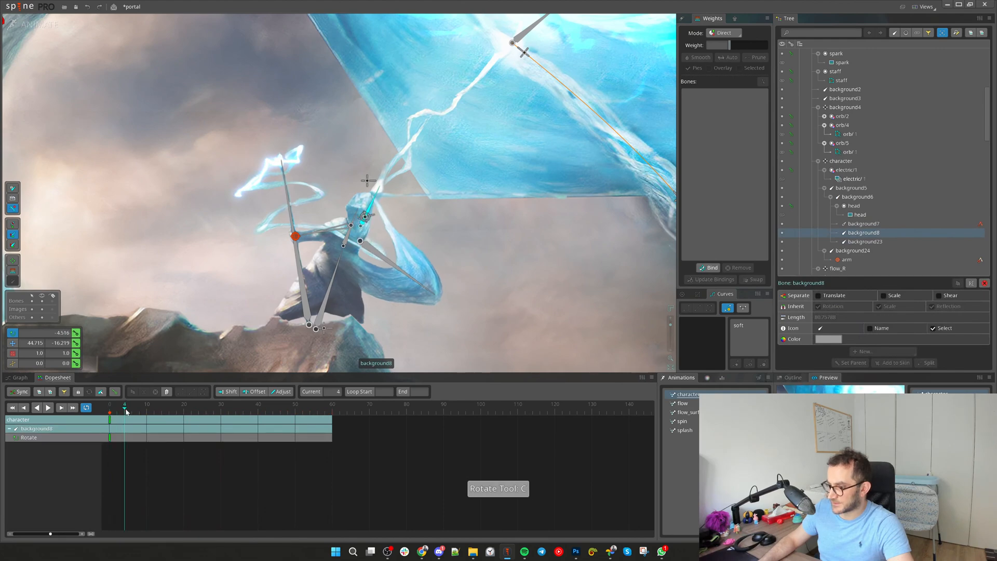
{"action": "left_click_drag", "start_coordinate": [601, 290], "coordinate": [602, 296]}
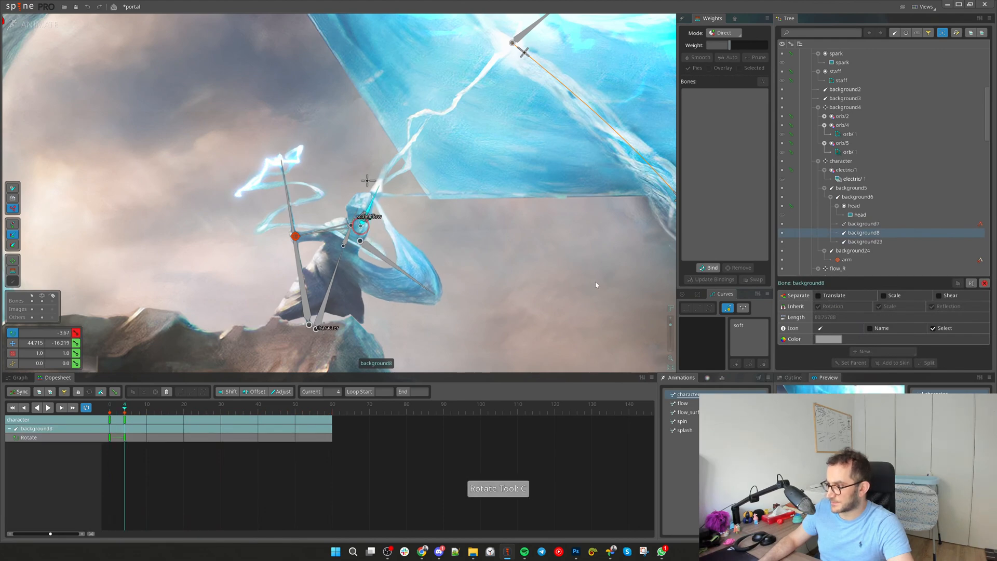
Re-key the background8 bone's rotation at frames 0 and 4, with about -1.84 degrees at frame 4
{"action": "left_click_drag", "start_coordinate": [124, 410], "coordinate": [110, 409]}
{"action": "left_click_drag", "start_coordinate": [117, 450], "coordinate": [109, 423]}
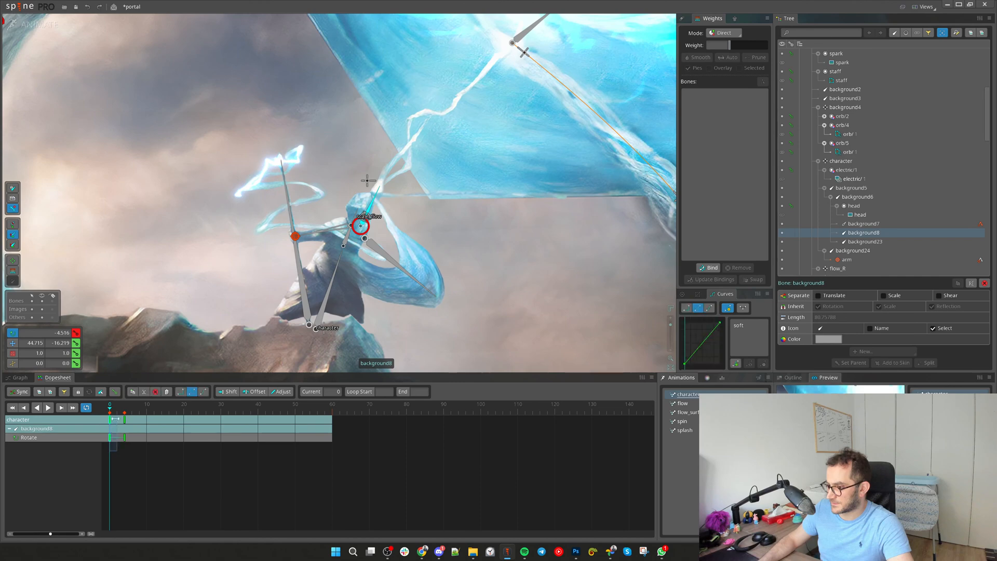
{"action": "left_click", "coordinate": [124, 410]}
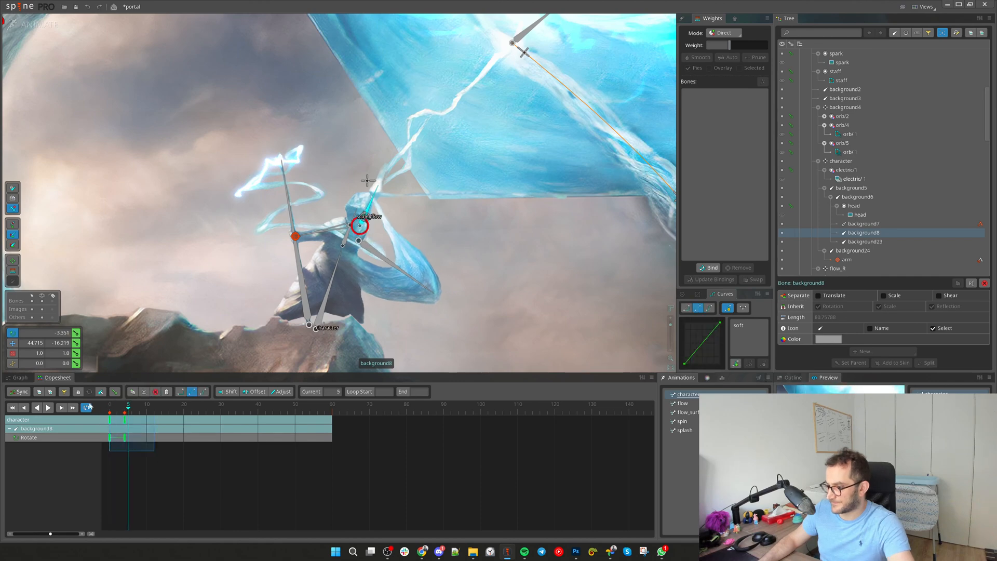
{"action": "key", "text": "Delete"}
{"action": "left_click_drag", "start_coordinate": [123, 411], "coordinate": [109, 411]}
{"action": "key", "text": "k"}
{"action": "key", "text": "r"}
{"action": "key", "text": "r"}
{"action": "key", "text": "r"}
{"action": "key", "text": "r"}
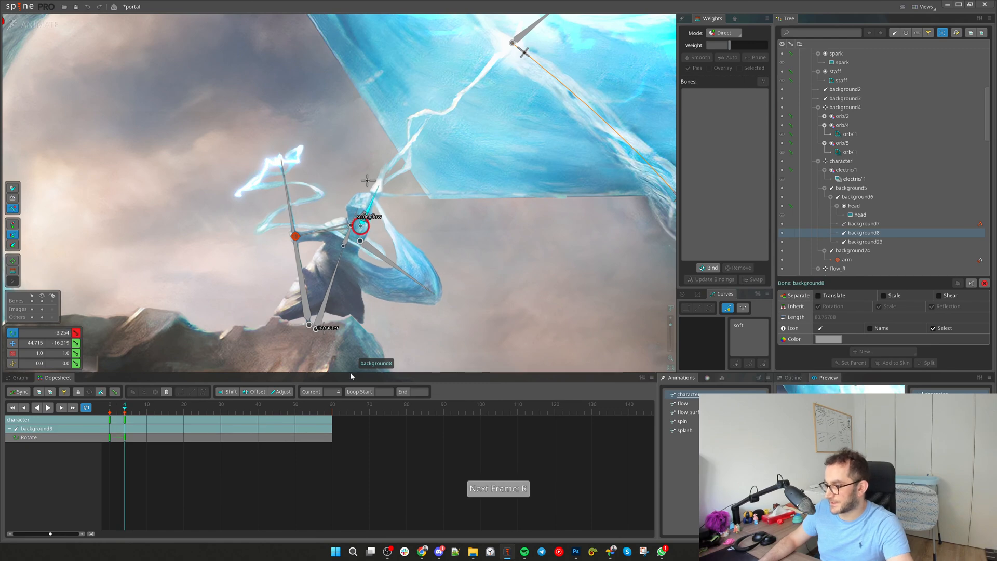
{"action": "key", "text": "ctrl+shift+j"}
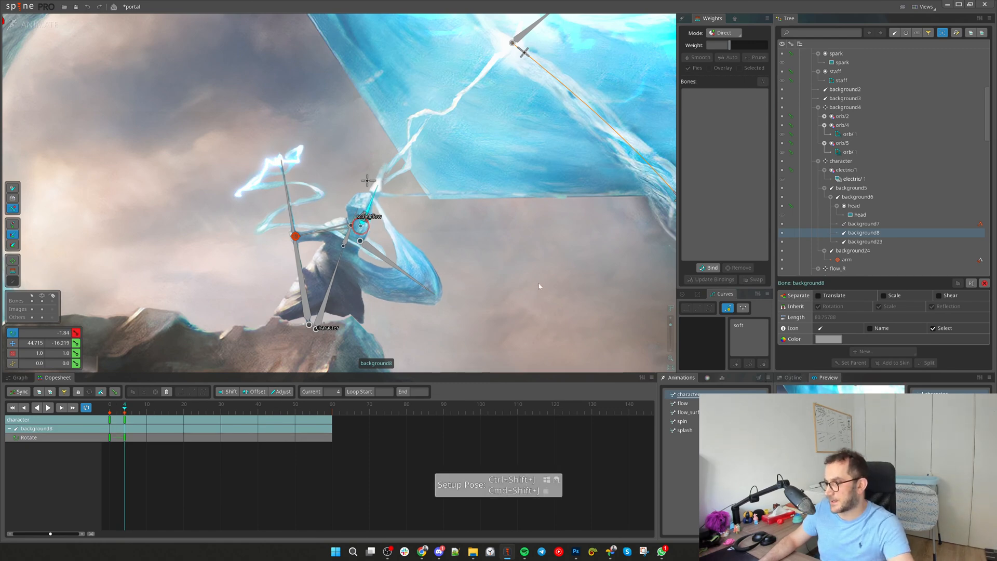
Copy the background8 rotation keys and paste them repeatedly every 4 frames to fill the timeline up to frame 60
{"action": "key", "text": "ctrl+c"}
{"action": "left_click_drag", "start_coordinate": [122, 471], "coordinate": [141, 408]}
{"action": "left_click", "coordinate": [144, 410]}
{"action": "key", "text": "ctrl+v"}
{"action": "left_click_drag", "start_coordinate": [181, 469], "coordinate": [83, 410]}
{"action": "key", "text": "ctrl+c"}
{"action": "key", "text": "ctrl+v"}
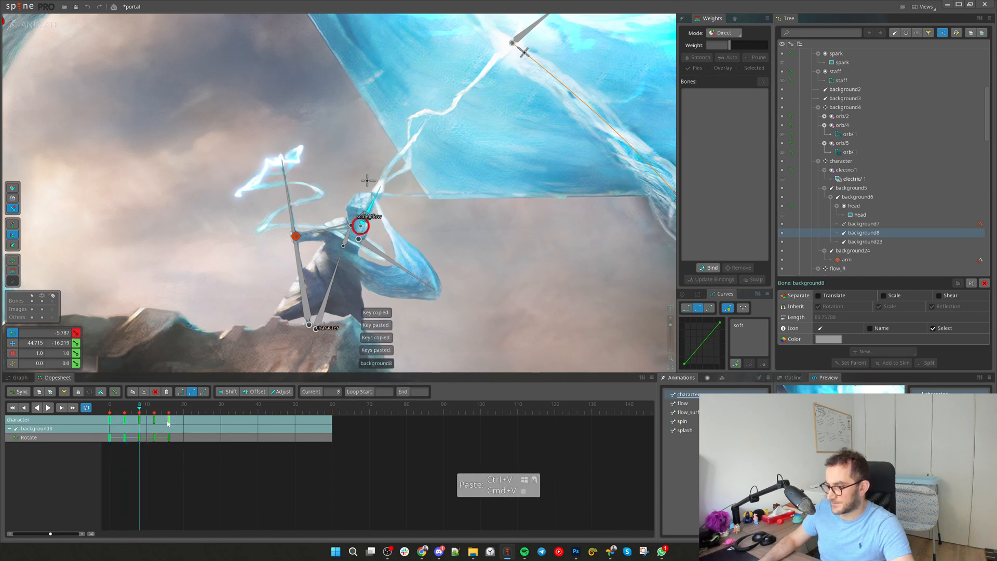
{"action": "key", "text": "ctrl+v"}
{"action": "key", "text": "ctrl+v"}
{"action": "key", "text": "ctrl+v"}
{"action": "key", "text": "ctrl+v"}
{"action": "key", "text": "ctrl+v"}
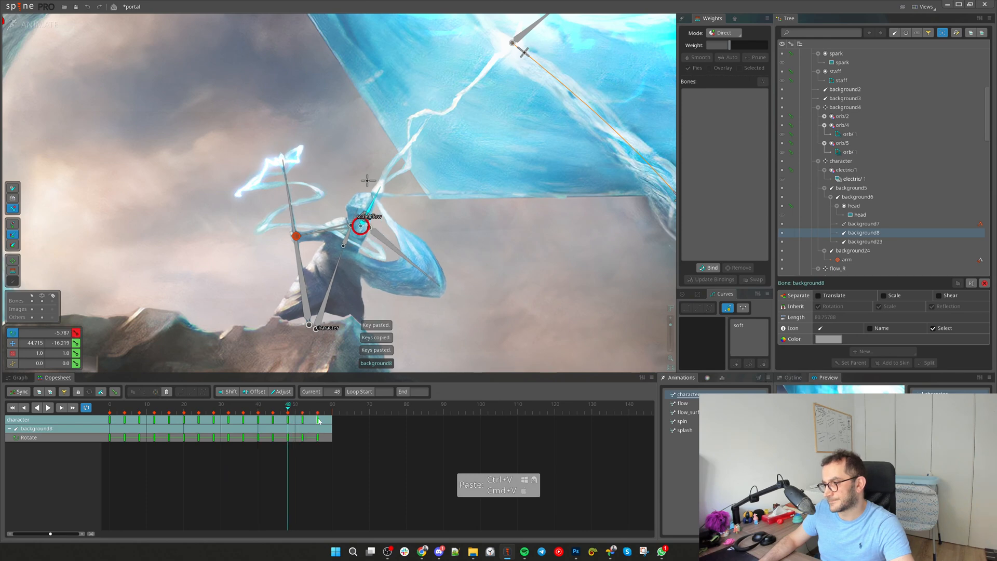
{"action": "key", "text": "ctrl+v"}
Apply the soft curve preset to all background8 rotation keys and preview the looping animation
{"action": "left_click_drag", "start_coordinate": [397, 431], "coordinate": [377, 431]}
{"action": "left_click", "coordinate": [741, 333]}
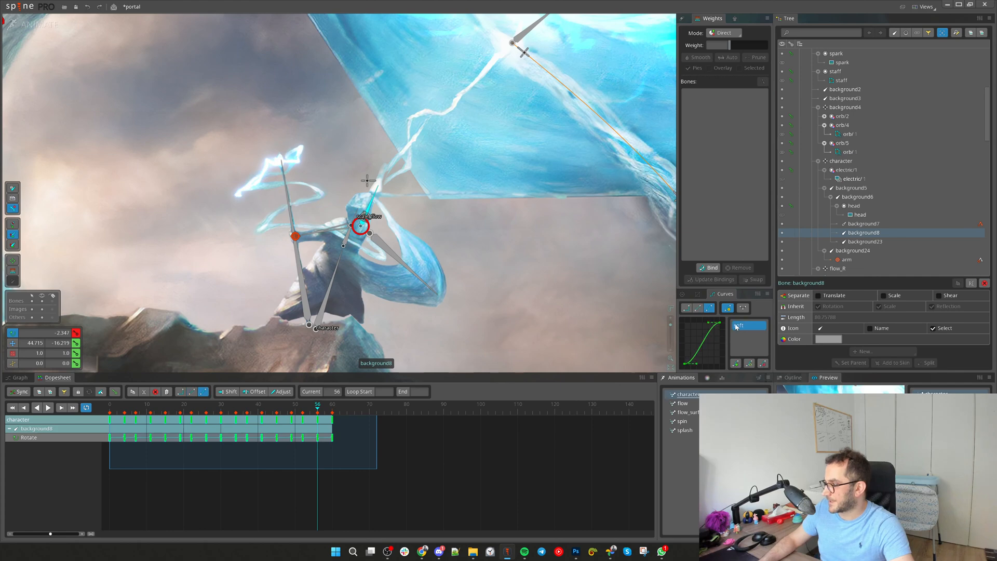
{"action": "key", "text": "d"}
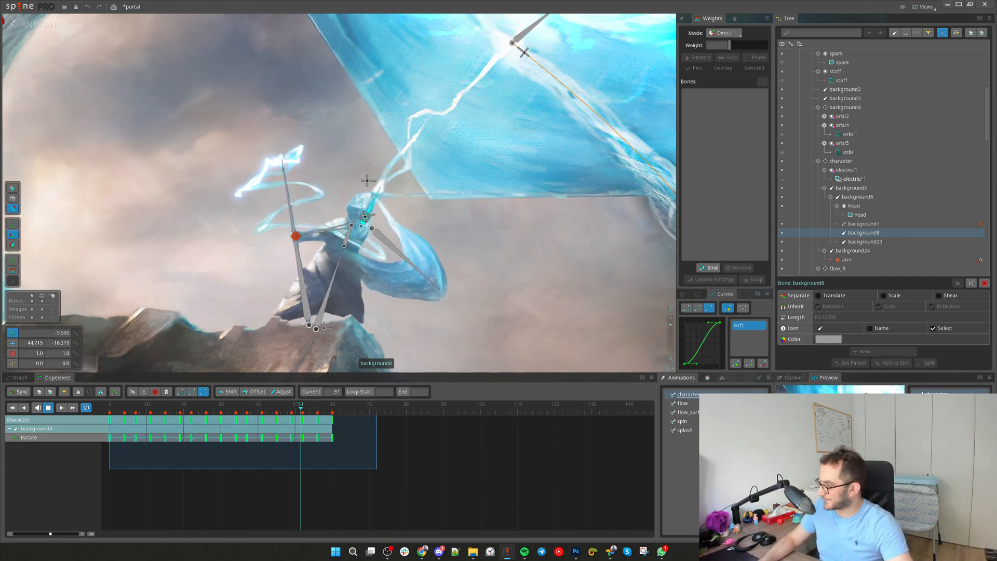
{"action": "left_click_drag", "start_coordinate": [549, 315], "coordinate": [565, 330]}
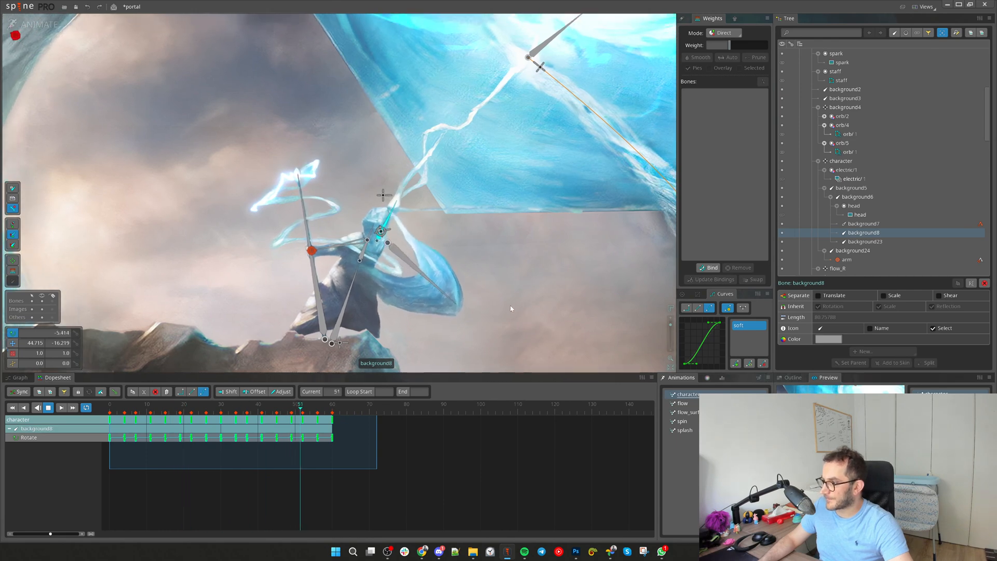
{"action": "key", "text": "d"}
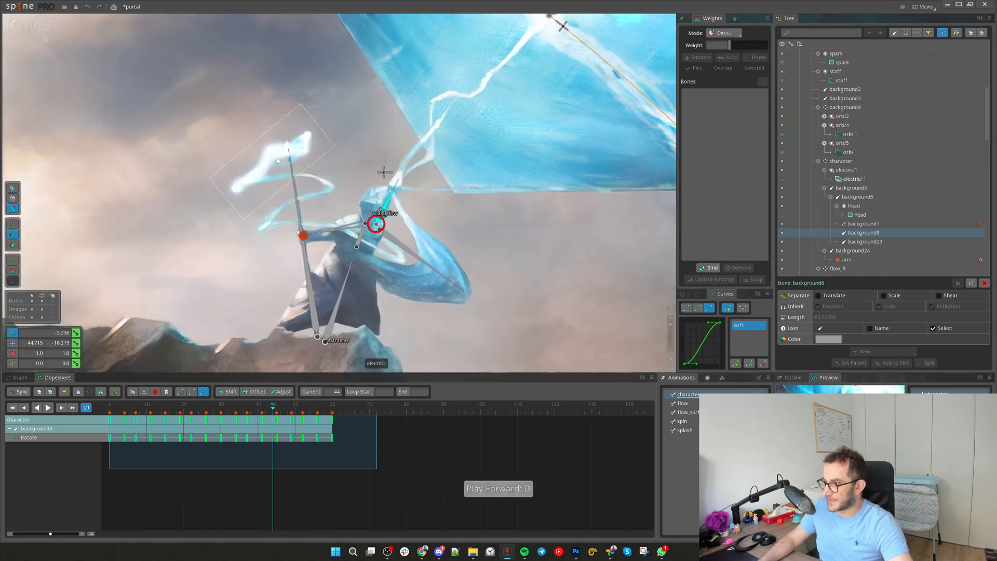
In setup mode, create six child bones under the character bone at the lightning's ends, the spark ribbon's bends and ends, and beside the head
{"action": "left_click", "coordinate": [280, 154]}
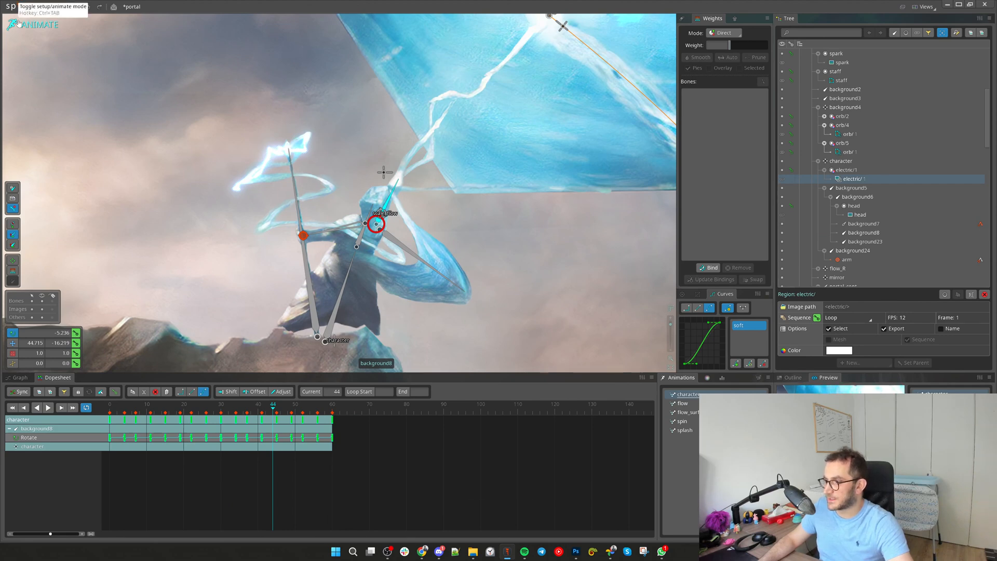
{"action": "left_click", "coordinate": [294, 186]}
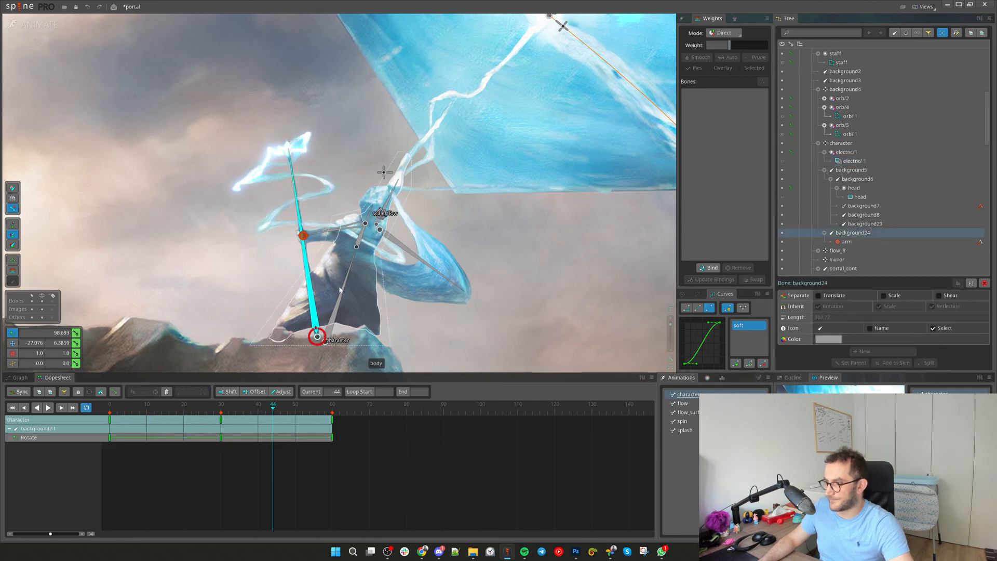
{"action": "left_click", "coordinate": [26, 27]}
{"action": "left_click", "coordinate": [335, 395]}
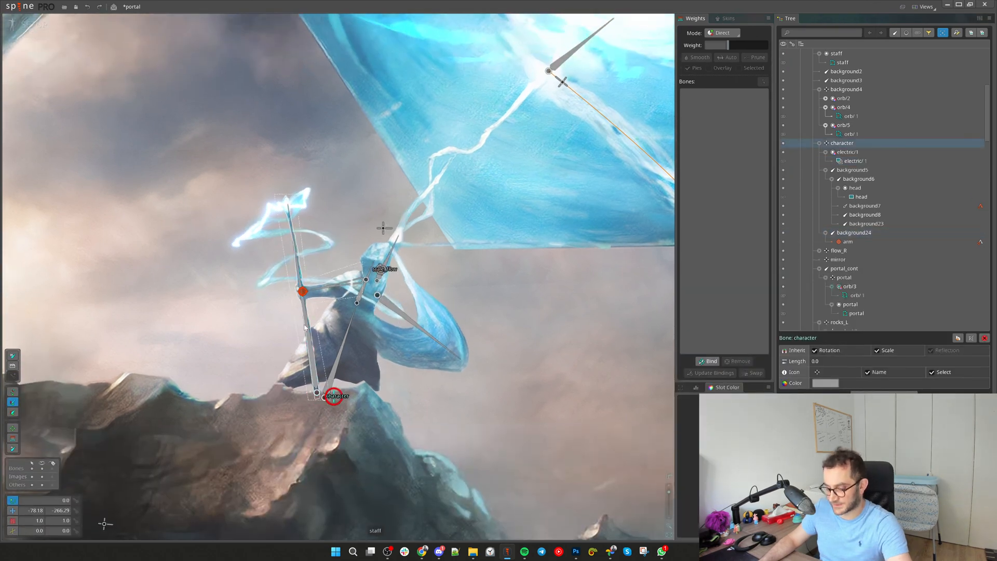
{"action": "key", "text": "n"}
{"action": "scroll", "coordinate": [326, 222], "scroll_direction": "up", "scroll_amount": 1}
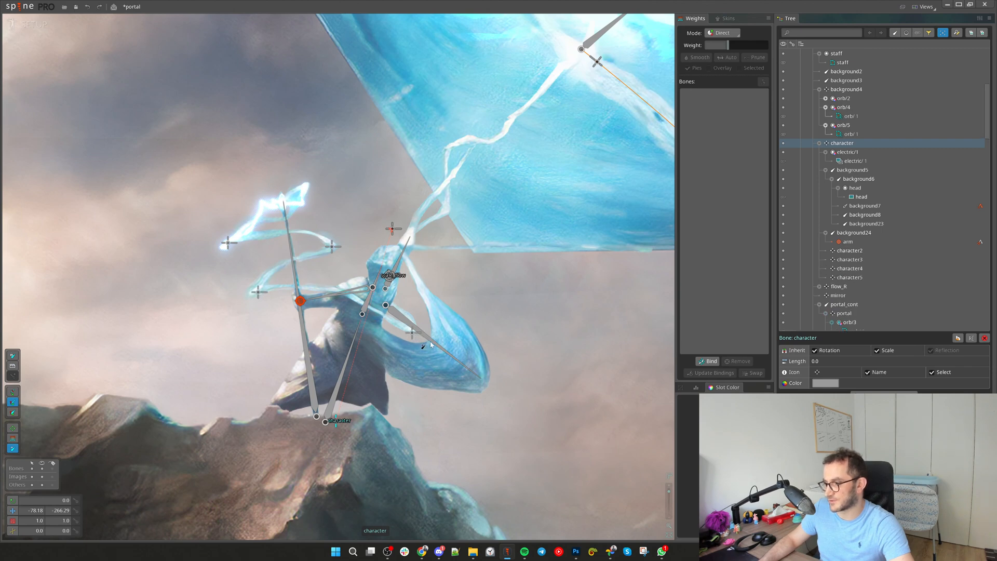
{"action": "left_click", "coordinate": [371, 277]}
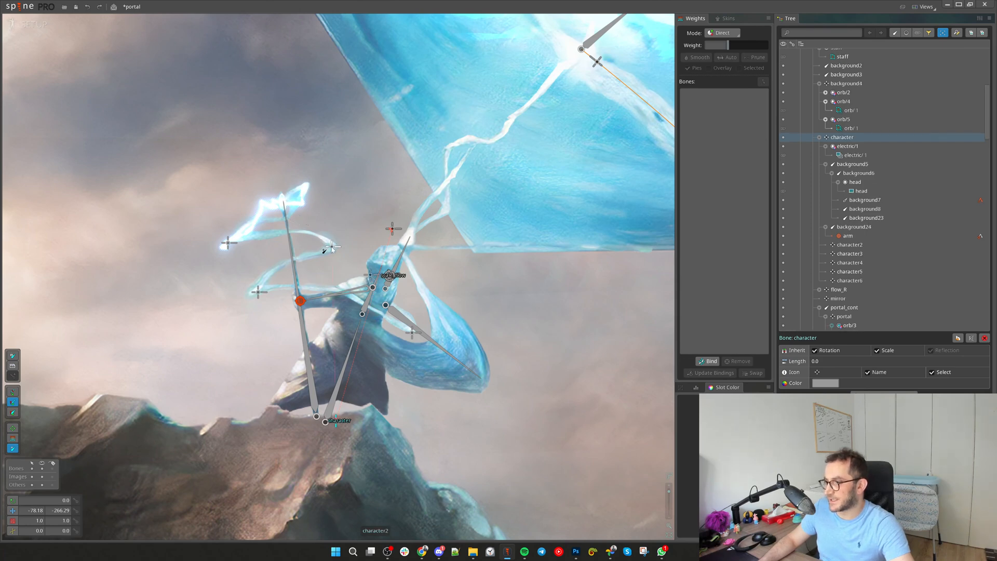
{"action": "scroll", "coordinate": [331, 248], "scroll_direction": "up", "scroll_amount": 3}
{"action": "scroll", "coordinate": [328, 262], "scroll_direction": "down", "scroll_amount": 2}
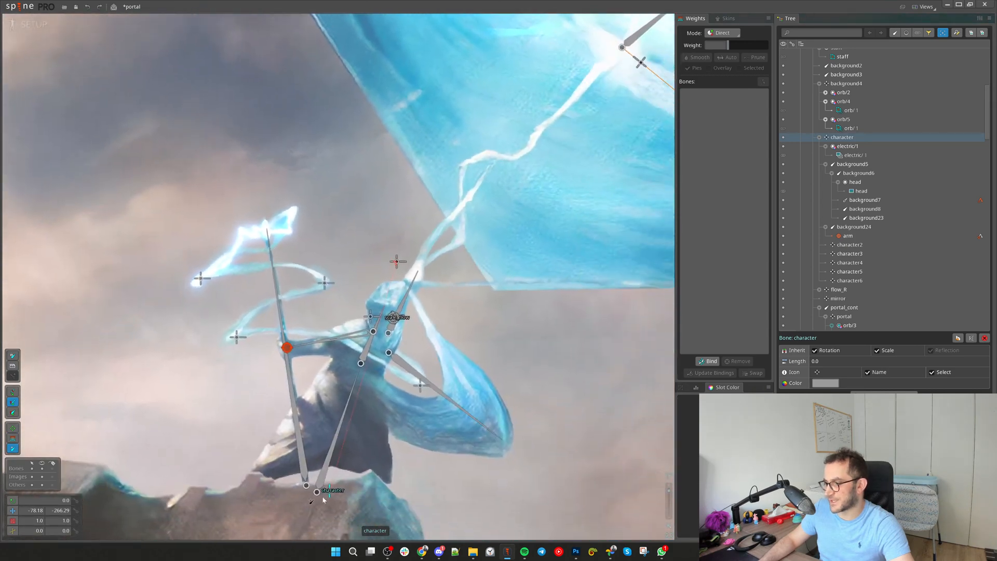
{"action": "left_click", "coordinate": [310, 203]}
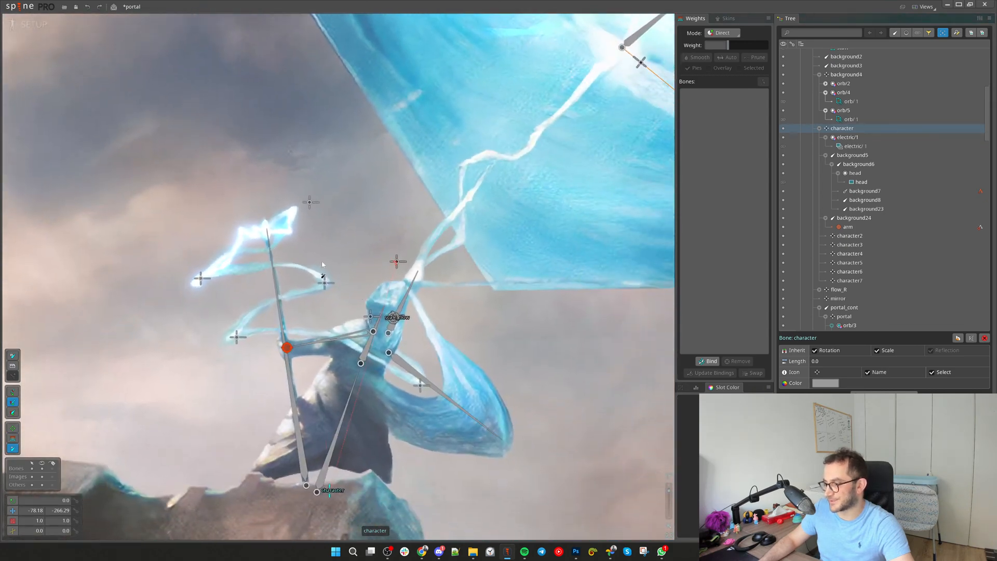
Give the bones character2 through character7 a triangle icon and a blue colour
{"action": "key", "text": "v"}
{"action": "left_click", "coordinate": [310, 203]}
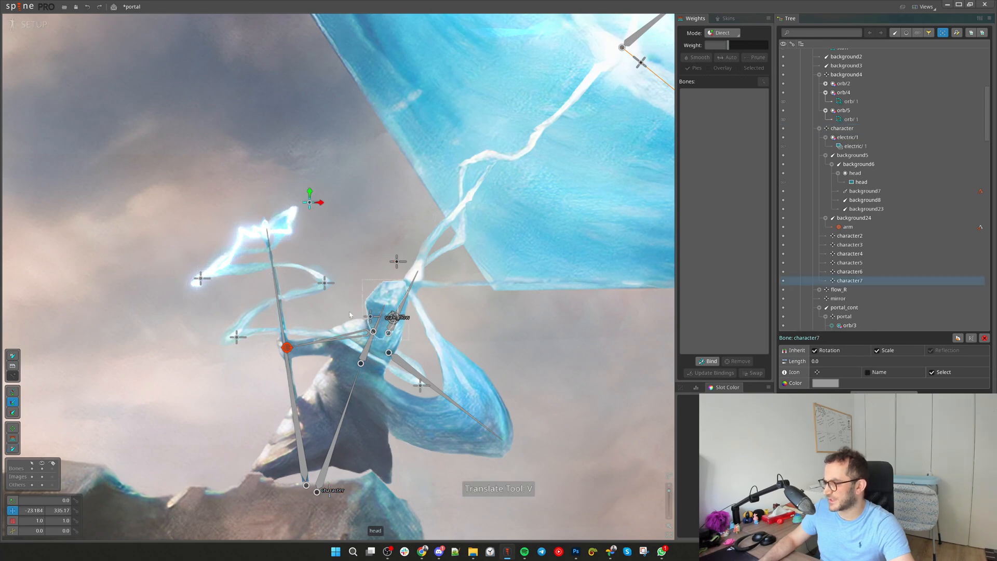
{"action": "left_click", "coordinate": [849, 236], "text": "shift"}
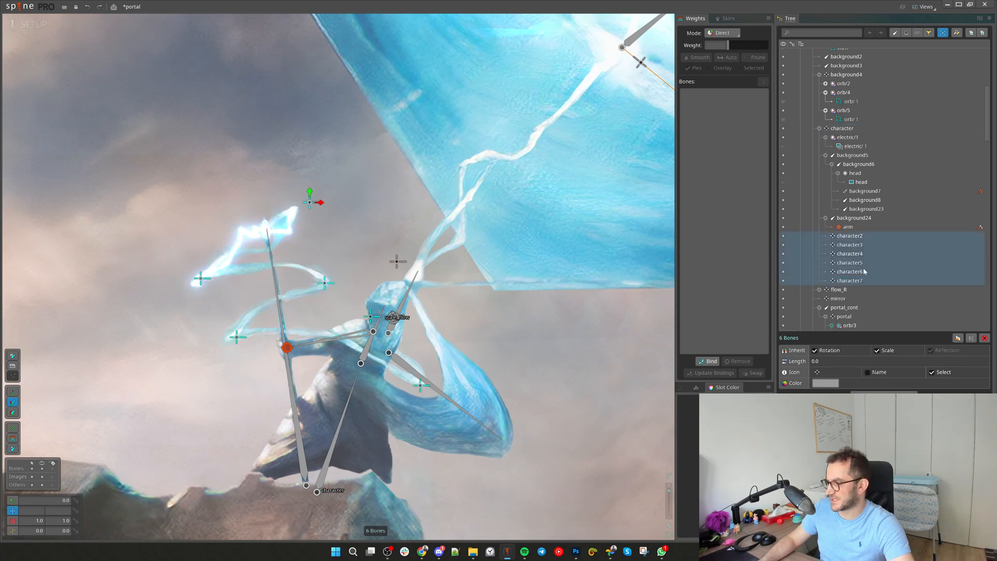
{"action": "scroll", "coordinate": [325, 139], "scroll_direction": "down", "scroll_amount": 3}
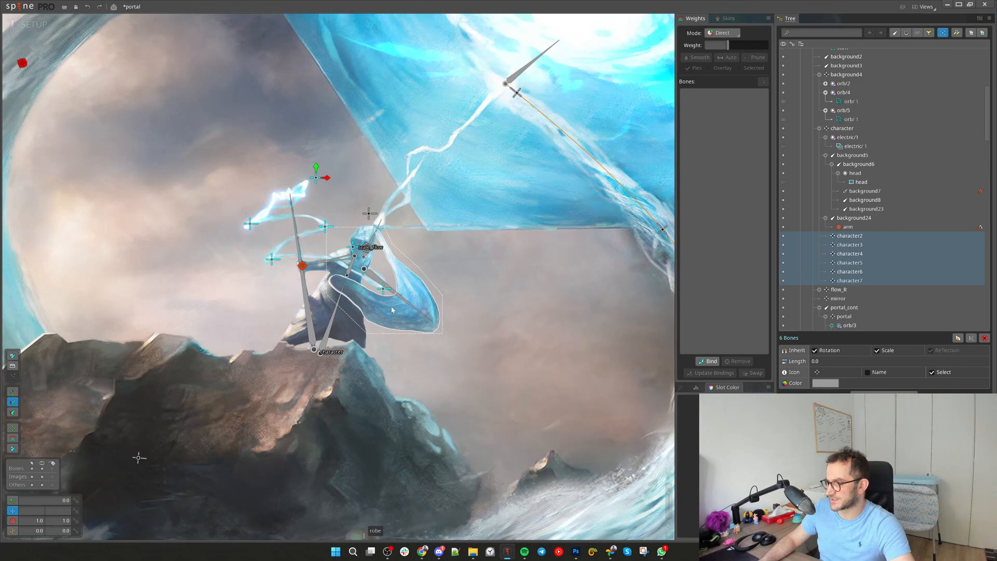
{"action": "left_click", "coordinate": [817, 372]}
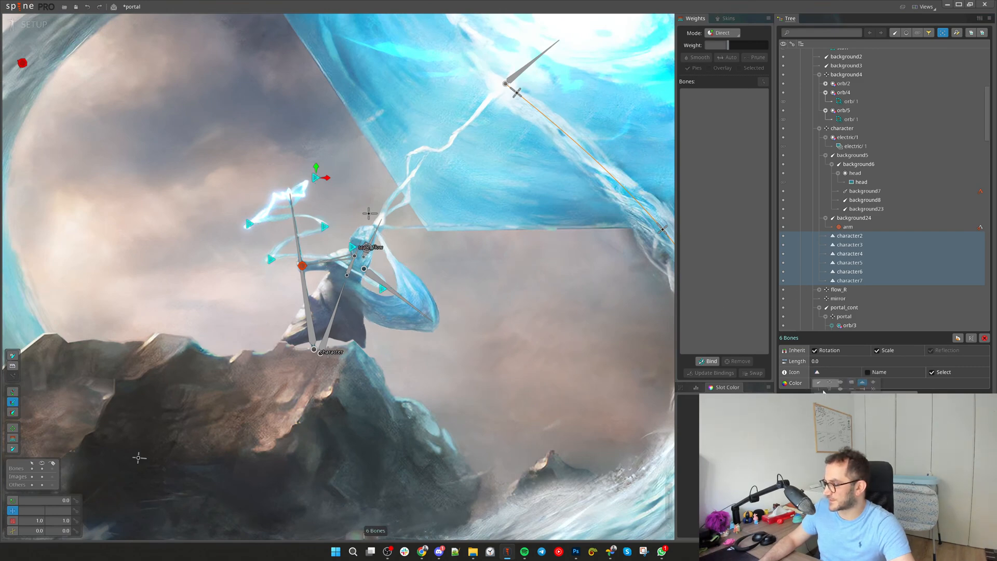
{"action": "left_click", "coordinate": [826, 383]}
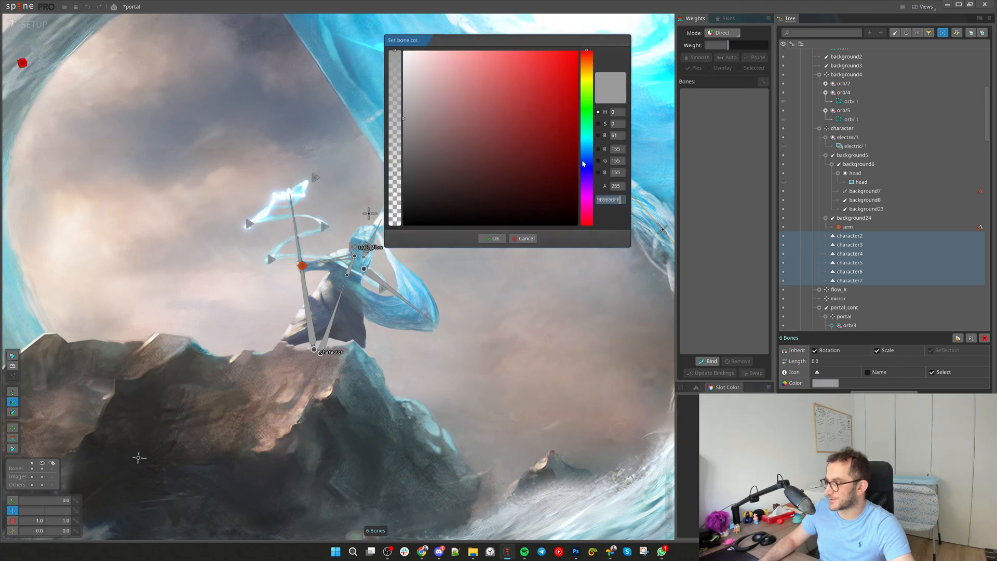
{"action": "left_click", "coordinate": [582, 166]}
{"action": "left_click", "coordinate": [488, 239]}
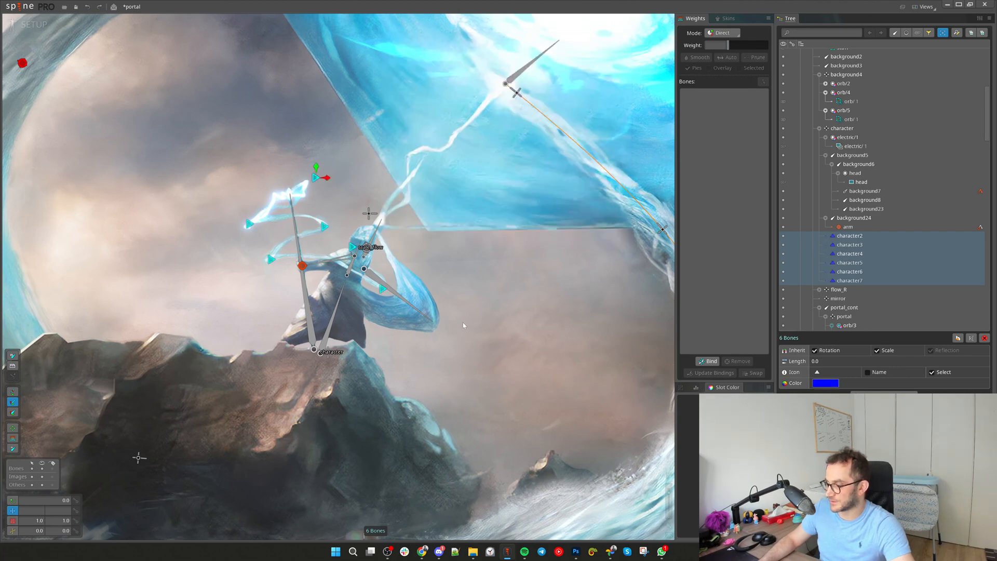
{"action": "key", "text": "space"}
Convert the electric lightning attachment at the staff's tip into a mesh
{"action": "scroll", "coordinate": [300, 241], "scroll_direction": "up", "scroll_amount": 3}
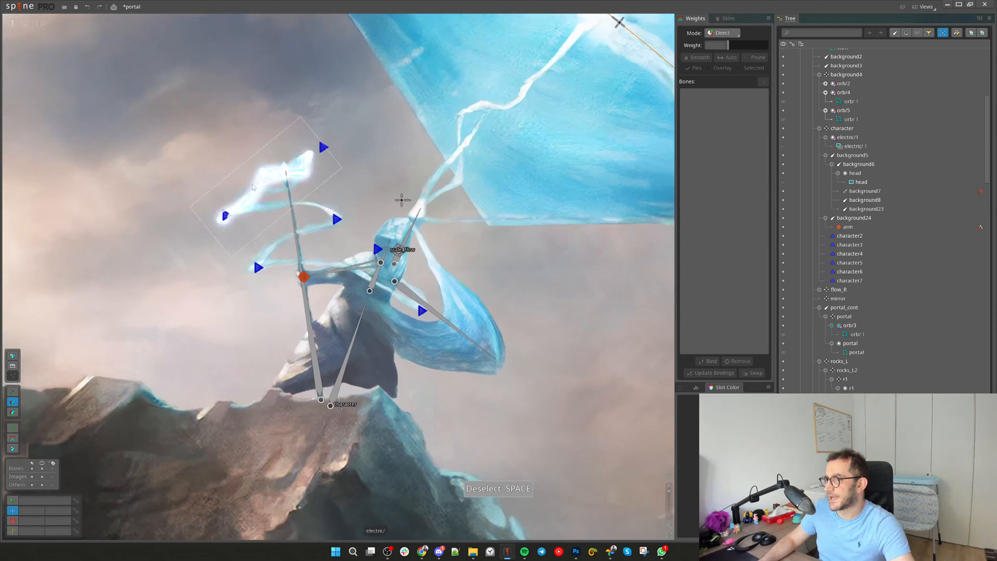
{"action": "left_click", "coordinate": [253, 187]}
{"action": "left_click_drag", "start_coordinate": [305, 174], "coordinate": [317, 190]}
{"action": "key", "text": "ctrl+z"}
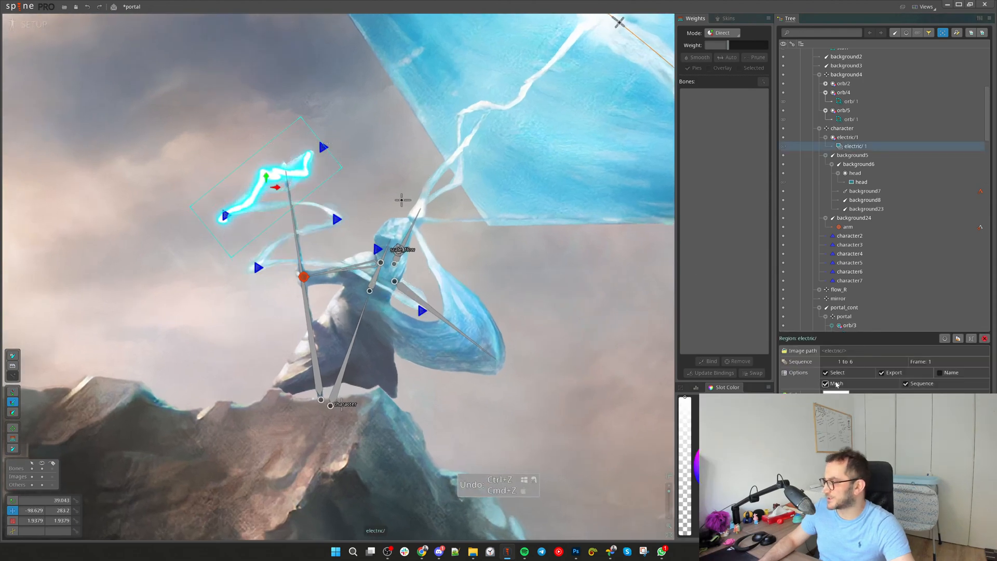
{"action": "left_click", "coordinate": [826, 384]}
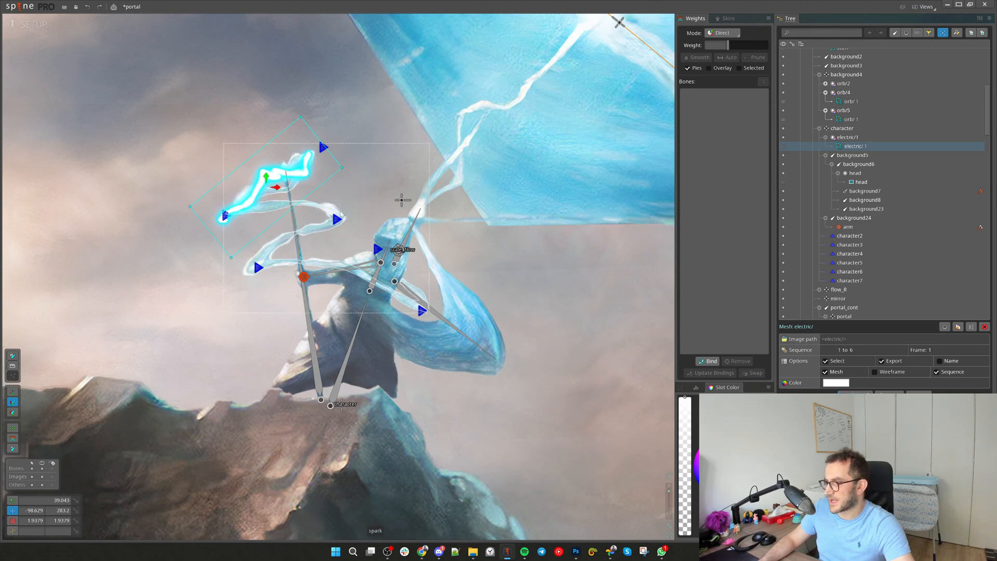
Bind the electric mesh to bones character3 and character7 with weights
{"action": "scroll", "coordinate": [341, 214], "scroll_direction": "up", "scroll_amount": 2}
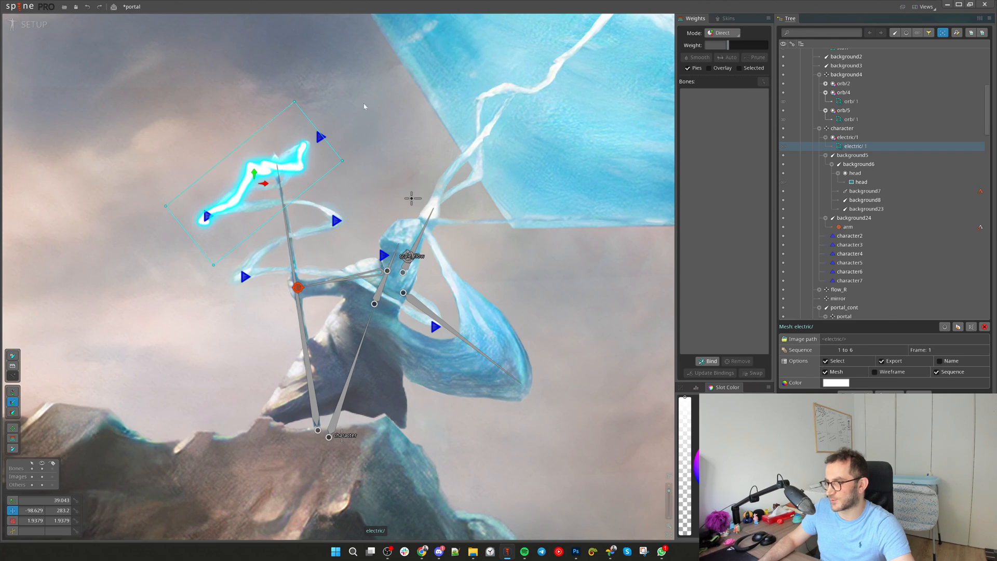
{"action": "key", "text": "g"}
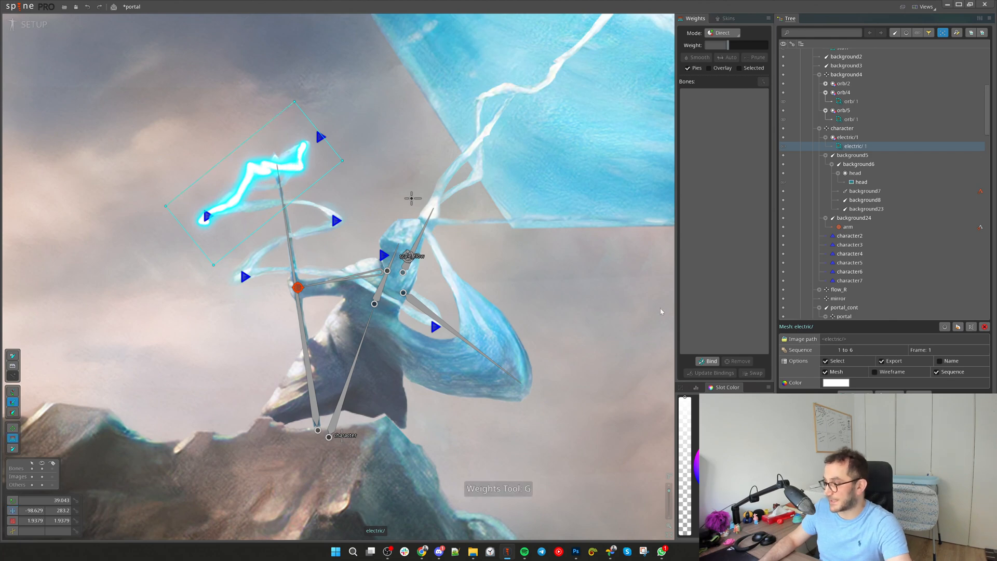
{"action": "left_click", "coordinate": [708, 361]}
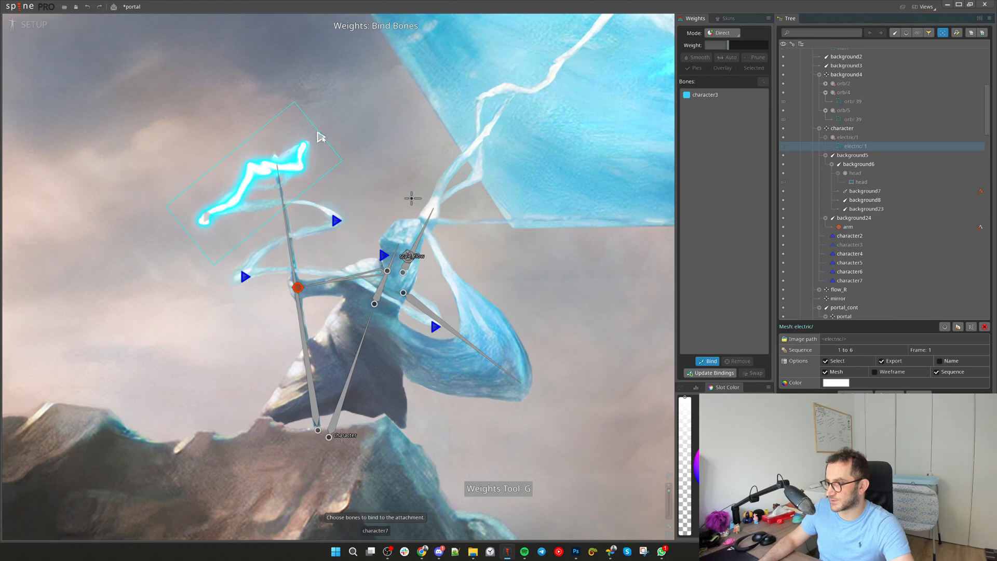
{"action": "left_click", "coordinate": [708, 361]}
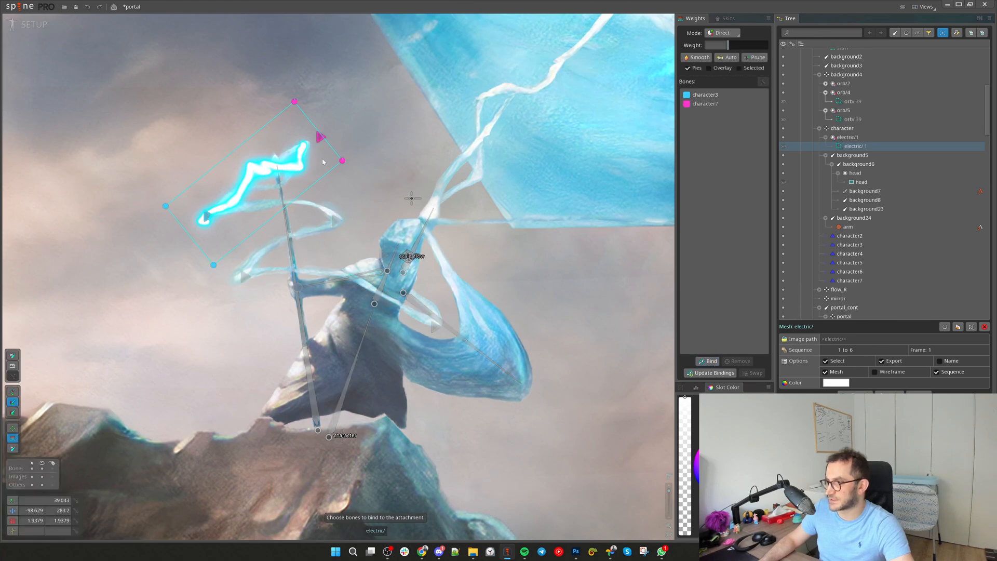
Test the lightning mesh's deformation by moving bone character7, undo the move, and save the project
{"action": "key", "text": "space"}
{"action": "left_click_drag", "start_coordinate": [320, 136], "coordinate": [350, 109]}
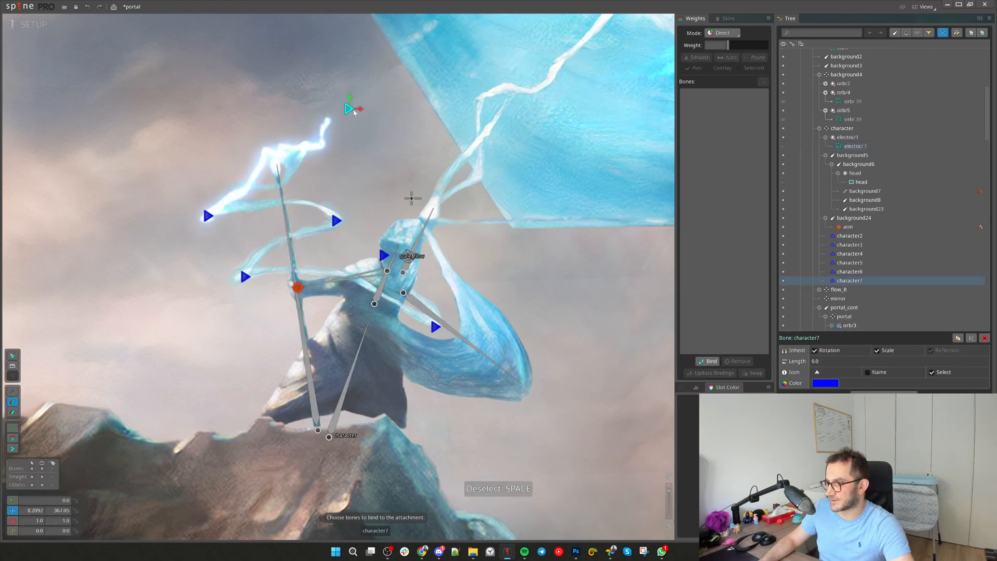
{"action": "key", "text": "ctrl+z"}
{"action": "key", "text": "ctrl+s"}
In animate mode, key the electric mesh's looping sequence at frame 0 and set its speed to 30 FPS
{"action": "left_click", "coordinate": [32, 28]}
{"action": "left_click", "coordinate": [261, 129]}
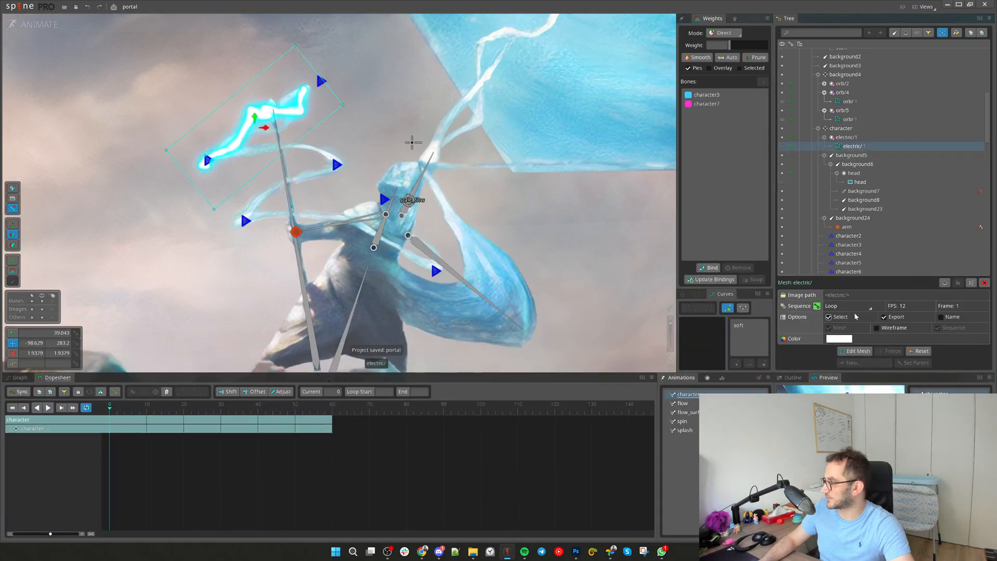
{"action": "left_click", "coordinate": [817, 306]}
{"action": "key", "text": "d"}
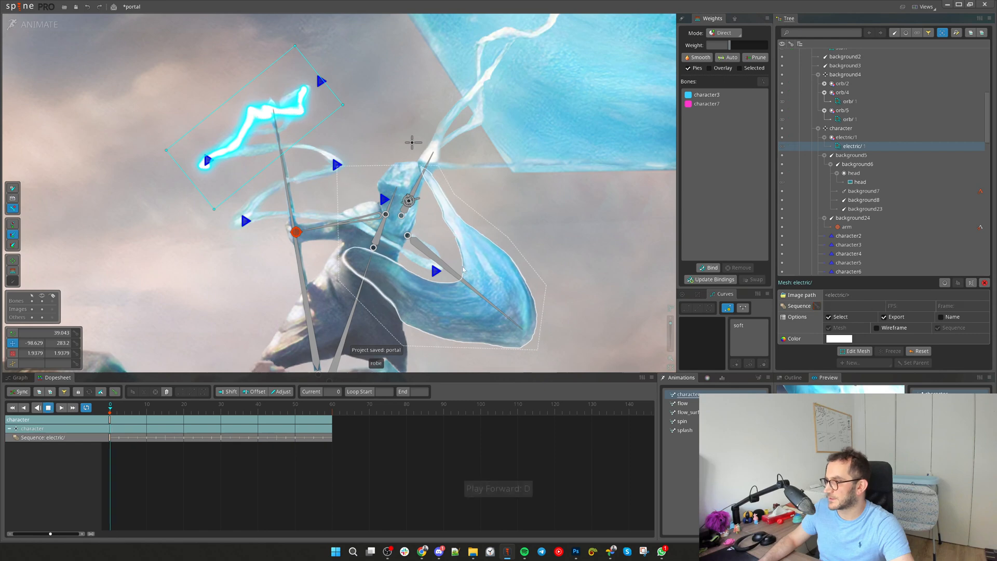
{"action": "key", "text": "d"}
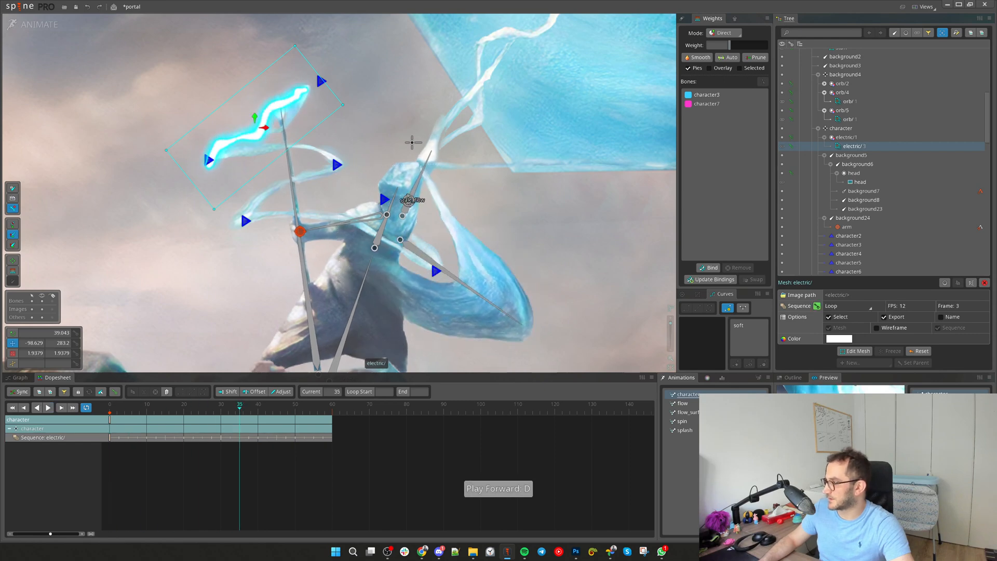
{"action": "left_click", "coordinate": [110, 405]}
{"action": "left_click", "coordinate": [902, 306]}
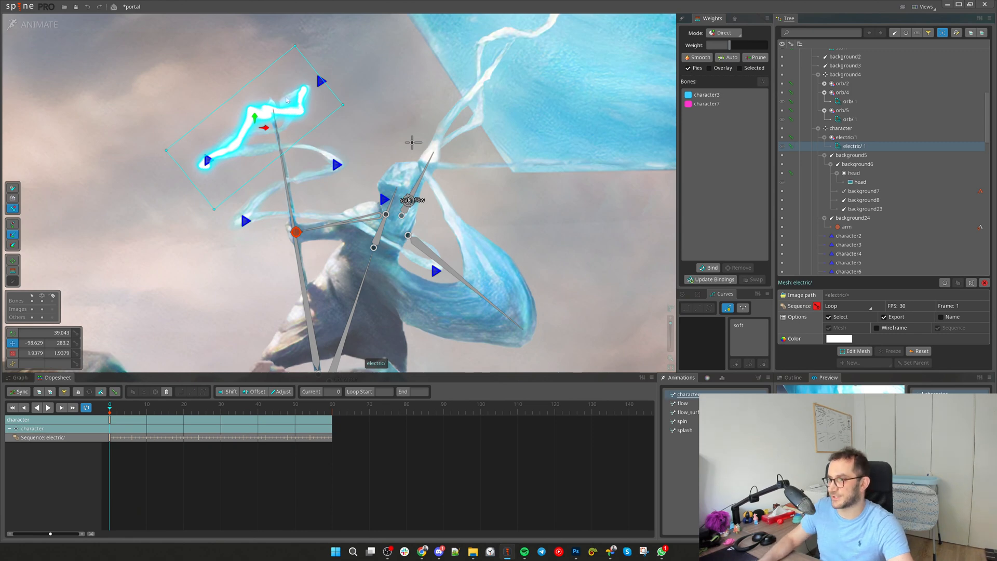
Set the electric sequence's speed to 15 FPS at frame 0 and play the animation to check the lightning
{"action": "key", "text": "d"}
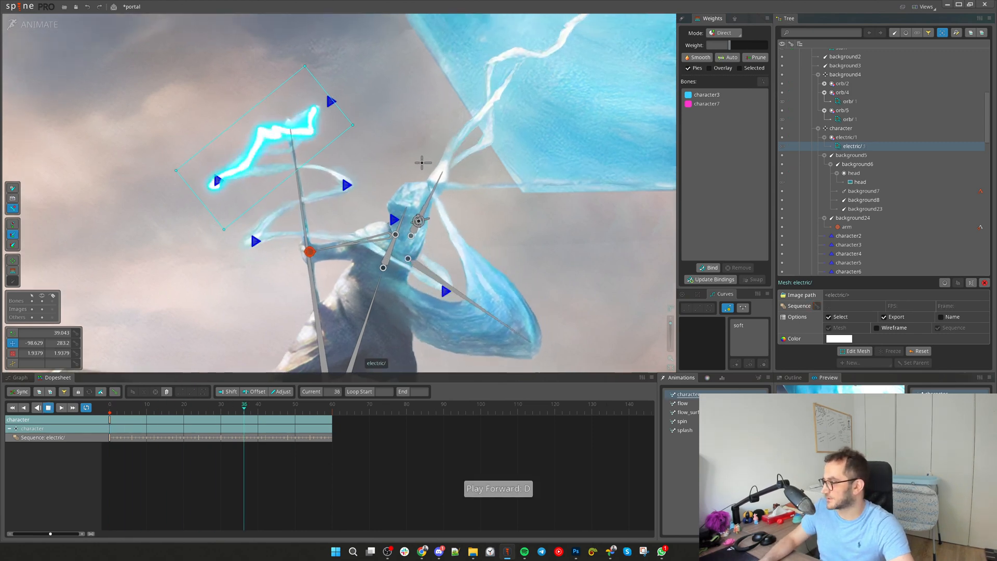
{"action": "key", "text": "d"}
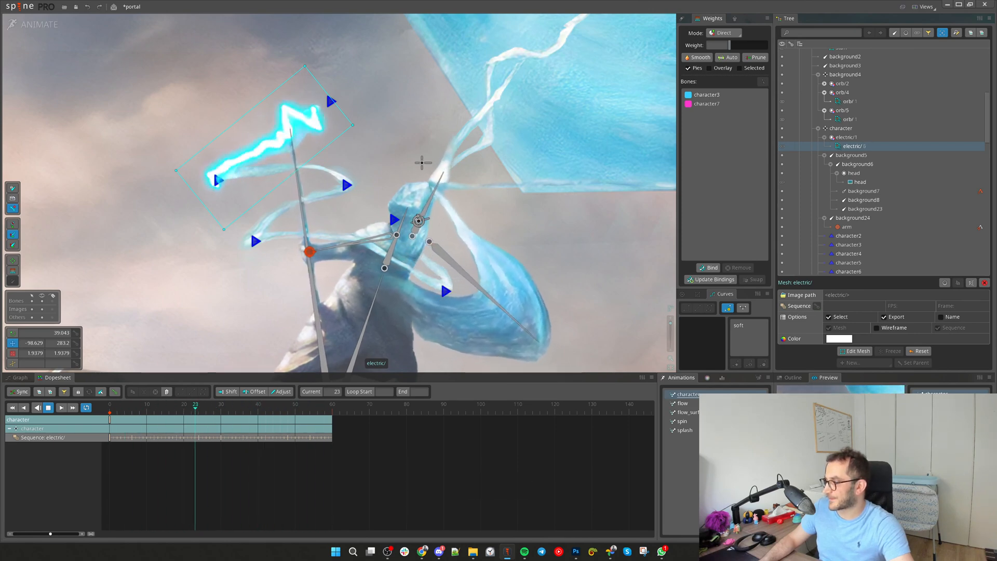
{"action": "left_click_drag", "start_coordinate": [410, 227], "coordinate": [350, 242]}
{"action": "left_click_drag", "start_coordinate": [325, 277], "coordinate": [354, 271]}
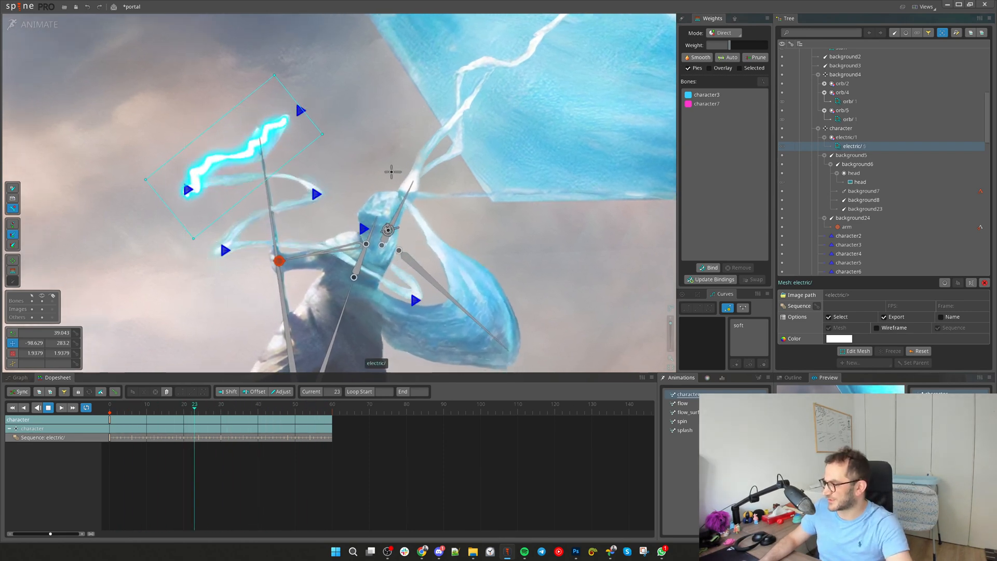
{"action": "key", "text": "d"}
{"action": "left_click", "coordinate": [110, 409]}
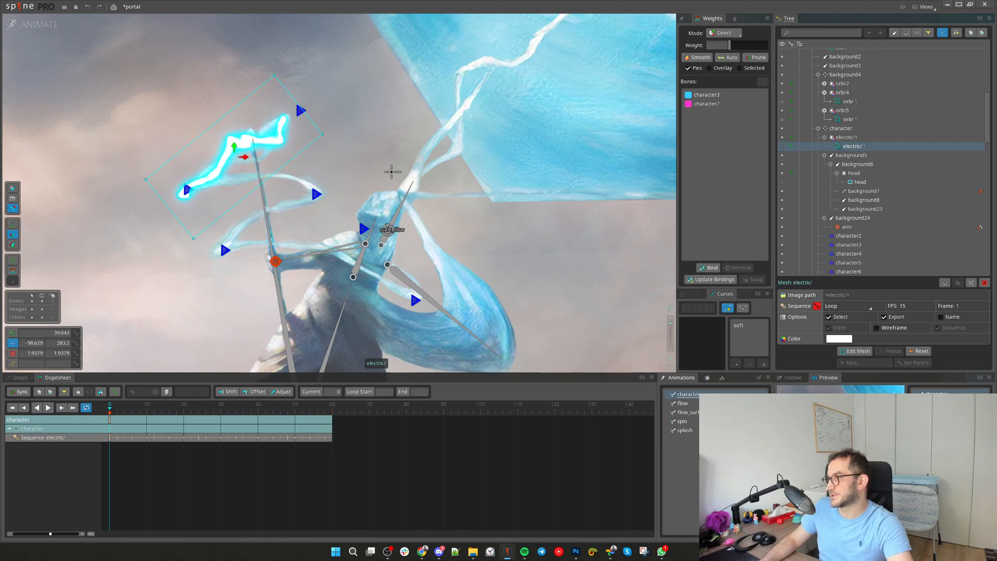
{"action": "key", "text": "d"}
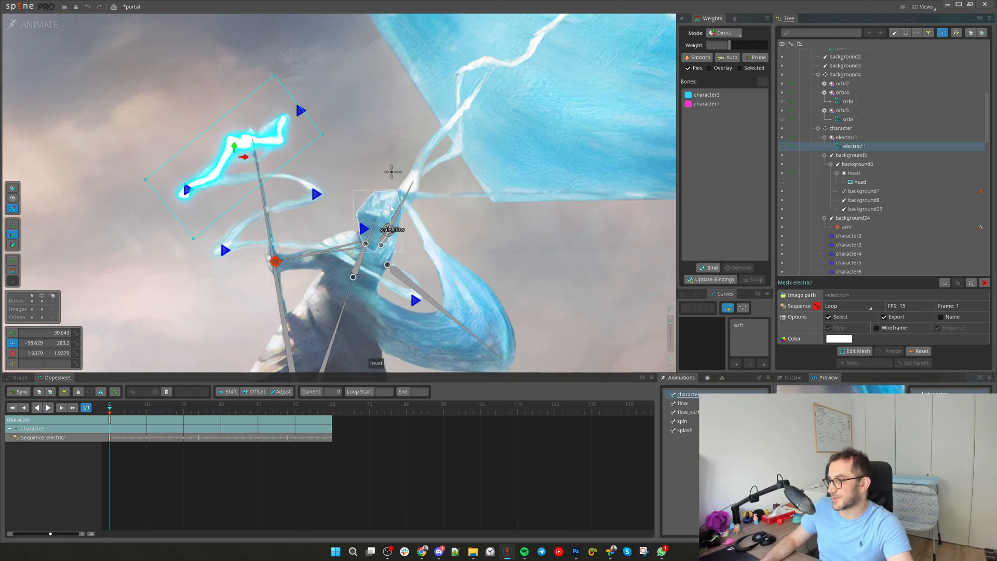
{"action": "key", "text": "d"}
In setup mode, duplicate the electric/1 slot together with its animation keys
{"action": "left_click", "coordinate": [33, 24]}
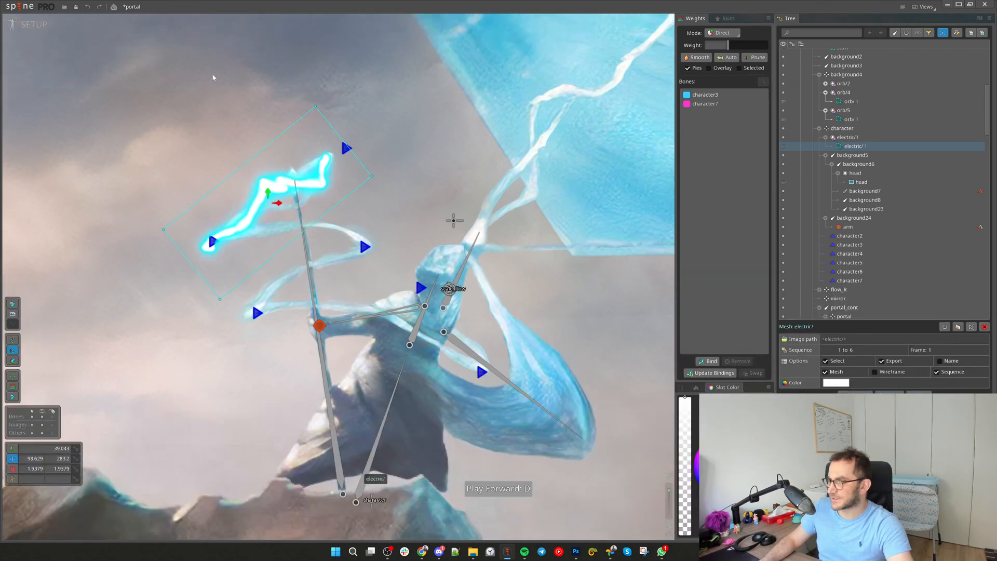
{"action": "left_click", "coordinate": [848, 137]}
{"action": "left_click", "coordinate": [958, 372]}
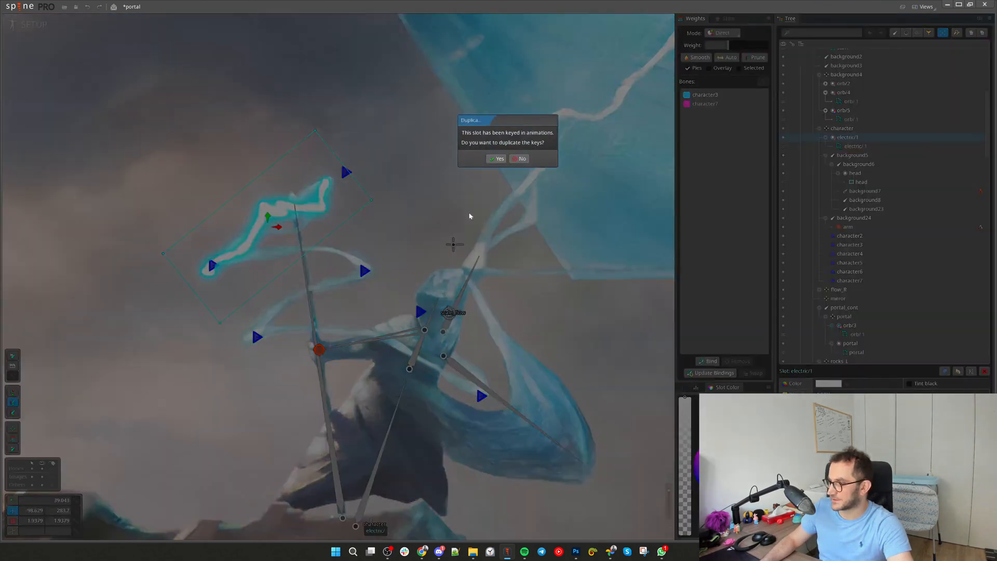
{"action": "left_click", "coordinate": [494, 159]}
Move and rotate the electric/2 lightning below the first bolt and mirror it with a negative X scale
{"action": "key", "text": "v"}
{"action": "key", "text": "c"}
{"action": "left_click_drag", "start_coordinate": [321, 128], "coordinate": [385, 214]}
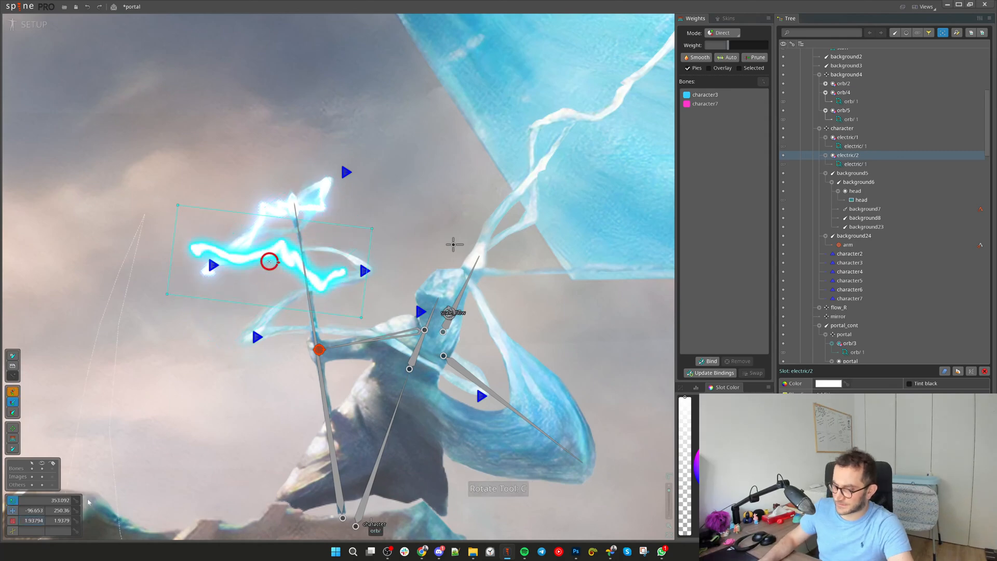
{"action": "type", "text": "-"}
{"action": "key", "text": "Return"}
{"action": "left_click_drag", "start_coordinate": [387, 124], "coordinate": [396, 120]}
{"action": "key", "text": "c"}
{"action": "left_click_drag", "start_coordinate": [397, 119], "coordinate": [405, 129]}
Undo the stray transforms and align the electric/2 lightning with the spark's second stretch, adjusting its end vertices
{"action": "key", "text": "ctrl+z"}
{"action": "key", "text": "ctrl+z"}
{"action": "key", "text": "ctrl+z"}
{"action": "key", "text": "ctrl+z"}
{"action": "key", "text": "ctrl+z"}
{"action": "key", "text": "ctrl+z"}
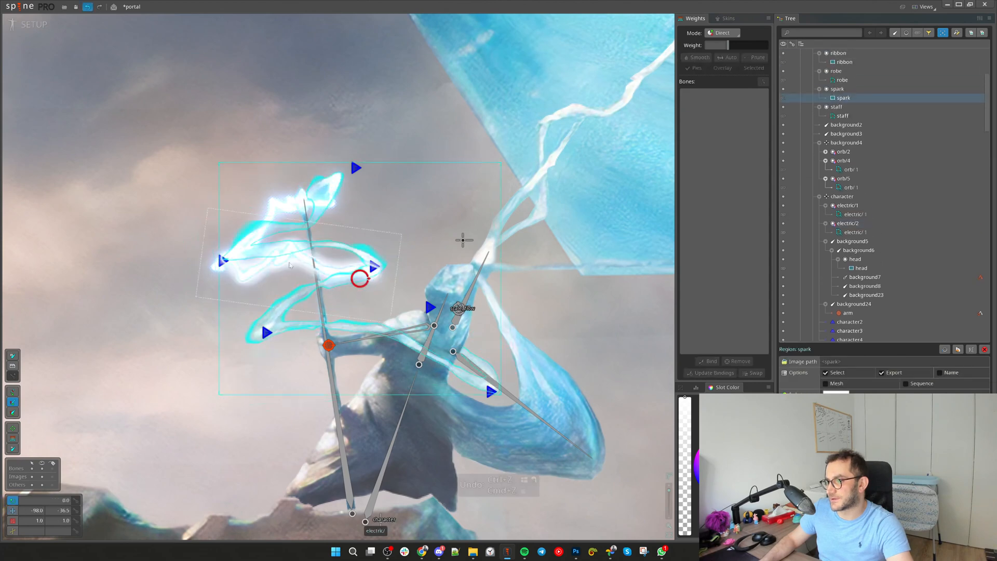
{"action": "left_click", "coordinate": [299, 263]}
{"action": "key", "text": "c"}
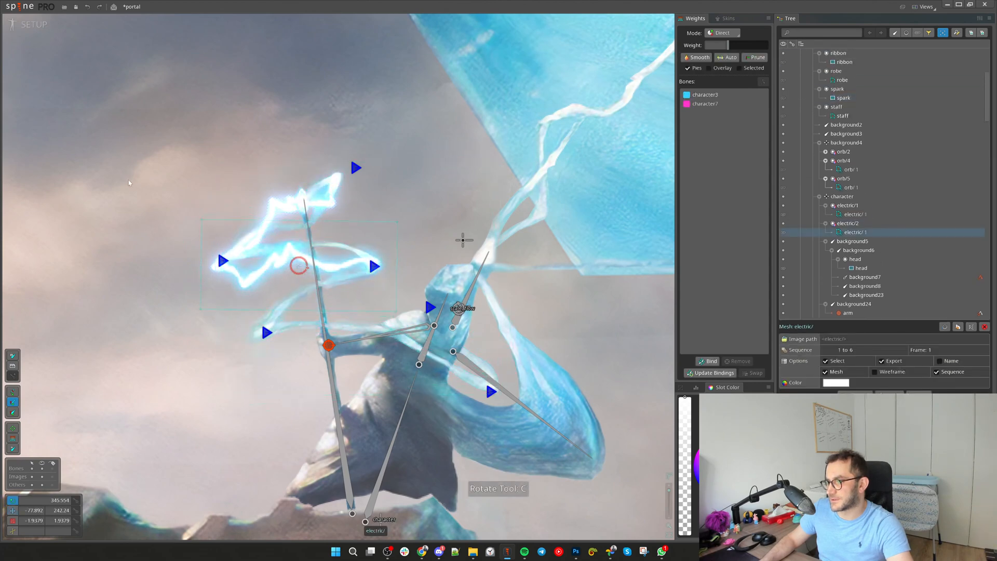
{"action": "key", "text": "v"}
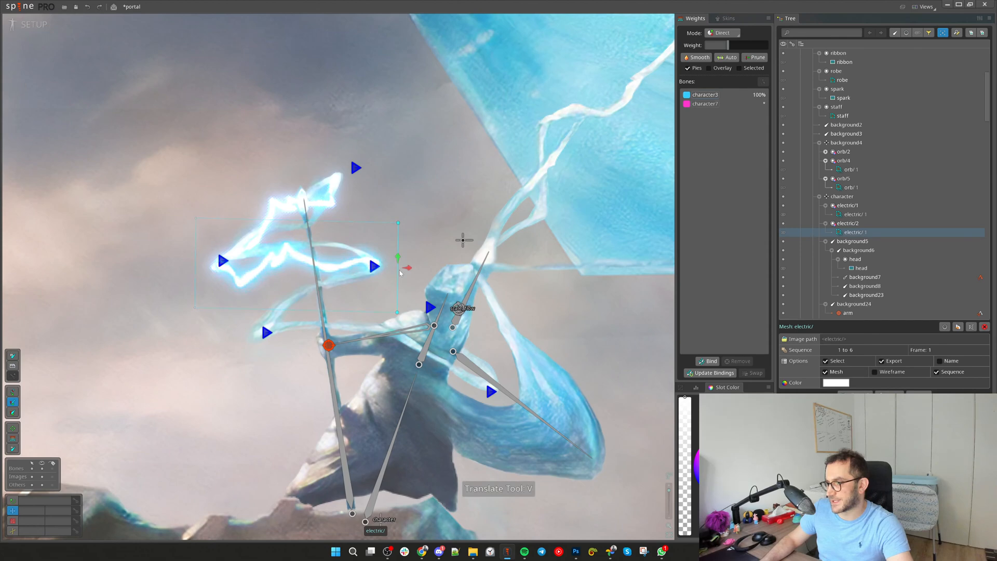
Set the electric/2 mesh's sequence frame to 3 and replace its bound bones with character2 and character3
{"action": "left_click", "coordinate": [929, 351]}
{"action": "scroll", "coordinate": [930, 351], "scroll_direction": "up", "scroll_amount": 2}
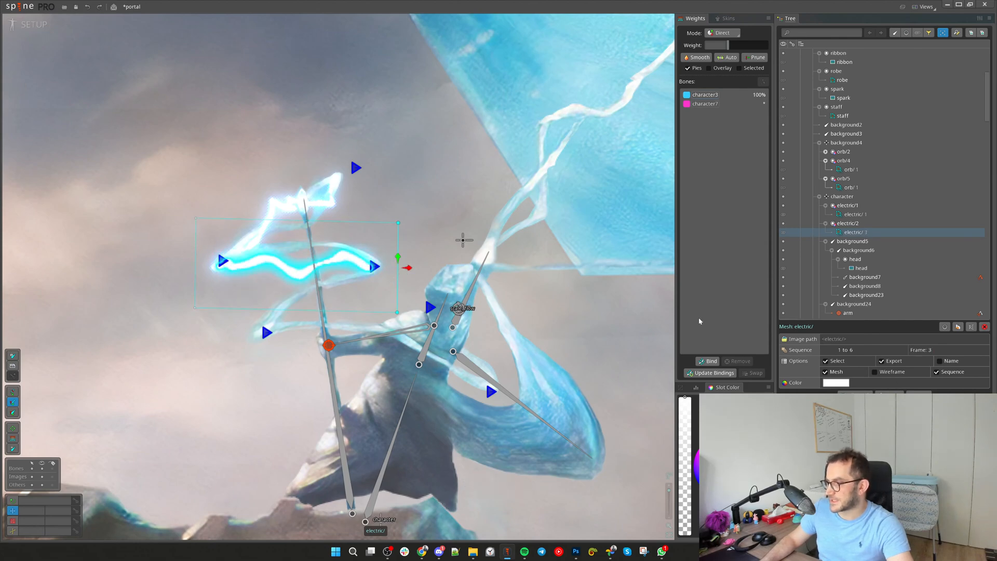
{"action": "left_click_drag", "start_coordinate": [708, 96], "coordinate": [709, 104]}
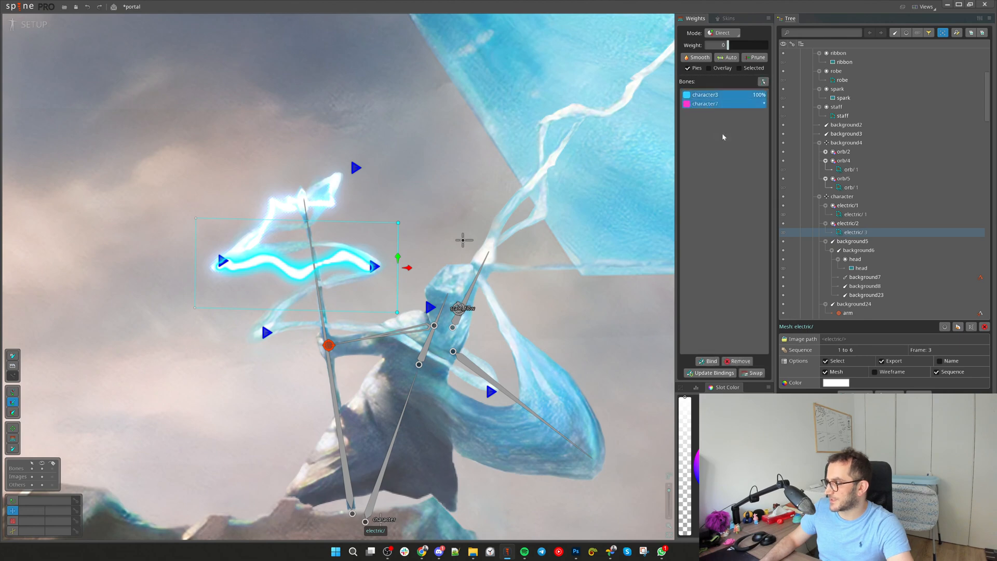
{"action": "left_click", "coordinate": [750, 362]}
{"action": "left_click", "coordinate": [707, 361]}
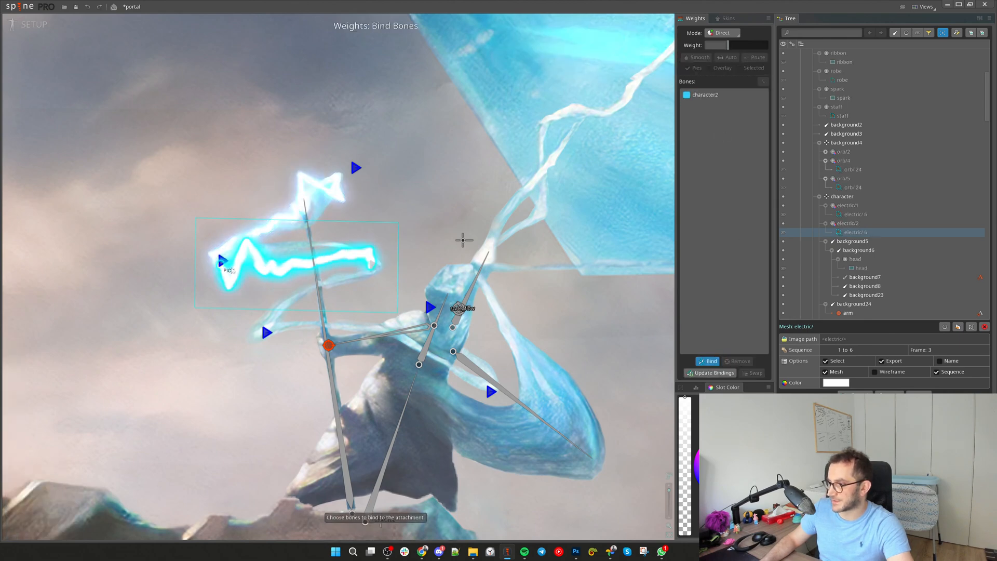
{"action": "left_click", "coordinate": [711, 364]}
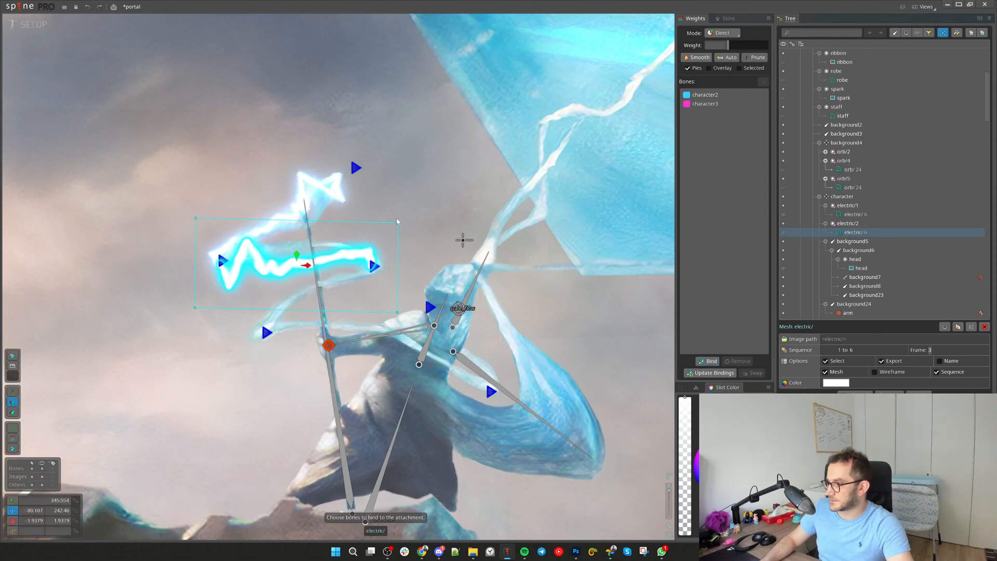
Try sequence frames 1 and 2 on the electric/2 mesh, restore frame 3, and save the project
{"action": "left_click_drag", "start_coordinate": [314, 107], "coordinate": [257, 145]}
{"action": "key", "text": "ctrl+z"}
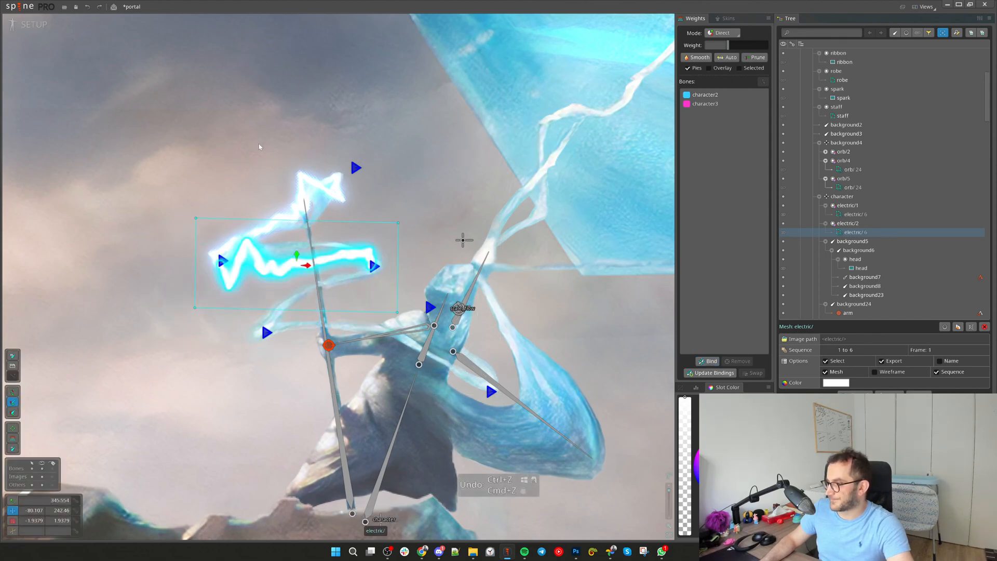
{"action": "left_click", "coordinate": [946, 352]}
{"action": "type", "text": "2"}
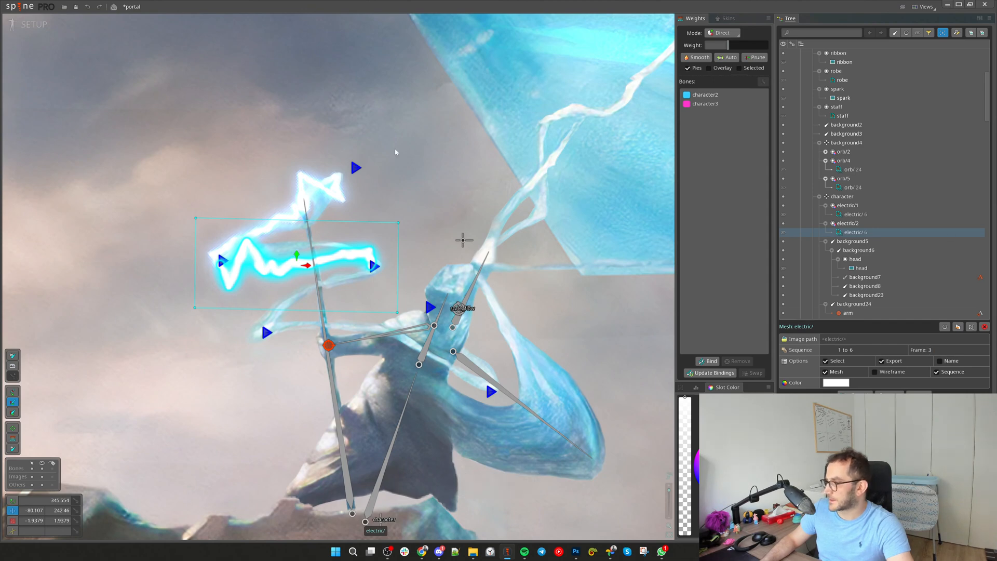
{"action": "key", "text": "Return"}
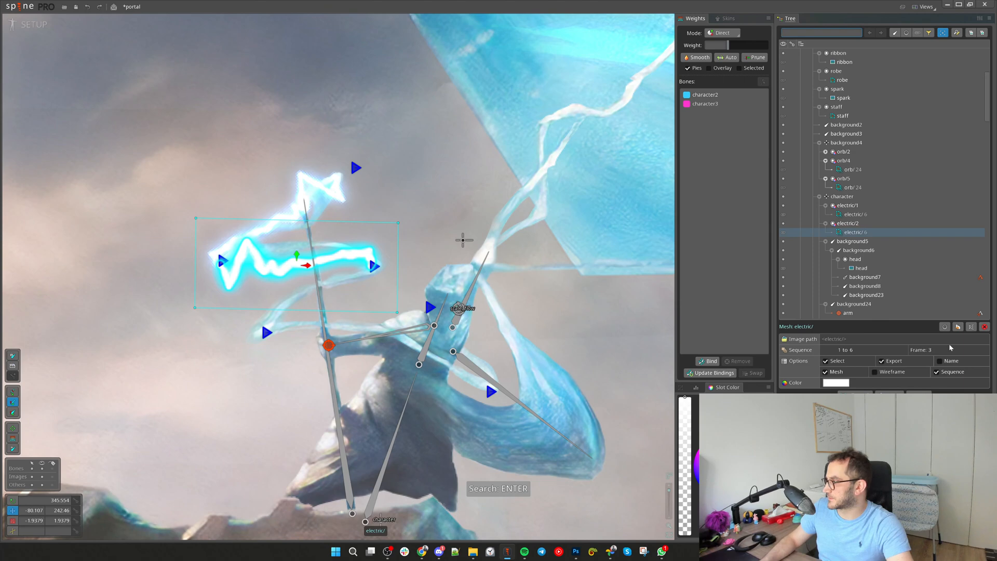
{"action": "left_click", "coordinate": [855, 242]}
{"action": "left_click", "coordinate": [854, 234]}
{"action": "left_click_drag", "start_coordinate": [200, 93], "coordinate": [132, 155]}
{"action": "key", "text": "ctrl+z"}
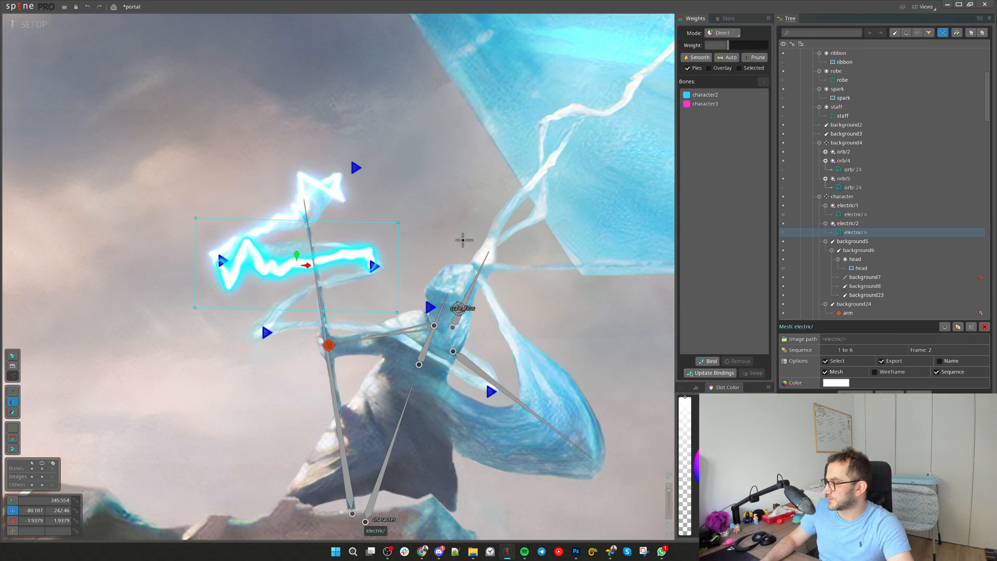
{"action": "key", "text": "ctrl+s"}
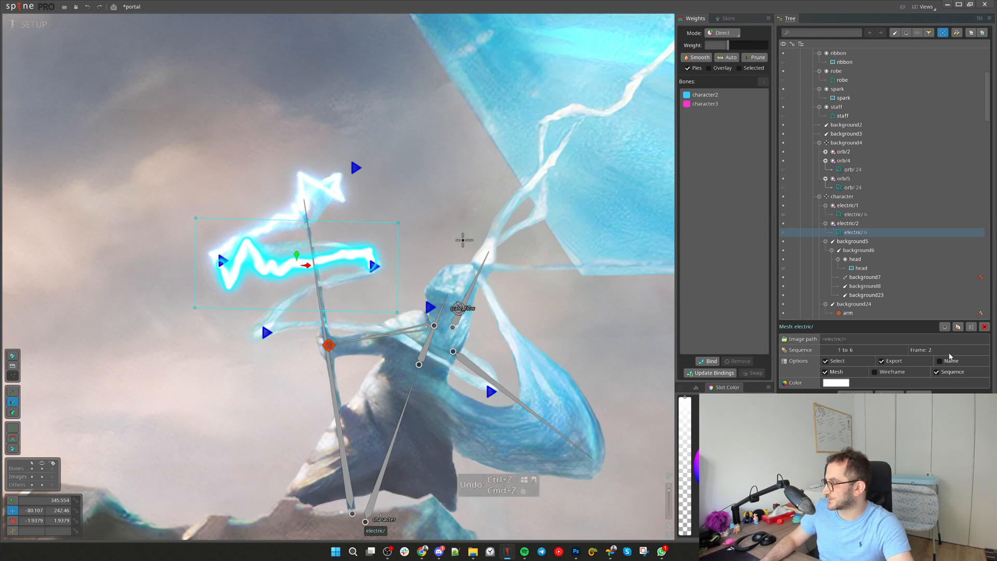
{"action": "key", "text": "space"}
{"action": "left_click_drag", "start_coordinate": [284, 116], "coordinate": [254, 99]}
{"action": "key", "text": "ctrl+s"}
Duplicate the electric/2 slot together with its animation keys
{"action": "left_click", "coordinate": [266, 243]}
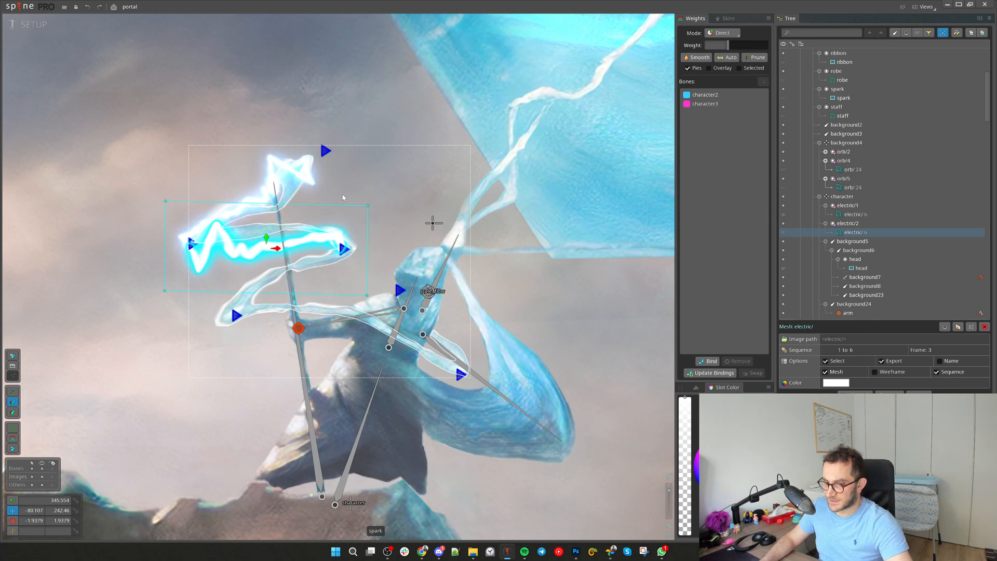
{"action": "left_click_drag", "start_coordinate": [394, 178], "coordinate": [436, 160]}
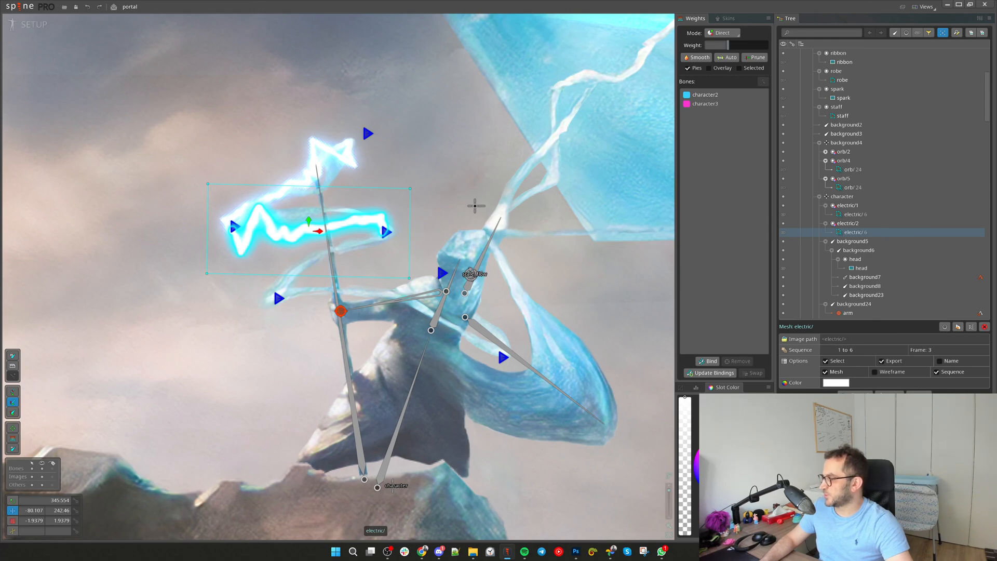
{"action": "left_click_drag", "start_coordinate": [415, 281], "coordinate": [380, 248]}
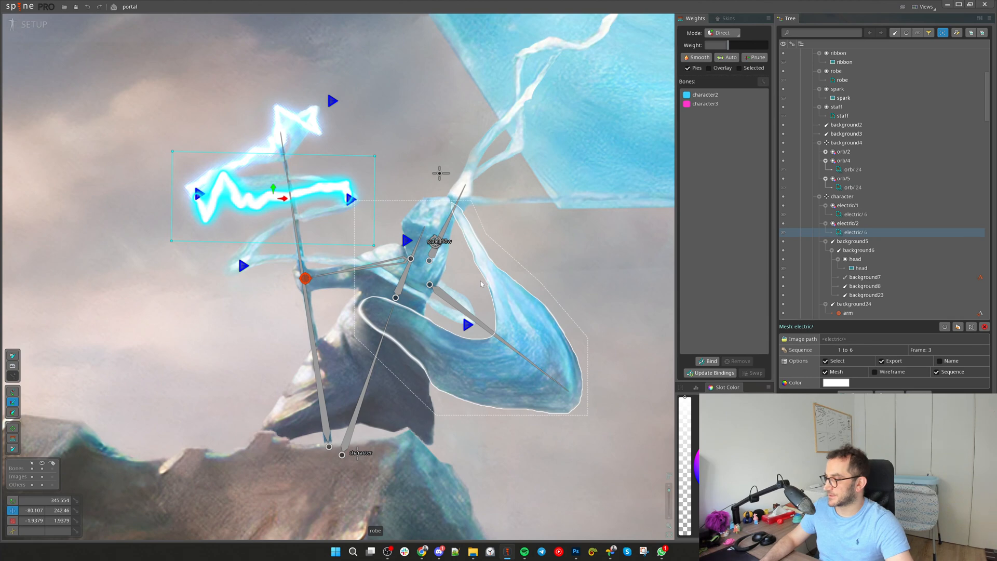
{"action": "left_click", "coordinate": [877, 223]}
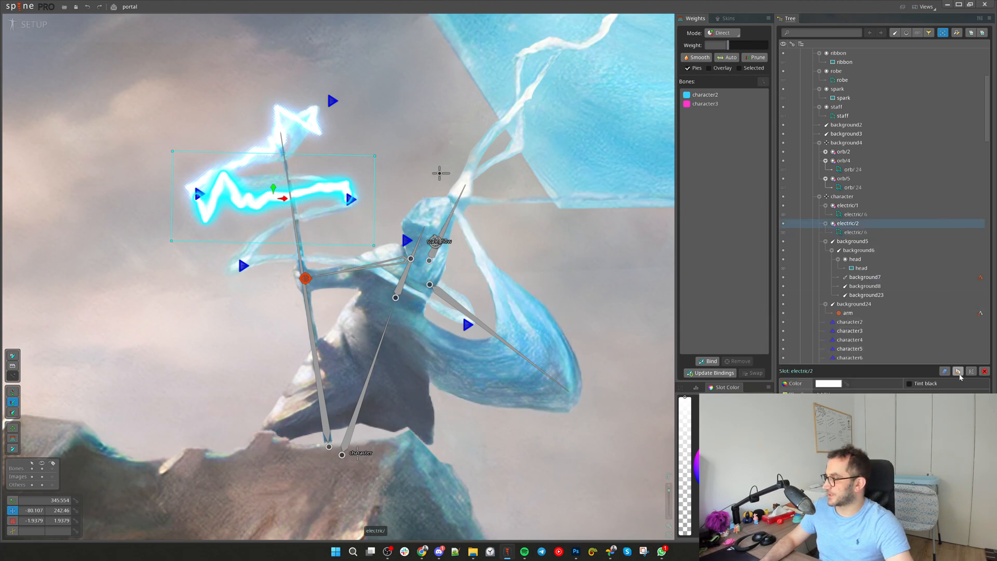
{"action": "left_click", "coordinate": [958, 370]}
{"action": "left_click", "coordinate": [503, 158]}
Move the electric/3 lightning down and rotate it to about 10° so it spans between bones character2 and character4
{"action": "left_click_drag", "start_coordinate": [256, 208], "coordinate": [264, 250]}
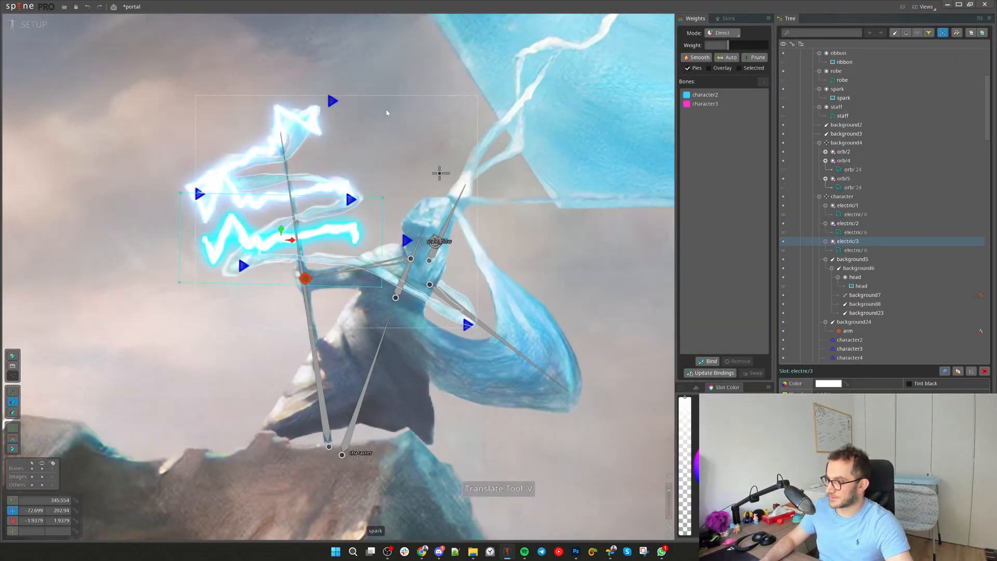
{"action": "left_click", "coordinate": [264, 250]}
{"action": "key", "text": "c"}
{"action": "left_click", "coordinate": [237, 254]}
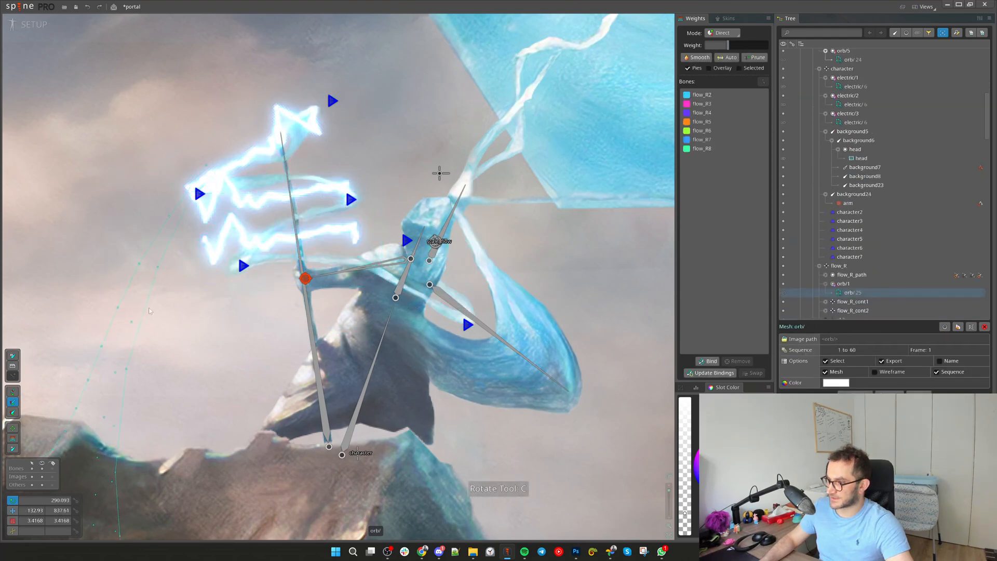
{"action": "mouse_move", "coordinate": [208, 263]}
{"action": "left_mouse_down"}
{"action": "mouse_move", "coordinate": [228, 289]}
{"action": "mouse_move", "coordinate": [183, 275]}
{"action": "mouse_move", "coordinate": [214, 267]}
{"action": "left_mouse_up"}
{"action": "key", "text": "v"}
{"action": "key", "text": "x"}
{"action": "key", "text": "ctrl+z"}
{"action": "key", "text": "v"}
{"action": "left_click_drag", "start_coordinate": [382, 197], "coordinate": [373, 186]}
Replace the electric/3 mesh's bound bones with character2 and character4
{"action": "left_click", "coordinate": [705, 104]}
{"action": "left_click", "coordinate": [703, 96], "text": "ctrl"}
{"action": "left_click", "coordinate": [736, 361]}
{"action": "left_click", "coordinate": [709, 361]}
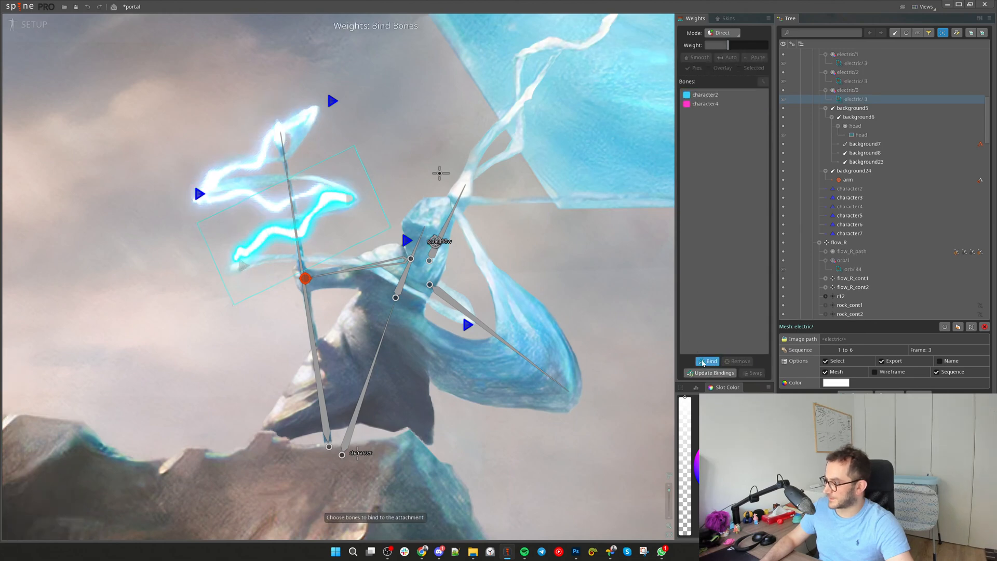
{"action": "left_click", "coordinate": [702, 362]}
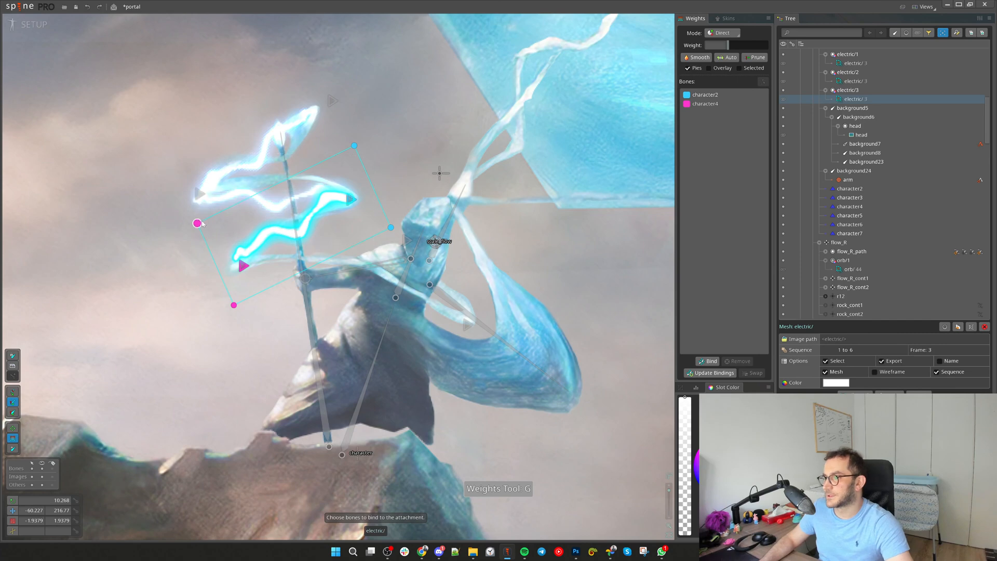
Move bone character4 to about X -113, Y 171 at the lower end of the electric/3 lightning
{"action": "left_click", "coordinate": [259, 272]}
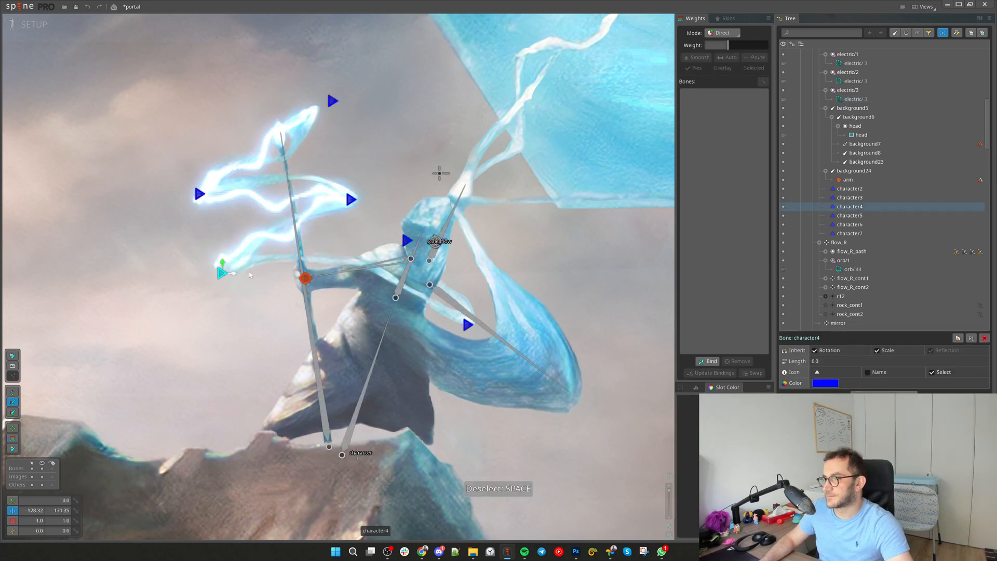
{"action": "left_click_drag", "start_coordinate": [259, 272], "coordinate": [242, 279]}
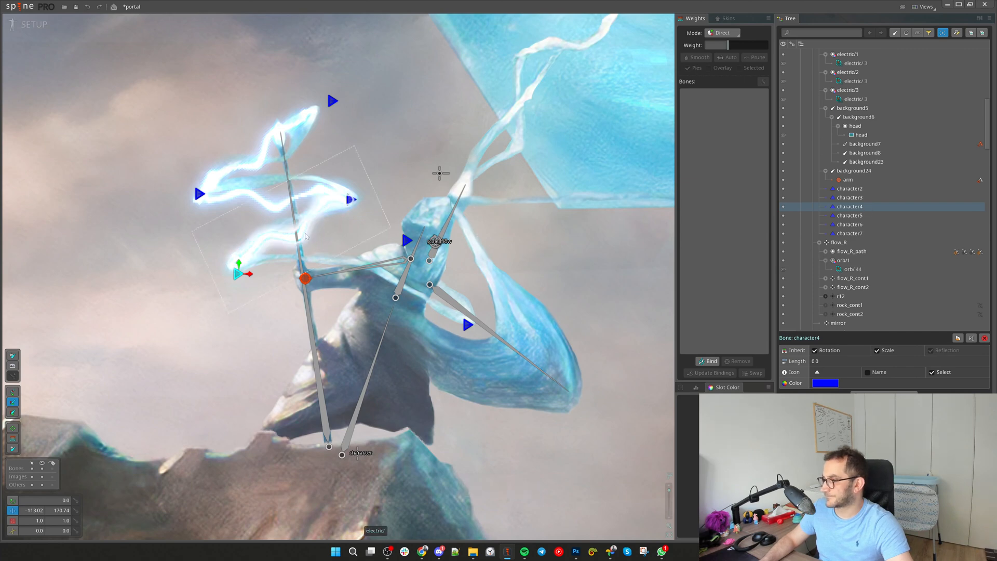
{"action": "left_click", "coordinate": [321, 220]}
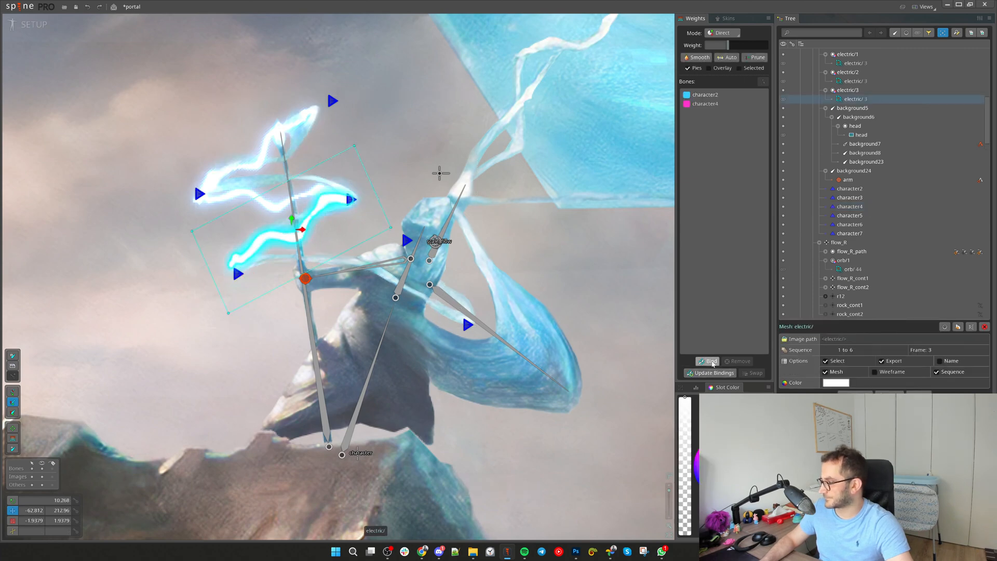
{"action": "left_click", "coordinate": [719, 366]}
{"action": "key", "text": "Escape"}
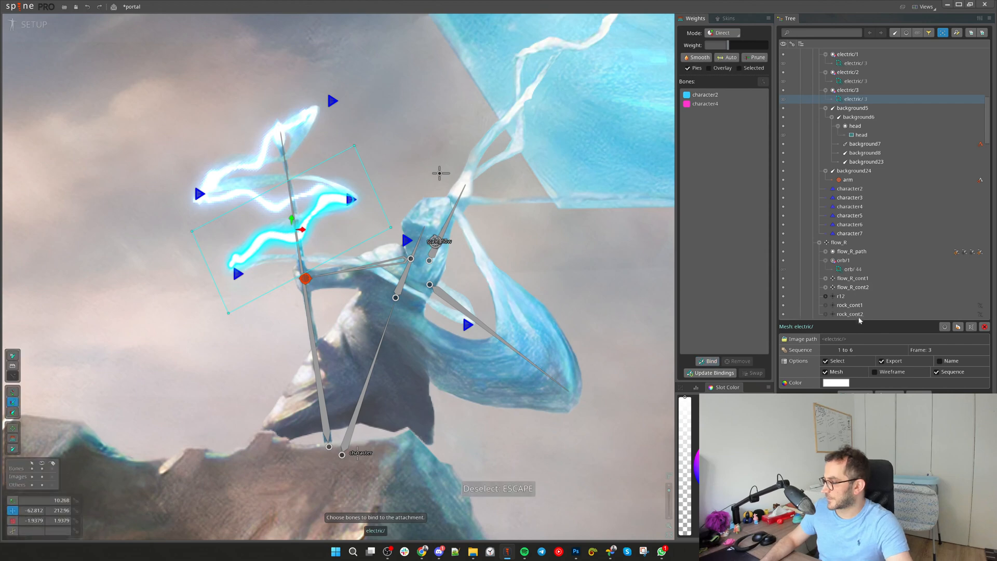
Duplicate the electric/3 slot together with its animation keys
{"action": "left_click", "coordinate": [856, 108]}
{"action": "left_click", "coordinate": [856, 91]}
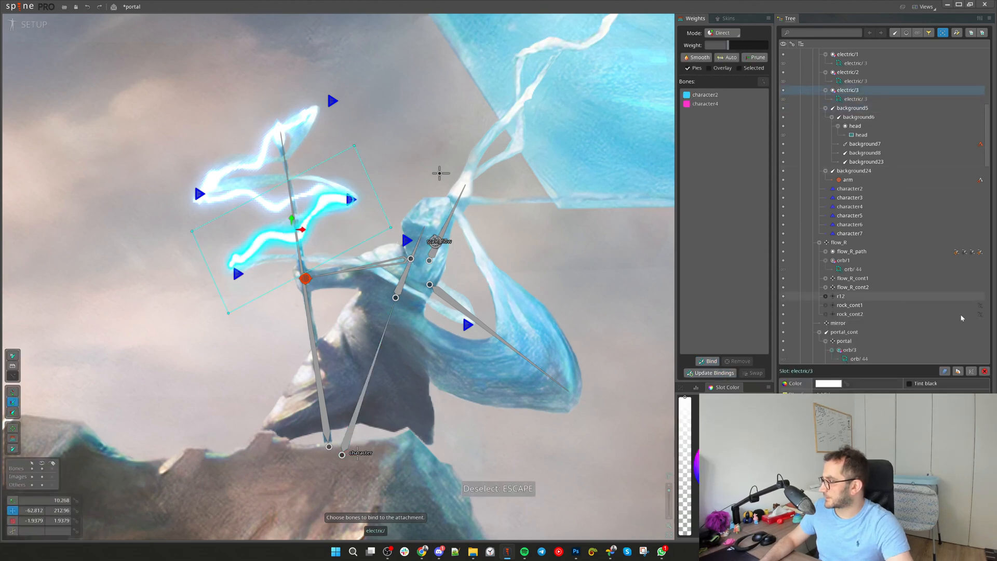
{"action": "left_click", "coordinate": [959, 371]}
{"action": "left_click", "coordinate": [511, 158]}
Move, rotate and stretch the lowest lightning so it spans from bone character4 to the control bone over the robe
{"action": "key", "text": "v"}
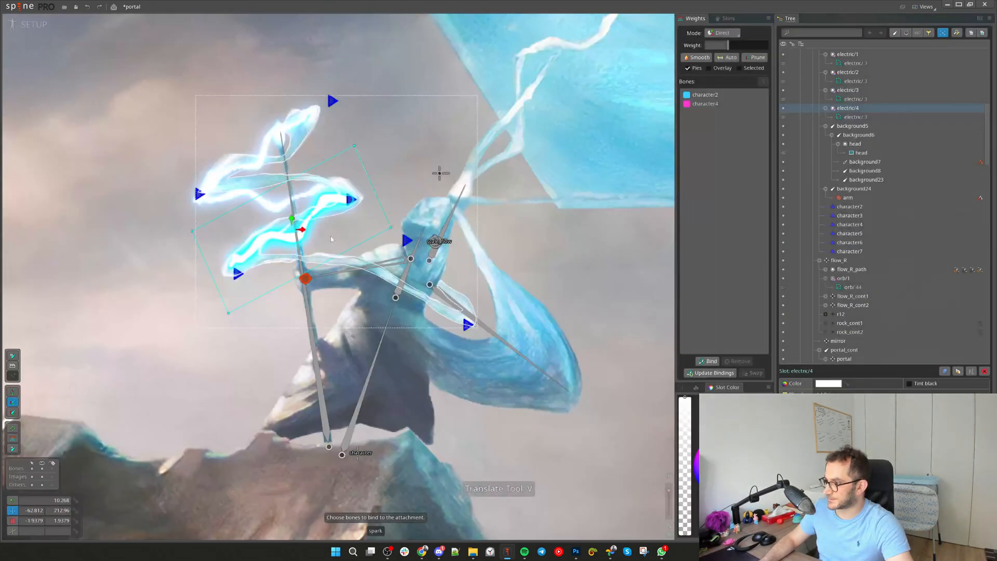
{"action": "left_click_drag", "start_coordinate": [331, 235], "coordinate": [408, 306]}
{"action": "key", "text": "x"}
{"action": "left_click_drag", "start_coordinate": [337, 302], "coordinate": [205, 272]}
{"action": "key", "text": "v"}
{"action": "left_click_drag", "start_coordinate": [459, 336], "coordinate": [530, 344]}
{"action": "key", "text": "ctrl+z"}
{"action": "left_click_drag", "start_coordinate": [457, 342], "coordinate": [505, 353]}
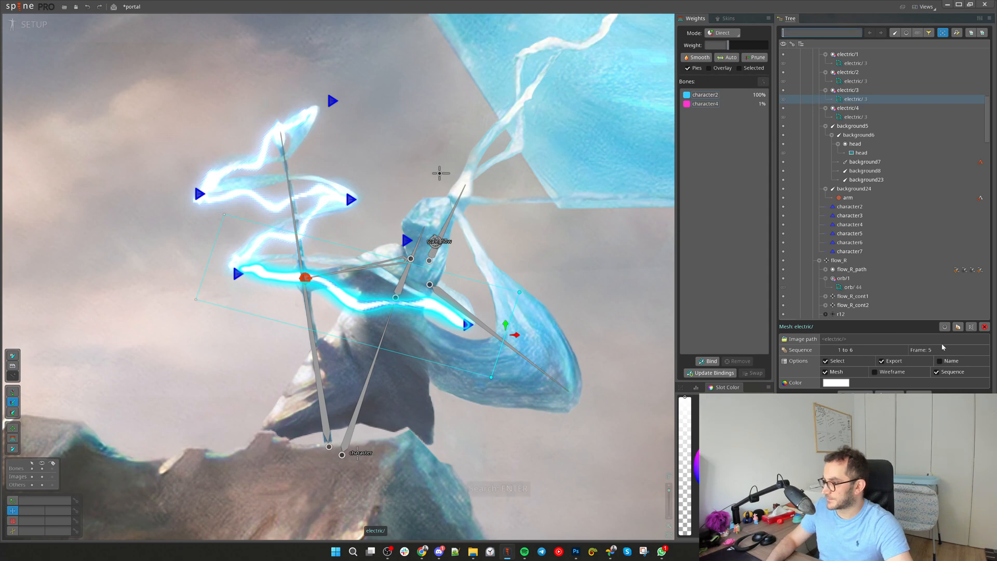
Replace the electric/3 mesh's bound bones with character5 and character4
{"action": "key", "text": "Return"}
{"action": "left_click", "coordinate": [716, 97]}
{"action": "left_click", "coordinate": [718, 104], "text": "ctrl"}
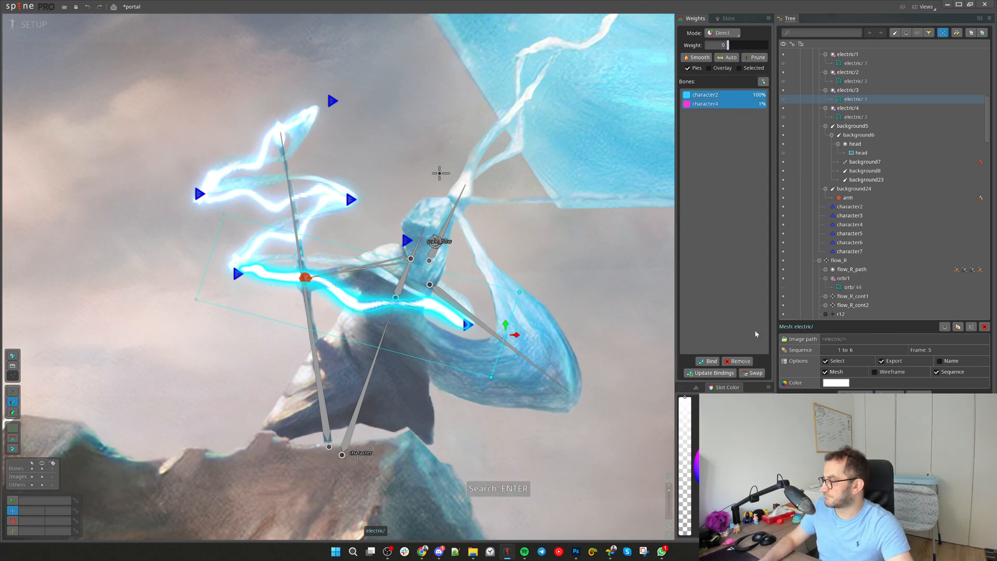
{"action": "left_click", "coordinate": [745, 362]}
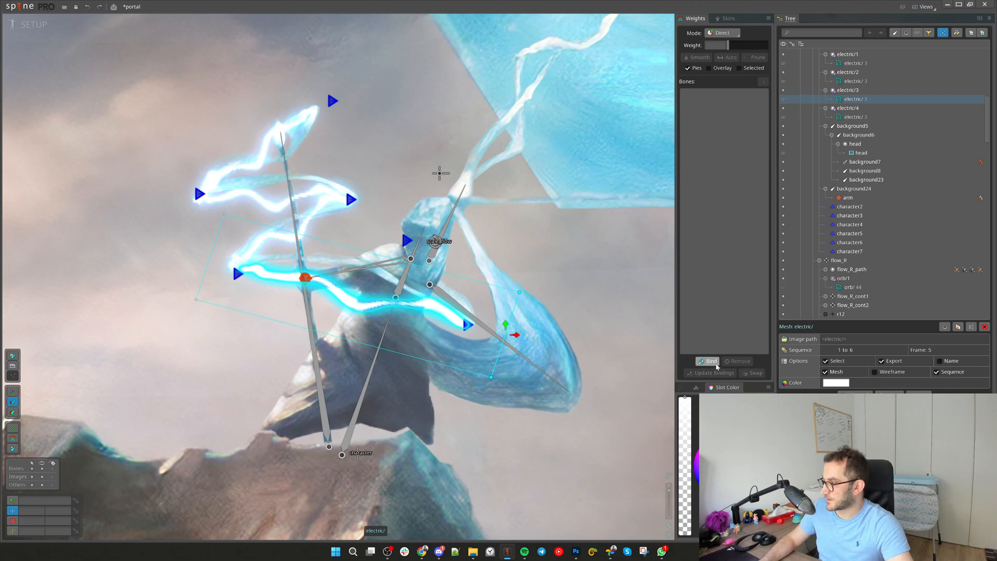
{"action": "left_click", "coordinate": [717, 362]}
{"action": "left_click", "coordinate": [304, 292]}
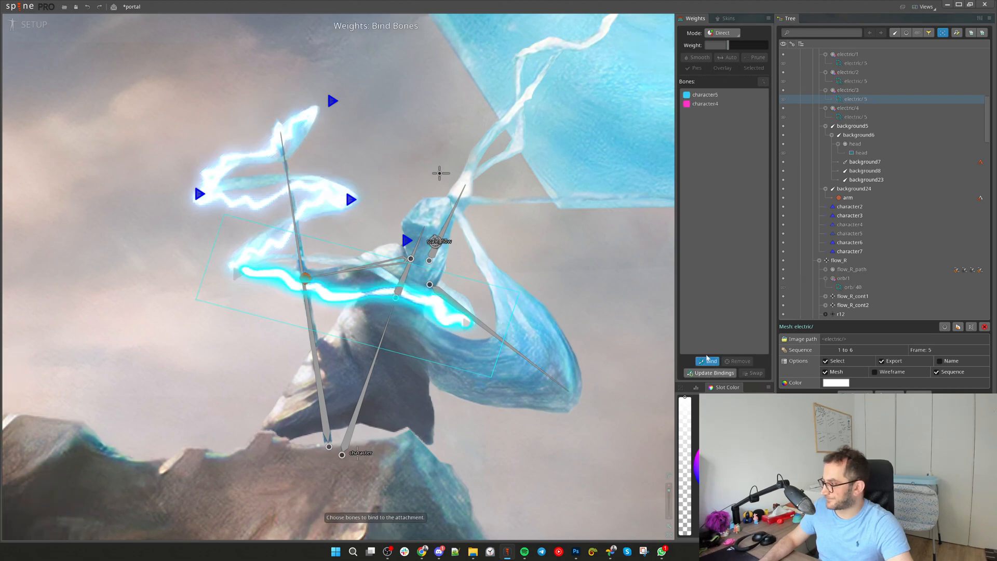
{"action": "left_click", "coordinate": [707, 361]}
{"action": "key", "text": "g"}
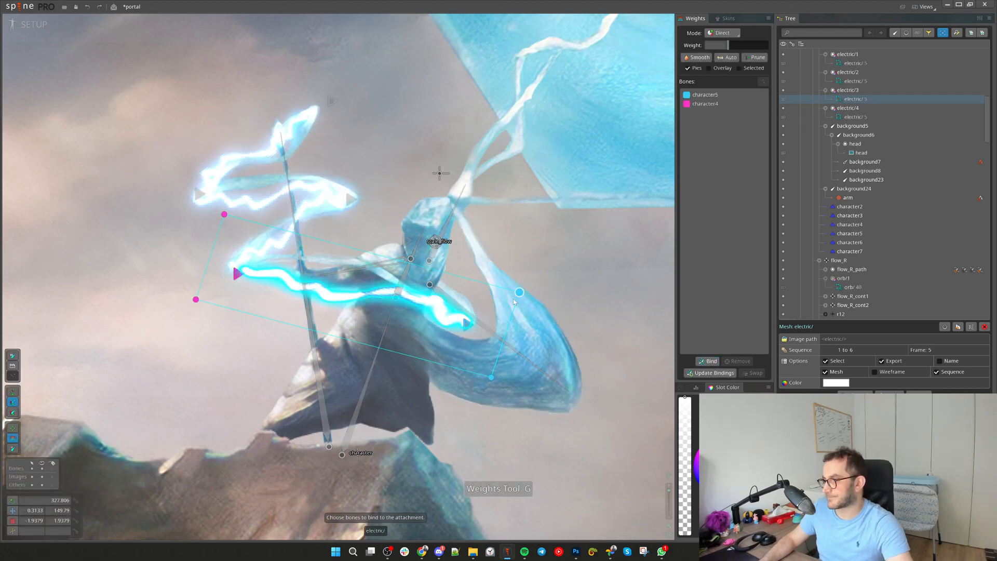
Test the binding by moving bone character4, undo the move, and save the project
{"action": "key", "text": "space"}
{"action": "left_click", "coordinate": [243, 252]}
{"action": "left_click_drag", "start_coordinate": [244, 253], "coordinate": [284, 254]}
{"action": "key", "text": "ctrl+z"}
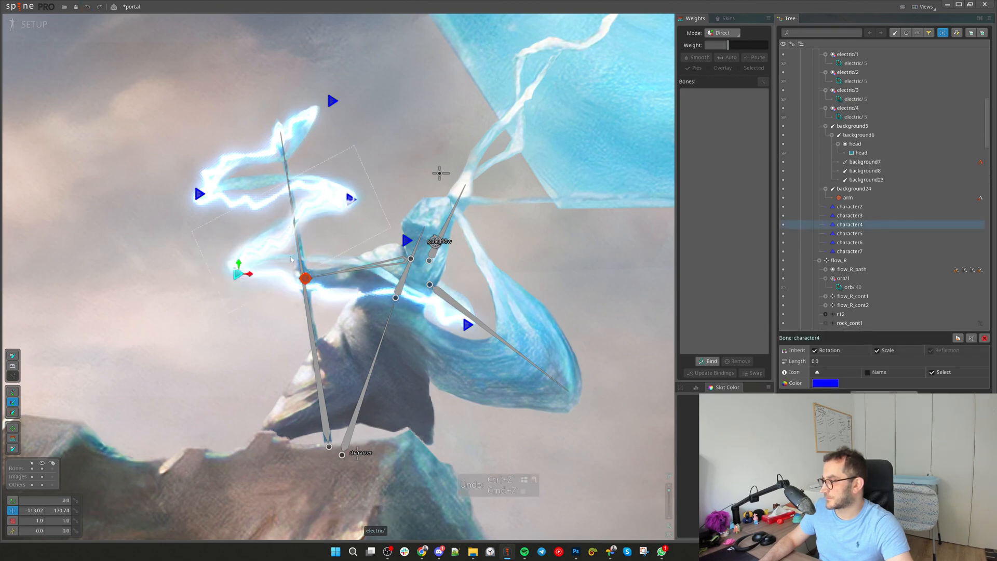
{"action": "key", "text": "ctrl+s"}
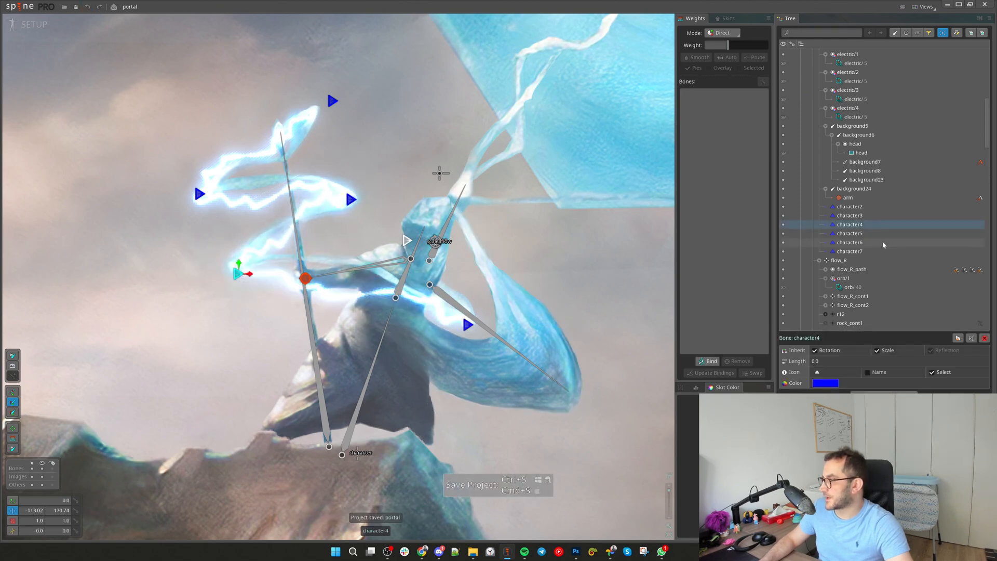
Duplicate the electric/3 slot and mirror the copy by setting its scale to X 1.9379, Y -1.9379
{"action": "left_click", "coordinate": [390, 297]}
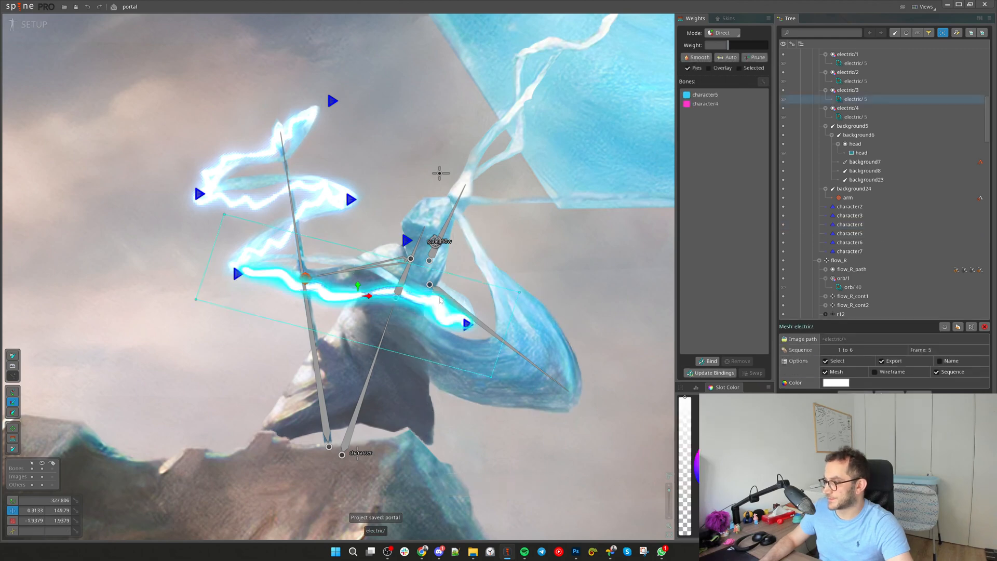
{"action": "left_click", "coordinate": [958, 371]}
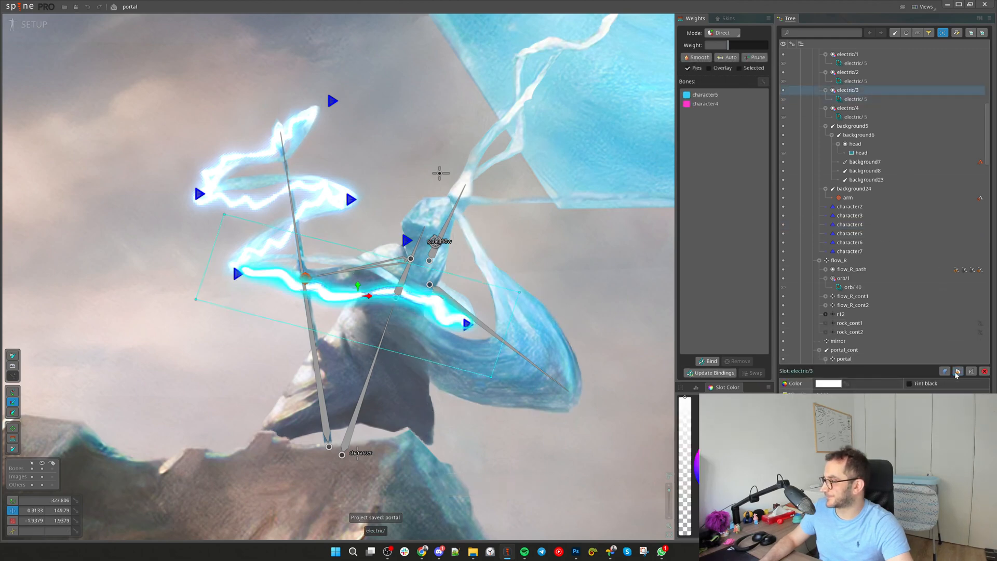
{"action": "left_click", "coordinate": [497, 160]}
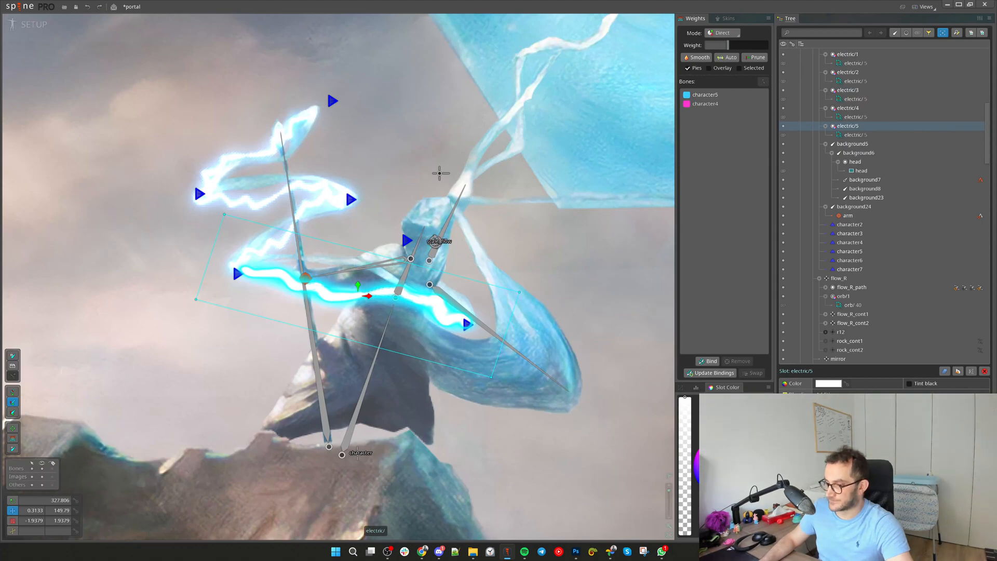
{"action": "key", "text": "Delete"}
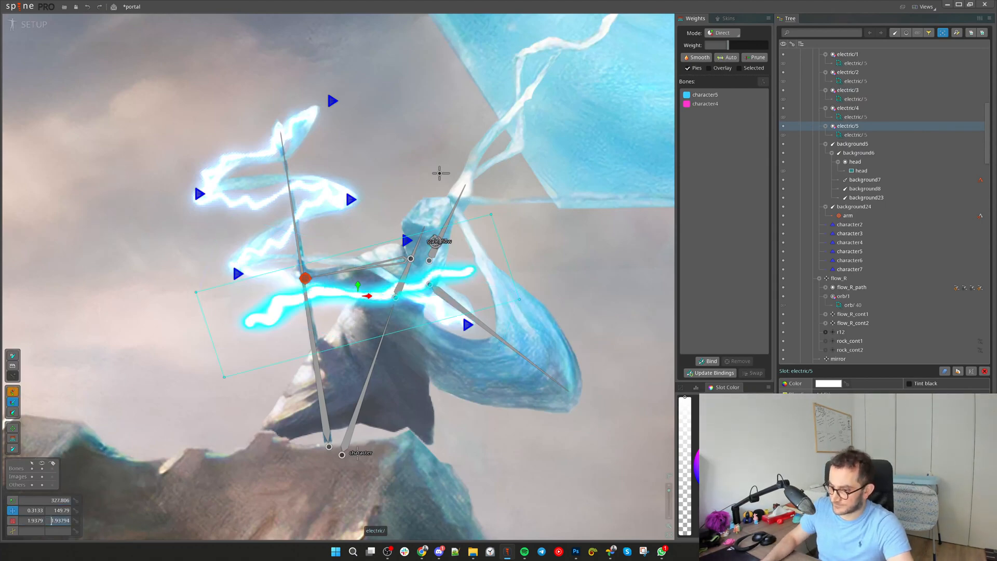
{"action": "type", "text": "-"}
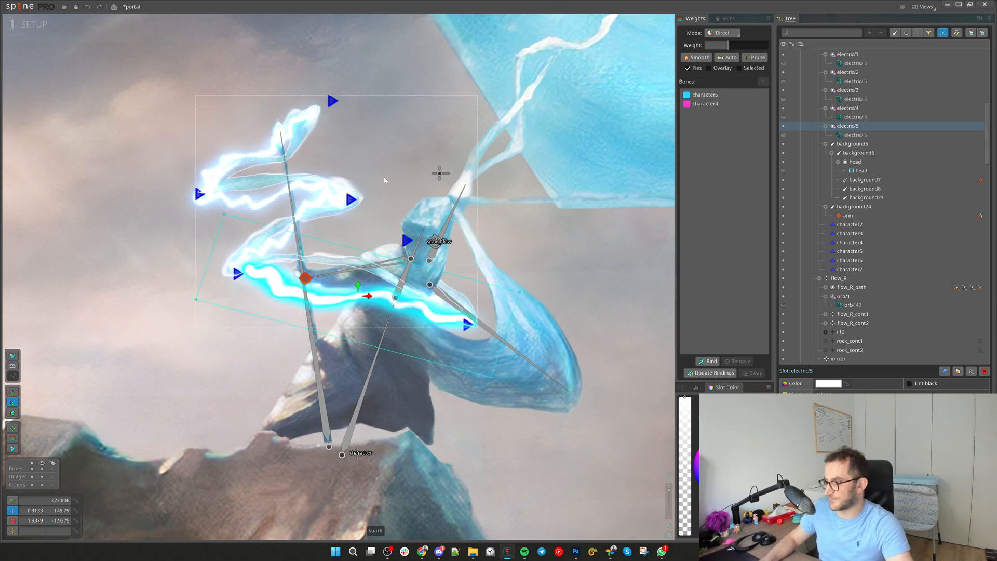
Mirror the electric/4 lightning with a Y scale of -1.9379 and rotate it to about 77° so it spans character2 and character4
{"action": "left_click", "coordinate": [305, 244]}
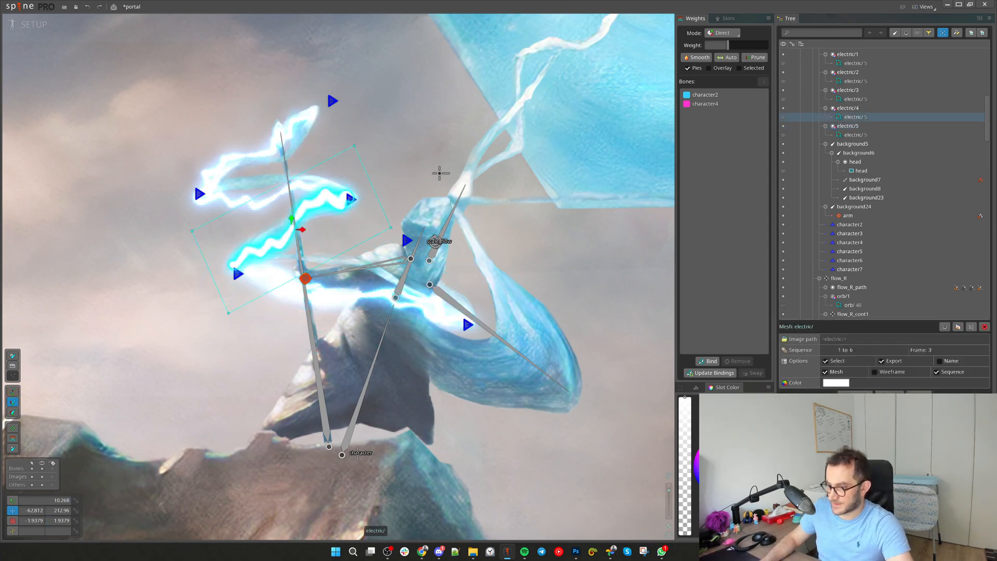
{"action": "type", "text": "-"}
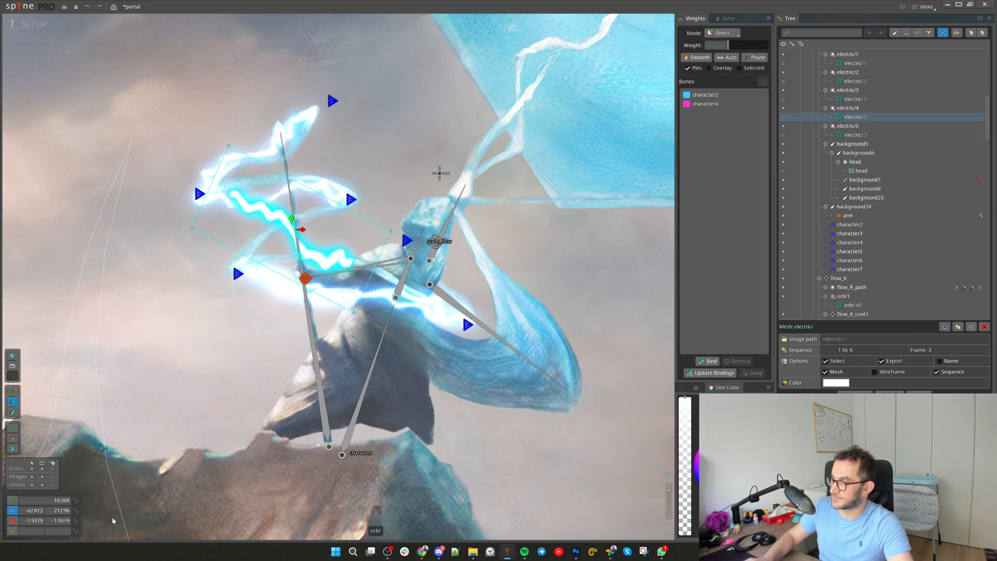
{"action": "type", "text": "c"}
{"action": "left_click_drag", "start_coordinate": [597, 321], "coordinate": [459, 26]}
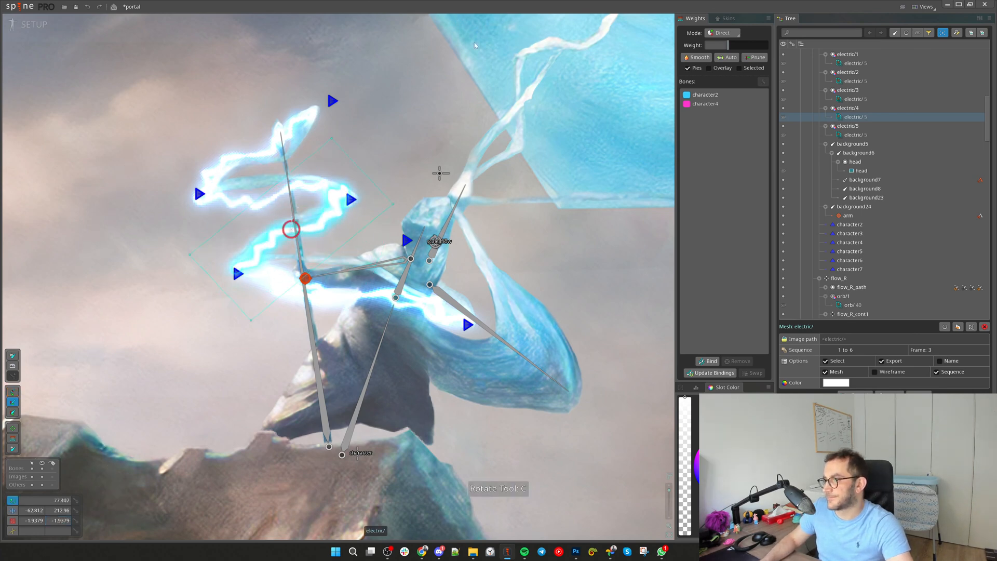
Inspect the bone weights of the electric/1 to electric/4 lightning meshes one after another
{"action": "key", "text": "g"}
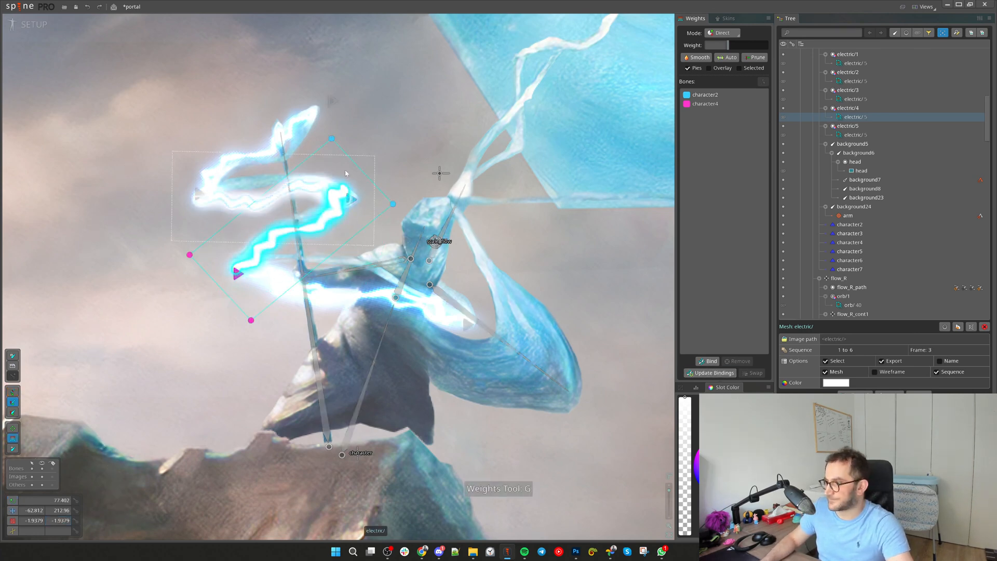
{"action": "left_click", "coordinate": [352, 295]}
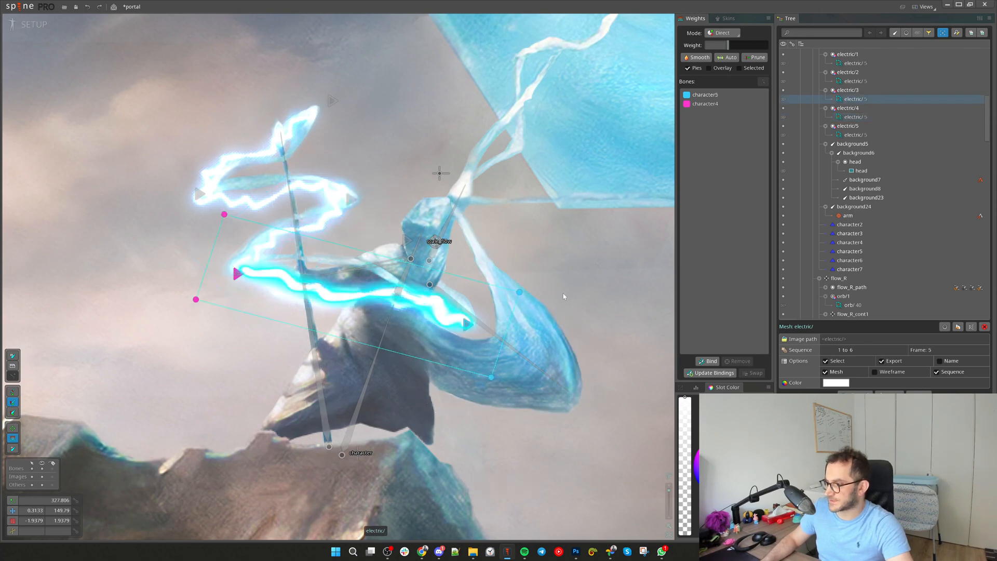
{"action": "left_click", "coordinate": [327, 193]}
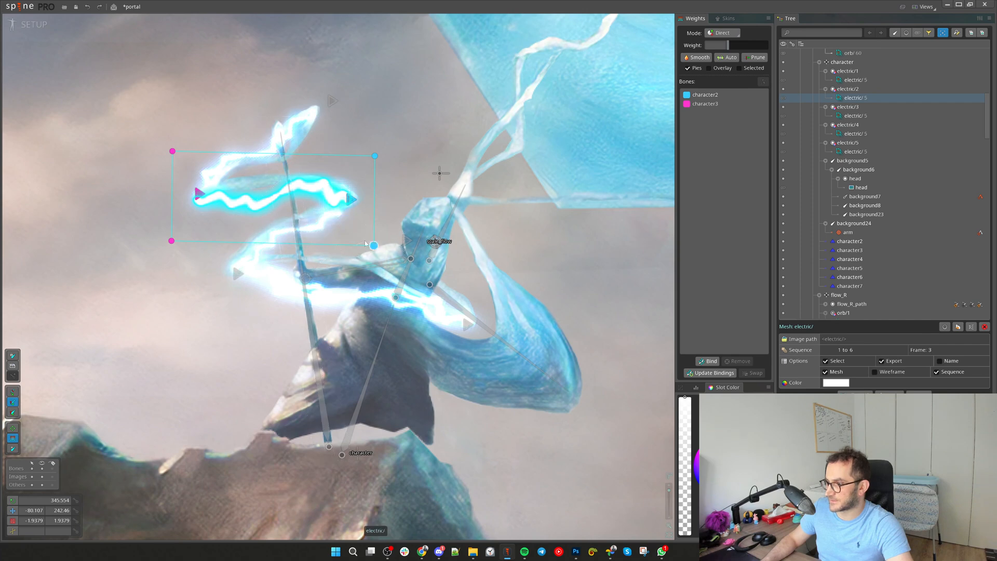
{"action": "left_click", "coordinate": [270, 142]}
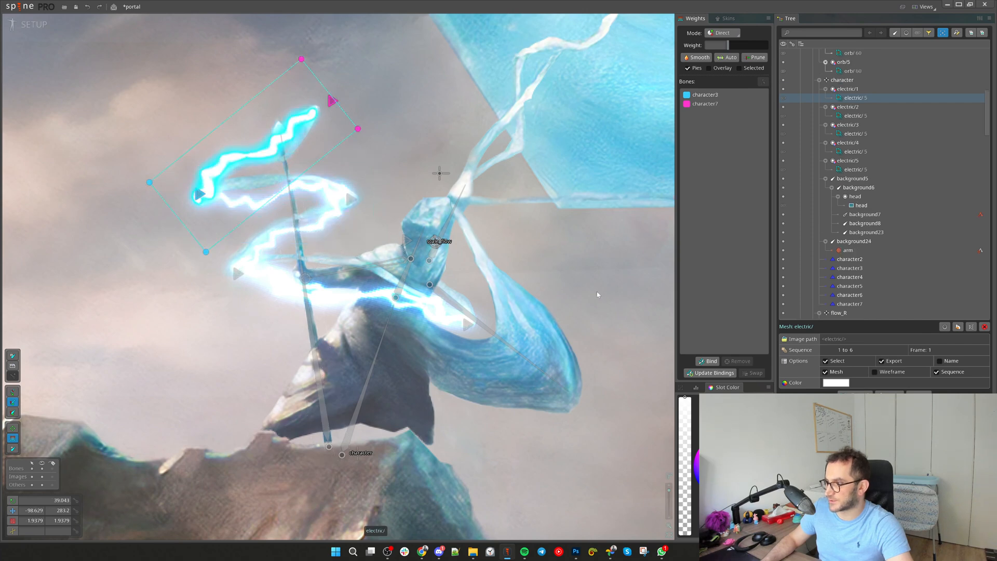
Try moving bone character5 over the robe and undo the move
{"action": "left_click_drag", "start_coordinate": [598, 297], "coordinate": [543, 250]}
{"action": "key", "text": "space"}
{"action": "left_click_drag", "start_coordinate": [409, 279], "coordinate": [431, 288]}
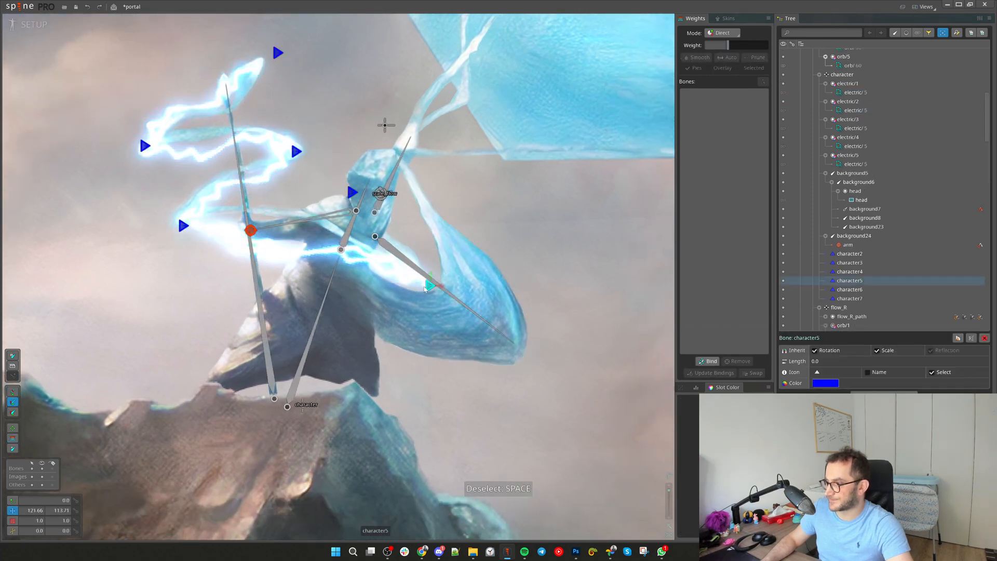
{"action": "key", "text": "ctrl+z"}
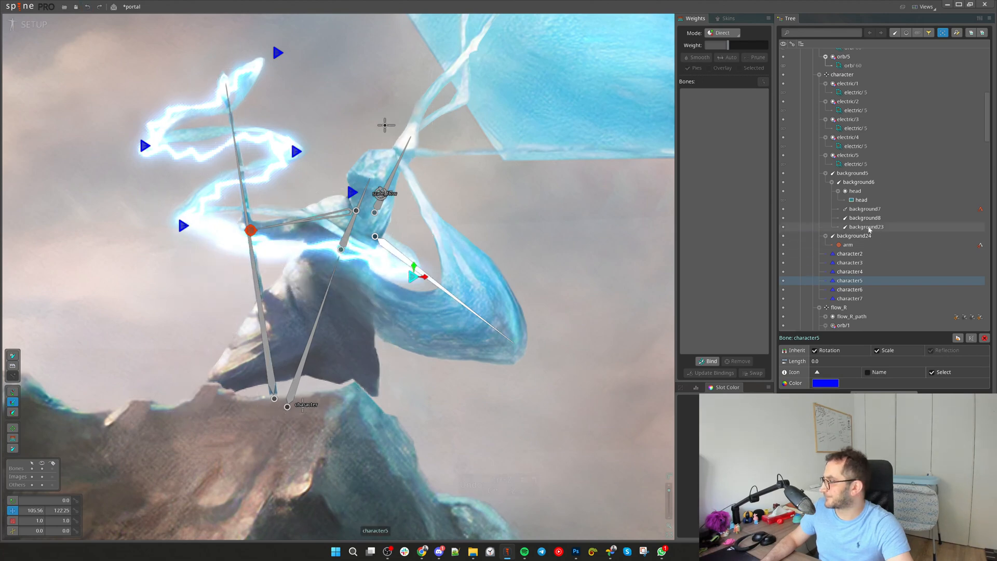
Move, rotate and stretch the electric/5 lightning to about 83° at X 71, Y 178, between bone character5 and the head
{"action": "left_click", "coordinate": [873, 128]}
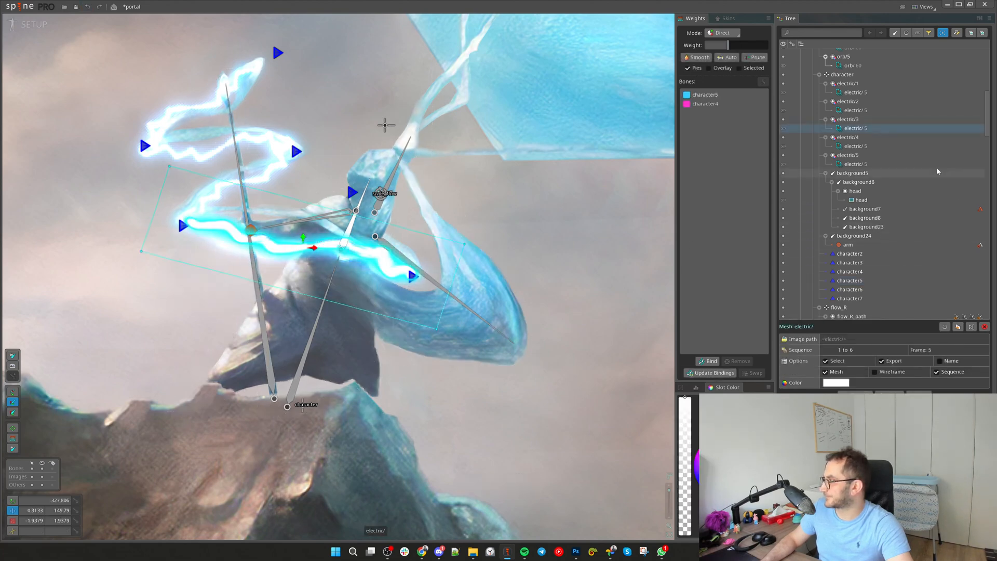
{"action": "left_click", "coordinate": [882, 139]}
{"action": "left_click", "coordinate": [855, 157]}
{"action": "key", "text": "v"}
{"action": "left_click_drag", "start_coordinate": [517, 241], "coordinate": [457, 245]}
{"action": "key", "text": "c"}
{"action": "key", "text": "v"}
{"action": "left_click_drag", "start_coordinate": [371, 201], "coordinate": [296, 147]}
{"action": "left_click_drag", "start_coordinate": [437, 498], "coordinate": [409, 270]}
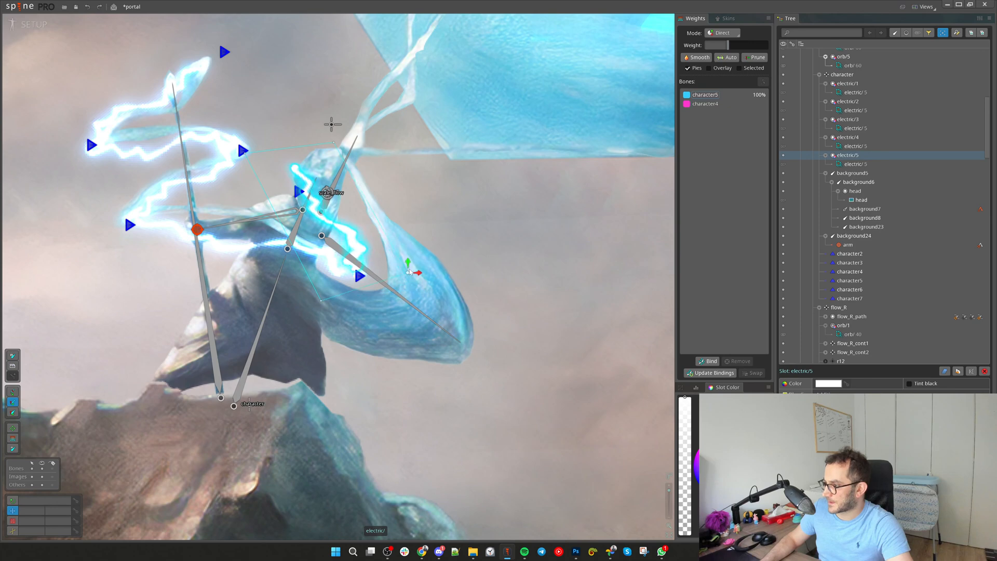
{"action": "left_click_drag", "start_coordinate": [320, 300], "coordinate": [324, 314]}
{"action": "left_click_drag", "start_coordinate": [334, 142], "coordinate": [315, 126]}
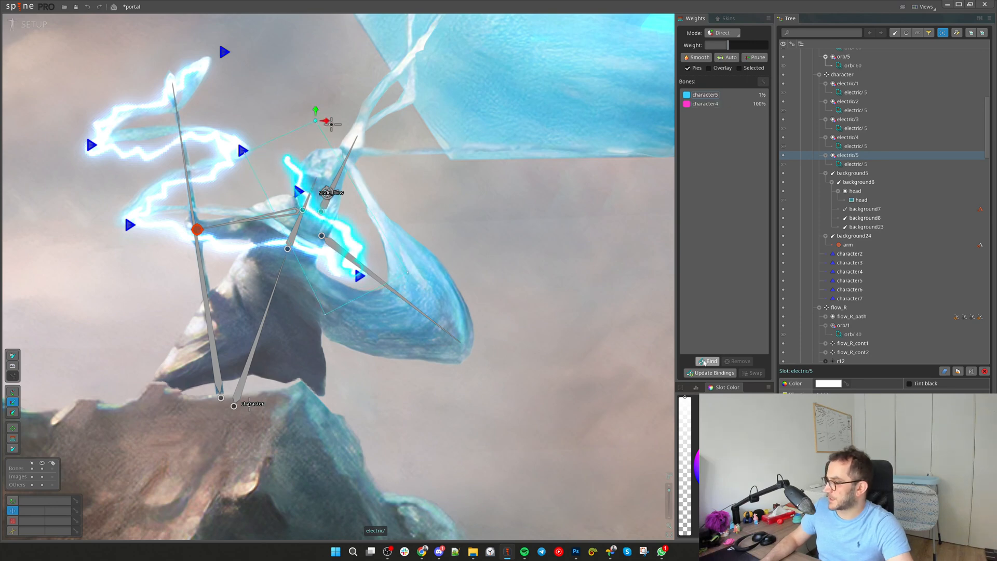
Bind the electric/5 mesh to character6 instead of character4 and weight its two upper vertices 100% to character6
{"action": "left_click", "coordinate": [704, 362]}
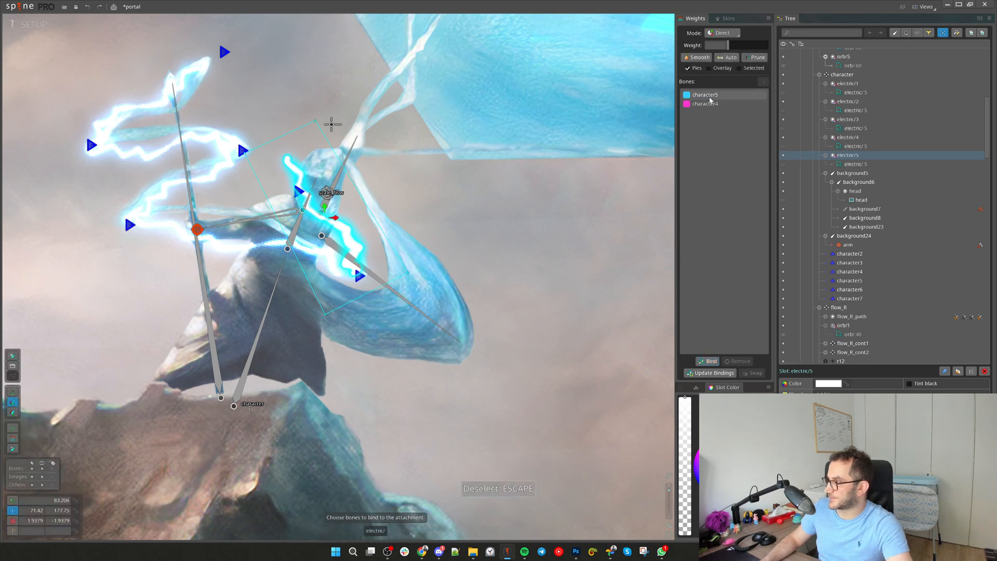
{"action": "left_click", "coordinate": [299, 191]}
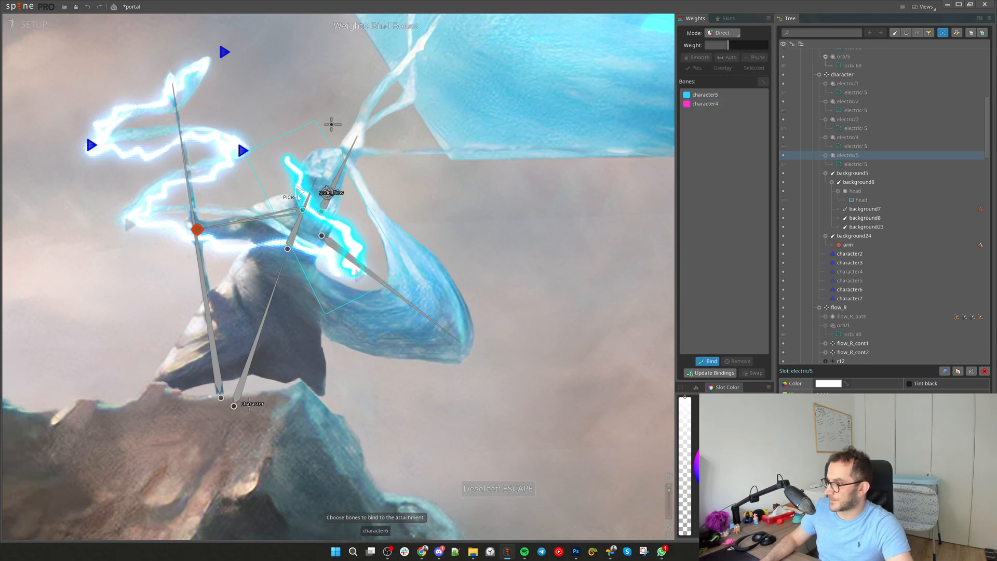
{"action": "left_click", "coordinate": [712, 361]}
{"action": "left_click", "coordinate": [709, 362]}
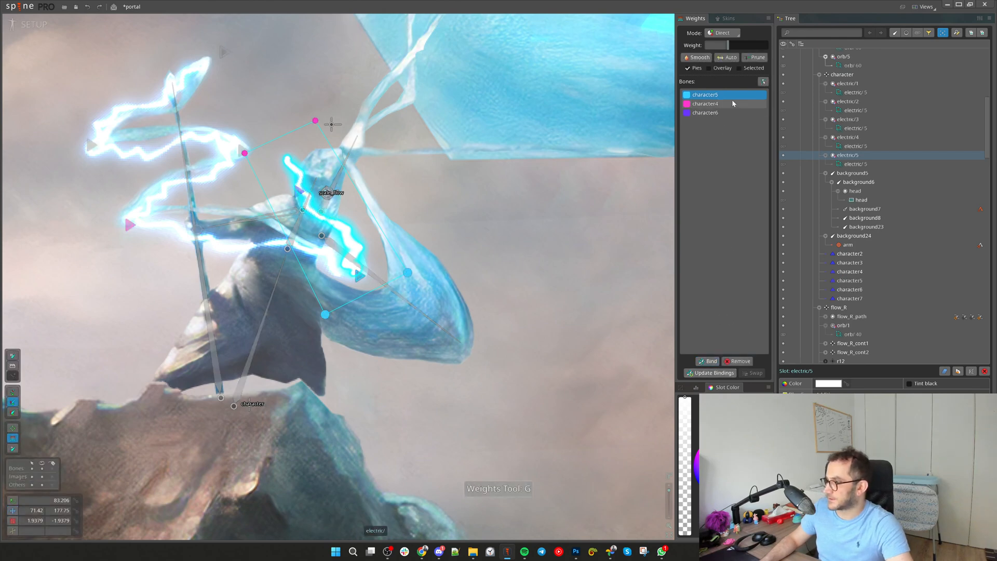
{"action": "left_click", "coordinate": [732, 103]}
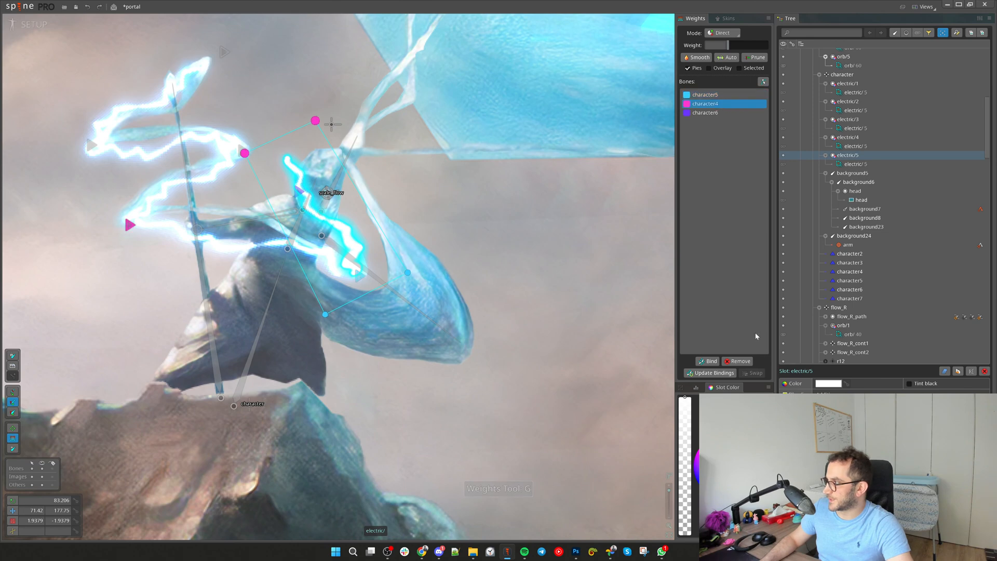
{"action": "left_click", "coordinate": [744, 364]}
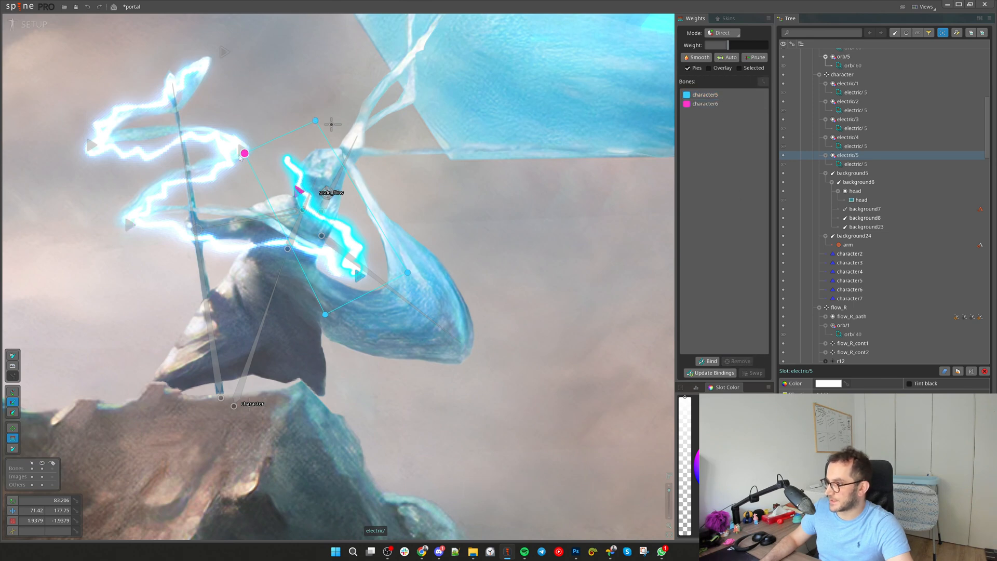
{"action": "left_click_drag", "start_coordinate": [227, 103], "coordinate": [355, 190]}
{"action": "left_click", "coordinate": [305, 191]}
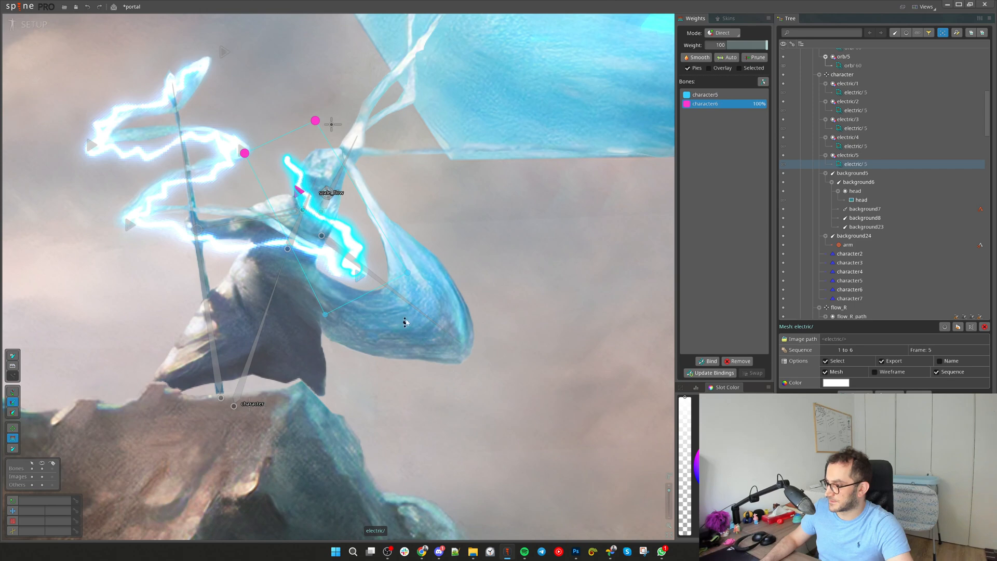
Move the upper vertices of electric/5 down so the lightning starts at bone character6, and update its bindings
{"action": "key", "text": "v"}
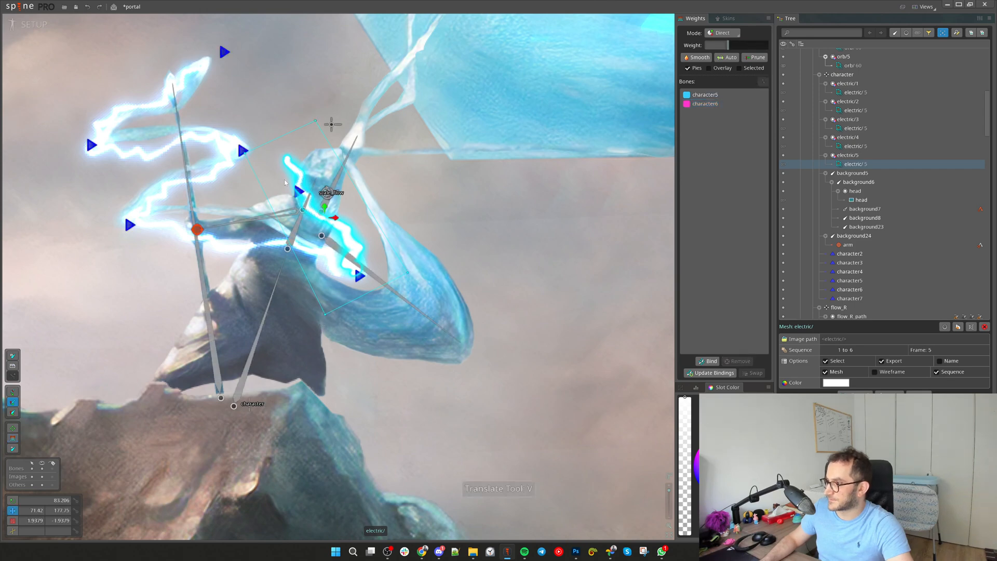
{"action": "left_click_drag", "start_coordinate": [296, 181], "coordinate": [305, 197]}
{"action": "key", "text": "g"}
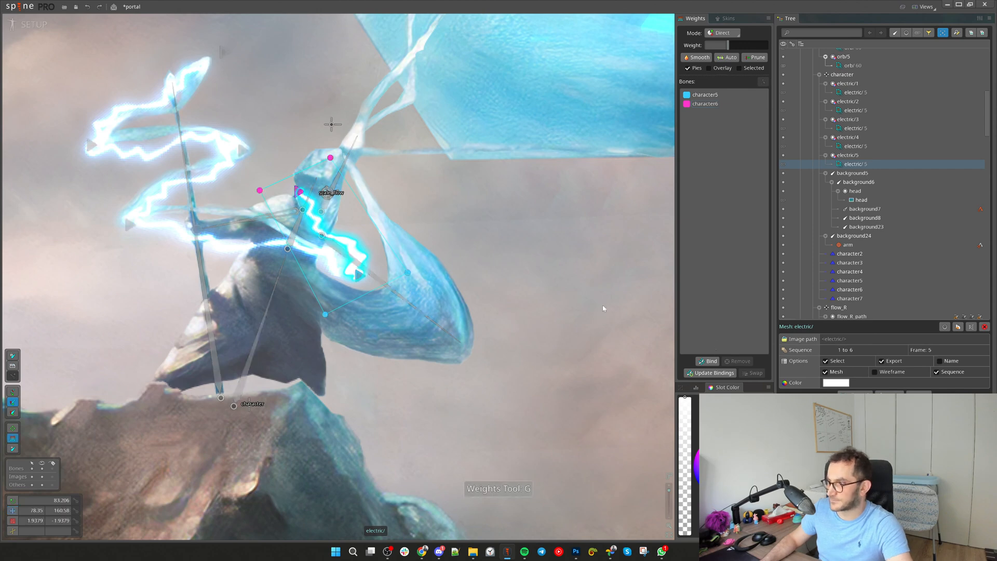
{"action": "left_click", "coordinate": [719, 373]}
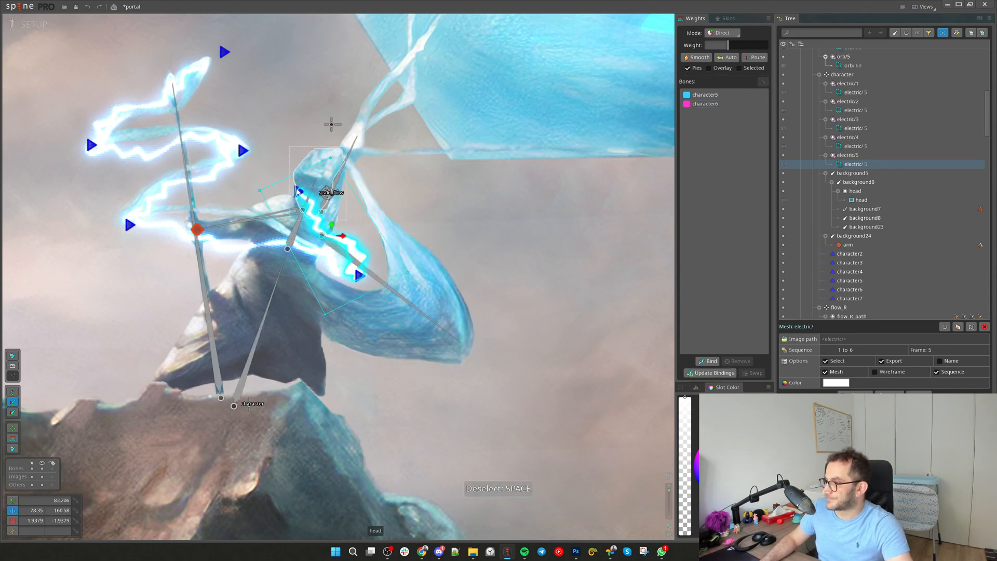
In the draw order, move slots electric/1 to electric/4 between spark and robe, and electric/5 between body and staff
{"action": "left_click", "coordinate": [856, 156]}
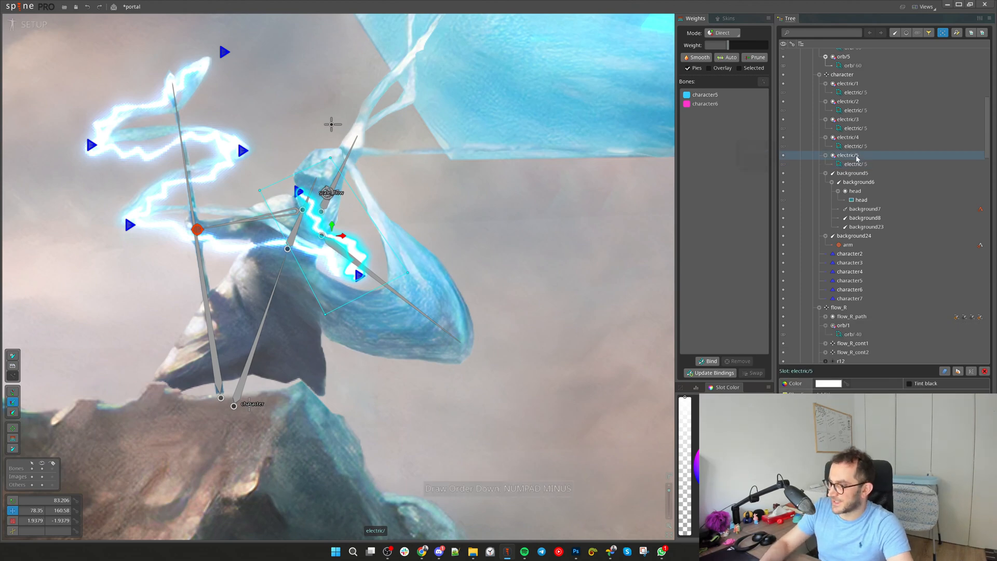
{"action": "left_click", "coordinate": [907, 33]}
{"action": "scroll", "coordinate": [877, 104], "scroll_direction": "up", "scroll_amount": 3}
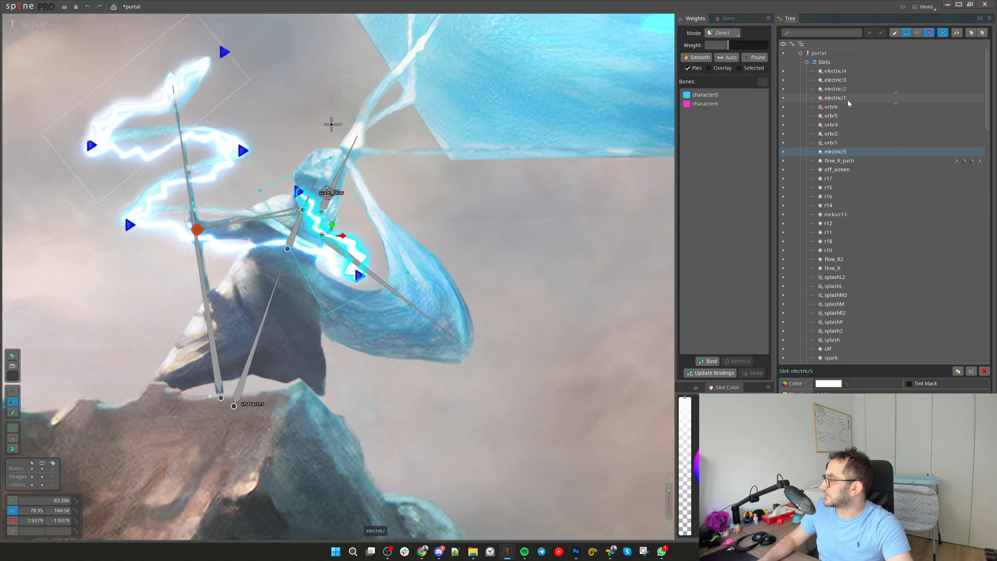
{"action": "left_click", "coordinate": [835, 98], "text": "ctrl"}
{"action": "left_click", "coordinate": [835, 89], "text": "ctrl"}
{"action": "left_click", "coordinate": [835, 80], "text": "ctrl"}
{"action": "left_click", "coordinate": [835, 71], "text": "ctrl"}
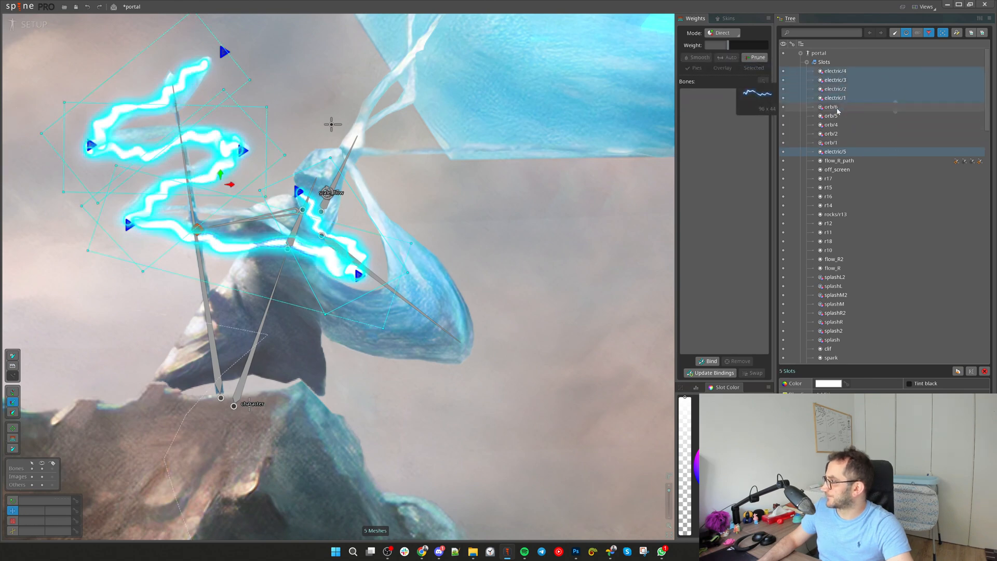
{"action": "left_click_drag", "start_coordinate": [844, 99], "coordinate": [873, 215]}
{"action": "left_click", "coordinate": [862, 169]}
{"action": "scroll", "coordinate": [579, 263], "scroll_direction": "down", "scroll_amount": 3}
{"action": "key", "text": "space"}
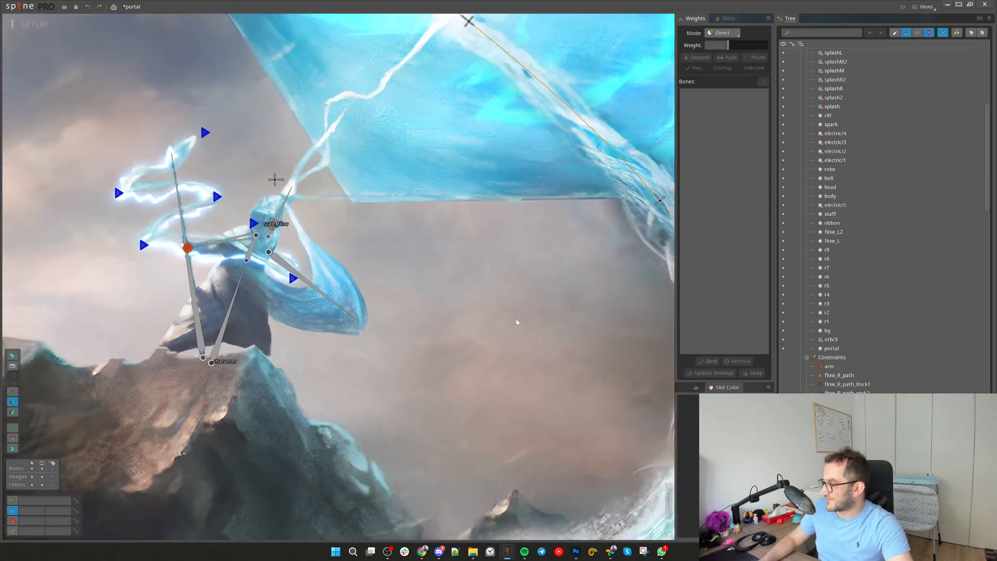
Delete the unused bone character7 above the tip of the staff
{"action": "left_click_drag", "start_coordinate": [179, 177], "coordinate": [305, 265]}
{"action": "scroll", "coordinate": [305, 265], "scroll_direction": "up", "scroll_amount": 4}
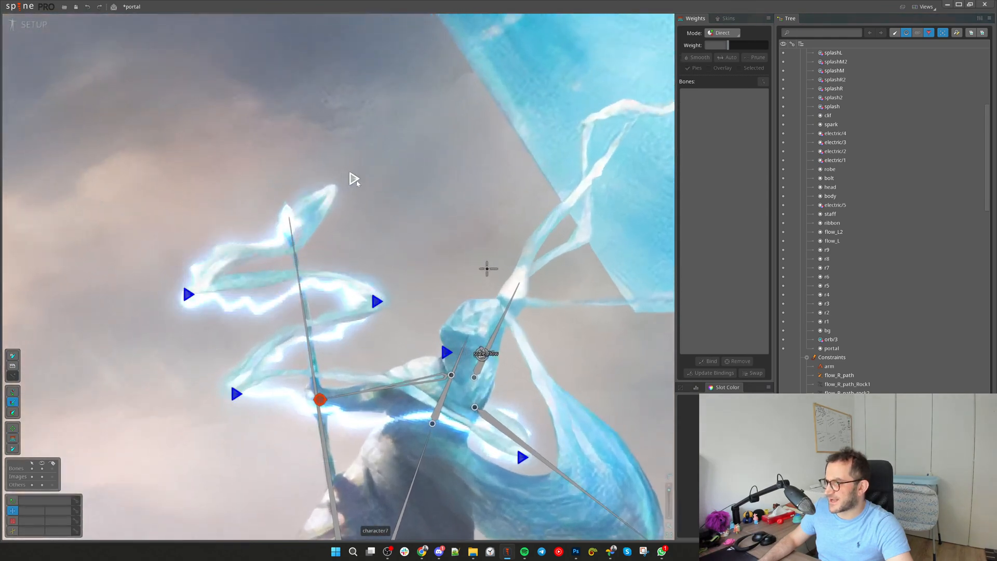
{"action": "key", "text": "Return"}
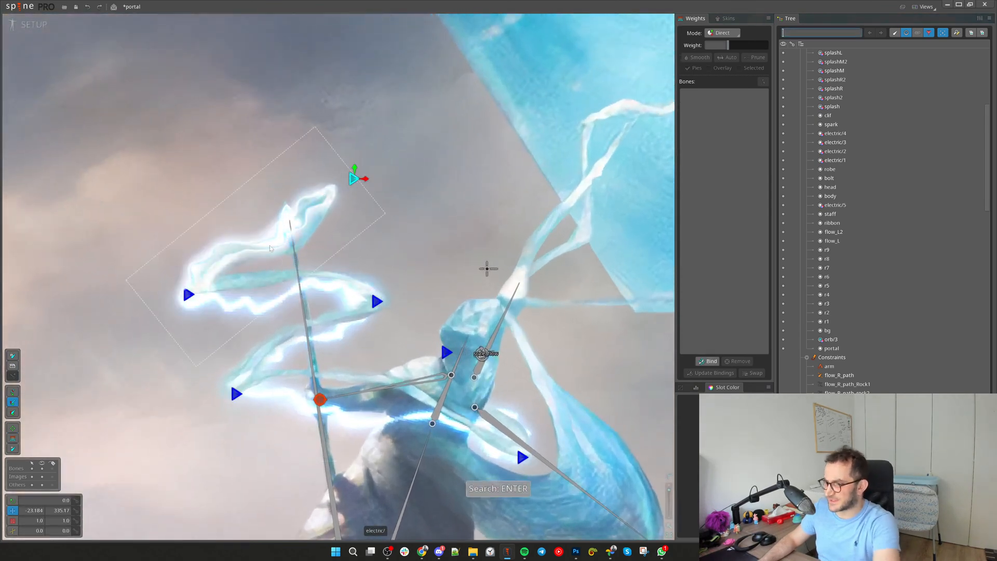
{"action": "key", "text": "space"}
{"action": "left_click", "coordinate": [354, 179]}
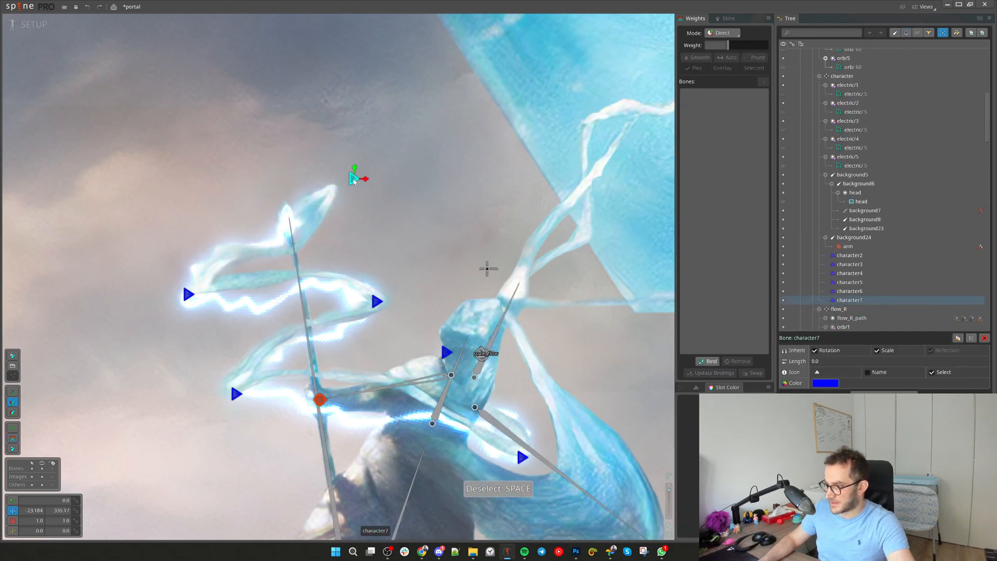
{"action": "key", "text": "Delete"}
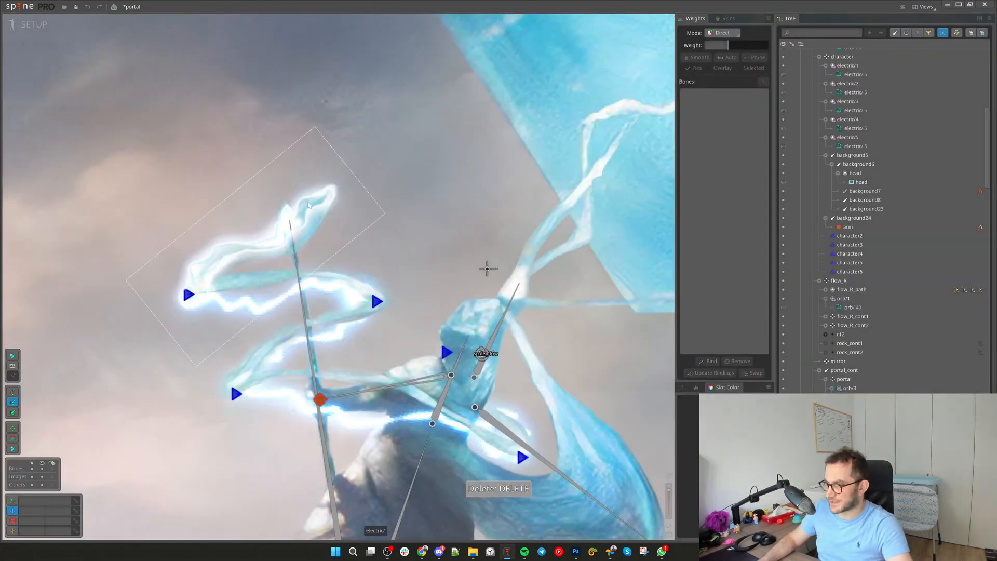
Bind the electric/1 mesh to the staff bone background24 and weight its vertices near the staff tip to that bone
{"action": "left_click", "coordinate": [281, 223]}
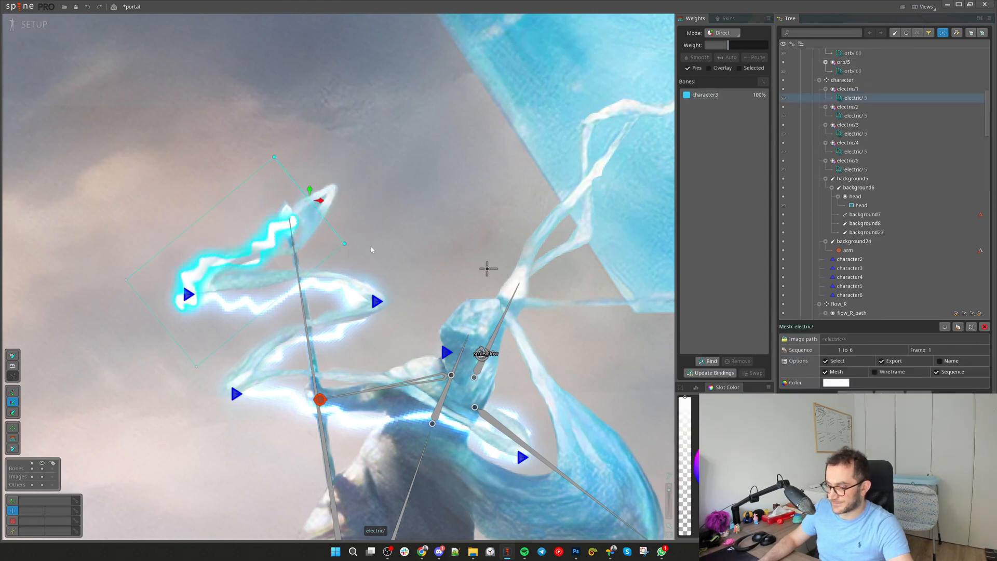
{"action": "left_click", "coordinate": [708, 361]}
{"action": "left_click", "coordinate": [296, 249]}
{"action": "left_click", "coordinate": [708, 361]}
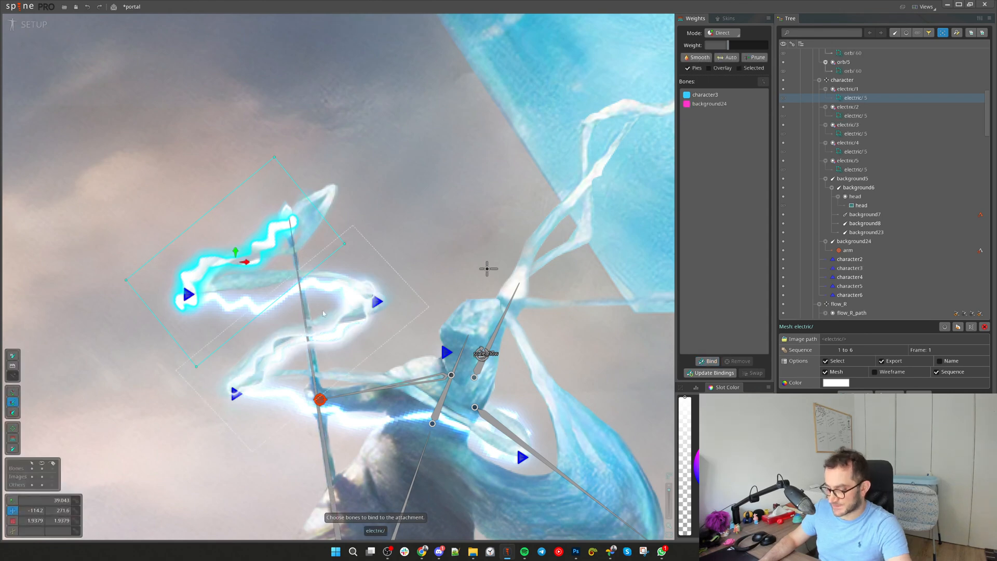
{"action": "key", "text": "g"}
{"action": "left_click_drag", "start_coordinate": [258, 129], "coordinate": [420, 313]}
{"action": "left_click", "coordinate": [304, 311]}
{"action": "left_click_drag", "start_coordinate": [419, 253], "coordinate": [419, 11]}
Test how the lightning follows the staff by rotating bone background24, restore its rotation, and save the project
{"action": "scroll", "coordinate": [399, 226], "scroll_direction": "down", "scroll_amount": 5}
{"action": "key", "text": "c"}
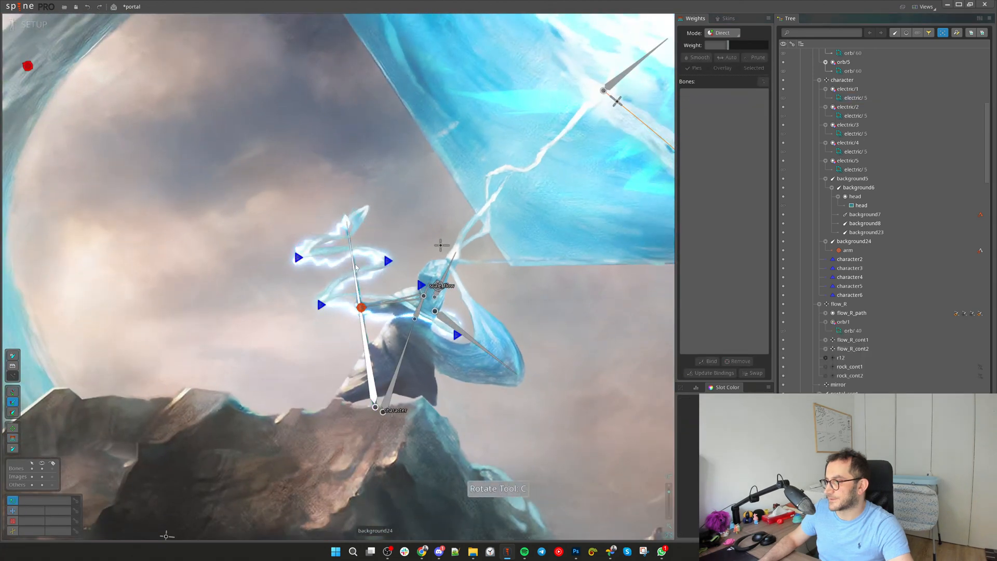
{"action": "left_click", "coordinate": [362, 269]}
{"action": "left_click_drag", "start_coordinate": [362, 269], "coordinate": [353, 259]}
{"action": "key", "text": "ctrl+s"}
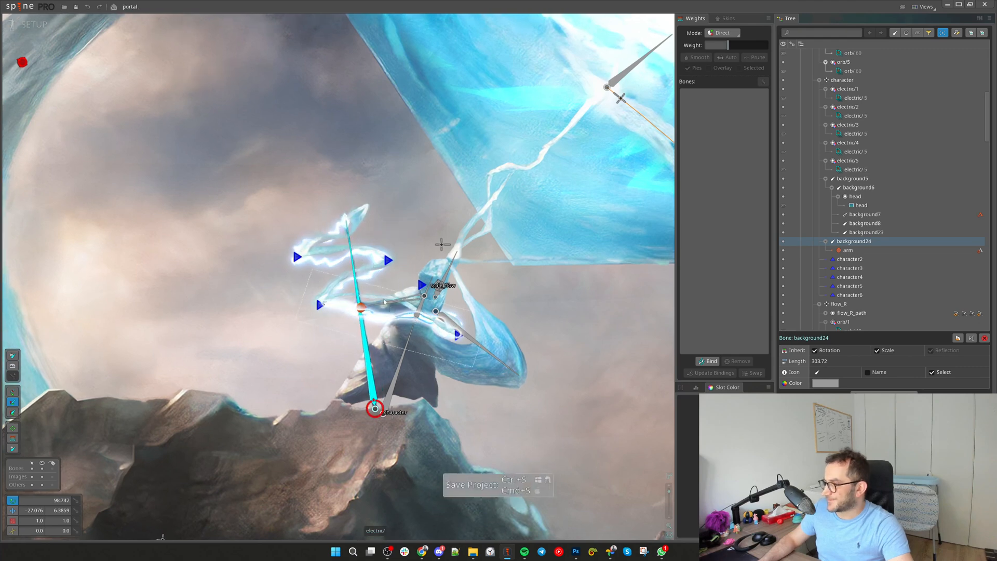
{"action": "scroll", "coordinate": [364, 287], "scroll_direction": "up", "scroll_amount": 1}
{"action": "left_click", "coordinate": [397, 253]}
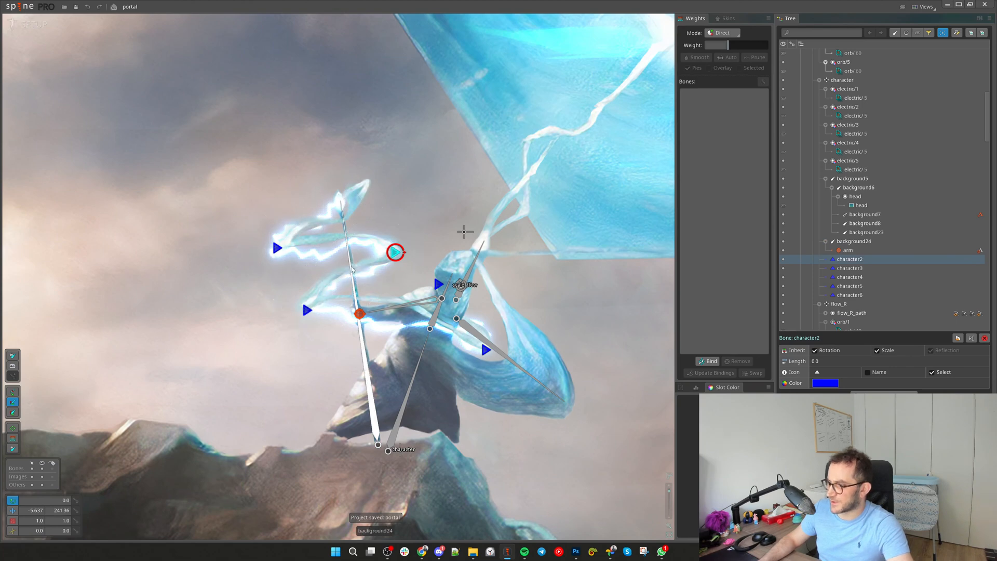
{"action": "left_click", "coordinate": [355, 271]}
{"action": "key", "text": "c"}
{"action": "left_click_drag", "start_coordinate": [355, 271], "coordinate": [381, 279]}
{"action": "key", "text": "ctrl+s"}
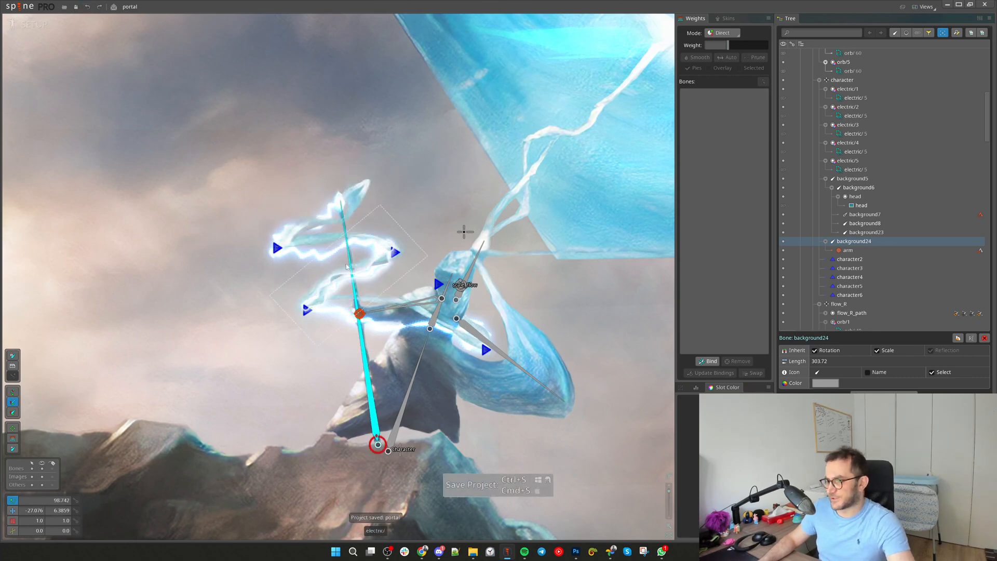
Try parenting bones character2, character3 and character4 to background24, test the staff rotation, and undo the parenting
{"action": "key", "text": "v"}
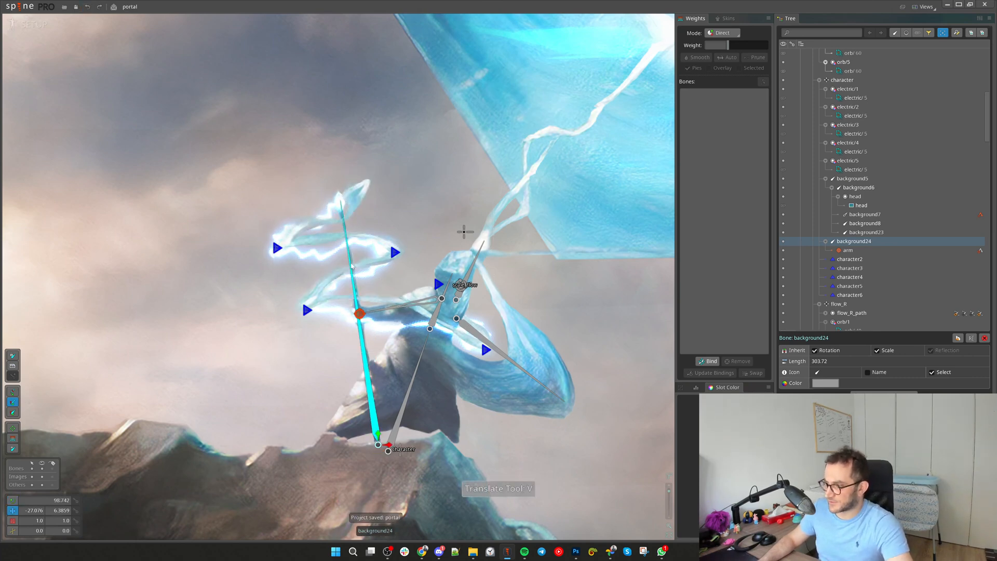
{"action": "left_click", "coordinate": [307, 310]}
{"action": "left_click", "coordinate": [396, 253], "text": "ctrl"}
{"action": "left_click", "coordinate": [277, 248], "text": "ctrl"}
{"action": "key", "text": "p"}
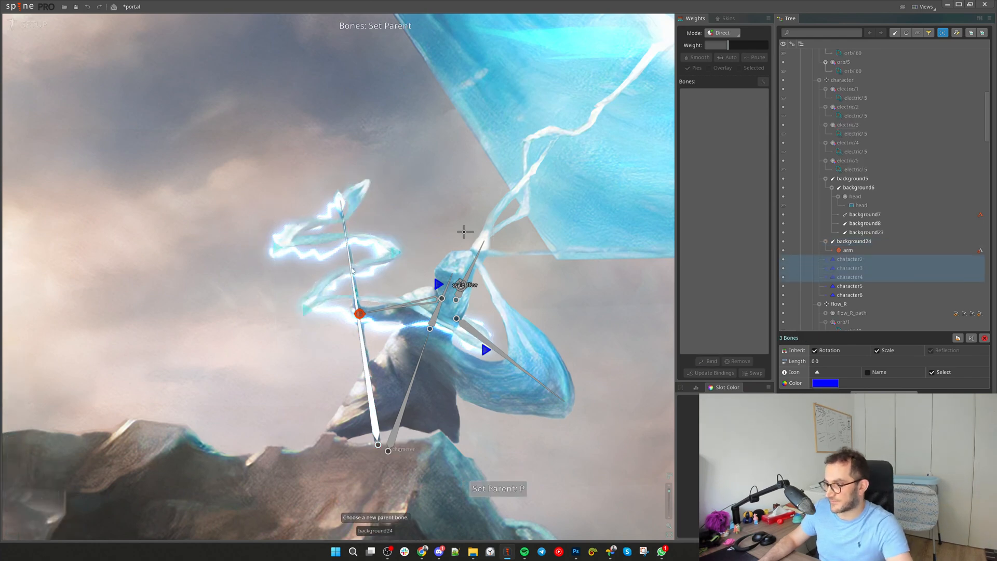
{"action": "left_click", "coordinate": [351, 266]}
{"action": "key", "text": "c"}
{"action": "mouse_move", "coordinate": [351, 266]}
{"action": "left_mouse_down"}
{"action": "mouse_move", "coordinate": [366, 269]}
{"action": "mouse_move", "coordinate": [352, 270]}
{"action": "left_mouse_up"}
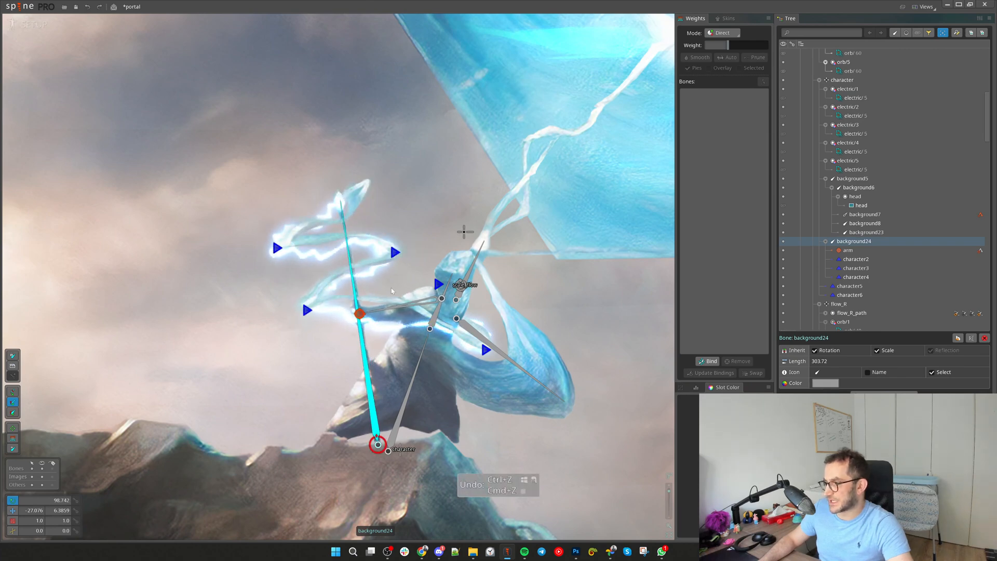
{"action": "key", "text": "ctrl+s"}
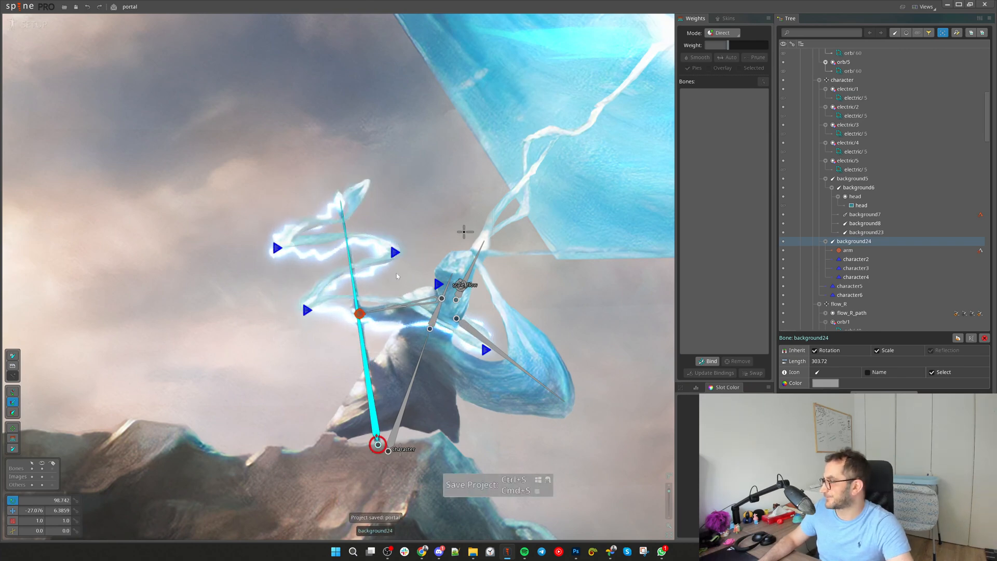
{"action": "key", "text": "ctrl+z"}
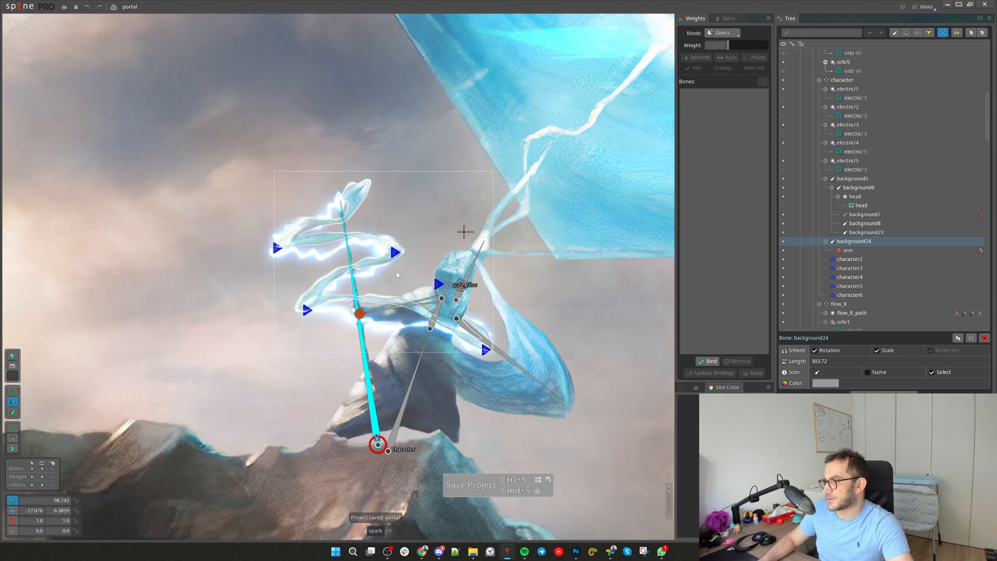
Create a transform constraint named 1 on bone character3 with background24 as its target
{"action": "key", "text": "space"}
{"action": "left_click", "coordinate": [306, 310]}
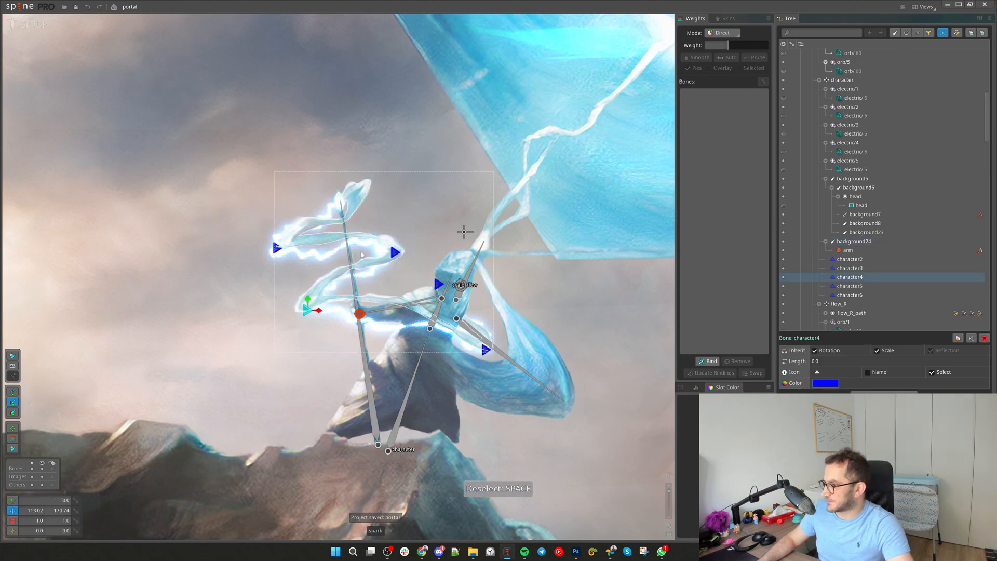
{"action": "left_click", "coordinate": [278, 249]}
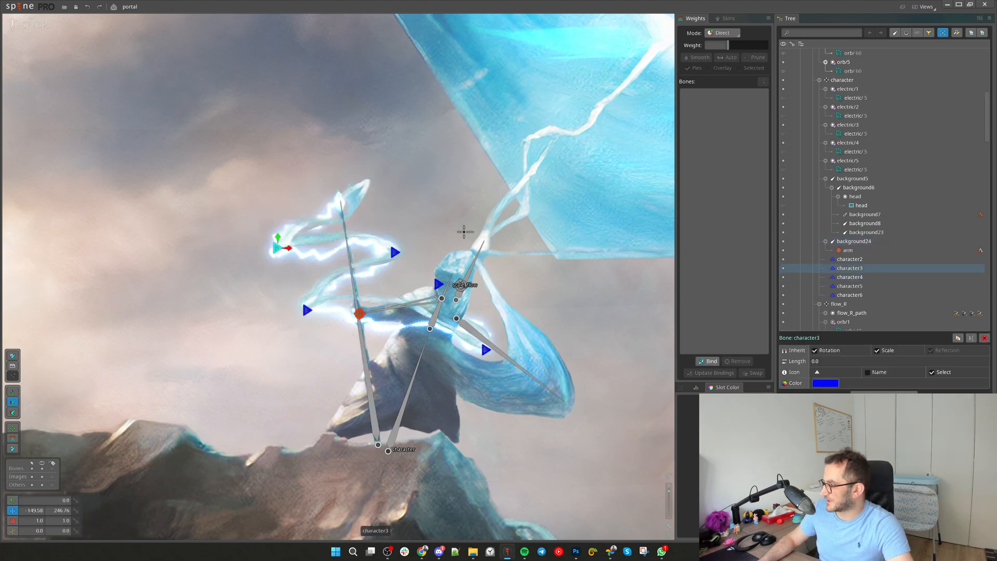
{"action": "left_click", "coordinate": [884, 435]}
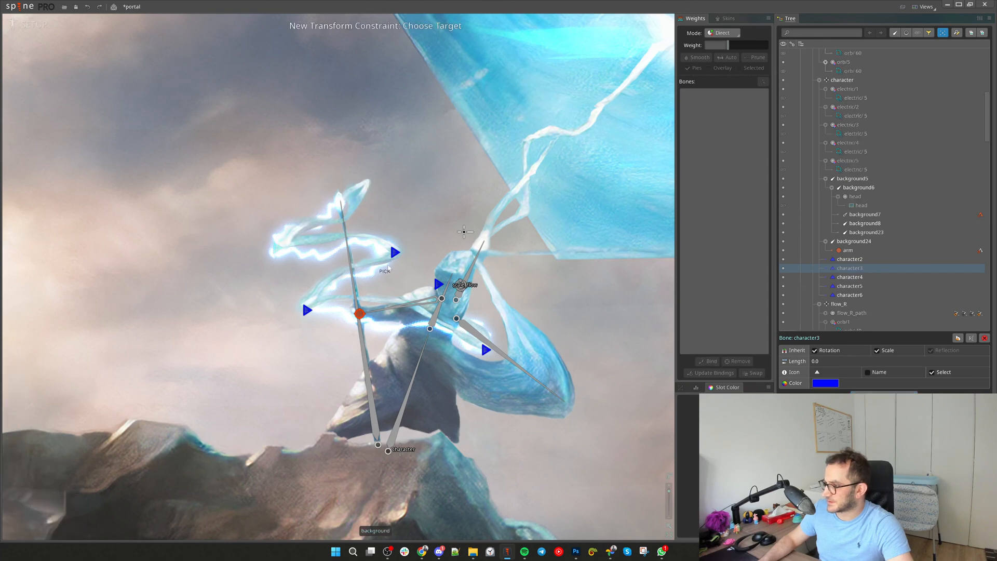
{"action": "left_click", "coordinate": [347, 250]}
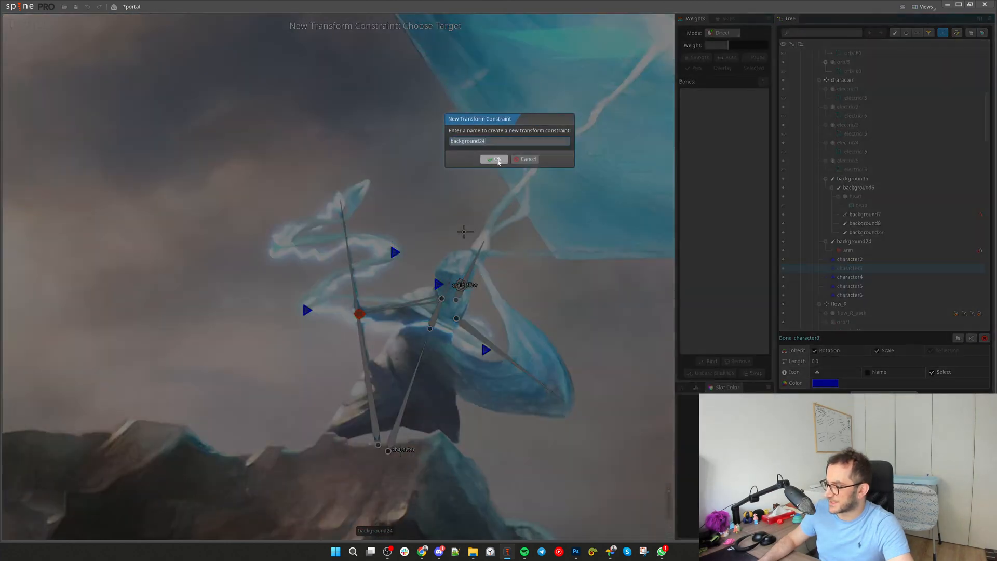
{"action": "left_click", "coordinate": [493, 160]}
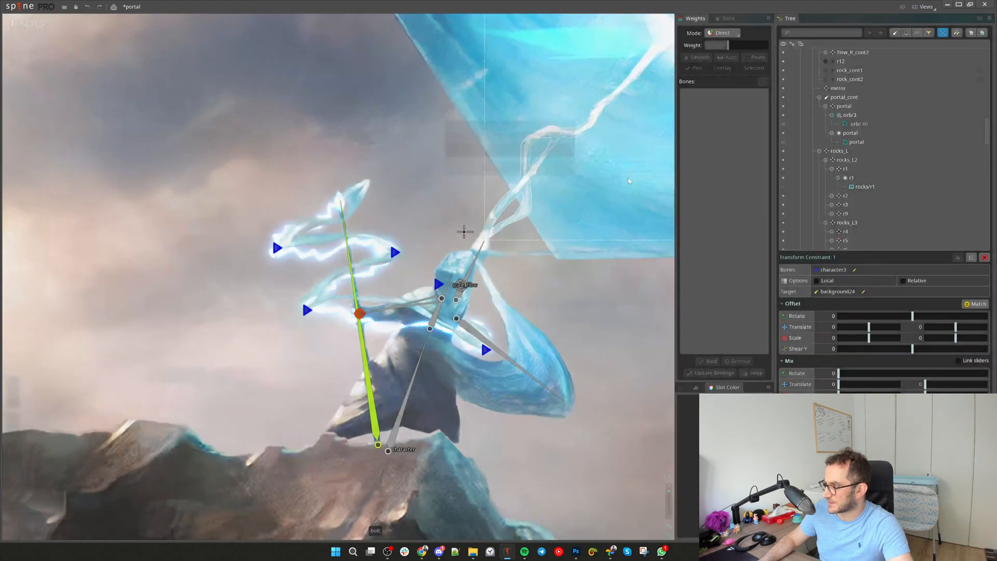
Match the offset of transform constraint 1 to the current pose of bone character3
{"action": "scroll", "coordinate": [340, 291], "scroll_direction": "up", "scroll_amount": 1}
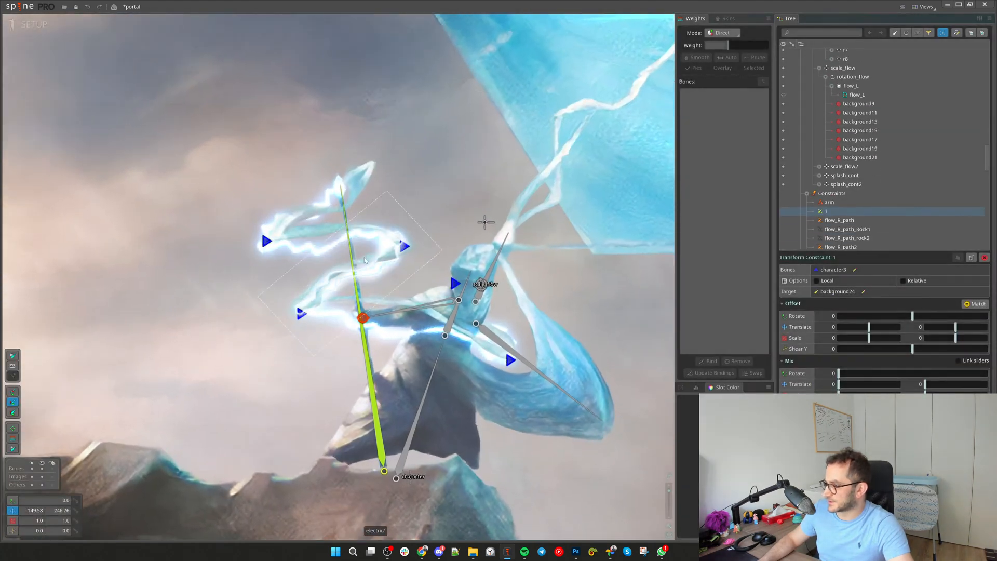
{"action": "left_click_drag", "start_coordinate": [268, 243], "coordinate": [294, 245]}
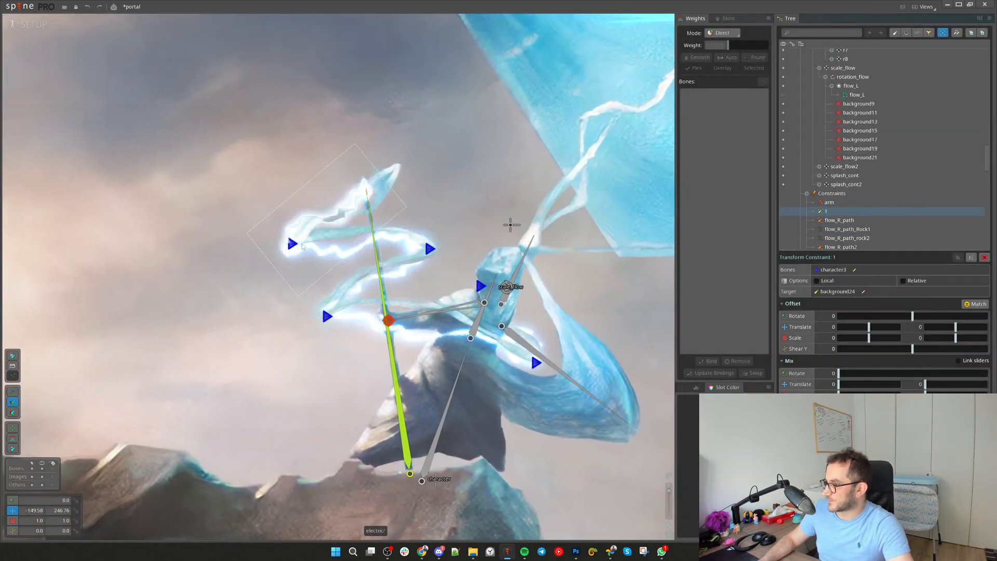
{"action": "left_click", "coordinate": [293, 244]}
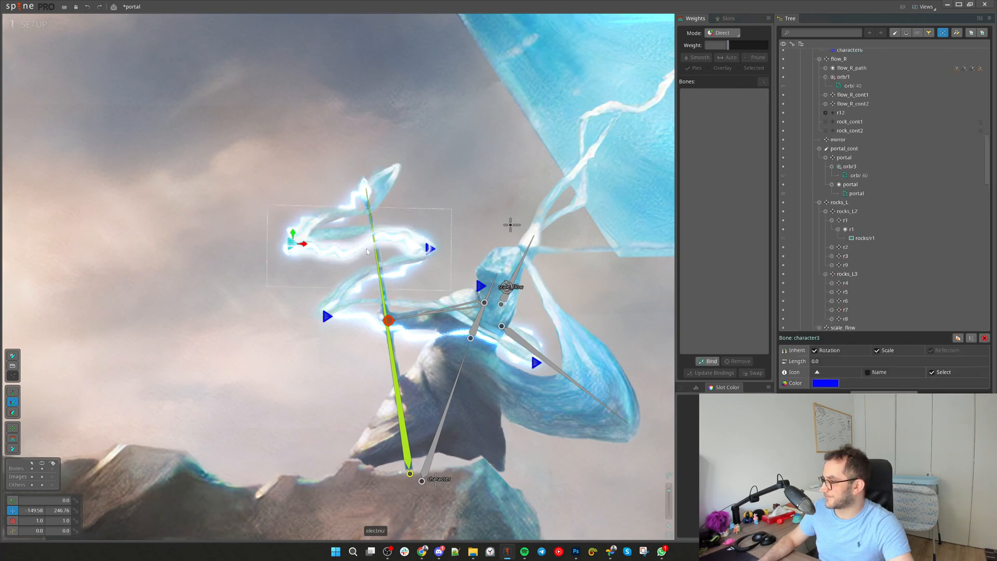
{"action": "left_click", "coordinate": [981, 99]}
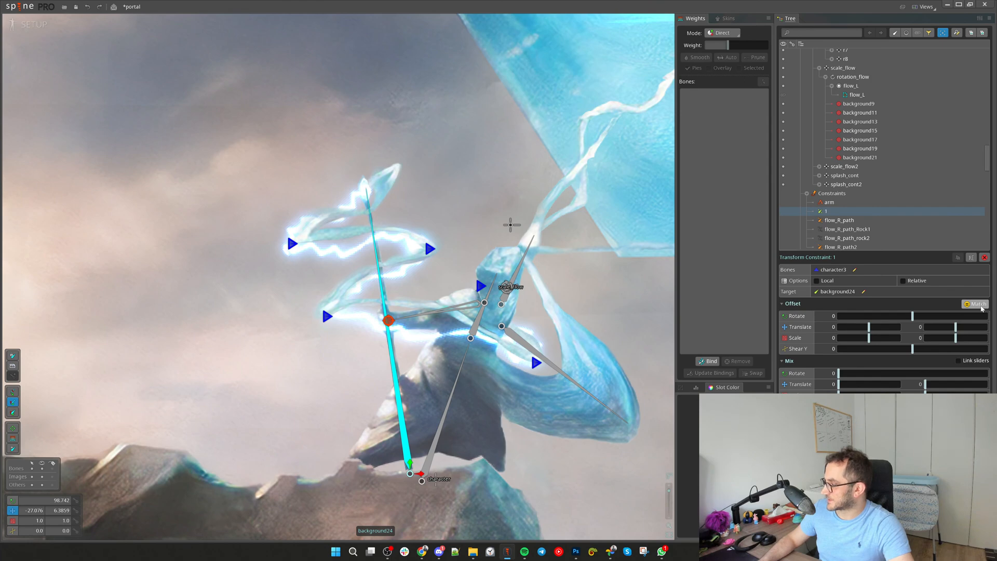
{"action": "left_click", "coordinate": [976, 304]}
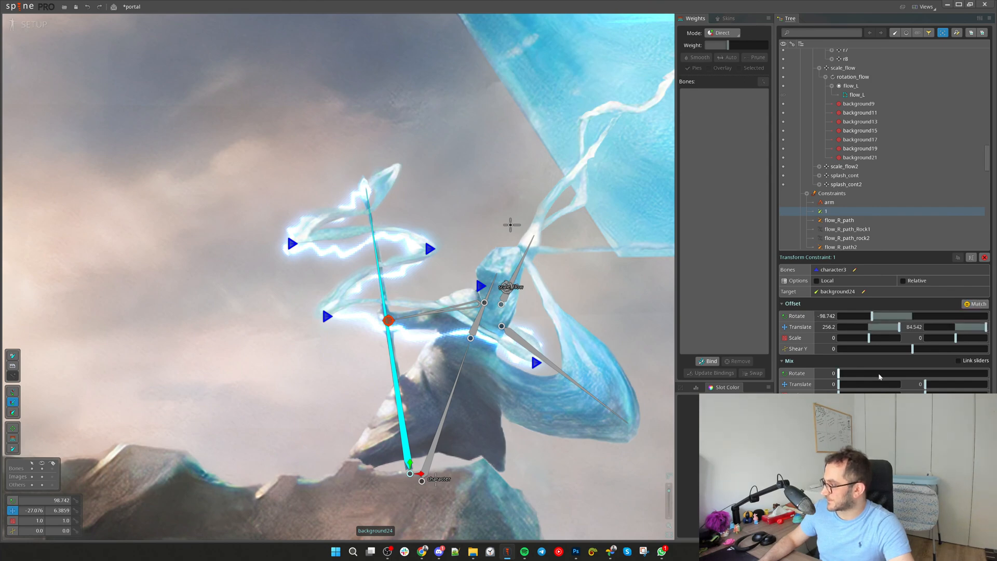
Set the constraint's rotate mix to 73.42 and translate mix to 73.72 and 78.21, test-rotate background24, and undo the rotation
{"action": "left_click", "coordinate": [948, 374]}
{"action": "left_click_drag", "start_coordinate": [975, 384], "coordinate": [974, 385]}
{"action": "key", "text": "c"}
{"action": "left_click_drag", "start_coordinate": [371, 214], "coordinate": [371, 214]}
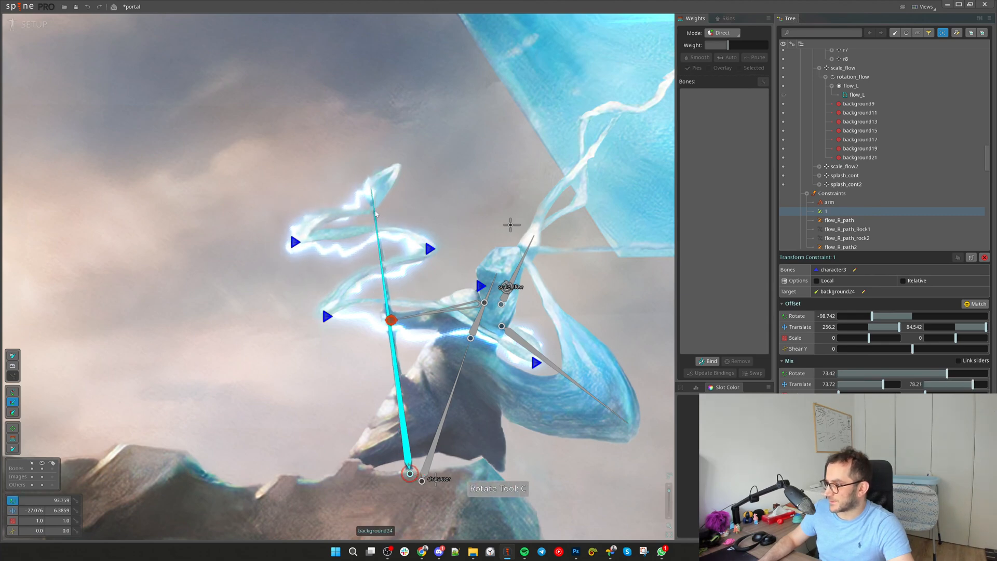
{"action": "key", "text": "ctrl+z"}
Select bone character2 beside the staff
{"action": "left_click", "coordinate": [428, 248]}
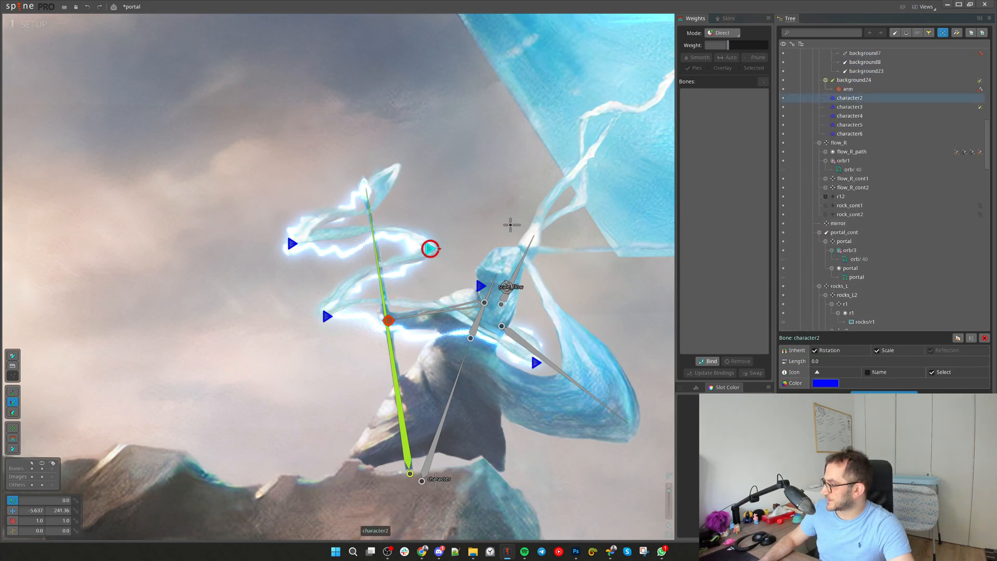
Create a transform constraint named background24 that links the character2 bone to the background24 target, and match its offset
{"action": "left_click", "coordinate": [883, 436]}
{"action": "left_click", "coordinate": [854, 80]}
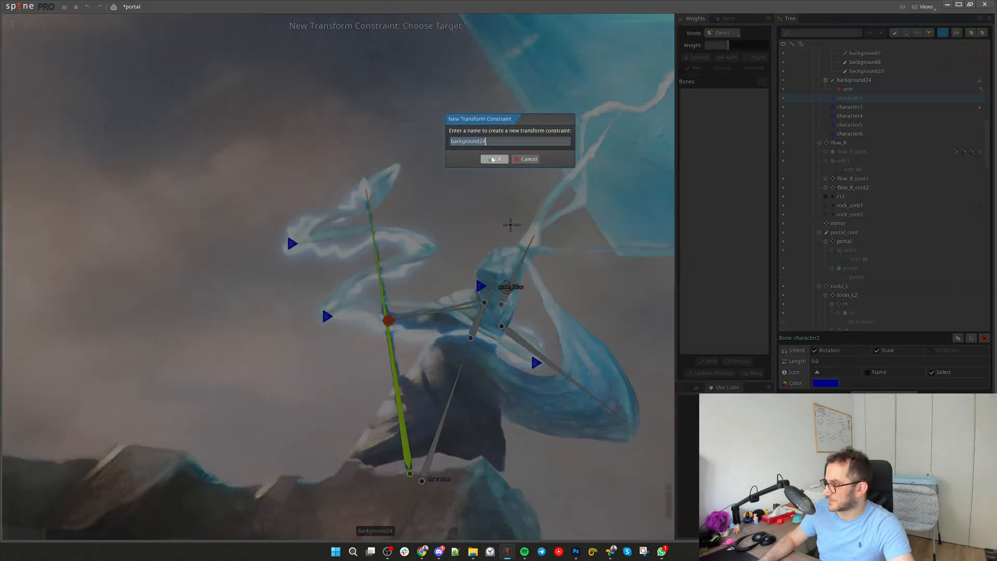
{"action": "left_click", "coordinate": [492, 160]}
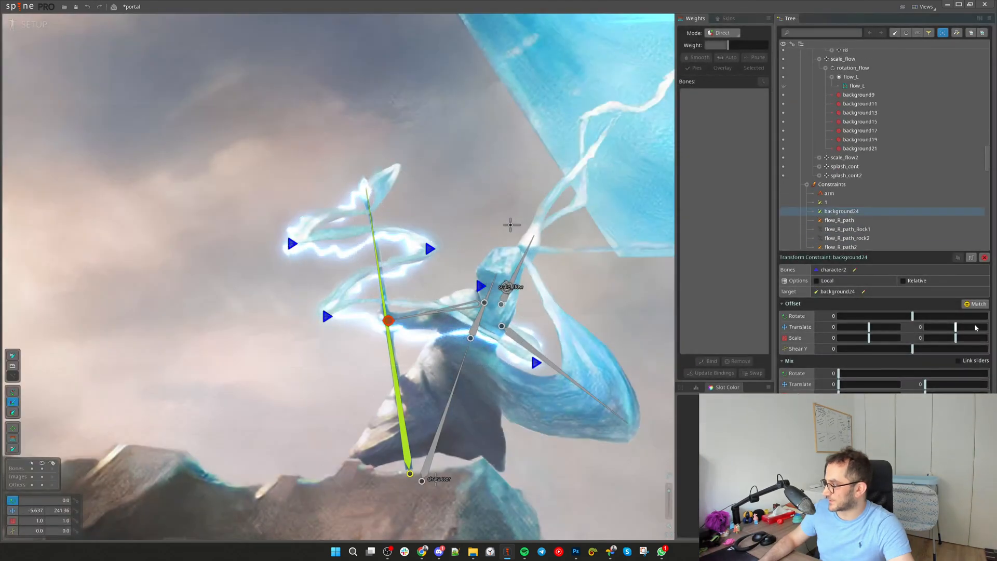
{"action": "left_click", "coordinate": [978, 305]}
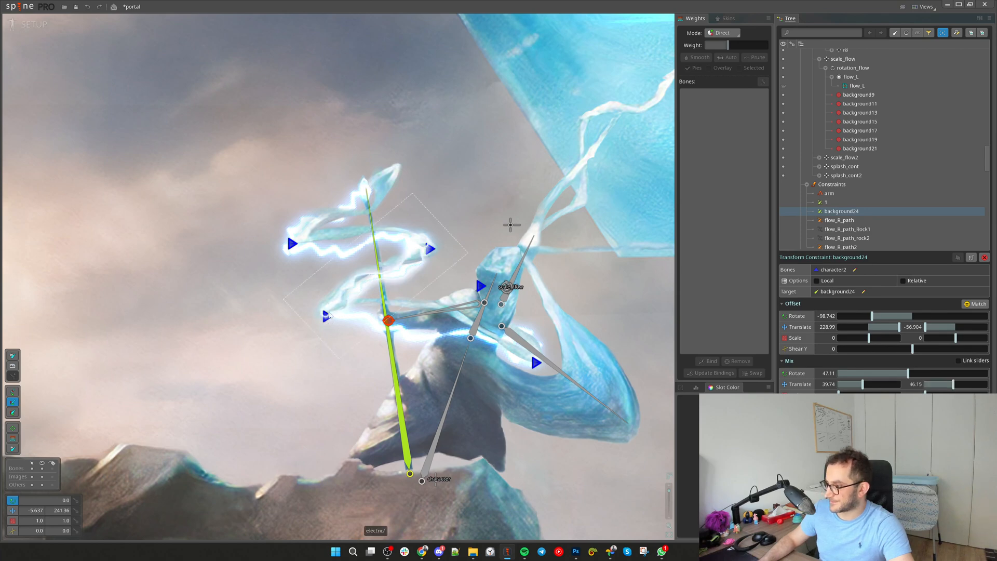
Test the new constraint by rotating the staff bone, and undo the rotation
{"action": "key", "text": "c"}
{"action": "left_click", "coordinate": [384, 306]}
{"action": "mouse_move", "coordinate": [345, 314]}
{"action": "left_mouse_down"}
{"action": "mouse_move", "coordinate": [332, 320]}
{"action": "mouse_move", "coordinate": [358, 310]}
{"action": "mouse_move", "coordinate": [337, 318]}
{"action": "left_mouse_up"}
Create a transform constraint named 3 that links the character4 bone to background24, and match its offset
{"action": "left_click", "coordinate": [328, 316]}
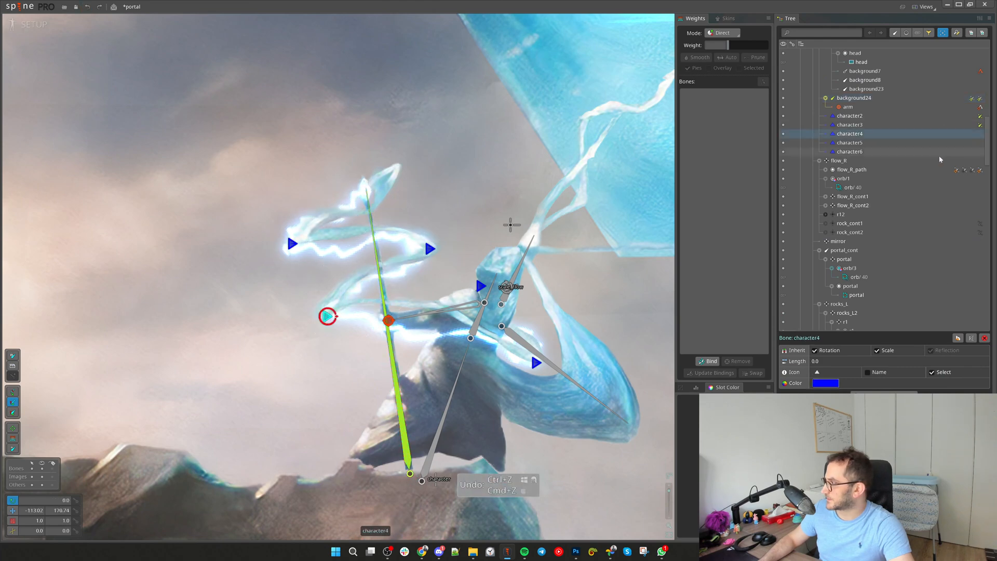
{"action": "key", "text": "ctrl+t"}
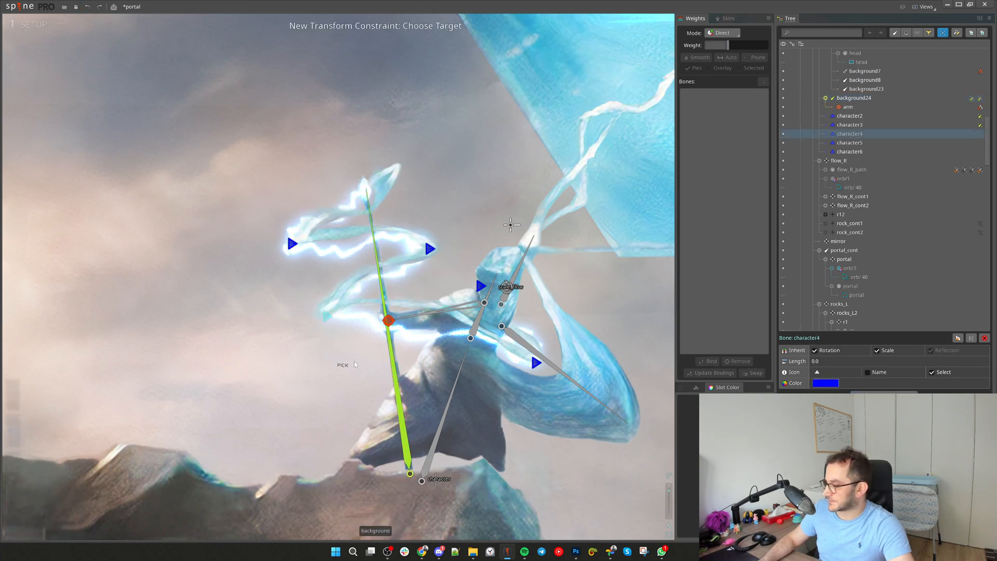
{"action": "scroll", "coordinate": [373, 291], "scroll_direction": "up", "scroll_amount": 2}
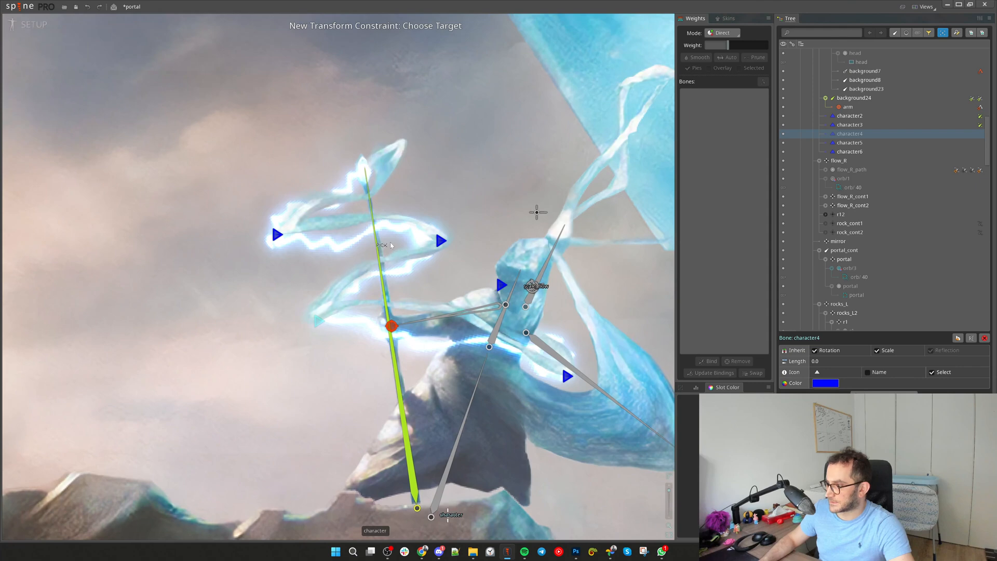
{"action": "left_click", "coordinate": [377, 242]}
{"action": "left_click", "coordinate": [495, 159]}
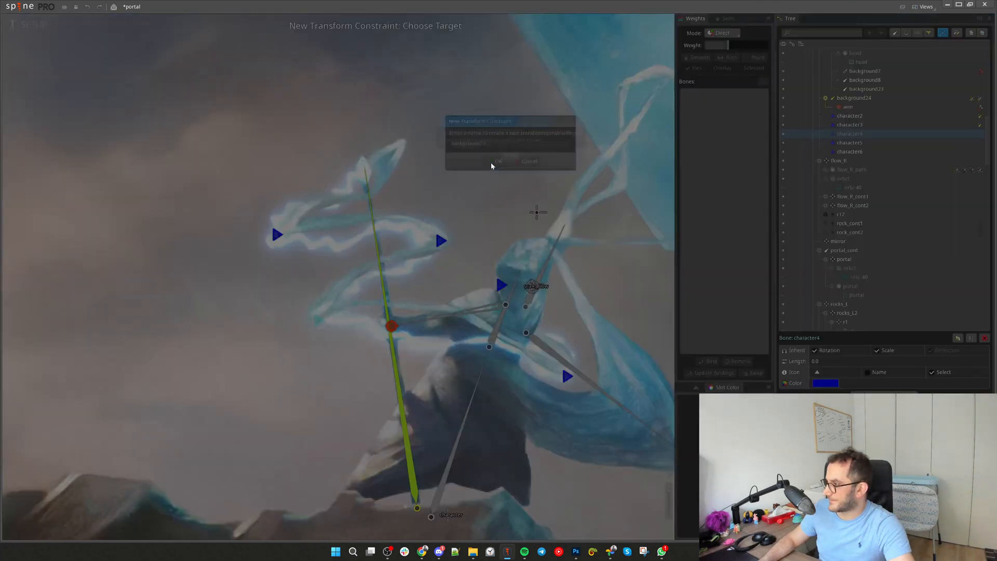
{"action": "left_click", "coordinate": [511, 157]}
{"action": "type", "text": "2"}
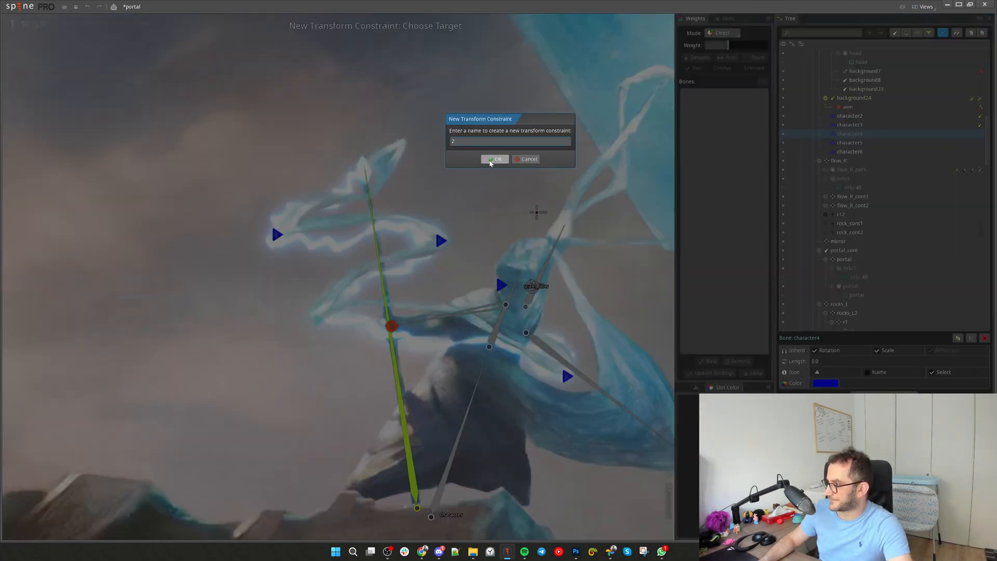
{"action": "type", "text": "3"}
{"action": "left_click", "coordinate": [495, 159]}
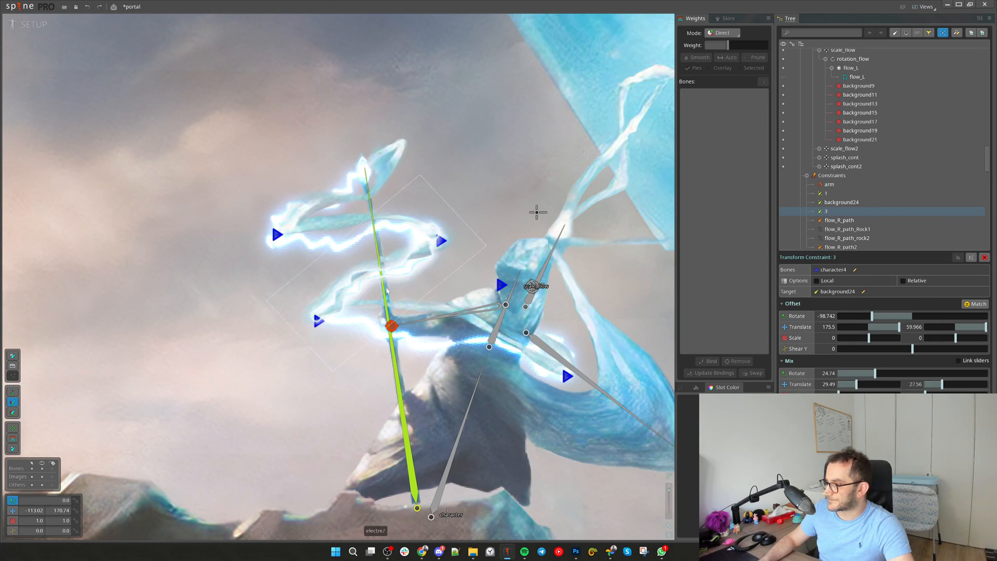
Try rotating the staff bone and deleting the spark image around the staff, undoing both changes
{"action": "left_click_drag", "start_coordinate": [382, 289], "coordinate": [358, 290]}
{"action": "key", "text": "ctrl+z"}
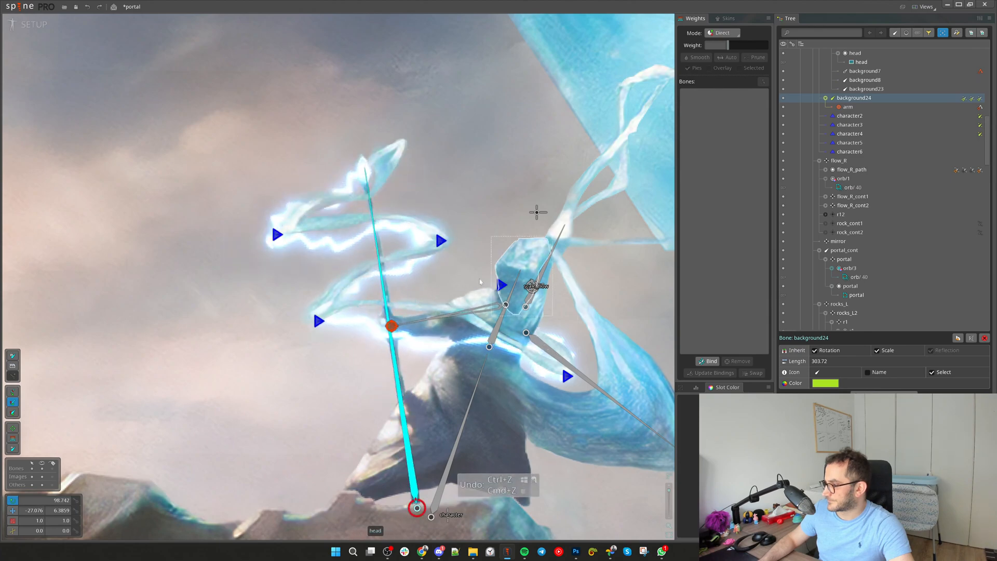
{"action": "left_click", "coordinate": [406, 217]}
{"action": "left_click", "coordinate": [844, 88]}
{"action": "key", "text": "Delete"}
{"action": "key", "text": "Return"}
{"action": "scroll", "coordinate": [308, 280], "scroll_direction": "down", "scroll_amount": 3}
{"action": "scroll", "coordinate": [317, 248], "scroll_direction": "up", "scroll_amount": 1}
{"action": "key", "text": "ctrl+z"}
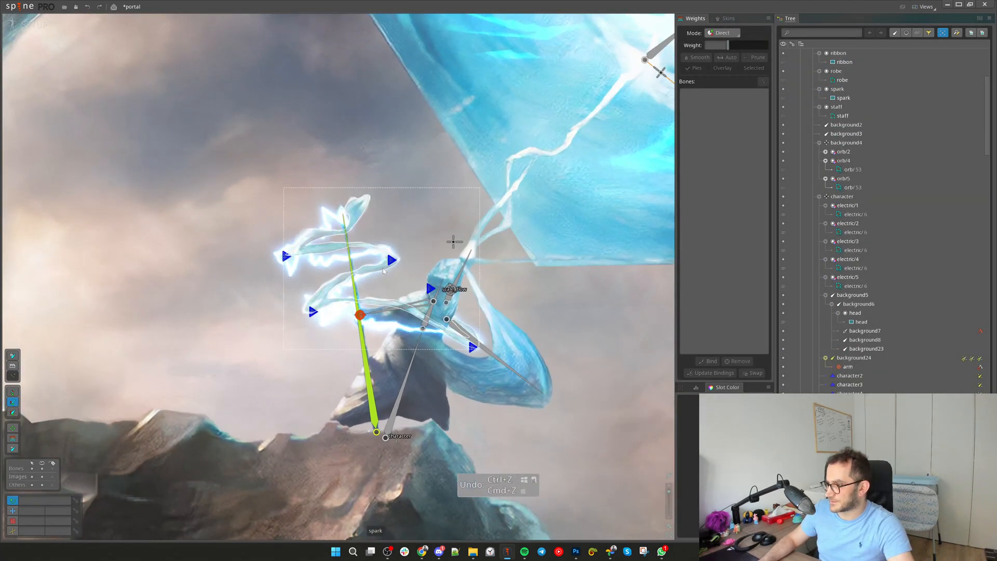
Redo the spark deletion, test-rotate the staff bone with the lightning, and undo both
{"action": "key", "text": "ctrl+shift+z"}
{"action": "key", "text": "c"}
{"action": "left_click_drag", "start_coordinate": [354, 249], "coordinate": [378, 254]}
{"action": "key", "text": "ctrl+z"}
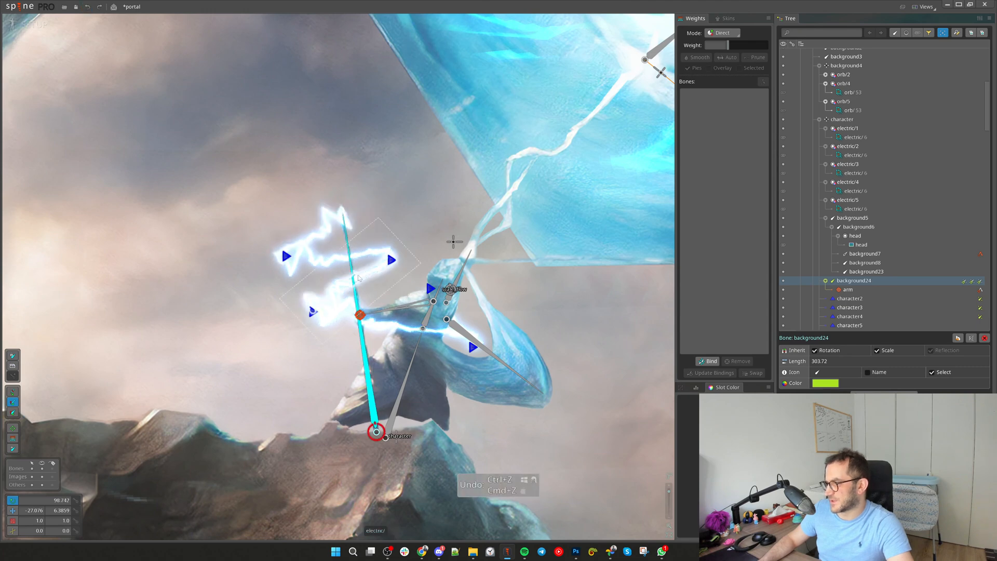
{"action": "scroll", "coordinate": [358, 276], "scroll_direction": "up", "scroll_amount": 2}
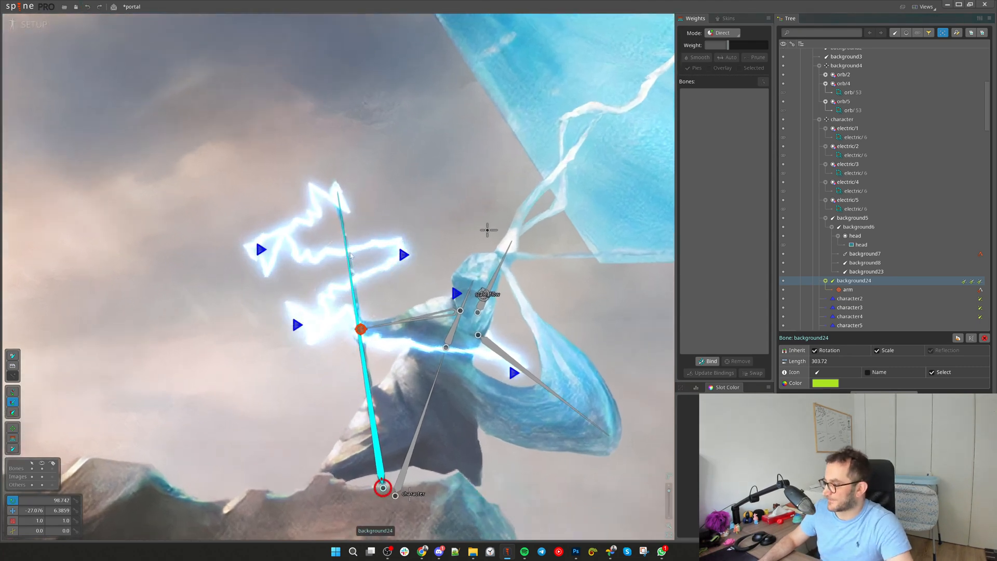
{"action": "key", "text": "ctrl+z"}
Delete the spark image around the staff and save the project after a trial rotation of the staff bone
{"action": "left_click", "coordinate": [385, 206]}
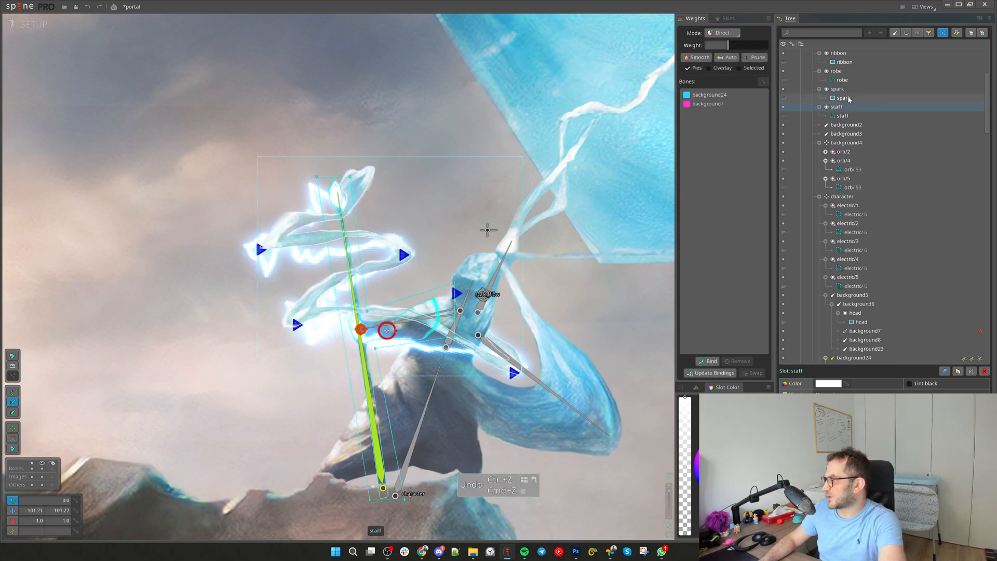
{"action": "key", "text": "Delete"}
{"action": "key", "text": "c"}
{"action": "left_click_drag", "start_coordinate": [342, 225], "coordinate": [339, 157]}
{"action": "key", "text": "ctrl+z"}
{"action": "key", "text": "ctrl+s"}
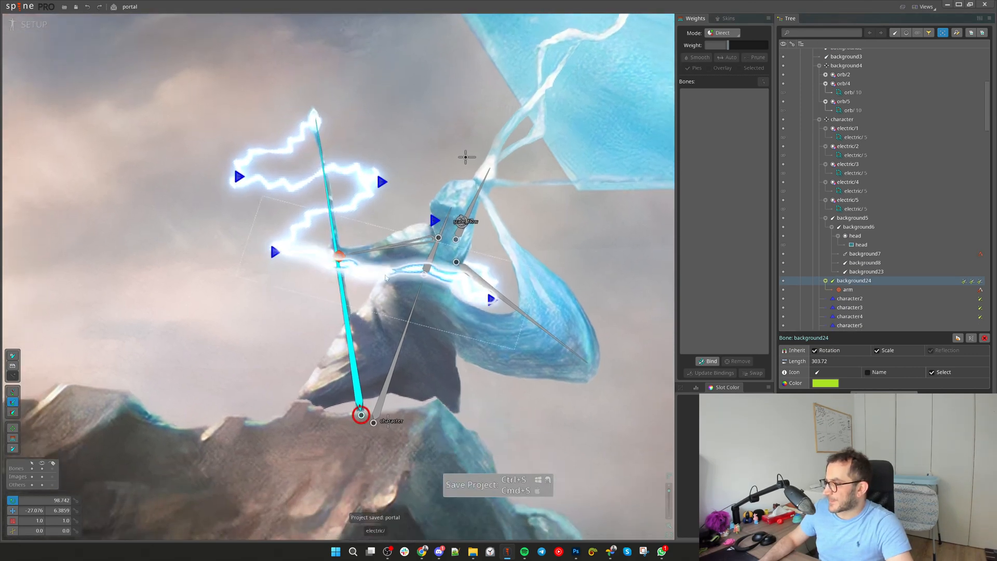
Divide the mesh of the electric/3 lightning segment with four crosswise edges from its upper to its lower border
{"action": "left_click", "coordinate": [386, 278]}
{"action": "left_click", "coordinate": [855, 393]}
{"action": "scroll", "coordinate": [364, 255], "scroll_direction": "up", "scroll_amount": 5}
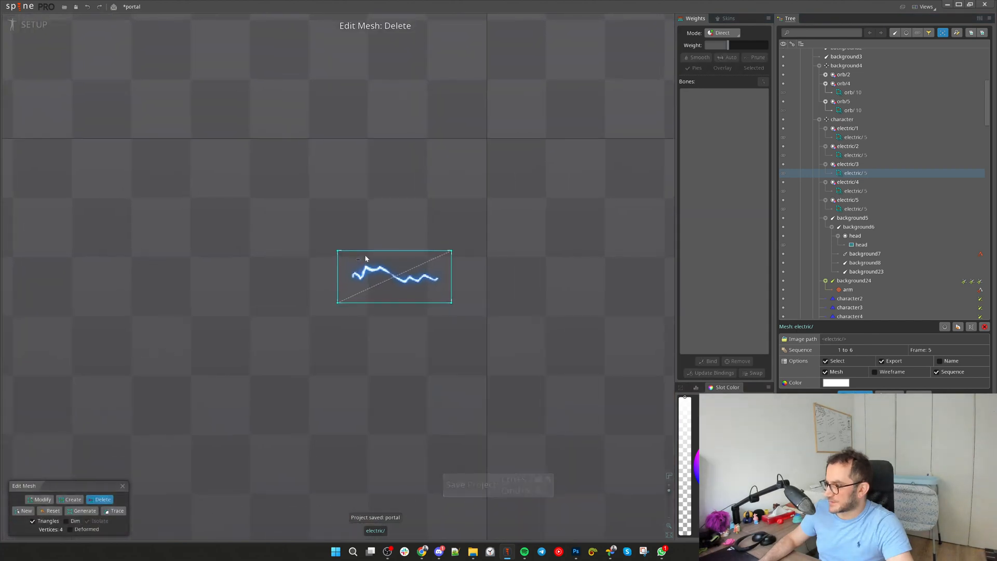
{"action": "key", "text": "c"}
{"action": "key", "text": "c"}
{"action": "left_click", "coordinate": [374, 247]}
{"action": "mouse_move", "coordinate": [374, 247]}
{"action": "left_mouse_down"}
{"action": "mouse_move", "coordinate": [375, 356]}
{"action": "mouse_move", "coordinate": [414, 246]}
{"action": "mouse_move", "coordinate": [453, 250]}
{"action": "mouse_move", "coordinate": [457, 355]}
{"action": "left_mouse_up"}
{"action": "left_click_drag", "start_coordinate": [485, 246], "coordinate": [499, 356]}
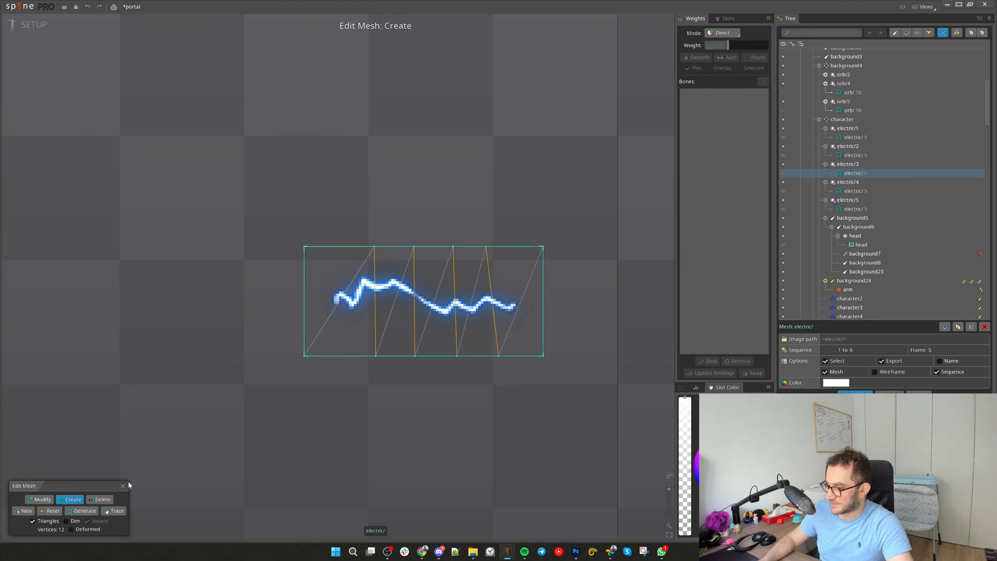
{"action": "left_click", "coordinate": [123, 485]}
Move vertex pairs of the electric/3 mesh so the lightning bends downward across the character's body
{"action": "key", "text": "v"}
{"action": "left_click_drag", "start_coordinate": [296, 223], "coordinate": [333, 241]}
{"action": "left_click_drag", "start_coordinate": [397, 247], "coordinate": [438, 304]}
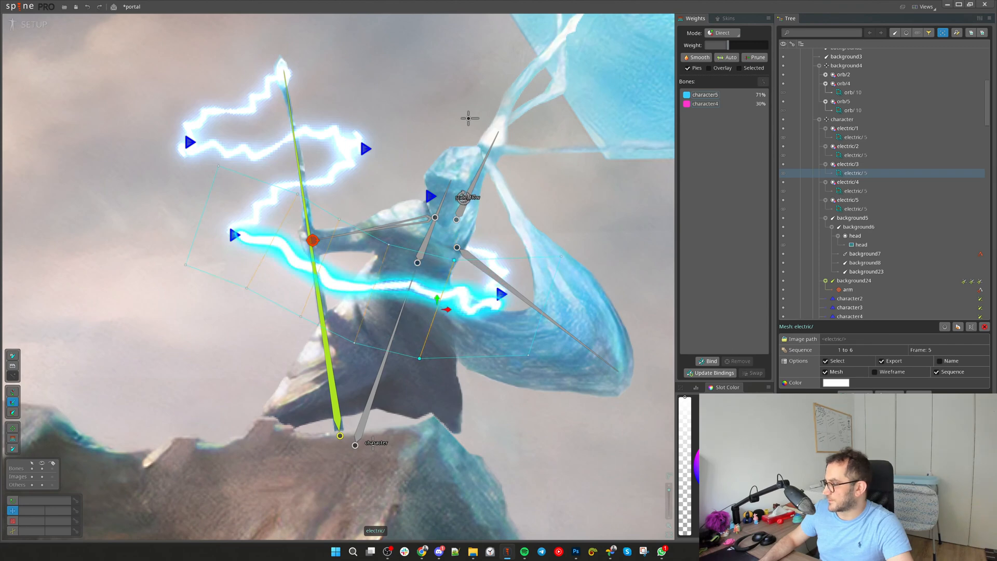
Add a fifth crosswise edge near the right end of the electric/3 mesh and shift it sideways
{"action": "left_click", "coordinate": [855, 396]}
{"action": "left_click_drag", "start_coordinate": [417, 248], "coordinate": [417, 294]}
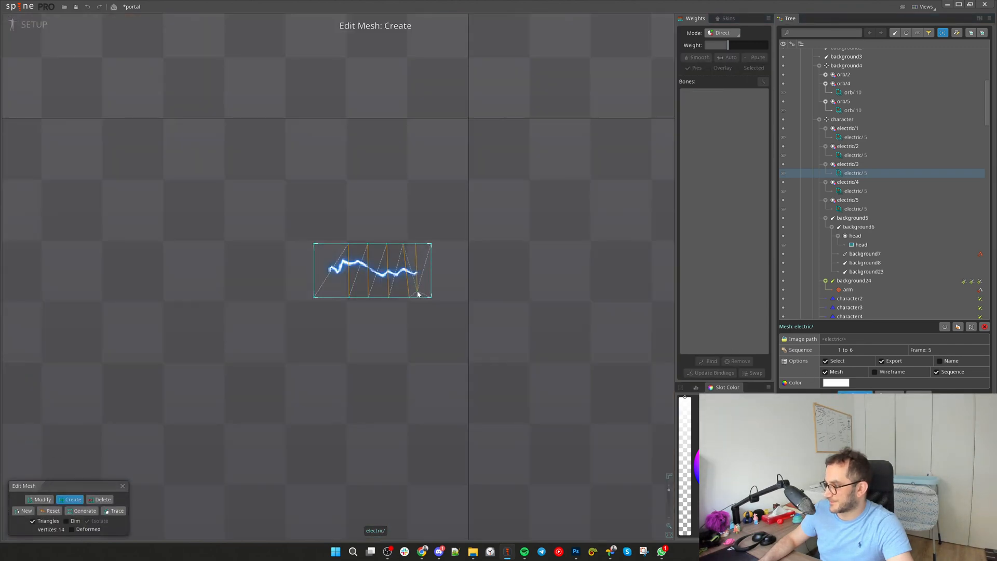
{"action": "scroll", "coordinate": [419, 275], "scroll_direction": "up", "scroll_amount": 5}
{"action": "key", "text": "Escape"}
{"action": "mouse_move", "coordinate": [378, 259]}
{"action": "left_mouse_down"}
{"action": "mouse_move", "coordinate": [358, 259]}
{"action": "mouse_move", "coordinate": [408, 259]}
{"action": "mouse_move", "coordinate": [396, 258]}
{"action": "left_mouse_up"}
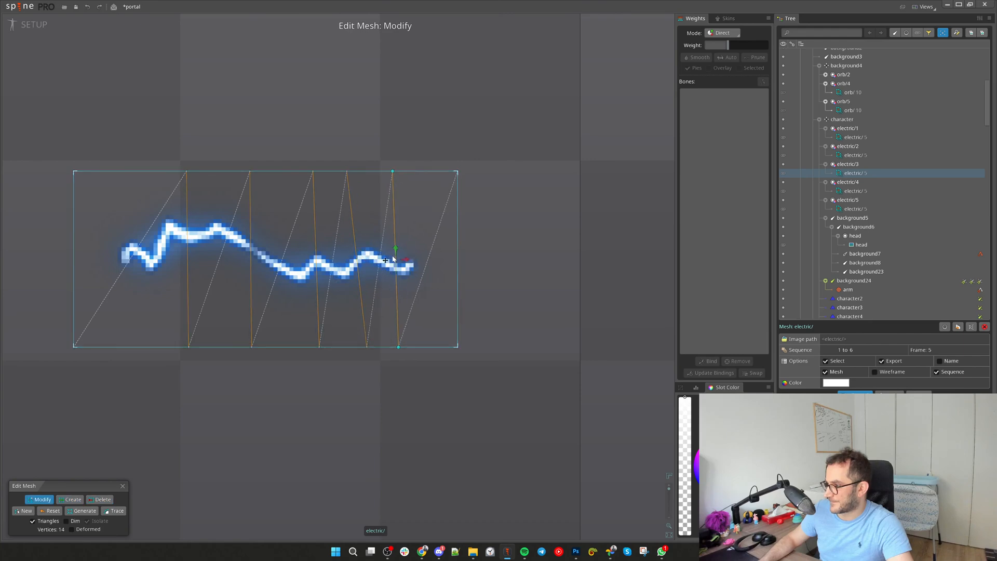
{"action": "left_click", "coordinate": [122, 487]}
Move the middle vertex pairs of the electric/3 mesh to curve the lightning around the character's waist
{"action": "left_click_drag", "start_coordinate": [386, 265], "coordinate": [384, 272]}
{"action": "left_click_drag", "start_coordinate": [325, 252], "coordinate": [325, 254]}
{"action": "left_click_drag", "start_coordinate": [281, 232], "coordinate": [284, 238]}
{"action": "left_click_drag", "start_coordinate": [237, 206], "coordinate": [352, 260]}
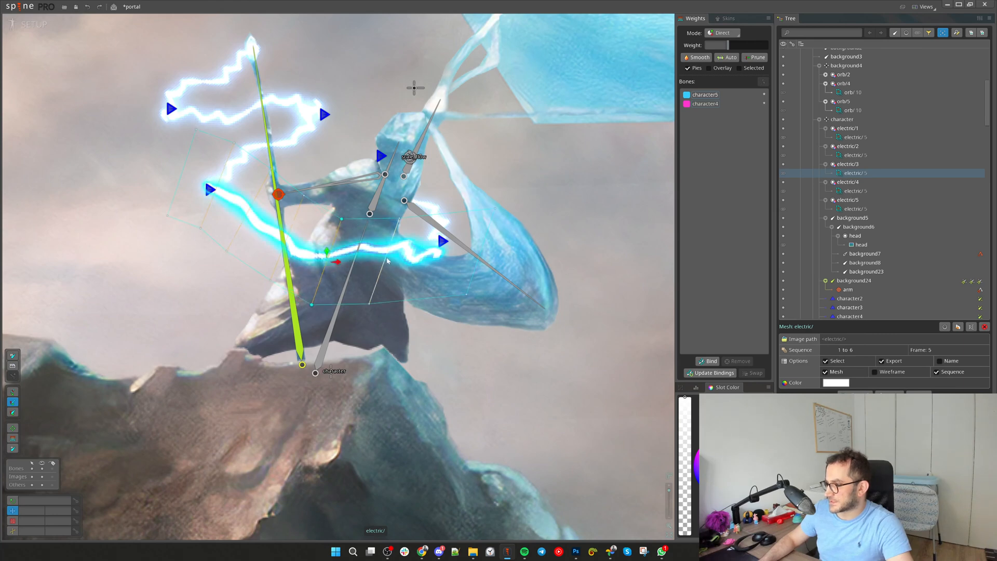
{"action": "left_click", "coordinate": [486, 222]}
{"action": "key", "text": "v"}
{"action": "left_click", "coordinate": [385, 261]}
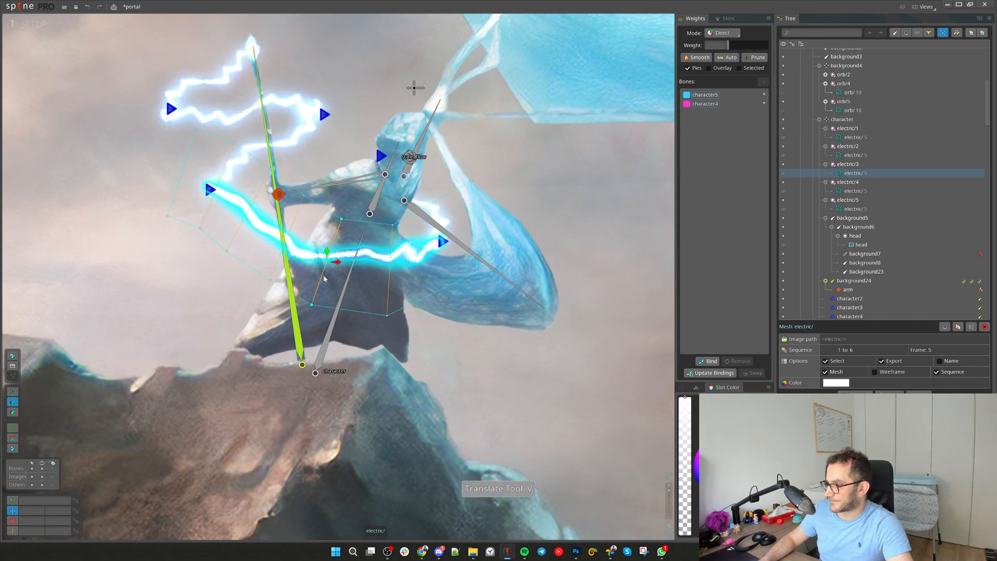
Adjust the electric/3 vertex pairs near the staff to smooth the lightning's downward curve
{"action": "left_click", "coordinate": [495, 361]}
{"action": "left_click_drag", "start_coordinate": [285, 248], "coordinate": [289, 255]}
{"action": "key", "text": "c"}
{"action": "key", "text": "v"}
{"action": "left_click", "coordinate": [237, 234]}
{"action": "key", "text": "c"}
{"action": "left_click_drag", "start_coordinate": [237, 236], "coordinate": [241, 245]}
{"action": "key", "text": "v"}
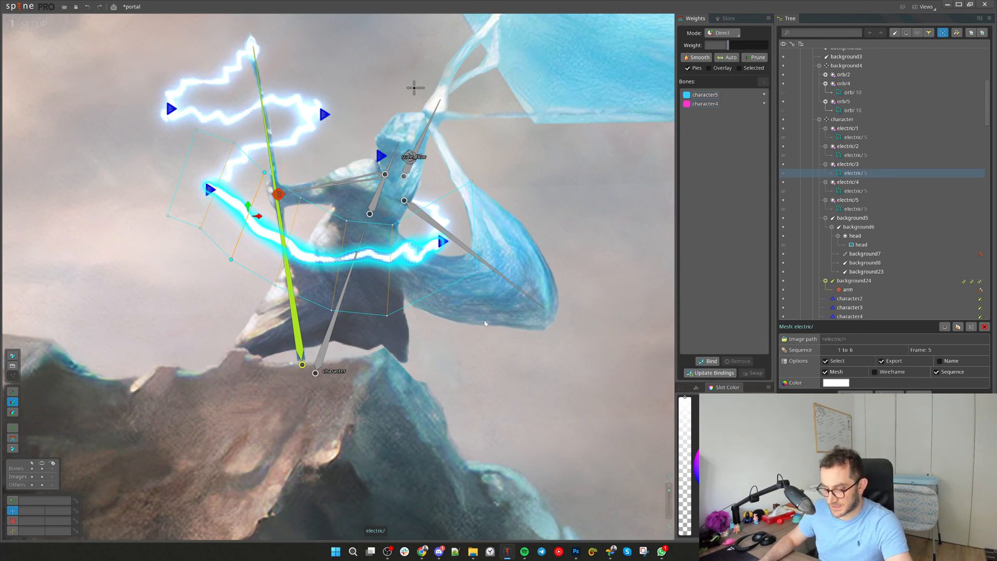
Inspect how the electric/3 mesh vertices are weighted to the character4 and character5 bones
{"action": "key", "text": "g"}
{"action": "scroll", "coordinate": [407, 291], "scroll_direction": "down", "scroll_amount": 3}
{"action": "scroll", "coordinate": [320, 224], "scroll_direction": "up", "scroll_amount": 3}
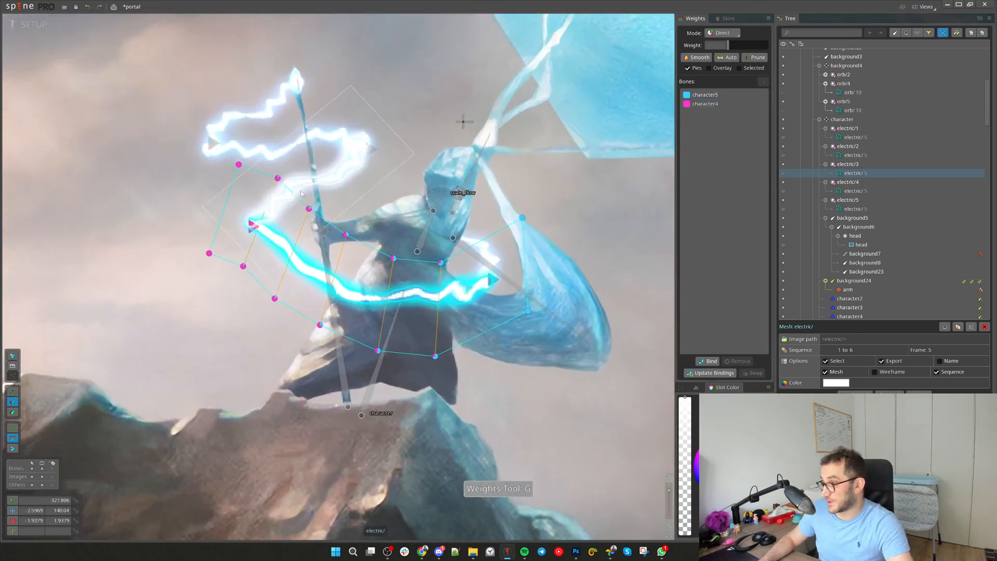
{"action": "scroll", "coordinate": [284, 185], "scroll_direction": "down", "scroll_amount": 3}
{"action": "left_click_drag", "start_coordinate": [501, 342], "coordinate": [506, 373]}
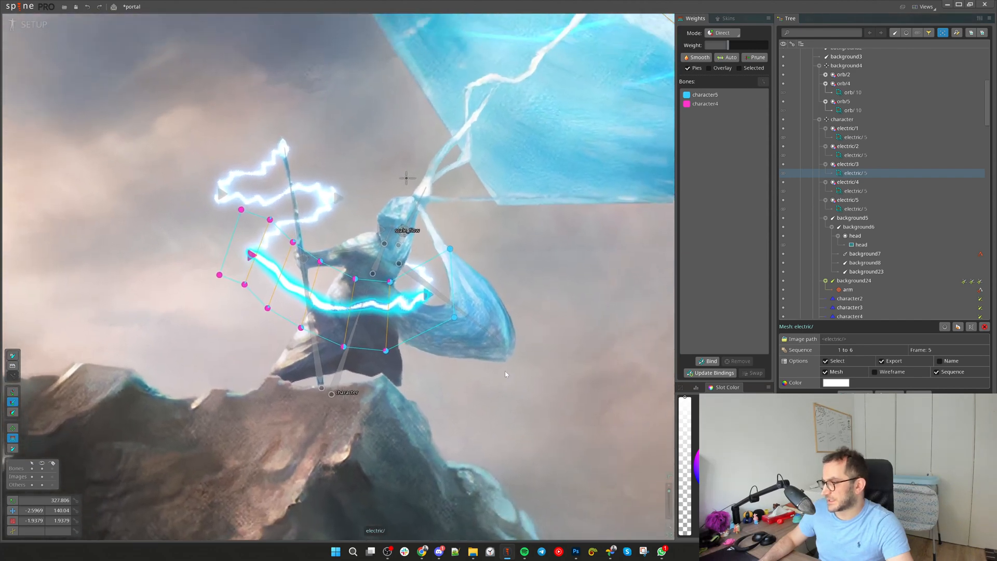
{"action": "scroll", "coordinate": [484, 298], "scroll_direction": "up", "scroll_amount": 3}
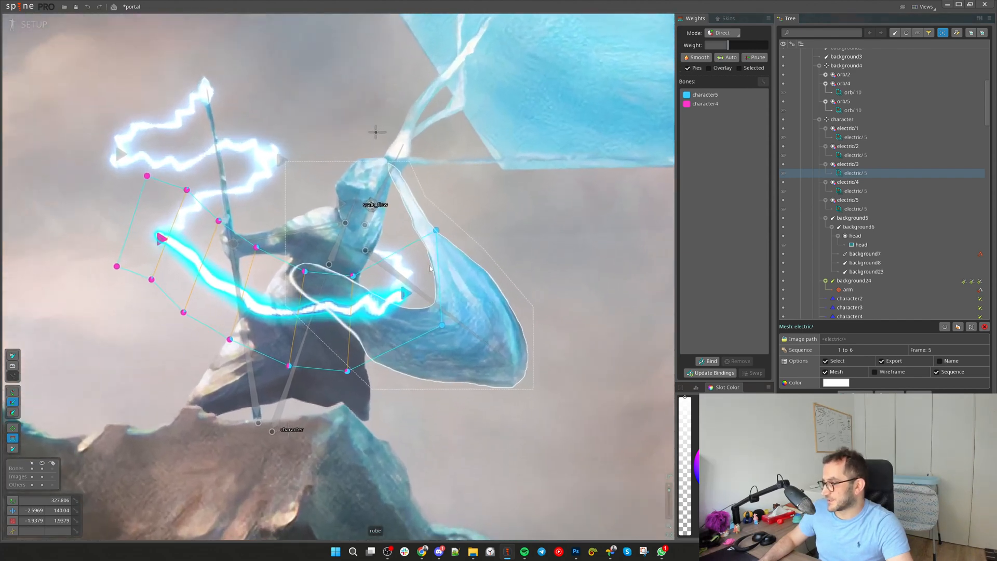
Divide the mesh of the electric/5 lightning segment behind the shoulder with two crosswise edges
{"action": "key", "text": "space"}
{"action": "left_click", "coordinate": [389, 251]}
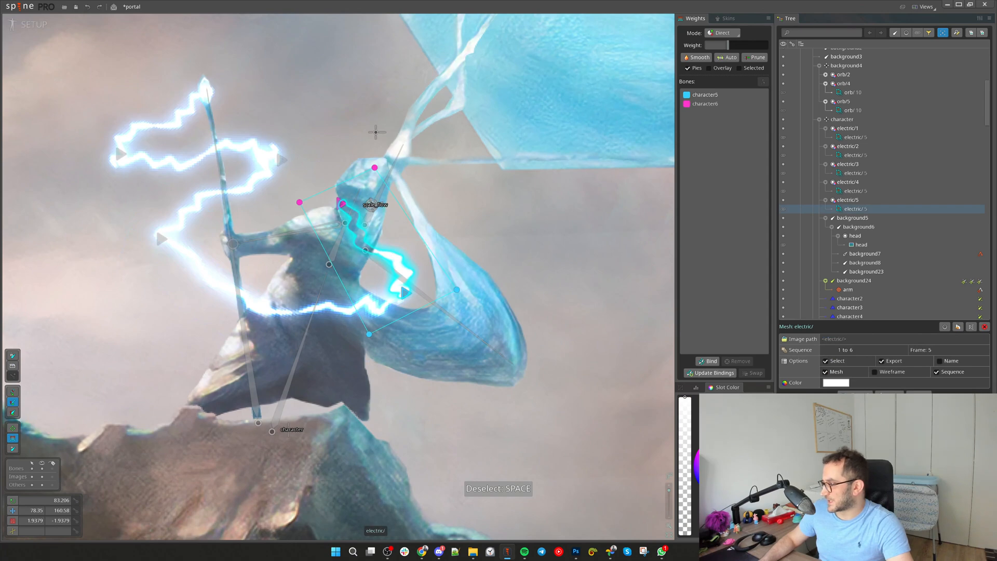
{"action": "left_click", "coordinate": [855, 395]}
{"action": "scroll", "coordinate": [406, 256], "scroll_direction": "up", "scroll_amount": 3}
{"action": "key", "text": "c"}
{"action": "left_click", "coordinate": [389, 197]}
{"action": "left_click_drag", "start_coordinate": [392, 208], "coordinate": [389, 294]}
{"action": "left_click_drag", "start_coordinate": [308, 196], "coordinate": [307, 280]}
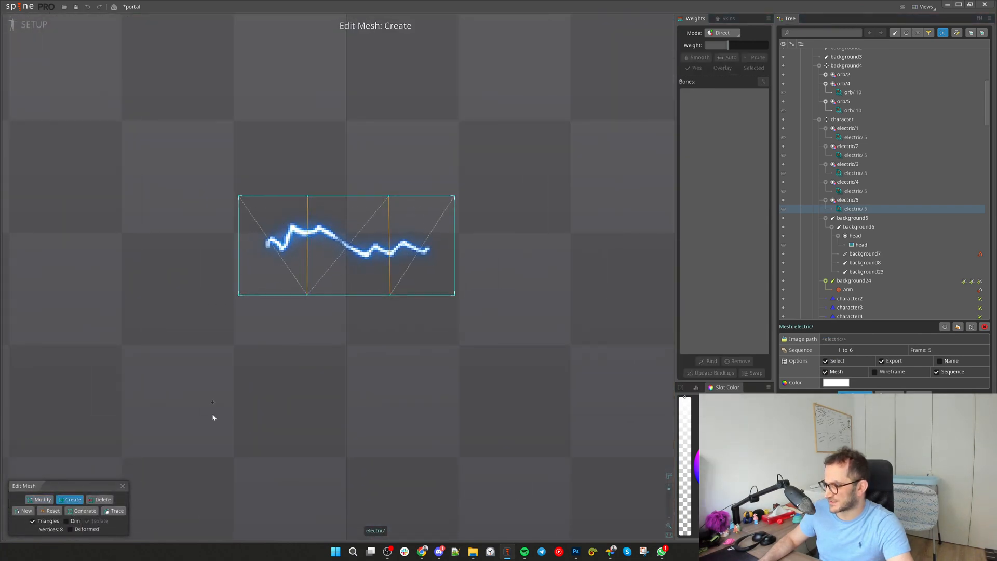
{"action": "left_click", "coordinate": [123, 486]}
Move the vertex pairs of the electric/5 mesh so the lightning arcs outward from the head around the back
{"action": "scroll", "coordinate": [351, 240], "scroll_direction": "down", "scroll_amount": 5}
{"action": "key", "text": "v"}
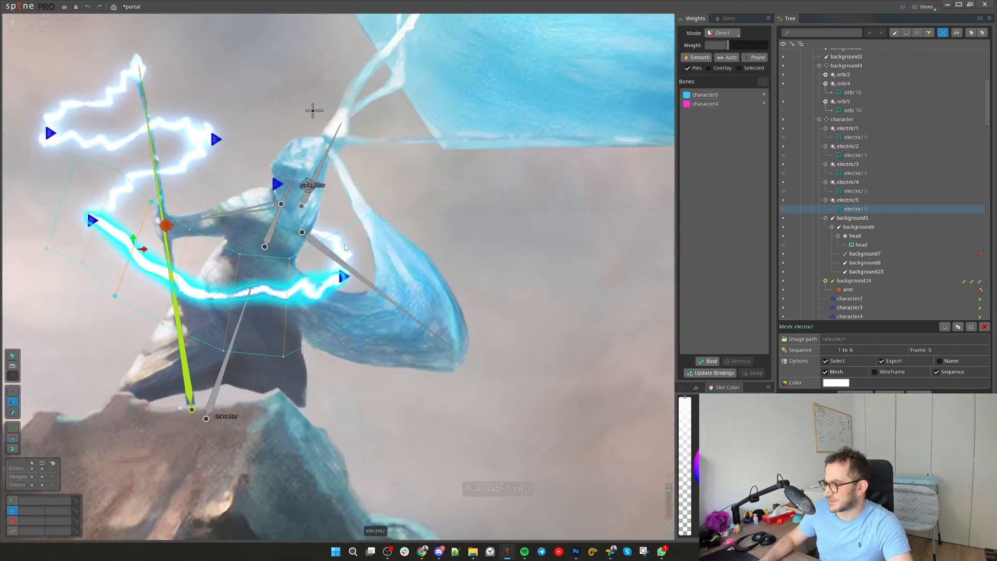
{"action": "left_click", "coordinate": [330, 237]}
{"action": "left_click", "coordinate": [345, 242]}
{"action": "left_click_drag", "start_coordinate": [305, 206], "coordinate": [330, 199]}
{"action": "left_click_drag", "start_coordinate": [281, 161], "coordinate": [271, 167]}
{"action": "left_click_drag", "start_coordinate": [351, 295], "coordinate": [333, 297]}
{"action": "left_click_drag", "start_coordinate": [335, 249], "coordinate": [340, 250]}
{"action": "left_click", "coordinate": [328, 301]}
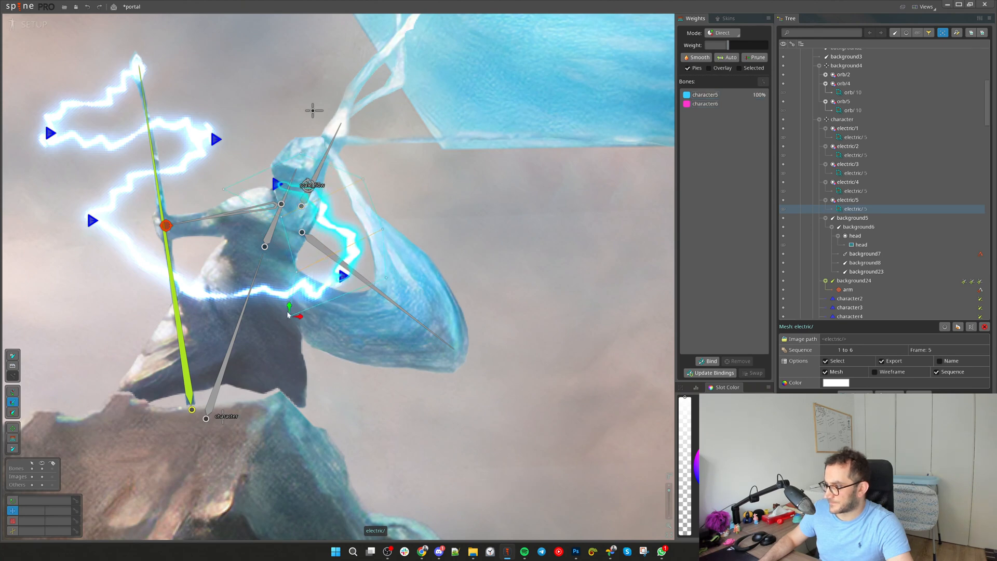
{"action": "left_click", "coordinate": [288, 219]}
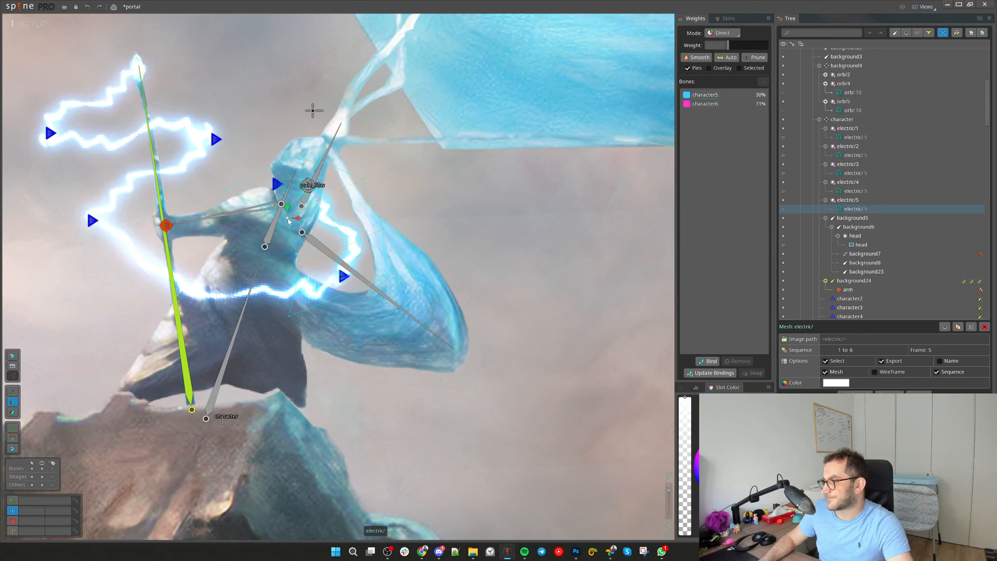
Inspect the electric/5 mesh weights and the overall shape of the lightning around the character
{"action": "scroll", "coordinate": [372, 268], "scroll_direction": "down", "scroll_amount": 2}
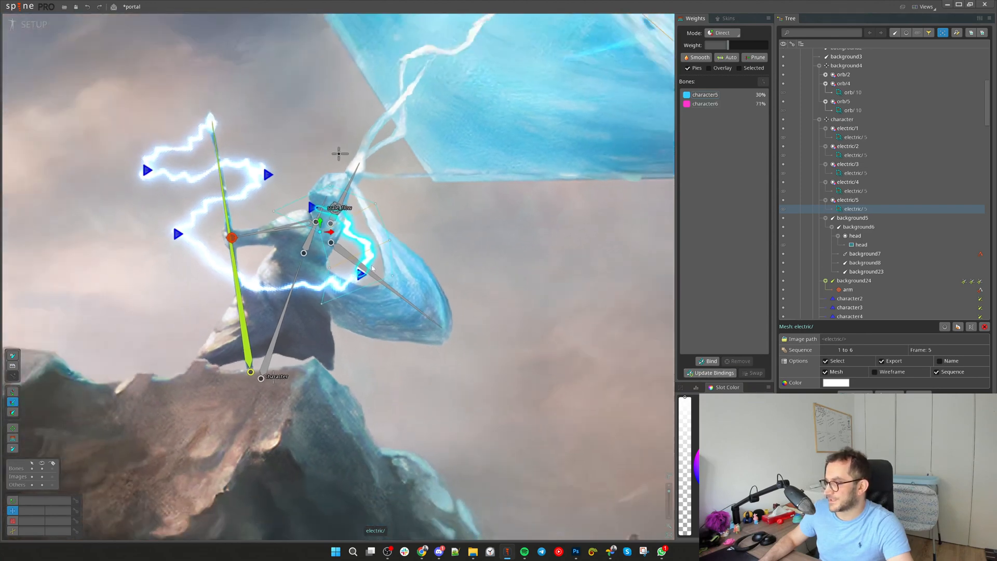
{"action": "key", "text": "g"}
{"action": "scroll", "coordinate": [375, 262], "scroll_direction": "up", "scroll_amount": 2}
{"action": "key", "text": "g"}
{"action": "key", "text": "space"}
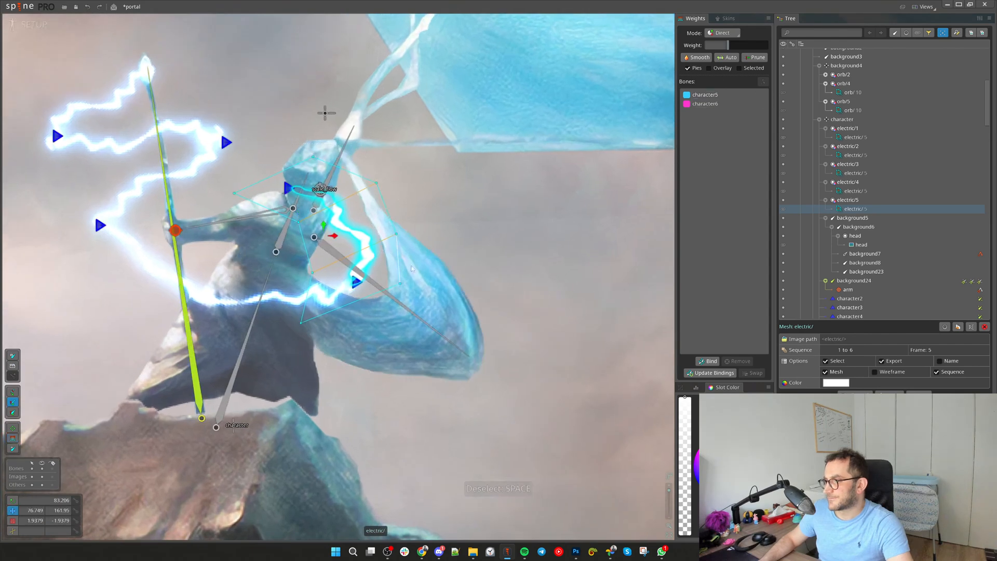
{"action": "scroll", "coordinate": [130, 206], "scroll_direction": "down", "scroll_amount": 3}
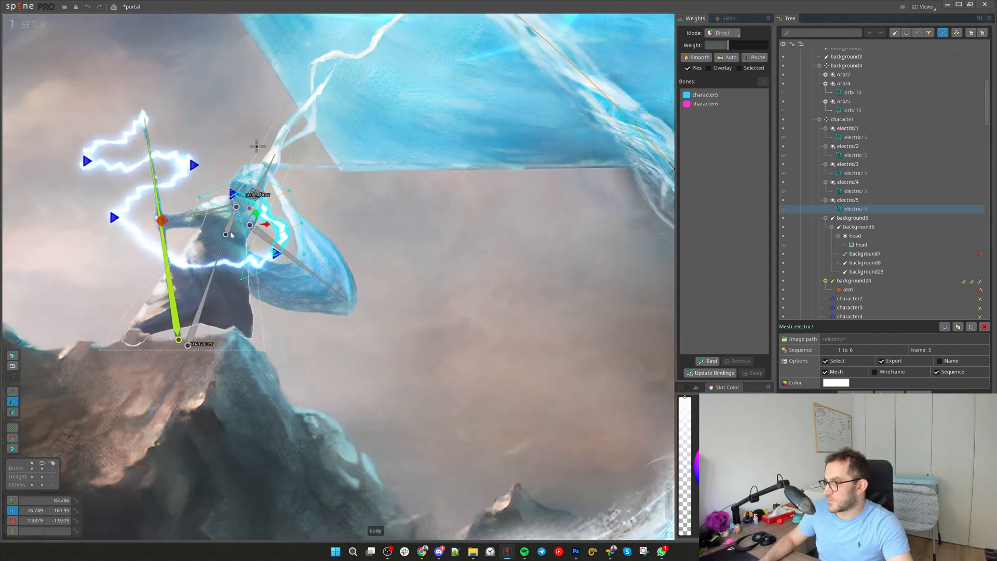
{"action": "scroll", "coordinate": [504, 293], "scroll_direction": "up", "scroll_amount": 2}
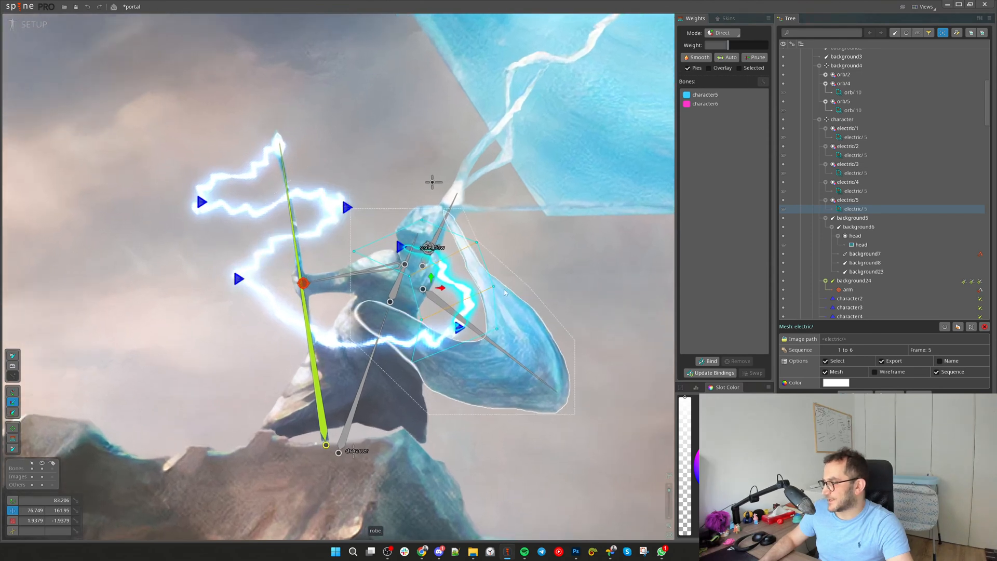
Divide the mesh of the electric/4 lightning segment crossing the staff with three crosswise edges
{"action": "left_click", "coordinate": [297, 229]}
{"action": "scroll", "coordinate": [327, 270], "scroll_direction": "up", "scroll_amount": 3}
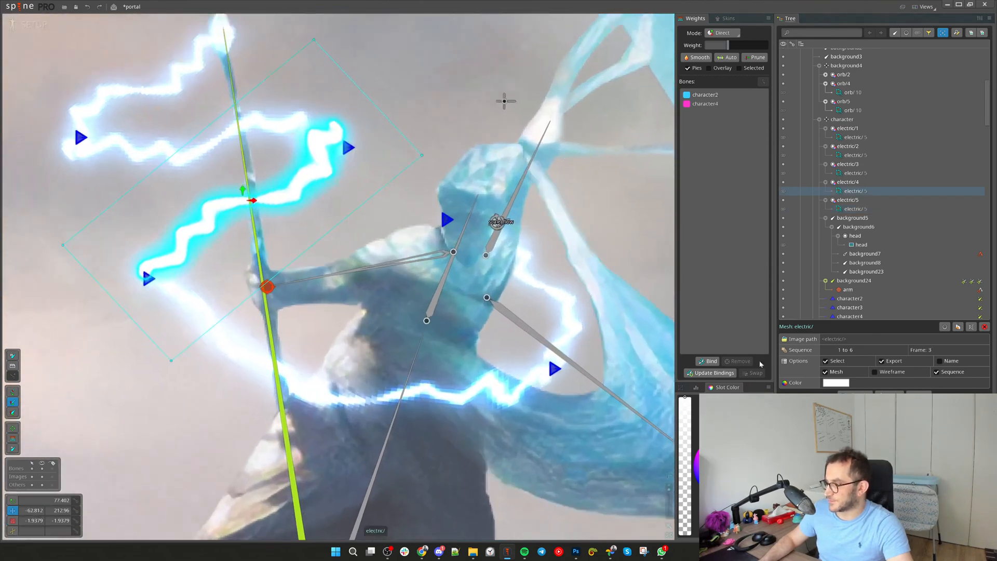
{"action": "left_click", "coordinate": [852, 395]}
{"action": "scroll", "coordinate": [224, 194], "scroll_direction": "up", "scroll_amount": 2}
{"action": "left_click", "coordinate": [203, 140]}
{"action": "left_click_drag", "start_coordinate": [203, 140], "coordinate": [202, 254]}
{"action": "left_click", "coordinate": [259, 140]}
{"action": "left_click_drag", "start_coordinate": [260, 150], "coordinate": [259, 256]}
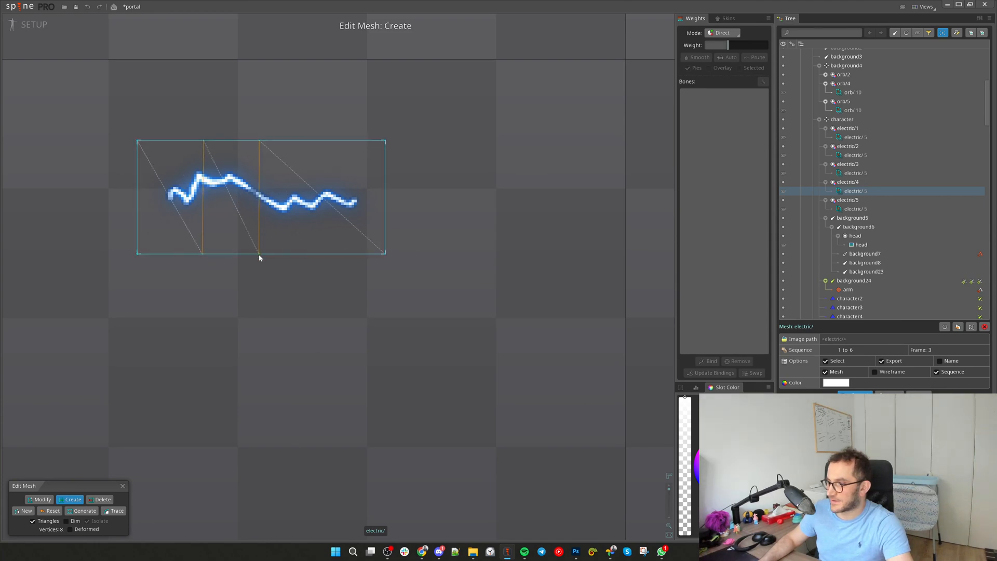
{"action": "left_click", "coordinate": [319, 146]}
{"action": "left_click_drag", "start_coordinate": [318, 142], "coordinate": [314, 253]}
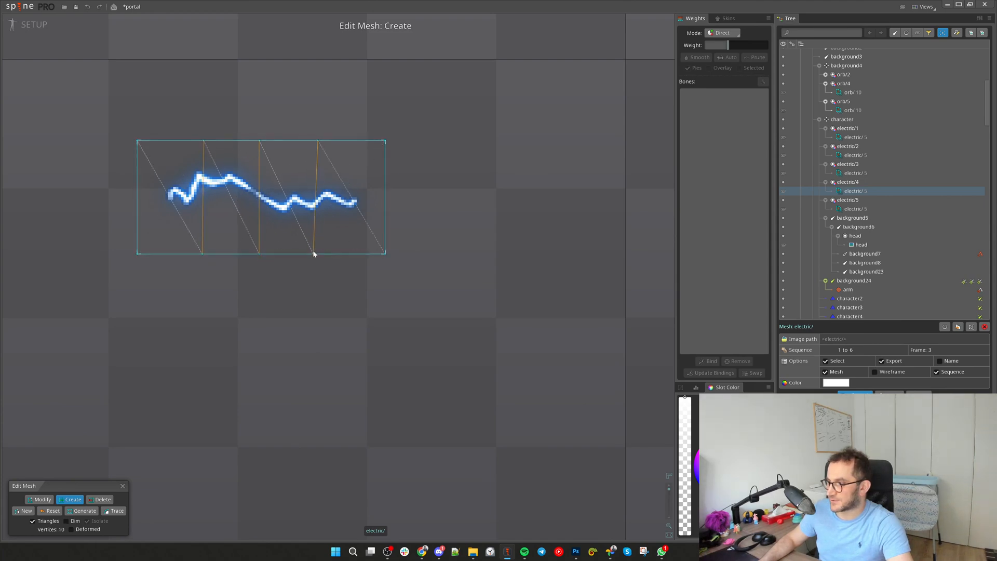
{"action": "left_click", "coordinate": [122, 486]}
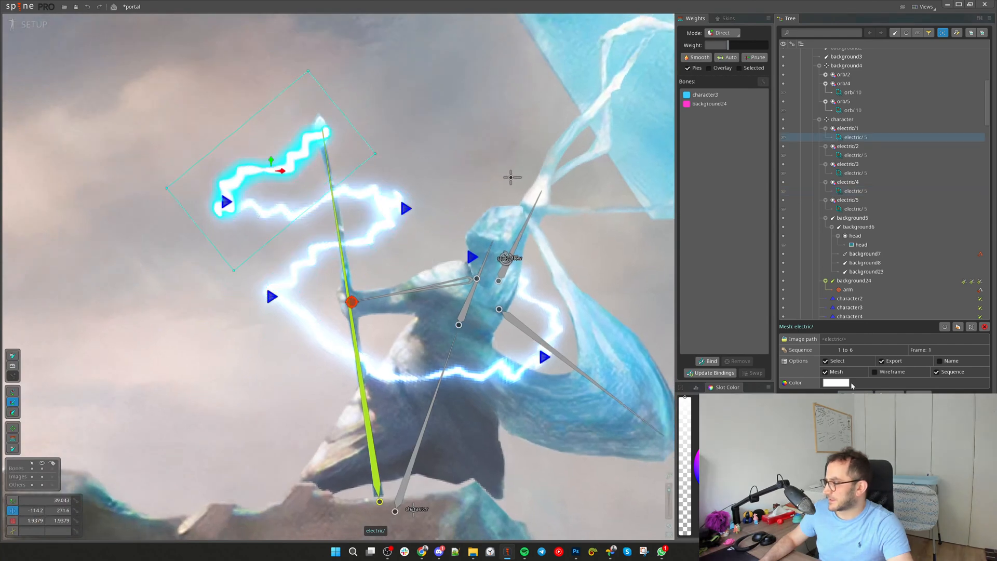
Divide the mesh of the electric/1 lightning segment at the staff tip with three crosswise edges, keeping its weights
{"action": "left_click", "coordinate": [854, 394]}
{"action": "left_click", "coordinate": [85, 511]}
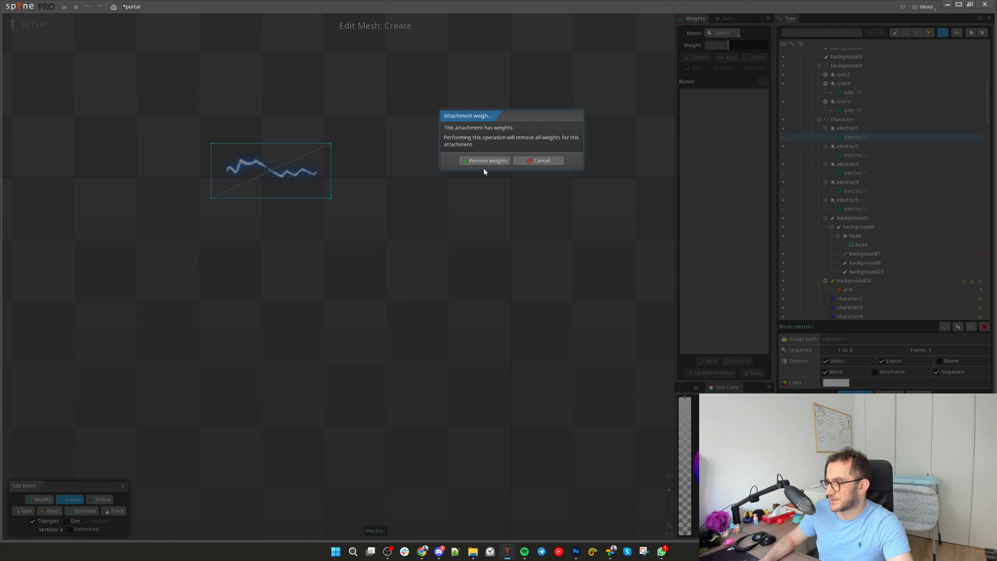
{"action": "left_click", "coordinate": [535, 161]}
{"action": "left_click", "coordinate": [216, 104]}
{"action": "left_click", "coordinate": [214, 223]}
{"action": "left_click", "coordinate": [278, 223]}
{"action": "left_click", "coordinate": [275, 103]}
{"action": "left_click", "coordinate": [340, 104]}
{"action": "left_click", "coordinate": [347, 223]}
{"action": "left_click", "coordinate": [123, 486]}
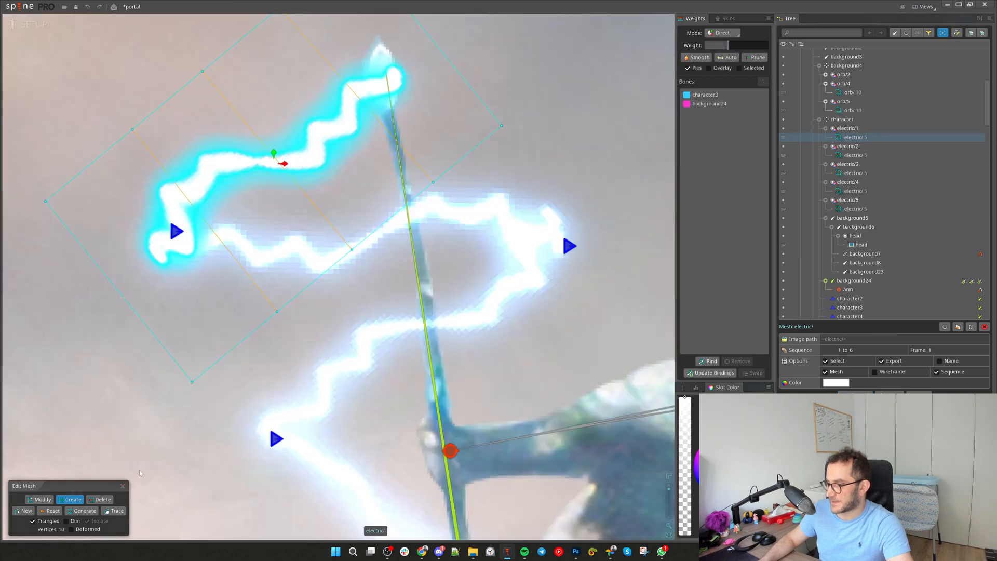
Divide the mesh of the electric/2 lightning segment with four crosswise edges
{"action": "left_click", "coordinate": [385, 253]}
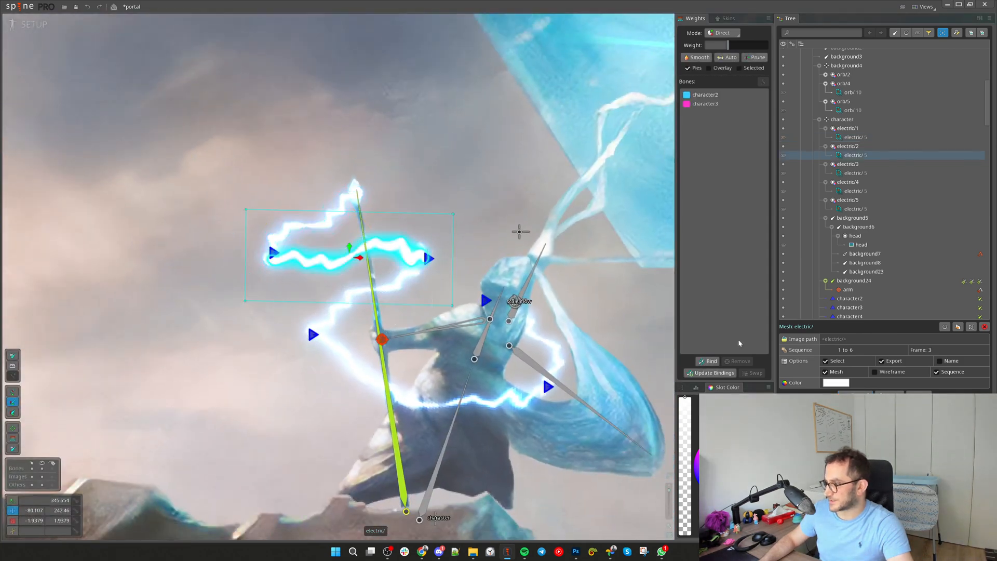
{"action": "left_click", "coordinate": [855, 396]}
{"action": "left_click", "coordinate": [322, 234]}
{"action": "left_click", "coordinate": [320, 281]}
{"action": "left_click", "coordinate": [358, 234]}
{"action": "left_click", "coordinate": [363, 281]}
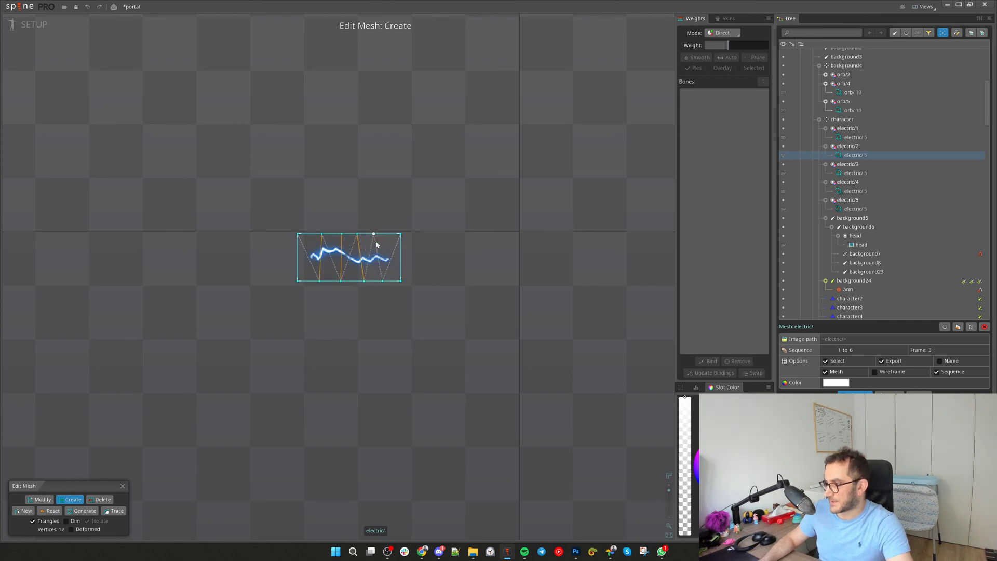
{"action": "key", "text": "Escape"}
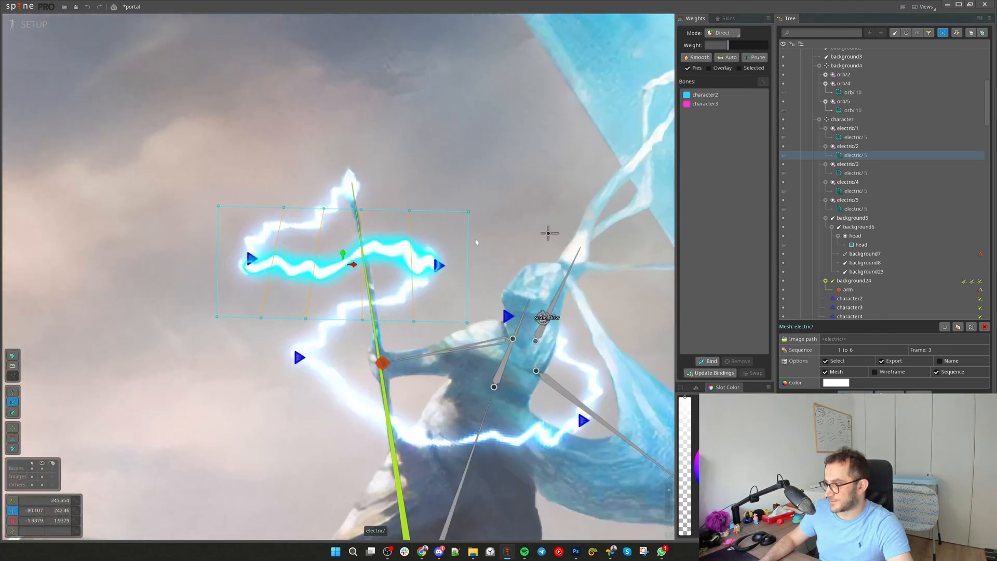
Reduce the electric/1 mesh to two crosswise edges, space them evenly along the bolt, and keep the weights
{"action": "left_click", "coordinate": [364, 174]}
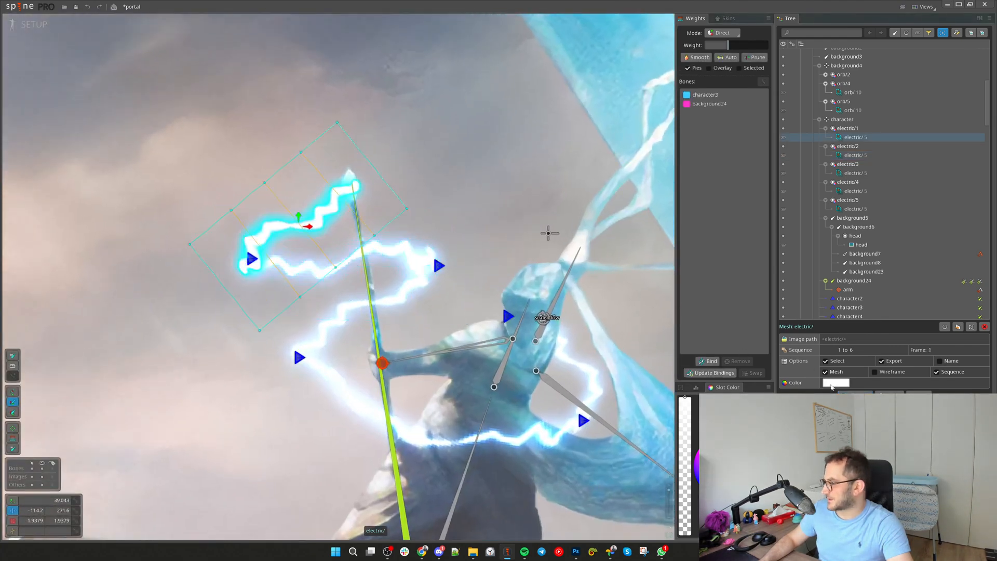
{"action": "left_click", "coordinate": [855, 395]}
{"action": "key", "text": "Escape"}
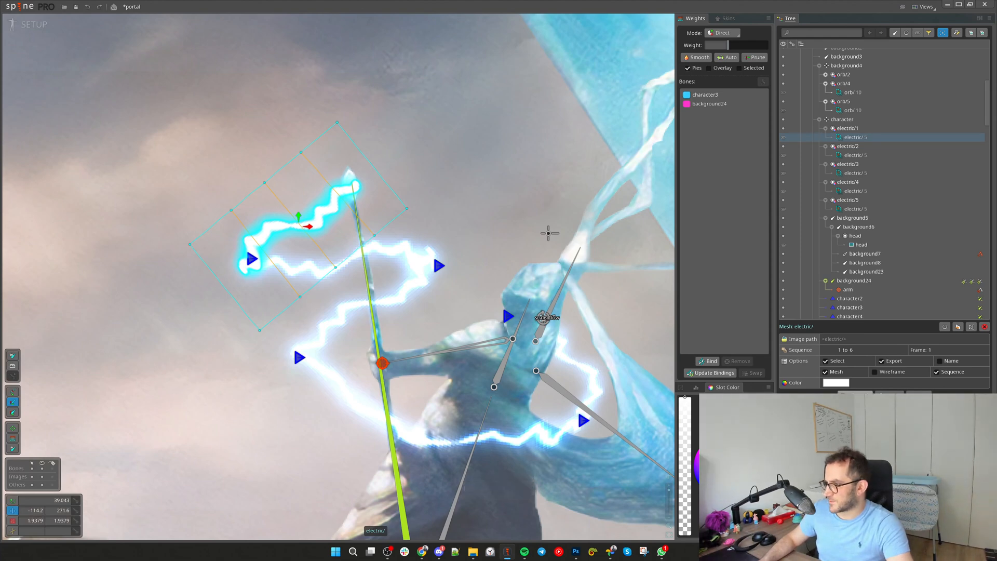
{"action": "left_click", "coordinate": [855, 395]}
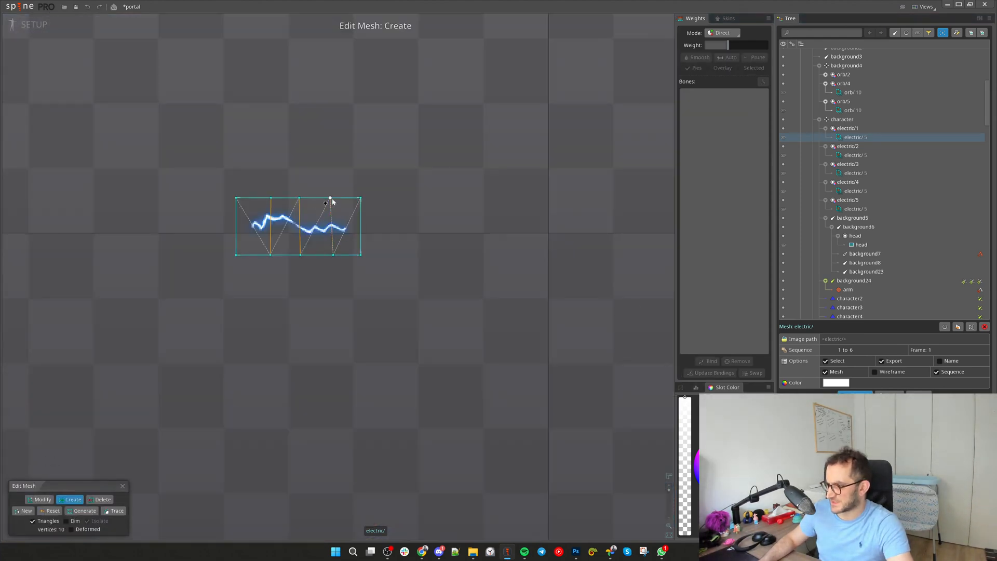
{"action": "key", "text": "m"}
{"action": "left_click_drag", "start_coordinate": [305, 230], "coordinate": [331, 231]}
{"action": "left_click_drag", "start_coordinate": [269, 233], "coordinate": [284, 232]}
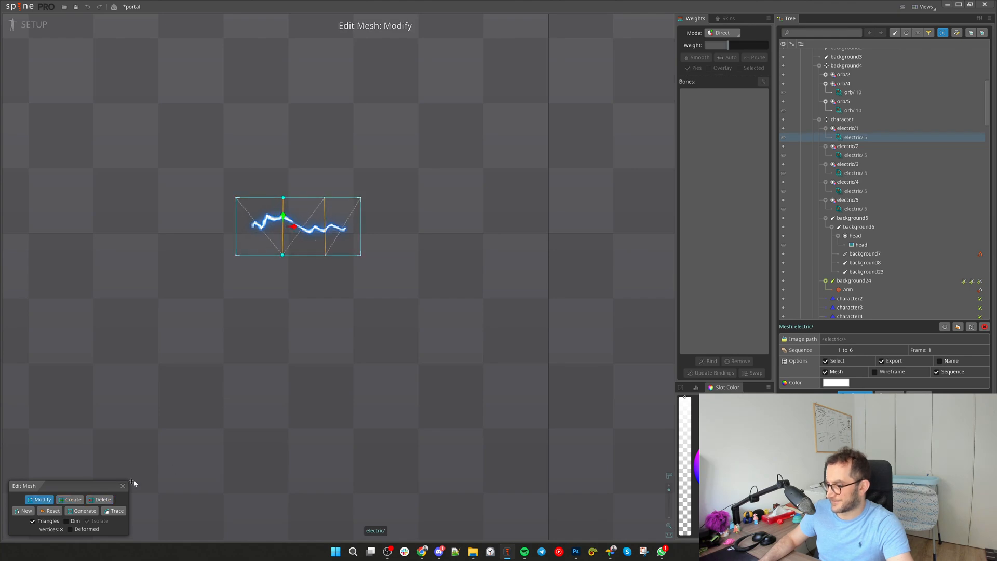
{"action": "left_click", "coordinate": [123, 485]}
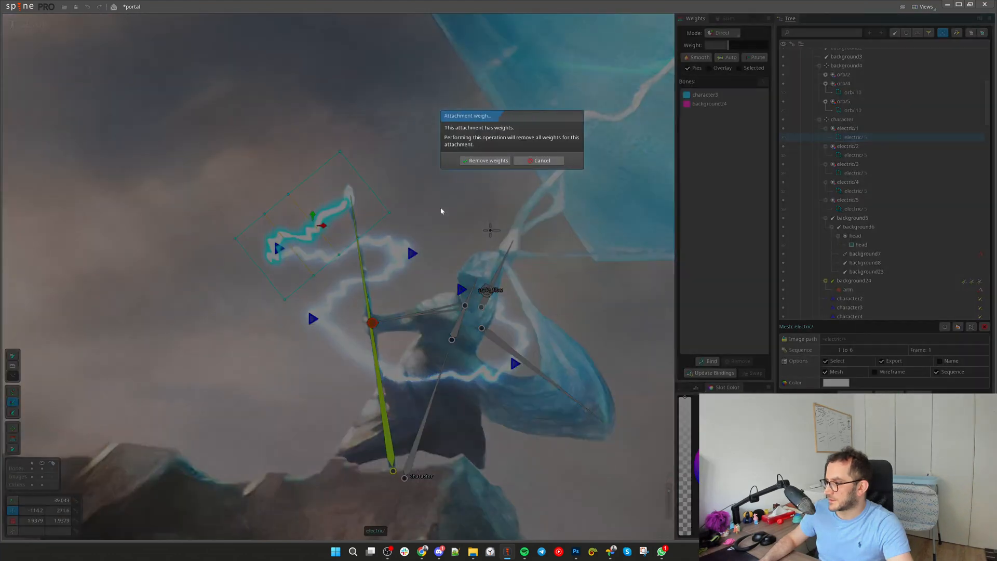
{"action": "left_click", "coordinate": [492, 161]}
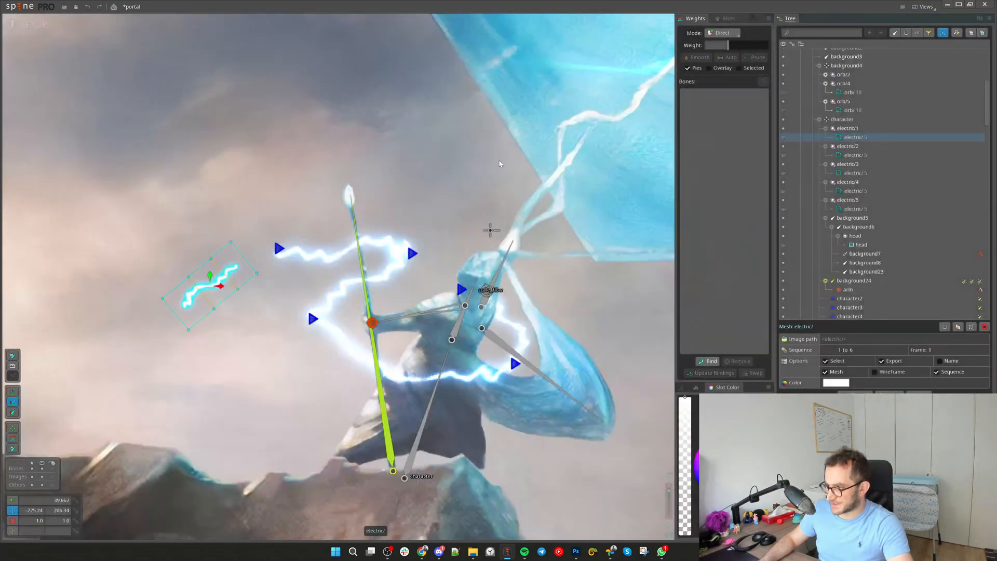
{"action": "key", "text": "ctrl+z"}
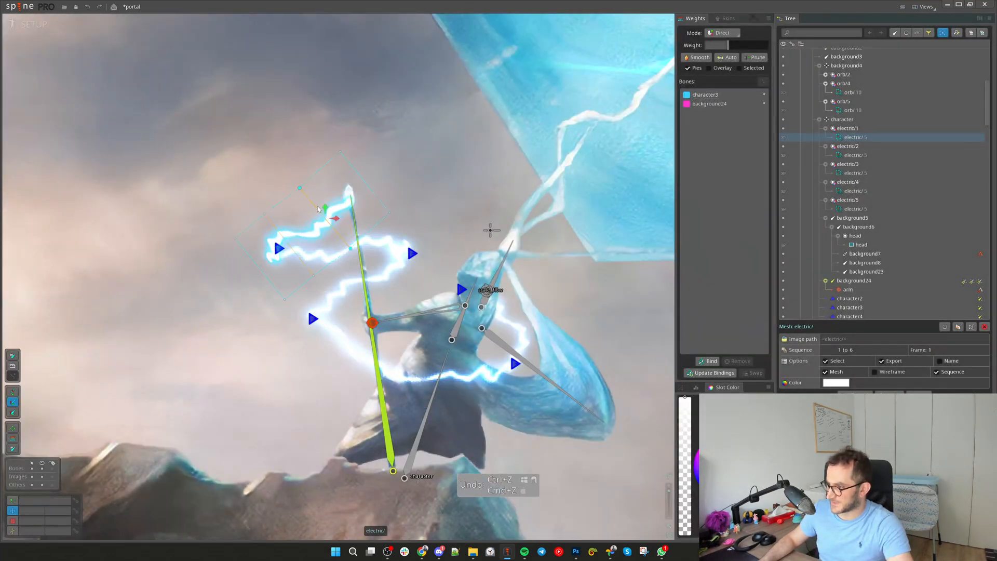
Move and rotate the vertex pairs of the electric/1 mesh so the lightning arcs outward from the staff tip to the character3 bone
{"action": "left_click_drag", "start_coordinate": [319, 203], "coordinate": [313, 196]}
{"action": "left_click_drag", "start_coordinate": [290, 240], "coordinate": [315, 200]}
{"action": "left_click", "coordinate": [365, 183]}
{"action": "key", "text": "c"}
{"action": "key", "text": "v"}
{"action": "mouse_move", "coordinate": [443, 197]}
{"action": "left_mouse_down"}
{"action": "mouse_move", "coordinate": [434, 222]}
{"action": "mouse_move", "coordinate": [442, 209]}
{"action": "left_mouse_up"}
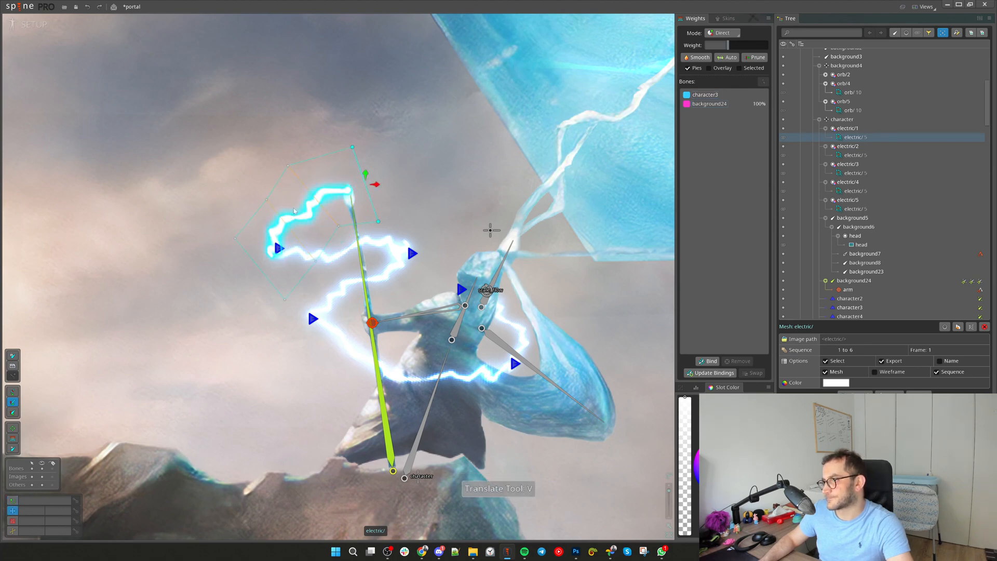
{"action": "left_click_drag", "start_coordinate": [339, 228], "coordinate": [263, 195]}
{"action": "left_click_drag", "start_coordinate": [316, 261], "coordinate": [309, 249]}
{"action": "left_click_drag", "start_coordinate": [259, 274], "coordinate": [267, 280]}
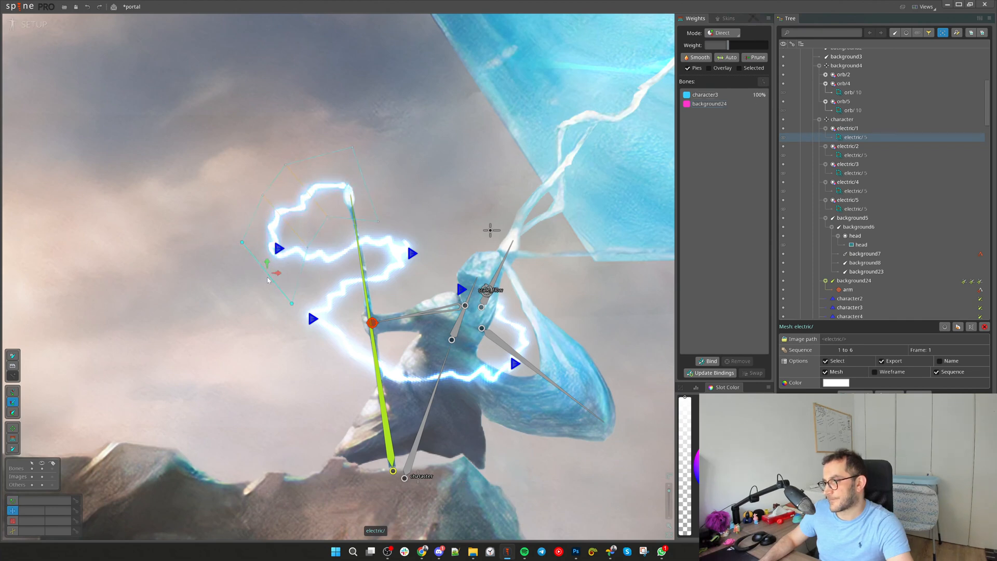
Move and rotate the vertex pairs at the character3 end of the electric/2 mesh so it continues the curve of electric/1
{"action": "left_click", "coordinate": [327, 251]}
{"action": "left_click_drag", "start_coordinate": [297, 248], "coordinate": [256, 231]}
{"action": "key", "text": "c"}
{"action": "left_click_drag", "start_coordinate": [222, 262], "coordinate": [256, 233]}
{"action": "key", "text": "v"}
Lower the inner vertex pairs of the electric/2 mesh and rotate its pair at the character2 end, undoing the last attempts
{"action": "left_click", "coordinate": [391, 243]}
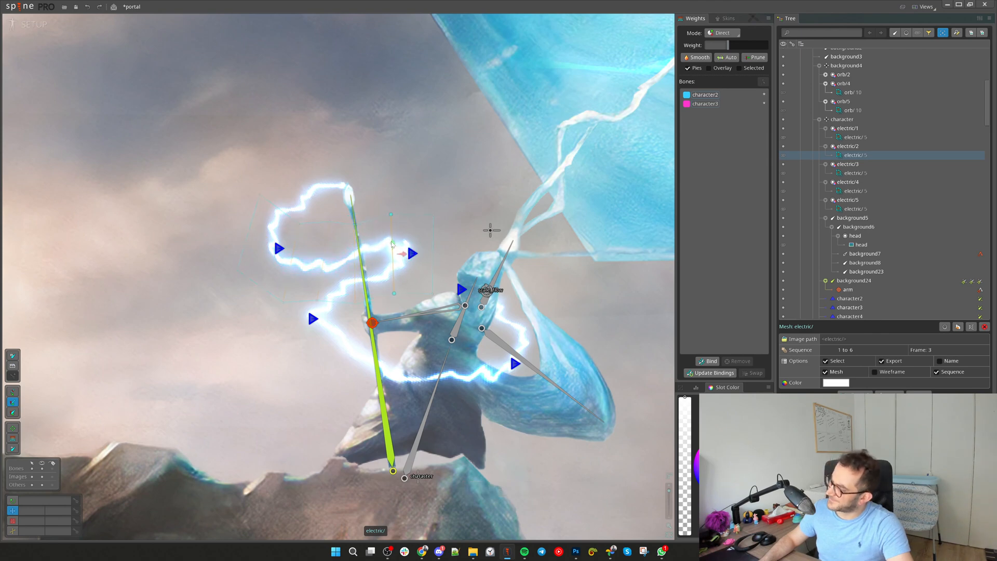
{"action": "mouse_move", "coordinate": [393, 246]}
{"action": "left_mouse_down"}
{"action": "mouse_move", "coordinate": [397, 262]}
{"action": "mouse_move", "coordinate": [358, 272]}
{"action": "mouse_move", "coordinate": [393, 265]}
{"action": "left_mouse_up"}
{"action": "left_click_drag", "start_coordinate": [330, 222], "coordinate": [328, 230]}
{"action": "left_click_drag", "start_coordinate": [317, 301], "coordinate": [318, 309]}
{"action": "left_click_drag", "start_coordinate": [397, 249], "coordinate": [399, 253]}
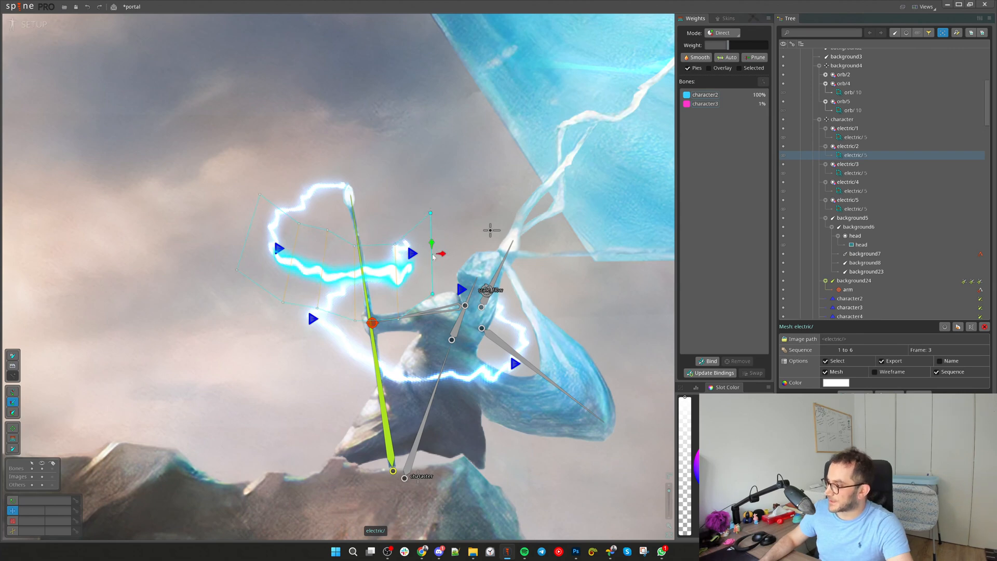
{"action": "key", "text": "c"}
{"action": "left_click", "coordinate": [394, 253]}
{"action": "left_click_drag", "start_coordinate": [394, 254], "coordinate": [332, 270]}
{"action": "key", "text": "ctrl+z"}
{"action": "key", "text": "ctrl+z"}
{"action": "key", "text": "ctrl+z"}
Try to bend the electric/4 mesh into an arc across the staff by moving and rotating its vertex pairs
{"action": "key", "text": "v"}
{"action": "key", "text": "c"}
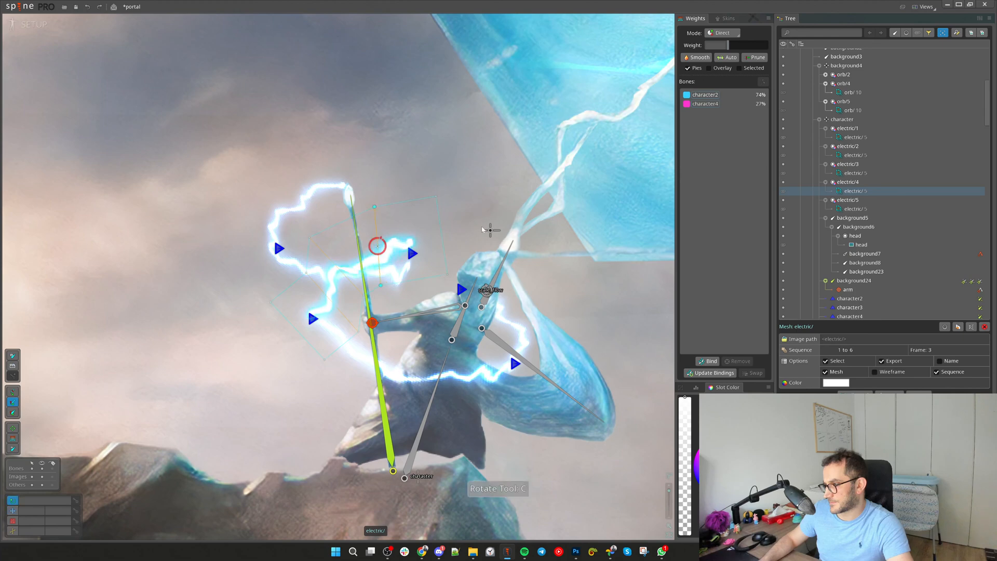
{"action": "key", "text": "v"}
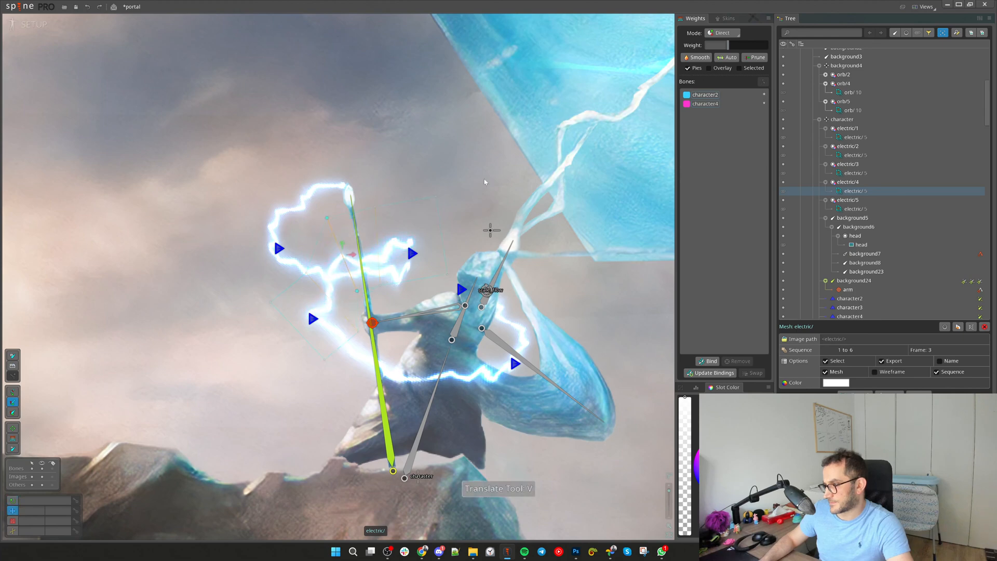
{"action": "left_click", "coordinate": [380, 253]}
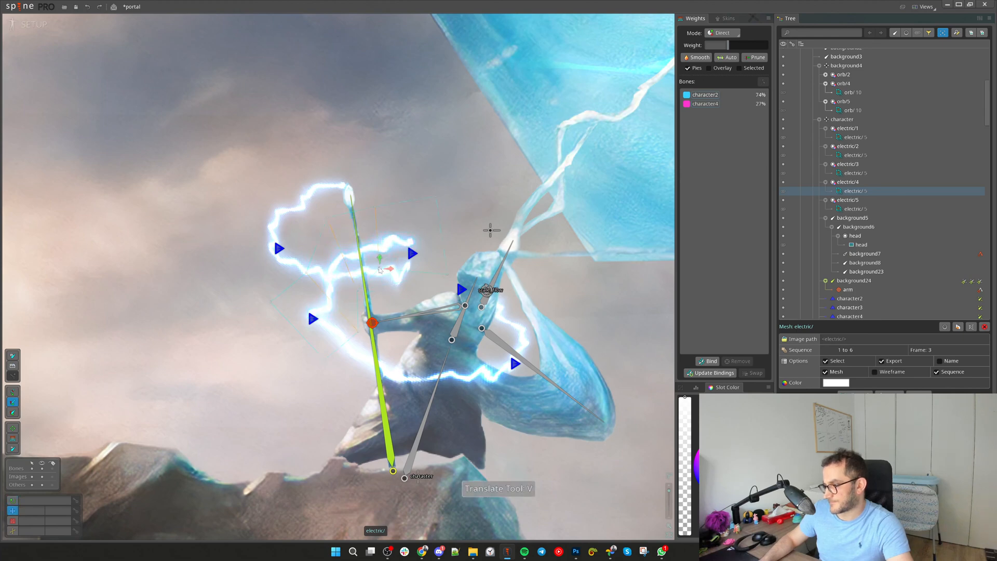
{"action": "left_click", "coordinate": [447, 274]}
{"action": "left_click_drag", "start_coordinate": [447, 274], "coordinate": [439, 285]}
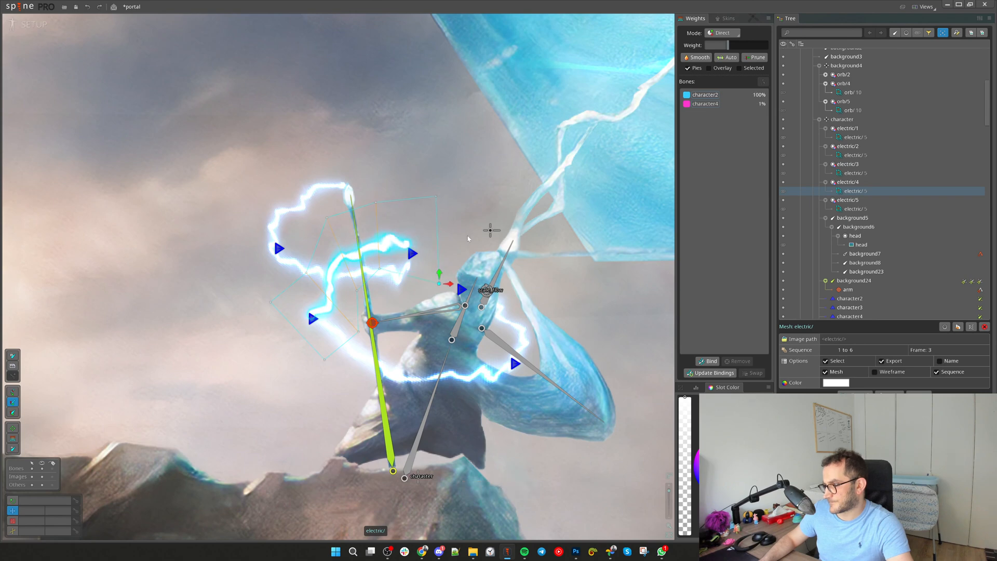
{"action": "left_click_drag", "start_coordinate": [436, 196], "coordinate": [449, 205]}
{"action": "left_click_drag", "start_coordinate": [435, 287], "coordinate": [433, 286]}
{"action": "left_click_drag", "start_coordinate": [306, 272], "coordinate": [284, 264]}
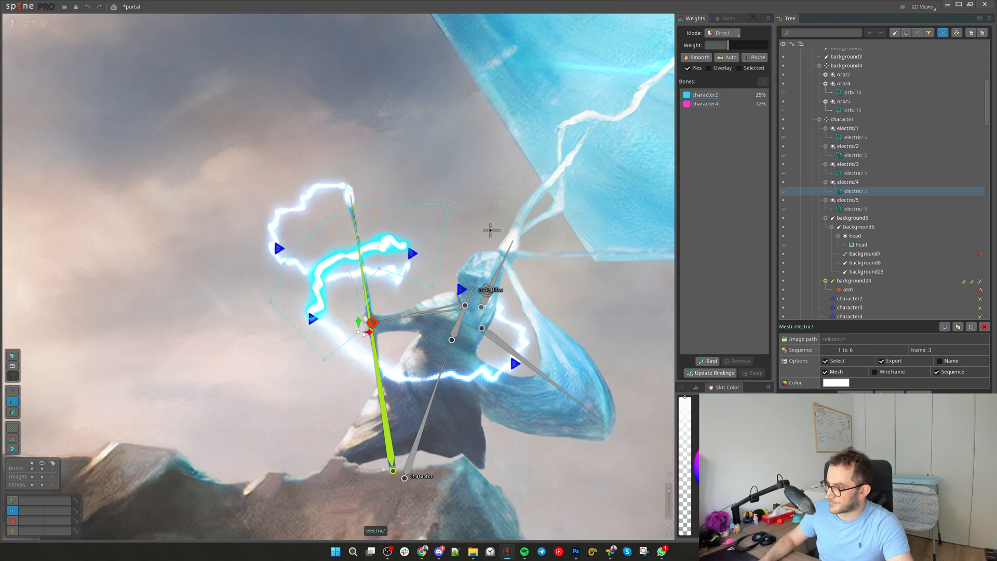
{"action": "left_click_drag", "start_coordinate": [365, 335], "coordinate": [348, 311]}
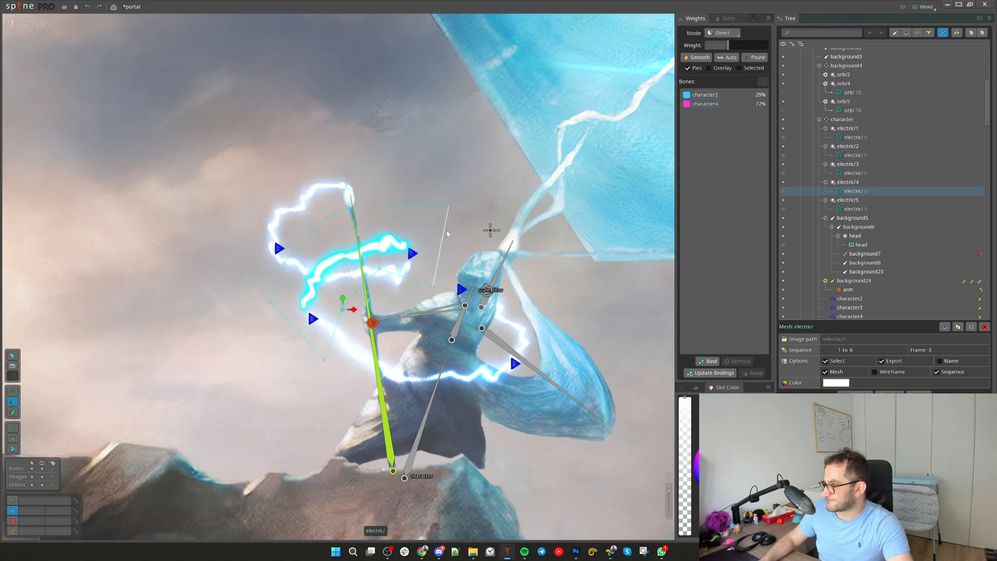
{"action": "left_click_drag", "start_coordinate": [380, 208], "coordinate": [388, 210]}
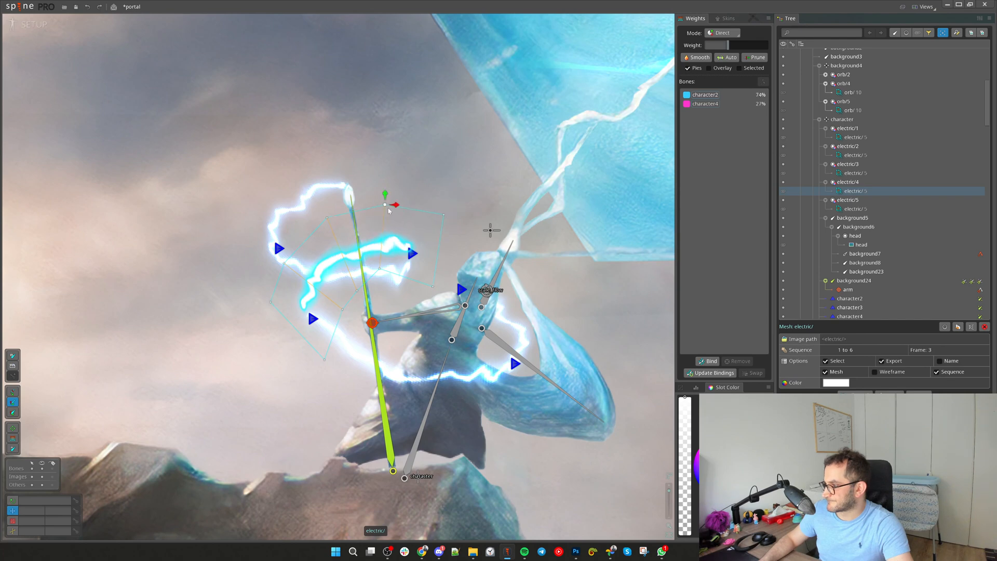
{"action": "left_click_drag", "start_coordinate": [429, 290], "coordinate": [425, 297]}
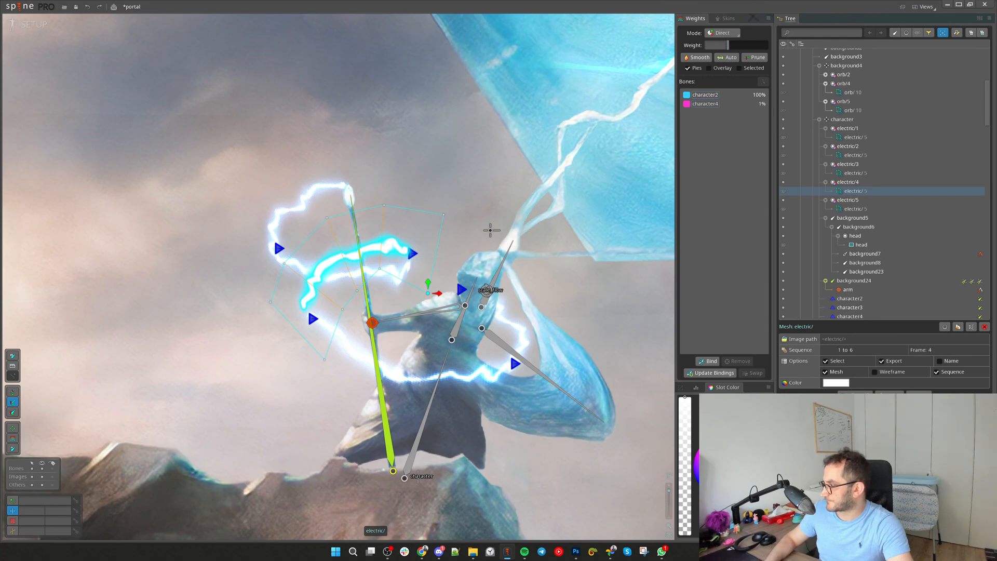
Undo the frame change and the reshaping of the electric/4 mesh
{"action": "key", "text": "Return"}
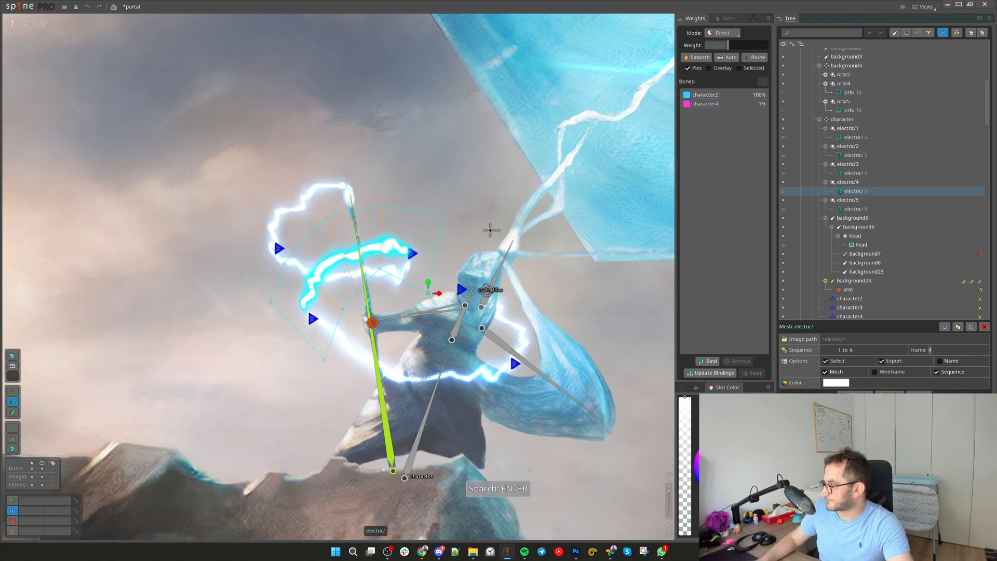
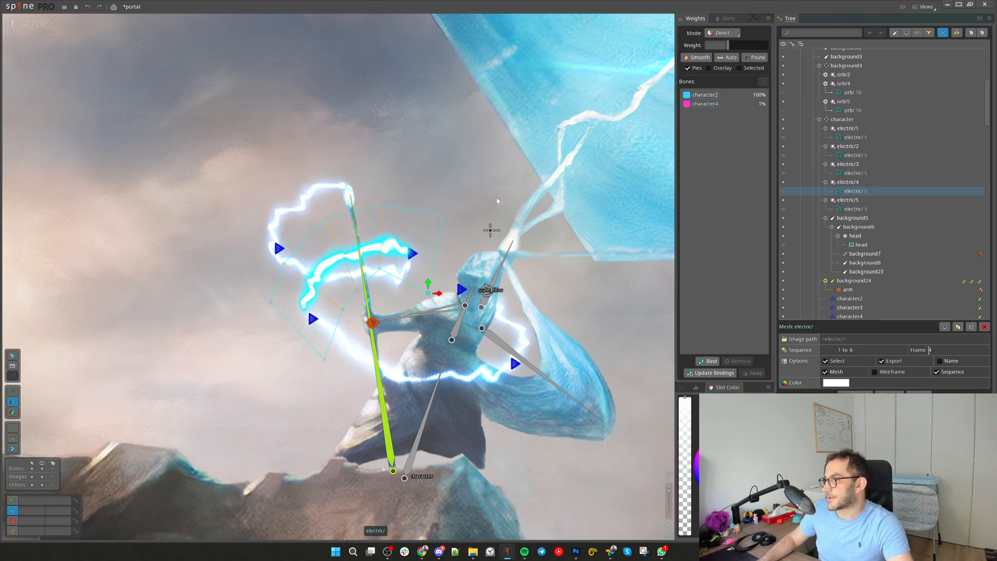
{"action": "key", "text": "ctrl+z"}
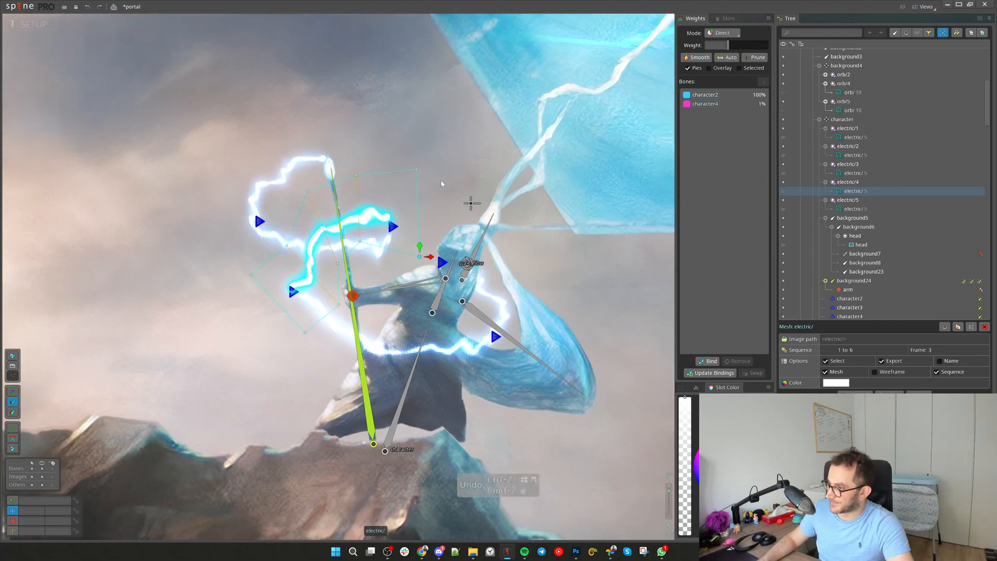
{"action": "key", "text": "ctrl+z"}
{"action": "key", "text": "ctrl+z"}
{"action": "key", "text": "ctrl+z"}
{"action": "key", "text": "ctrl+z"}
{"action": "key", "text": "ctrl+z"}
{"action": "key", "text": "ctrl+z"}
{"action": "key", "text": "ctrl+z"}
{"action": "key", "text": "ctrl+z"}
{"action": "key", "text": "ctrl+z"}
{"action": "key", "text": "ctrl+z"}
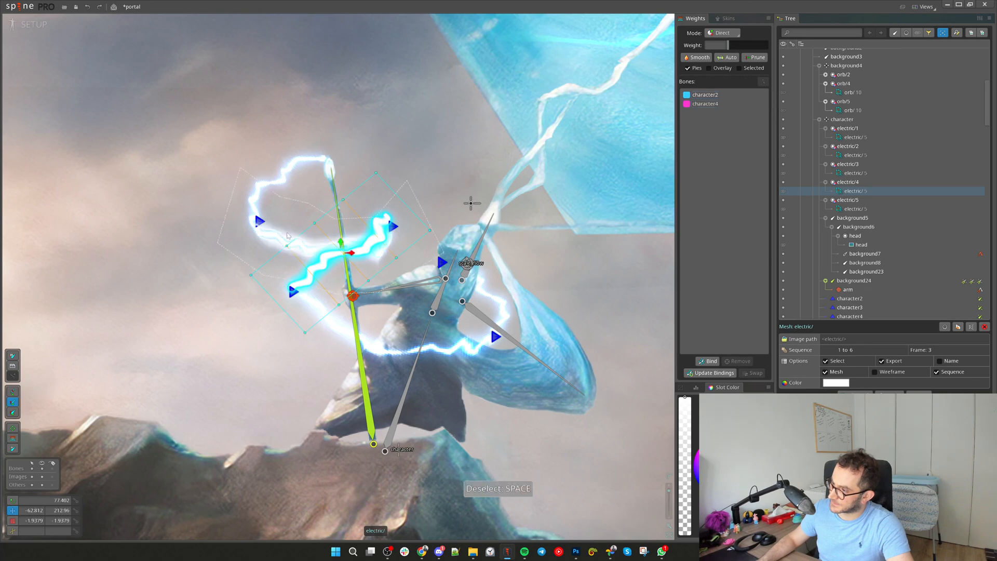
Bend the electric/2 mesh into a sagging curve between character3 and character2 by moving and rotating its vertex pairs
{"action": "left_click_drag", "start_coordinate": [303, 253], "coordinate": [305, 251]}
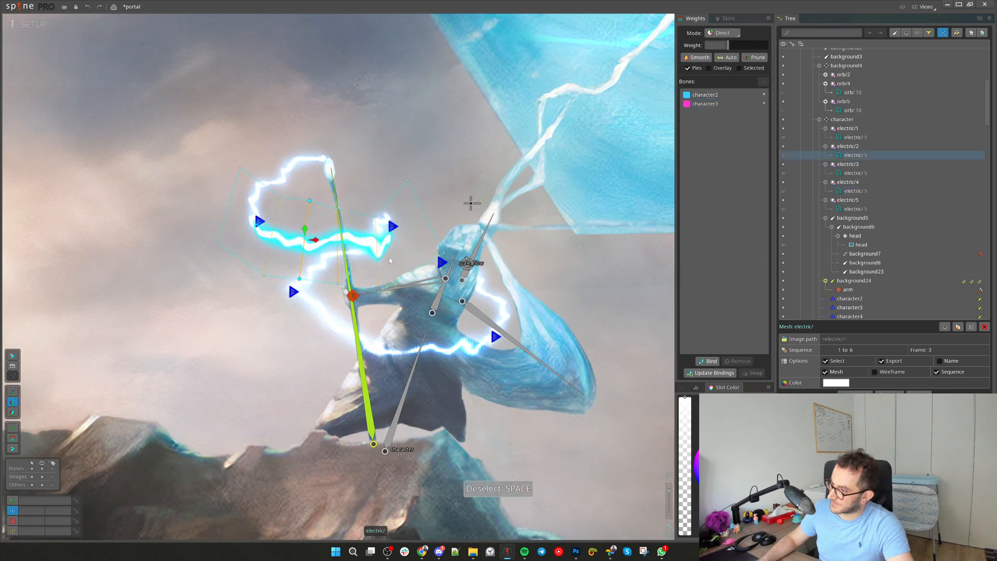
{"action": "left_click_drag", "start_coordinate": [377, 256], "coordinate": [375, 240]}
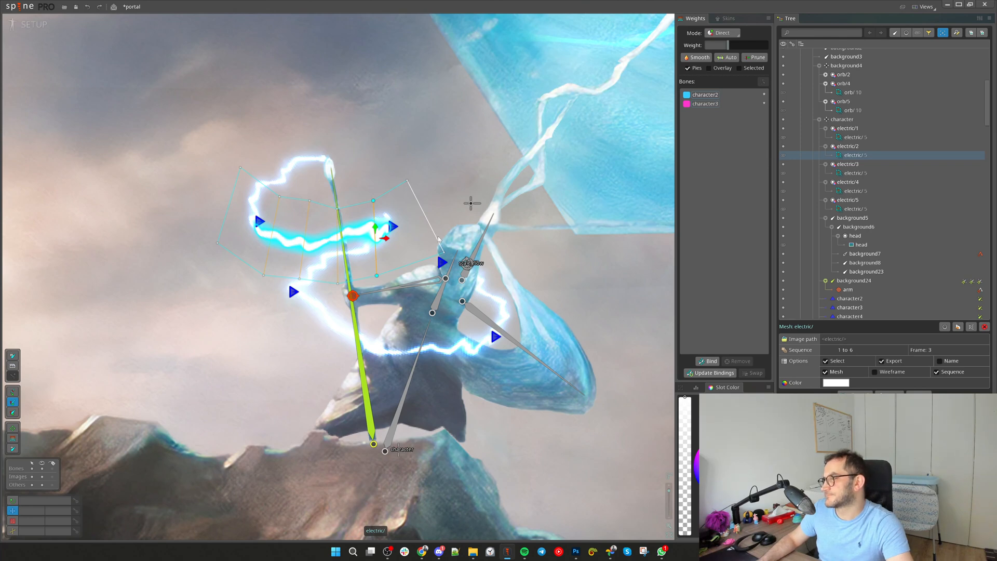
{"action": "left_click_drag", "start_coordinate": [306, 246], "coordinate": [271, 256]}
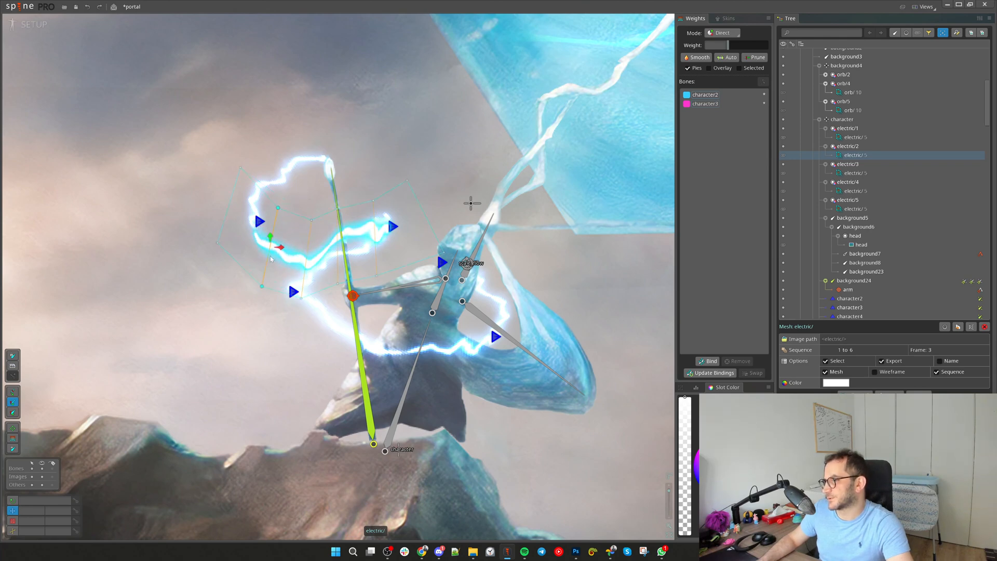
{"action": "left_click_drag", "start_coordinate": [223, 210], "coordinate": [223, 203]}
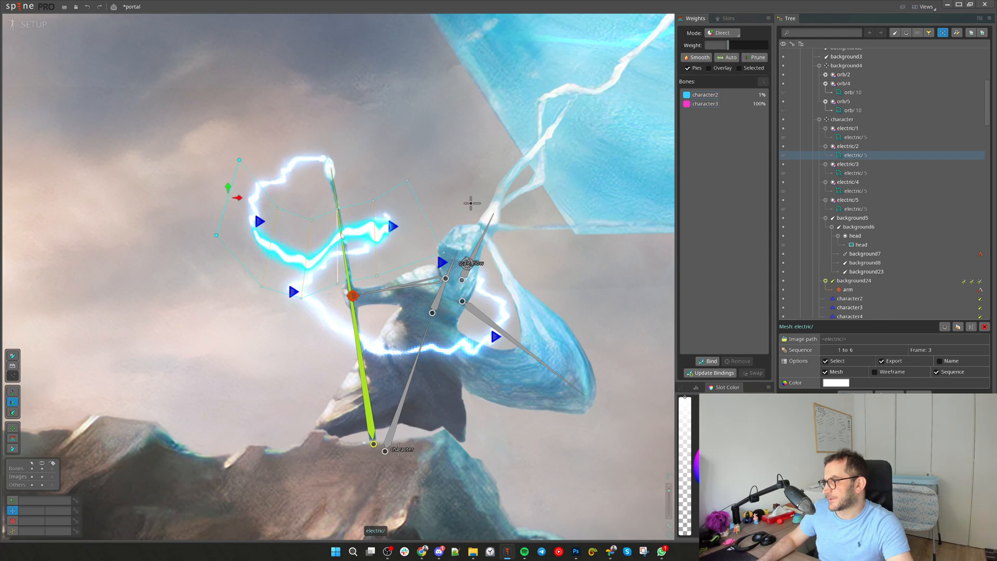
{"action": "left_click", "coordinate": [437, 242]}
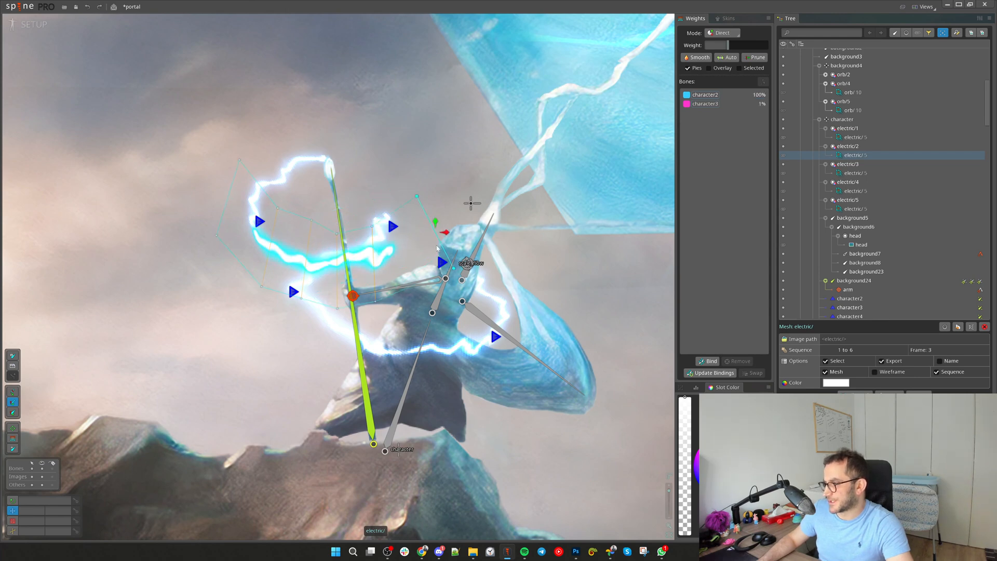
{"action": "left_click", "coordinate": [371, 264]}
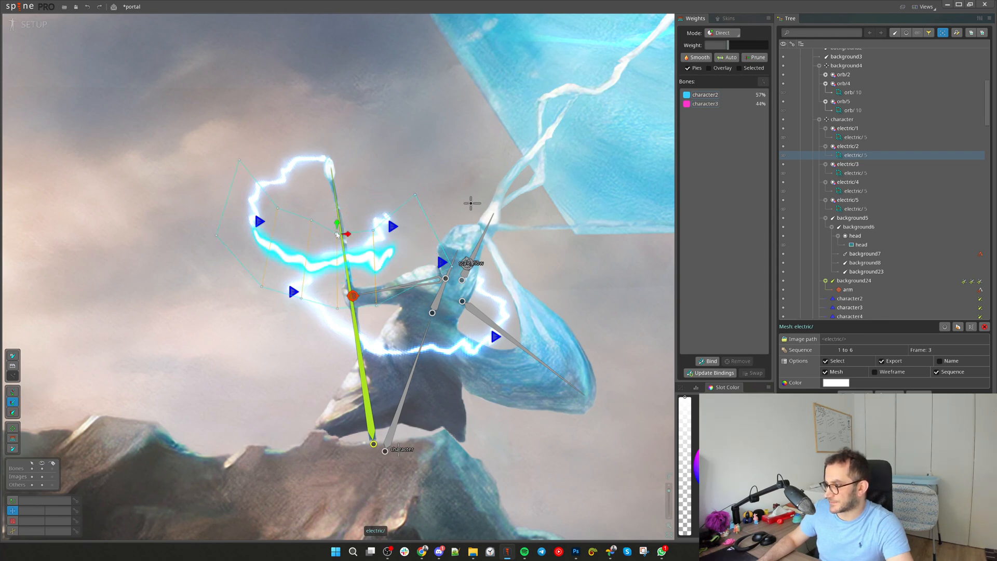
{"action": "left_click", "coordinate": [329, 268]}
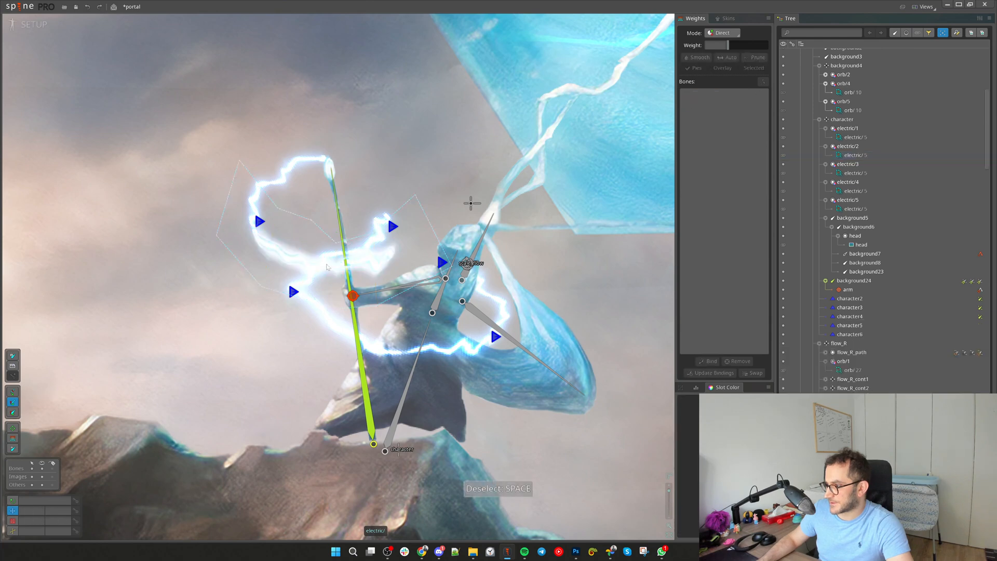
Shift the vertex pairs of the electric/4 mesh to arch it over the staff, undoing the first move of its character2 end
{"action": "left_click", "coordinate": [308, 281]}
{"action": "left_click", "coordinate": [393, 185]}
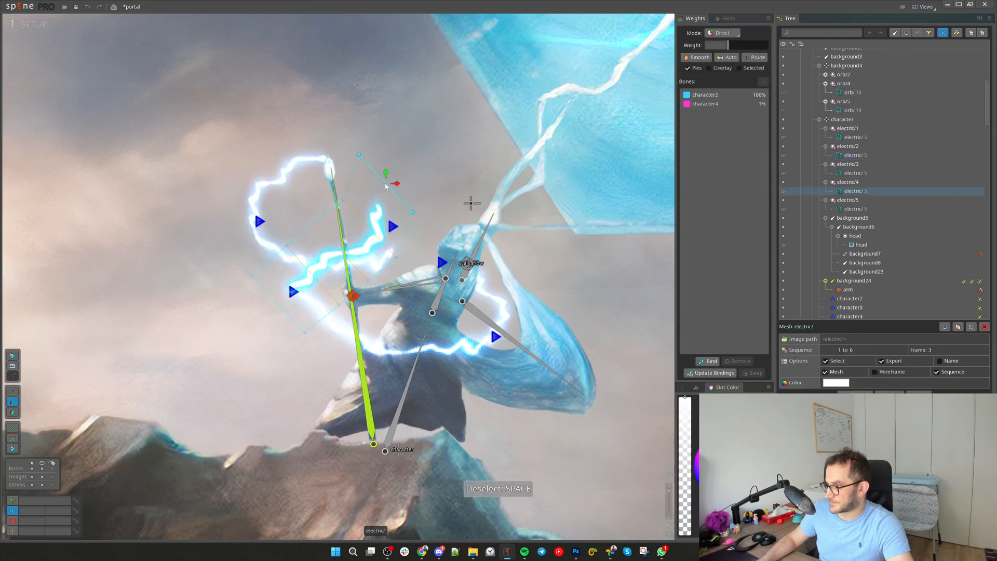
{"action": "key", "text": "ctrl+z"}
{"action": "left_click_drag", "start_coordinate": [452, 166], "coordinate": [459, 198]}
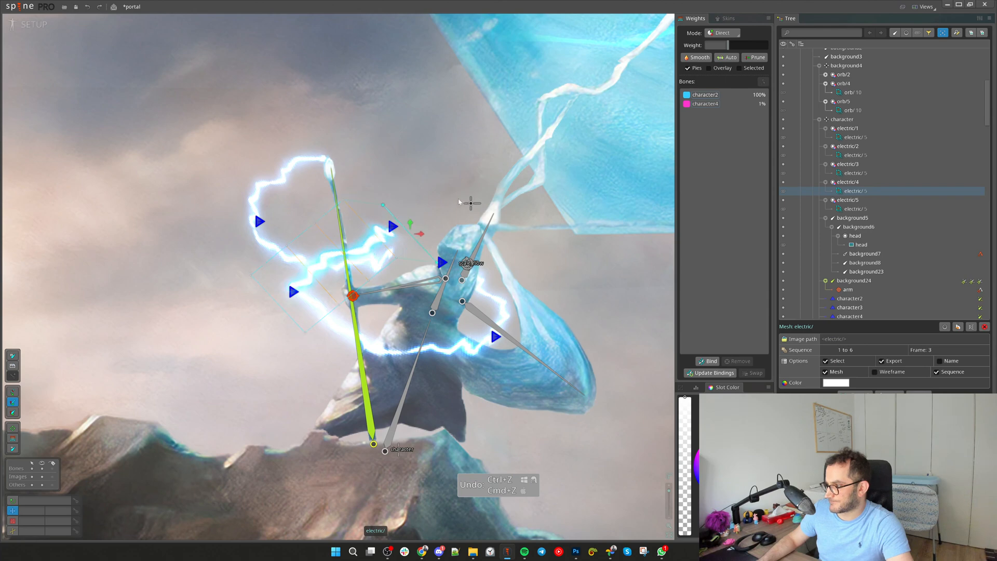
{"action": "left_click_drag", "start_coordinate": [369, 227], "coordinate": [348, 205]}
{"action": "left_click_drag", "start_coordinate": [336, 247], "coordinate": [302, 218]}
{"action": "left_click_drag", "start_coordinate": [312, 274], "coordinate": [285, 249]}
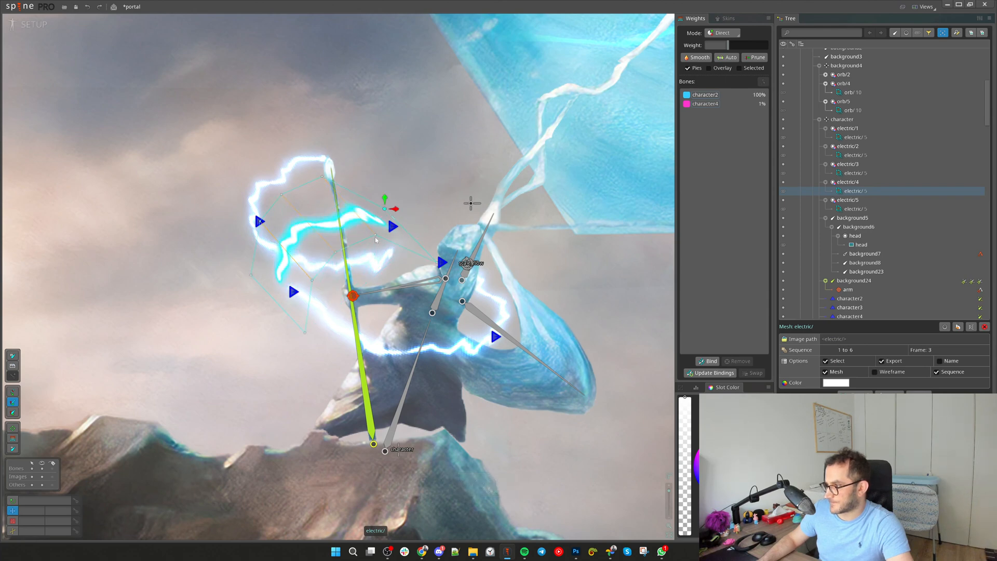
Round out the electric/4 arc by repositioning its vertices and bringing its ends to the character2 and character4 bones
{"action": "left_click_drag", "start_coordinate": [376, 235], "coordinate": [373, 253]}
{"action": "left_click_drag", "start_coordinate": [437, 262], "coordinate": [408, 274]}
{"action": "left_click_drag", "start_coordinate": [374, 253], "coordinate": [365, 256]}
{"action": "left_click_drag", "start_coordinate": [322, 177], "coordinate": [364, 179]}
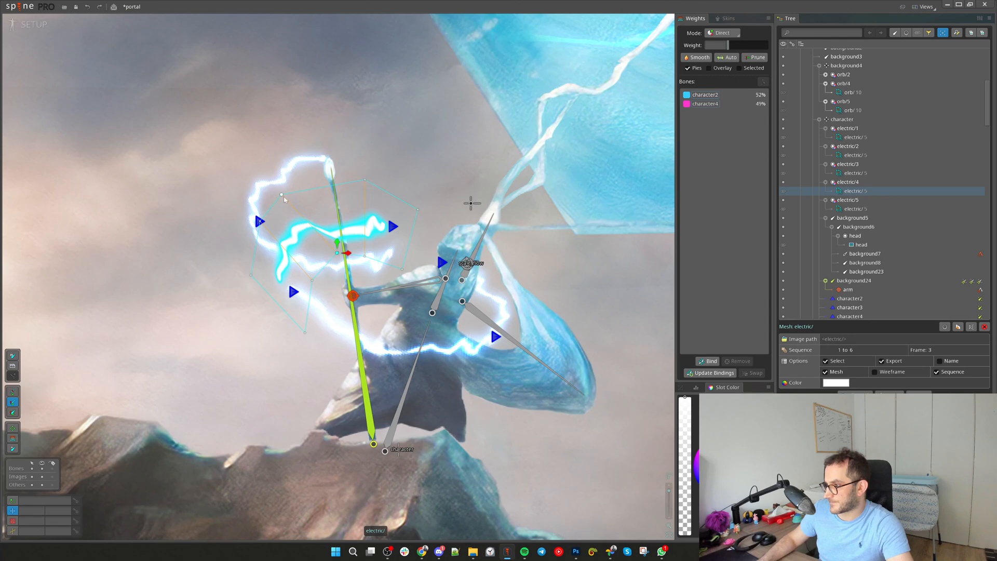
{"action": "left_click_drag", "start_coordinate": [289, 200], "coordinate": [313, 187]}
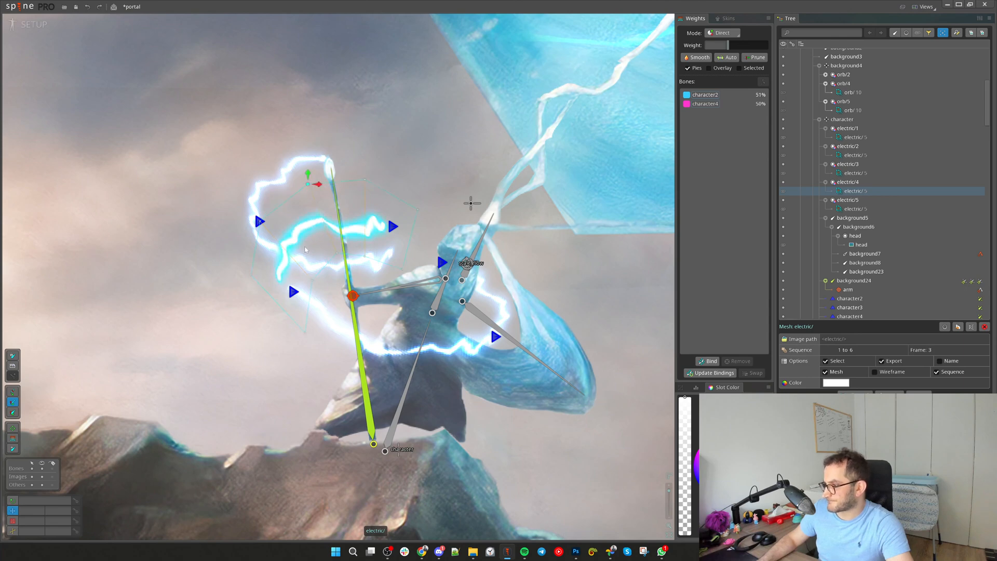
{"action": "left_click_drag", "start_coordinate": [289, 253], "coordinate": [302, 250]}
{"action": "left_click_drag", "start_coordinate": [285, 302], "coordinate": [301, 265]}
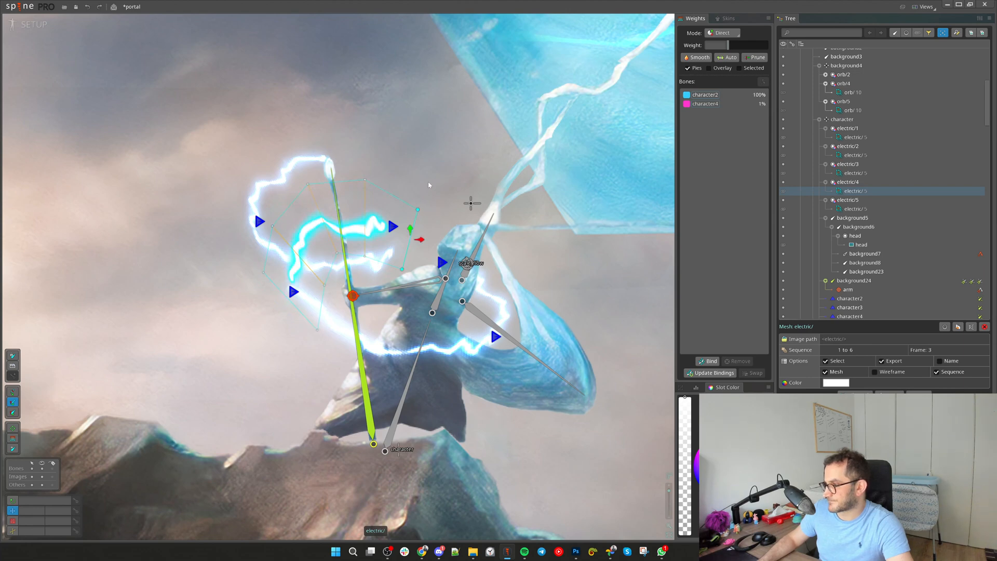
Adjust the character2 ends of the electric/4 and electric/2 meshes so the two segments meet in one smooth loop
{"action": "left_click", "coordinate": [423, 250]}
{"action": "left_click_drag", "start_coordinate": [435, 234], "coordinate": [426, 212]}
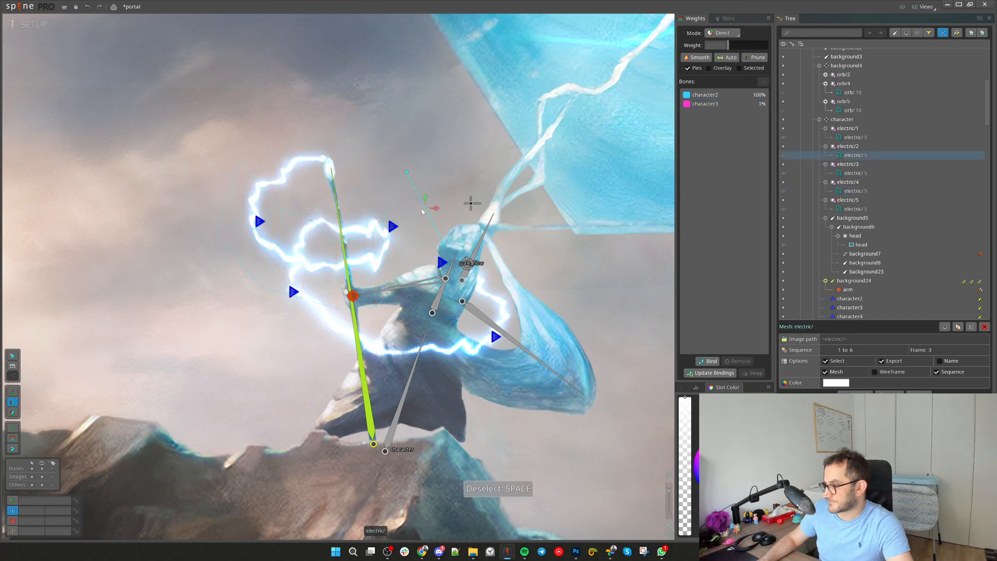
{"action": "left_click", "coordinate": [311, 225]}
{"action": "left_click", "coordinate": [342, 310]}
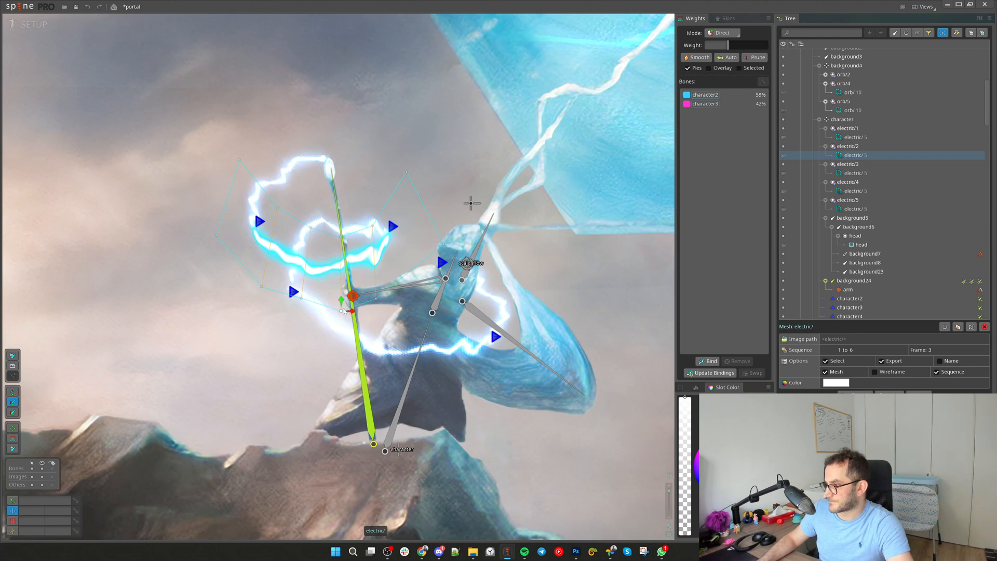
{"action": "left_click", "coordinate": [370, 222]}
{"action": "left_click", "coordinate": [395, 227]}
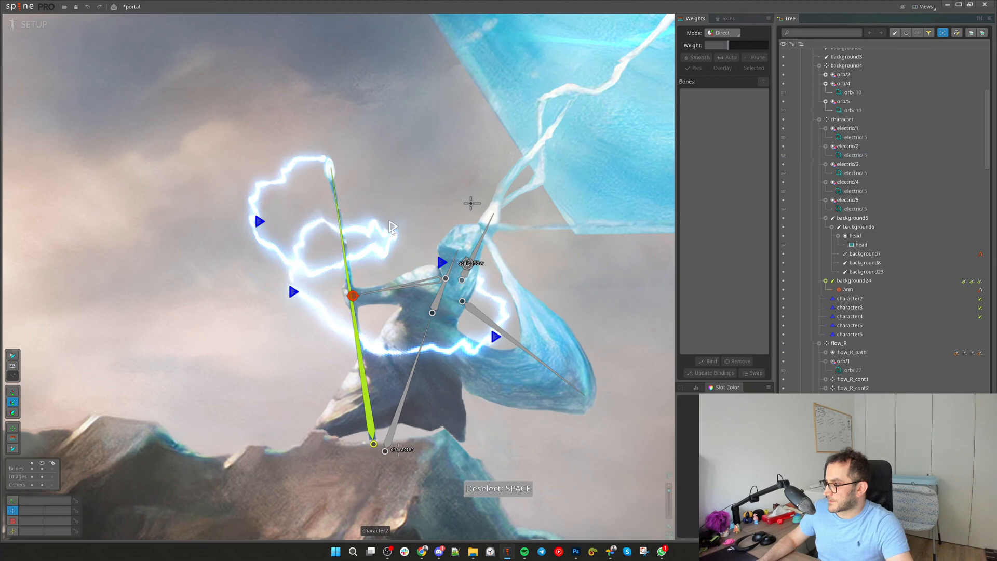
{"action": "left_click", "coordinate": [391, 224]}
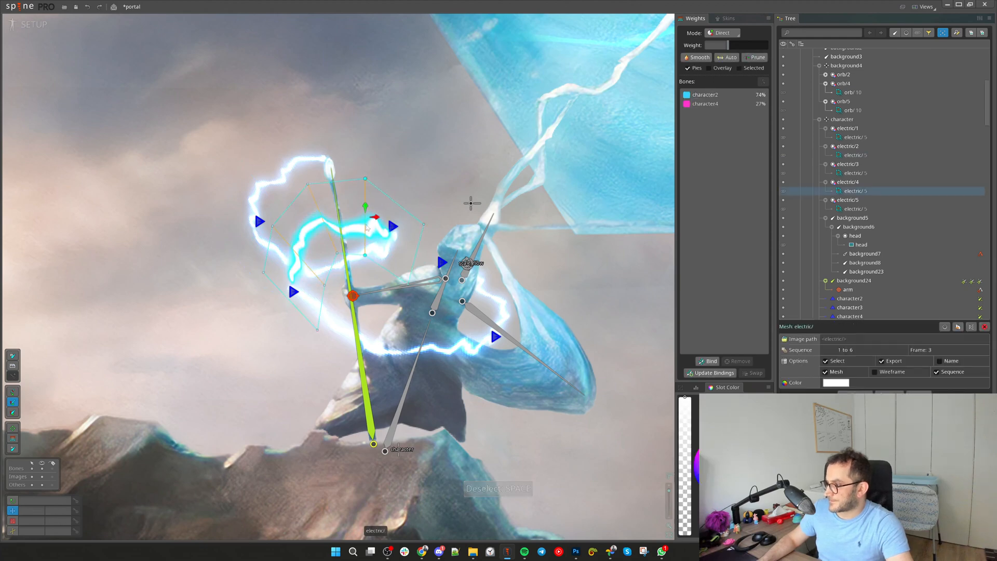
{"action": "left_click", "coordinate": [424, 236]}
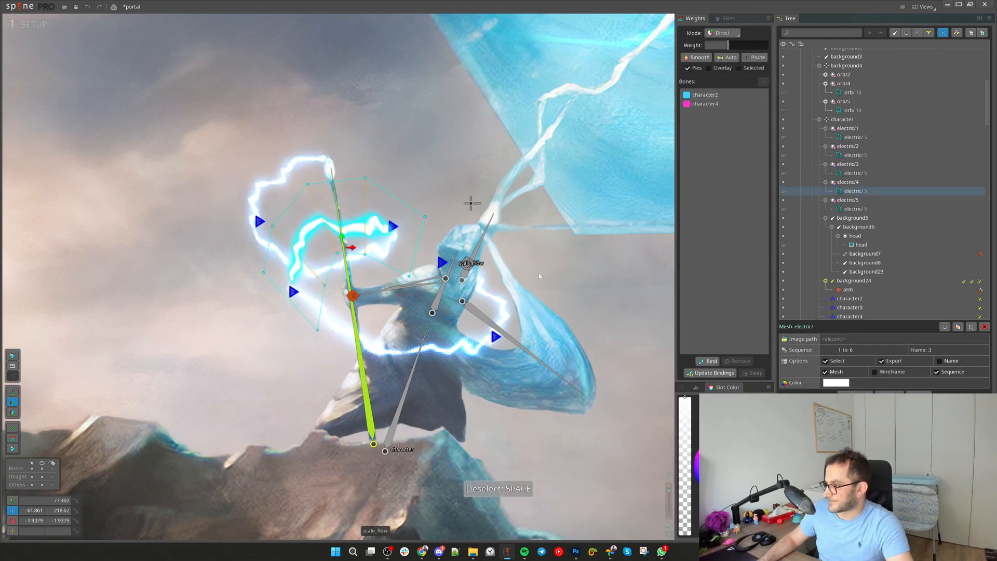
Update the bone bindings of the reshaped electric/4 and electric/2 meshes and deselect everything
{"action": "left_click", "coordinate": [362, 254]}
{"action": "left_click", "coordinate": [363, 256]}
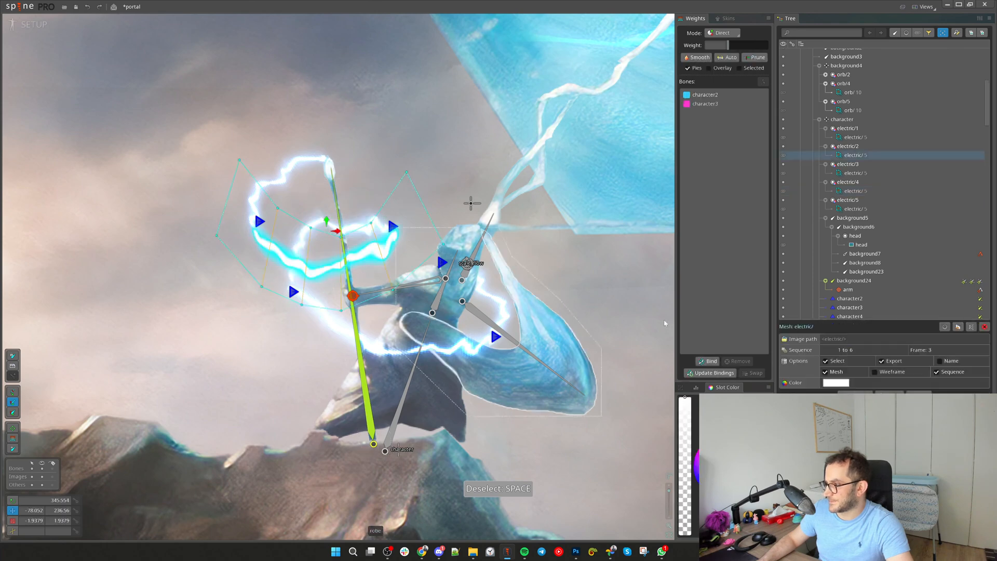
{"action": "left_click", "coordinate": [710, 373]}
{"action": "key", "text": "space"}
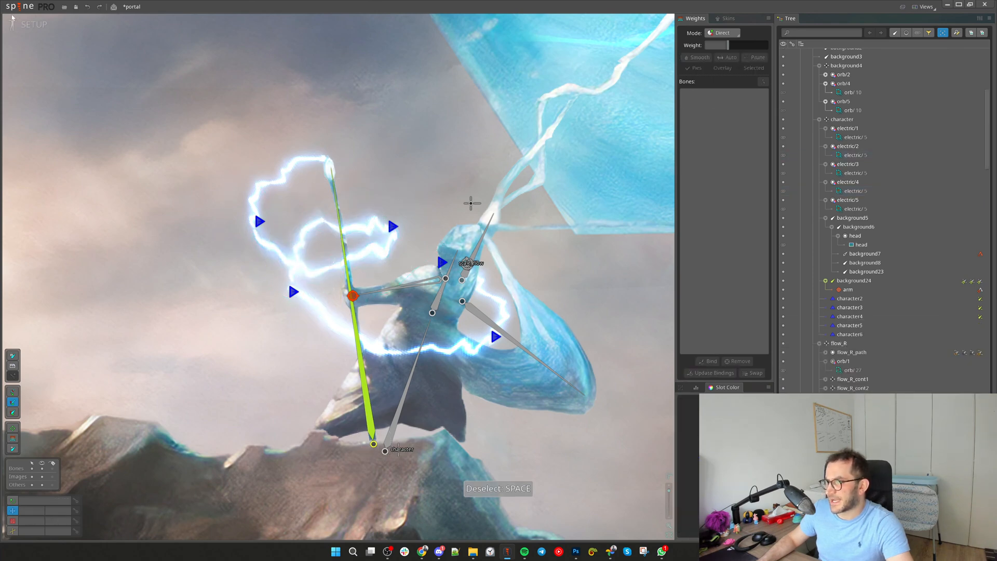
Switch to Animate mode and set the electric/2 attachment's sequence frame to 2 at timeline frame 0
{"action": "left_click", "coordinate": [15, 23]}
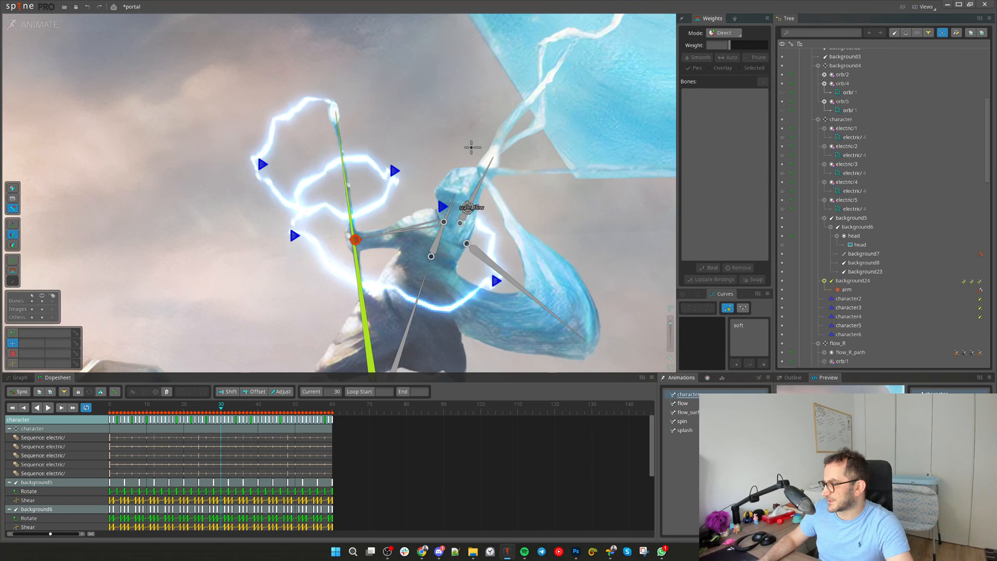
{"action": "left_click", "coordinate": [275, 114]}
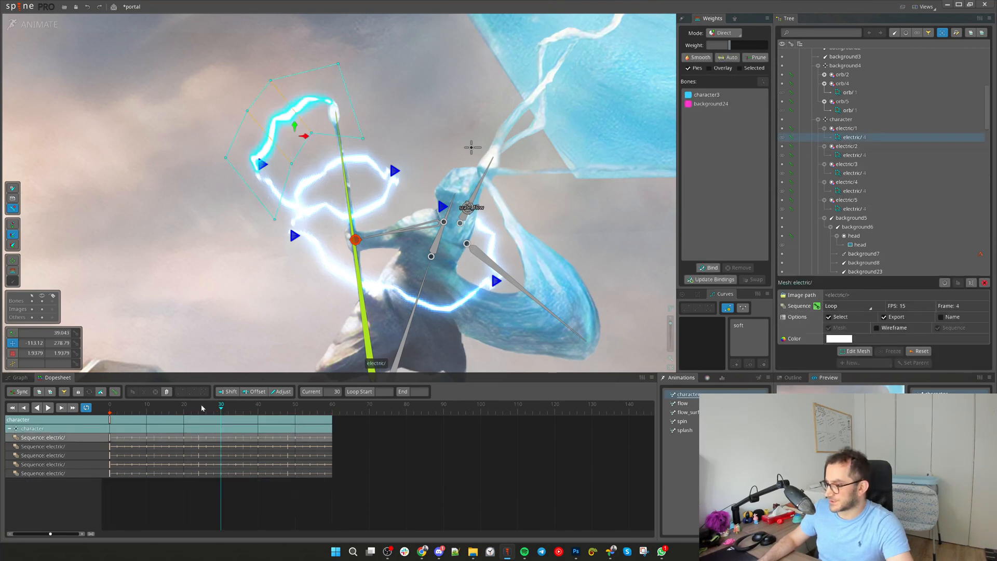
{"action": "left_click", "coordinate": [109, 409]}
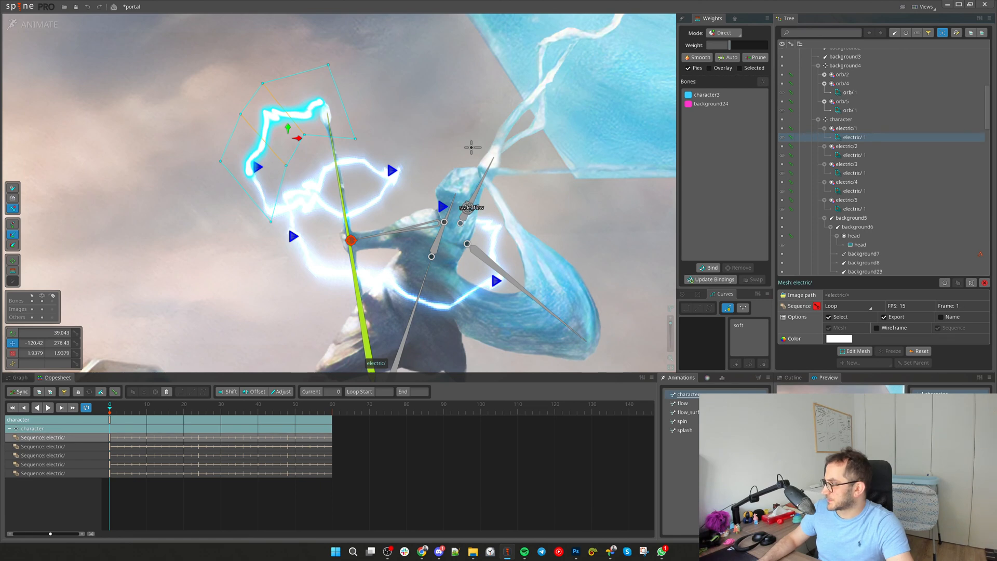
{"action": "left_click", "coordinate": [866, 155]}
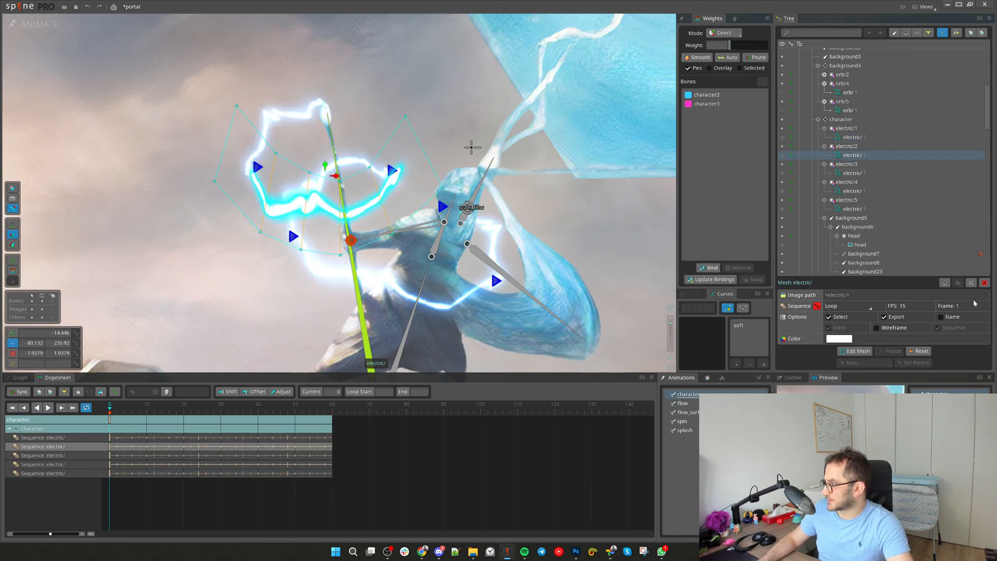
{"action": "key", "text": "Return"}
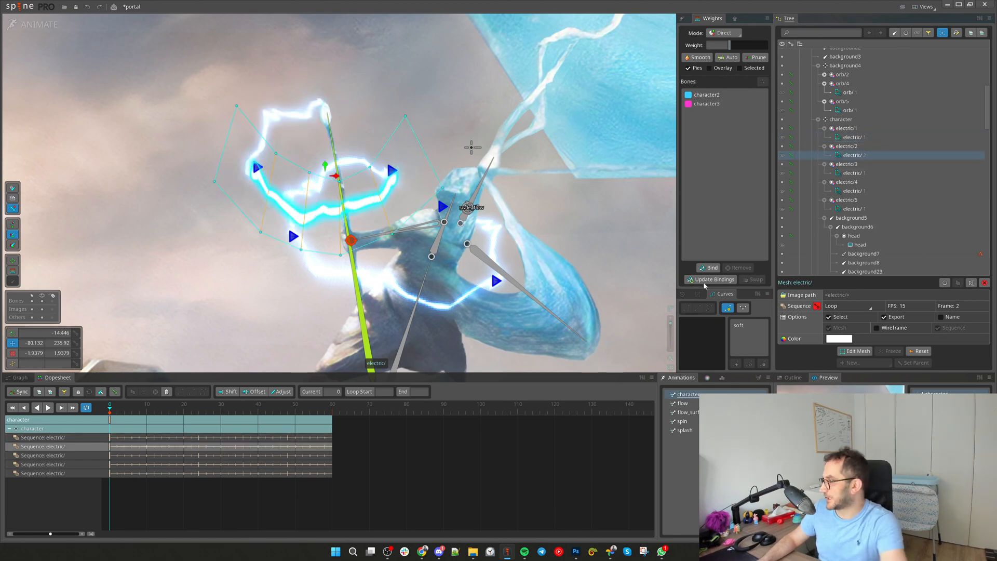
Set the electric/3 attachment's sequence frame to 3 at timeline frame 0
{"action": "left_click", "coordinate": [862, 173]}
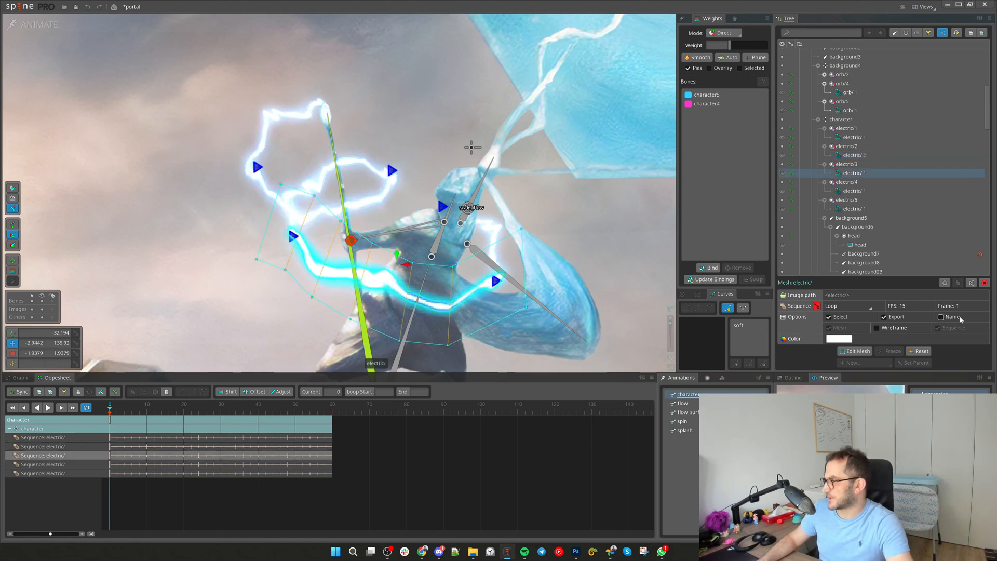
{"action": "left_click", "coordinate": [967, 305]}
{"action": "type", "text": "3"}
{"action": "key", "text": "Return"}
Set the sequence frame to 4 for the electric/4 attachment and to 5 for electric/5 at timeline frame 0
{"action": "left_click", "coordinate": [874, 190]}
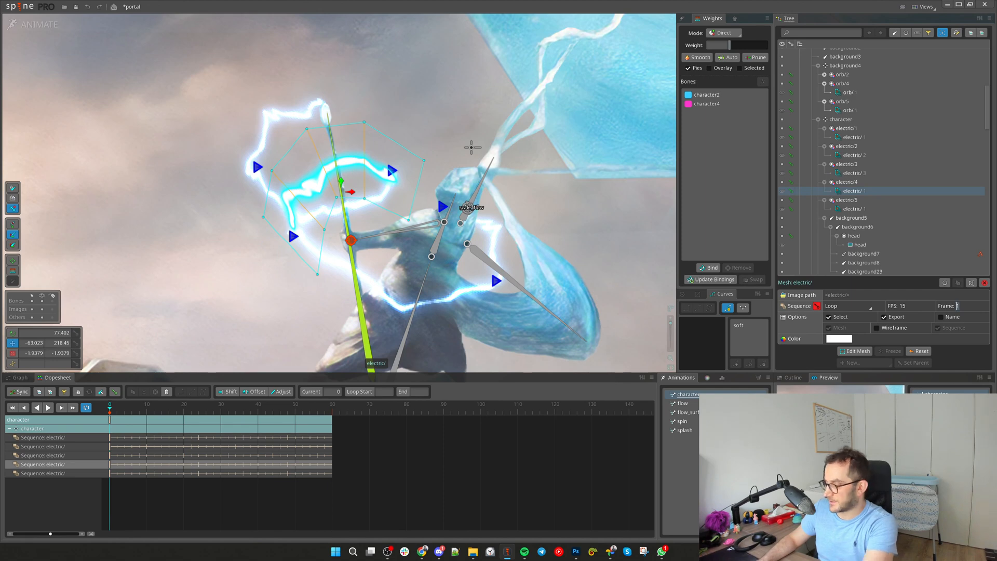
{"action": "type", "text": "4"}
{"action": "key", "text": "Return"}
{"action": "left_click", "coordinate": [854, 208]}
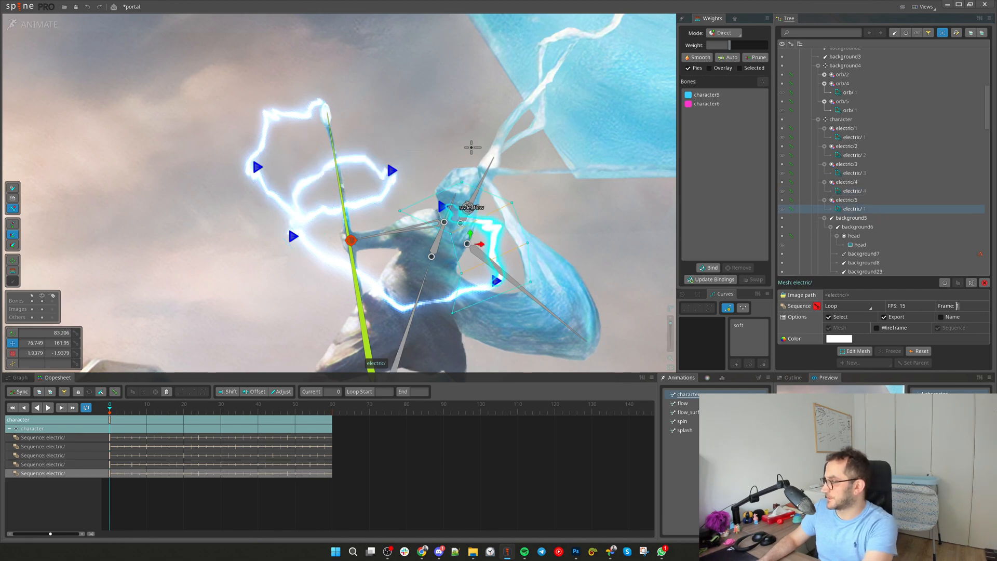
{"action": "type", "text": "5"}
{"action": "key", "text": "Return"}
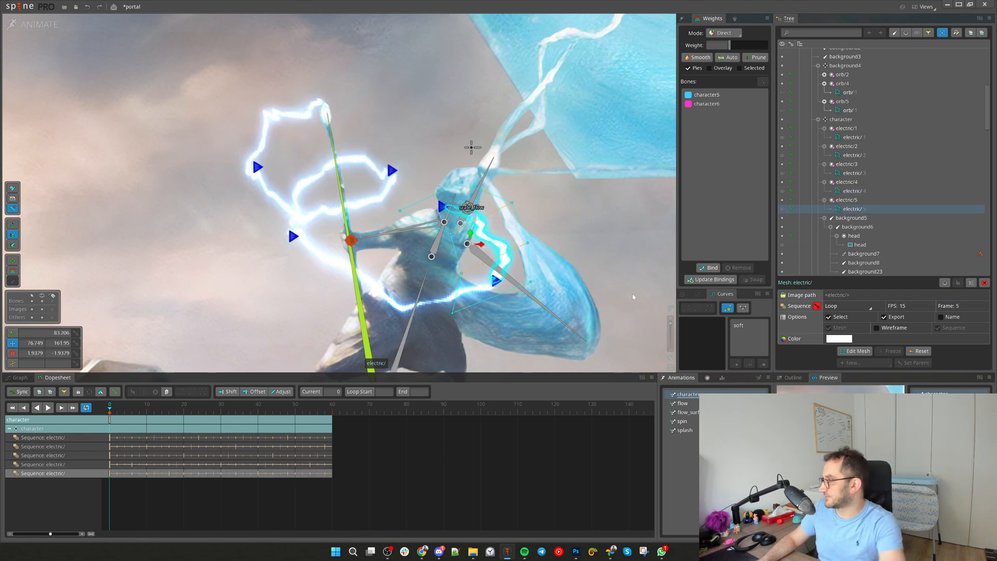
Return to Setup mode and scale the character2 bone down uniformly to about 0.458
{"action": "scroll", "coordinate": [137, 364], "scroll_direction": "down", "scroll_amount": 3}
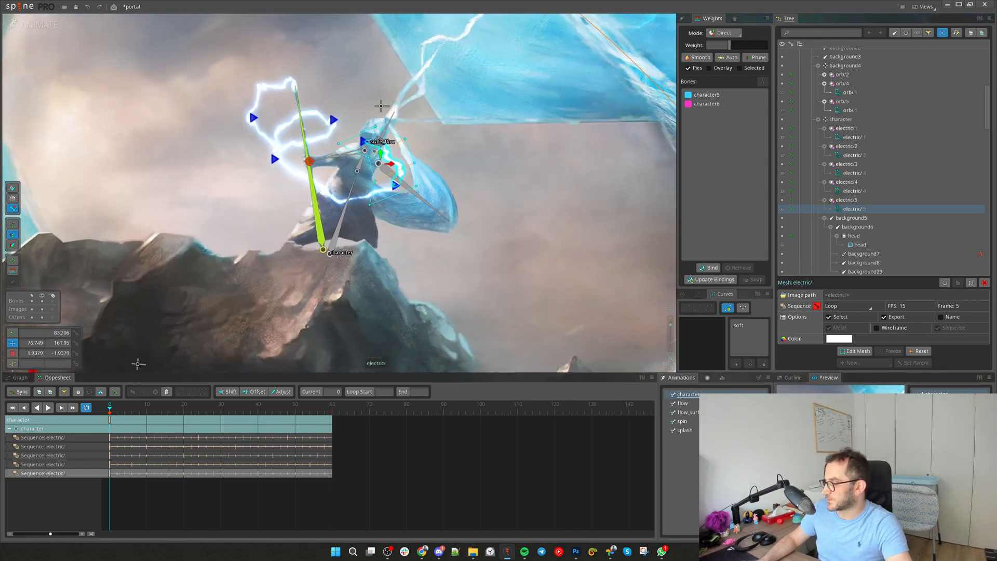
{"action": "scroll", "coordinate": [291, 195], "scroll_direction": "up", "scroll_amount": 2}
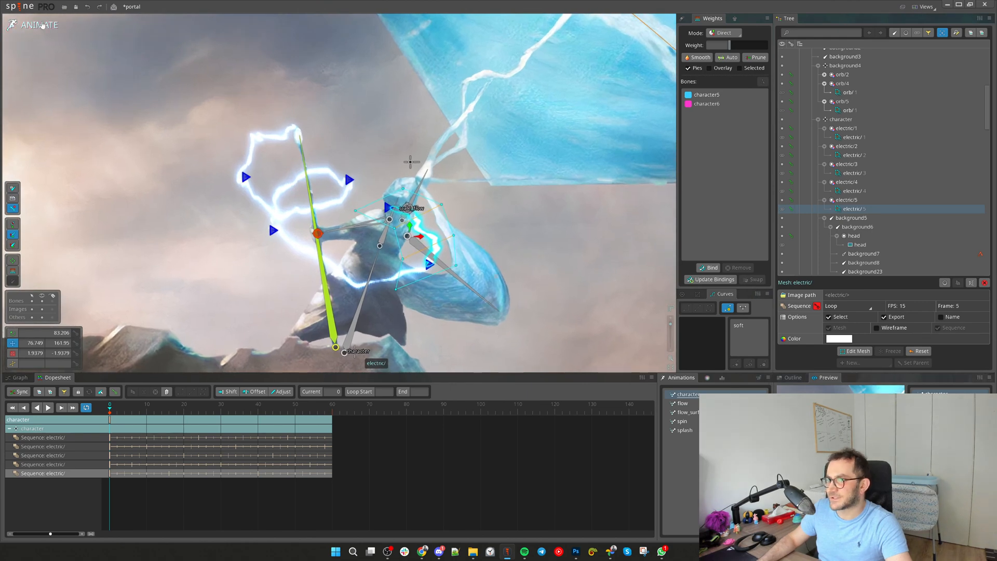
{"action": "left_click", "coordinate": [42, 25]}
{"action": "left_click", "coordinate": [313, 241]}
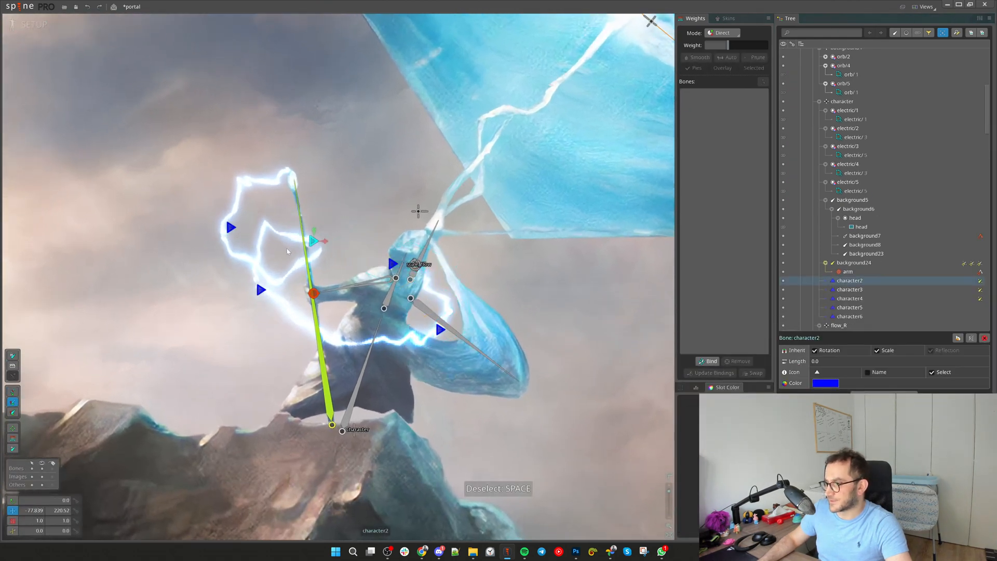
{"action": "key", "text": "x"}
{"action": "left_click_drag", "start_coordinate": [379, 196], "coordinate": [370, 221]}
{"action": "key", "text": "v"}
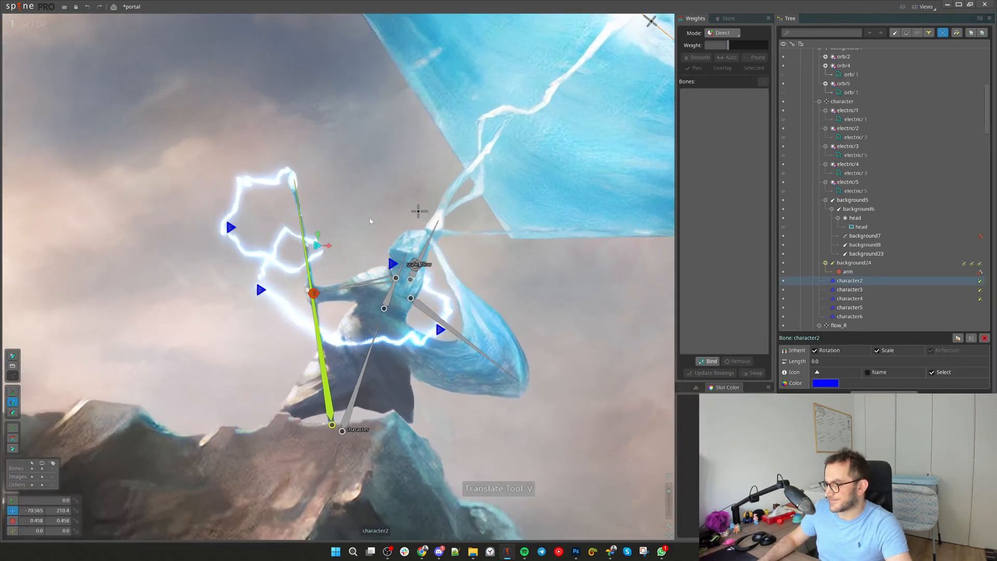
Lower the character4 bone to about X -112, Y 90 to stretch the lightning attached to it
{"action": "left_click", "coordinate": [263, 290]}
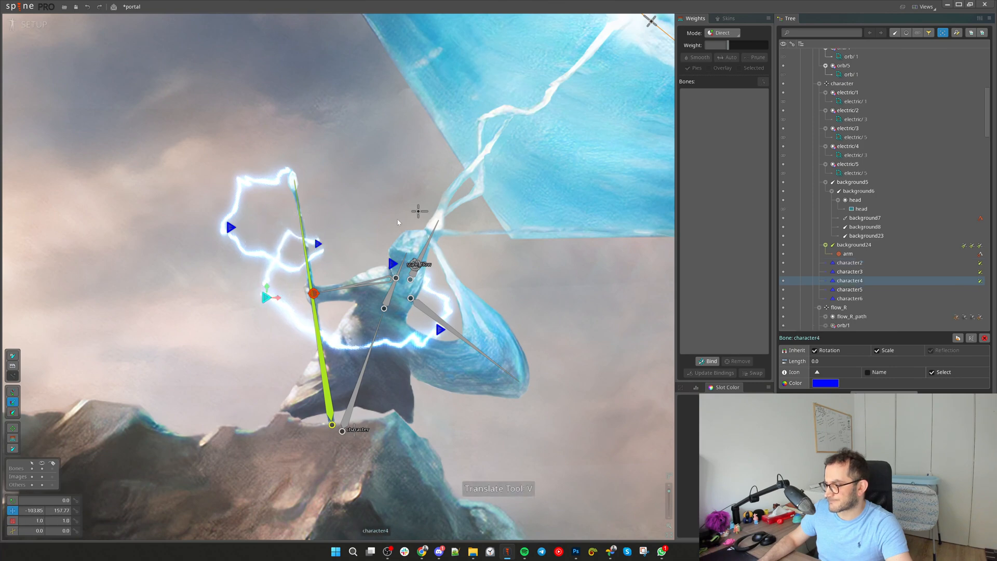
{"action": "left_click_drag", "start_coordinate": [397, 222], "coordinate": [400, 276]}
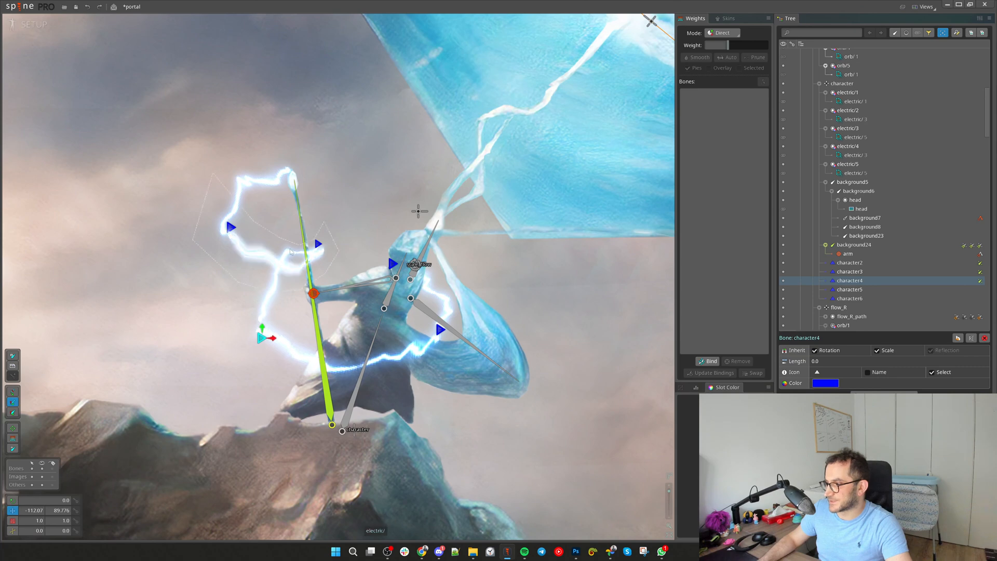
Rescale the character2 bone to about 0.267 by 0.587 and move it to about X -58, Y 213
{"action": "left_click", "coordinate": [318, 243]}
{"action": "key", "text": "v"}
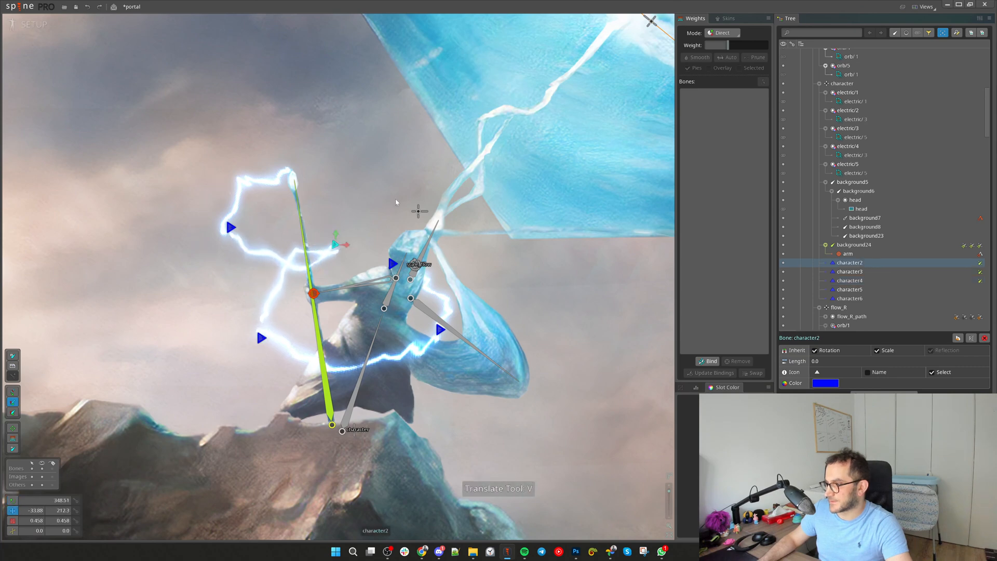
{"action": "key", "text": "x"}
{"action": "mouse_move", "coordinate": [388, 196]}
{"action": "left_mouse_down"}
{"action": "mouse_move", "coordinate": [366, 162]}
{"action": "mouse_move", "coordinate": [388, 206]}
{"action": "left_mouse_up"}
{"action": "key", "text": "x"}
{"action": "key", "text": "v"}
{"action": "left_click_drag", "start_coordinate": [388, 208], "coordinate": [380, 208]}
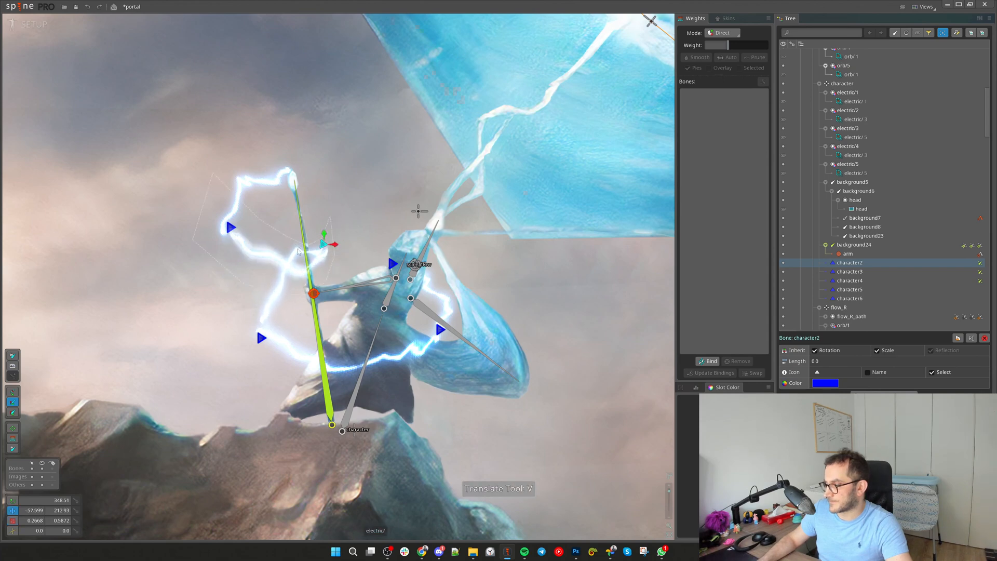
Reshape the electric/4 mesh by moving its vertices near the character2 bone to widen the bend
{"action": "scroll", "coordinate": [297, 252], "scroll_direction": "up", "scroll_amount": 4}
{"action": "left_click", "coordinate": [301, 269]}
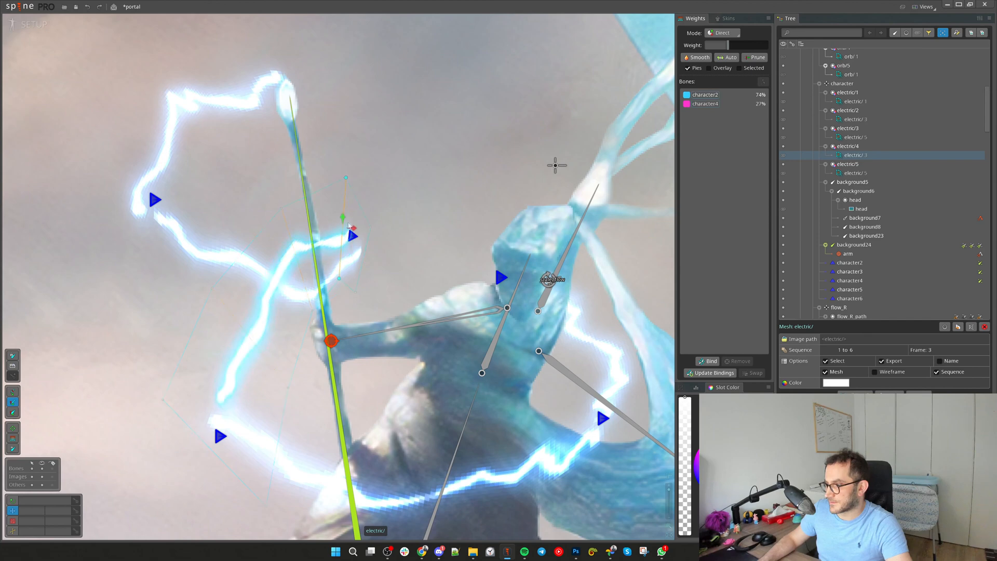
{"action": "left_click_drag", "start_coordinate": [372, 228], "coordinate": [388, 228]}
{"action": "left_click_drag", "start_coordinate": [339, 278], "coordinate": [370, 302]}
{"action": "left_click_drag", "start_coordinate": [281, 208], "coordinate": [276, 205]}
Move the electric/2 mesh vertices near the character3 and character2 bones so its ends meet the neighbouring lightning segments
{"action": "left_click", "coordinate": [165, 221]}
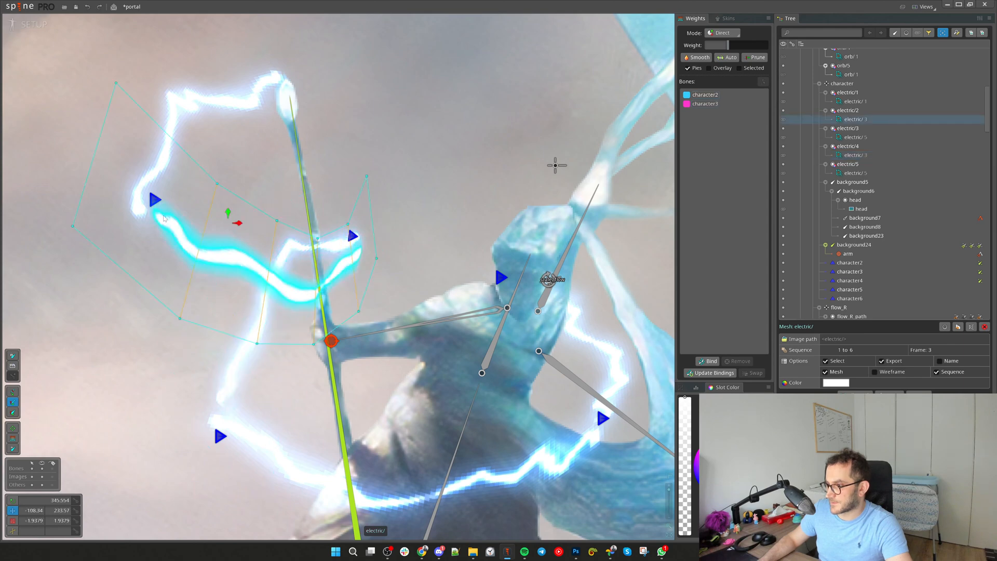
{"action": "left_click_drag", "start_coordinate": [213, 227], "coordinate": [185, 219]}
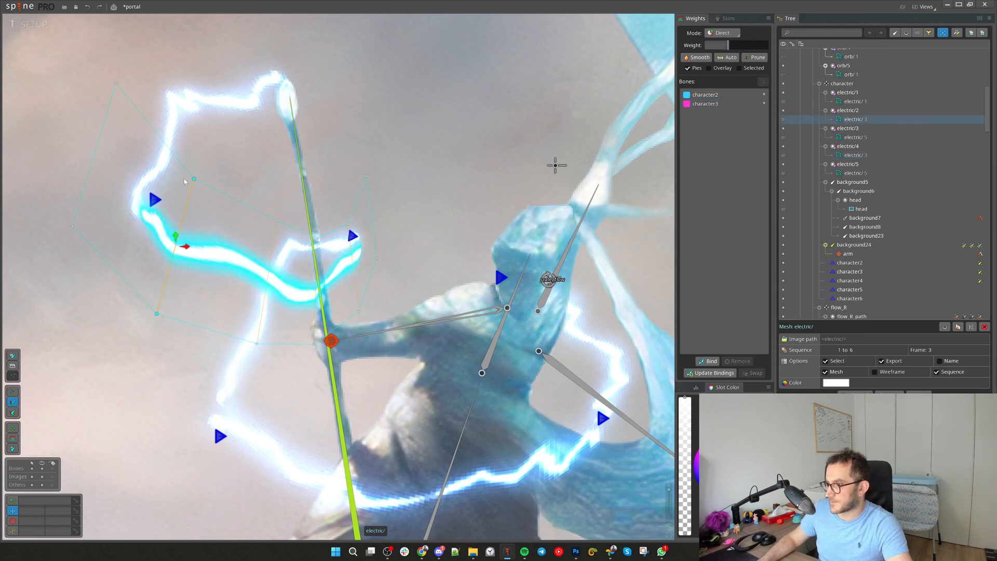
{"action": "left_click_drag", "start_coordinate": [269, 259], "coordinate": [364, 293]}
{"action": "left_click_drag", "start_coordinate": [376, 258], "coordinate": [396, 251]}
{"action": "left_click", "coordinate": [365, 176]}
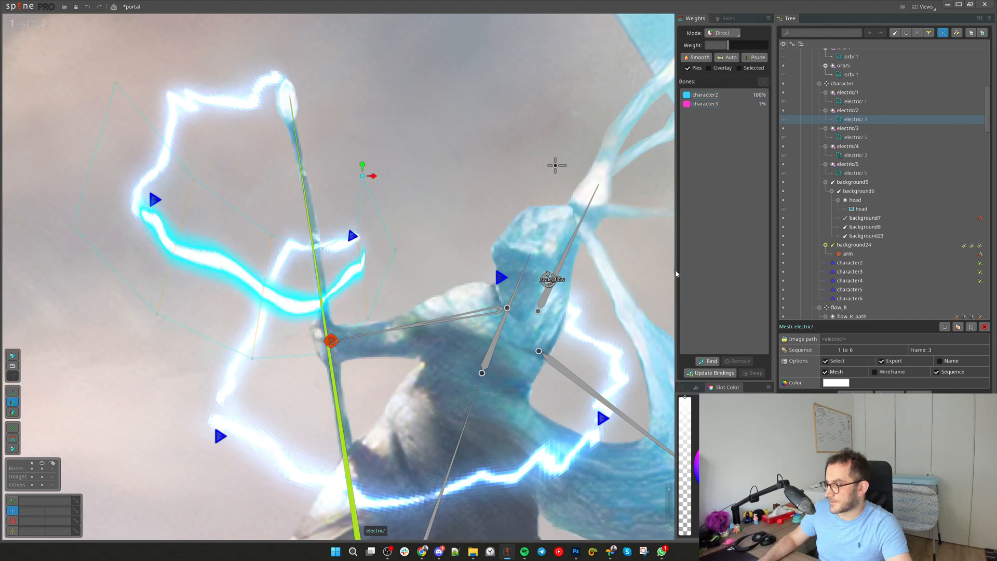
Reshape the electric/3 mesh by moving its vertices around the character4 bone and along the lower curve
{"action": "left_click", "coordinate": [285, 276]}
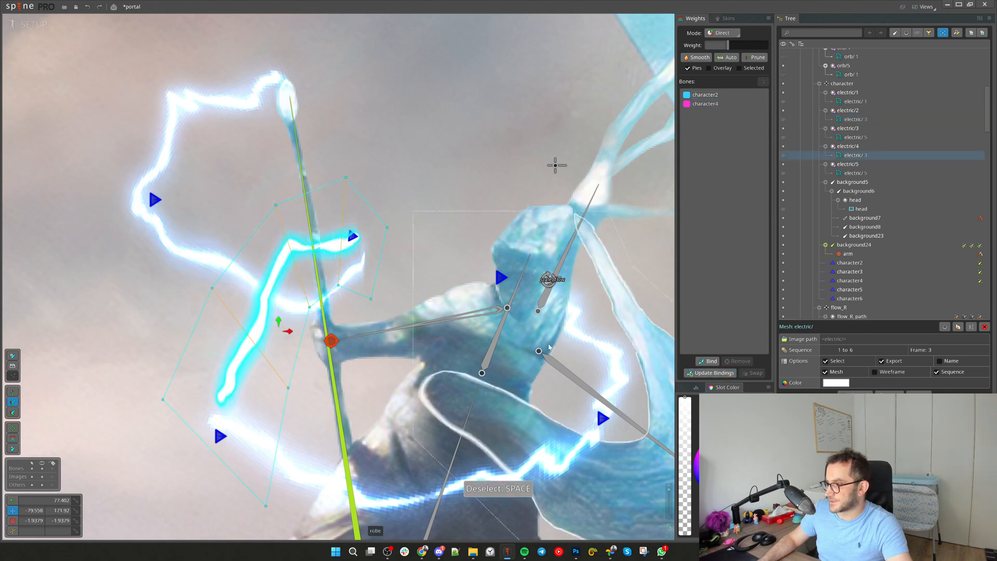
{"action": "scroll", "coordinate": [317, 237], "scroll_direction": "down", "scroll_amount": 3}
{"action": "scroll", "coordinate": [441, 315], "scroll_direction": "down", "scroll_amount": 2}
{"action": "left_click_drag", "start_coordinate": [441, 315], "coordinate": [484, 266]}
{"action": "left_click", "coordinate": [363, 302]}
{"action": "left_click_drag", "start_coordinate": [323, 269], "coordinate": [318, 283]}
{"action": "left_click_drag", "start_coordinate": [349, 283], "coordinate": [343, 295]}
{"action": "left_click_drag", "start_coordinate": [291, 270], "coordinate": [334, 246]}
{"action": "left_click_drag", "start_coordinate": [305, 319], "coordinate": [301, 314]}
{"action": "left_click_drag", "start_coordinate": [354, 267], "coordinate": [387, 279]}
{"action": "left_click_drag", "start_coordinate": [367, 339], "coordinate": [367, 344]}
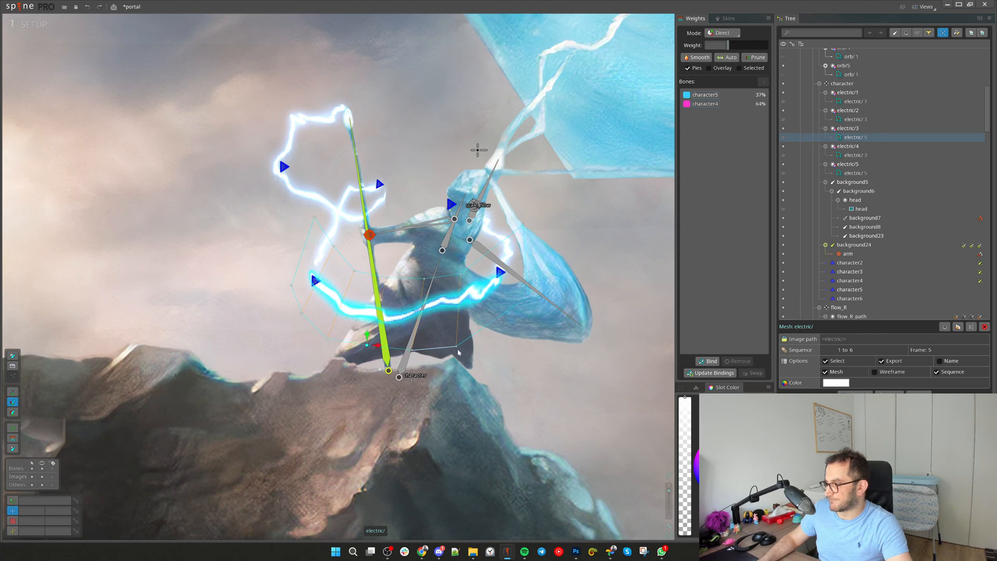
Save the project and reposition the electric/4 mesh vertices next to the character4 bone
{"action": "scroll", "coordinate": [415, 337], "scroll_direction": "down", "scroll_amount": 3}
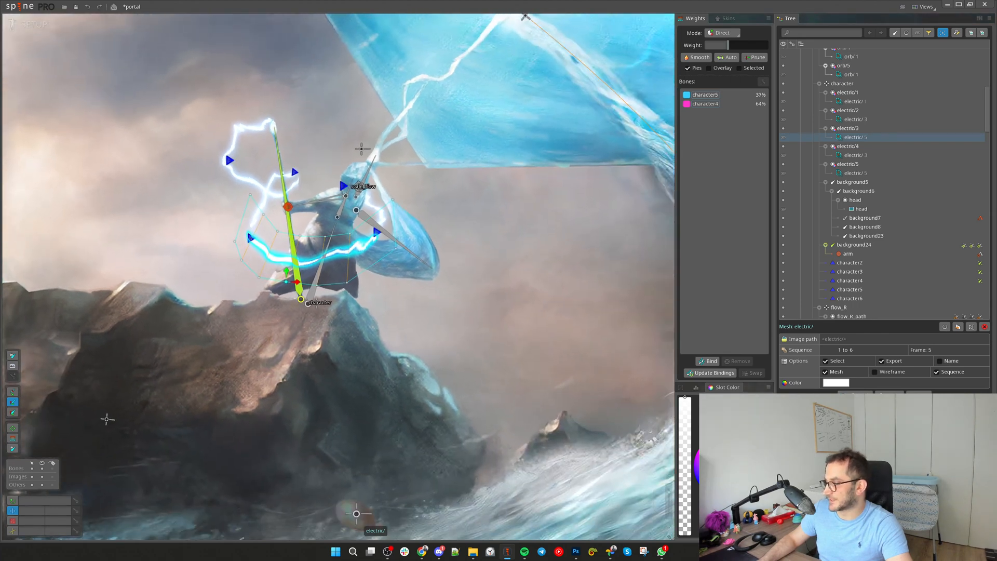
{"action": "scroll", "coordinate": [280, 212], "scroll_direction": "up", "scroll_amount": 2}
{"action": "left_click", "coordinate": [427, 242]}
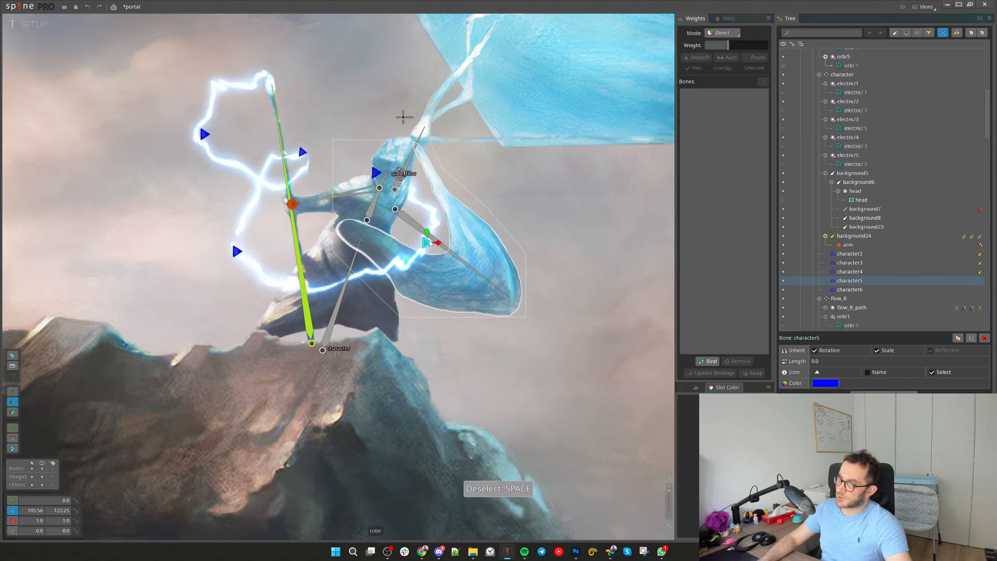
{"action": "key", "text": "ctrl+s"}
{"action": "key", "text": "ctrl+z"}
{"action": "key", "text": "ctrl+z"}
{"action": "left_click", "coordinate": [231, 245]}
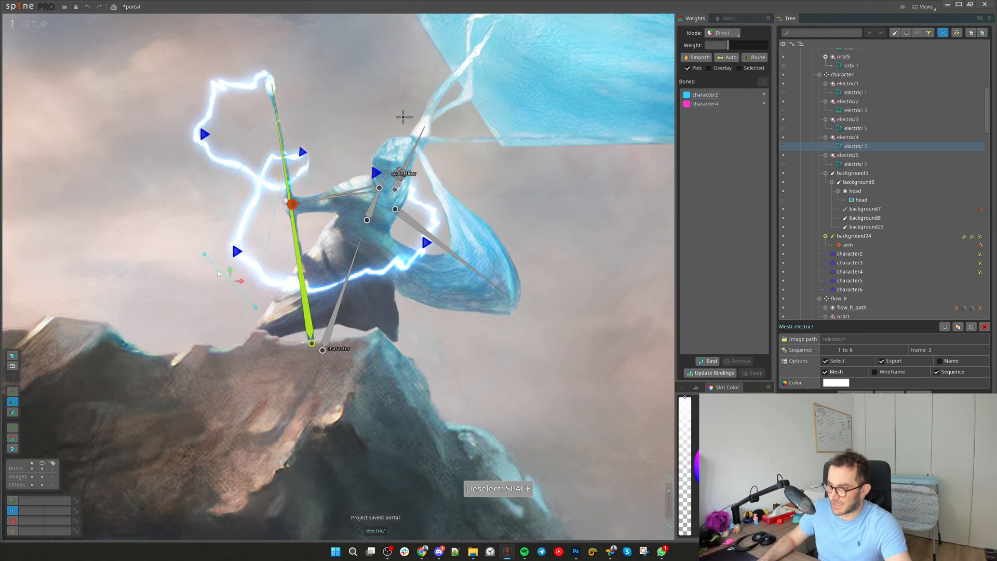
{"action": "left_click_drag", "start_coordinate": [249, 207], "coordinate": [235, 206]}
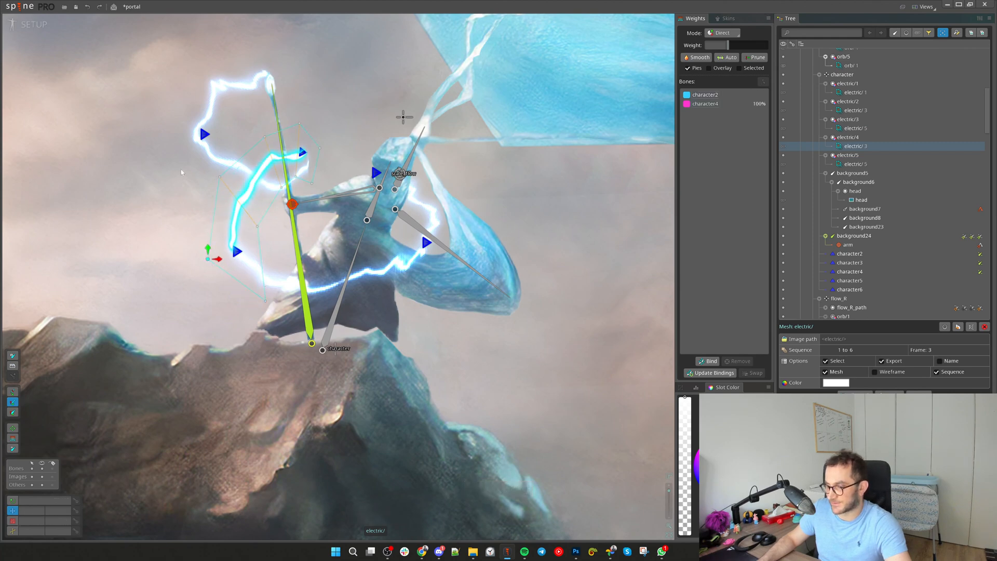
In Animate mode, keyframe character4's translation at frames 0 and 30 with separate X and Y, moving the bone between them
{"action": "scroll", "coordinate": [379, 280], "scroll_direction": "down", "scroll_amount": 3}
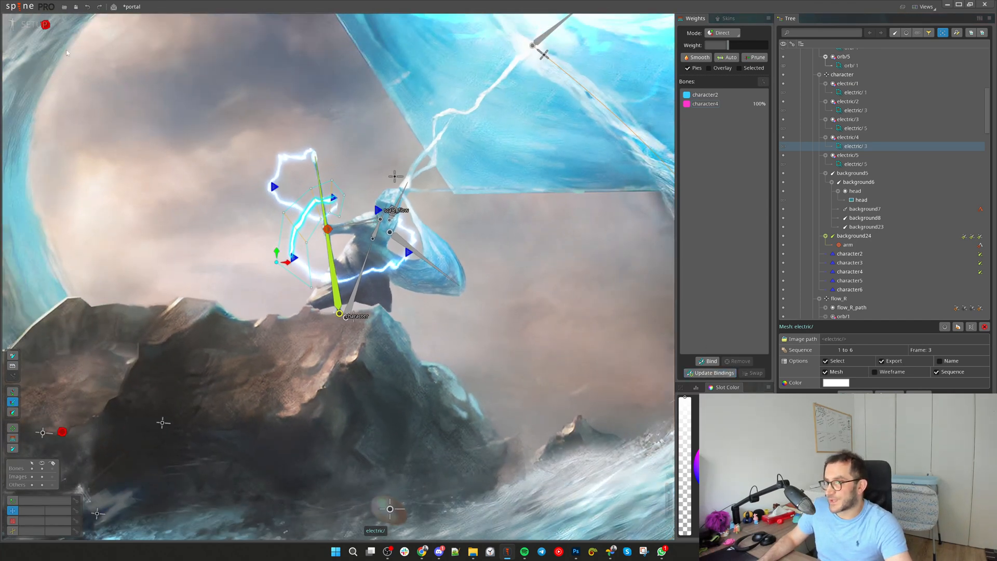
{"action": "left_click", "coordinate": [43, 24]}
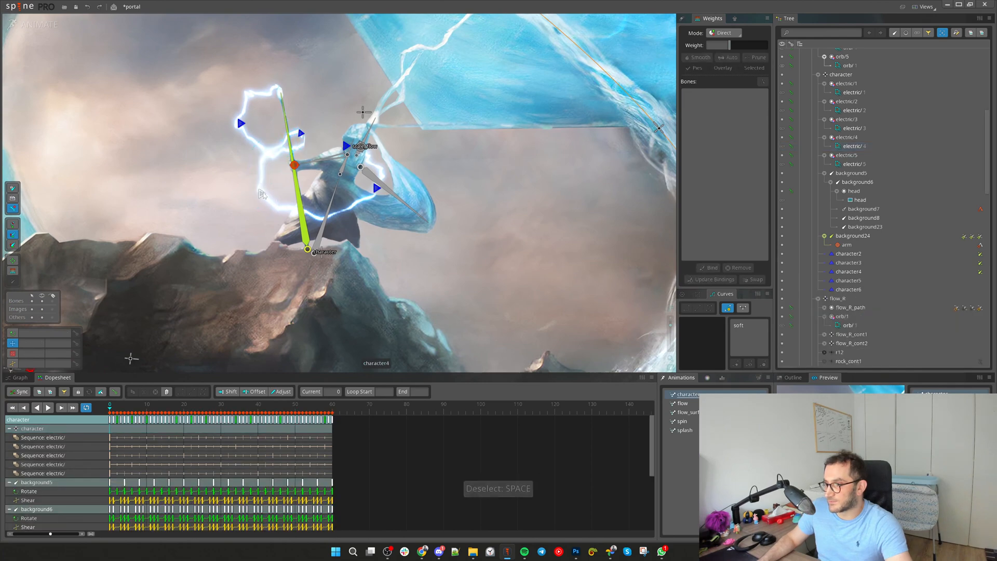
{"action": "left_click", "coordinate": [262, 194]}
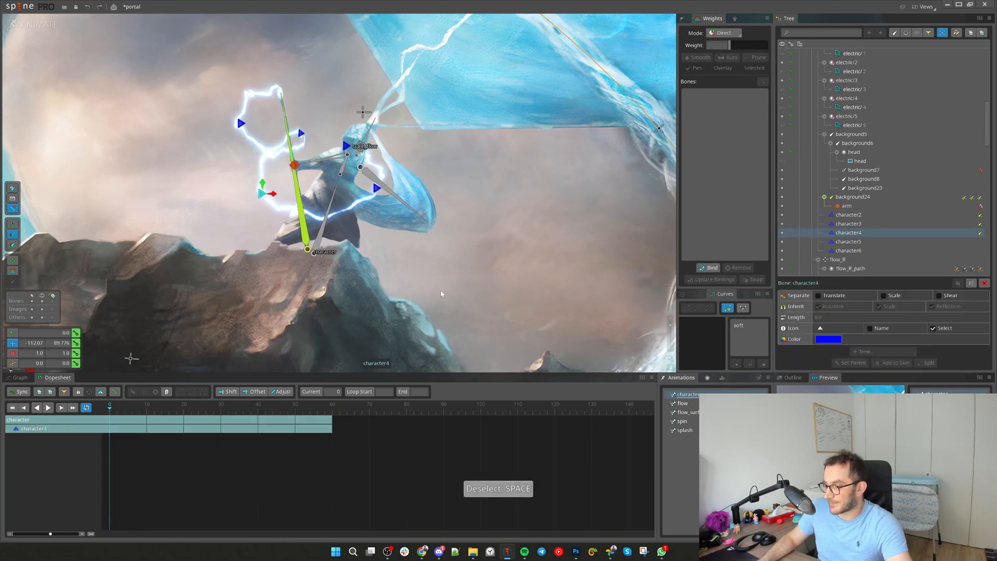
{"action": "key", "text": "space"}
{"action": "key", "text": "ctrl+z"}
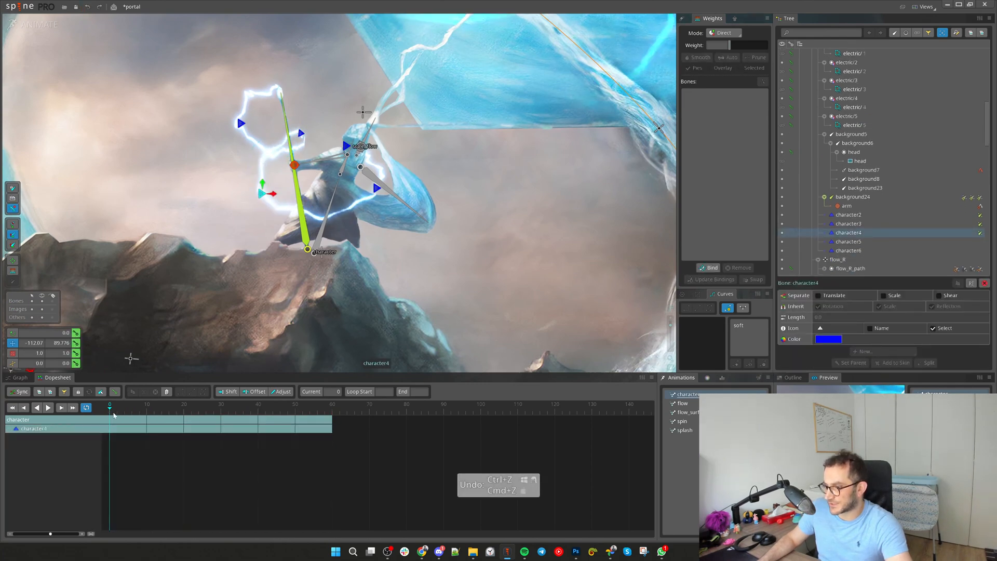
{"action": "left_click", "coordinate": [78, 342]}
{"action": "left_click_drag", "start_coordinate": [205, 409], "coordinate": [222, 410]}
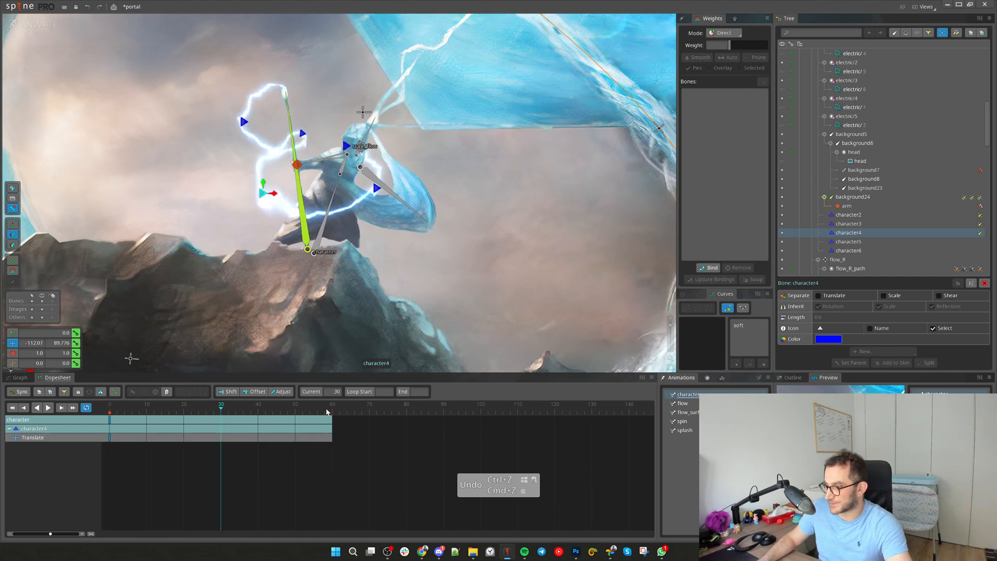
{"action": "left_click", "coordinate": [831, 299]}
{"action": "key", "text": "v"}
{"action": "mouse_move", "coordinate": [483, 275]}
{"action": "left_mouse_down"}
{"action": "mouse_move", "coordinate": [501, 288]}
{"action": "mouse_move", "coordinate": [499, 265]}
{"action": "left_mouse_up"}
Copy character4's frame 0 translate keys to frame 60 and offset its Translate X keys by 14 frames
{"action": "left_click", "coordinate": [110, 410]}
{"action": "left_click_drag", "start_coordinate": [136, 469], "coordinate": [105, 418]}
{"action": "key", "text": "ctrl+c"}
{"action": "left_click", "coordinate": [332, 434]}
{"action": "key", "text": "ctrl+v"}
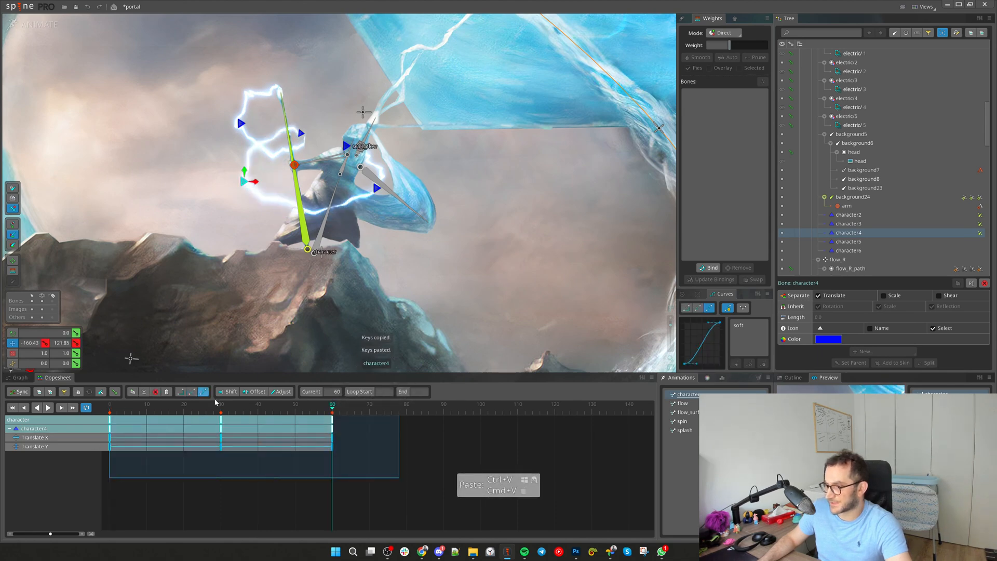
{"action": "left_click", "coordinate": [392, 456]}
{"action": "left_click_drag", "start_coordinate": [221, 438], "coordinate": [276, 438]}
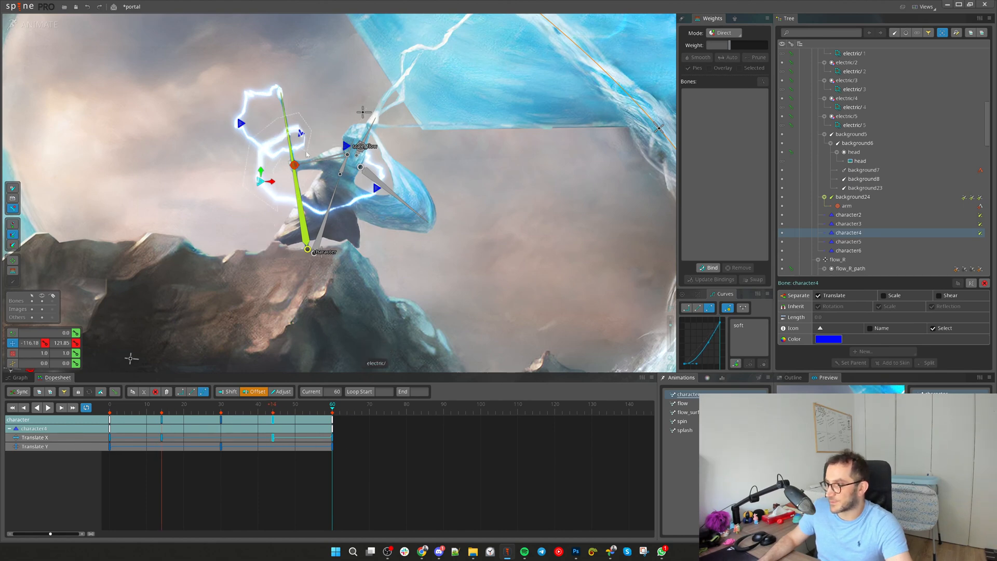
Copy all of character4's translate keys and paste them onto the character2, character3, character5 and character6 bones
{"action": "left_click_drag", "start_coordinate": [399, 496], "coordinate": [109, 416]}
{"action": "key", "text": "ctrl+c"}
{"action": "left_click", "coordinate": [301, 134]}
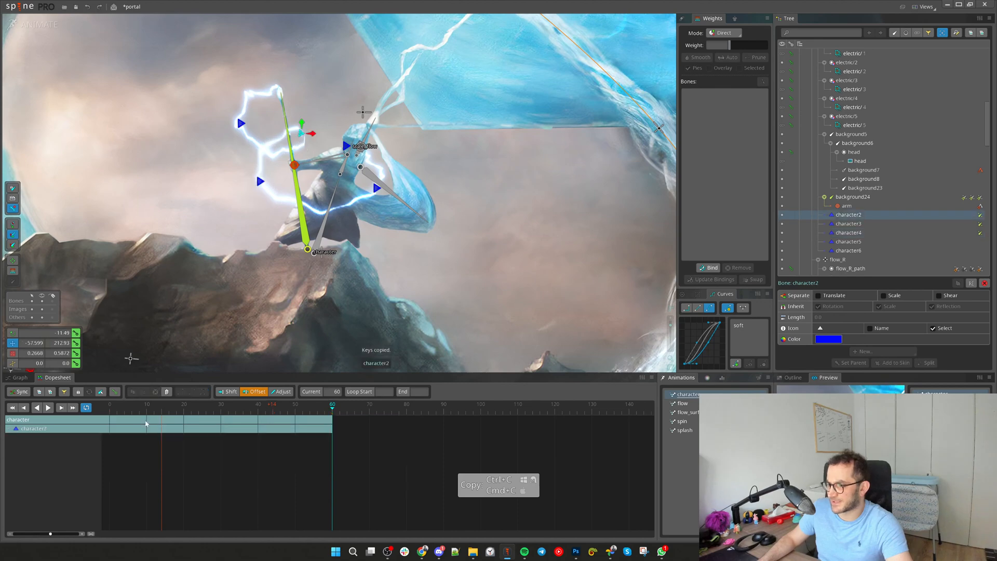
{"action": "key", "text": "ctrl+v"}
{"action": "left_click", "coordinate": [244, 127]}
{"action": "key", "text": "space"}
{"action": "left_click", "coordinate": [241, 124]}
{"action": "key", "text": "ctrl+v"}
{"action": "left_click", "coordinate": [373, 172]}
{"action": "key", "text": "ctrl+v"}
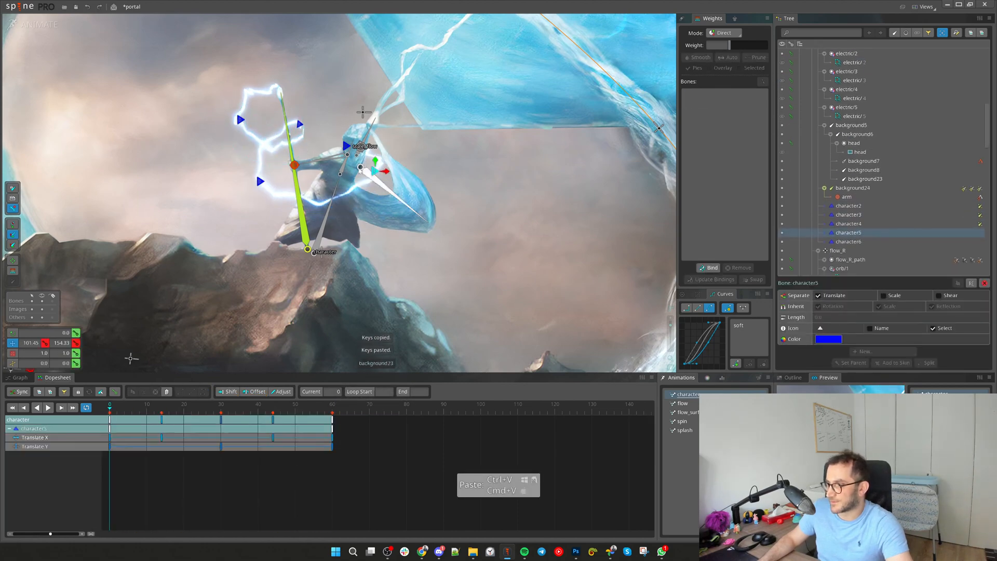
{"action": "left_click", "coordinate": [346, 147]}
{"action": "key", "text": "ctrl+v"}
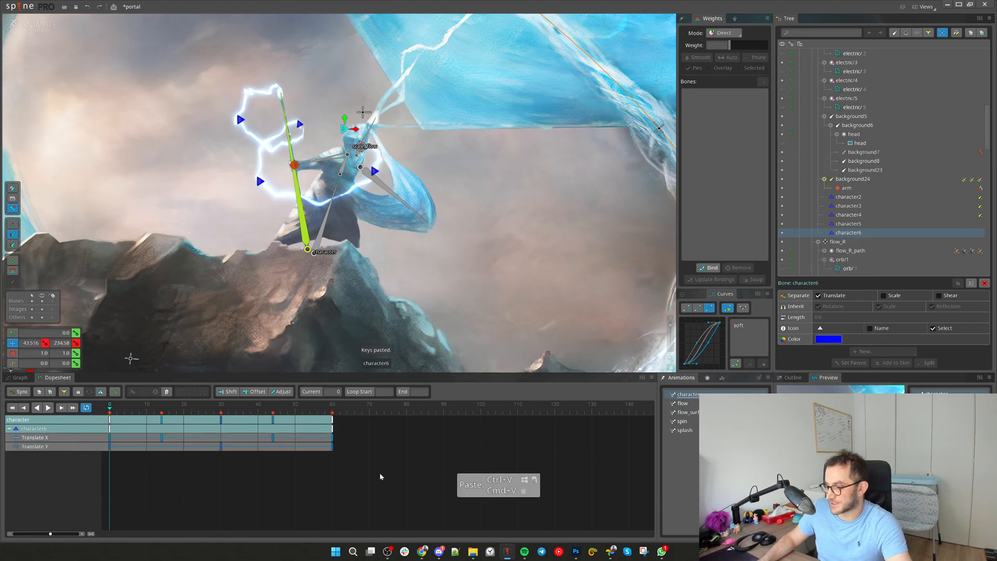
Select the character2 to character6 bones with all their keys and play the animation to check the lightning's motion
{"action": "left_click", "coordinate": [850, 197]}
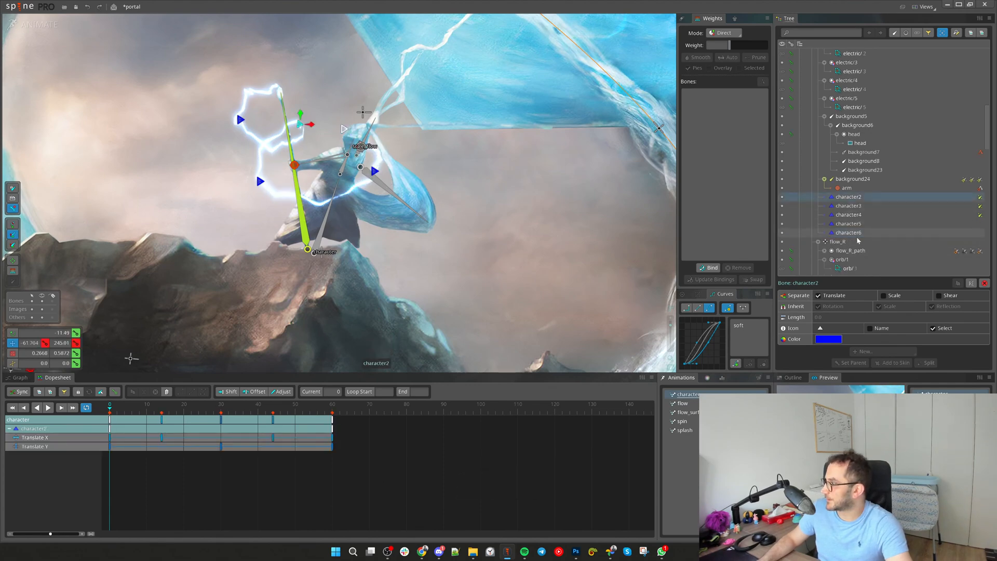
{"action": "left_click", "coordinate": [852, 232], "text": "shift"}
{"action": "left_click_drag", "start_coordinate": [398, 496], "coordinate": [106, 415]}
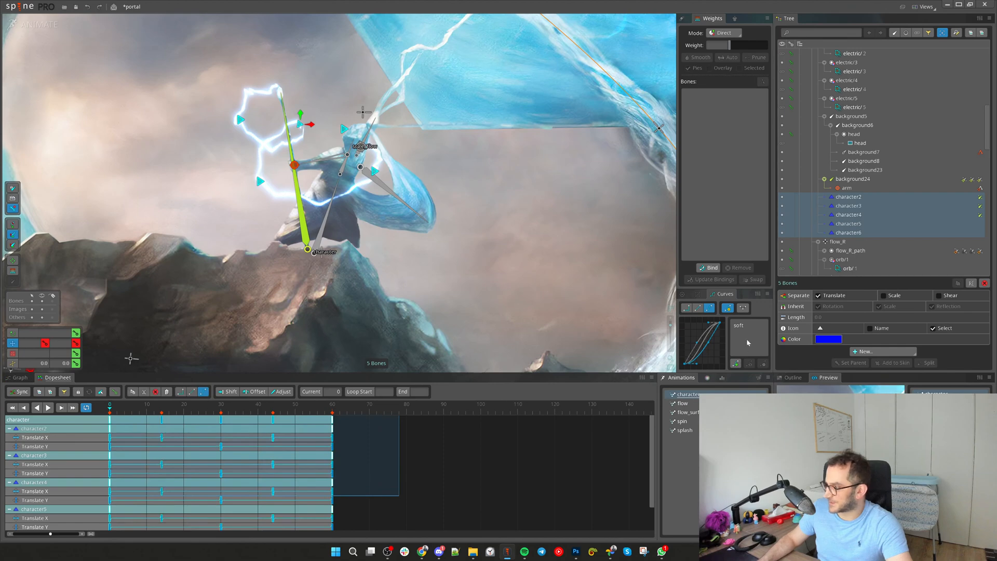
{"action": "scroll", "coordinate": [479, 473], "scroll_direction": "down", "scroll_amount": 3}
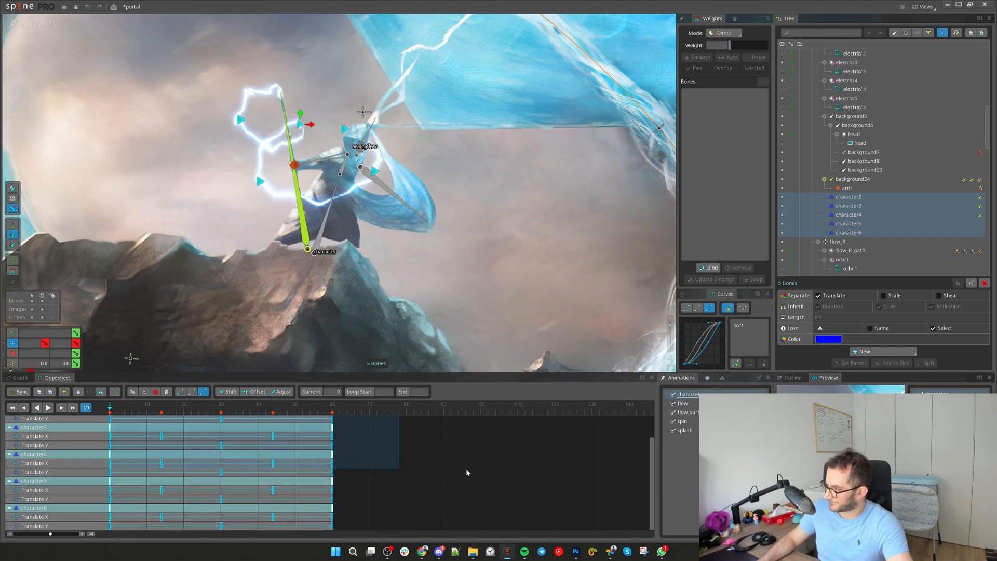
{"action": "key", "text": "d"}
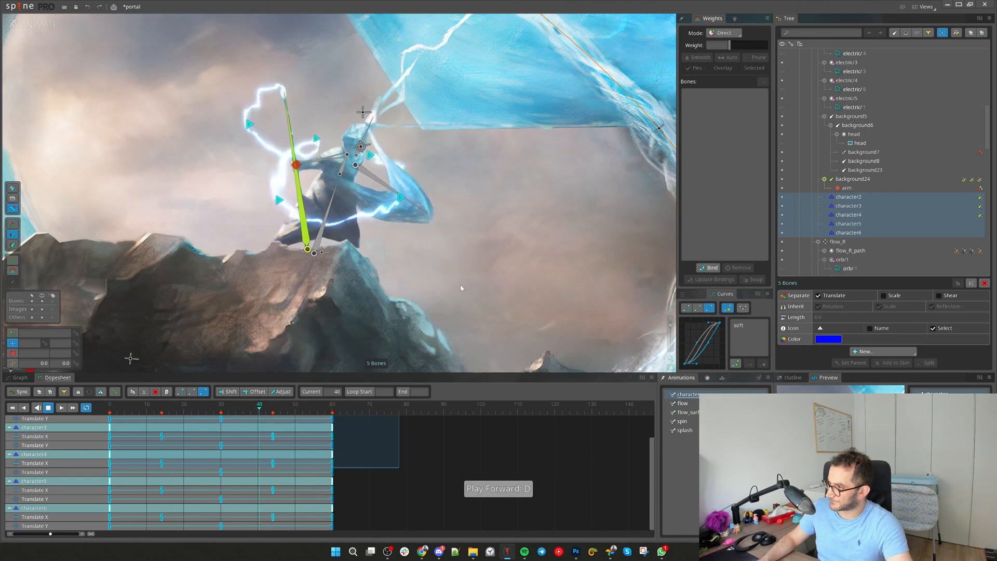
{"action": "key", "text": "space"}
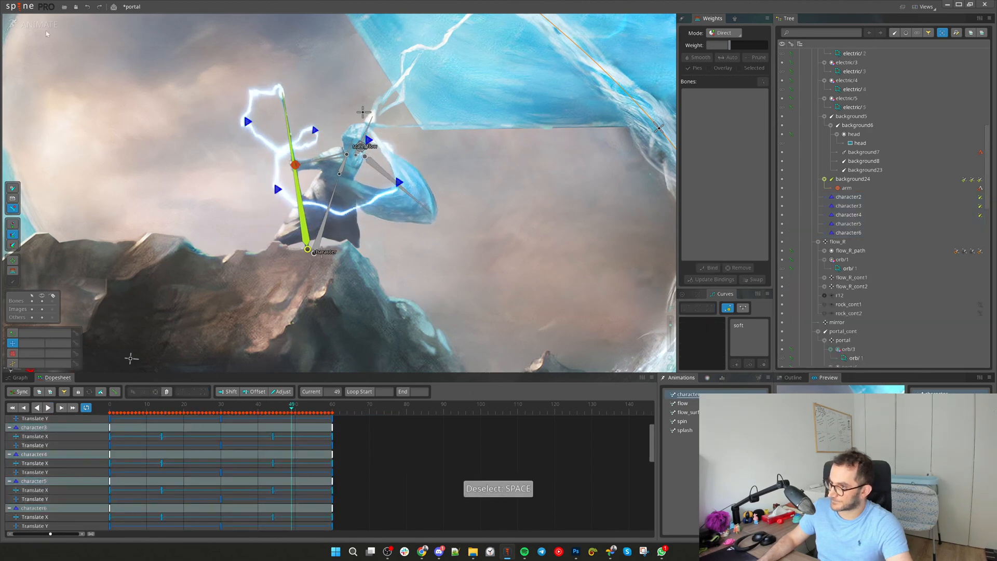
Delete character6's translate keys in the character animation and play it back
{"action": "left_click", "coordinate": [34, 25]}
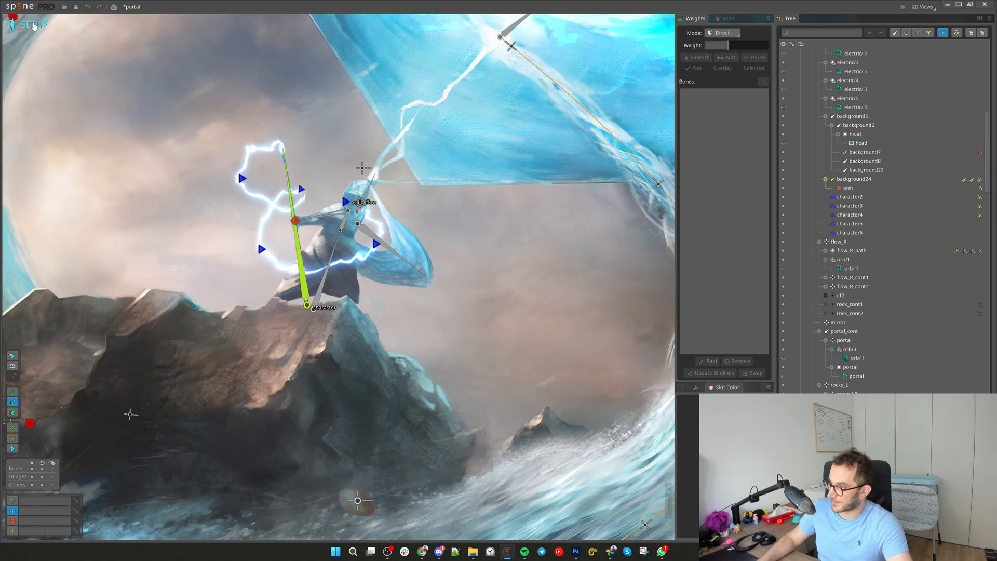
{"action": "left_click", "coordinate": [345, 202]}
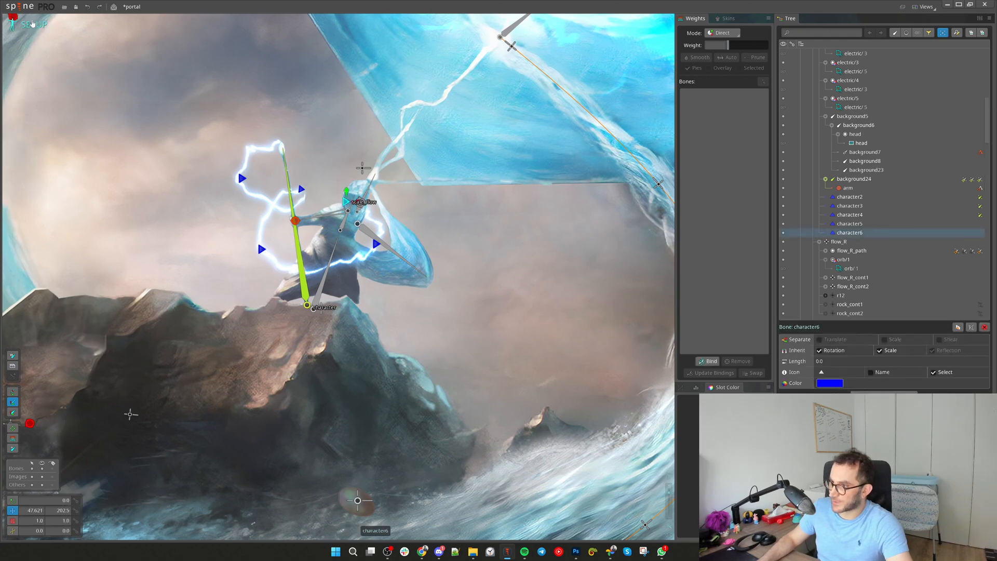
{"action": "left_click", "coordinate": [34, 25]}
{"action": "left_click_drag", "start_coordinate": [407, 487], "coordinate": [64, 374]}
{"action": "key", "text": "d"}
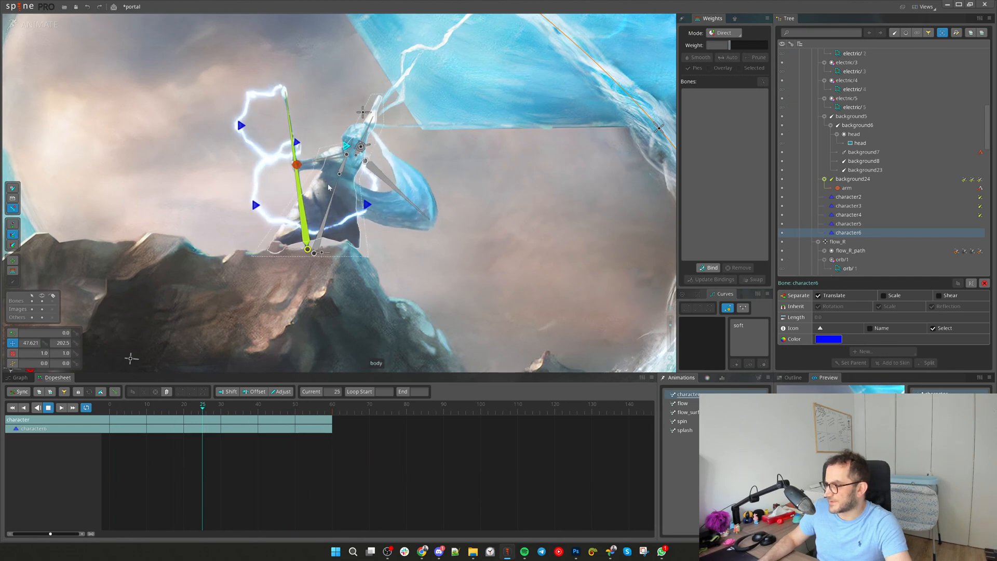
{"action": "key", "text": "d"}
Select the character2 bone and flatten its Translate X curve in the graph to reduce the sideways motion
{"action": "left_click", "coordinate": [270, 261]}
{"action": "left_click", "coordinate": [20, 378]}
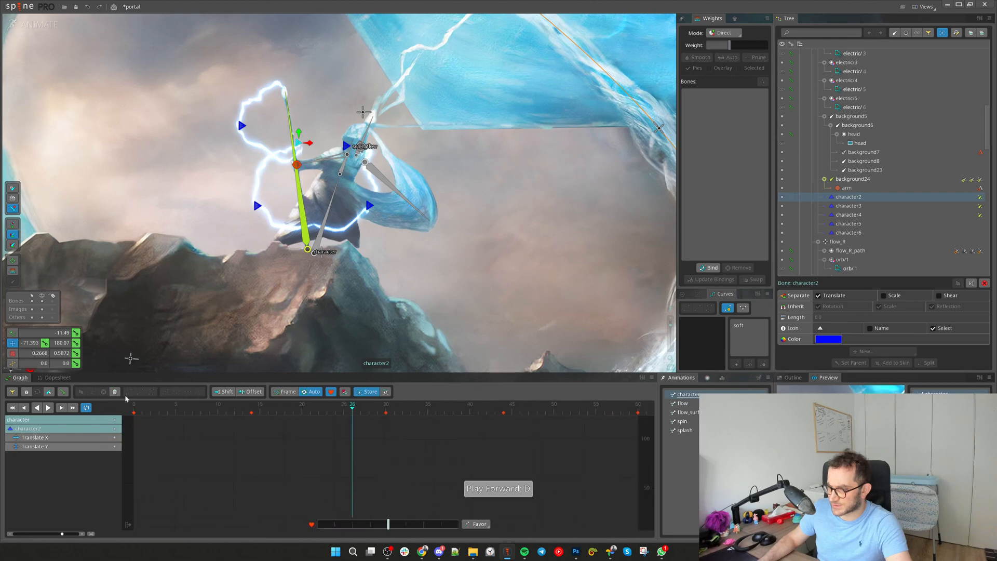
{"action": "left_click_drag", "start_coordinate": [485, 438], "coordinate": [483, 402]}
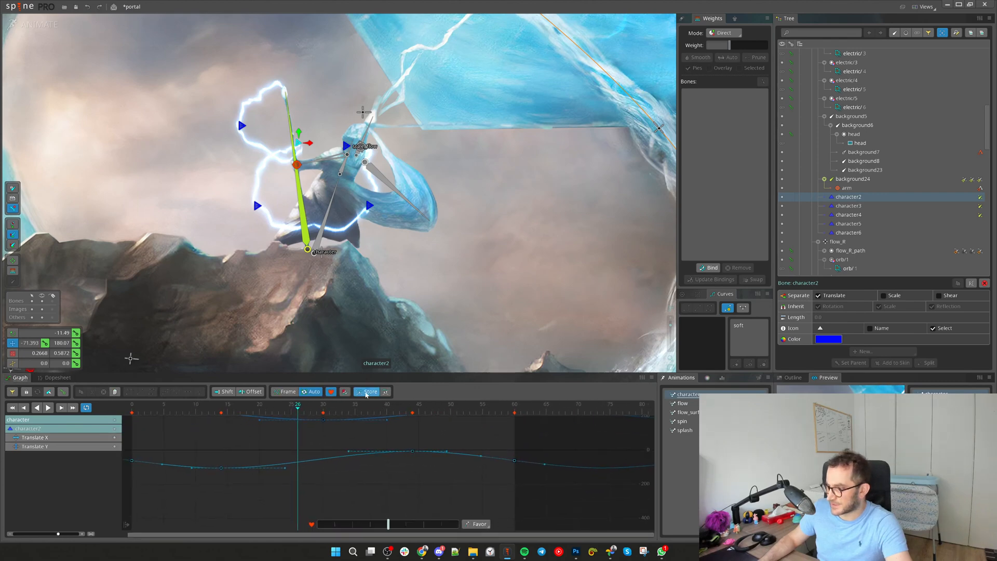
{"action": "left_click_drag", "start_coordinate": [542, 445], "coordinate": [83, 493]}
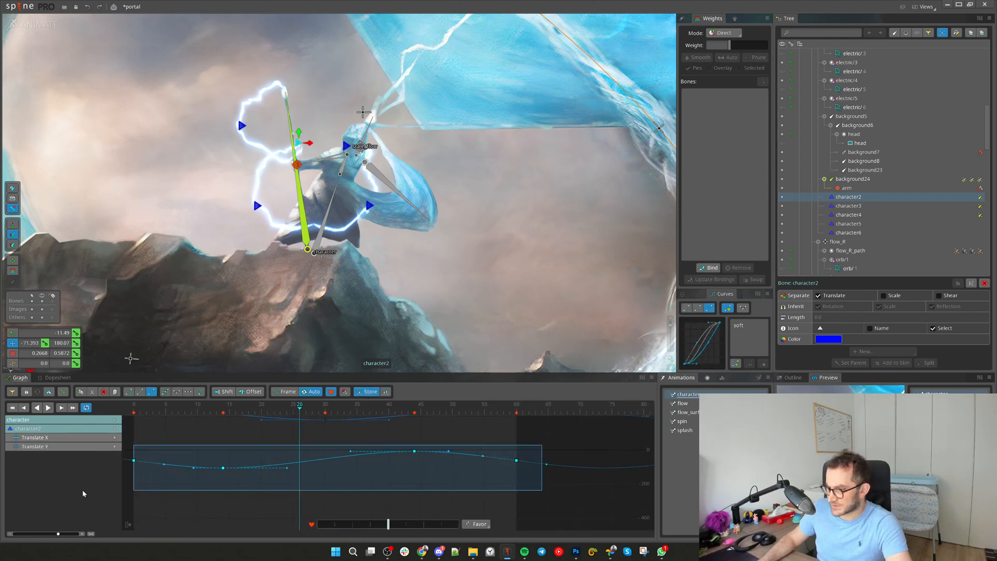
{"action": "left_click_drag", "start_coordinate": [332, 447], "coordinate": [314, 483]}
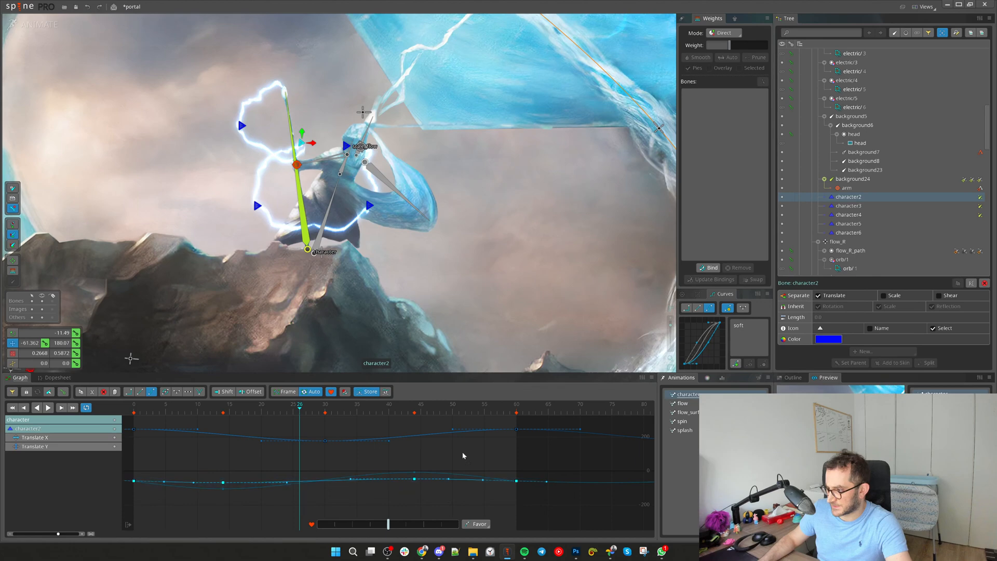
Select all of character2's Translate Y keys in the graph and scale the curve down to a smaller amplitude
{"action": "left_click_drag", "start_coordinate": [535, 420], "coordinate": [108, 453]}
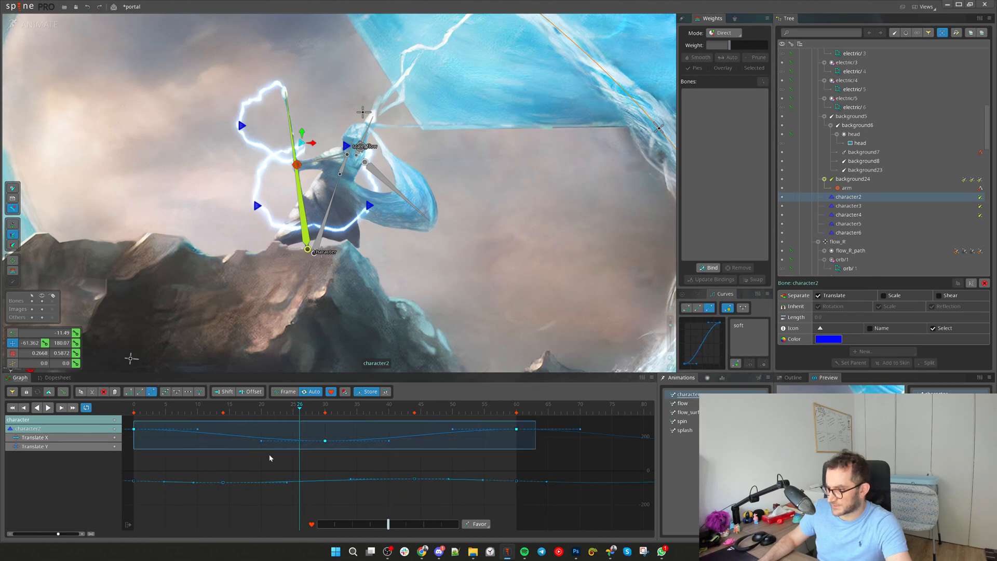
{"action": "left_click_drag", "start_coordinate": [258, 450], "coordinate": [238, 434]}
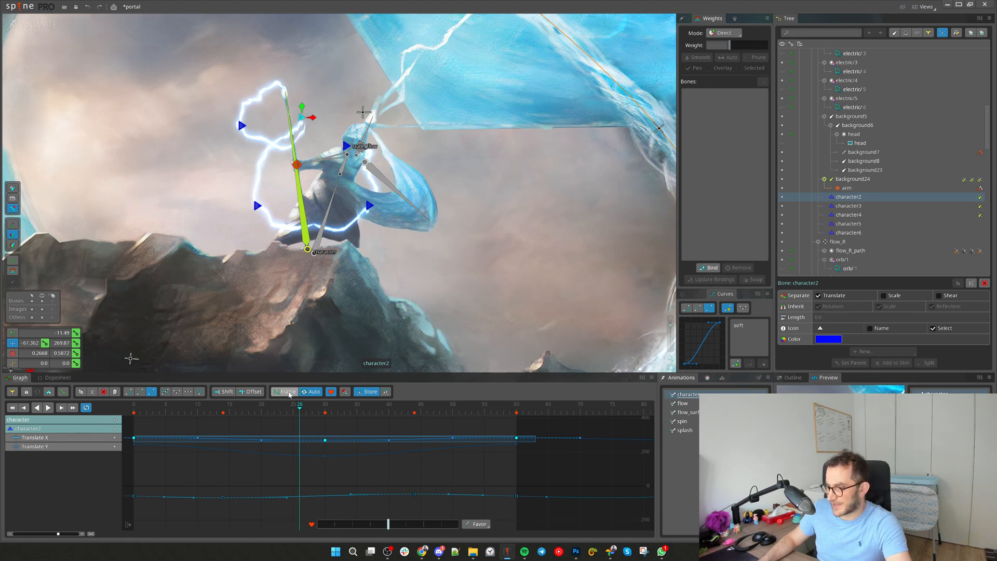
{"action": "left_click", "coordinate": [288, 392]}
{"action": "scroll", "coordinate": [320, 448], "scroll_direction": "down", "scroll_amount": 5}
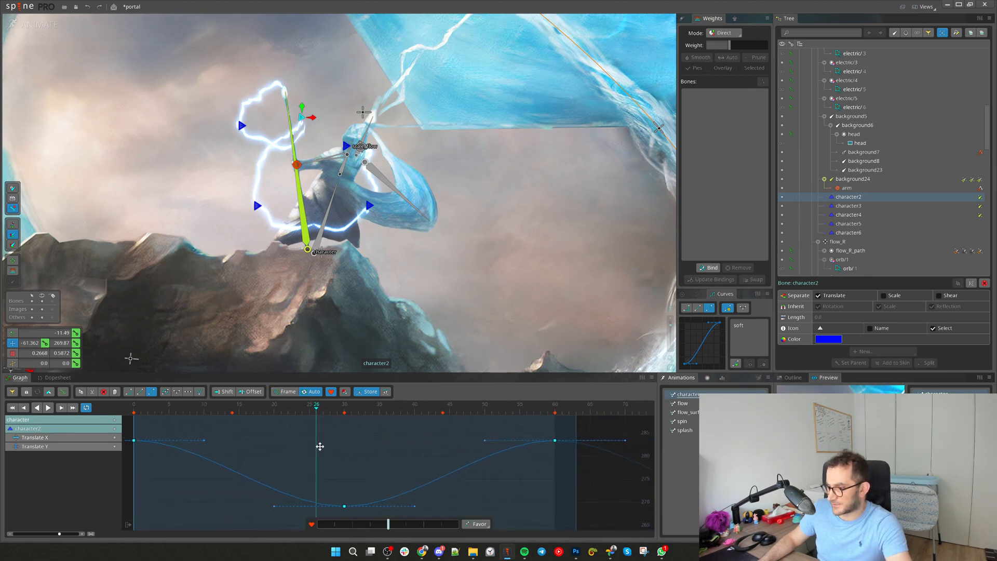
{"action": "left_click_drag", "start_coordinate": [284, 426], "coordinate": [277, 460]}
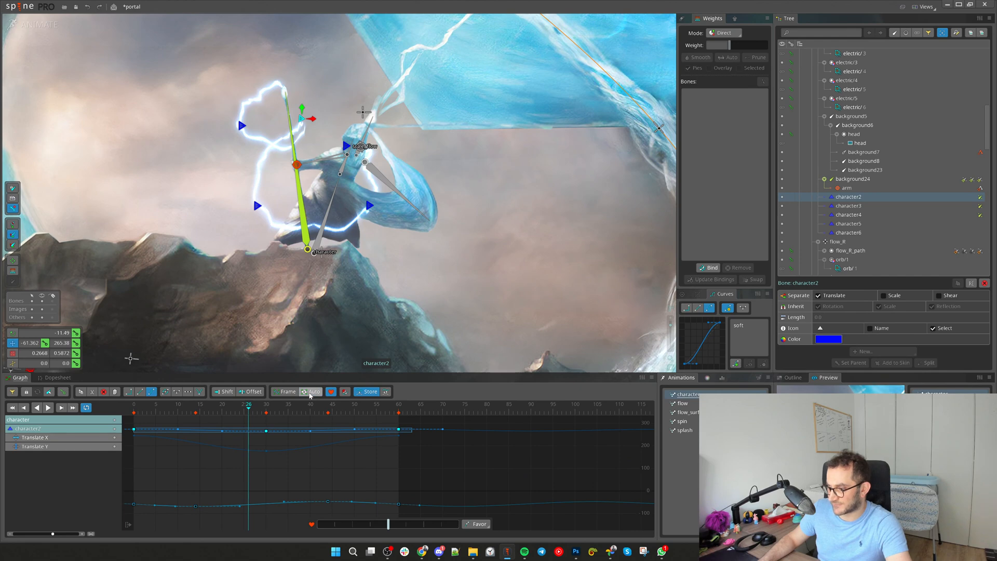
{"action": "key", "text": "shift+alt+f"}
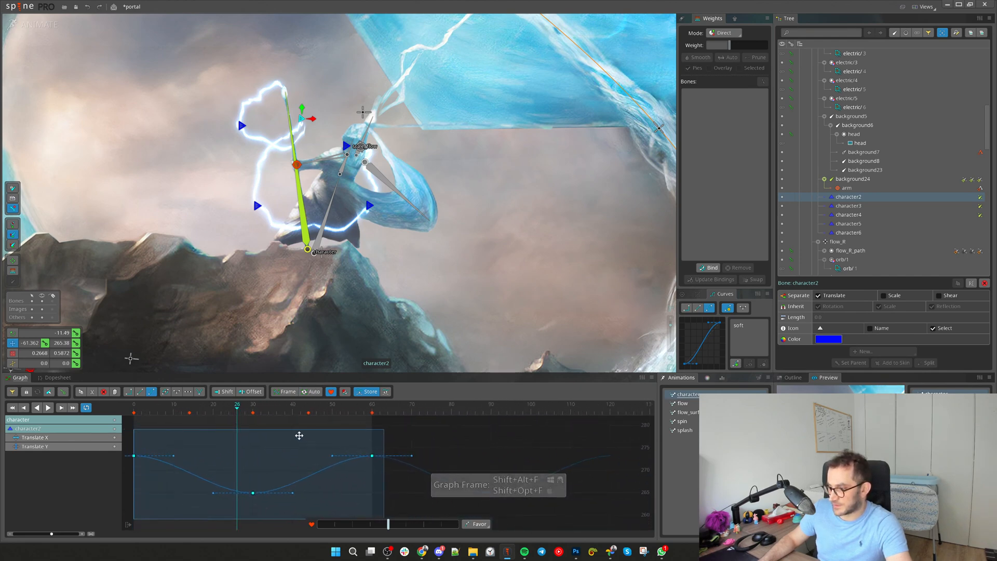
{"action": "left_click_drag", "start_coordinate": [291, 434], "coordinate": [291, 468]}
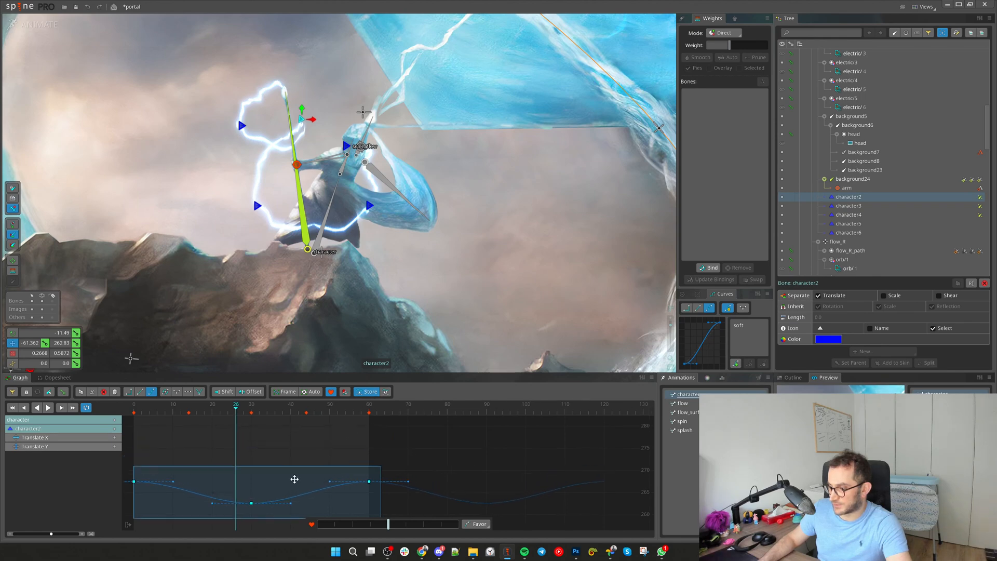
Lower character2's whole Translate Y curve to about 191.59 at frame 26 and deselect its keys
{"action": "scroll", "coordinate": [281, 485], "scroll_direction": "down", "scroll_amount": 5}
{"action": "left_click_drag", "start_coordinate": [306, 486], "coordinate": [322, 441]}
{"action": "scroll", "coordinate": [236, 487], "scroll_direction": "down", "scroll_amount": 4}
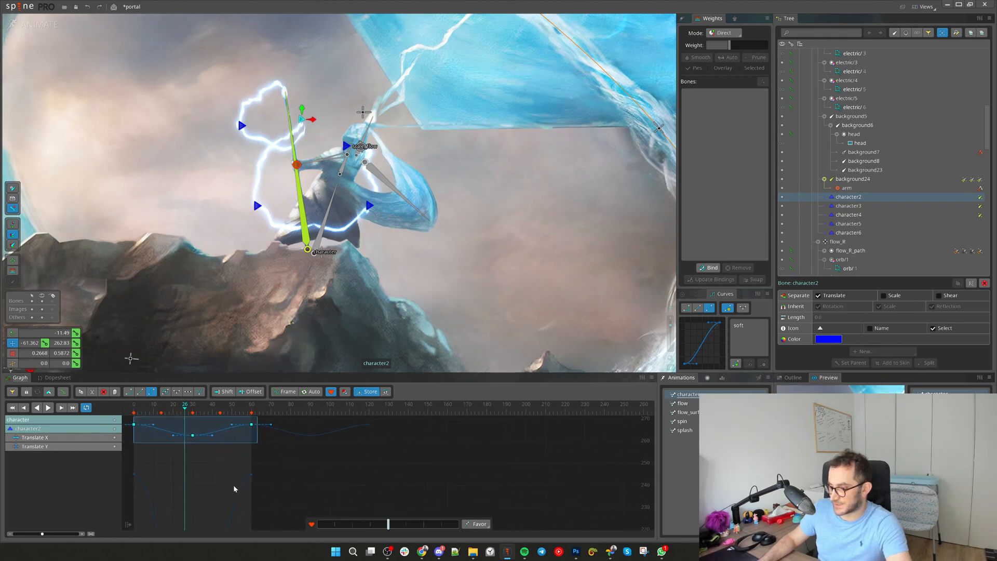
{"action": "left_click", "coordinate": [311, 392]}
{"action": "left_click_drag", "start_coordinate": [323, 429], "coordinate": [330, 439]}
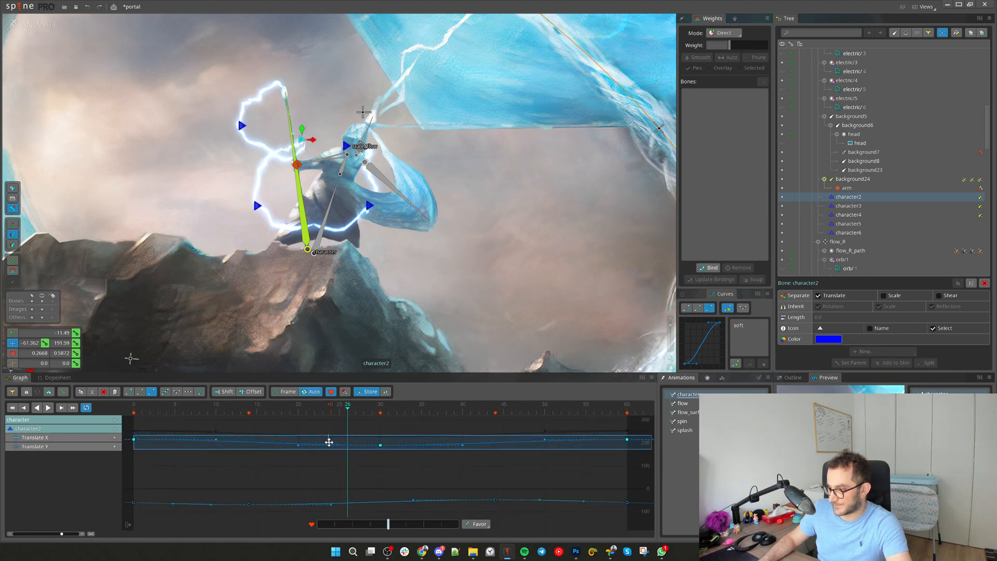
{"action": "left_click", "coordinate": [340, 461]}
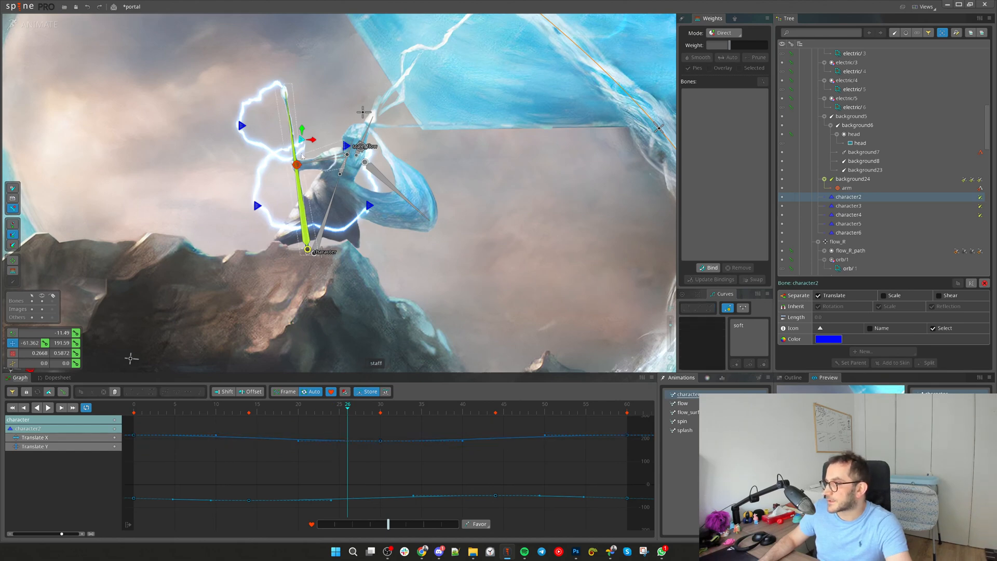
Play the animation repeatedly and examine the translate curves of the character3 and character5 bones
{"action": "key", "text": "d"}
{"action": "key", "text": "d"}
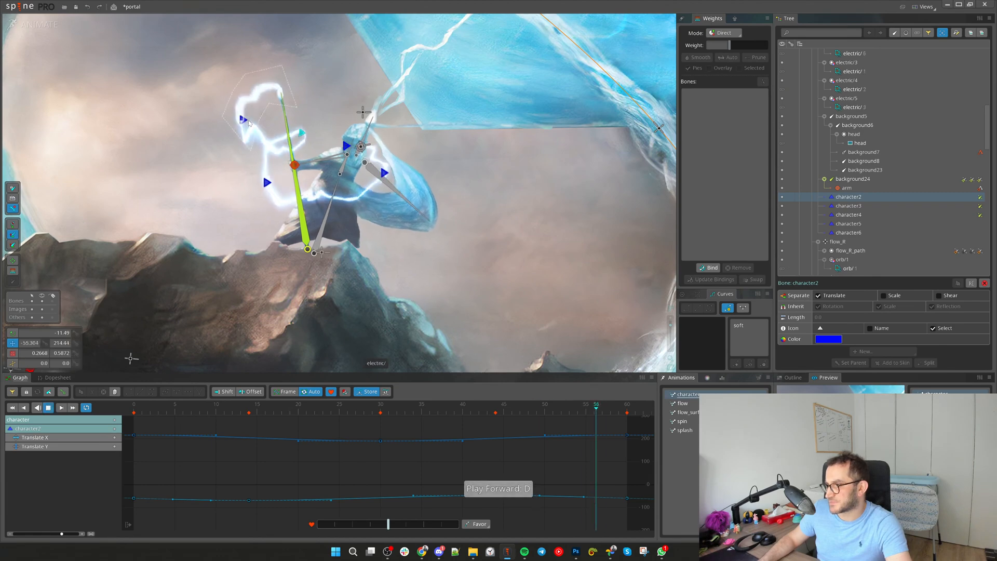
{"action": "key", "text": "d"}
{"action": "left_click", "coordinate": [237, 123]}
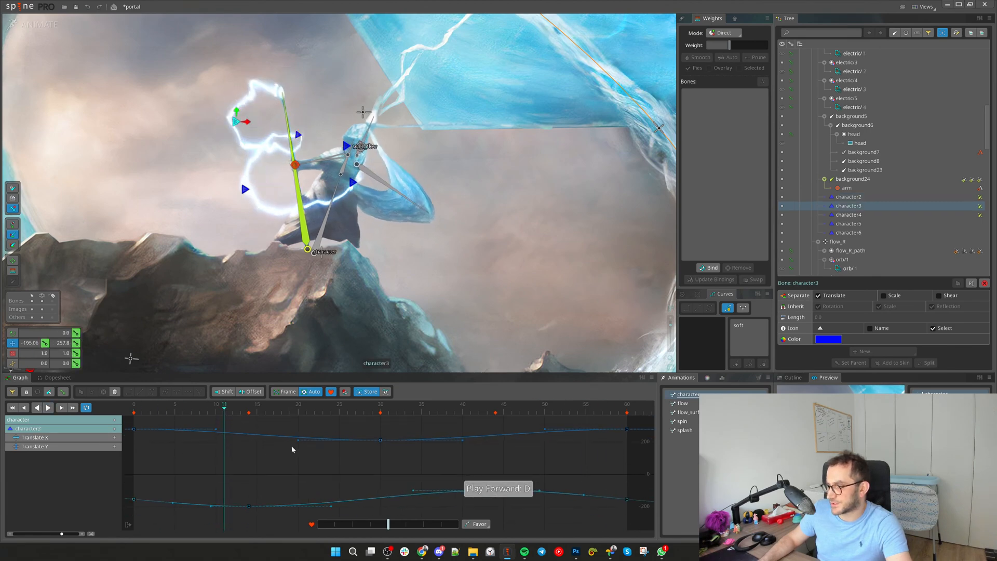
{"action": "left_click", "coordinate": [379, 441]}
{"action": "key", "text": "d"}
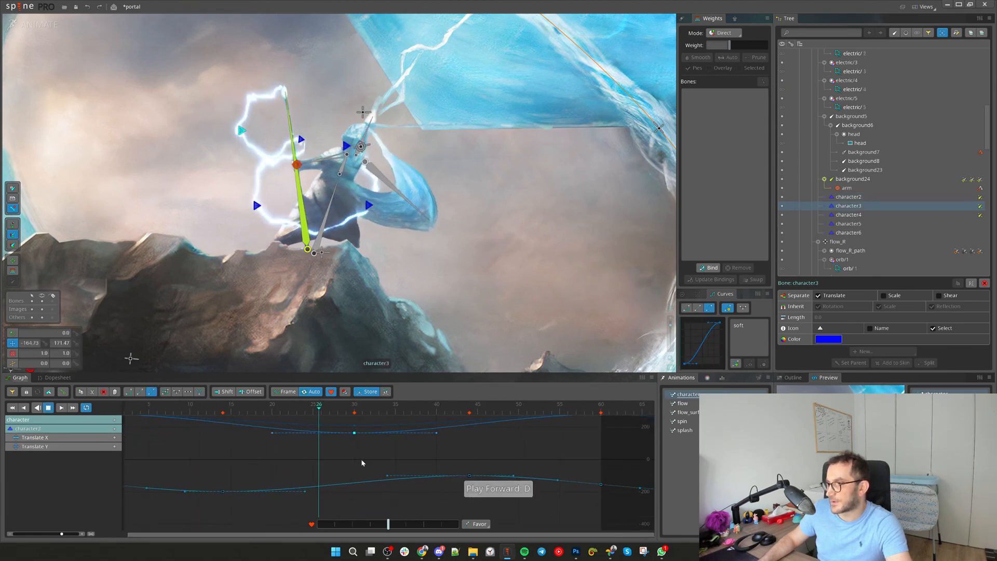
{"action": "key", "text": "d"}
{"action": "left_click", "coordinate": [396, 185]}
{"action": "key", "text": "d"}
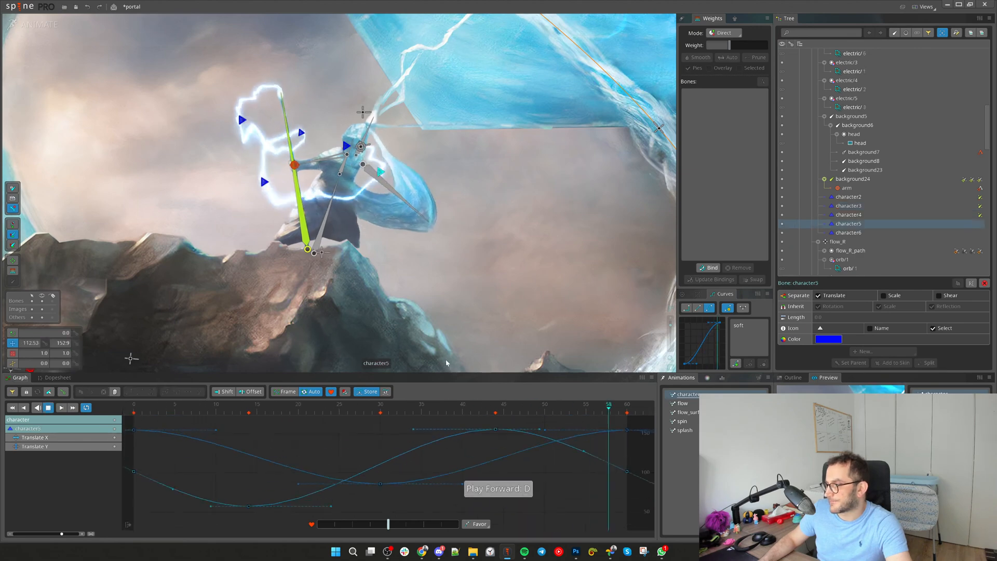
{"action": "key", "text": "d"}
{"action": "left_click", "coordinate": [233, 502]}
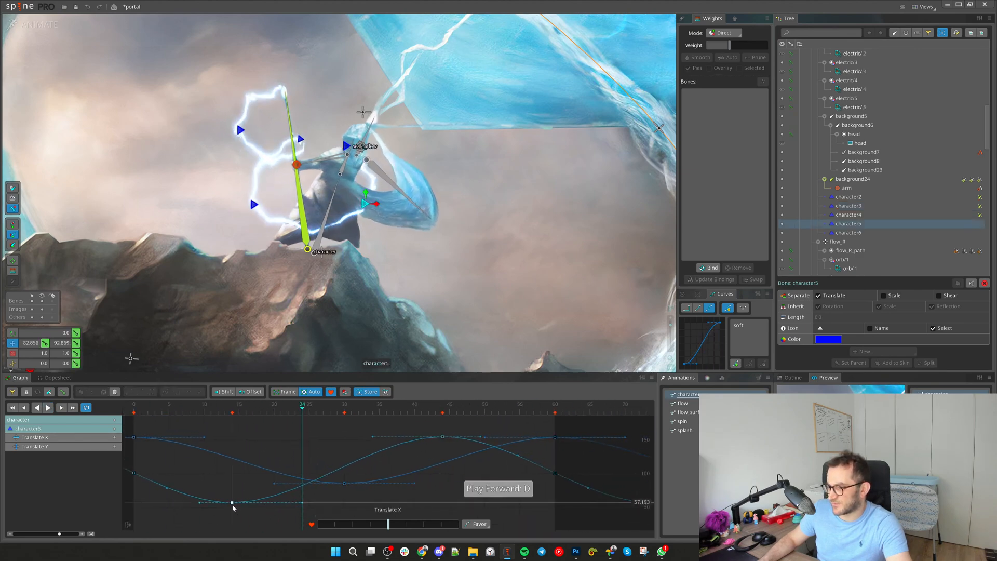
Select all of character5's translate keys in the graph and flatten both curves to reduce the bone's motion
{"action": "left_click", "coordinate": [335, 437]}
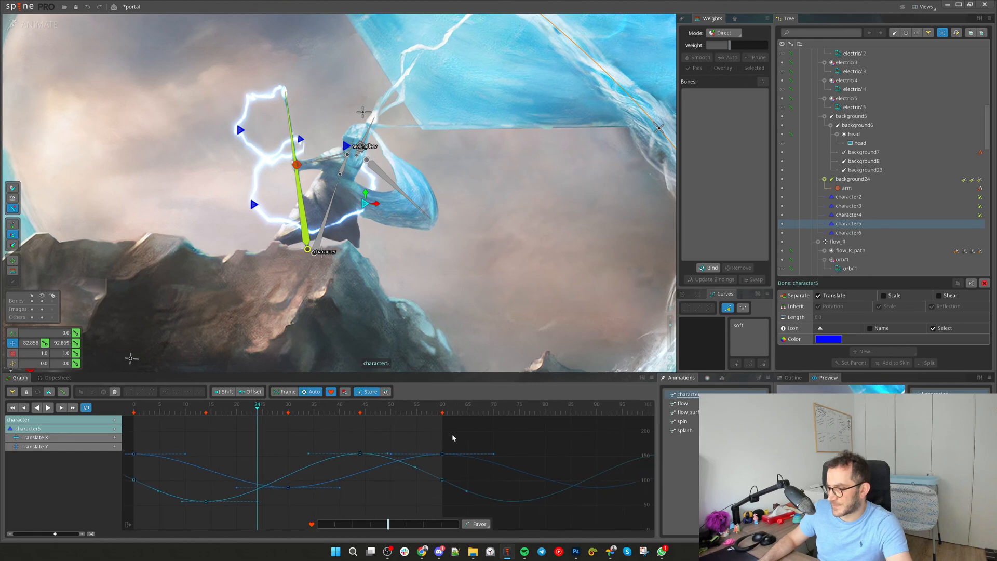
{"action": "left_click_drag", "start_coordinate": [476, 430], "coordinate": [109, 520]}
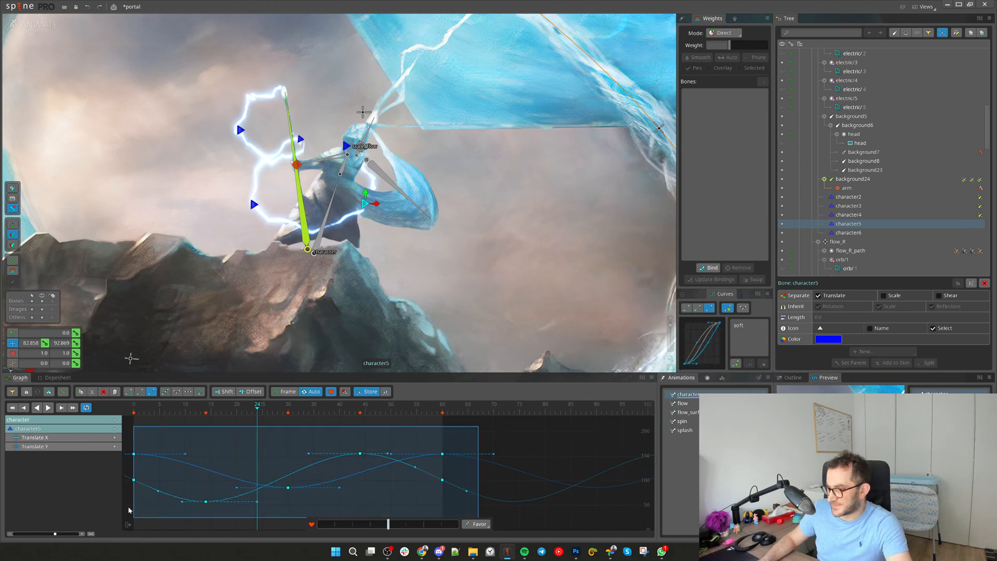
{"action": "mouse_move", "coordinate": [269, 431]}
{"action": "left_mouse_down"}
{"action": "mouse_move", "coordinate": [267, 479]}
{"action": "mouse_move", "coordinate": [264, 445]}
{"action": "left_mouse_up"}
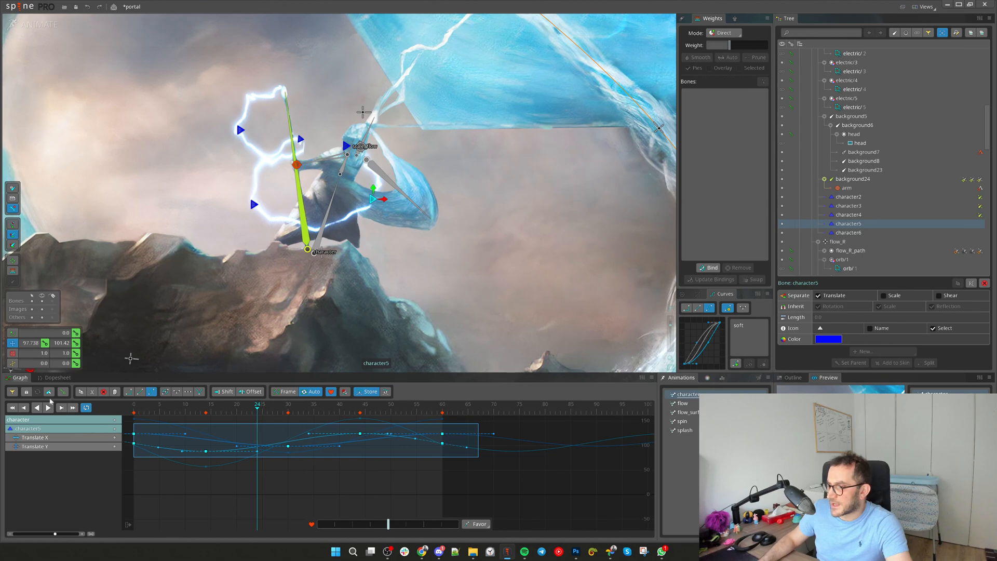
In the dopesheet, offset all of character4's translate keys 8 frames forward
{"action": "left_click", "coordinate": [43, 379]}
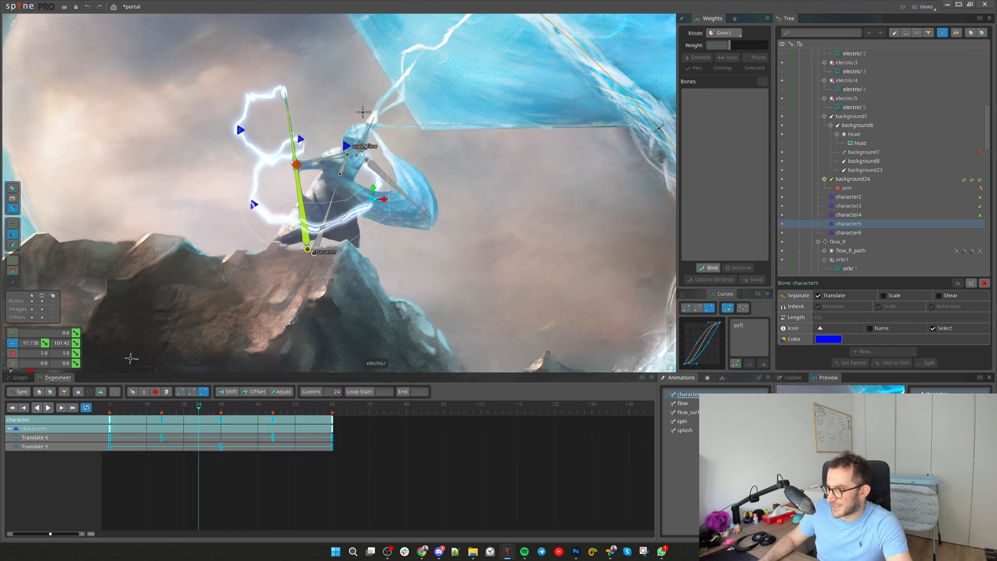
{"action": "key", "text": "space"}
{"action": "left_click", "coordinate": [254, 204]}
{"action": "left_click_drag", "start_coordinate": [110, 420], "coordinate": [139, 421]}
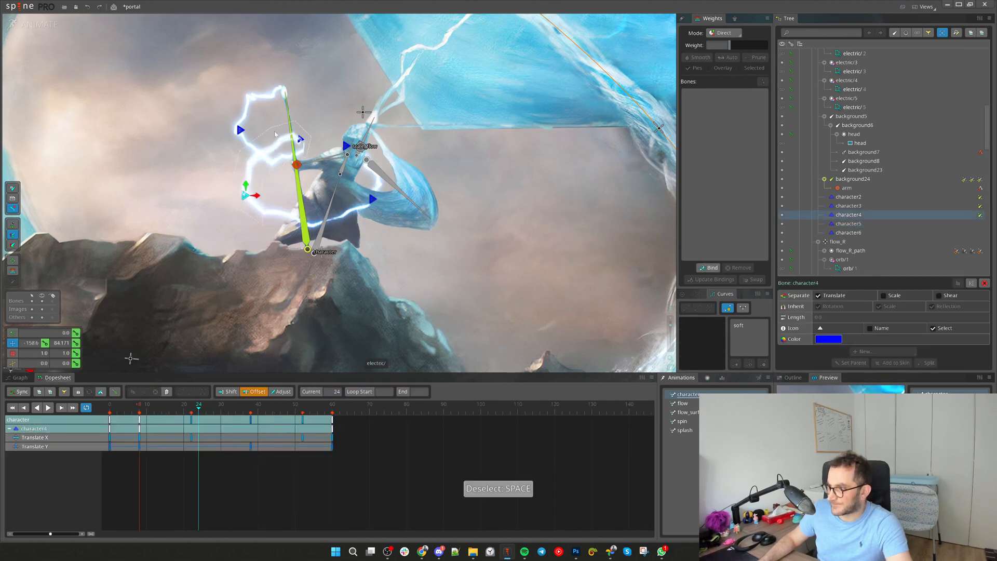
Offset character2's translate keys 6 frames backward and character5's translate keys 22 frames forward
{"action": "left_click", "coordinate": [300, 139]}
{"action": "left_click_drag", "start_coordinate": [124, 423], "coordinate": [100, 426]}
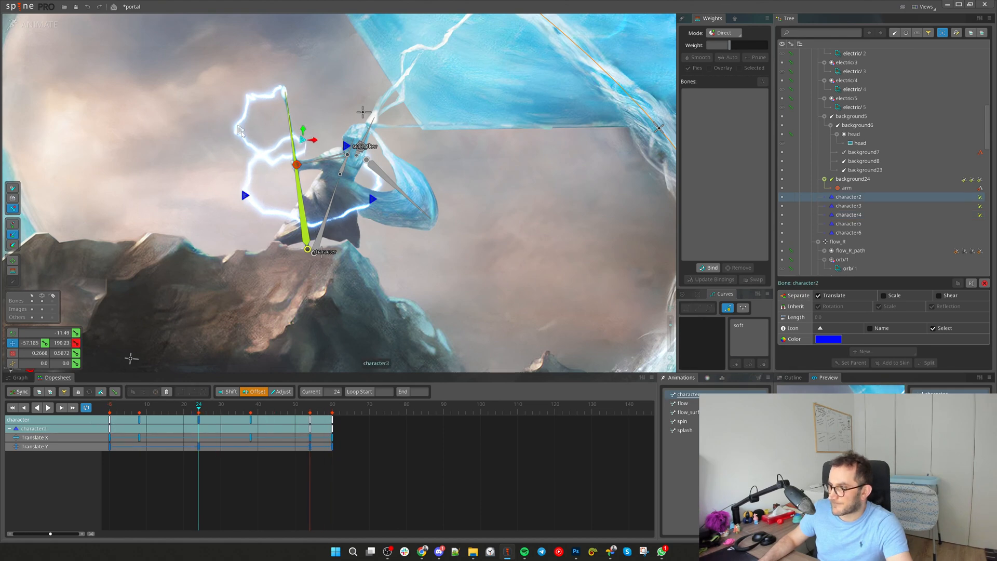
{"action": "left_click", "coordinate": [373, 198]}
{"action": "left_click_drag", "start_coordinate": [118, 423], "coordinate": [191, 423]}
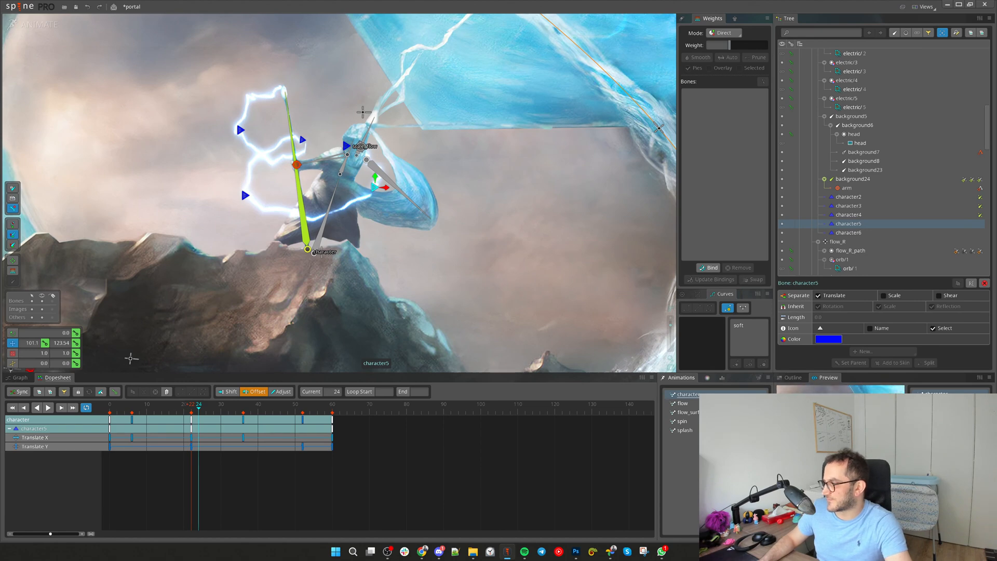
Deselect everything, switch to setup mode and save the portal project
{"action": "scroll", "coordinate": [304, 166], "scroll_direction": "up", "scroll_amount": 3}
{"action": "key", "text": "space"}
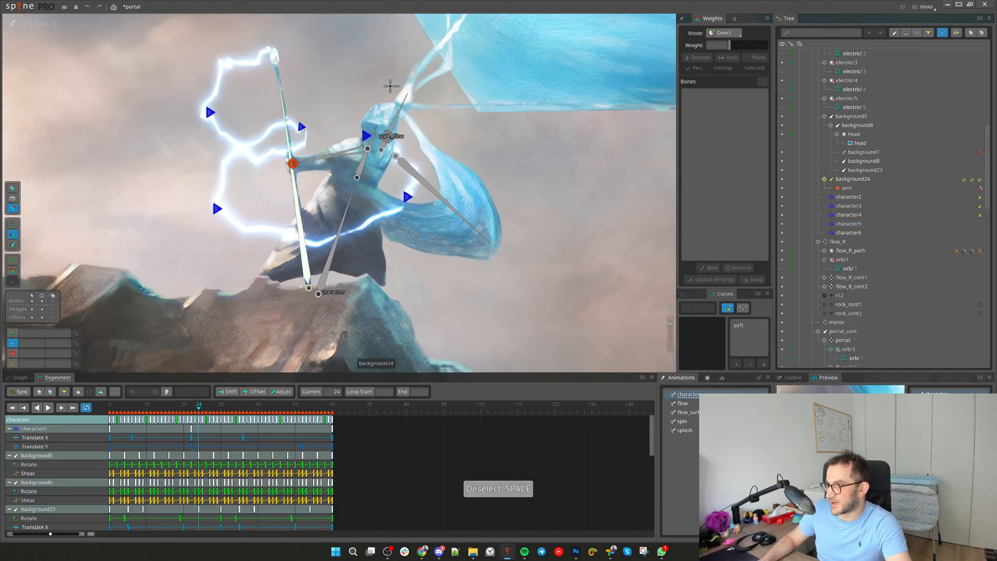
{"action": "left_click", "coordinate": [35, 25]}
{"action": "scroll", "coordinate": [322, 200], "scroll_direction": "down", "scroll_amount": 3}
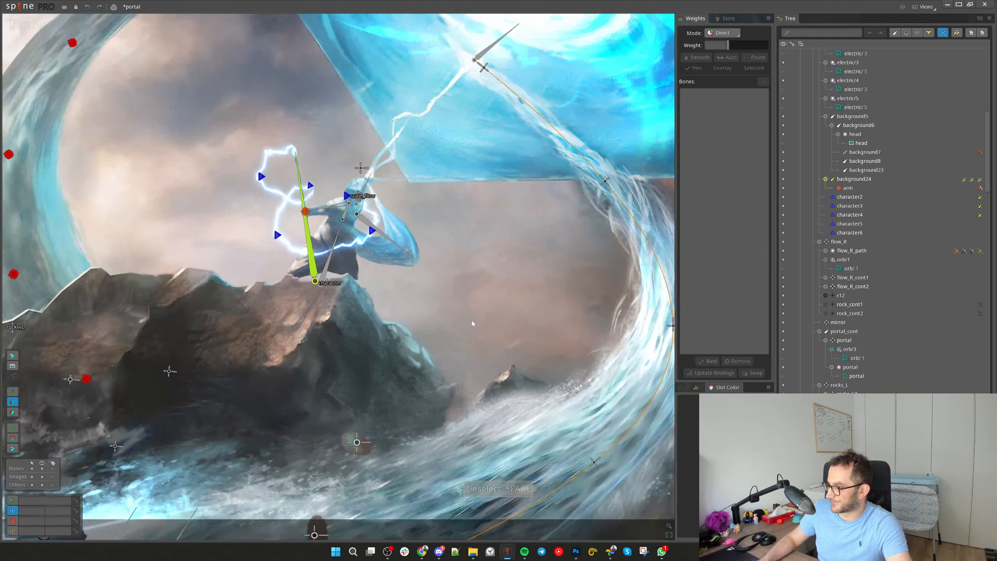
{"action": "key", "text": "ctrl+s"}
Find the spark image among the project's Images in the tree and select it
{"action": "scroll", "coordinate": [844, 360], "scroll_direction": "down", "scroll_amount": 15}
{"action": "left_click", "coordinate": [813, 184]}
{"action": "left_click", "coordinate": [814, 121]}
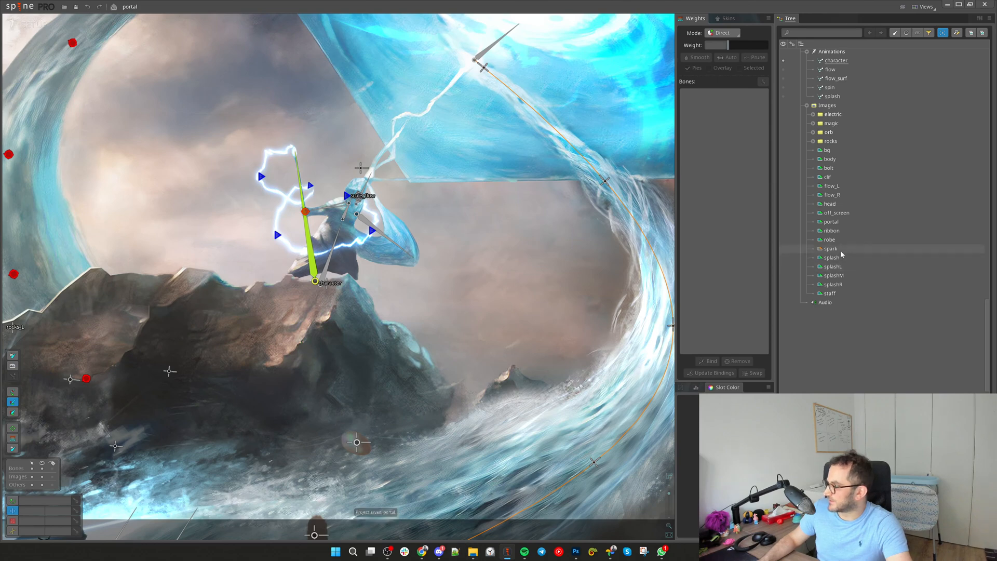
{"action": "left_click", "coordinate": [878, 248]}
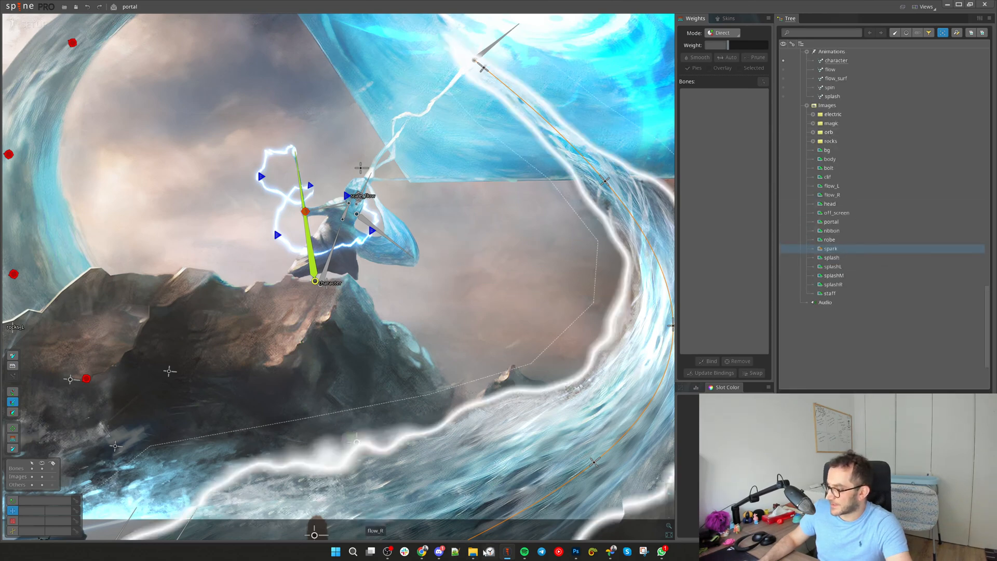
Switch to File Explorer and open the fx folder inside Spine Animations > Social Point
{"action": "left_click", "coordinate": [476, 550]}
{"action": "left_click", "coordinate": [169, 40]}
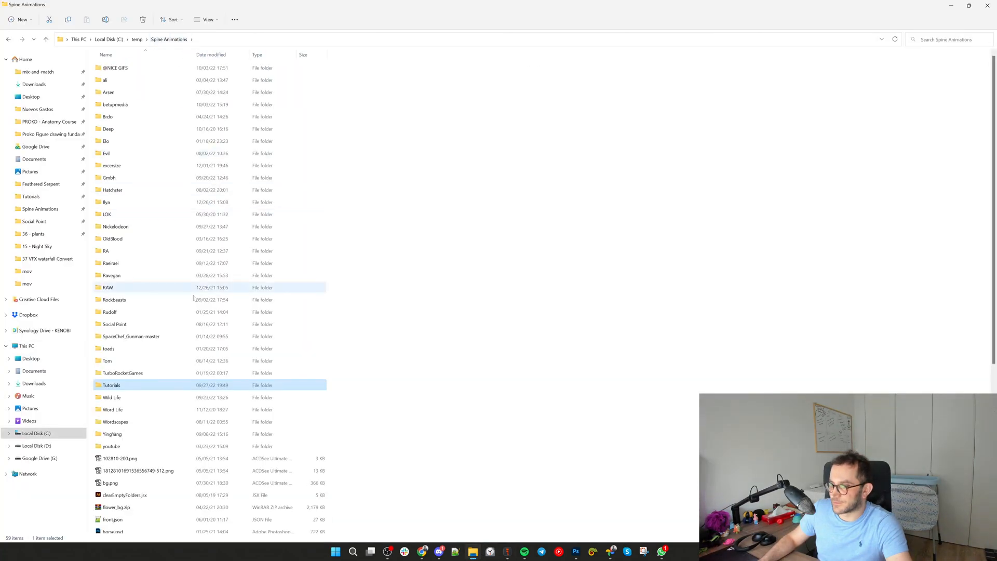
{"action": "left_click", "coordinate": [129, 324]}
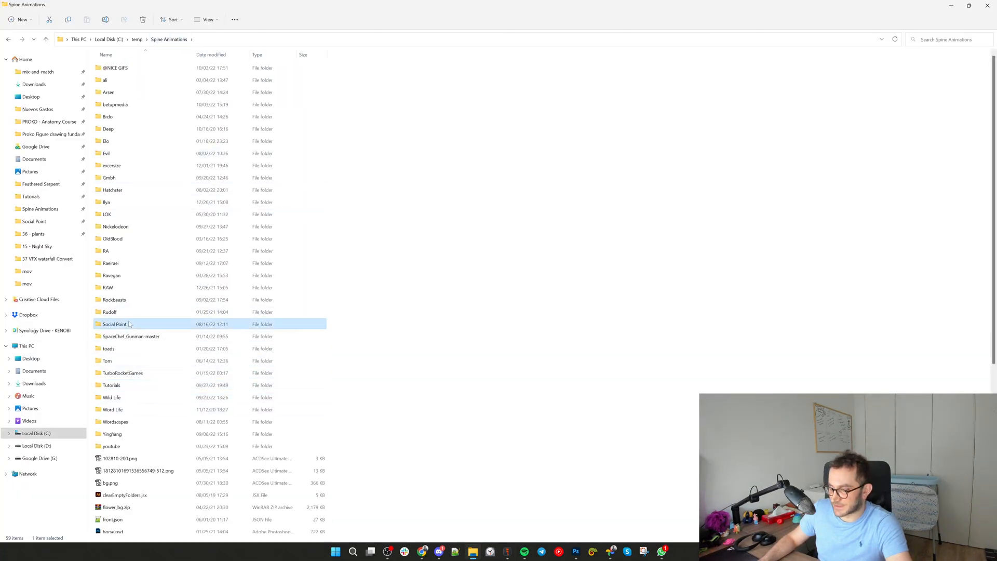
{"action": "double_click", "coordinate": [129, 324]}
{"action": "scroll", "coordinate": [459, 400], "scroll_direction": "down", "scroll_amount": 5}
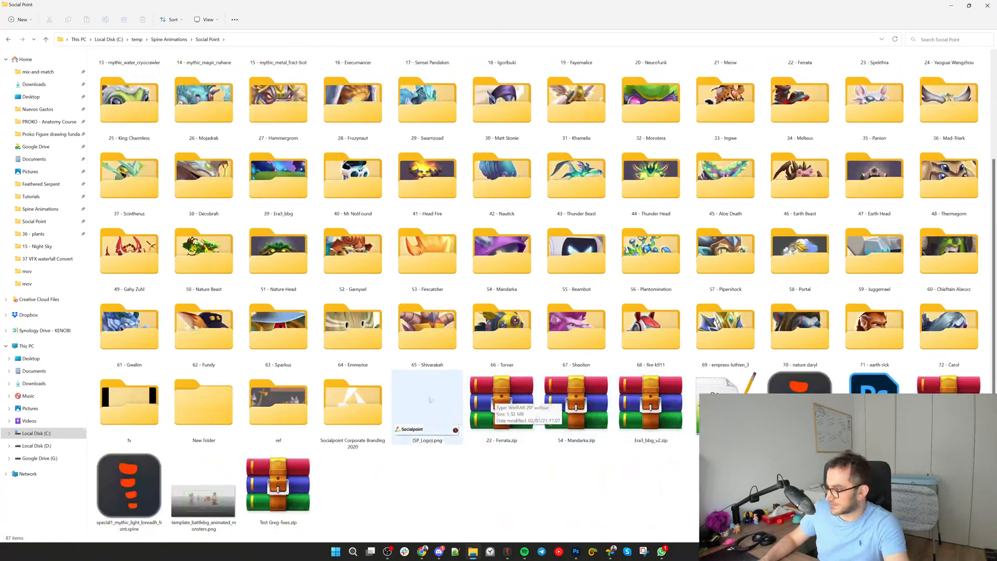
{"action": "double_click", "coordinate": [120, 411]}
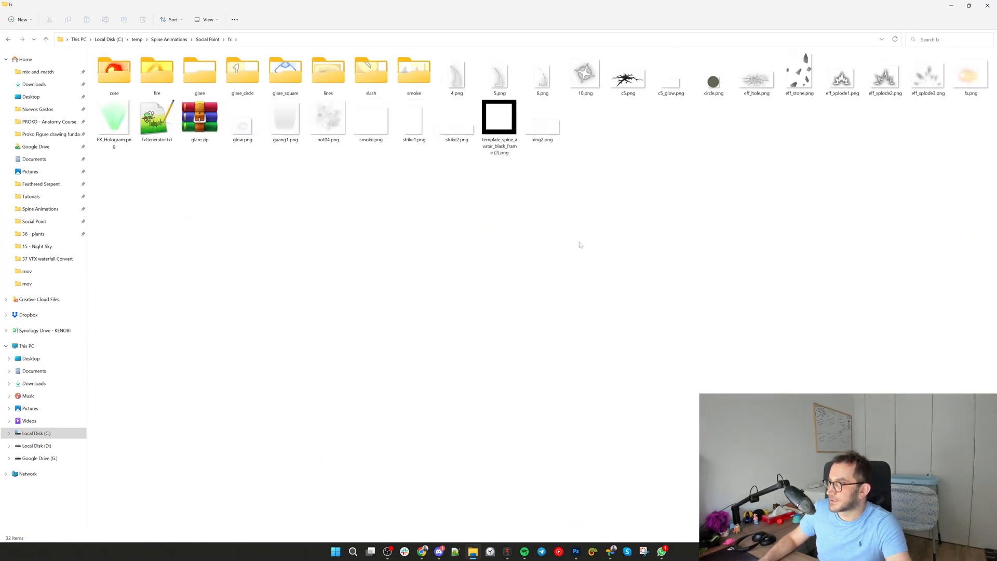
Pick glow.png from the images in the fx folder and copy it
{"action": "left_click", "coordinate": [671, 78]}
{"action": "left_click", "coordinate": [414, 121]}
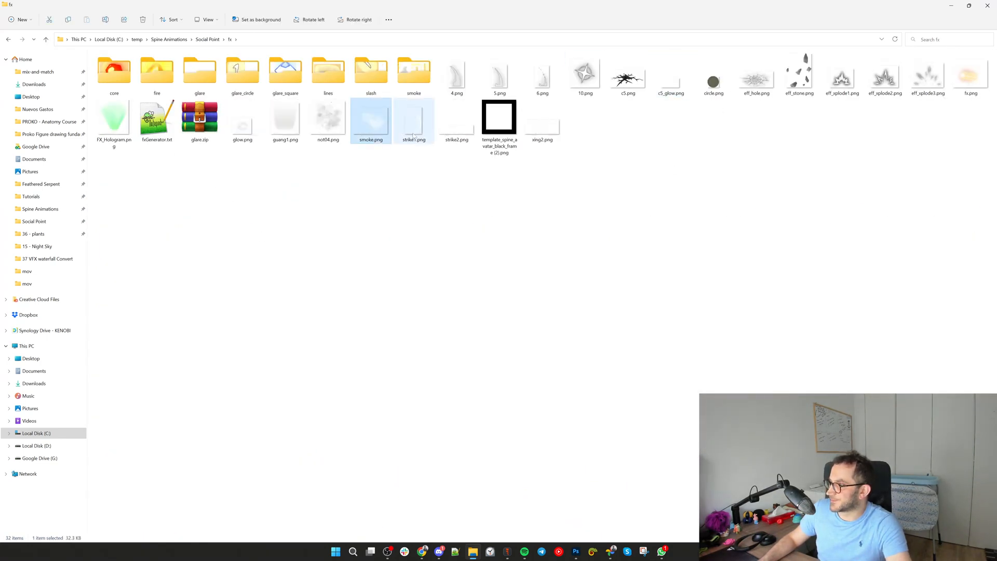
{"action": "left_click", "coordinate": [243, 123]}
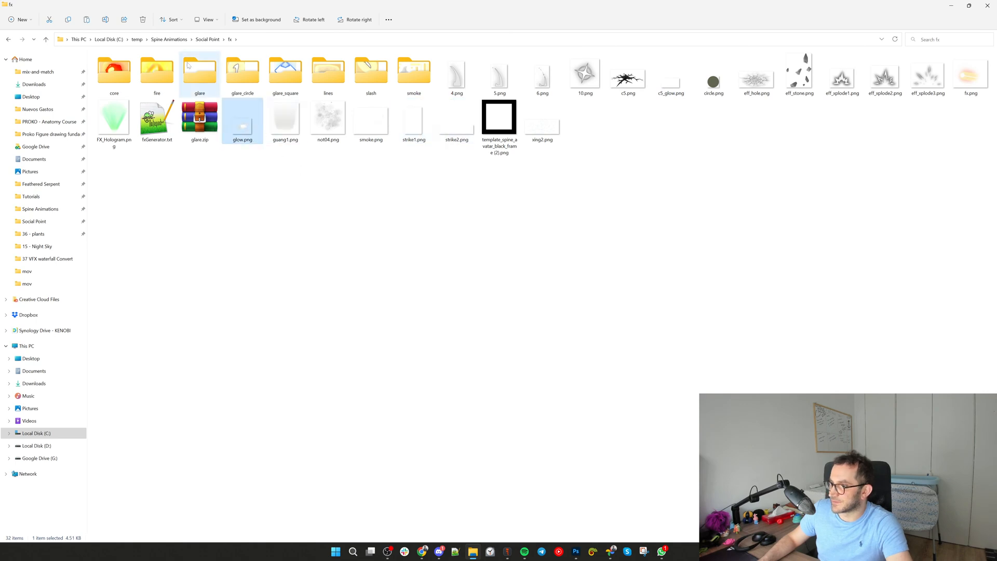
Open the Tutorials > portal > images folder inside Spine Animations and paste the copied glow.png there
{"action": "left_click", "coordinate": [175, 41]}
{"action": "key", "text": "t"}
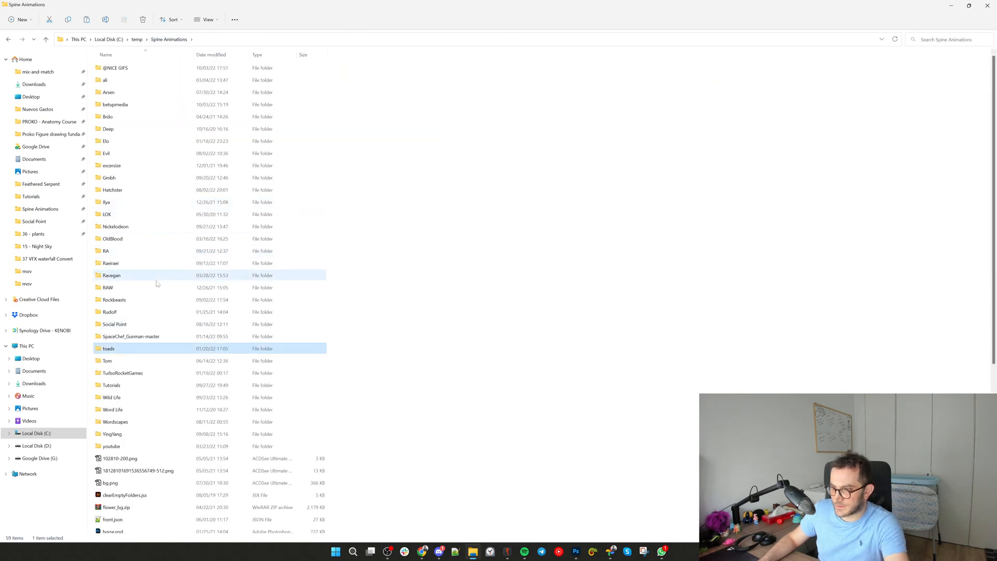
{"action": "key", "text": "t"}
{"action": "key", "text": "t"}
{"action": "key", "text": "t"}
{"action": "key", "text": "Return"}
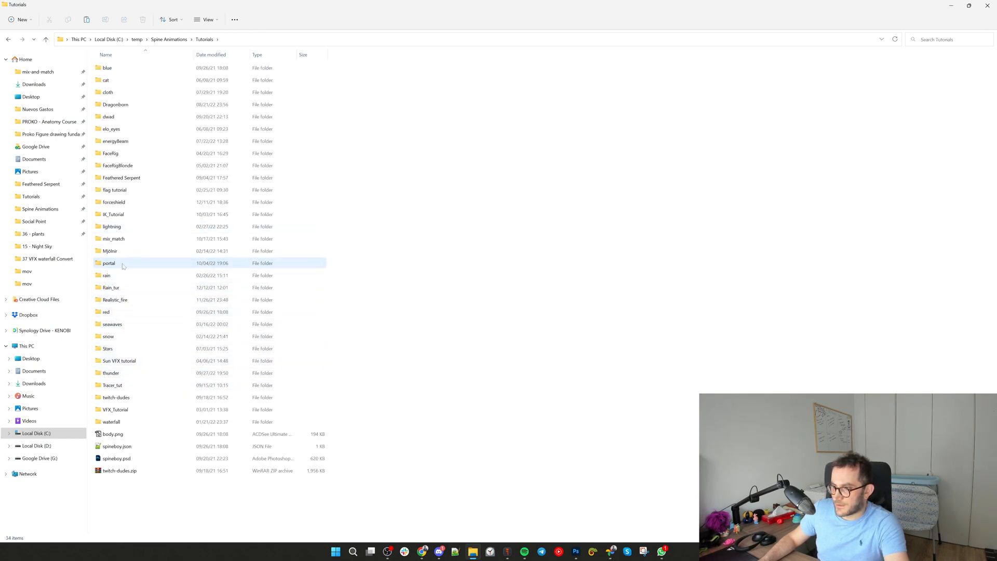
{"action": "double_click", "coordinate": [122, 263]}
{"action": "double_click", "coordinate": [114, 73]}
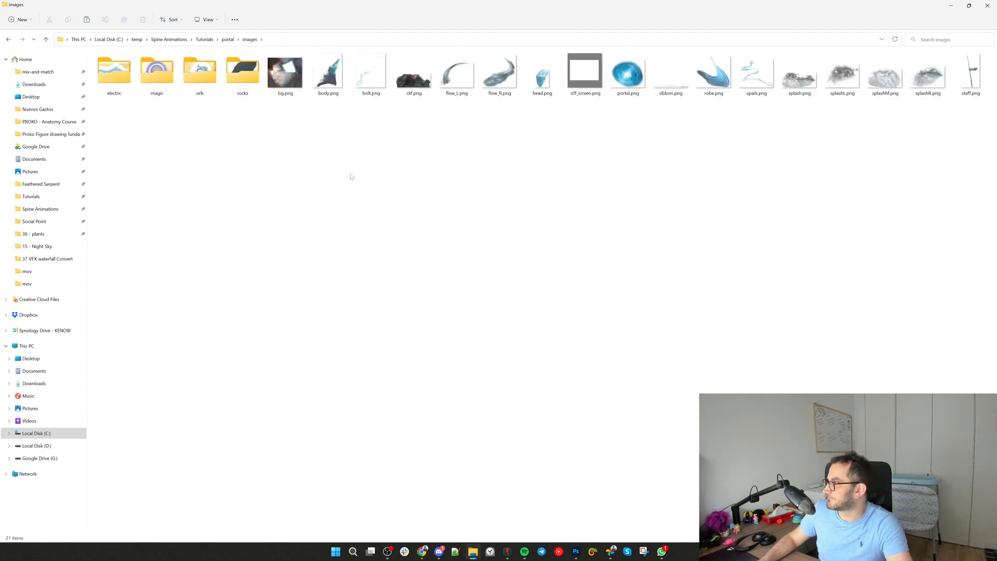
{"action": "key", "text": "ctrl+v"}
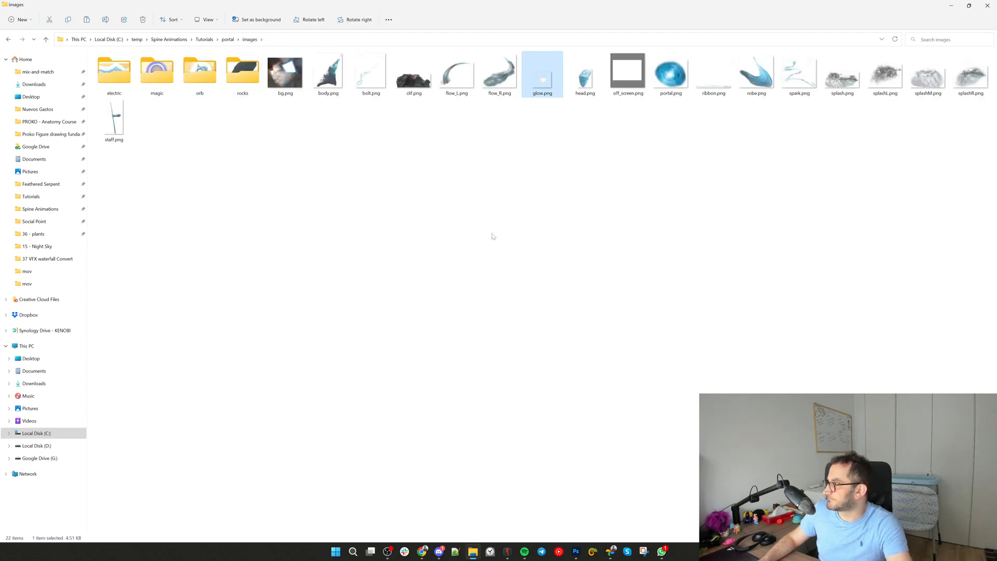
Switch back to Spine and add the glow image to the scene at the base of the character's staff
{"action": "left_click", "coordinate": [507, 554]}
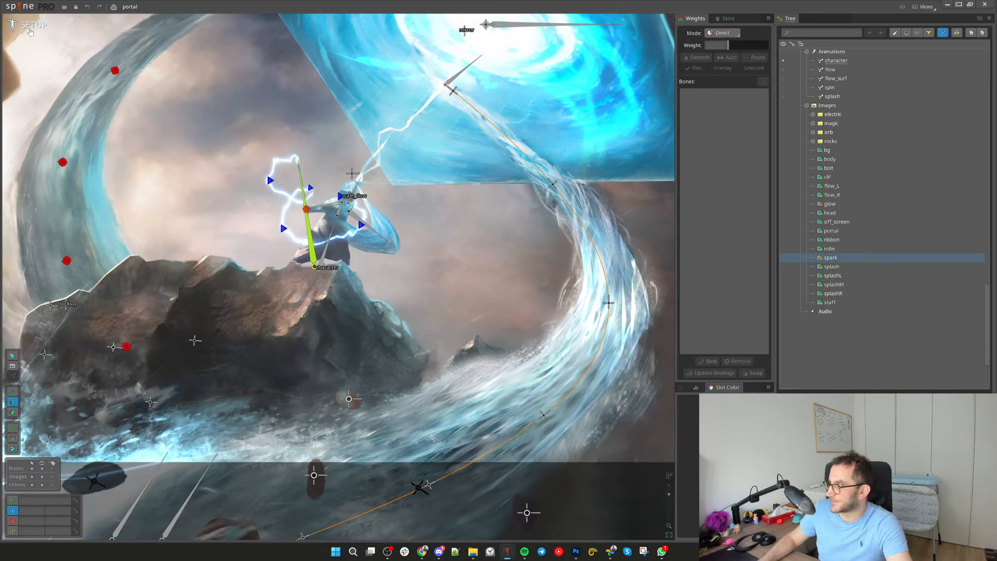
{"action": "left_click", "coordinate": [30, 32]}
{"action": "left_click", "coordinate": [31, 29]}
{"action": "scroll", "coordinate": [829, 230], "scroll_direction": "down", "scroll_amount": 3}
{"action": "scroll", "coordinate": [830, 229], "scroll_direction": "down", "scroll_amount": 1}
{"action": "left_click", "coordinate": [830, 196]}
{"action": "scroll", "coordinate": [461, 272], "scroll_direction": "down", "scroll_amount": 1}
{"action": "left_click_drag", "start_coordinate": [512, 122], "coordinate": [468, 194]}
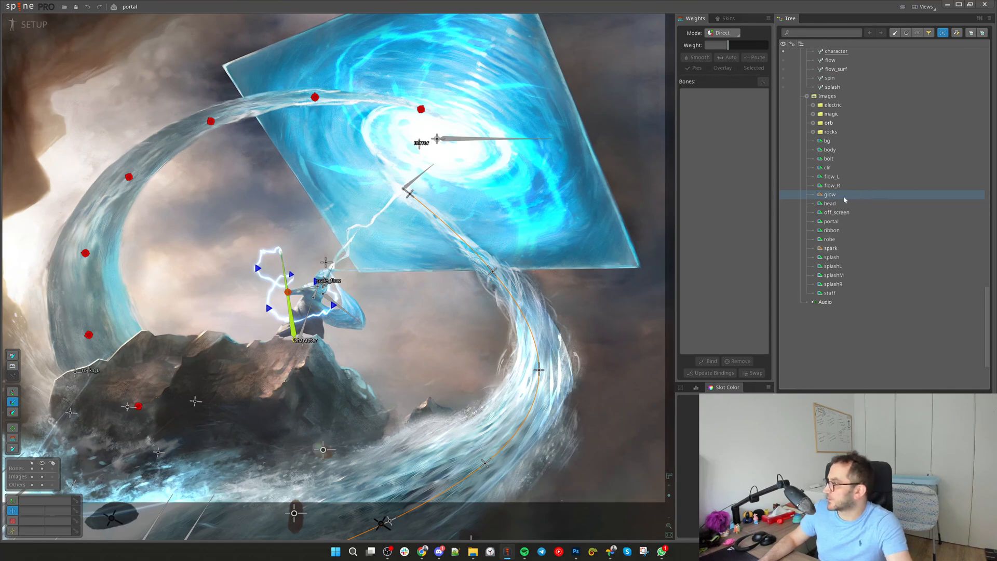
{"action": "left_click", "coordinate": [292, 336]}
{"action": "scroll", "coordinate": [292, 337], "scroll_direction": "up", "scroll_amount": 5}
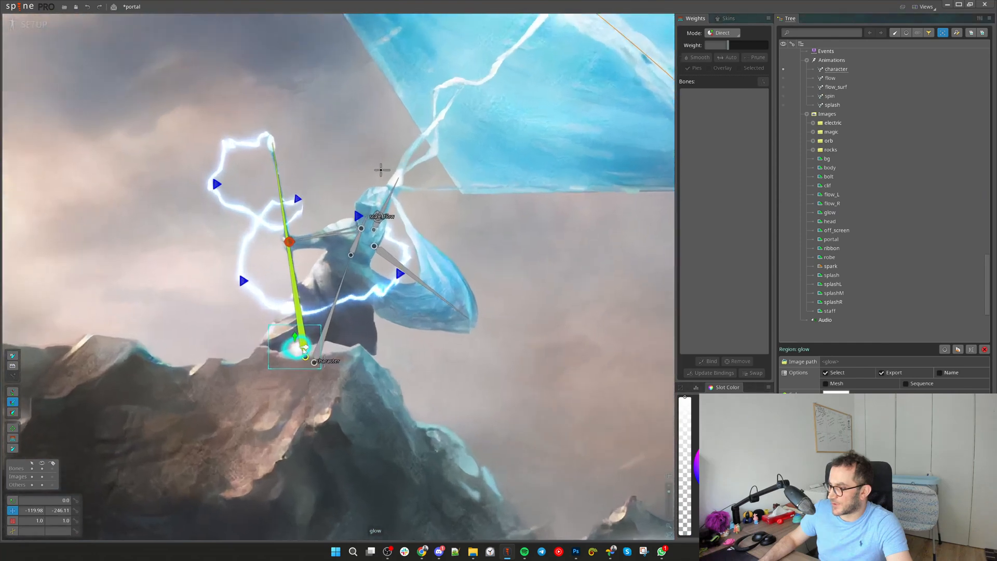
Move the glow image to the staff's tip and enlarge it to a scale of about 1.75
{"action": "key", "text": "v"}
{"action": "left_click_drag", "start_coordinate": [482, 378], "coordinate": [494, 387]}
{"action": "left_click_drag", "start_coordinate": [483, 340], "coordinate": [456, 171]}
{"action": "key", "text": "x"}
{"action": "left_click_drag", "start_coordinate": [534, 272], "coordinate": [563, 271]}
{"action": "key", "text": "v"}
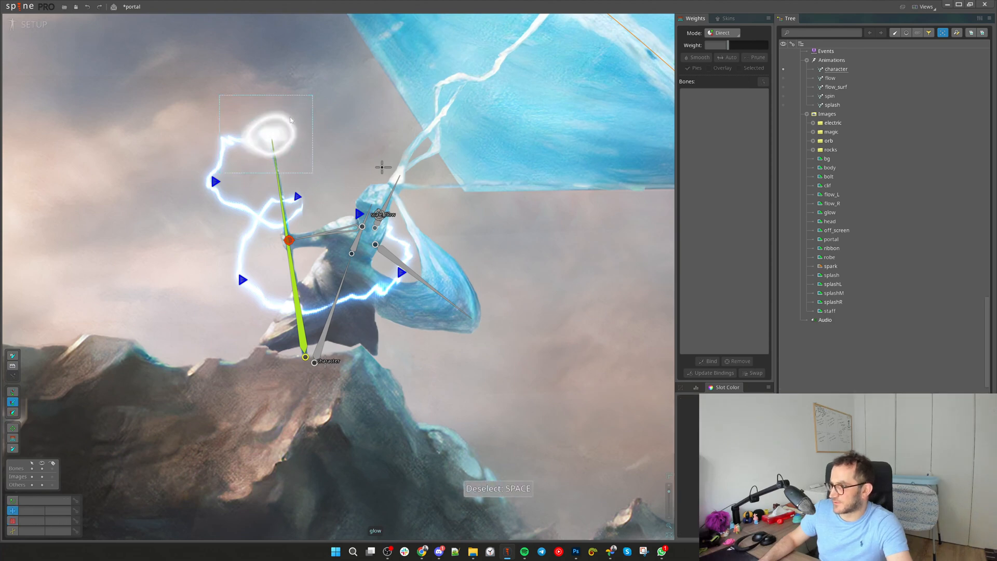
Tint the glow slot light cyan and lower its opacity
{"action": "scroll", "coordinate": [875, 160], "scroll_direction": "up", "scroll_amount": 10}
{"action": "left_click", "coordinate": [831, 71]}
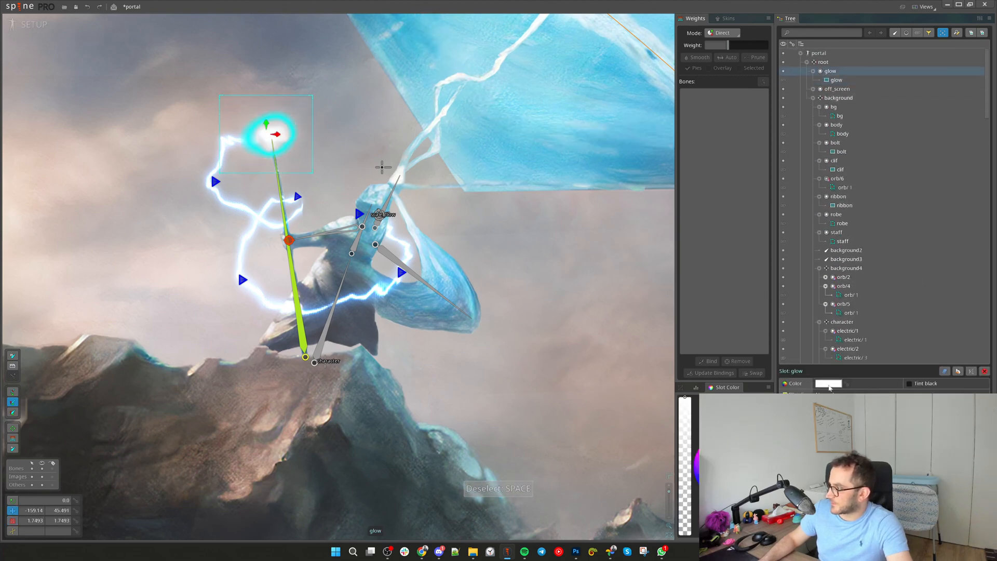
{"action": "left_click_drag", "start_coordinate": [763, 466], "coordinate": [742, 519]}
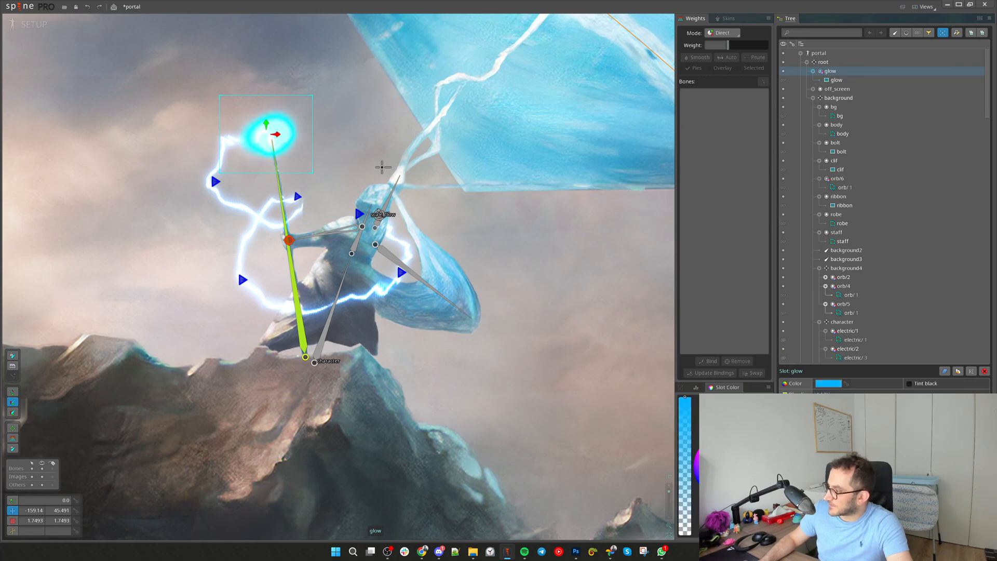
{"action": "left_click_drag", "start_coordinate": [760, 522], "coordinate": [775, 499]}
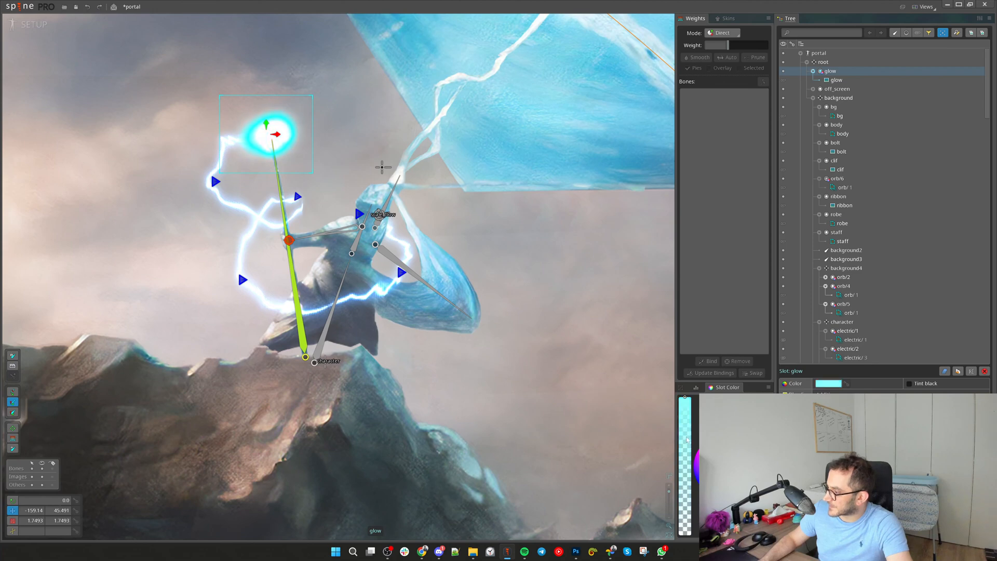
{"action": "left_click_drag", "start_coordinate": [687, 440], "coordinate": [692, 500]}
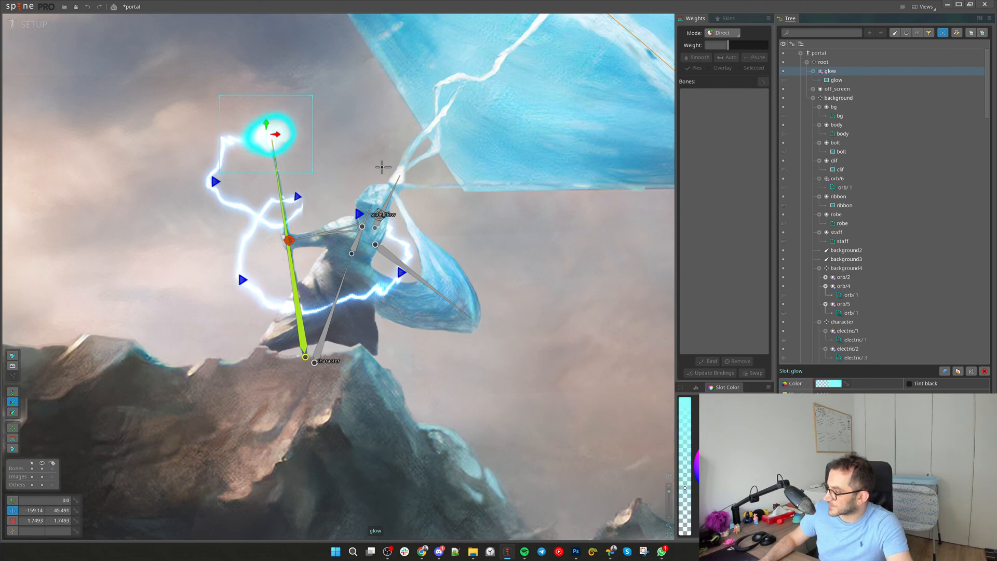
{"action": "left_click_drag", "start_coordinate": [768, 499], "coordinate": [764, 513]}
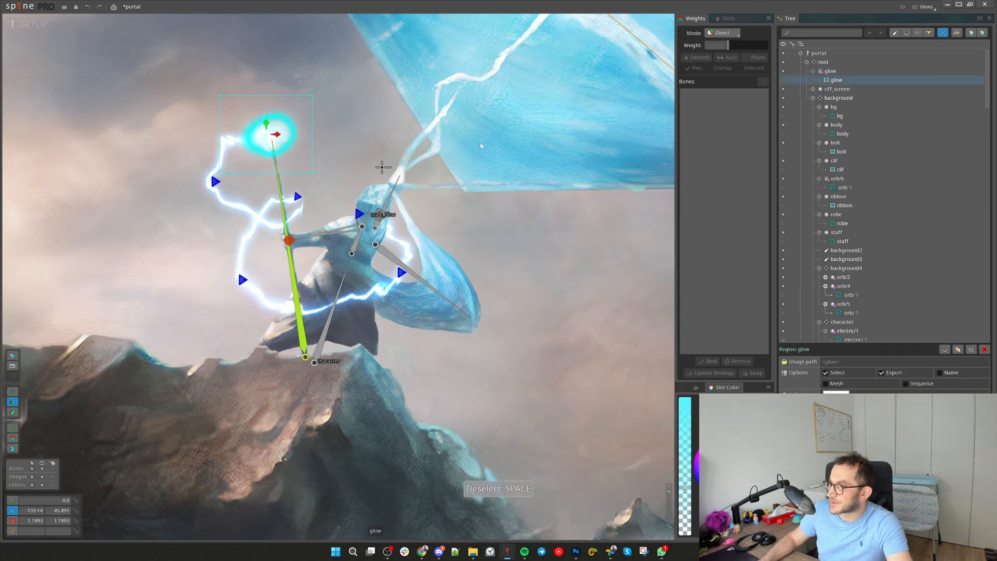
Parent the glow slot to the staff bone background24, center it on the staff's tip and scale it to about 1.09
{"action": "key", "text": "p"}
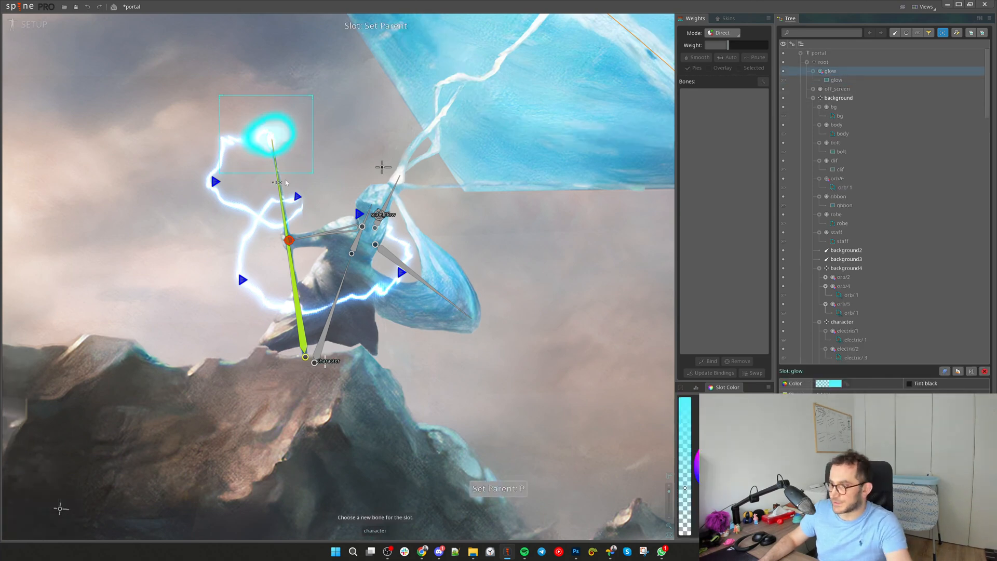
{"action": "left_click", "coordinate": [279, 185]}
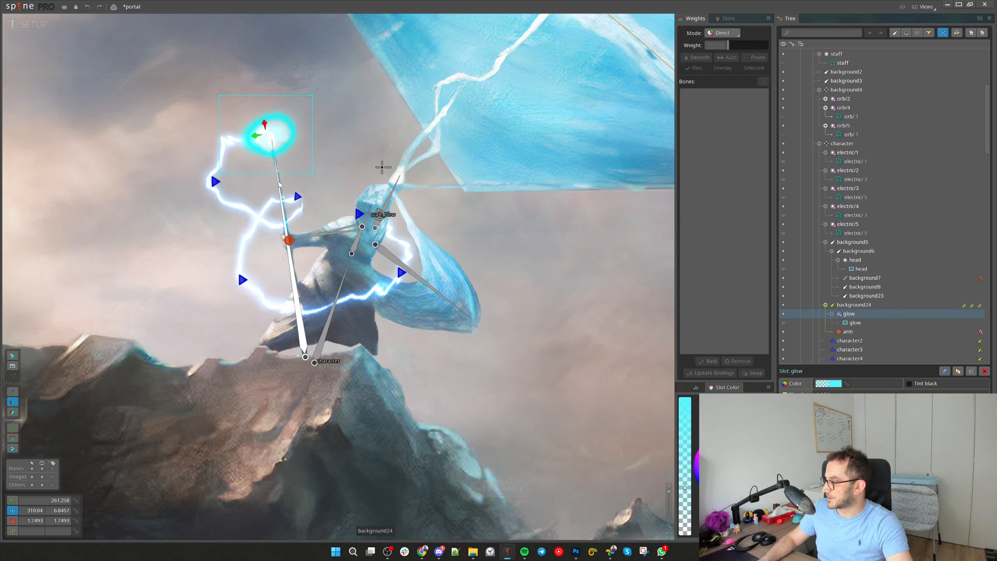
{"action": "mouse_move", "coordinate": [330, 131]}
{"action": "left_mouse_down"}
{"action": "mouse_move", "coordinate": [335, 145]}
{"action": "mouse_move", "coordinate": [316, 150]}
{"action": "mouse_move", "coordinate": [337, 147]}
{"action": "left_mouse_up"}
{"action": "key", "text": "x"}
{"action": "key", "text": "v"}
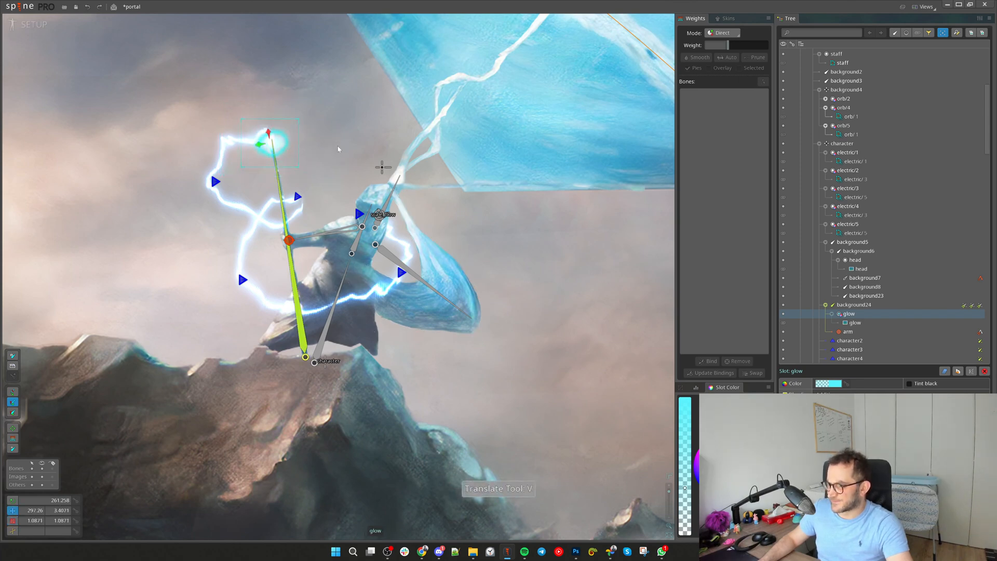
Duplicate the glow slot, rotate the copy, enlarge it to a scale of about 3.19 and lower its opacity further
{"action": "scroll", "coordinate": [883, 260], "scroll_direction": "down", "scroll_amount": 3}
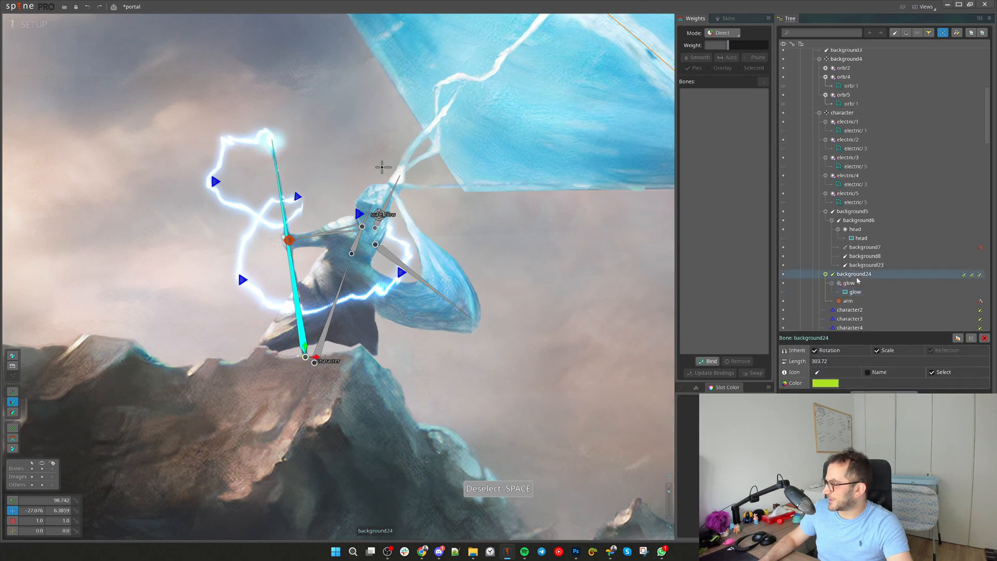
{"action": "key", "text": "ctrl+d"}
{"action": "key", "text": "x"}
{"action": "mouse_move", "coordinate": [340, 155]}
{"action": "left_mouse_down"}
{"action": "mouse_move", "coordinate": [340, 51]}
{"action": "mouse_move", "coordinate": [358, 159]}
{"action": "left_mouse_up"}
{"action": "key", "text": "c"}
{"action": "key", "text": "v"}
{"action": "left_click_drag", "start_coordinate": [372, 126], "coordinate": [385, 103]}
{"action": "key", "text": "x"}
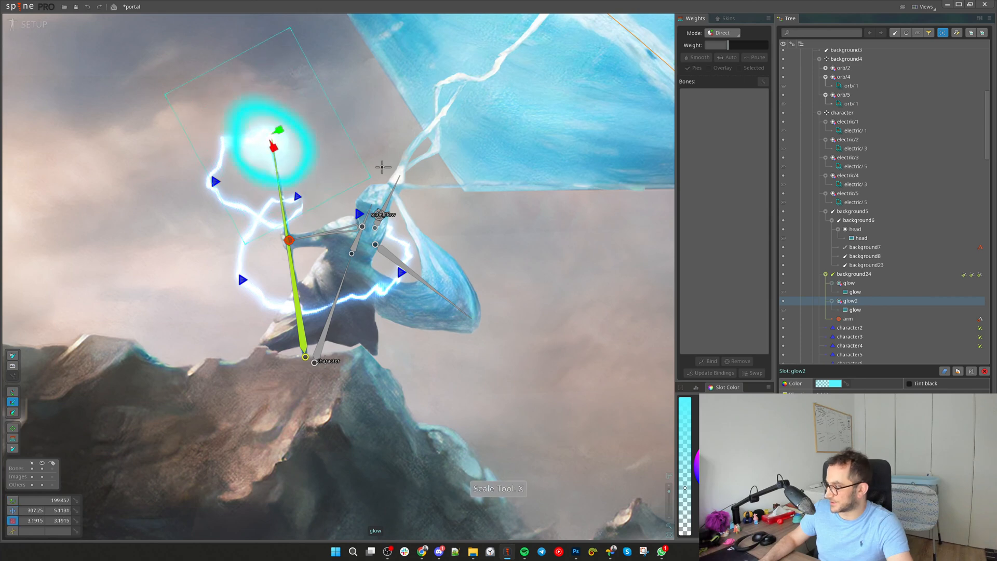
{"action": "left_click_drag", "start_coordinate": [687, 484], "coordinate": [685, 518]}
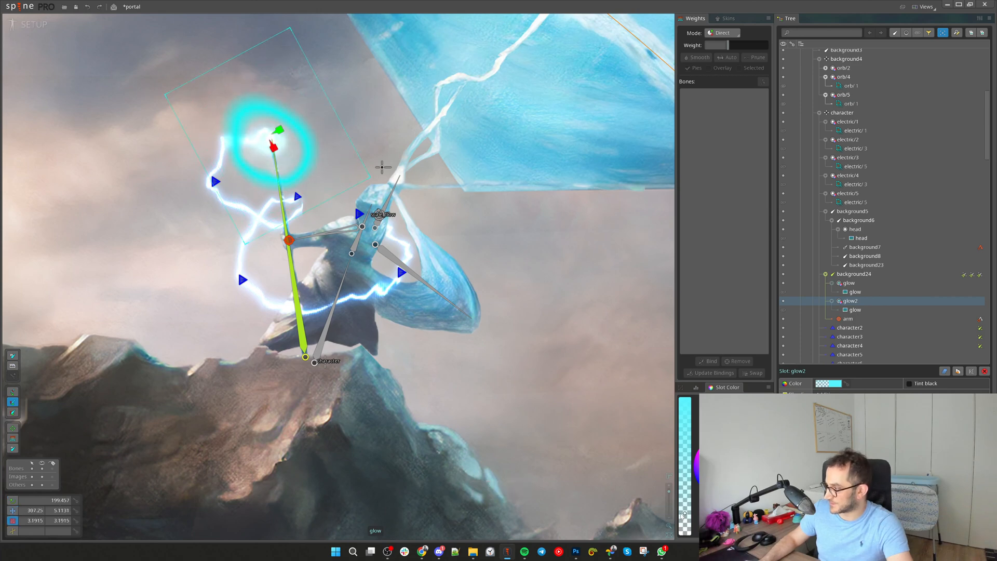
Shrink the original glow at the staff's tip to a scale of about 0.71 by 0.93 and adjust its position
{"action": "left_click", "coordinate": [258, 151]}
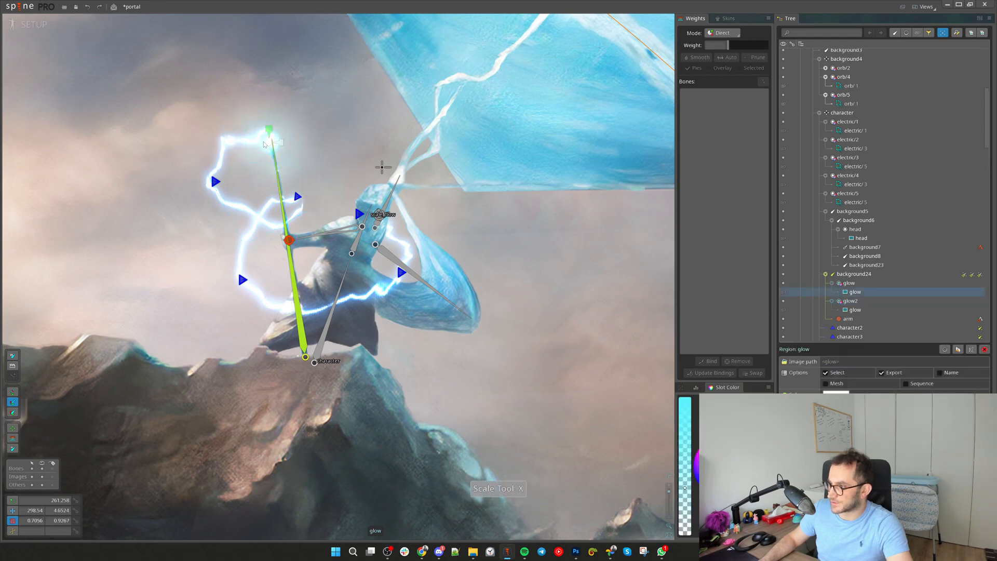
{"action": "key", "text": "c"}
{"action": "left_click_drag", "start_coordinate": [371, 141], "coordinate": [371, 107]}
{"action": "key", "text": "v"}
{"action": "key", "text": "c"}
{"action": "key", "text": "v"}
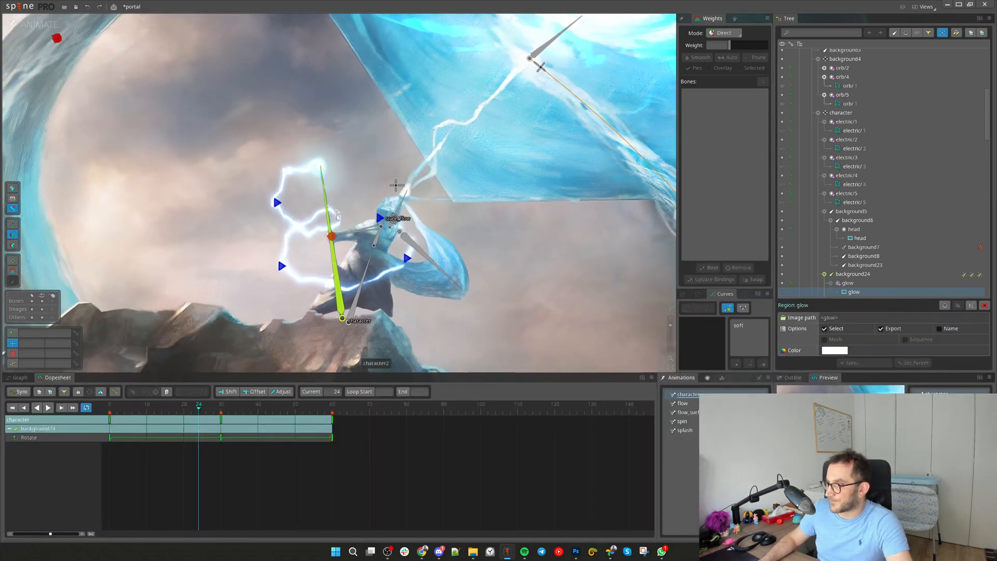
In animate mode, select the glow and glow2 slots and key their color at frame 0
{"action": "left_click", "coordinate": [326, 171]}
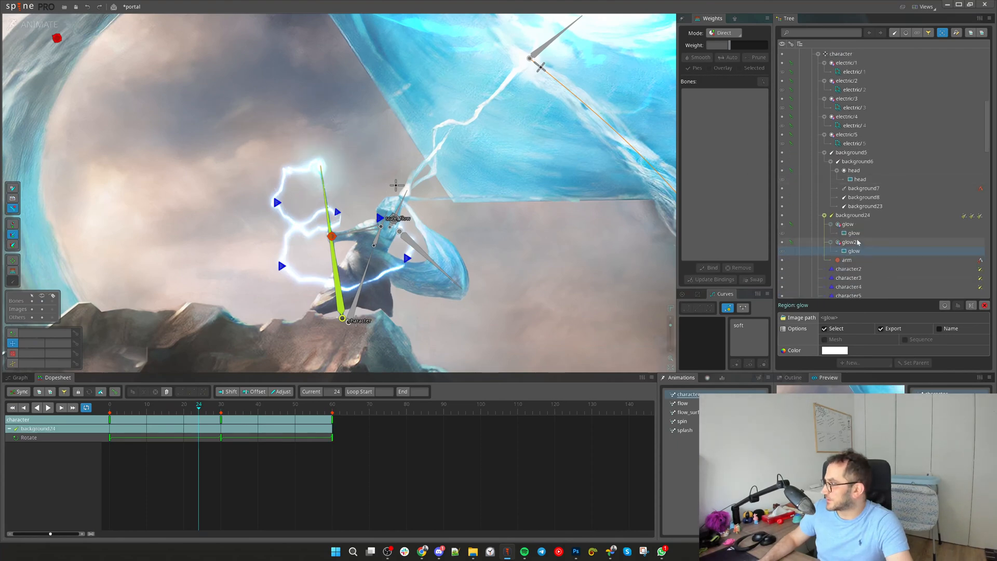
{"action": "left_click", "coordinate": [858, 243]}
{"action": "left_click", "coordinate": [850, 226], "text": "ctrl"}
{"action": "left_click_drag", "start_coordinate": [114, 407], "coordinate": [87, 411]}
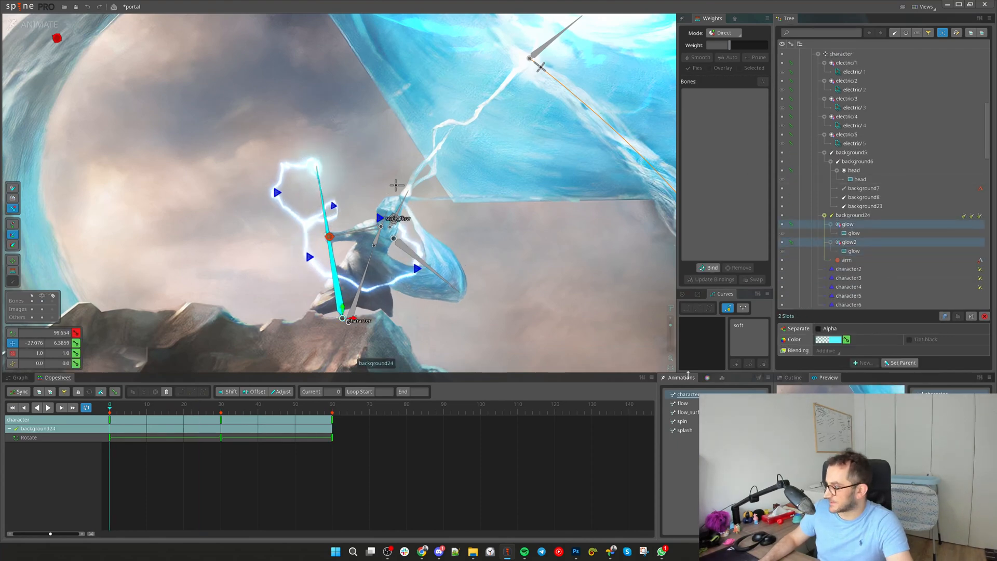
{"action": "left_click", "coordinate": [707, 380]}
{"action": "left_click", "coordinate": [846, 339]}
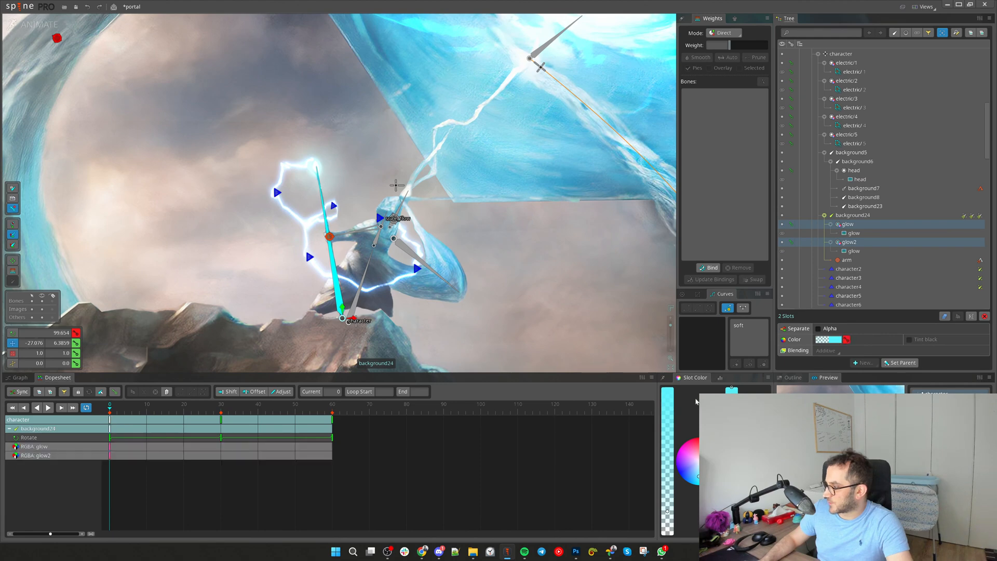
Key both glow slots at a higher opacity, place those keys at frame 6 and copy the frame 0 keys to frame 25
{"action": "left_click_drag", "start_coordinate": [113, 410], "coordinate": [218, 422]}
{"action": "left_click_drag", "start_coordinate": [669, 516], "coordinate": [678, 497]}
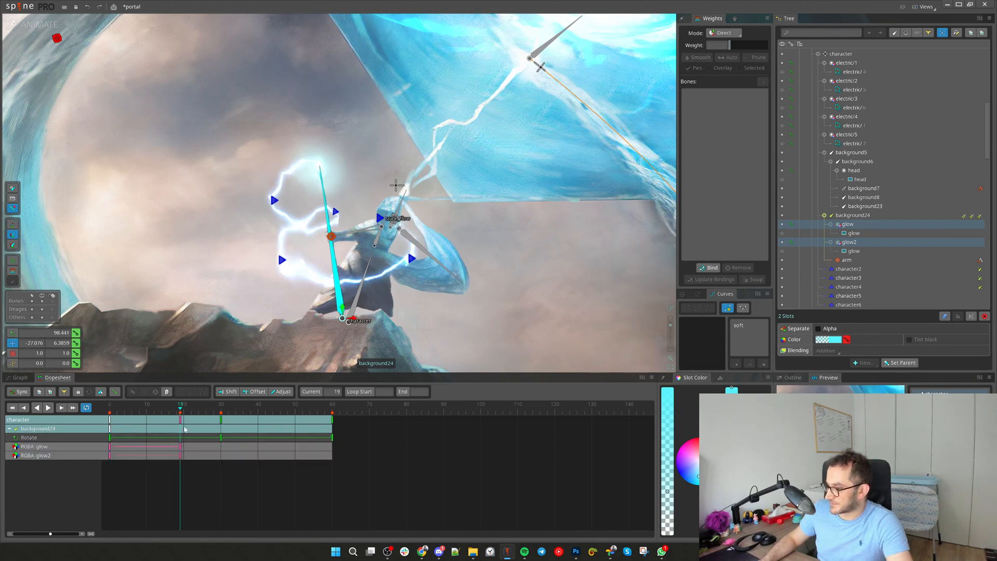
{"action": "left_click_drag", "start_coordinate": [119, 445], "coordinate": [104, 460]}
{"action": "key", "text": "ctrl+c"}
{"action": "left_click_drag", "start_coordinate": [195, 409], "coordinate": [203, 408]}
{"action": "key", "text": "ctrl+v"}
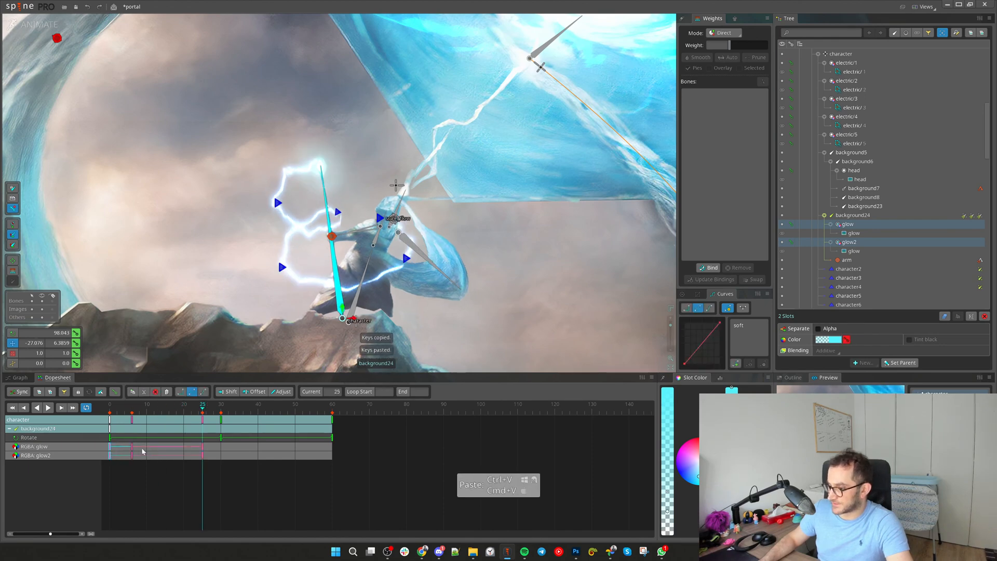
Copy the two later pairs of glow color keys and paste them starting at frame 33
{"action": "left_click_drag", "start_coordinate": [235, 442], "coordinate": [131, 478]}
{"action": "key", "text": "ctrl+c"}
{"action": "left_click_drag", "start_coordinate": [229, 407], "coordinate": [232, 408]}
{"action": "key", "text": "ctrl+v"}
Retime the glow color keys after frame 6 to frames 30, 38 and 60 and play the animation
{"action": "left_click_drag", "start_coordinate": [351, 442], "coordinate": [75, 468]}
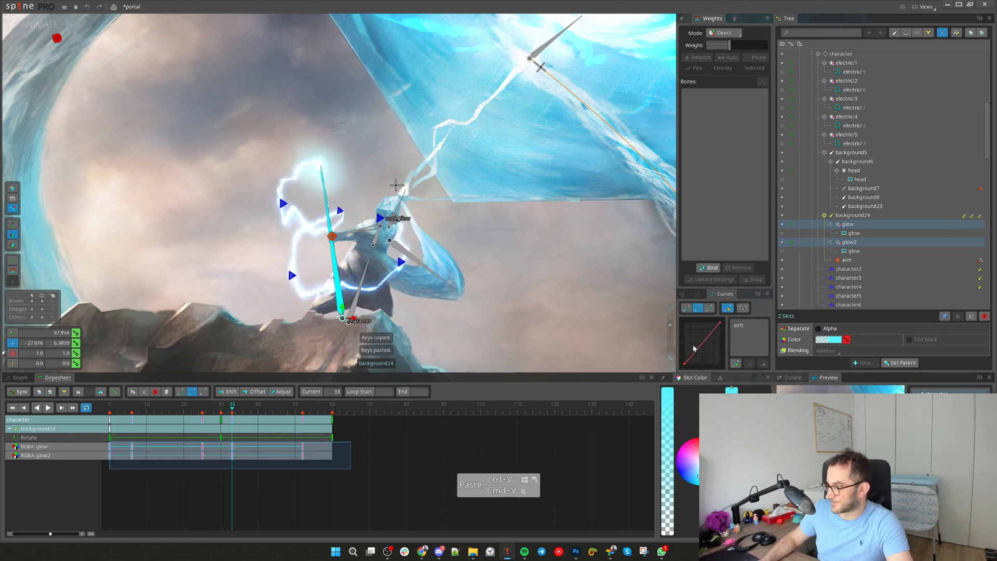
{"action": "mouse_move", "coordinate": [269, 442]}
{"action": "left_mouse_down"}
{"action": "mouse_move", "coordinate": [326, 468]}
{"action": "mouse_move", "coordinate": [329, 450]}
{"action": "left_mouse_up"}
{"action": "left_click_drag", "start_coordinate": [258, 443], "coordinate": [218, 448]}
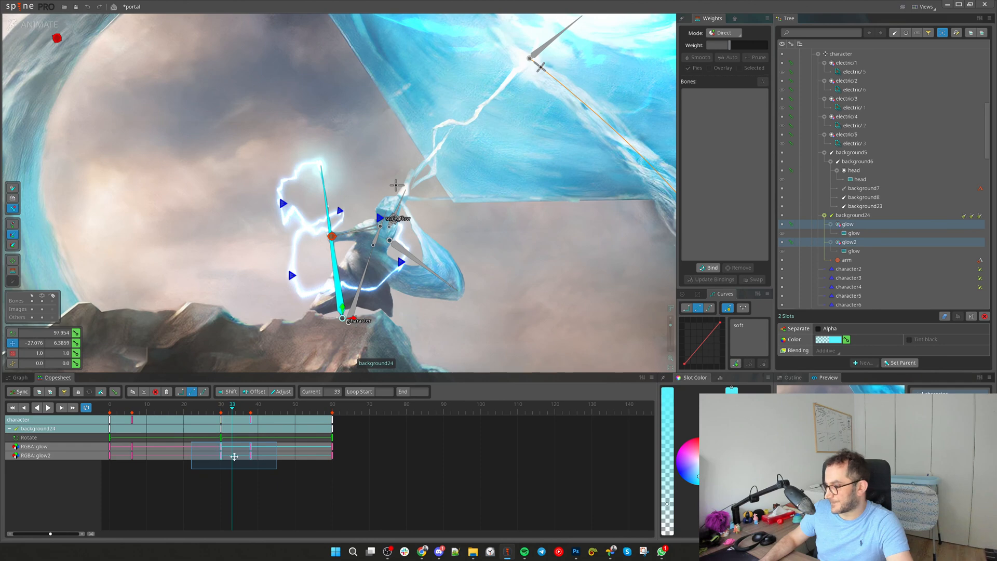
{"action": "key", "text": "d"}
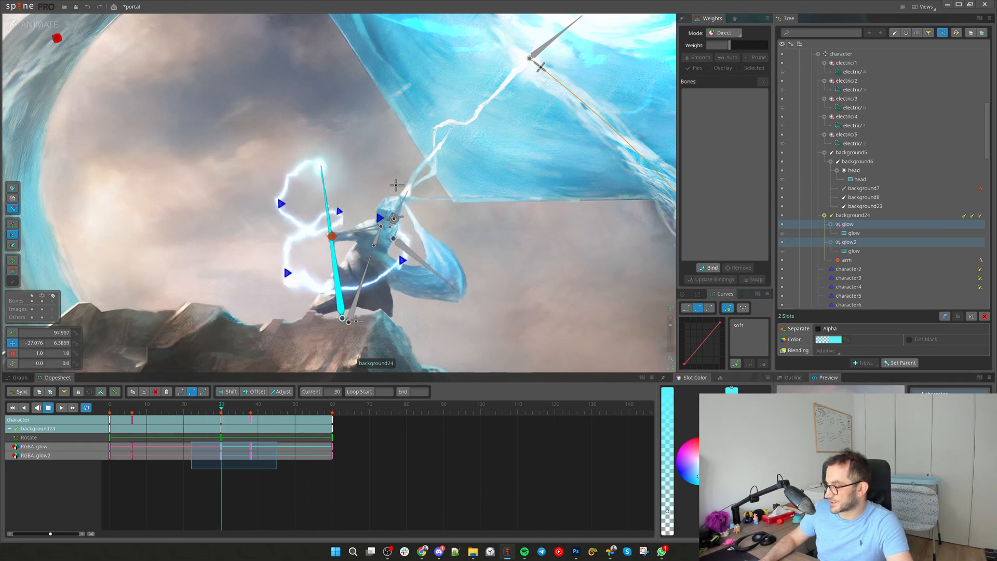
Select the glow and glow2 color keys and apply a soft curve to them
{"action": "left_click", "coordinate": [133, 454]}
{"action": "left_click_drag", "start_coordinate": [355, 445], "coordinate": [157, 471]}
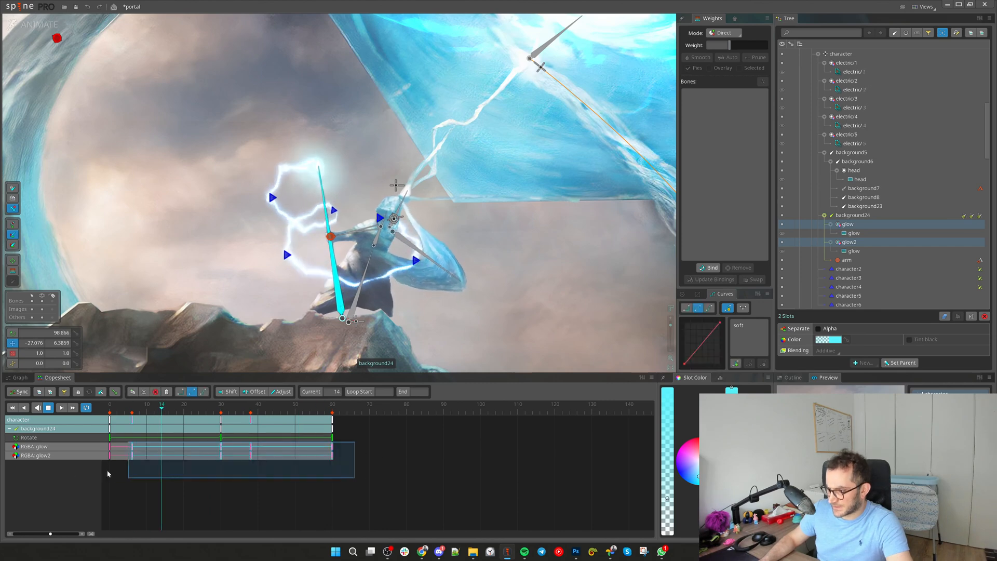
{"action": "left_click", "coordinate": [227, 491]}
Try offsetting glow2's color keys 3 frames forward, play the animation and undo the offset
{"action": "left_click_drag", "start_coordinate": [222, 456], "coordinate": [232, 459]}
{"action": "key", "text": "d"}
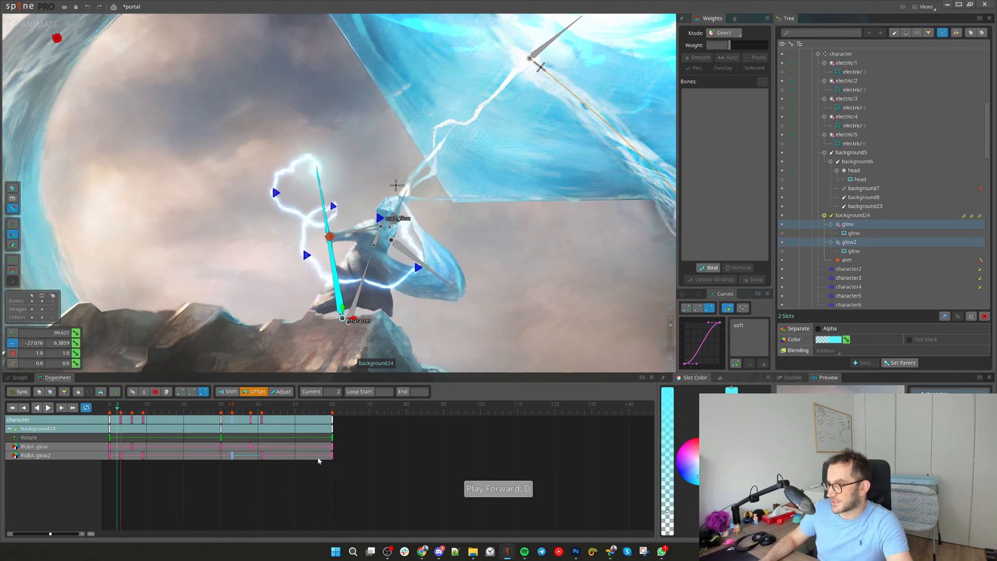
{"action": "key", "text": "ctrl+z"}
Offset glow2's color keys 3 frames forward relative to the glow slot's keys
{"action": "left_click", "coordinate": [67, 449]}
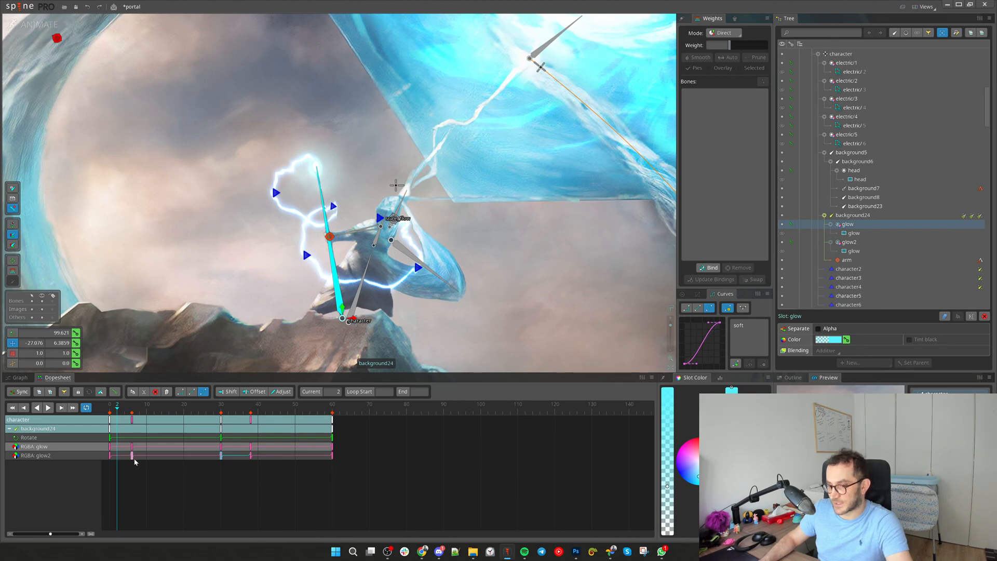
{"action": "left_click_drag", "start_coordinate": [132, 457], "coordinate": [142, 460]}
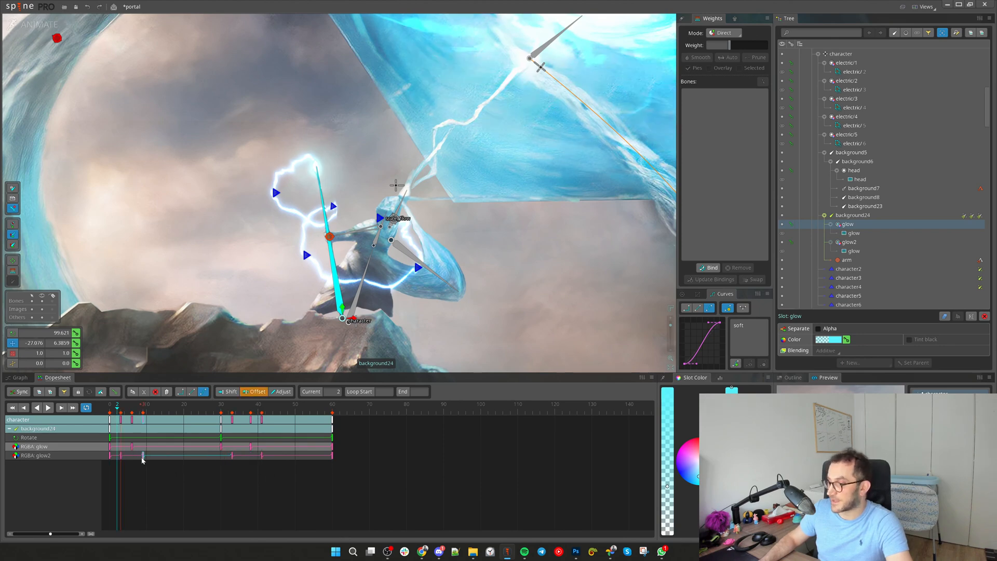
Play the animation, switch to Setup mode and duplicate the glow slot as glow3
{"action": "key", "text": "d"}
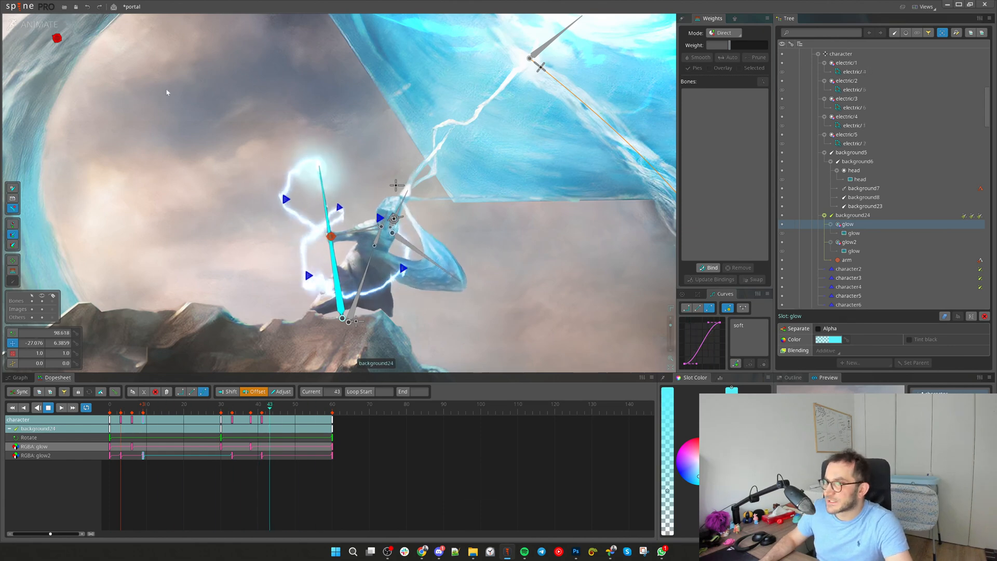
{"action": "left_click", "coordinate": [19, 27]}
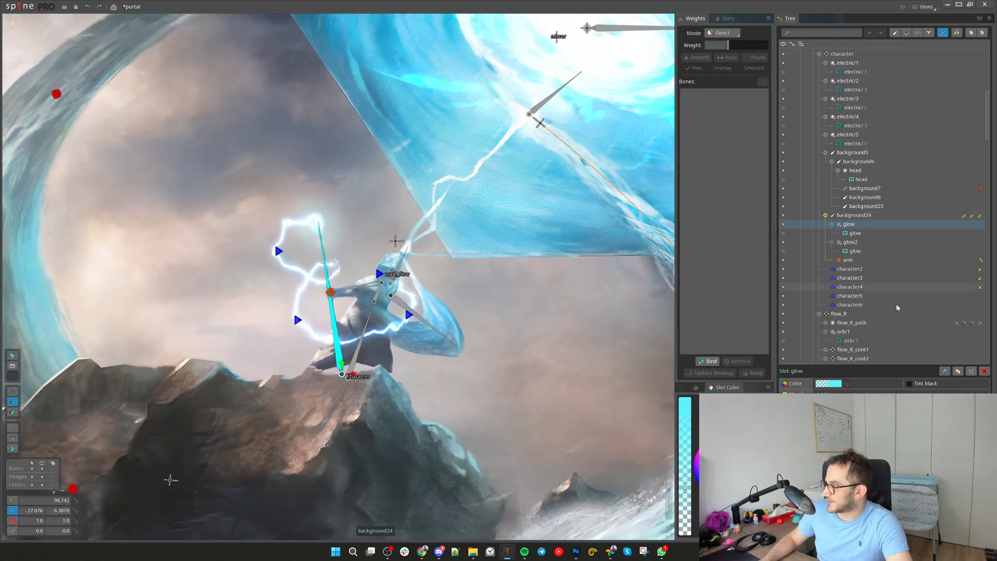
{"action": "left_click", "coordinate": [957, 371]}
{"action": "left_click", "coordinate": [503, 159]}
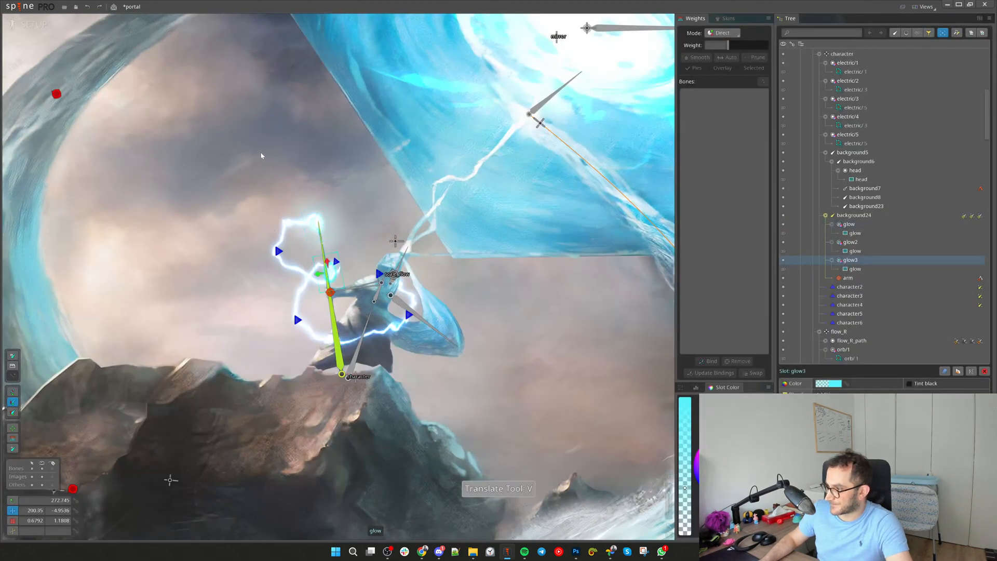
Hide the bones, move the glow3 image to the staff's base and rotate it to 270.512 degrees
{"action": "key", "text": "ctrl+b"}
{"action": "scroll", "coordinate": [424, 203], "scroll_direction": "up", "scroll_amount": 3}
{"action": "key", "text": "v"}
{"action": "left_click_drag", "start_coordinate": [578, 287], "coordinate": [575, 319]}
{"action": "key", "text": "c"}
{"action": "key", "text": "v"}
Move the glow3 slot in the draw order to between body and electric/5
{"action": "key", "text": "minus"}
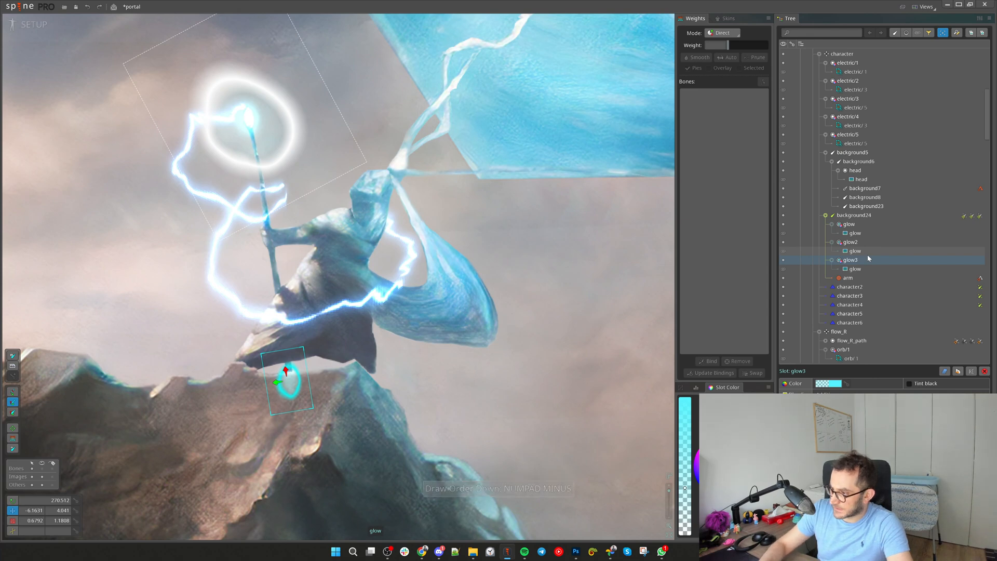
{"action": "mouse_move", "coordinate": [867, 255]}
{"action": "key", "text": "KP_Add"}
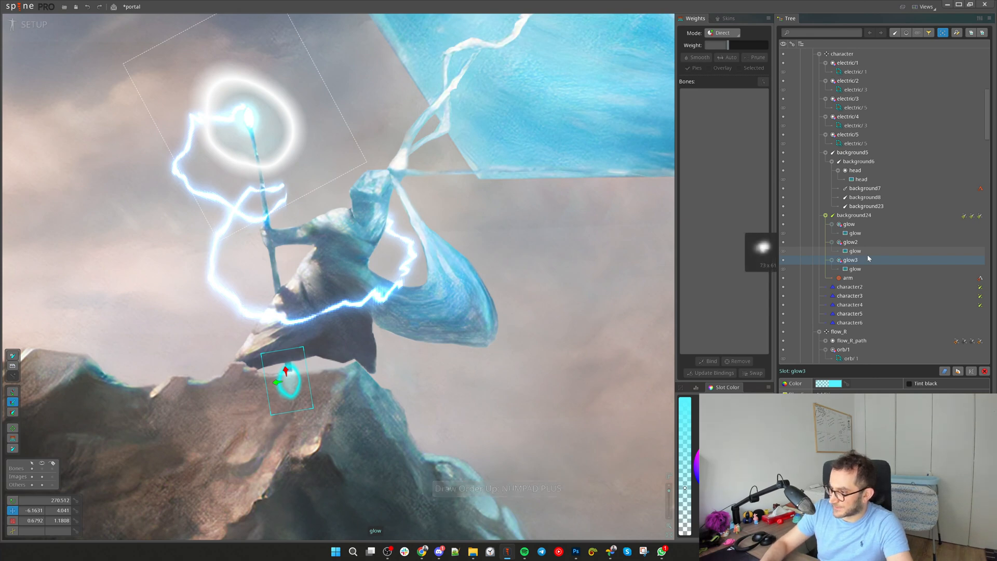
{"action": "key", "text": "shift+KP_Add"}
{"action": "left_click", "coordinate": [906, 33]}
{"action": "left_click_drag", "start_coordinate": [837, 74], "coordinate": [872, 242]}
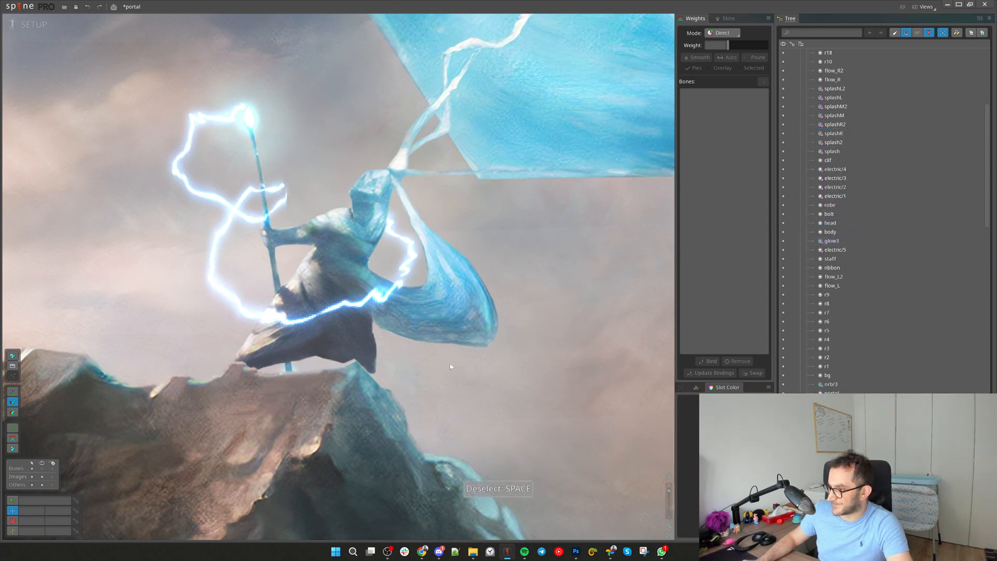
Try moving the glow3 image from the staff's base and undo the move
{"action": "left_click", "coordinate": [291, 393]}
{"action": "key", "text": "v"}
{"action": "left_click_drag", "start_coordinate": [537, 381], "coordinate": [523, 339]}
{"action": "left_click_drag", "start_coordinate": [511, 304], "coordinate": [503, 256]}
{"action": "key", "text": "ctrl+z"}
Show the bones and create a child bone of background24 at the staff's base to hold the glow3 slot
{"action": "left_click", "coordinate": [906, 33]}
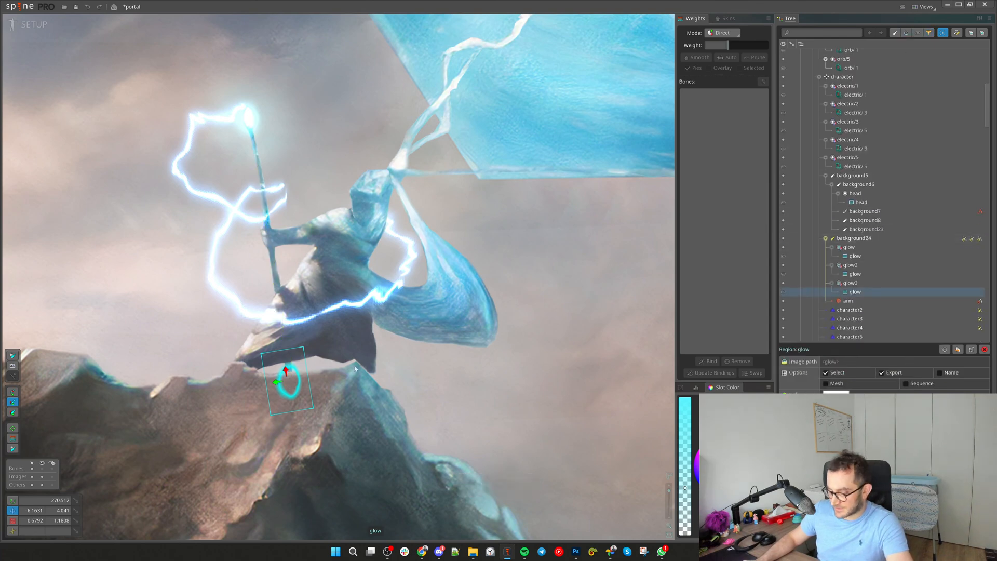
{"action": "key", "text": "ctrl+b"}
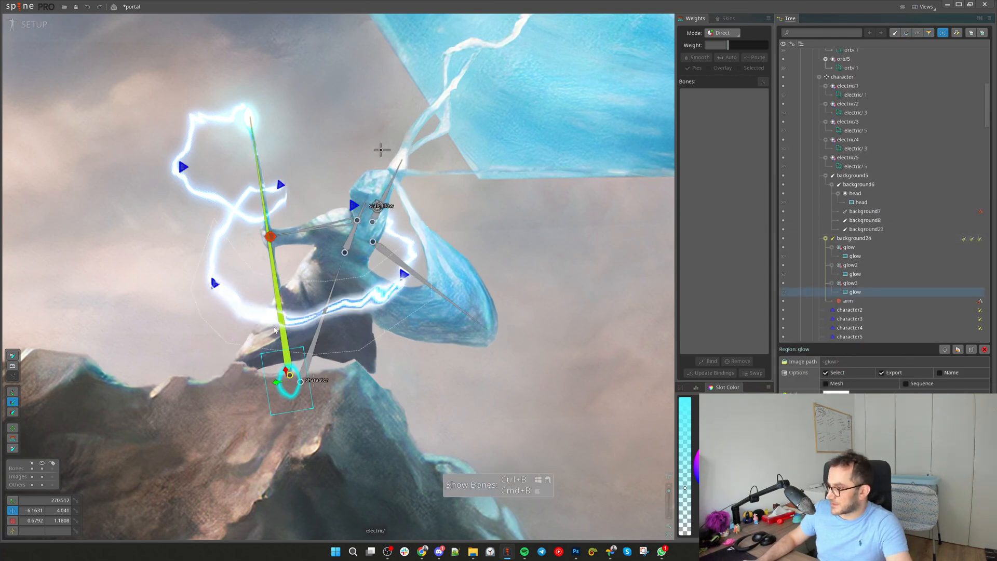
{"action": "left_click", "coordinate": [283, 329]}
{"action": "scroll", "coordinate": [293, 340], "scroll_direction": "up", "scroll_amount": 3}
{"action": "left_click", "coordinate": [290, 378]}
{"action": "key", "text": "v"}
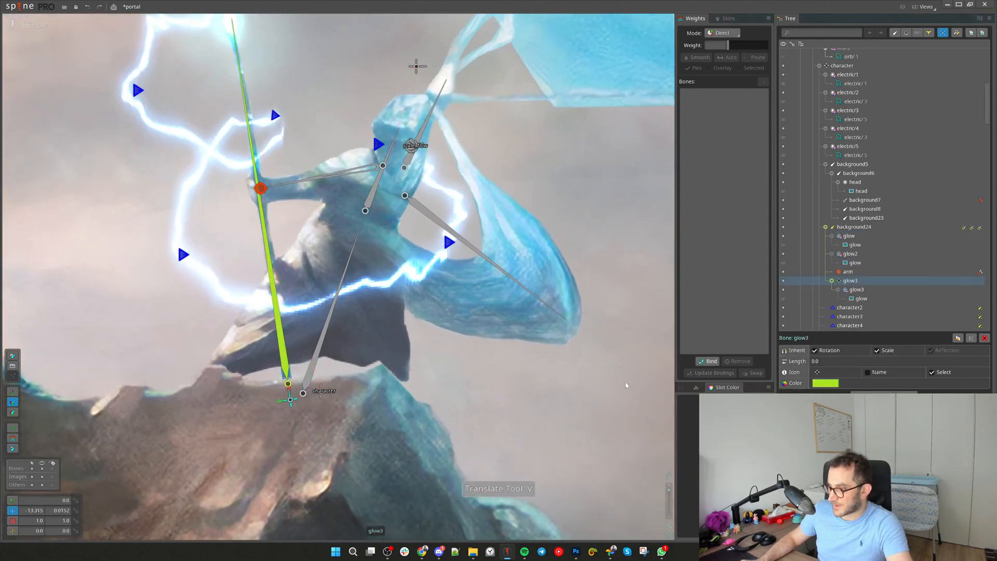
In Animate mode, key the glow3 bone's translation from the staff's base at frame 0 to its tip at frame 60, and preview it
{"action": "left_click", "coordinate": [30, 24]}
{"action": "left_click", "coordinate": [103, 410]}
{"action": "key", "text": "v"}
{"action": "scroll", "coordinate": [312, 317], "scroll_direction": "down", "scroll_amount": 4}
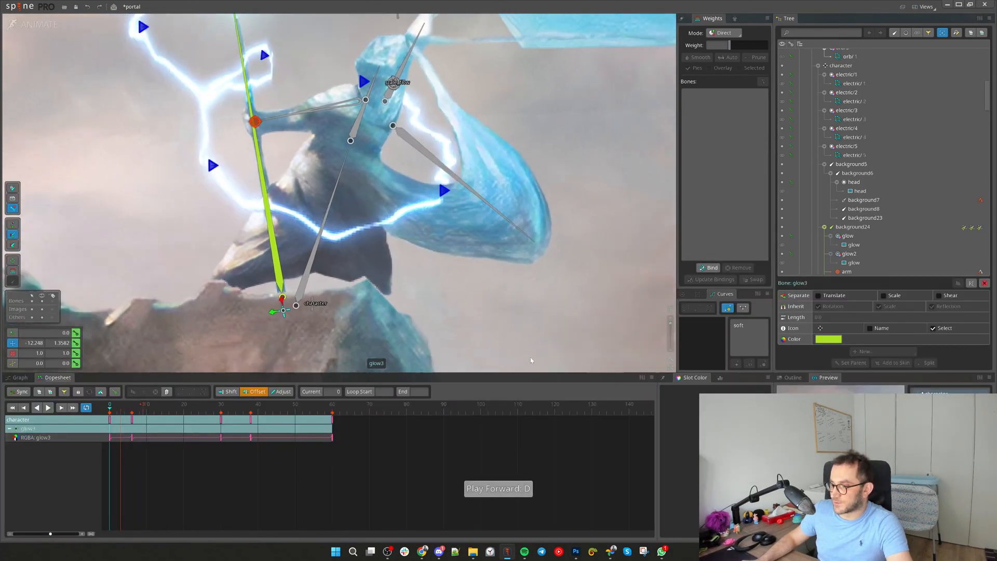
{"action": "left_click_drag", "start_coordinate": [308, 330], "coordinate": [310, 314]}
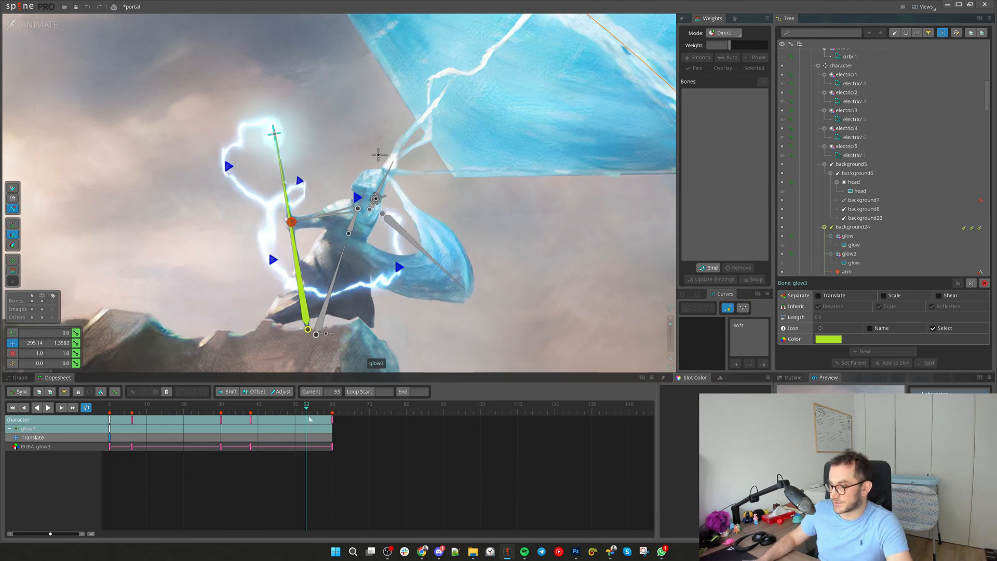
{"action": "left_click", "coordinate": [109, 437]}
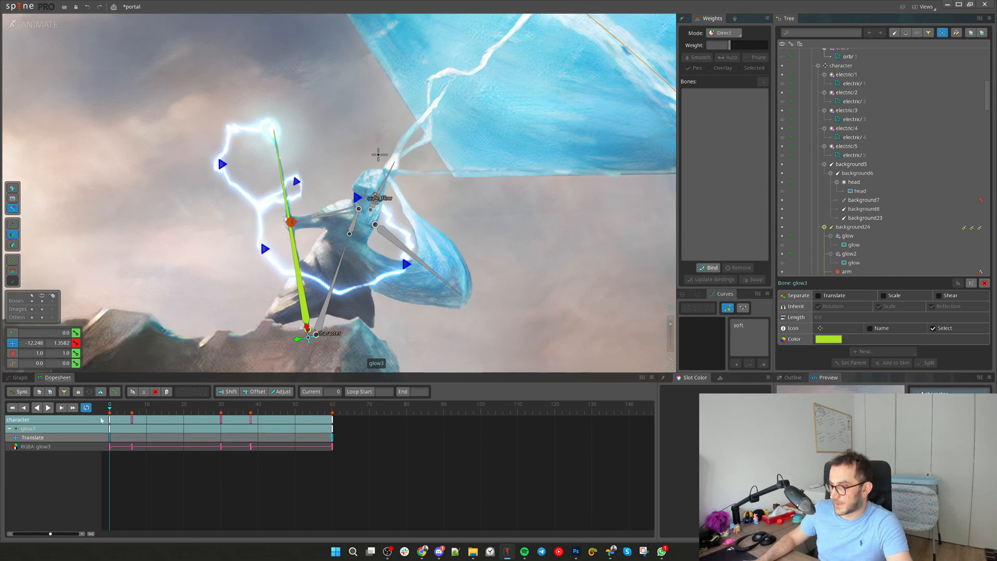
{"action": "key", "text": "d"}
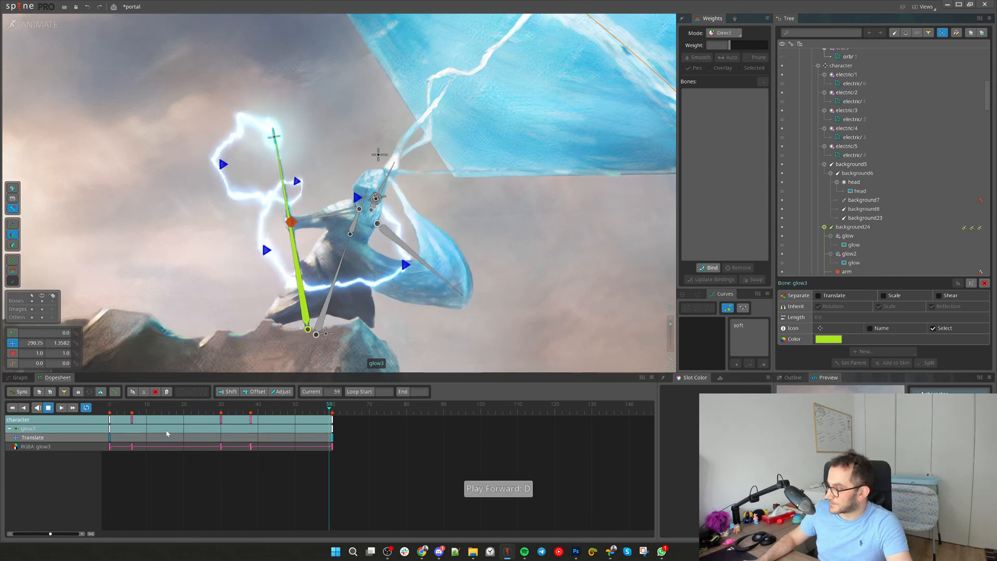
{"action": "key", "text": "d"}
At frame 31, scale the glow3 bone to 2.7243 by 0.4145 and key its translation at 147.4, -1.0995
{"action": "key", "text": "x"}
{"action": "left_click_drag", "start_coordinate": [294, 224], "coordinate": [287, 180]}
{"action": "key", "text": "v"}
{"action": "left_click_drag", "start_coordinate": [533, 254], "coordinate": [535, 253]}
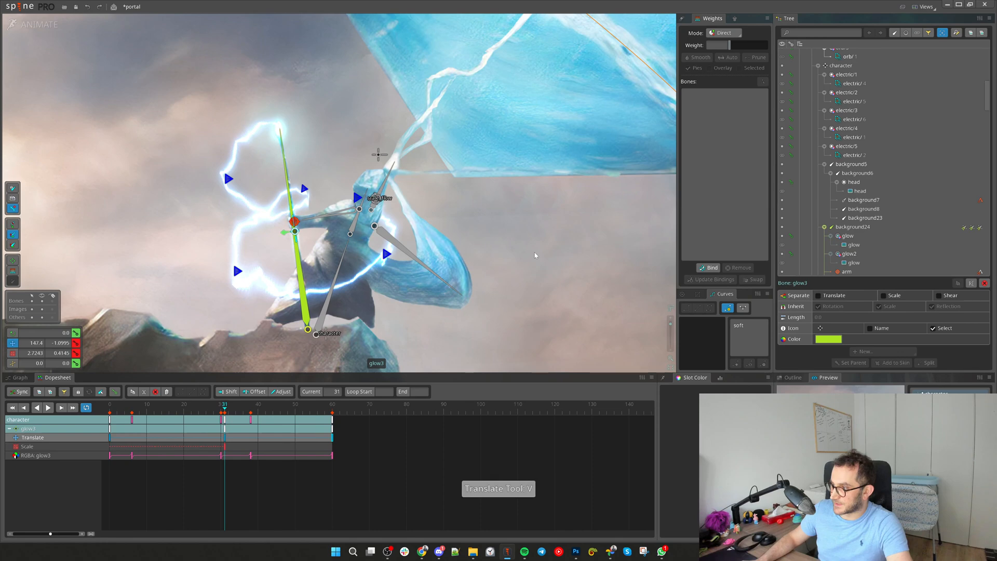
Hide the bones, then scrub and play the animation to check the stretched glow moving along the staff
{"action": "left_click", "coordinate": [225, 446]}
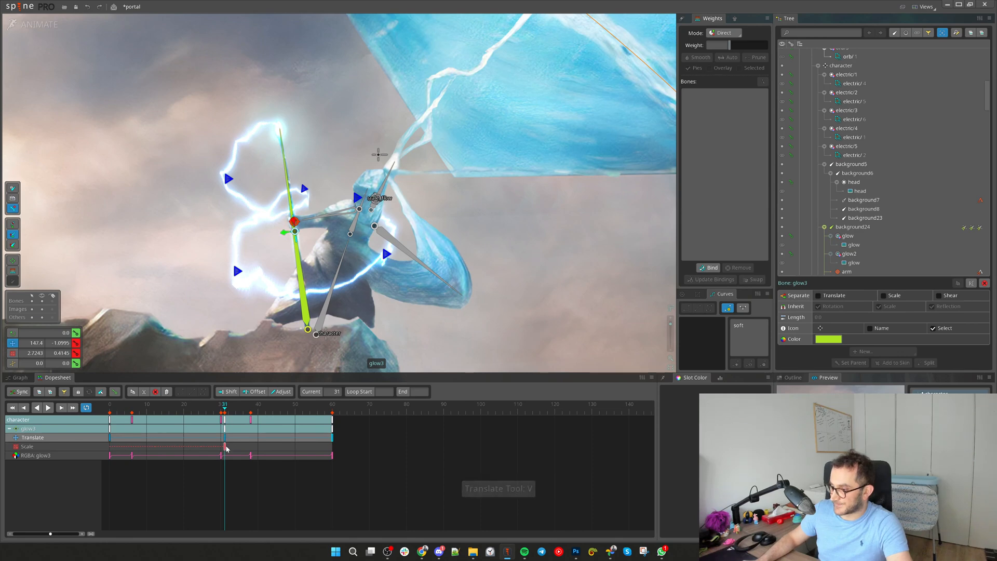
{"action": "left_click", "coordinate": [110, 407]}
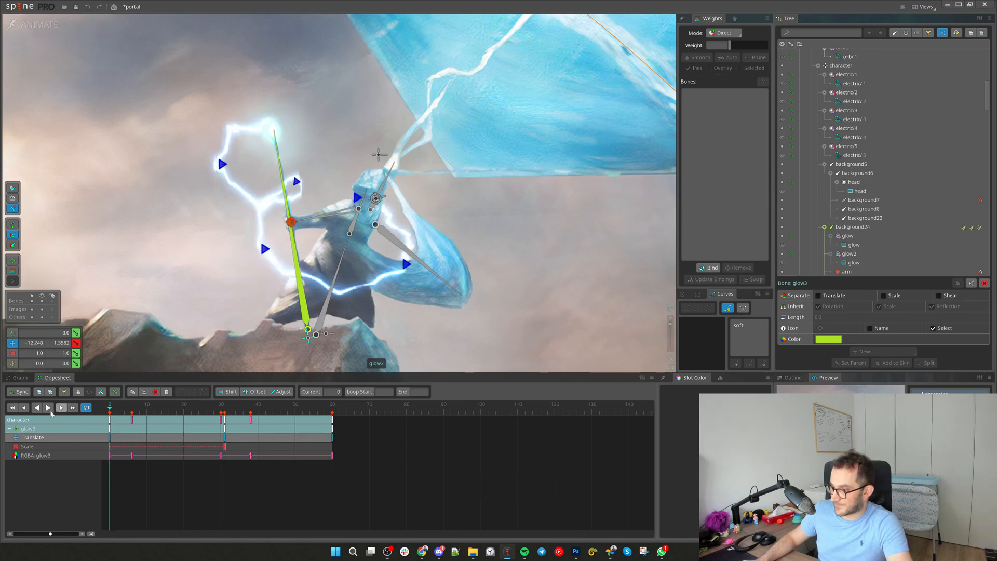
{"action": "left_click_drag", "start_coordinate": [123, 407], "coordinate": [248, 423]}
{"action": "key", "text": "ctrl+b"}
{"action": "key", "text": "d"}
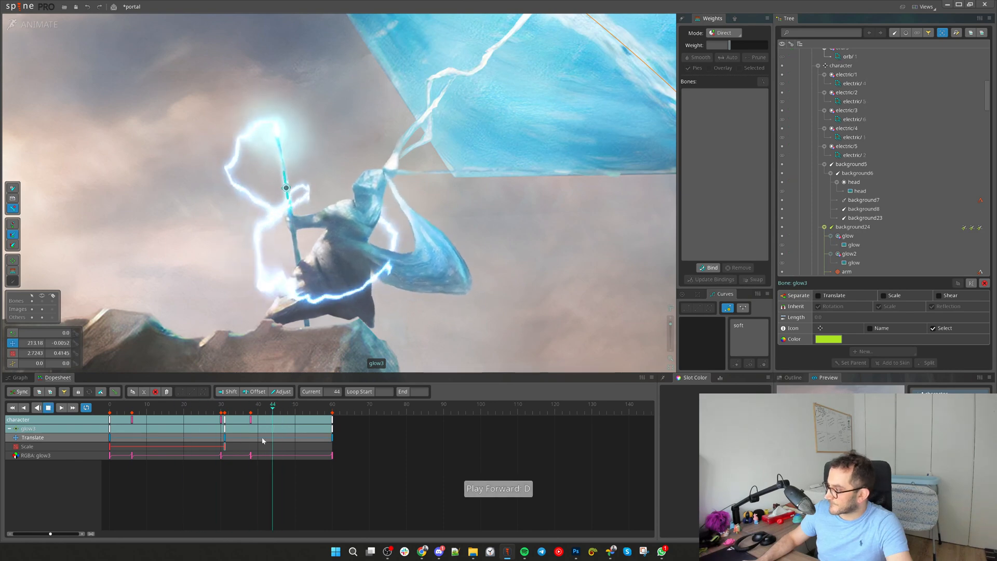
{"action": "key", "text": "d"}
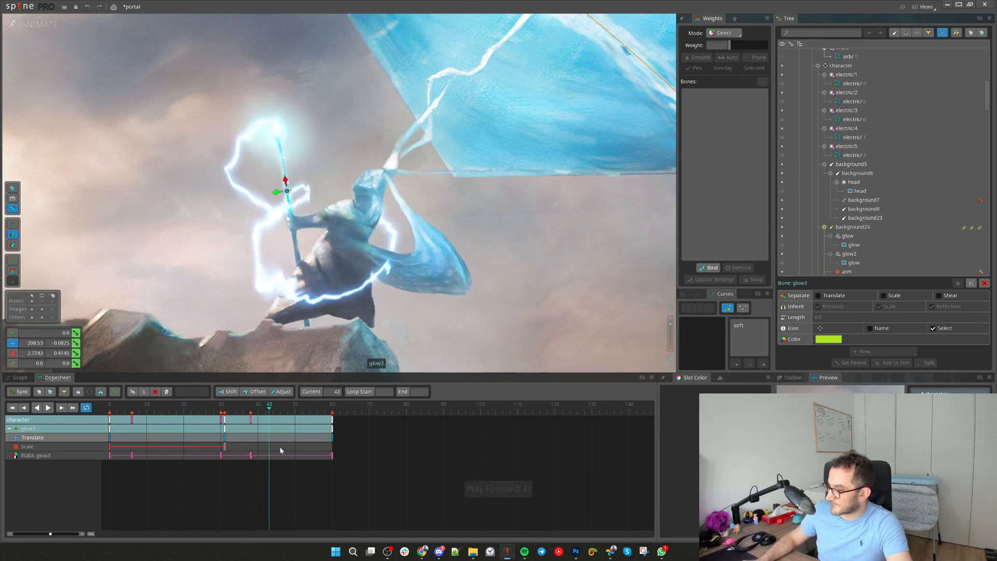
Key the glow3 bone's stretched scale at frame 50 and copy its frame 0 scale key to frame 60
{"action": "left_click_drag", "start_coordinate": [224, 411], "coordinate": [297, 420]}
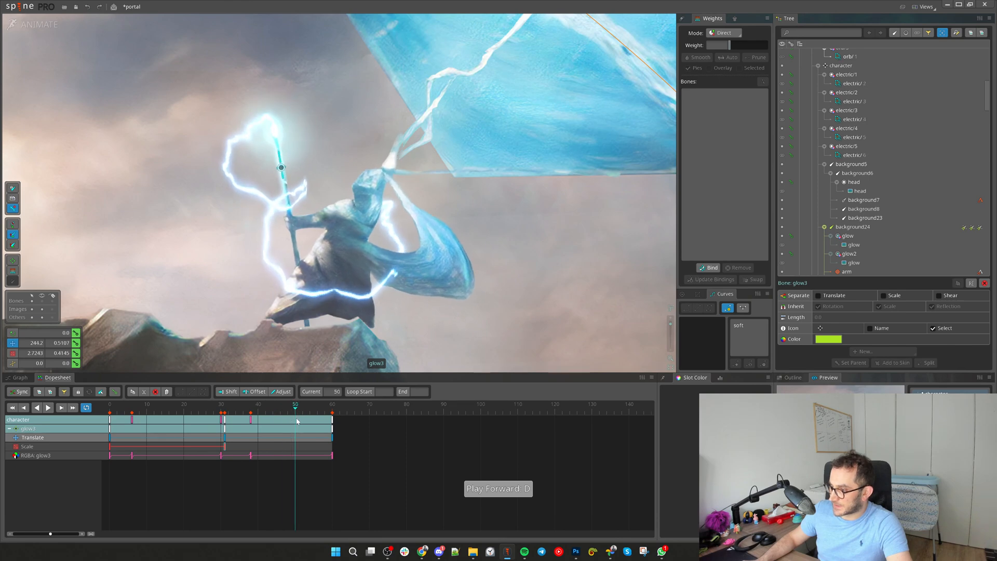
{"action": "left_click", "coordinate": [76, 353]}
{"action": "left_click", "coordinate": [109, 446]}
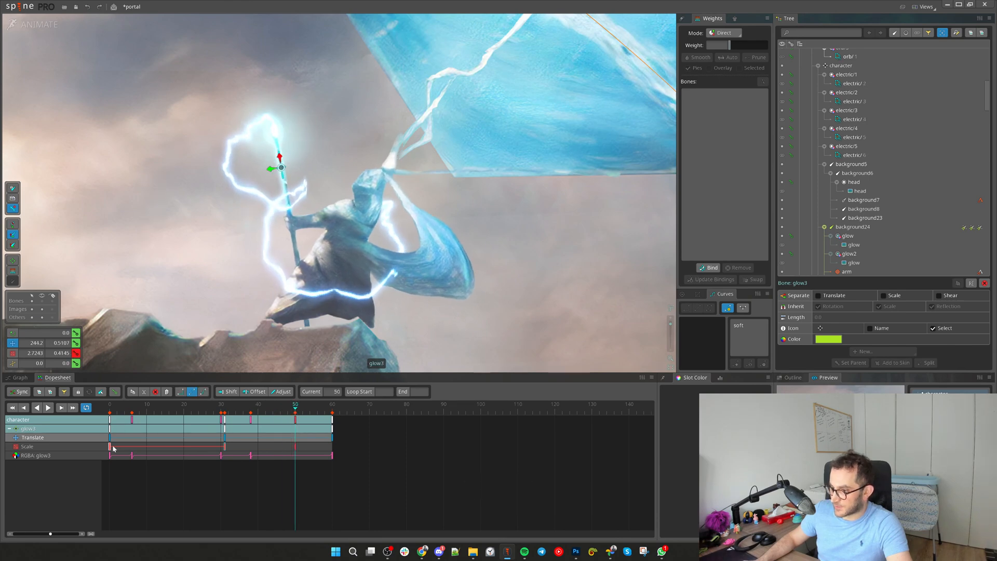
{"action": "key", "text": "ctrl+c"}
{"action": "left_click", "coordinate": [332, 446]}
{"action": "key", "text": "ctrl+v"}
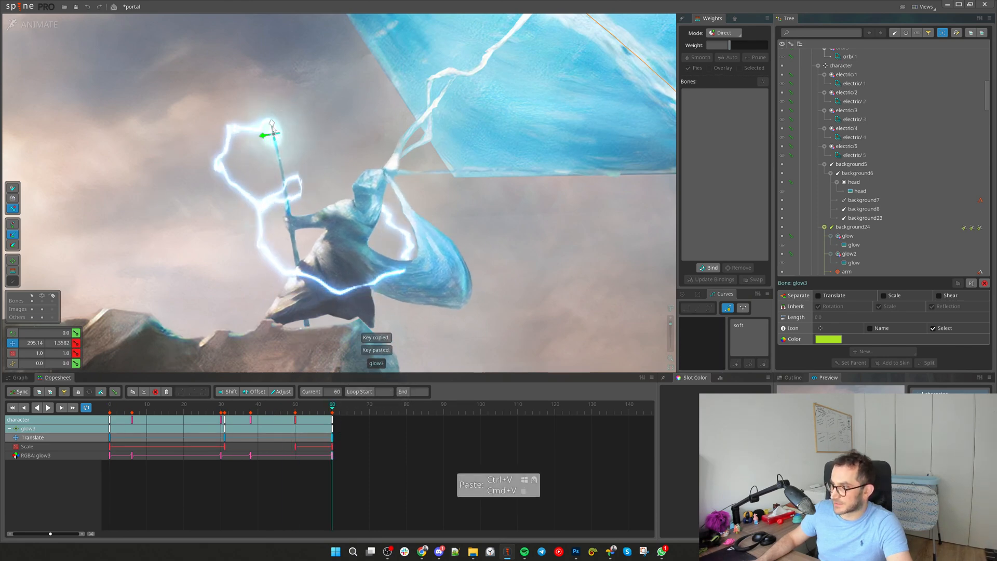
Adjust the glow3 bone's scale at frame 60, set its X scale to 0.8956 at frame 0 and scrub the timeline
{"action": "key", "text": "x"}
{"action": "left_click_drag", "start_coordinate": [273, 124], "coordinate": [274, 125]}
{"action": "left_click_drag", "start_coordinate": [141, 408], "coordinate": [109, 407]}
{"action": "key", "text": "x"}
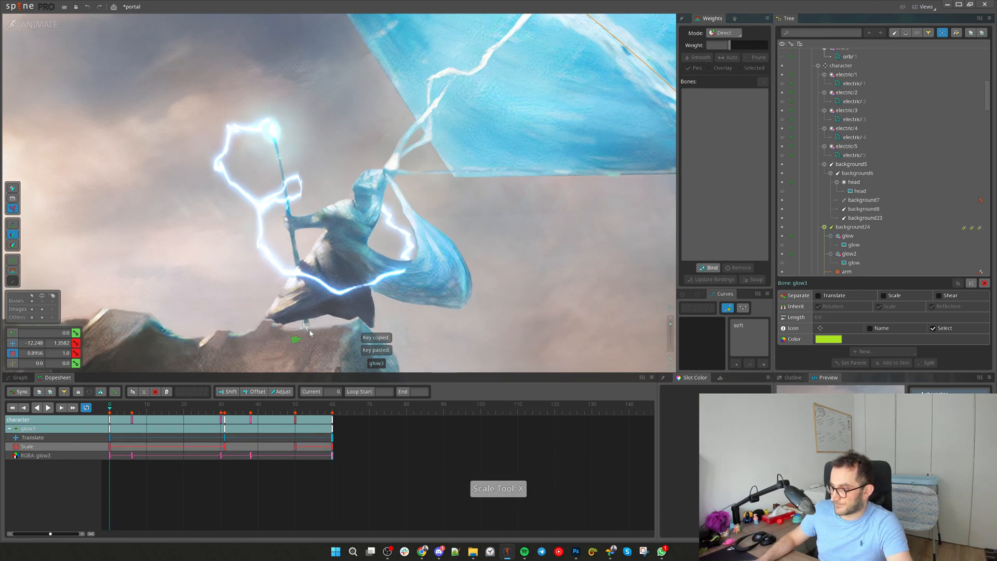
{"action": "left_click_drag", "start_coordinate": [75, 421], "coordinate": [227, 425]}
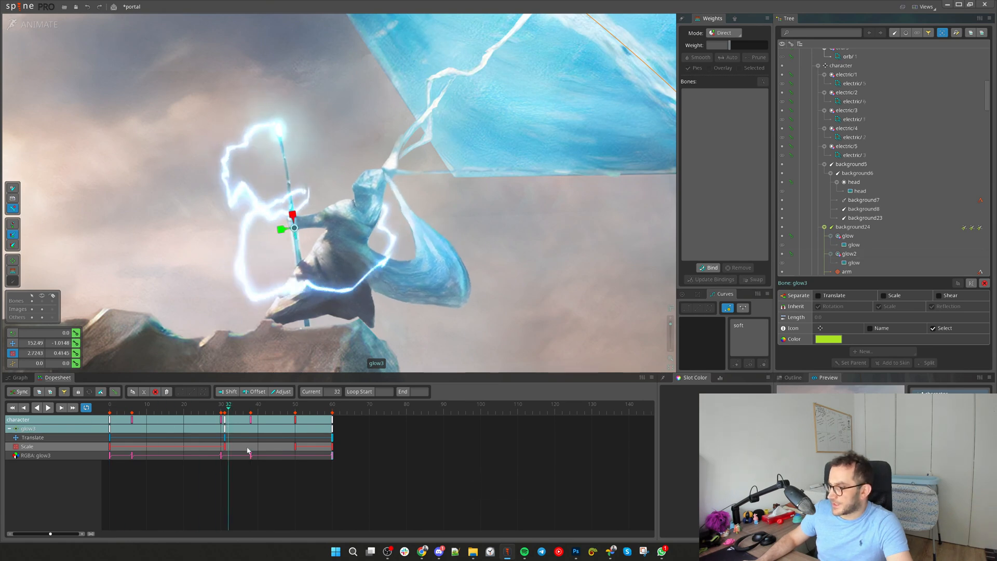
Separate alpha from color on the glow3 slot and delete all of its RGB keys
{"action": "left_click", "coordinate": [299, 247]}
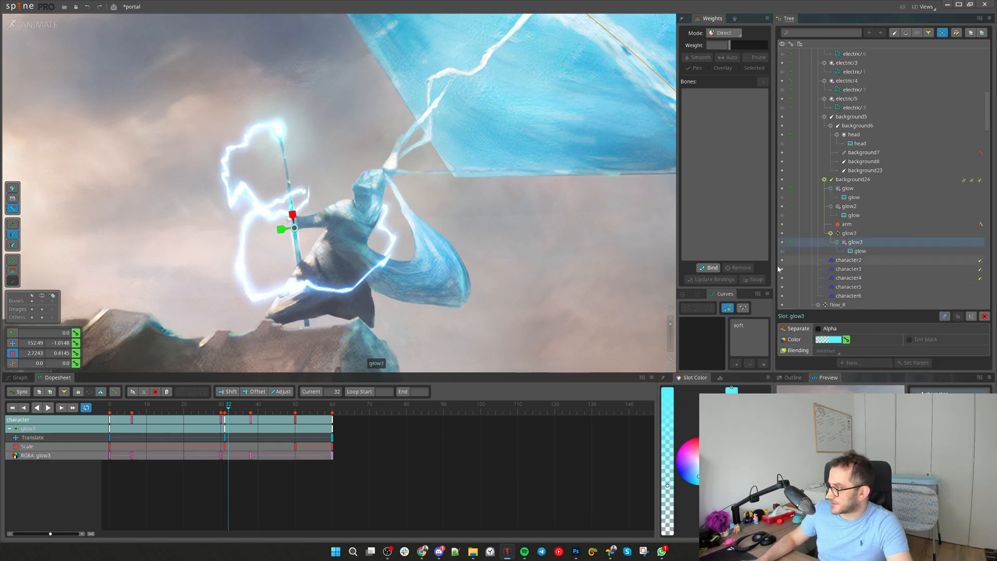
{"action": "left_click", "coordinate": [20, 378]}
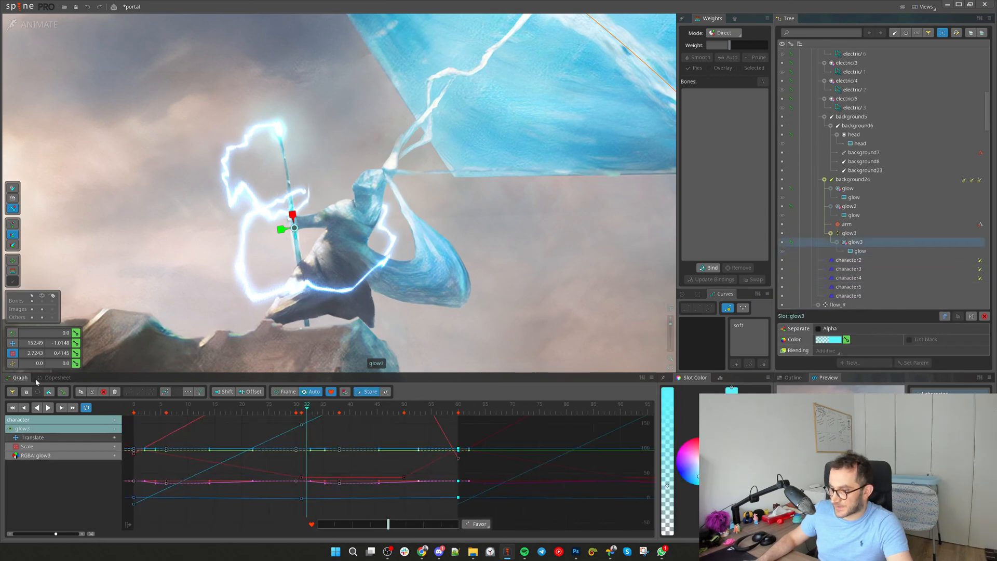
{"action": "left_click", "coordinate": [818, 328]}
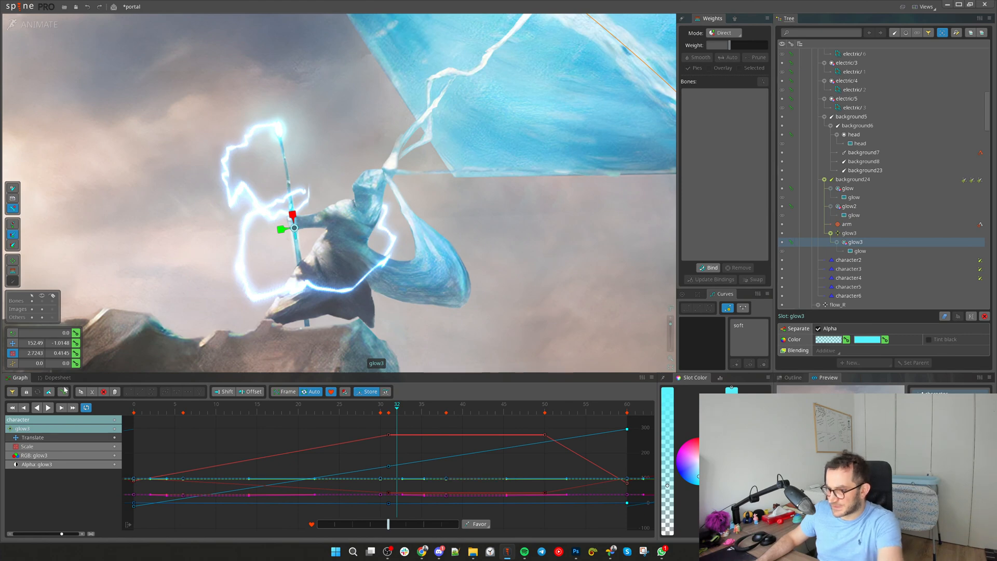
{"action": "left_click", "coordinate": [50, 380]}
{"action": "left_click_drag", "start_coordinate": [282, 457], "coordinate": [103, 457]}
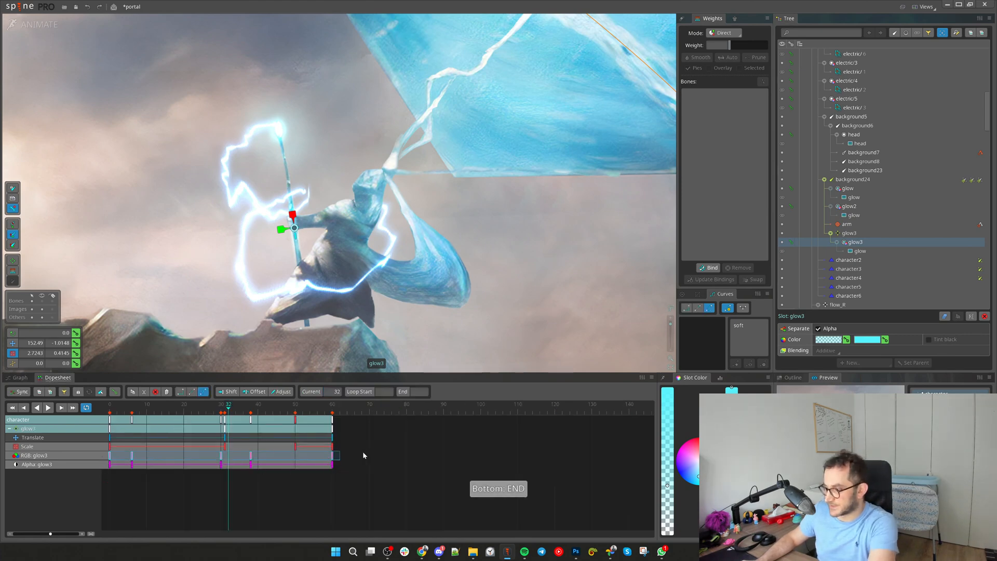
{"action": "key", "text": "Delete"}
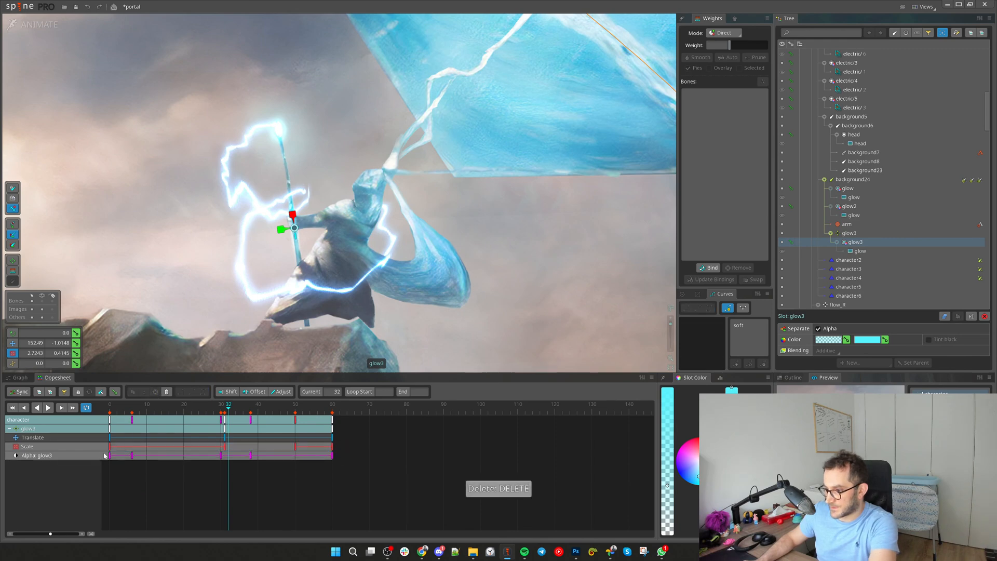
Show only the glow3 alpha curve in the graph editor and raise all of its keys together
{"action": "left_click", "coordinate": [125, 413]}
{"action": "left_click", "coordinate": [20, 377]}
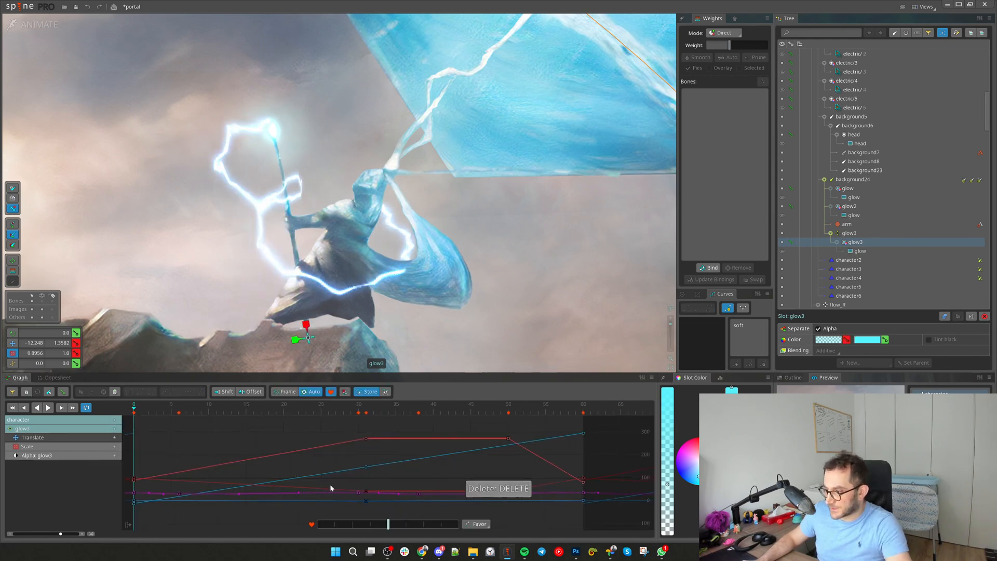
{"action": "left_click", "coordinate": [116, 456]}
{"action": "scroll", "coordinate": [337, 469], "scroll_direction": "down", "scroll_amount": 5}
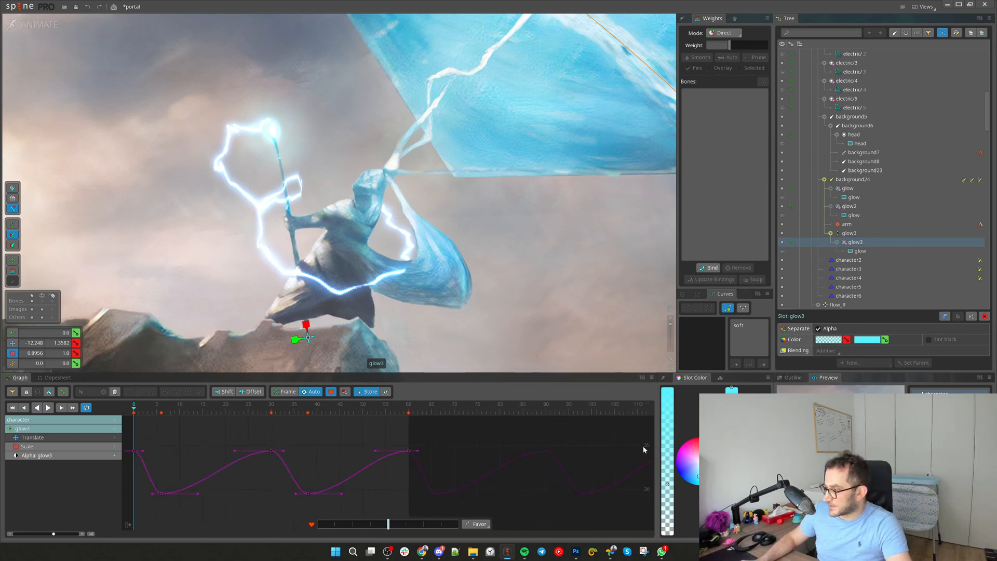
{"action": "scroll", "coordinate": [571, 496], "scroll_direction": "down", "scroll_amount": 1}
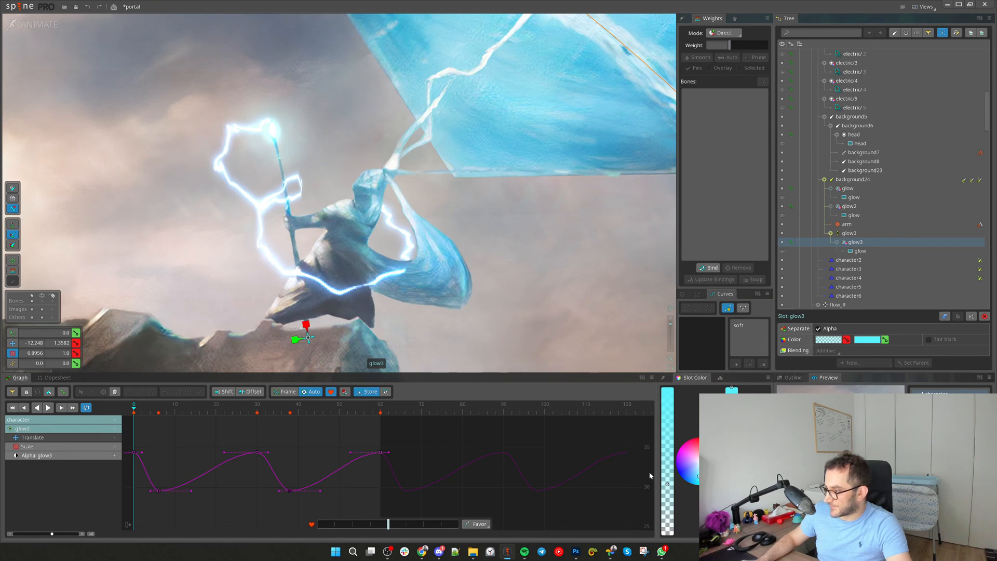
{"action": "scroll", "coordinate": [415, 450], "scroll_direction": "down", "scroll_amount": 2}
{"action": "scroll", "coordinate": [263, 452], "scroll_direction": "down", "scroll_amount": 2}
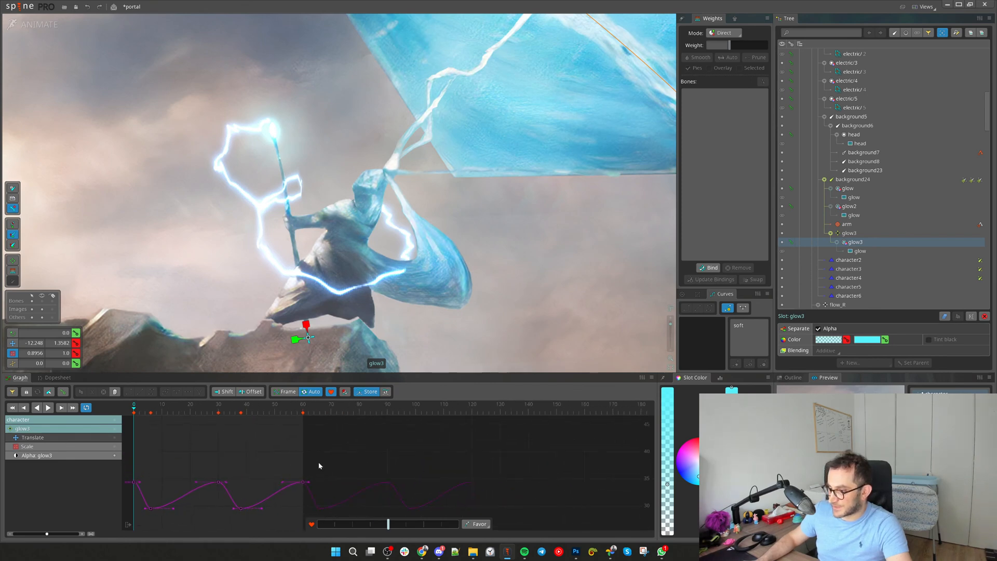
{"action": "mouse_move", "coordinate": [335, 466]}
{"action": "left_mouse_down"}
{"action": "mouse_move", "coordinate": [292, 487]}
{"action": "mouse_move", "coordinate": [133, 520]}
{"action": "left_mouse_up"}
{"action": "mouse_move", "coordinate": [218, 482]}
{"action": "left_mouse_down"}
{"action": "mouse_move", "coordinate": [219, 432]}
{"action": "mouse_move", "coordinate": [195, 470]}
{"action": "mouse_move", "coordinate": [201, 430]}
{"action": "mouse_move", "coordinate": [199, 451]}
{"action": "left_mouse_up"}
Scrub and play the animation to check the opacity of the glow travelling up the staff
{"action": "left_click_drag", "start_coordinate": [158, 413], "coordinate": [221, 428]}
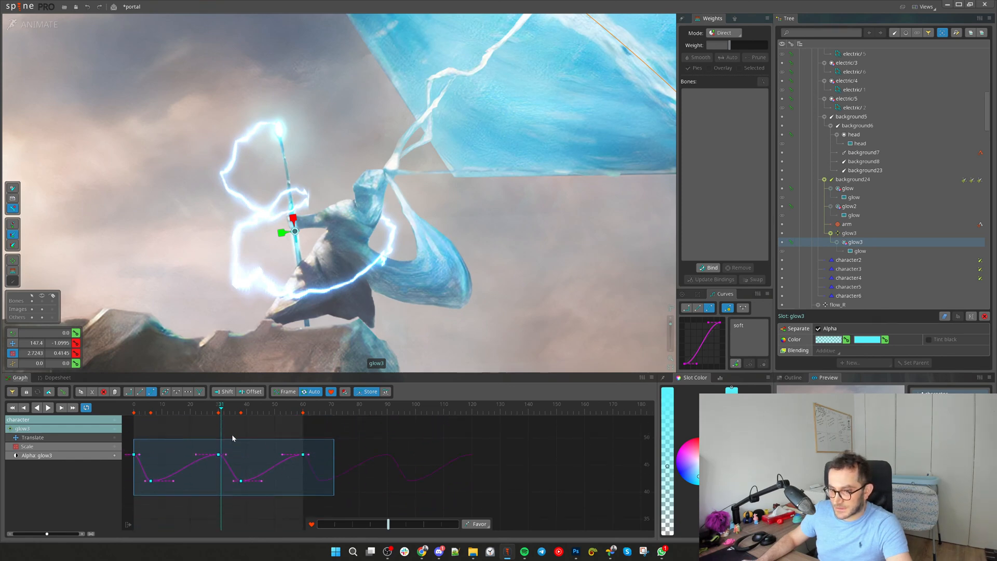
{"action": "key", "text": "d"}
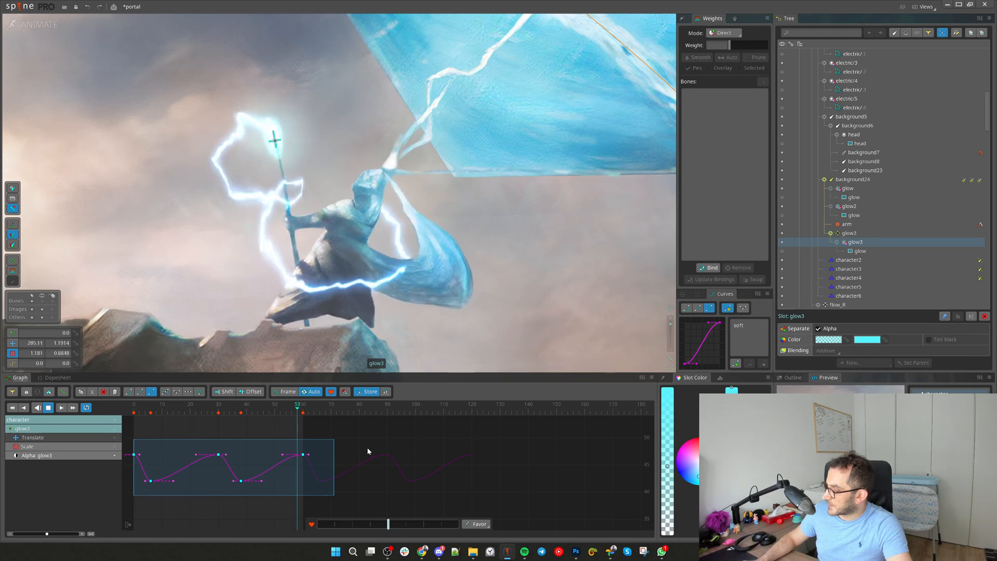
{"action": "key", "text": "d"}
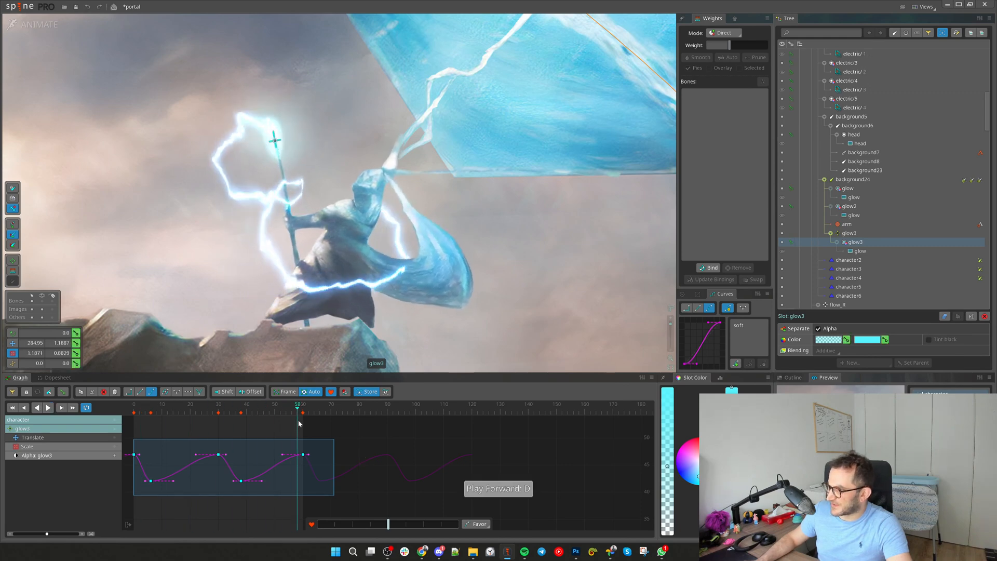
Reduce the glow3 bone's Y scale at frame 60 and play the animation to check the glow's width
{"action": "left_click_drag", "start_coordinate": [281, 424], "coordinate": [292, 424]}
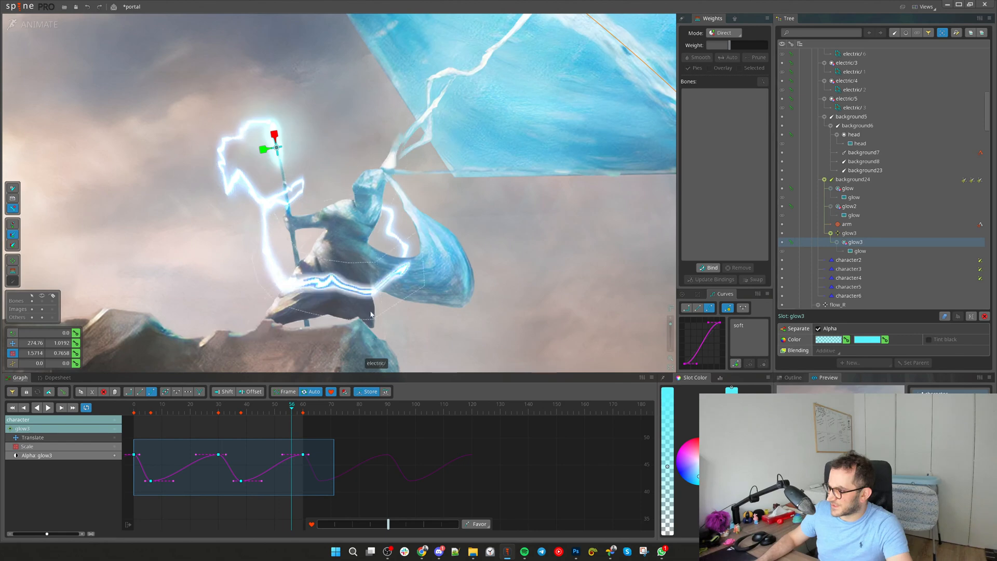
{"action": "left_click", "coordinate": [57, 377]}
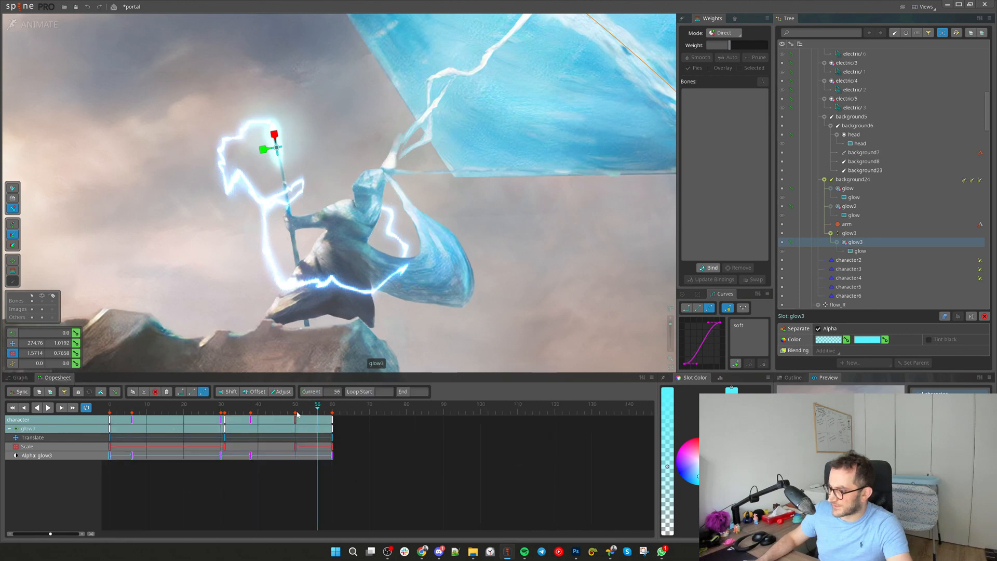
{"action": "left_click_drag", "start_coordinate": [321, 413], "coordinate": [317, 413]}
{"action": "key", "text": "x"}
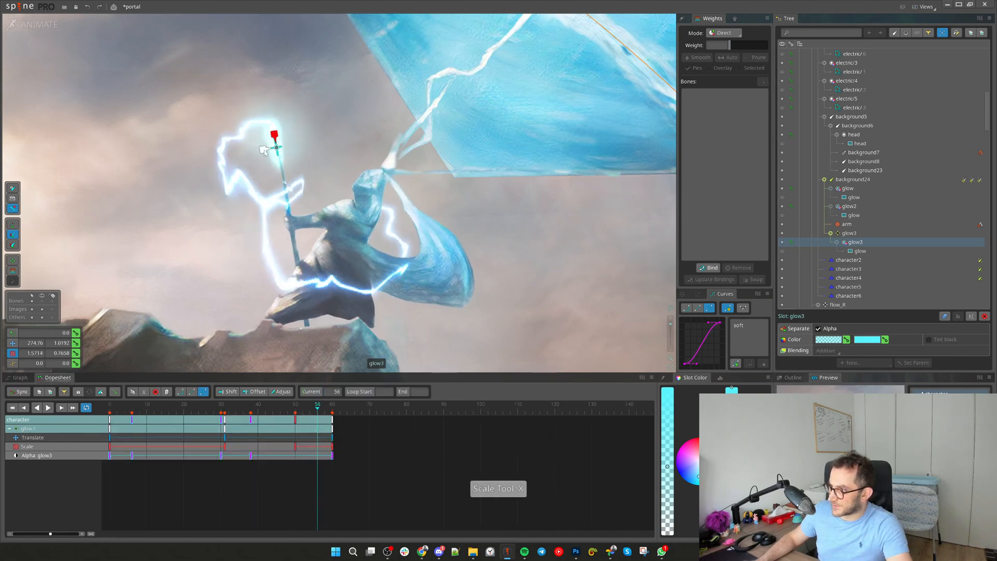
{"action": "key", "text": "ctrl+z"}
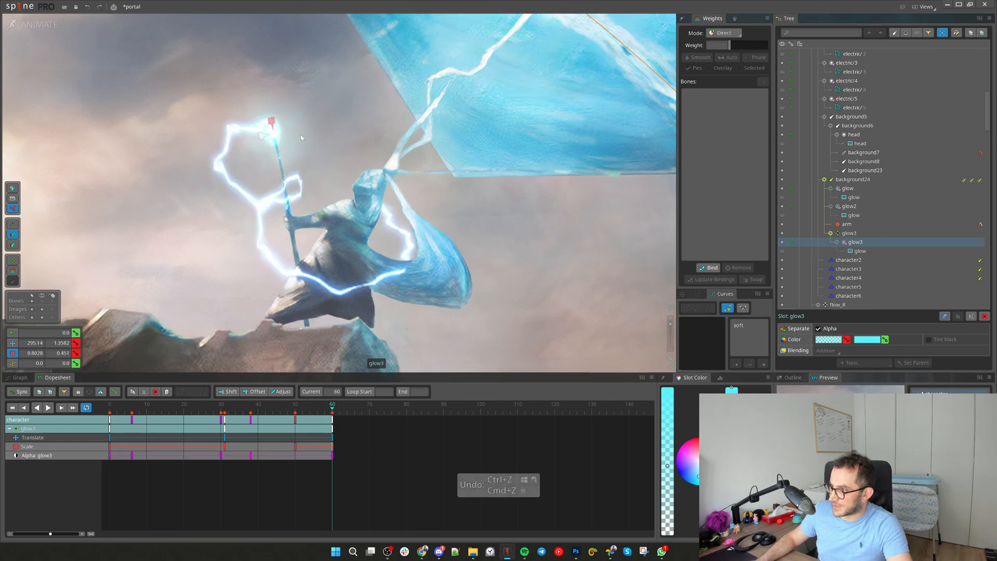
{"action": "key", "text": "d"}
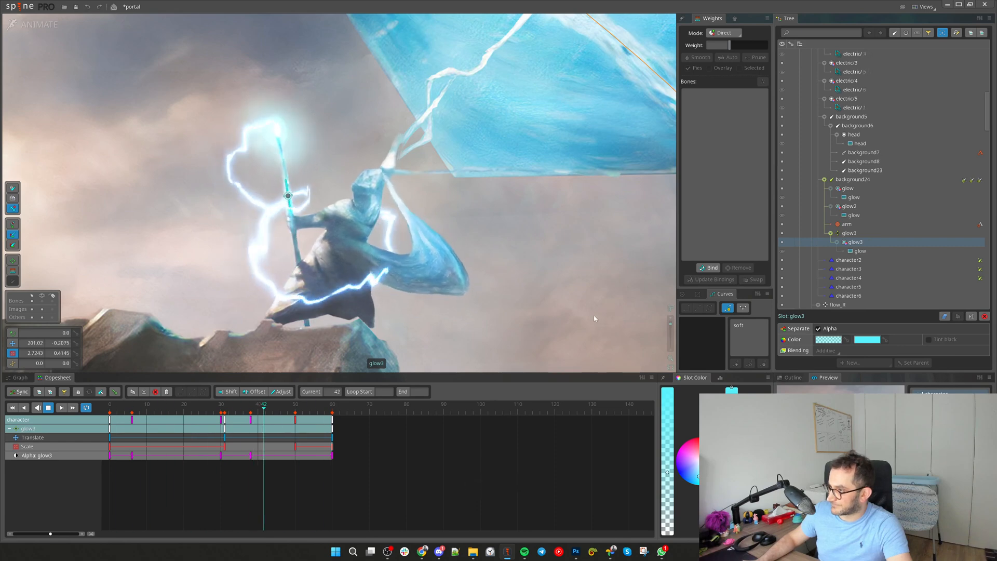
{"action": "key", "text": "d"}
Try moving the glow3 bone to a translate Y of -2.6757 at frame 54 and play the animation
{"action": "scroll", "coordinate": [280, 127], "scroll_direction": "up", "scroll_amount": 3}
{"action": "scroll", "coordinate": [280, 146], "scroll_direction": "up", "scroll_amount": 2}
{"action": "key", "text": "v"}
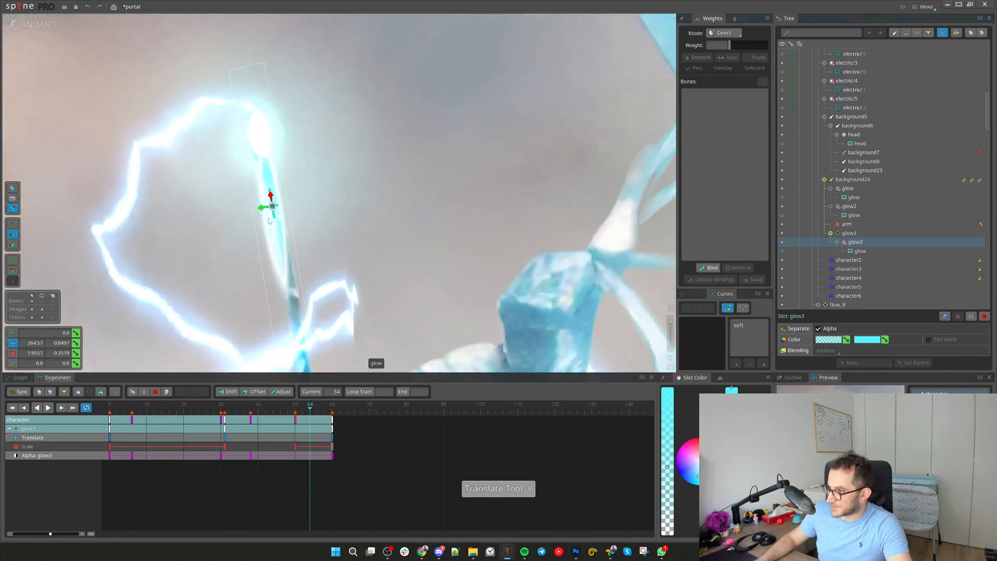
{"action": "left_click_drag", "start_coordinate": [265, 211], "coordinate": [270, 211]}
{"action": "scroll", "coordinate": [278, 216], "scroll_direction": "down", "scroll_amount": 5}
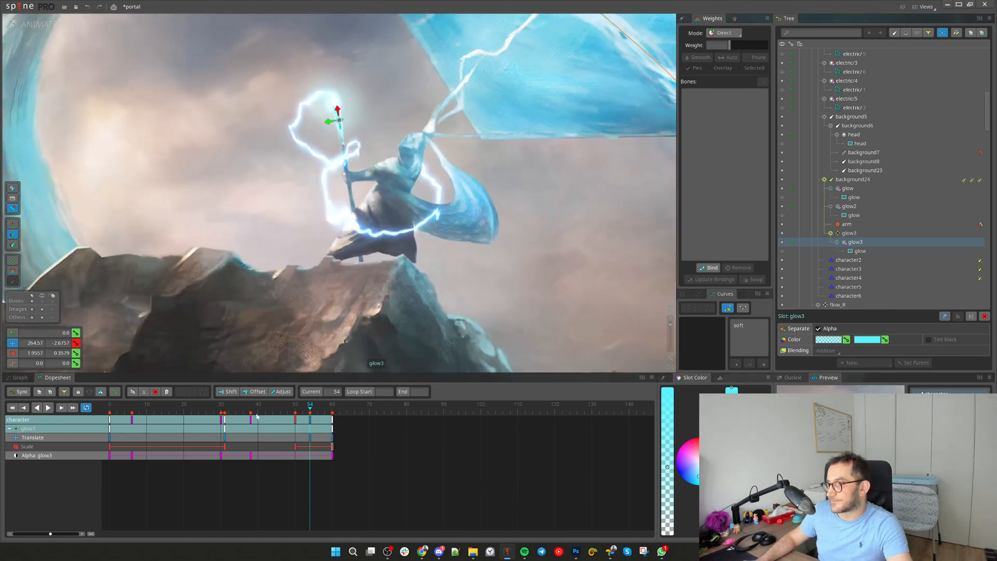
{"action": "key", "text": "d"}
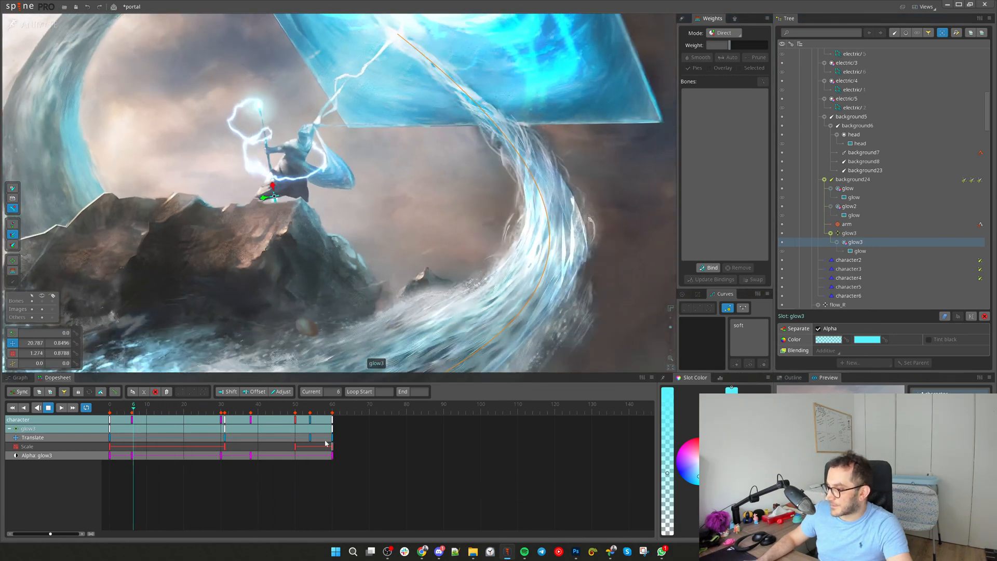
{"action": "key", "text": "d"}
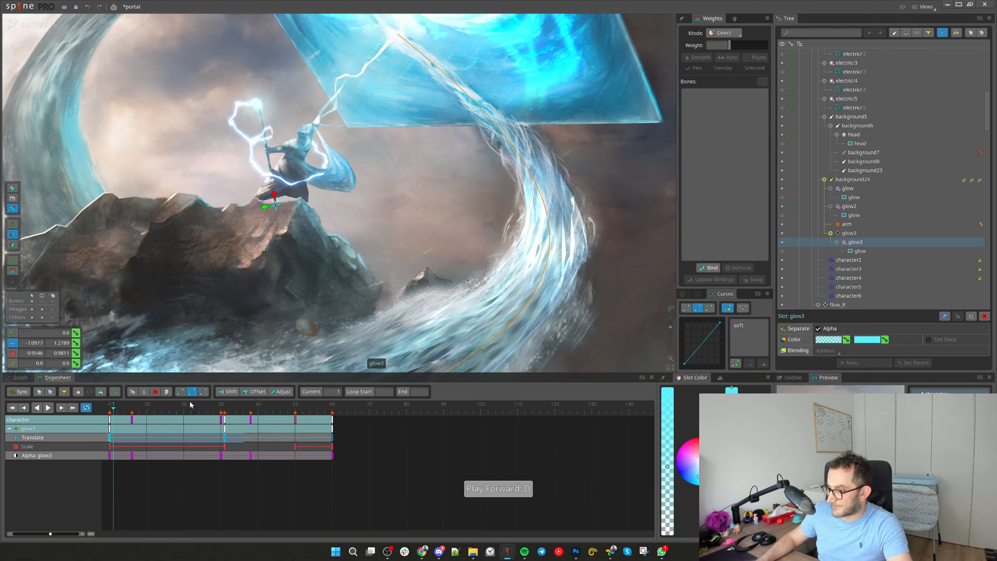
Delete glow3's middle translate key and lengthen the end key's handle on the X translate curve back to about frame 37
{"action": "left_click", "coordinate": [21, 377]}
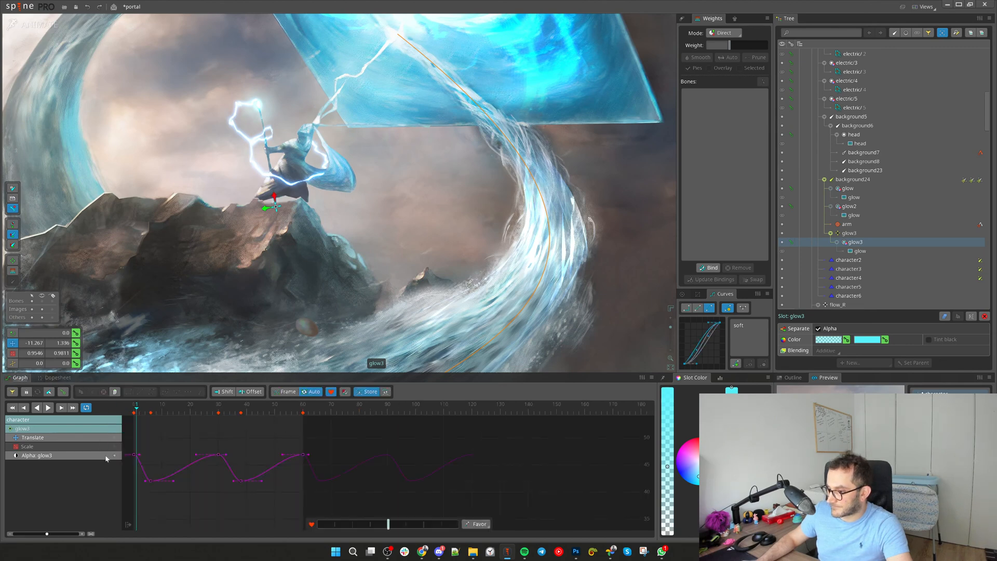
{"action": "left_click", "coordinate": [113, 440]}
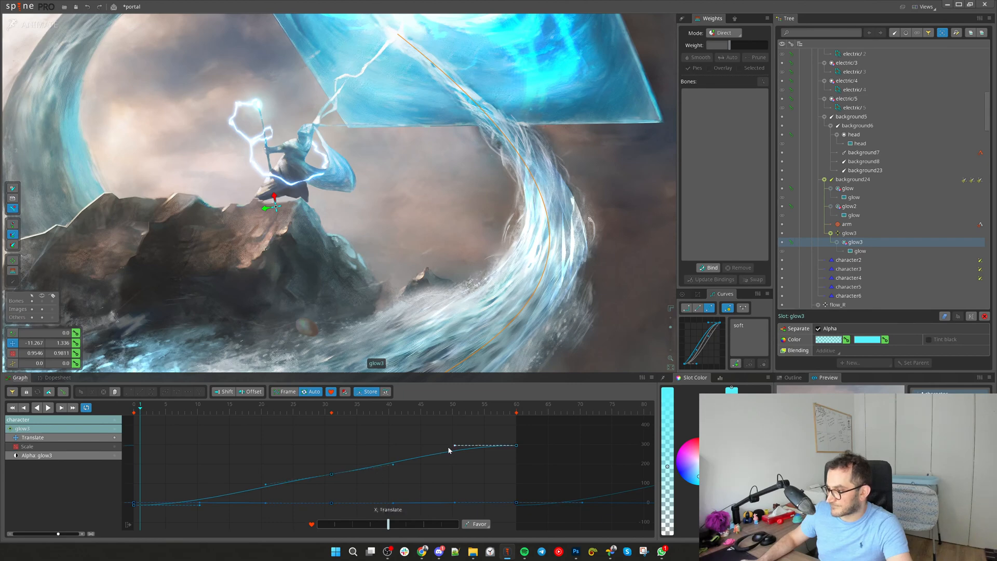
{"action": "left_click", "coordinate": [338, 473]}
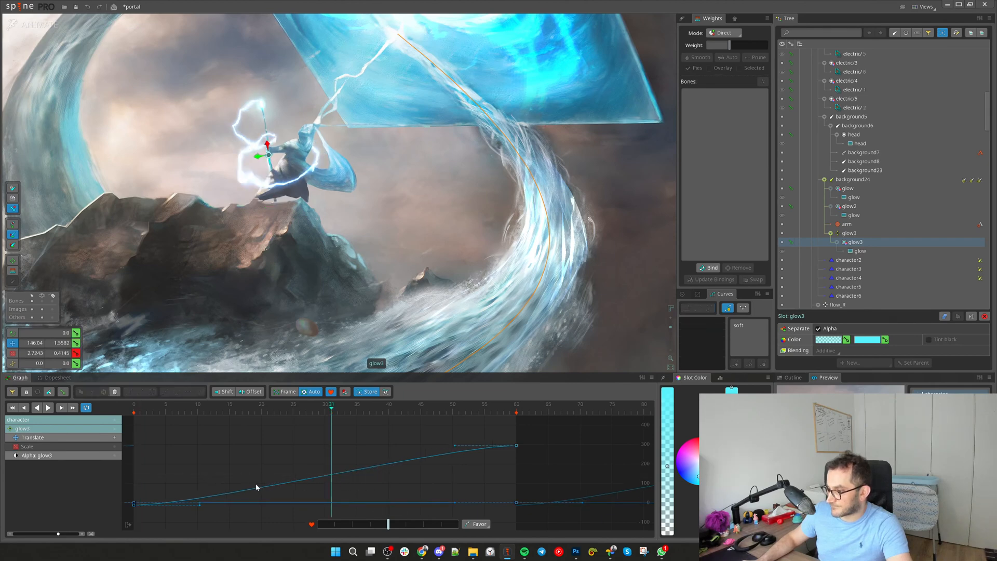
{"action": "key", "text": "d"}
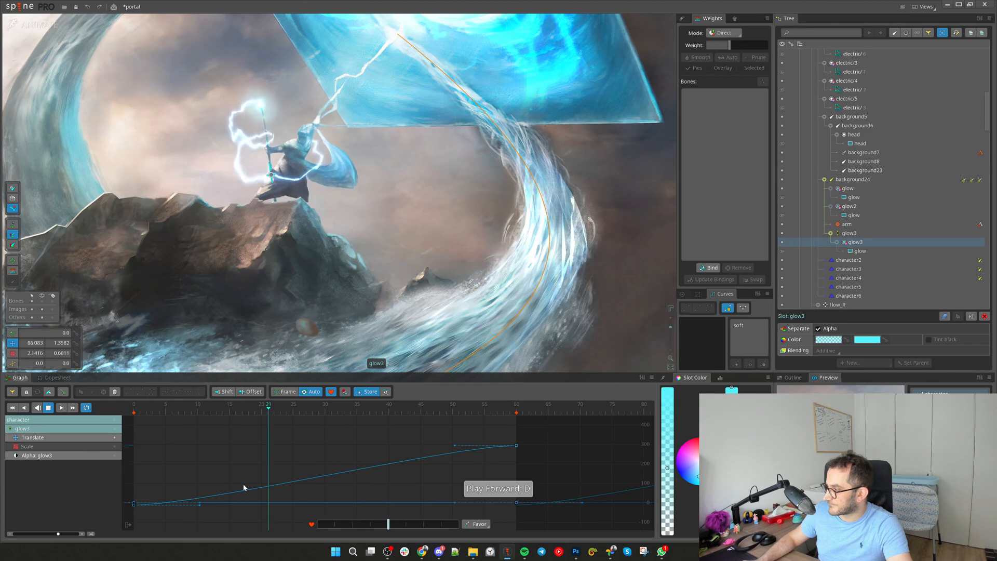
{"action": "left_click_drag", "start_coordinate": [455, 445], "coordinate": [369, 448]}
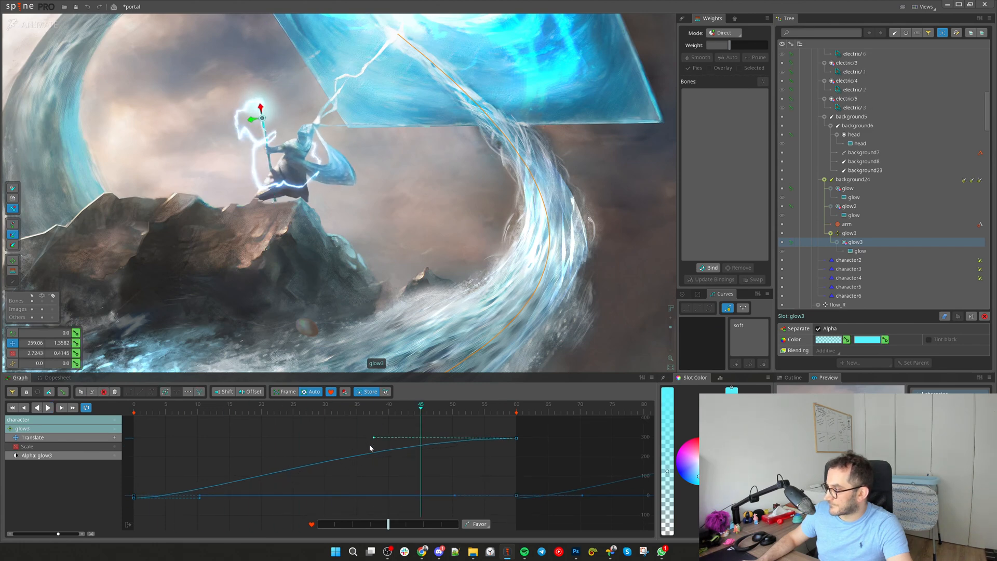
{"action": "left_click_drag", "start_coordinate": [150, 420], "coordinate": [326, 418]}
{"action": "scroll", "coordinate": [275, 85], "scroll_direction": "up", "scroll_amount": 3}
{"action": "key", "text": "c"}
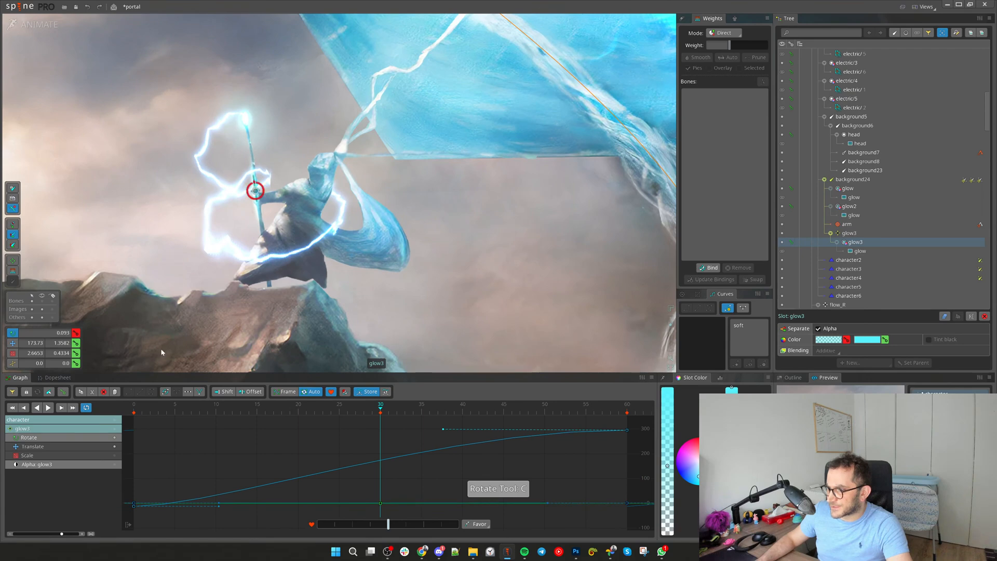
{"action": "key", "text": "ctrl+z"}
Select all of the glow3 keys, shift their translate Y to -0.2238 using Adjust and delete the stray rotation key
{"action": "left_click", "coordinate": [56, 378]}
{"action": "scroll", "coordinate": [290, 301], "scroll_direction": "up", "scroll_amount": 1}
{"action": "left_click_drag", "start_coordinate": [151, 411], "coordinate": [211, 410]}
{"action": "left_click_drag", "start_coordinate": [407, 505], "coordinate": [48, 413]}
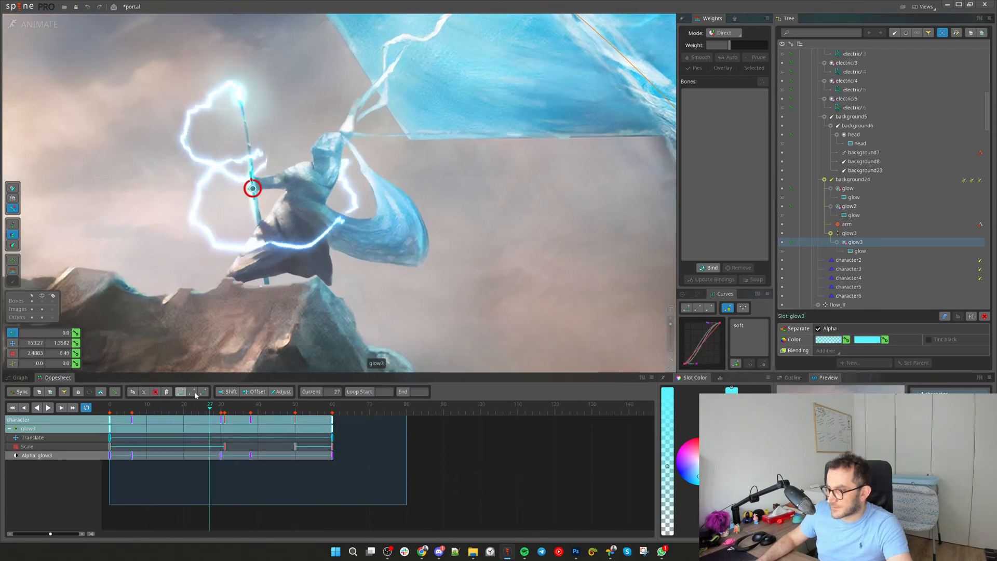
{"action": "left_click", "coordinate": [25, 379]}
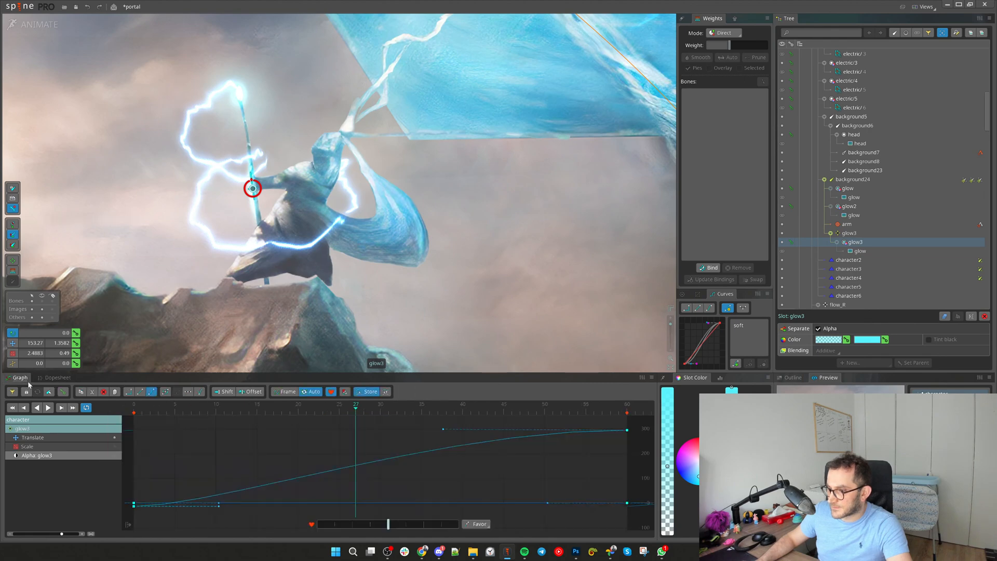
{"action": "left_click", "coordinate": [44, 378]}
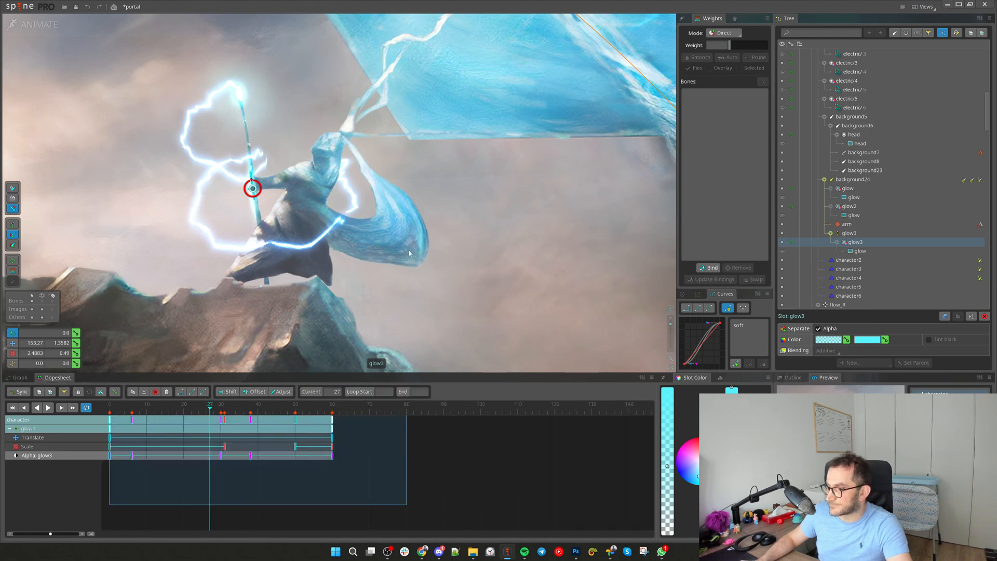
{"action": "key", "text": "c"}
{"action": "left_click_drag", "start_coordinate": [506, 254], "coordinate": [523, 277]}
{"action": "key", "text": "v"}
{"action": "key", "text": "c"}
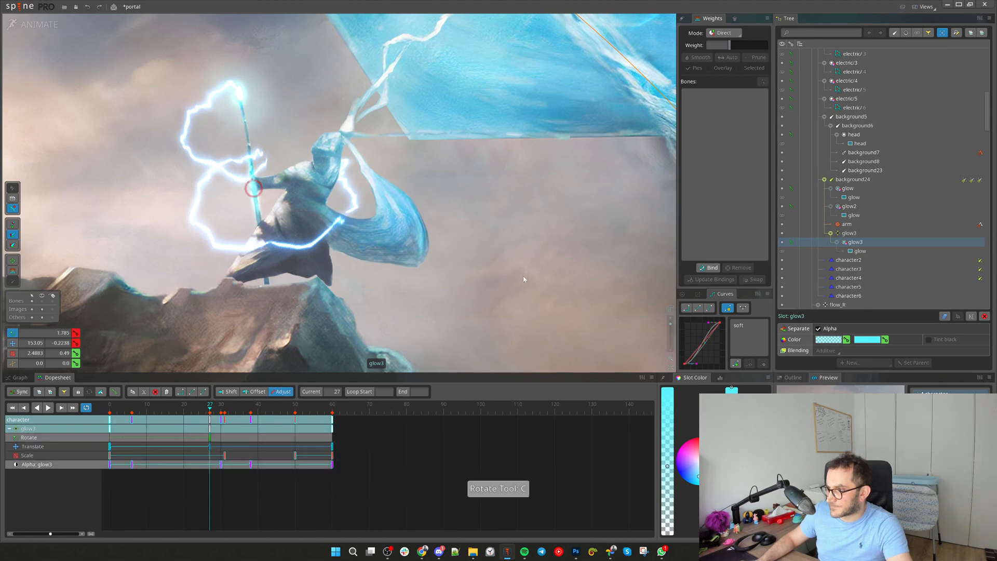
{"action": "key", "text": "Delete"}
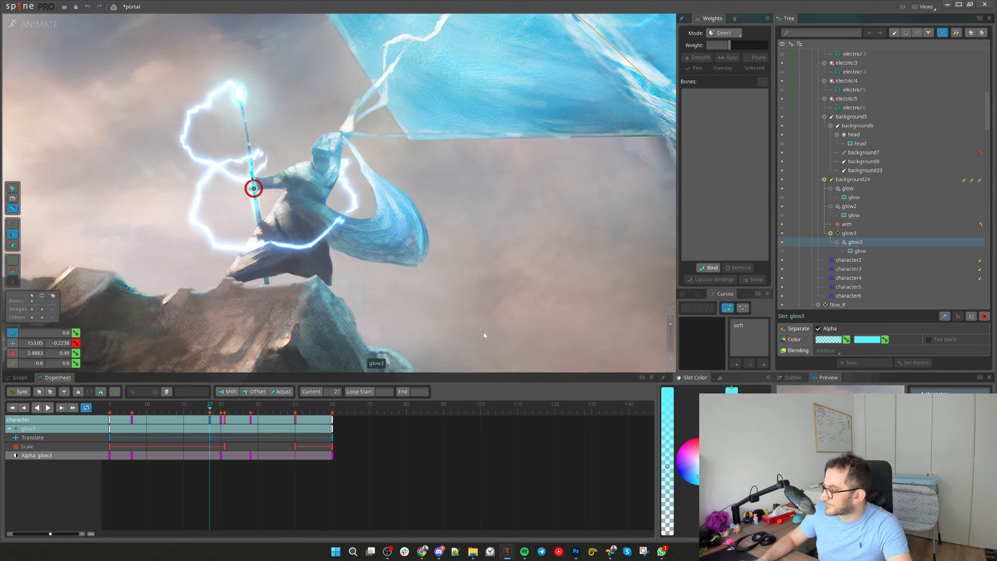
Play the animation and review the staff glow and lightning within the whole scene
{"action": "scroll", "coordinate": [484, 335], "scroll_direction": "down", "scroll_amount": 5}
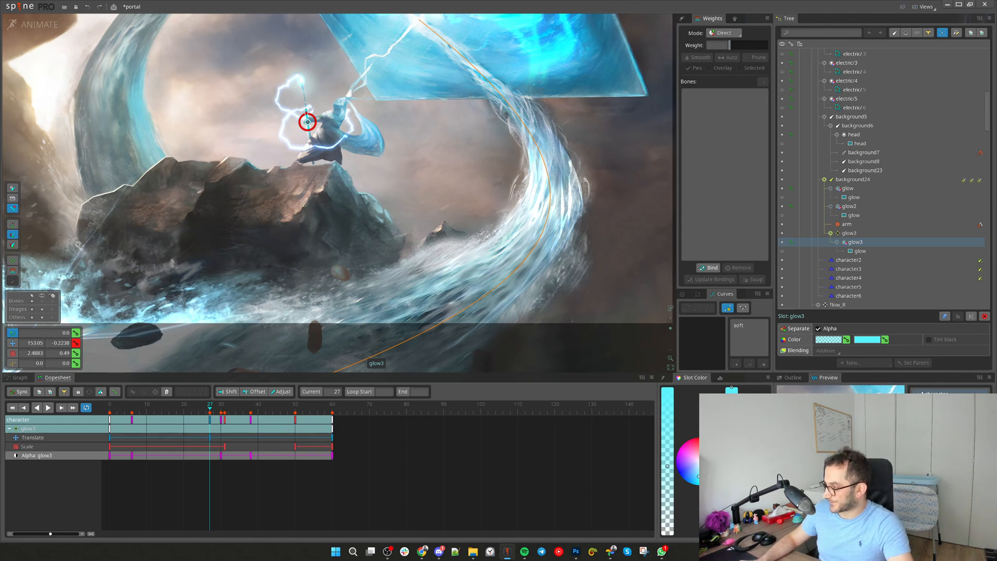
{"action": "scroll", "coordinate": [318, 196], "scroll_direction": "up", "scroll_amount": 3}
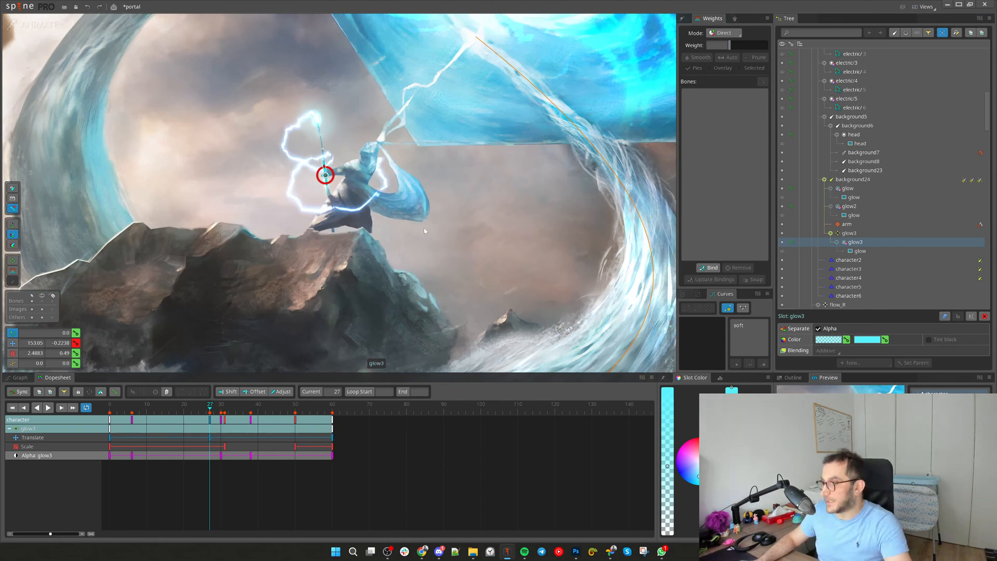
{"action": "key", "text": "d"}
{"action": "left_click", "coordinate": [321, 185]}
{"action": "scroll", "coordinate": [425, 247], "scroll_direction": "down", "scroll_amount": 2}
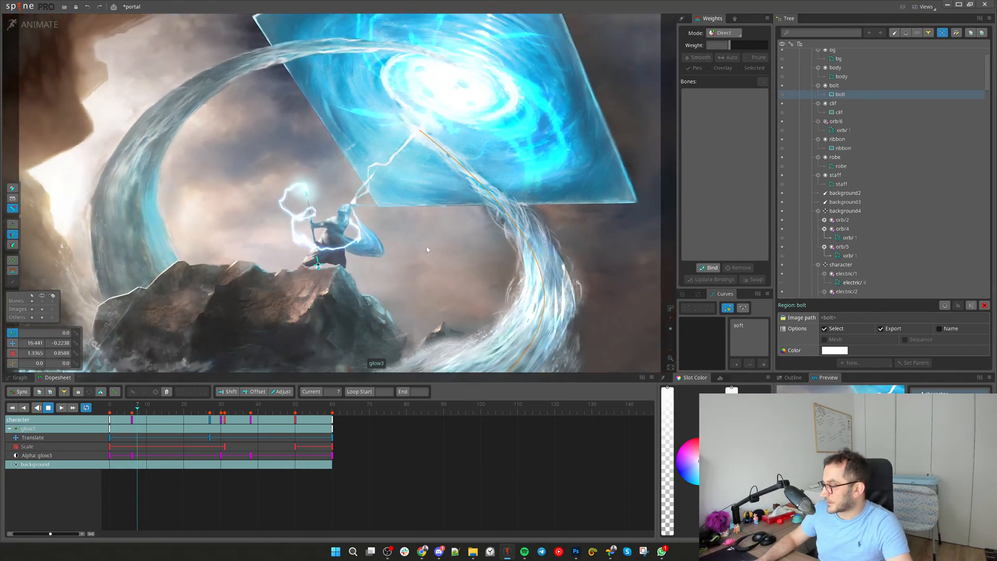
{"action": "scroll", "coordinate": [427, 249], "scroll_direction": "down", "scroll_amount": 1}
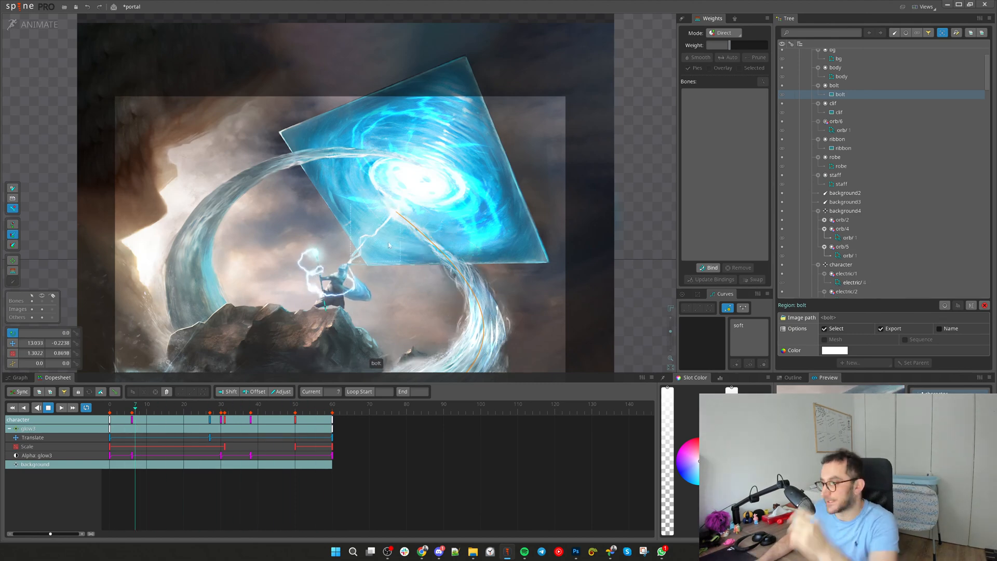
{"action": "scroll", "coordinate": [494, 239], "scroll_direction": "up", "scroll_amount": 5}
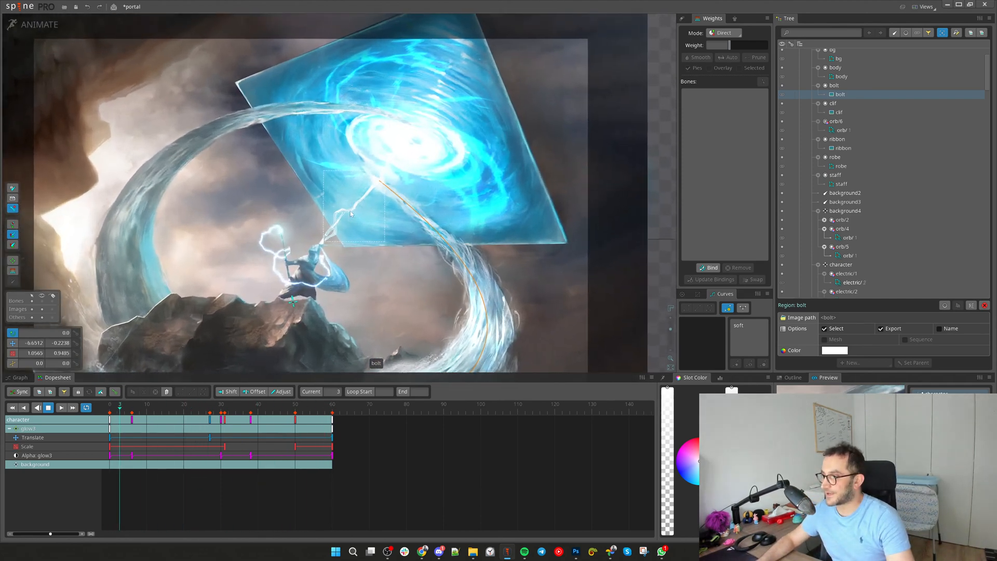
{"action": "key", "text": "v"}
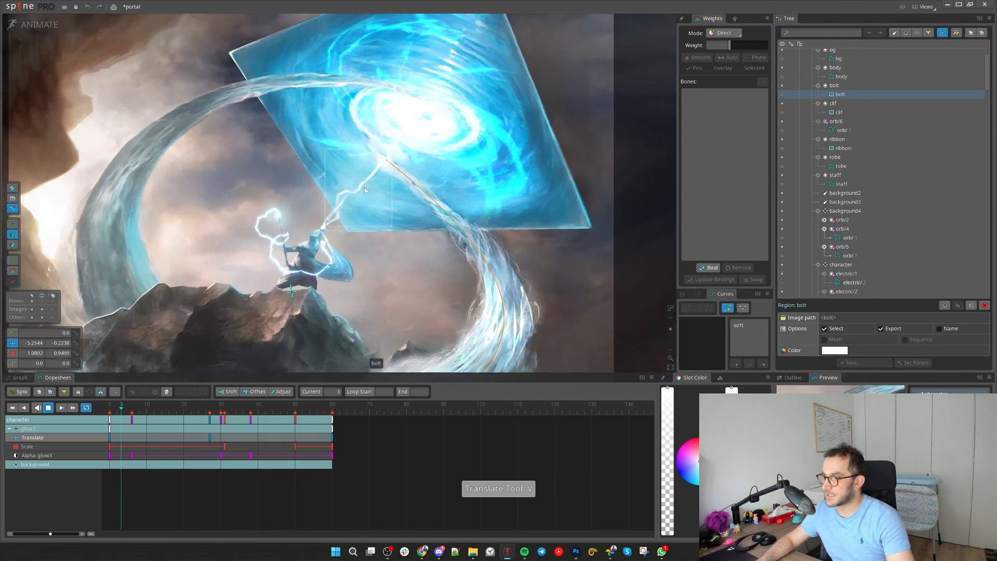
{"action": "key", "text": "d"}
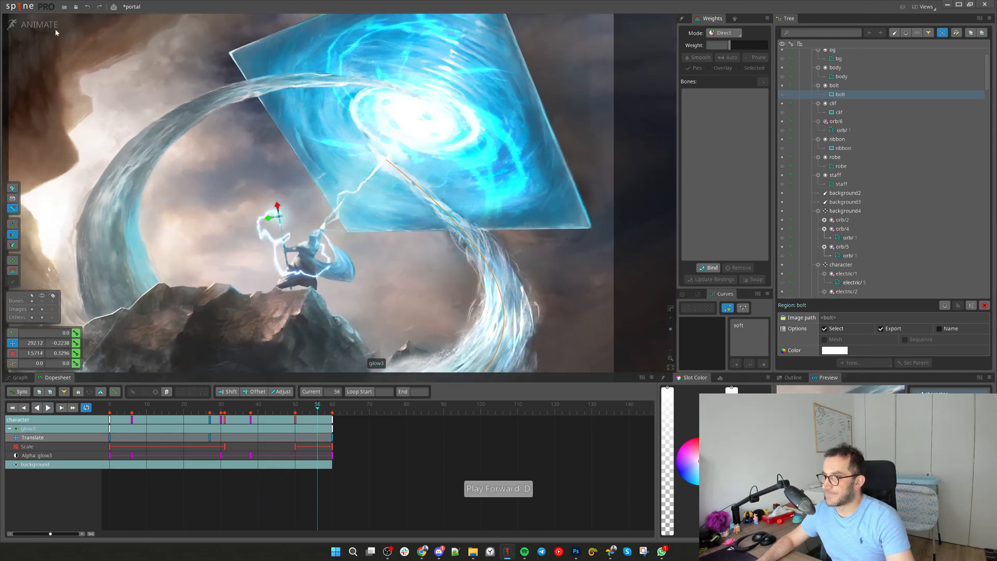
In setup mode, duplicate the electric/1 slot together with its keys and move the copy up to the portal's edge
{"action": "left_click", "coordinate": [35, 25]}
{"action": "scroll", "coordinate": [272, 271], "scroll_direction": "up", "scroll_amount": 3}
{"action": "left_click", "coordinate": [254, 277]}
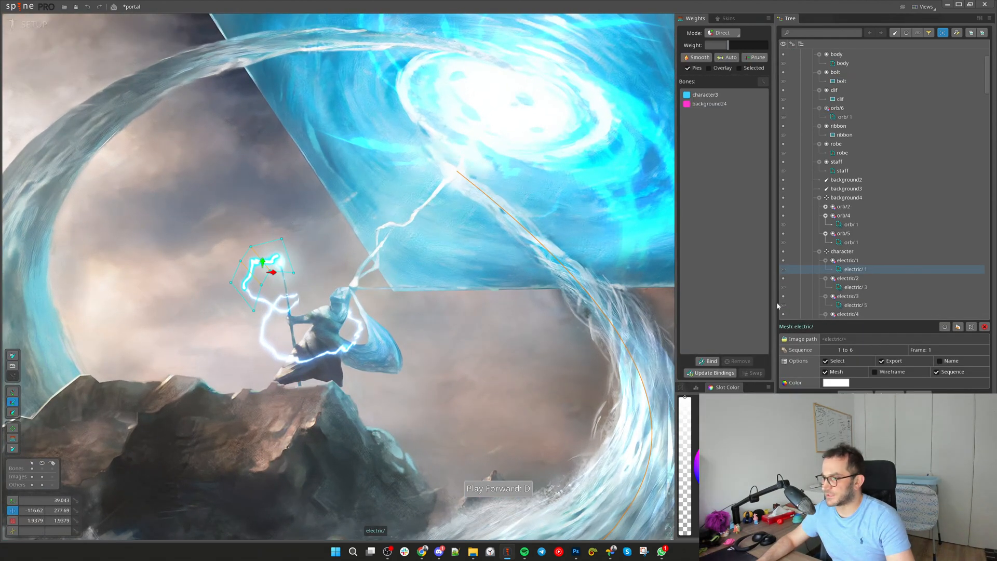
{"action": "left_click", "coordinate": [890, 261]}
{"action": "key", "text": "ctrl+d"}
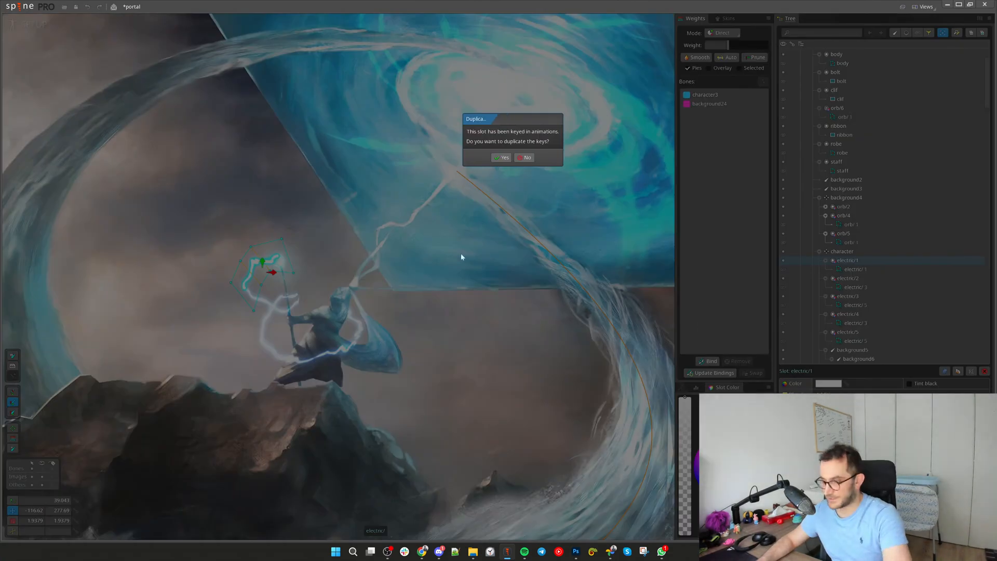
{"action": "left_click", "coordinate": [502, 158]}
{"action": "left_click_drag", "start_coordinate": [554, 317], "coordinate": [616, 254]}
{"action": "key", "text": "v"}
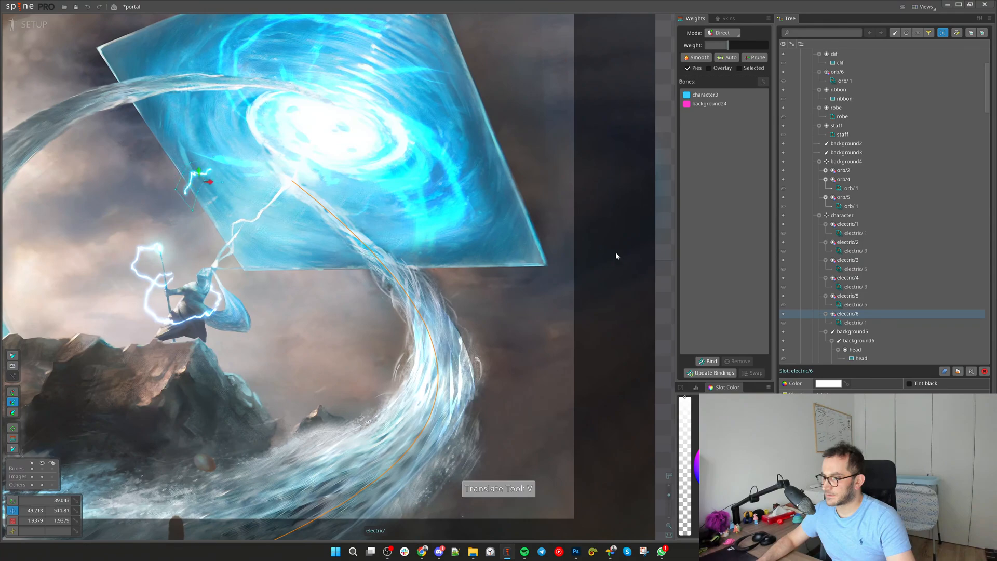
Remove all weights from the duplicated electric mesh in the electric/6 slot
{"action": "left_click", "coordinate": [856, 322]}
{"action": "left_click", "coordinate": [594, 351]}
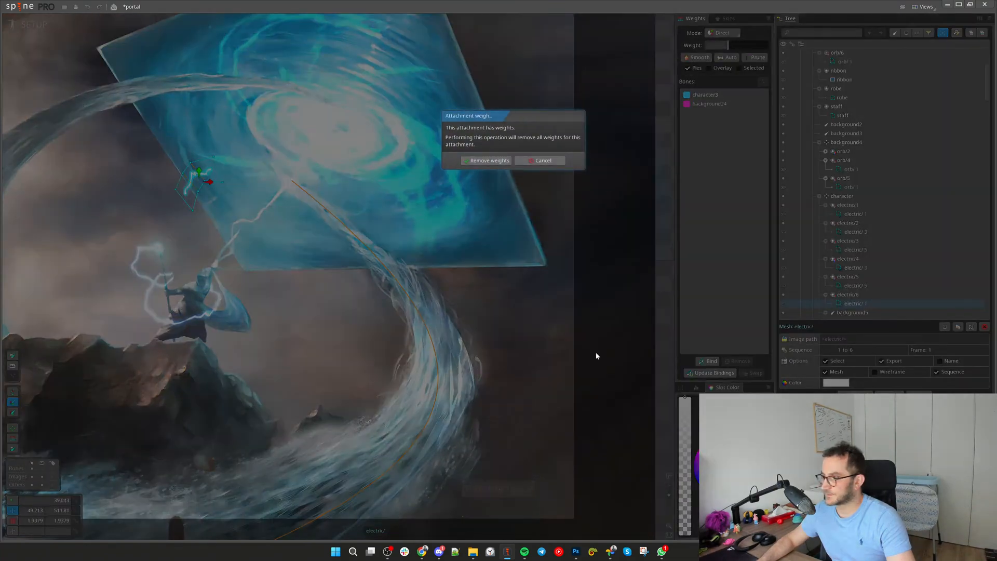
{"action": "left_click", "coordinate": [497, 160]}
Try moving the electric/6 slot under the glow3 bone, and undo the change
{"action": "left_click", "coordinate": [843, 298]}
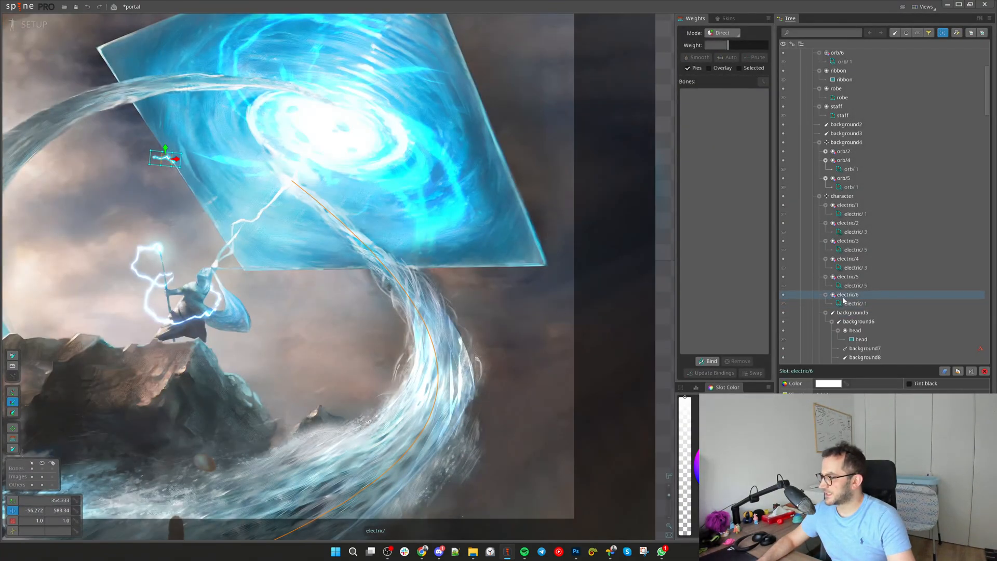
{"action": "key", "text": "p"}
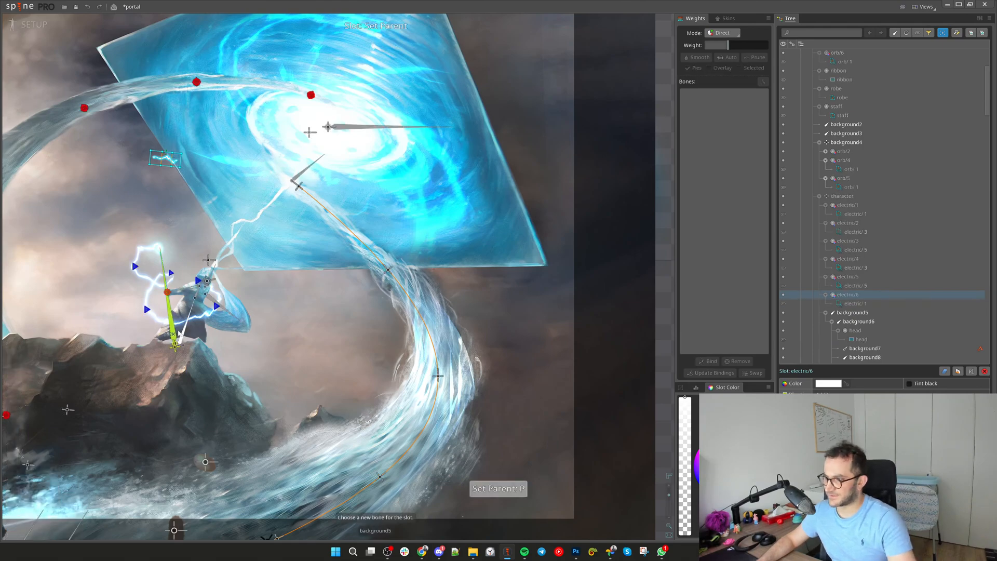
{"action": "scroll", "coordinate": [179, 338], "scroll_direction": "up", "scroll_amount": 6}
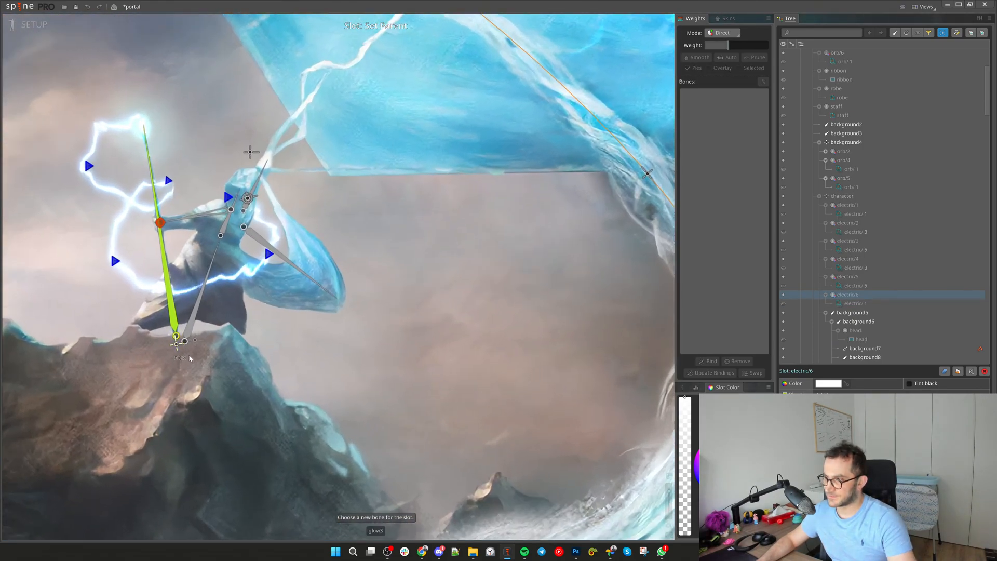
{"action": "scroll", "coordinate": [190, 358], "scroll_direction": "down", "scroll_amount": 3}
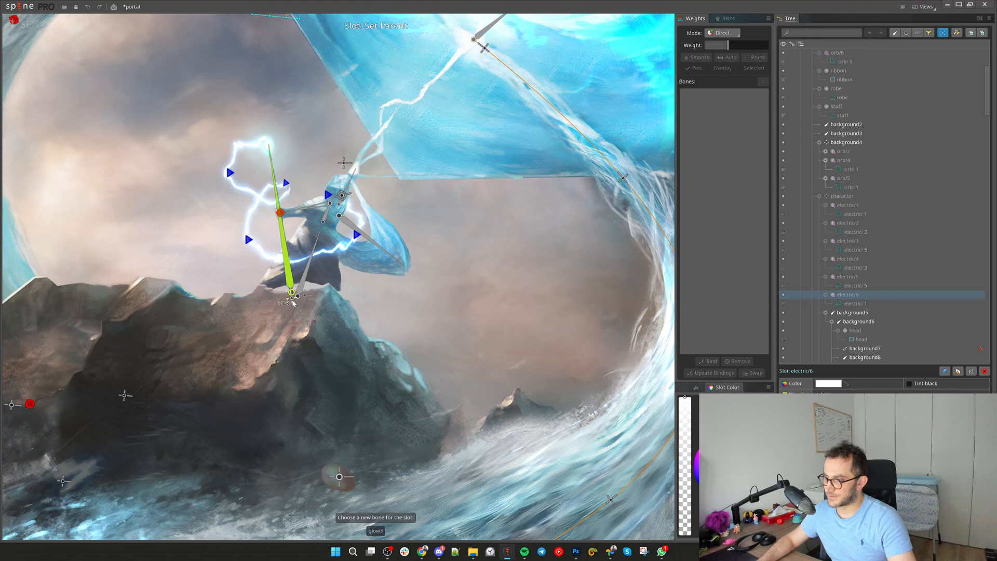
{"action": "scroll", "coordinate": [305, 299], "scroll_direction": "up", "scroll_amount": 4}
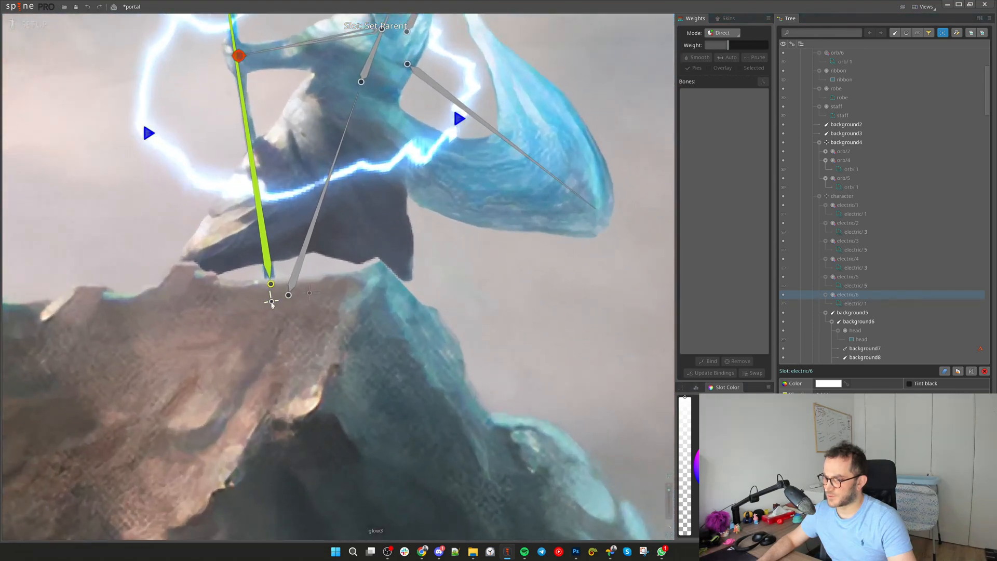
{"action": "left_click", "coordinate": [271, 301]}
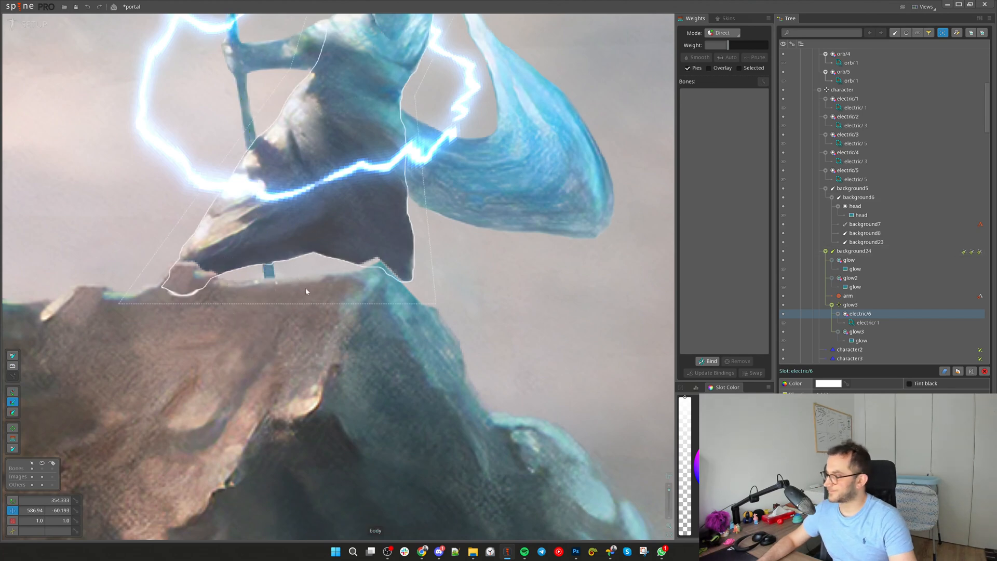
{"action": "key", "text": "ctrl+z"}
{"action": "key", "text": "ctrl+b"}
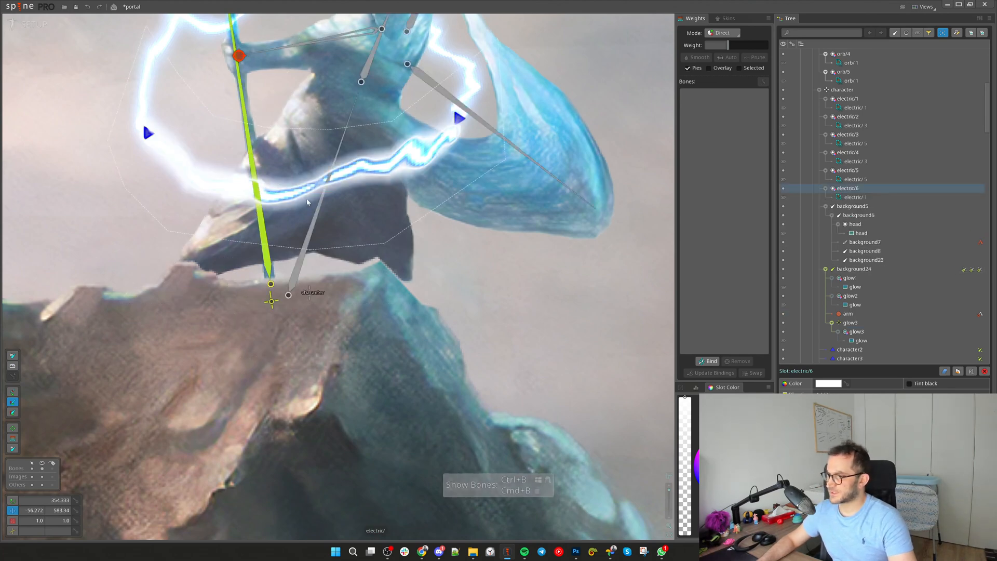
{"action": "left_click", "coordinate": [318, 207]}
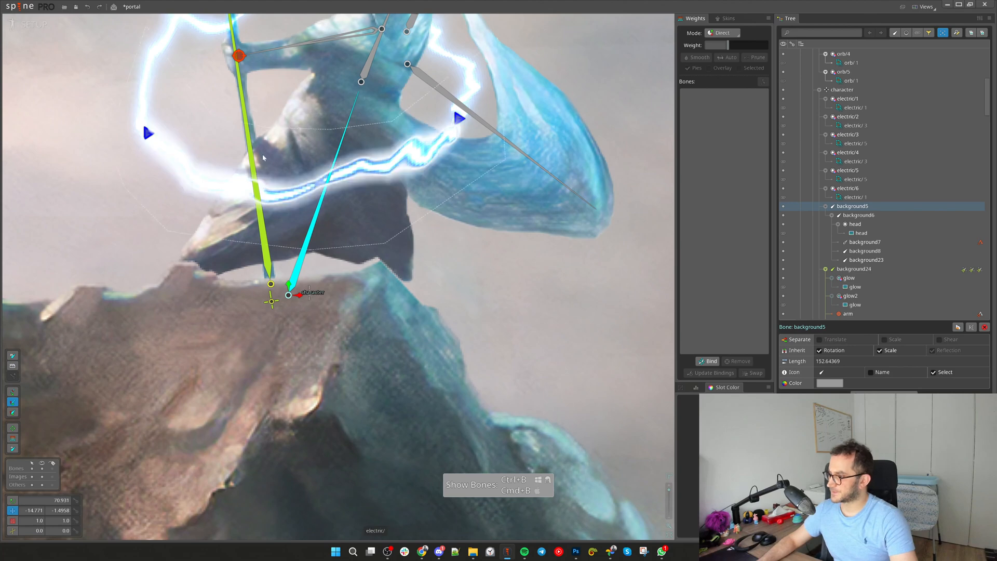
{"action": "scroll", "coordinate": [263, 158], "scroll_direction": "down", "scroll_amount": 8}
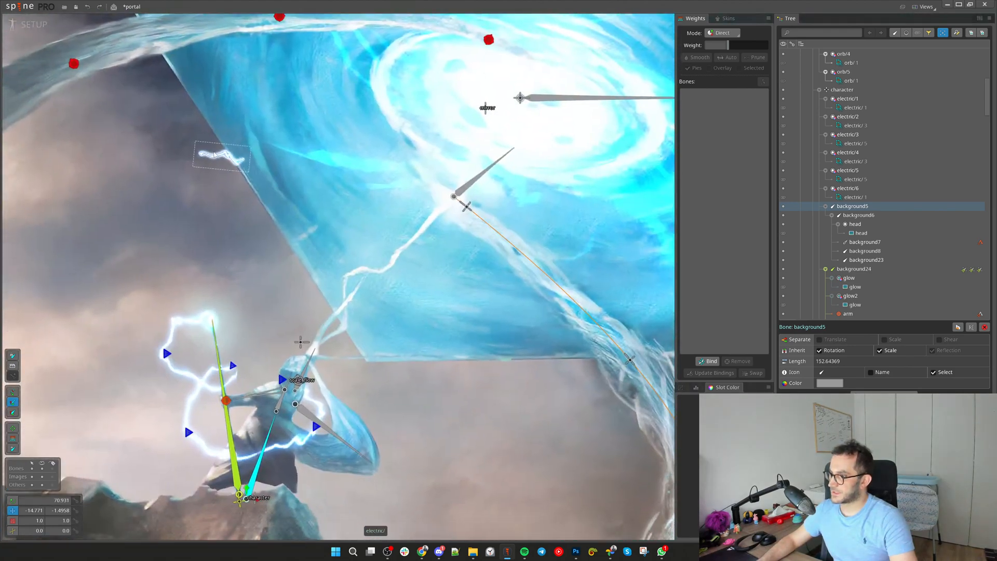
{"action": "left_click", "coordinate": [215, 157]}
{"action": "left_click_drag", "start_coordinate": [296, 536], "coordinate": [352, 464]}
{"action": "key", "text": "p"}
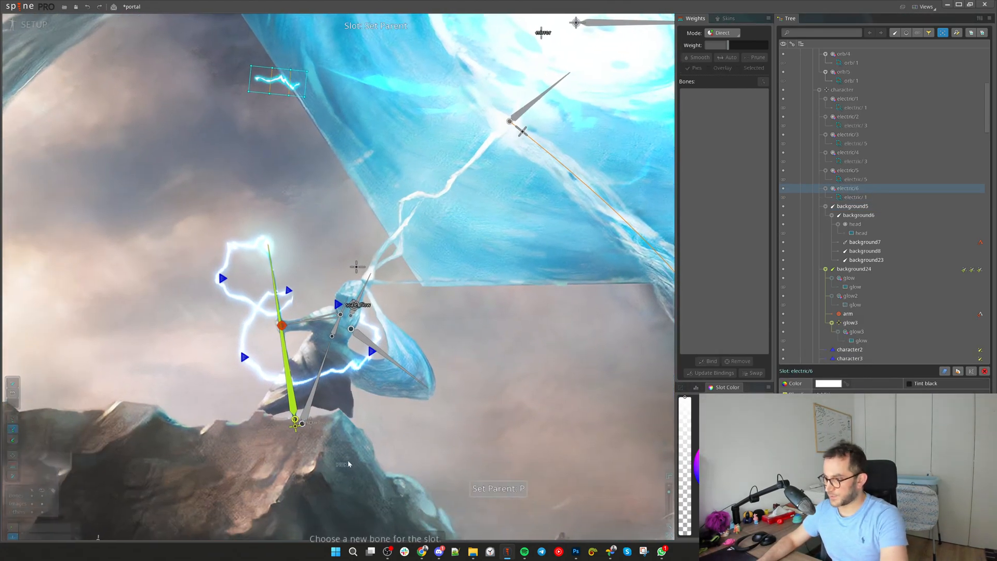
{"action": "scroll", "coordinate": [314, 438], "scroll_direction": "up", "scroll_amount": 1}
{"action": "key", "text": "Escape"}
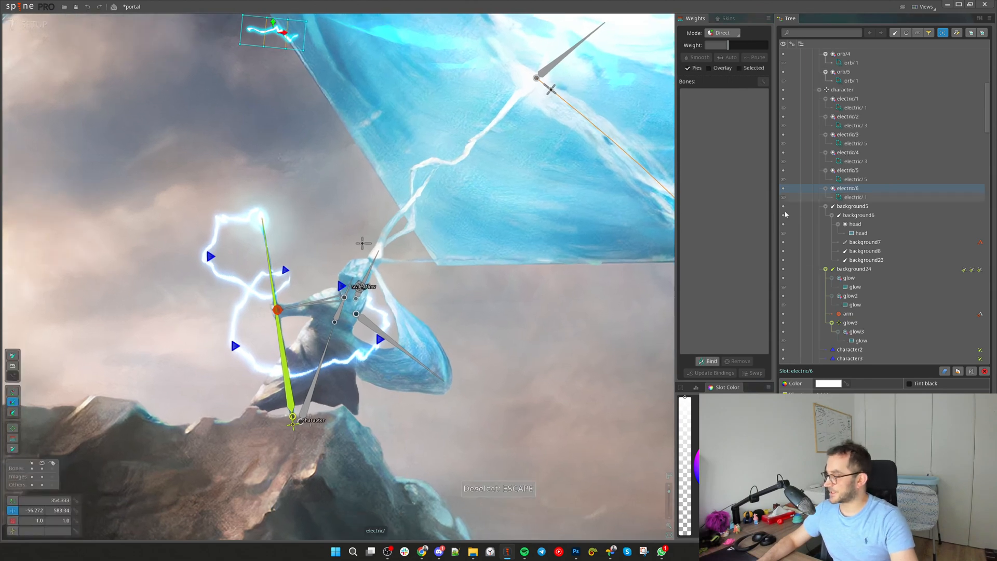
Rotate the electric/6 lightning to about 238° and move it down onto the bolt above the character's head
{"action": "scroll", "coordinate": [367, 157], "scroll_direction": "down", "scroll_amount": 4}
{"action": "left_click_drag", "start_coordinate": [367, 157], "coordinate": [266, 228]}
{"action": "key", "text": "c"}
{"action": "left_click_drag", "start_coordinate": [266, 227], "coordinate": [310, 416]}
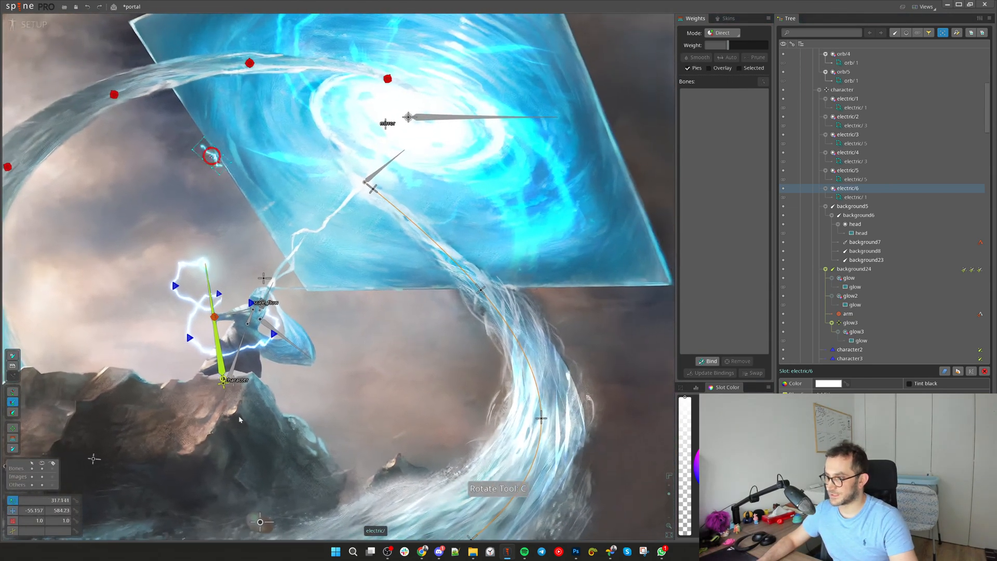
{"action": "left_click_drag", "start_coordinate": [417, 364], "coordinate": [414, 367]}
{"action": "key", "text": "v"}
{"action": "left_click_drag", "start_coordinate": [372, 378], "coordinate": [441, 437]}
Enlarge the electric/6 lightning to a scale of about 2.57 and align it with the lower part of the bolt
{"action": "key", "text": "x"}
{"action": "mouse_move", "coordinate": [410, 397]}
{"action": "left_mouse_down"}
{"action": "mouse_move", "coordinate": [455, 352]}
{"action": "mouse_move", "coordinate": [399, 387]}
{"action": "mouse_move", "coordinate": [399, 416]}
{"action": "mouse_move", "coordinate": [426, 396]}
{"action": "left_mouse_up"}
{"action": "key", "text": "v"}
{"action": "scroll", "coordinate": [383, 368], "scroll_direction": "up", "scroll_amount": 2}
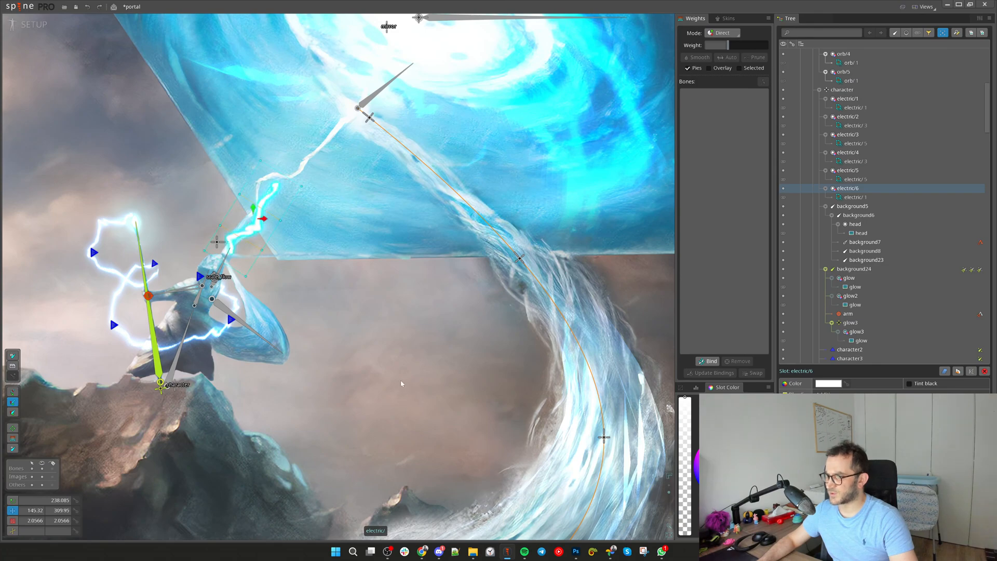
{"action": "key", "text": "x"}
{"action": "left_click_drag", "start_coordinate": [371, 359], "coordinate": [392, 360]}
{"action": "left_click_drag", "start_coordinate": [396, 357], "coordinate": [400, 352]}
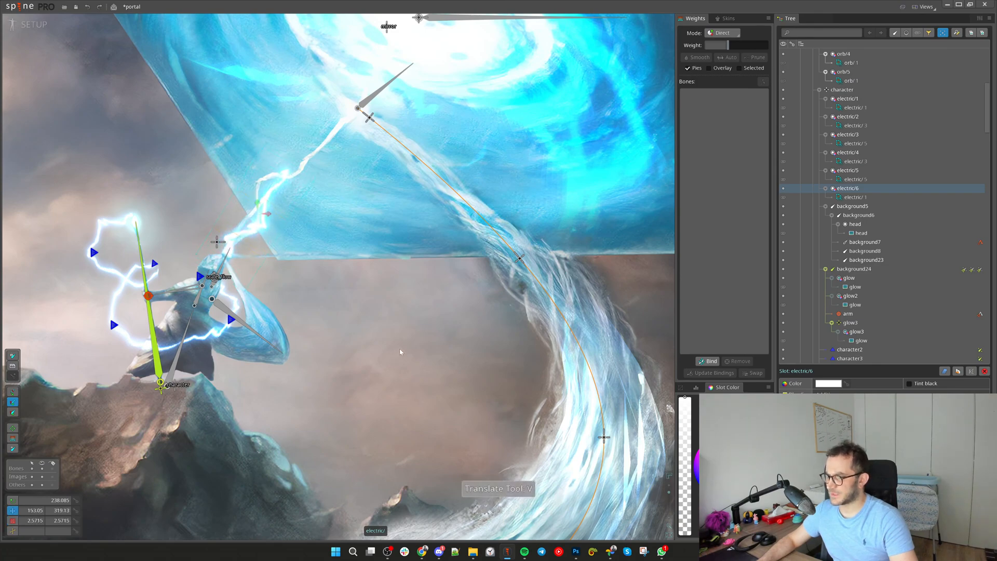
Duplicate the electric/6 slot with its keys, rotate the copy to about 53°, scale it to about 1.58 and place it along the lower bolt
{"action": "left_click", "coordinate": [958, 371]}
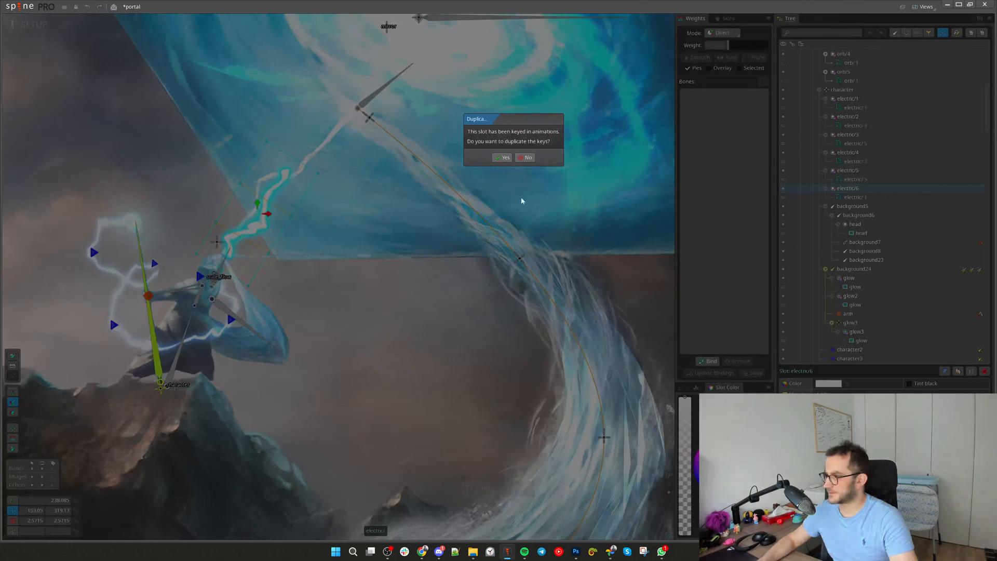
{"action": "left_click", "coordinate": [502, 159]}
{"action": "key", "text": "c"}
{"action": "left_click_drag", "start_coordinate": [42, 324], "coordinate": [167, 137]}
{"action": "key", "text": "v"}
{"action": "mouse_move", "coordinate": [448, 371]}
{"action": "left_mouse_down"}
{"action": "mouse_move", "coordinate": [475, 346]}
{"action": "mouse_move", "coordinate": [460, 358]}
{"action": "left_mouse_up"}
{"action": "key", "text": "x"}
{"action": "left_click_drag", "start_coordinate": [460, 359], "coordinate": [414, 376]}
{"action": "key", "text": "v"}
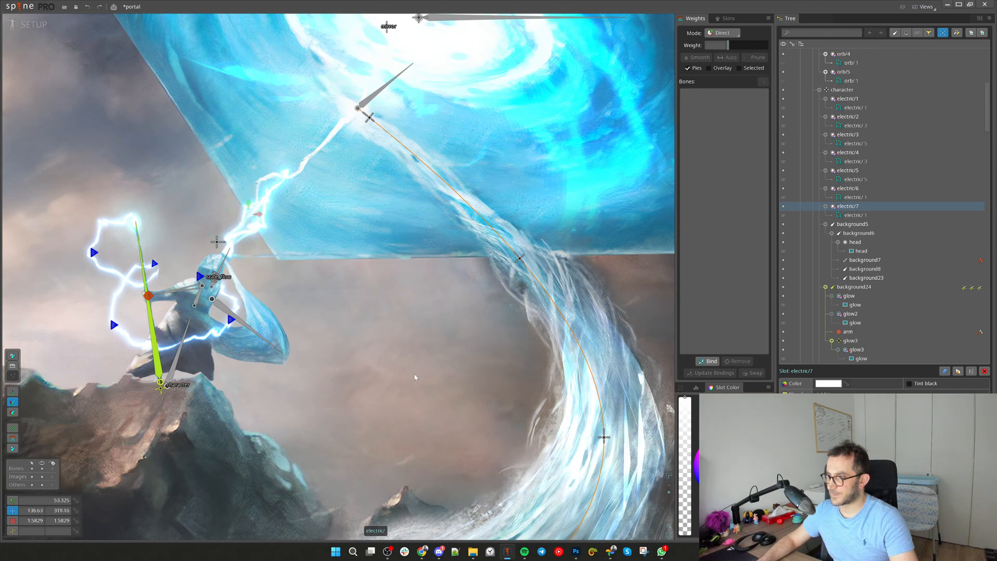
Duplicate the electric/7 slot with its keys and move the copy up along the bolt toward the portal, rotated to about 48°
{"action": "left_click", "coordinate": [958, 372]}
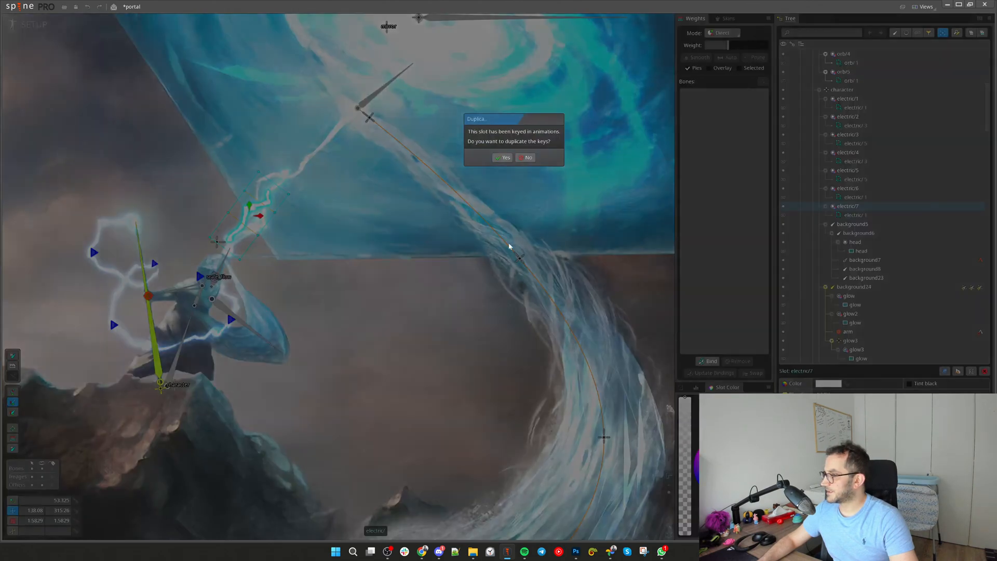
{"action": "left_click", "coordinate": [501, 157]}
{"action": "left_click_drag", "start_coordinate": [439, 291], "coordinate": [369, 344]}
{"action": "key", "text": "c"}
{"action": "key", "text": "v"}
{"action": "left_click_drag", "start_coordinate": [369, 345], "coordinate": [367, 341]}
{"action": "scroll", "coordinate": [359, 338], "scroll_direction": "down", "scroll_amount": 2}
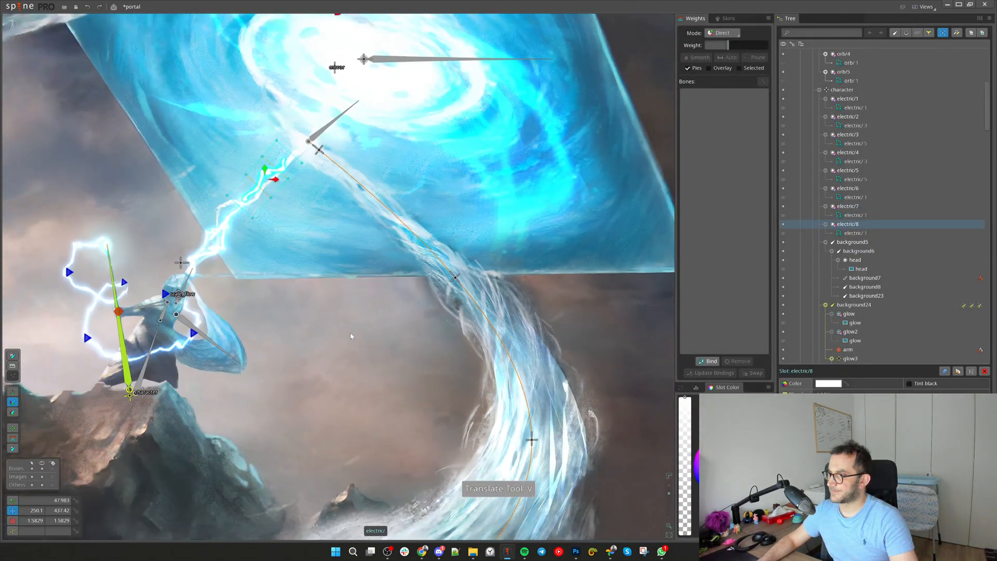
Scale the electric/8 lightning to about 2.79 and move it up over the bolt's end at the portal
{"action": "left_click_drag", "start_coordinate": [338, 235], "coordinate": [364, 285]}
{"action": "key", "text": "x"}
{"action": "mouse_move", "coordinate": [349, 389]}
{"action": "left_mouse_down"}
{"action": "mouse_move", "coordinate": [365, 375]}
{"action": "mouse_move", "coordinate": [361, 387]}
{"action": "left_mouse_up"}
{"action": "key", "text": "v"}
{"action": "left_click_drag", "start_coordinate": [347, 201], "coordinate": [392, 149]}
{"action": "left_click_drag", "start_coordinate": [336, 229], "coordinate": [365, 194]}
Reduce the electric/8 mesh to its four corner vertices and adjust the corners to fit the lightning along the upper bolt
{"action": "left_click", "coordinate": [860, 234]}
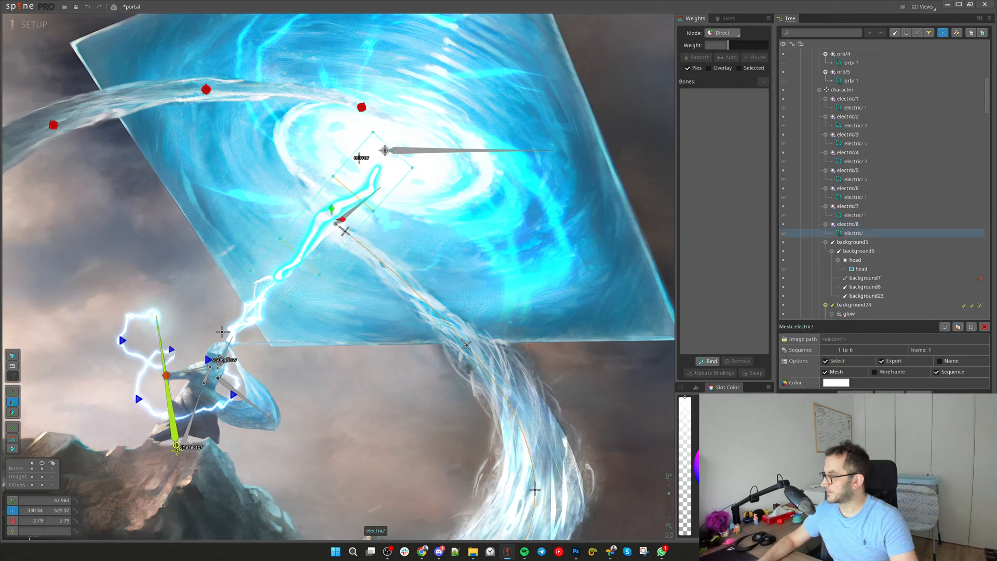
{"action": "left_click", "coordinate": [855, 392]}
{"action": "key", "text": "ctrl+shift"}
{"action": "left_click_drag", "start_coordinate": [353, 252], "coordinate": [354, 253]}
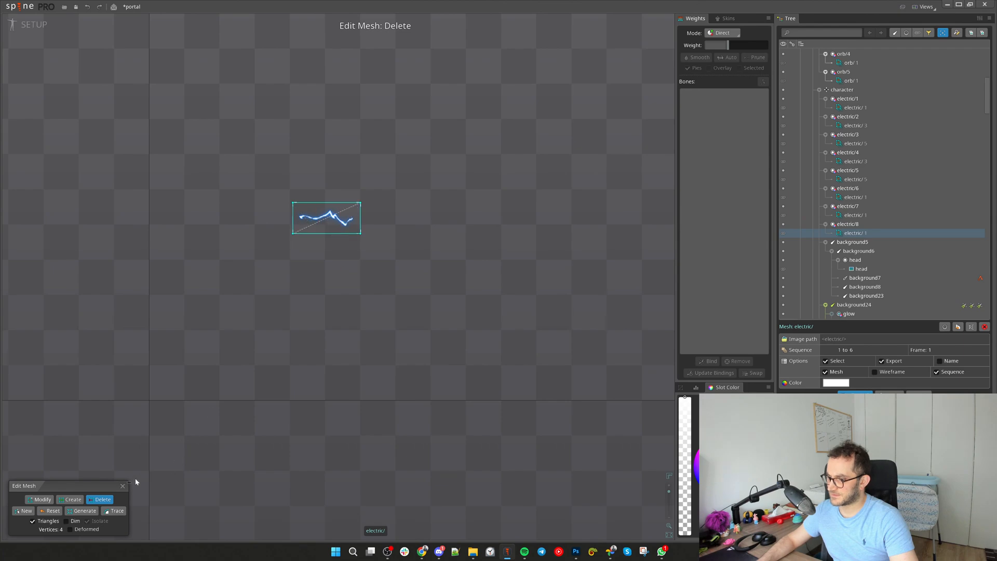
{"action": "left_click", "coordinate": [122, 485]}
{"action": "left_click_drag", "start_coordinate": [423, 149], "coordinate": [435, 134]}
{"action": "scroll", "coordinate": [467, 168], "scroll_direction": "down", "scroll_amount": 2}
{"action": "left_click", "coordinate": [308, 330]}
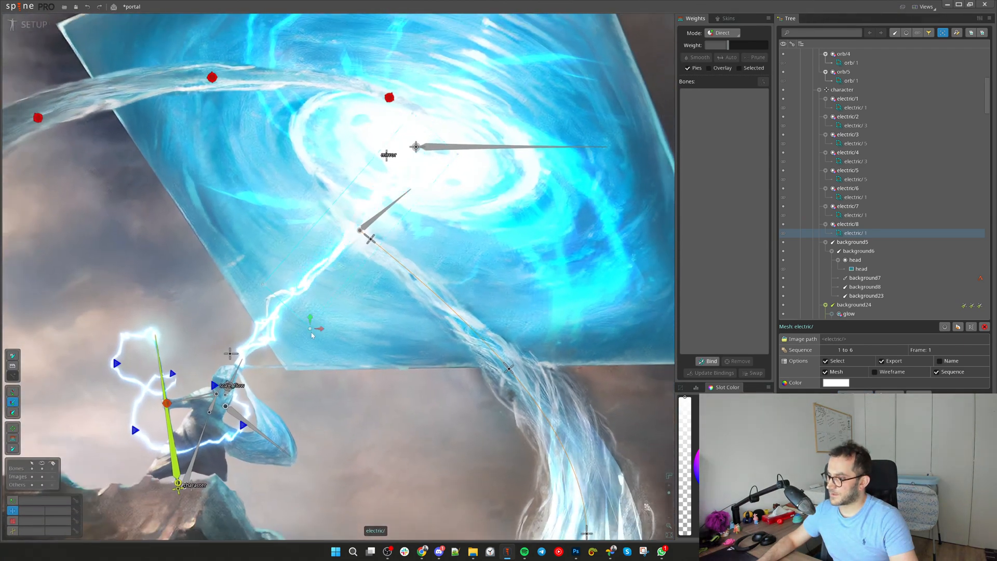
{"action": "scroll", "coordinate": [312, 312], "scroll_direction": "down", "scroll_amount": 2}
{"action": "key", "text": "space"}
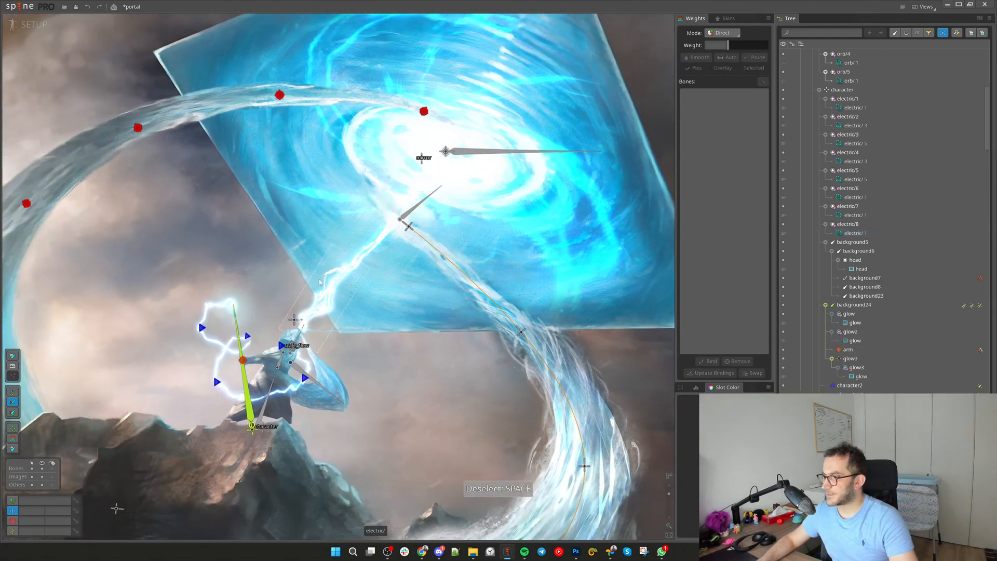
Delete the original bolt image together with its slot, comparing the scene with and without it
{"action": "left_click", "coordinate": [356, 258]}
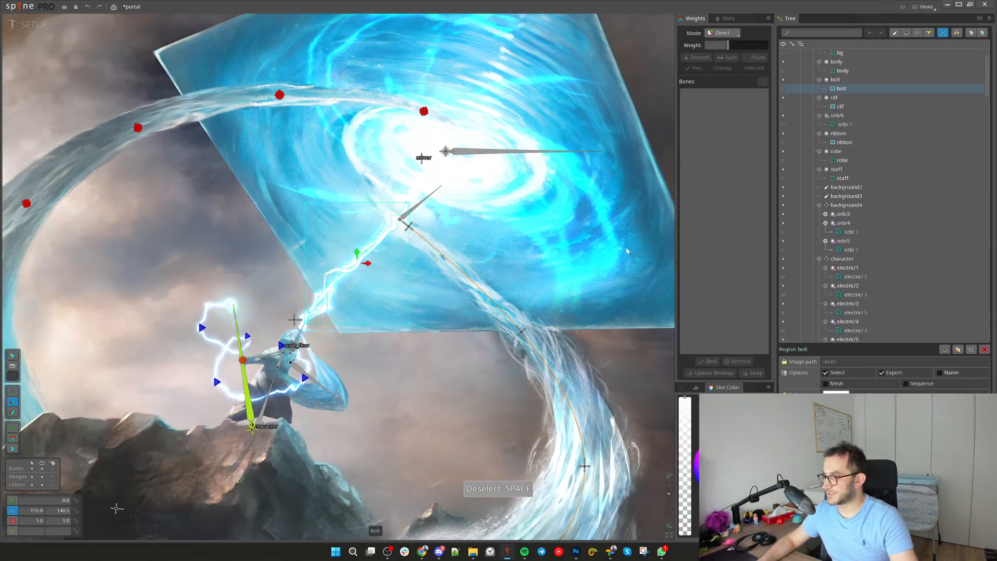
{"action": "key", "text": "Delete"}
{"action": "key", "text": "Return"}
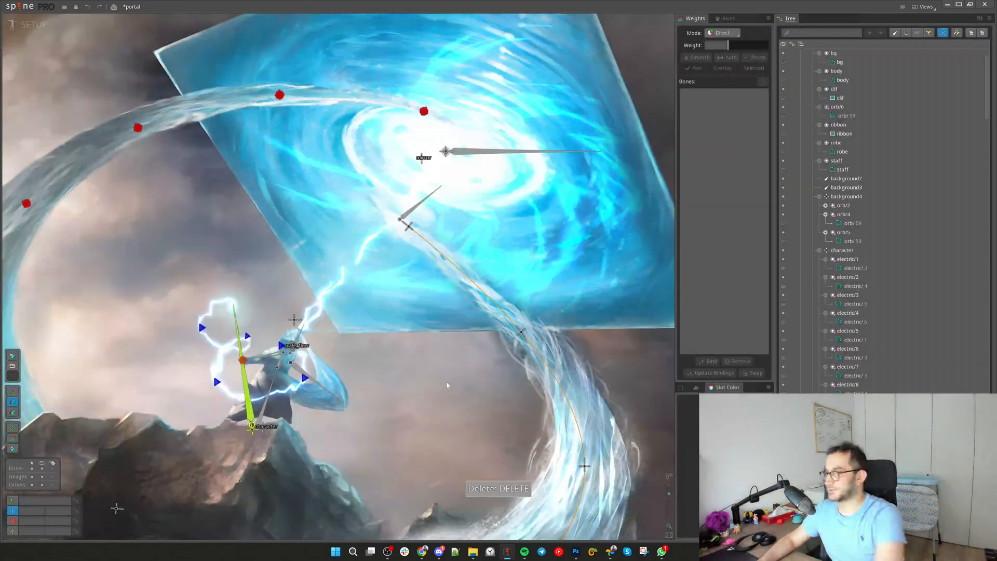
{"action": "key", "text": "ctrl+z"}
{"action": "key", "text": "ctrl+shift+z"}
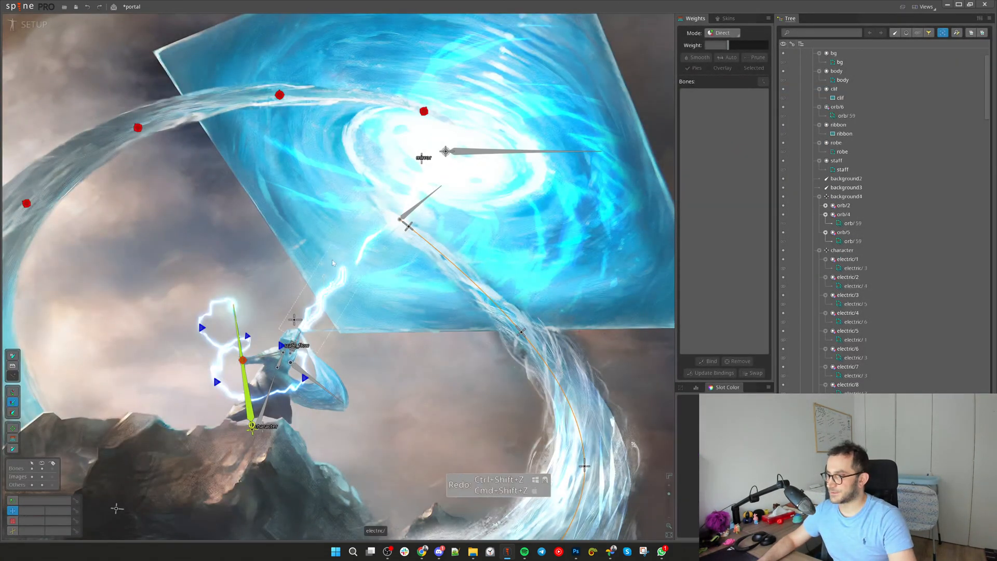
Delete the inner vertices from the electric/6 mesh
{"action": "scroll", "coordinate": [352, 265], "scroll_direction": "up", "scroll_amount": 2}
{"action": "left_click", "coordinate": [351, 257]}
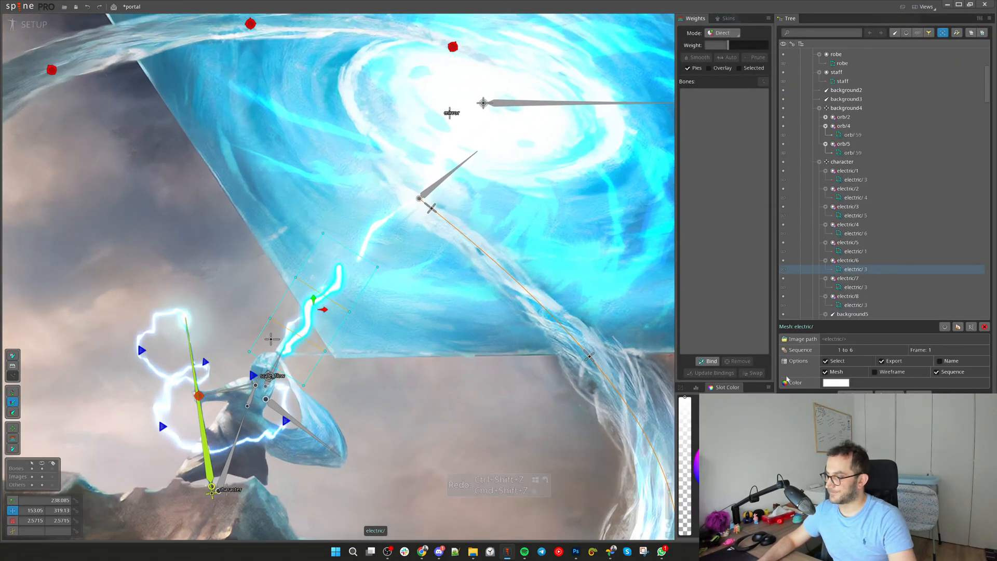
{"action": "left_click", "coordinate": [855, 394]}
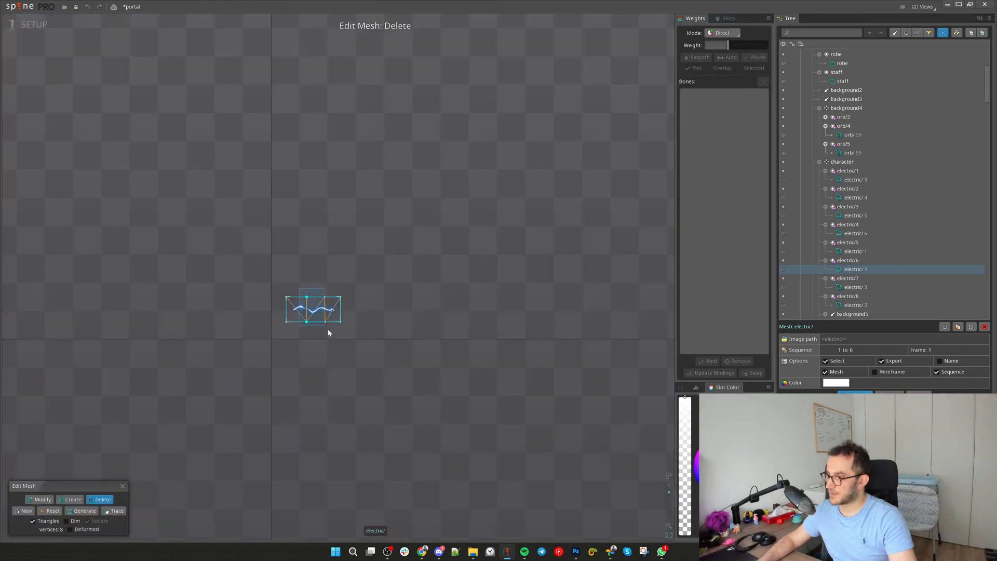
{"action": "key", "text": "v"}
{"action": "key", "text": "x"}
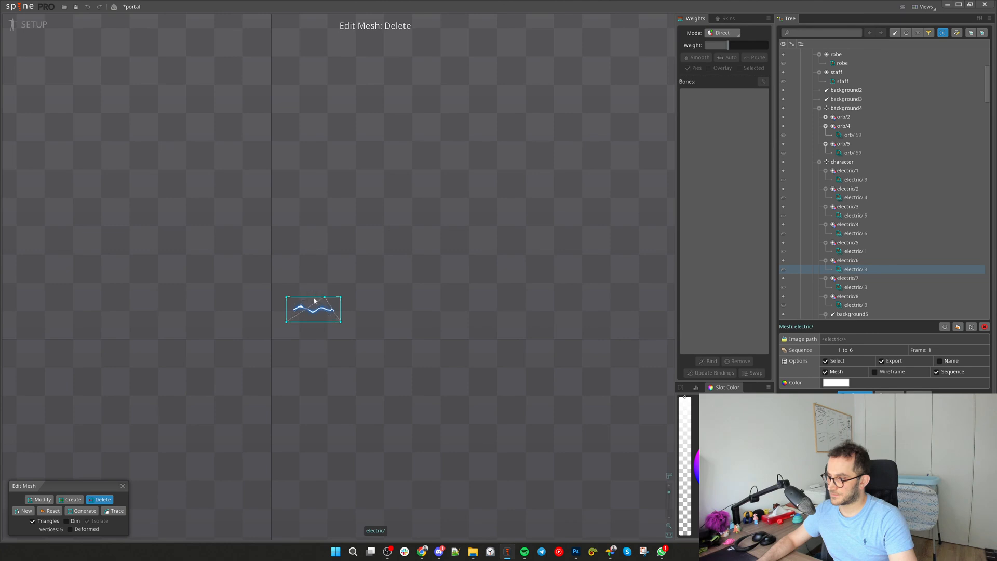
{"action": "left_click", "coordinate": [122, 486]}
Reduce the electric/7 mesh to its four corner vertices
{"action": "key", "text": "space"}
{"action": "left_click", "coordinate": [295, 321]}
{"action": "left_click", "coordinate": [862, 392]}
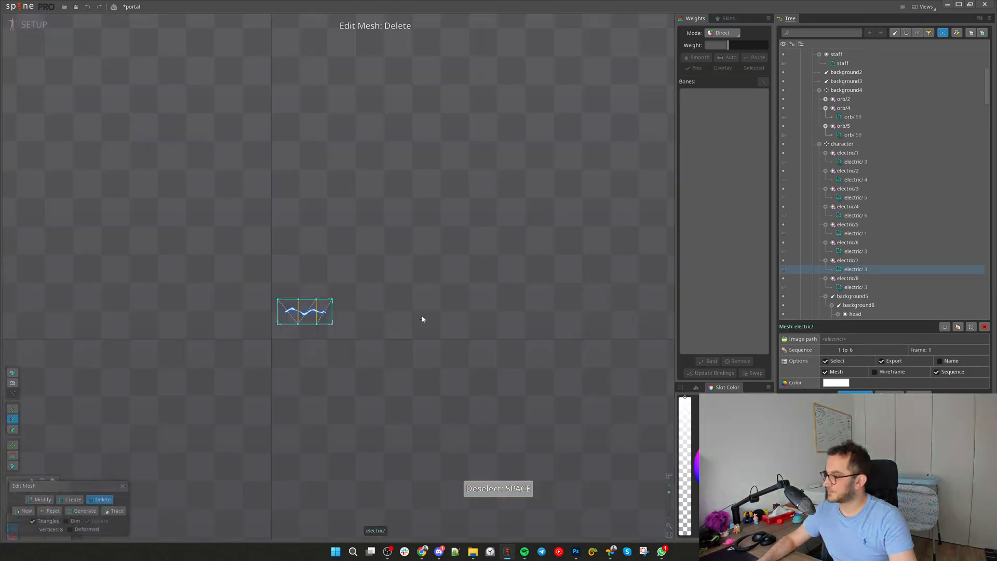
{"action": "key", "text": "Delete"}
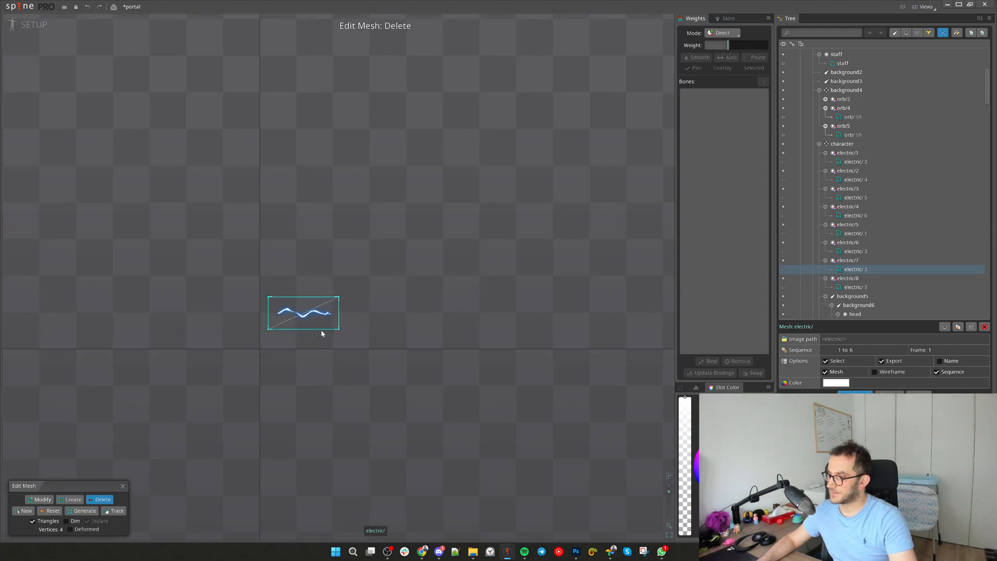
{"action": "left_click", "coordinate": [123, 486]}
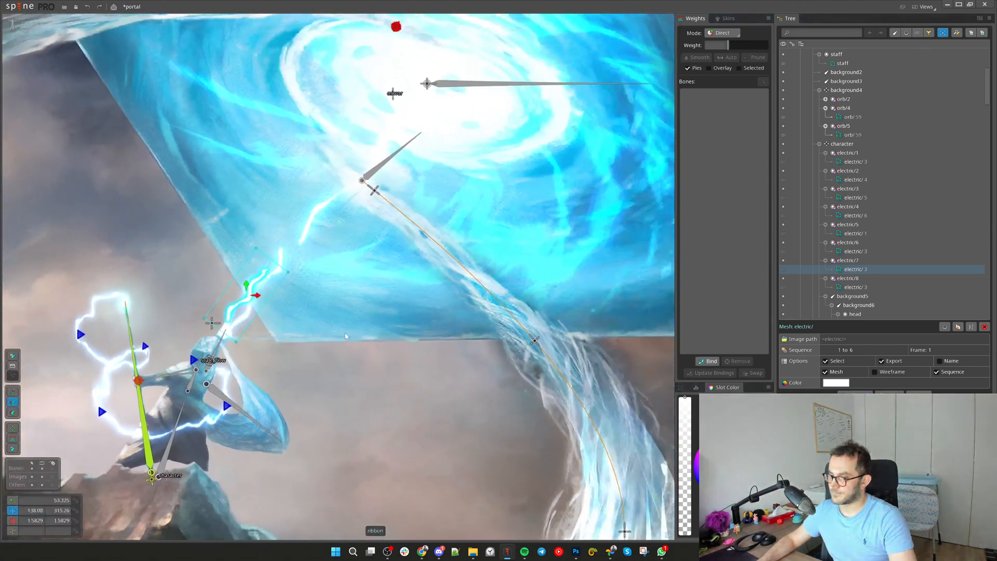
{"action": "scroll", "coordinate": [372, 394], "scroll_direction": "up", "scroll_amount": 1}
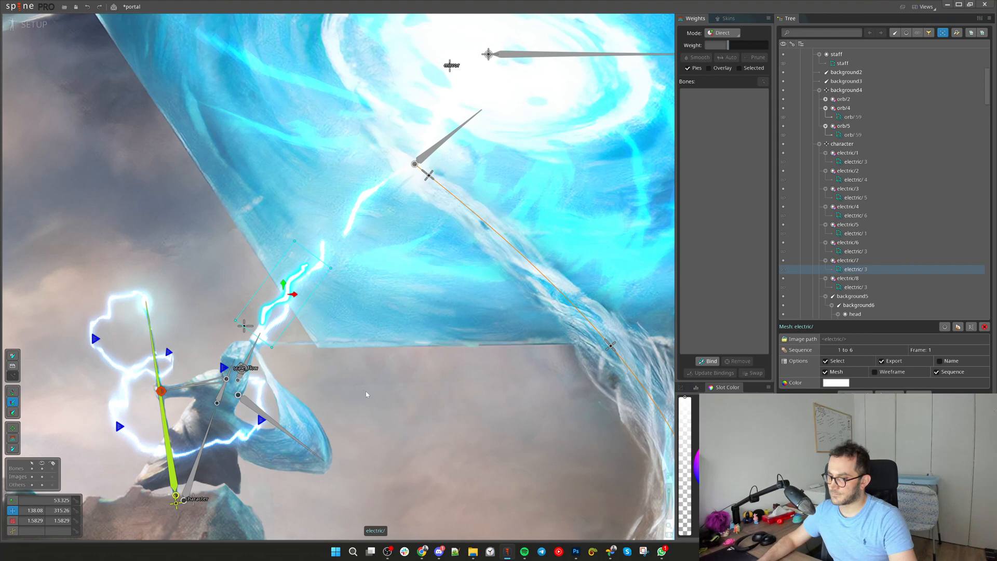
Shift the electric/7 lightning slightly to about 132, 313, undoing the trial transforms
{"action": "key", "text": "v"}
{"action": "mouse_move", "coordinate": [399, 409]}
{"action": "left_mouse_down"}
{"action": "mouse_move", "coordinate": [378, 410]}
{"action": "mouse_move", "coordinate": [394, 425]}
{"action": "mouse_move", "coordinate": [397, 409]}
{"action": "left_mouse_up"}
{"action": "key", "text": "x"}
{"action": "key", "text": "ctrl+z"}
{"action": "key", "text": "v"}
{"action": "key", "text": "ctrl+z"}
{"action": "key", "text": "ctrl+z"}
{"action": "key", "text": "ctrl+z"}
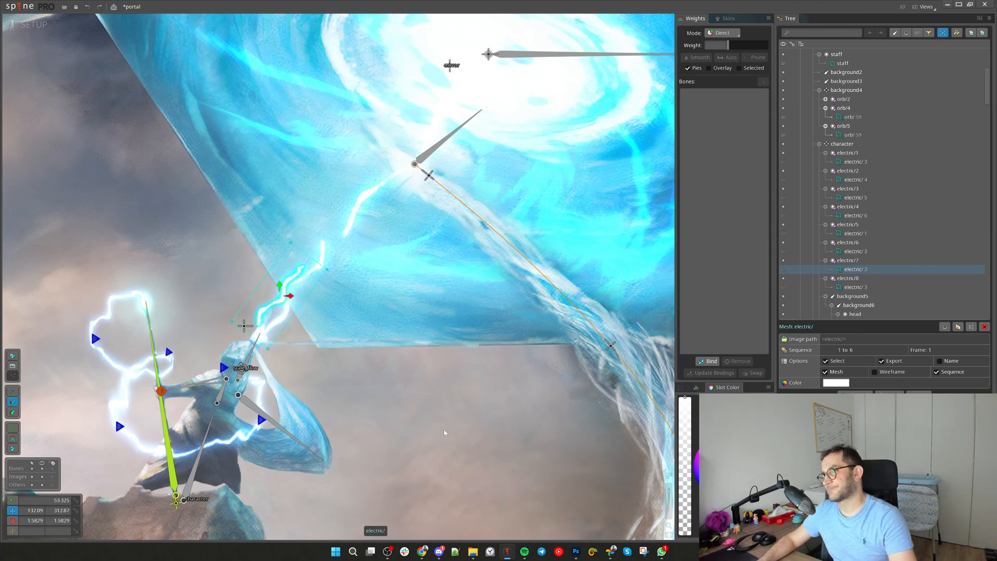
Reshape the electric/7 lightning by moving its mesh vertices along the lower bolt, and select the electric/6 mesh
{"action": "left_click_drag", "start_coordinate": [410, 412], "coordinate": [411, 418]}
{"action": "left_click_drag", "start_coordinate": [273, 310], "coordinate": [284, 271]}
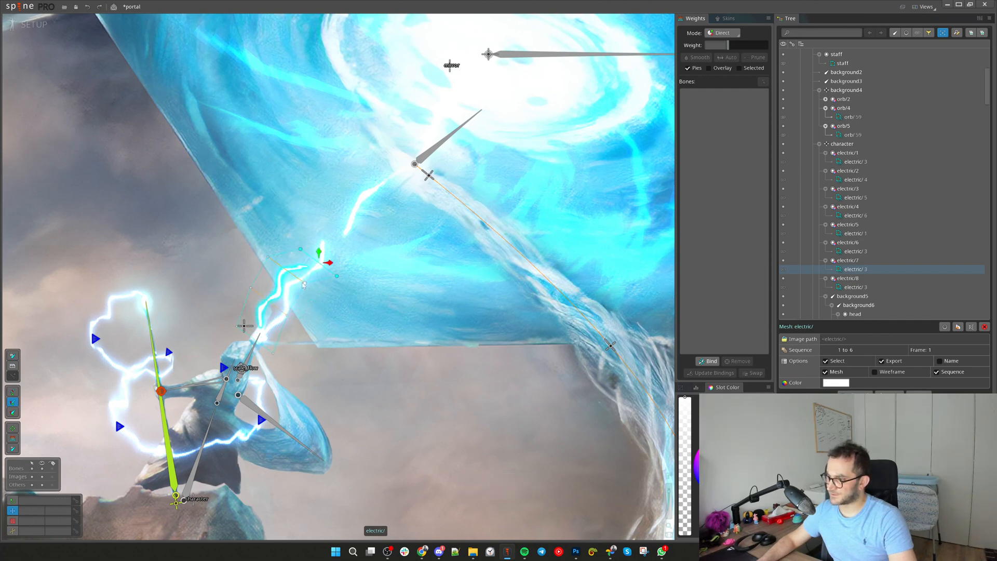
{"action": "key", "text": "space"}
{"action": "left_click", "coordinate": [289, 307]}
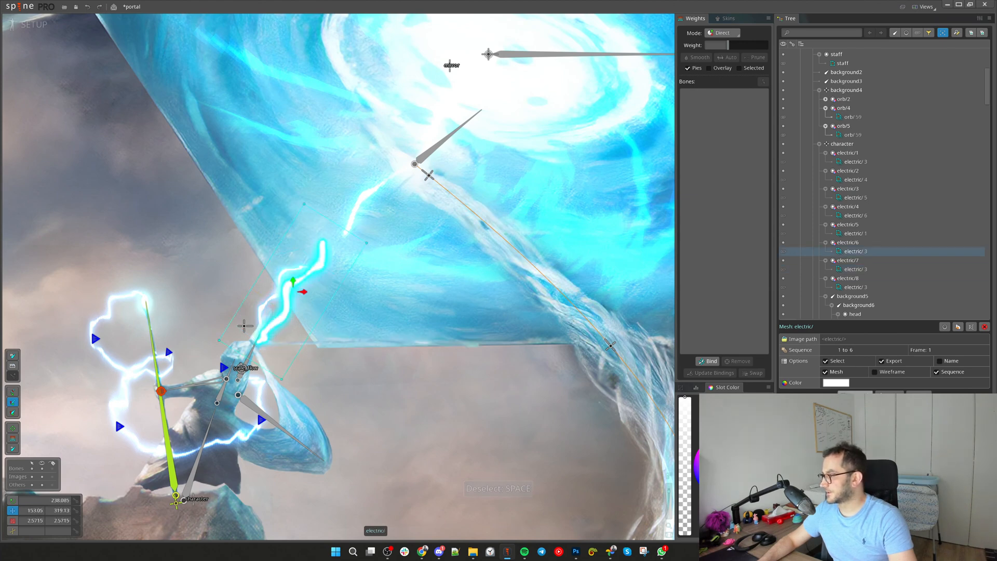
Divide the electric/6 mesh into three sections by adding two crosswise edges
{"action": "left_click", "coordinate": [855, 396]}
{"action": "right_click", "coordinate": [295, 263]}
{"action": "right_click", "coordinate": [295, 263]}
{"action": "left_click_drag", "start_coordinate": [295, 263], "coordinate": [297, 307]}
{"action": "left_click_drag", "start_coordinate": [331, 267], "coordinate": [332, 310]}
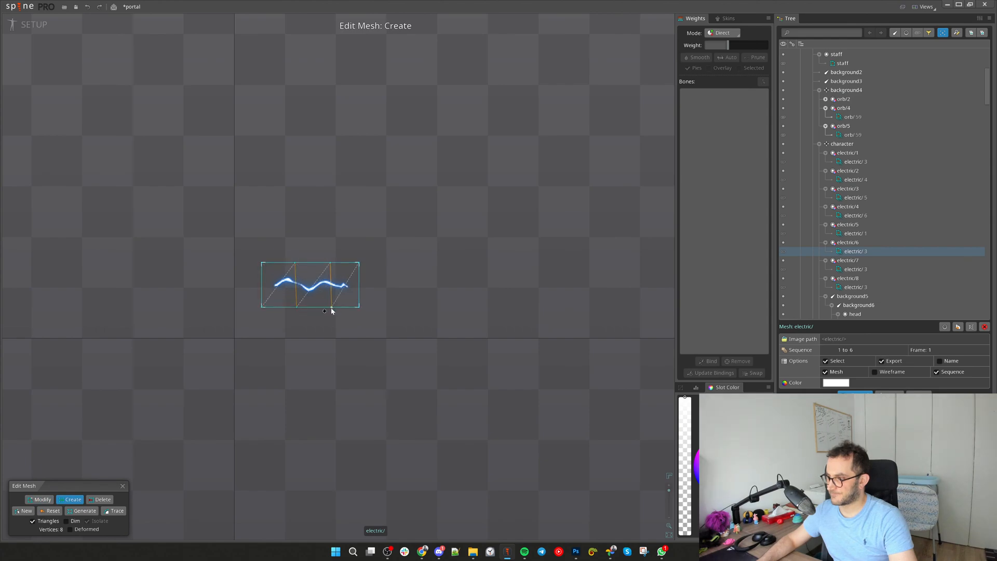
{"action": "left_click", "coordinate": [123, 486]}
Reshape the electric/6 lightning by moving its mesh vertices along the lower bolt
{"action": "left_click_drag", "start_coordinate": [355, 267], "coordinate": [365, 224]}
{"action": "key", "text": "space"}
{"action": "key", "text": "space"}
{"action": "left_click", "coordinate": [341, 239]}
{"action": "left_click", "coordinate": [364, 236]}
{"action": "left_click_drag", "start_coordinate": [362, 237], "coordinate": [377, 249]}
{"action": "key", "text": "space"}
Reshape the electric/7 lightning by shifting its end vertices to meet the character's head and the upper bolt
{"action": "left_click_drag", "start_coordinate": [422, 393], "coordinate": [429, 402]}
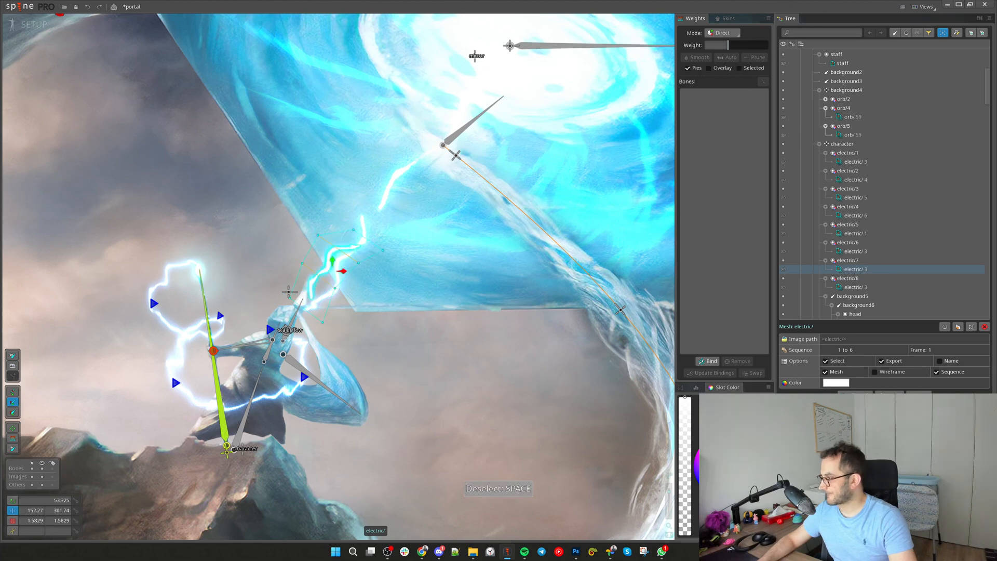
{"action": "left_click_drag", "start_coordinate": [429, 409], "coordinate": [432, 418]}
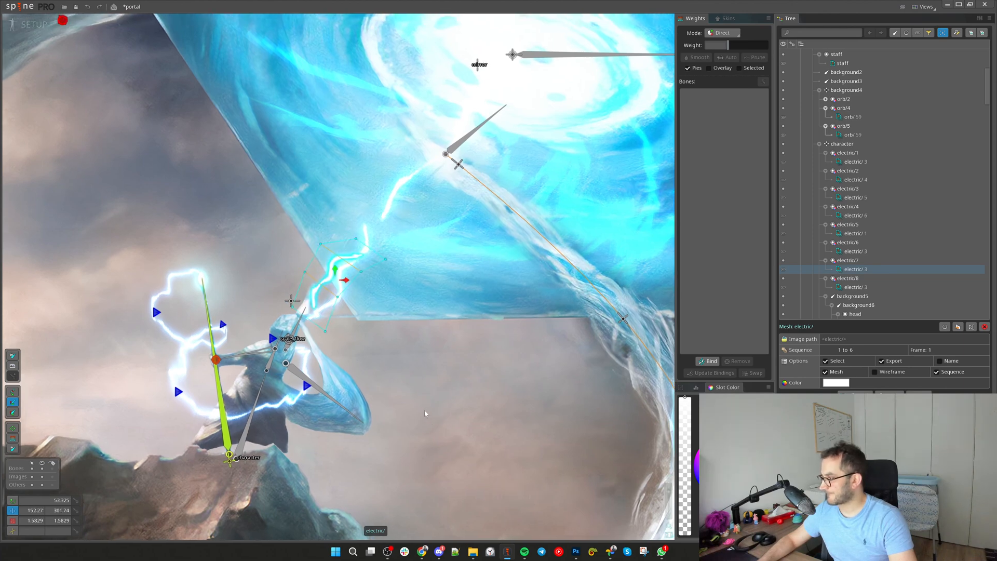
{"action": "left_click_drag", "start_coordinate": [315, 322], "coordinate": [313, 334]}
{"action": "left_click", "coordinate": [321, 285]}
{"action": "left_click_drag", "start_coordinate": [403, 361], "coordinate": [396, 360]}
{"action": "left_click_drag", "start_coordinate": [341, 258], "coordinate": [374, 253]}
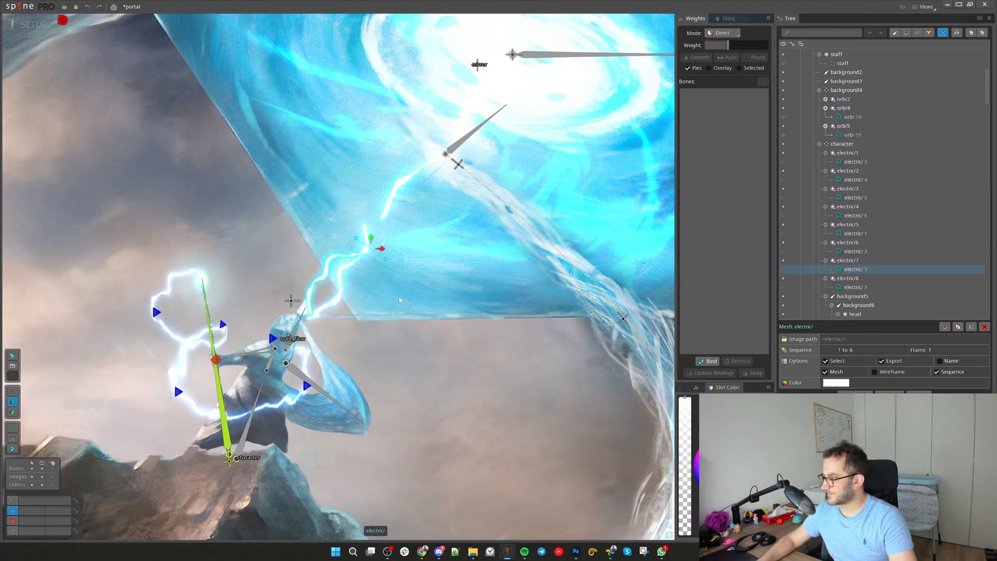
{"action": "scroll", "coordinate": [319, 182], "scroll_direction": "down", "scroll_amount": 3}
{"action": "left_click_drag", "start_coordinate": [319, 182], "coordinate": [370, 245]}
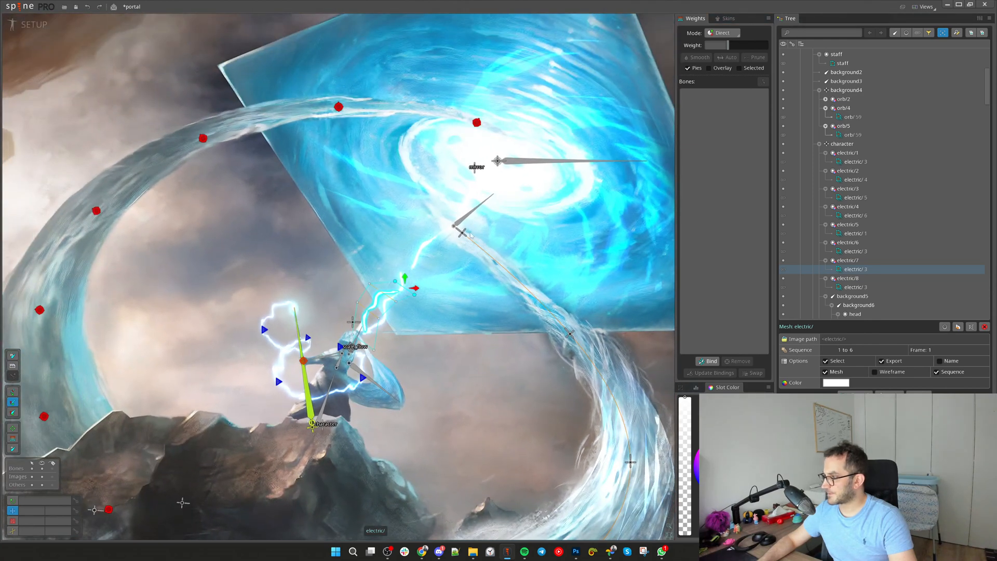
Select the electric/8 lightning, hide the bones and play the animation in Animate mode to review the joined bolts
{"action": "key", "text": "space"}
{"action": "left_click", "coordinate": [425, 246]}
{"action": "left_click_drag", "start_coordinate": [452, 412], "coordinate": [452, 406]}
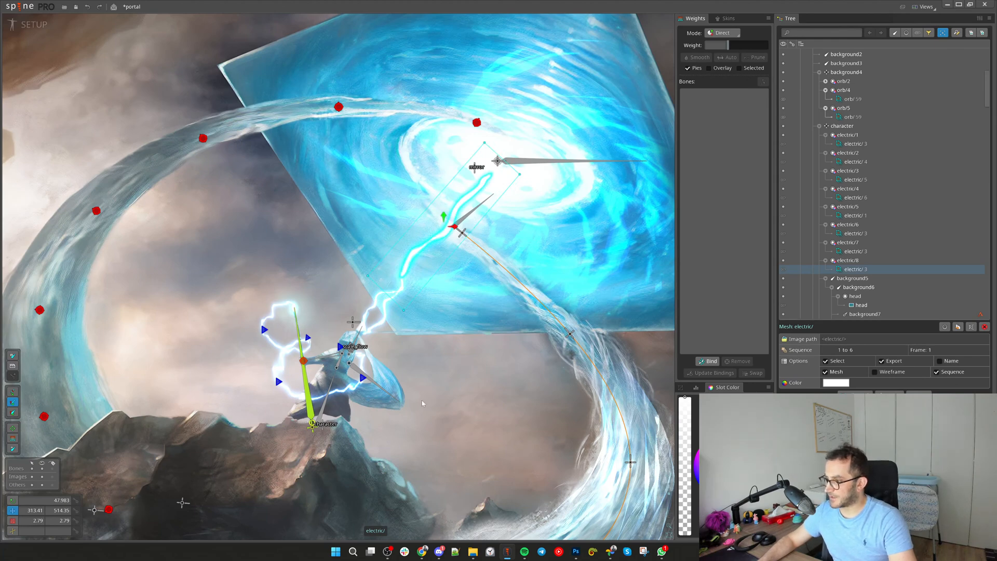
{"action": "scroll", "coordinate": [305, 382], "scroll_direction": "up", "scroll_amount": 2}
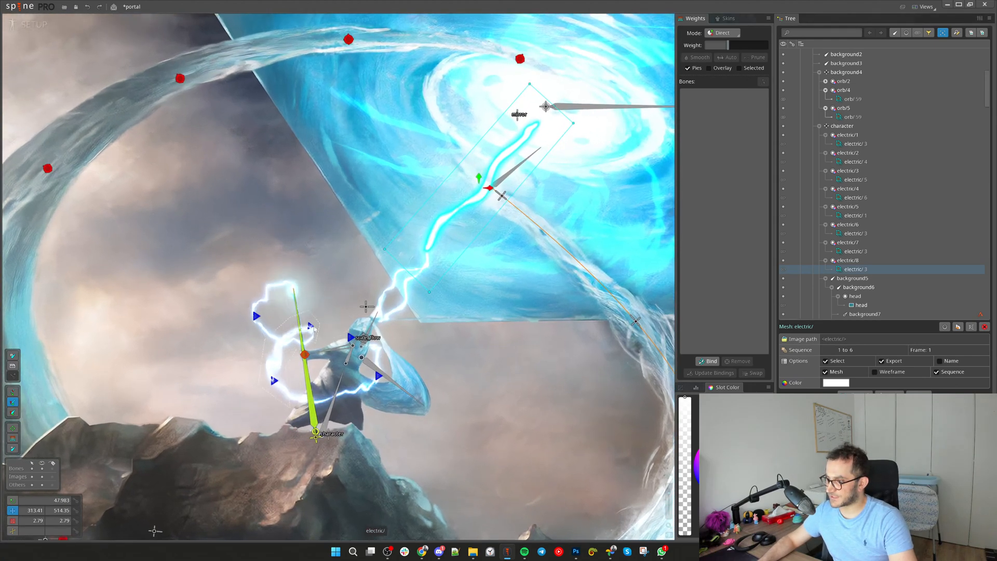
{"action": "key", "text": "ctrl+shift+b"}
{"action": "key", "text": "space"}
{"action": "left_click", "coordinate": [23, 25]}
{"action": "key", "text": "d"}
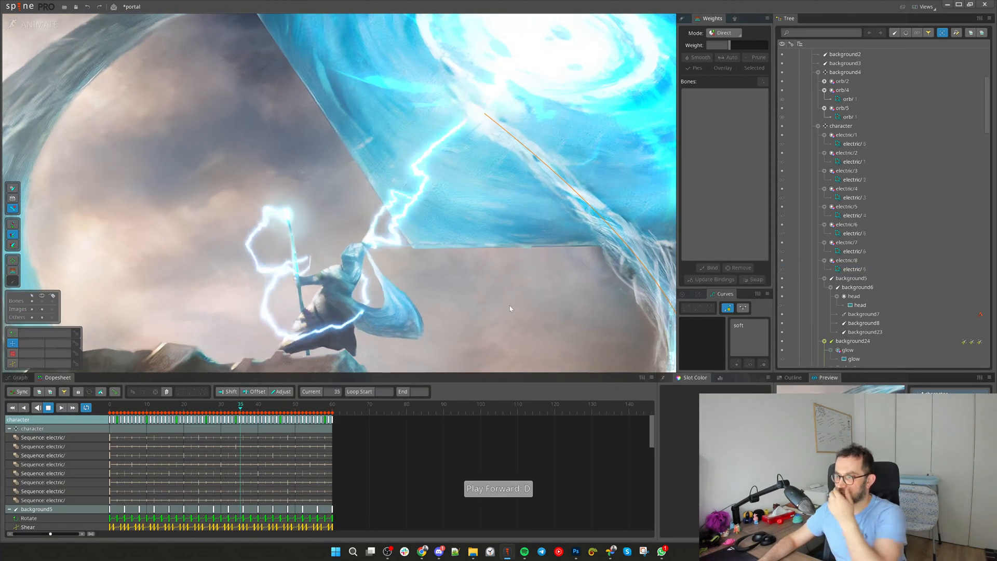
Return to Setup mode and bind the electric/7 mesh to the background8 and character bones
{"action": "left_click", "coordinate": [379, 222]}
{"action": "left_click", "coordinate": [23, 24]}
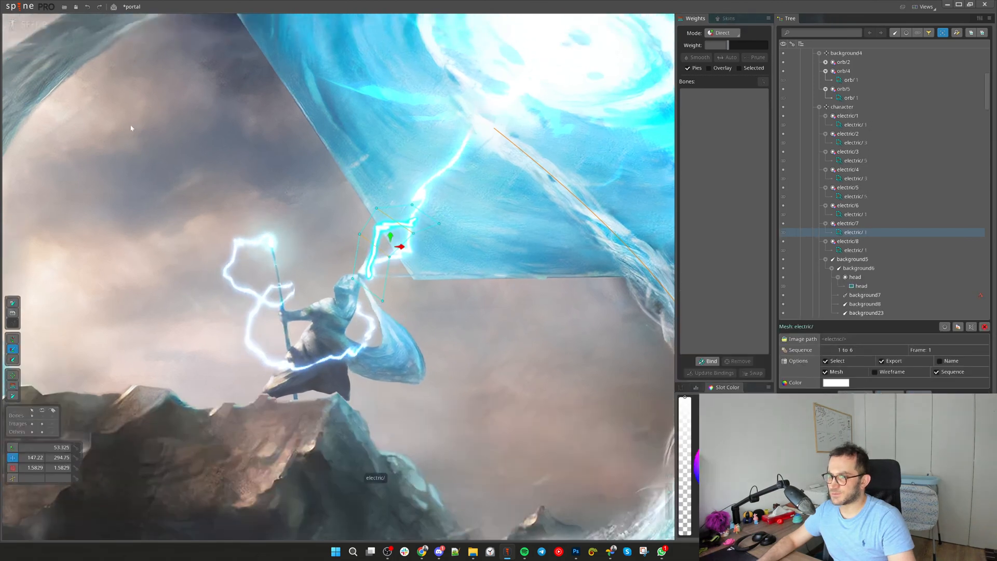
{"action": "scroll", "coordinate": [314, 234], "scroll_direction": "up", "scroll_amount": 3}
{"action": "key", "text": "g"}
{"action": "left_click_drag", "start_coordinate": [472, 364], "coordinate": [424, 332]}
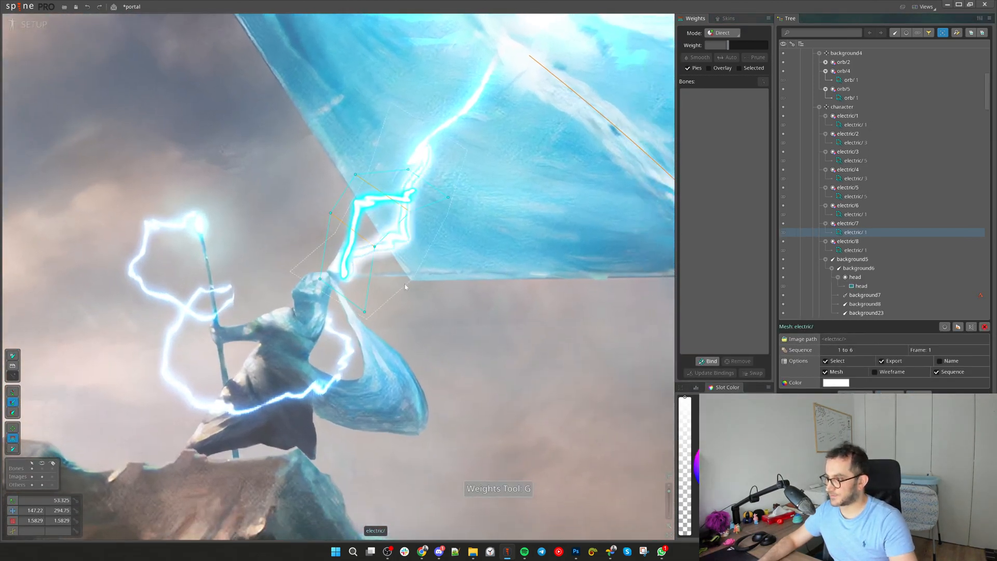
{"action": "left_click", "coordinate": [706, 363]}
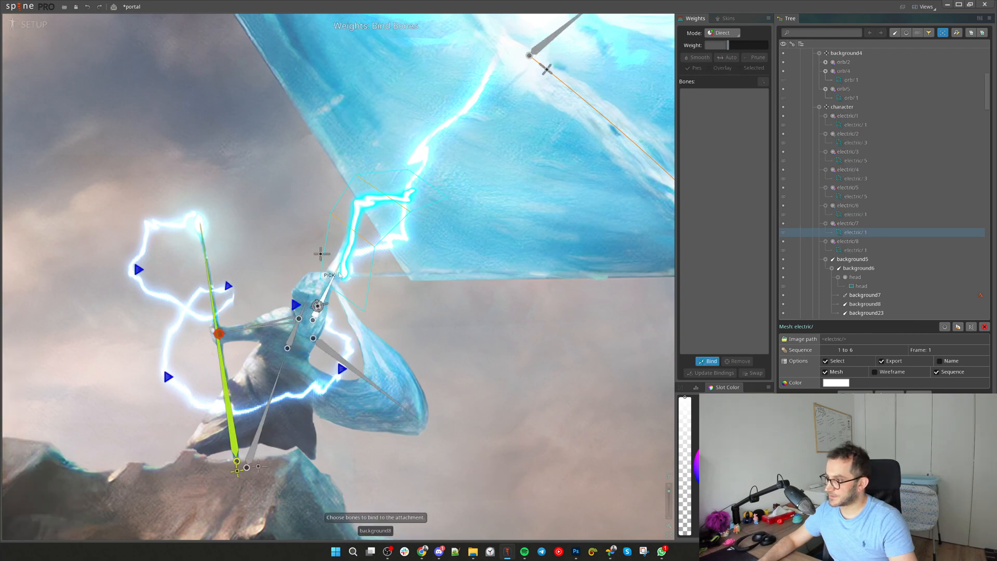
{"action": "left_click_drag", "start_coordinate": [574, 320], "coordinate": [497, 371]}
{"action": "scroll", "coordinate": [462, 373], "scroll_direction": "down", "scroll_amount": 2}
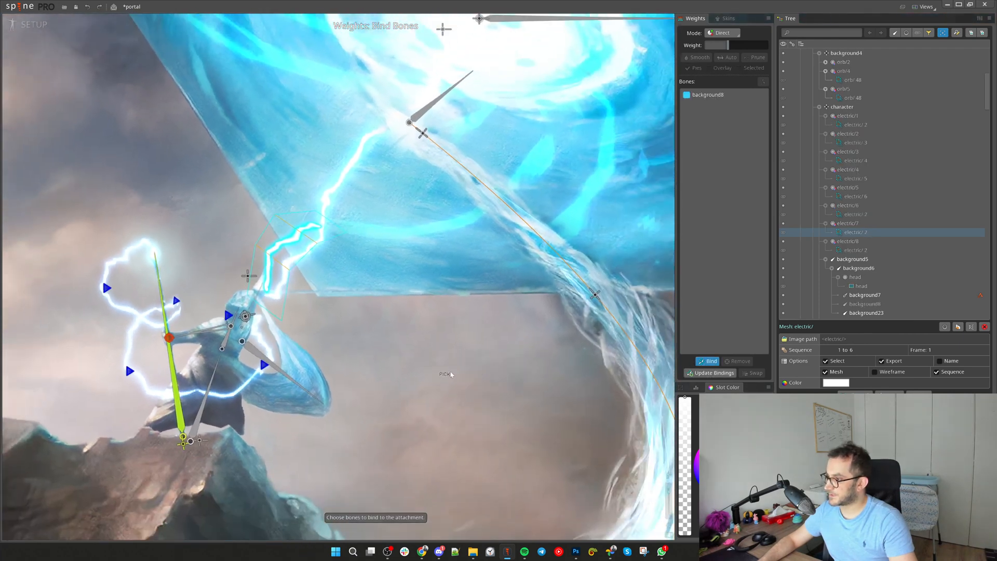
{"action": "left_click_drag", "start_coordinate": [411, 394], "coordinate": [514, 407]}
{"action": "left_click", "coordinate": [261, 412]}
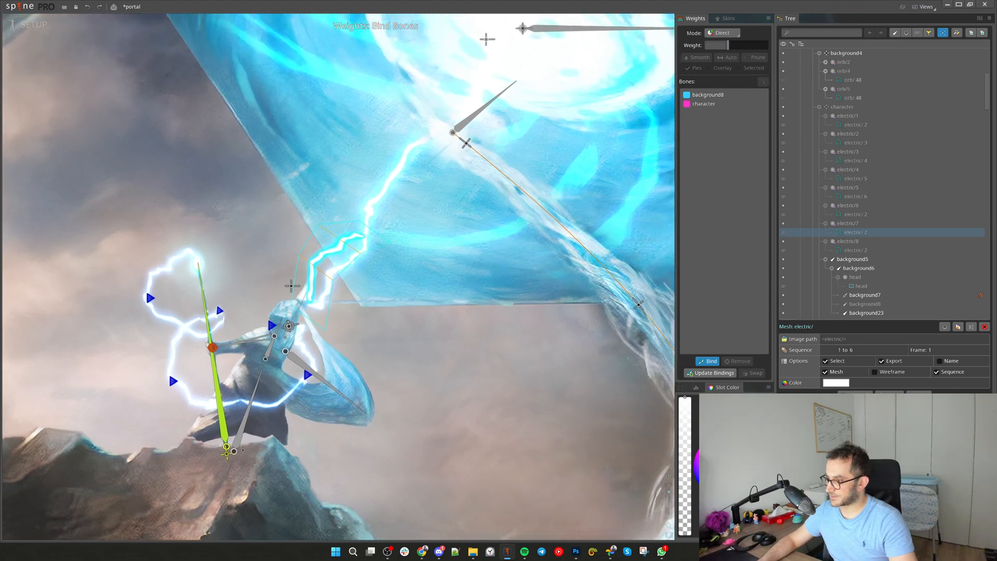
{"action": "left_click", "coordinate": [709, 363]}
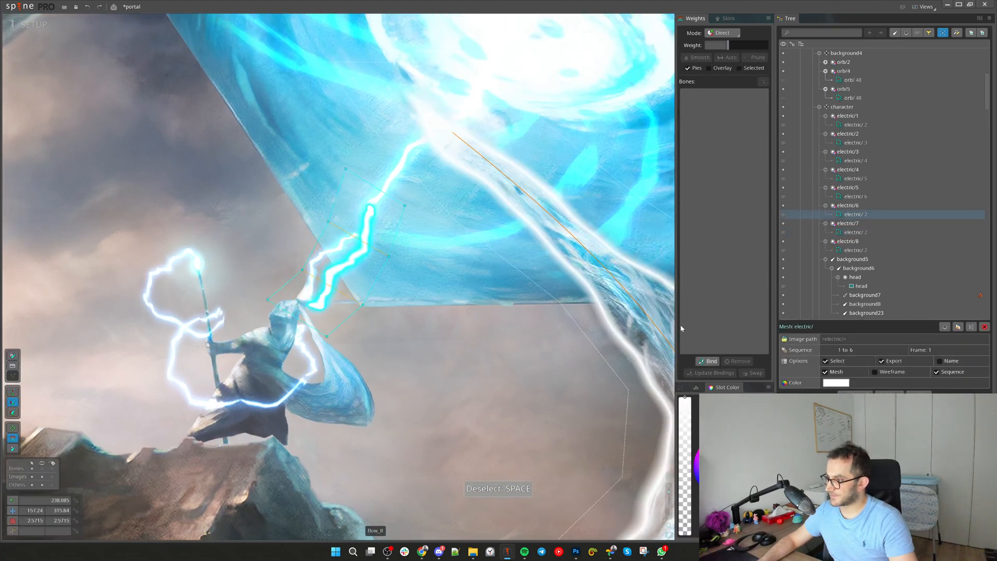
Bind the electric/6 mesh to the character and background8 bones
{"action": "left_click", "coordinate": [707, 361]}
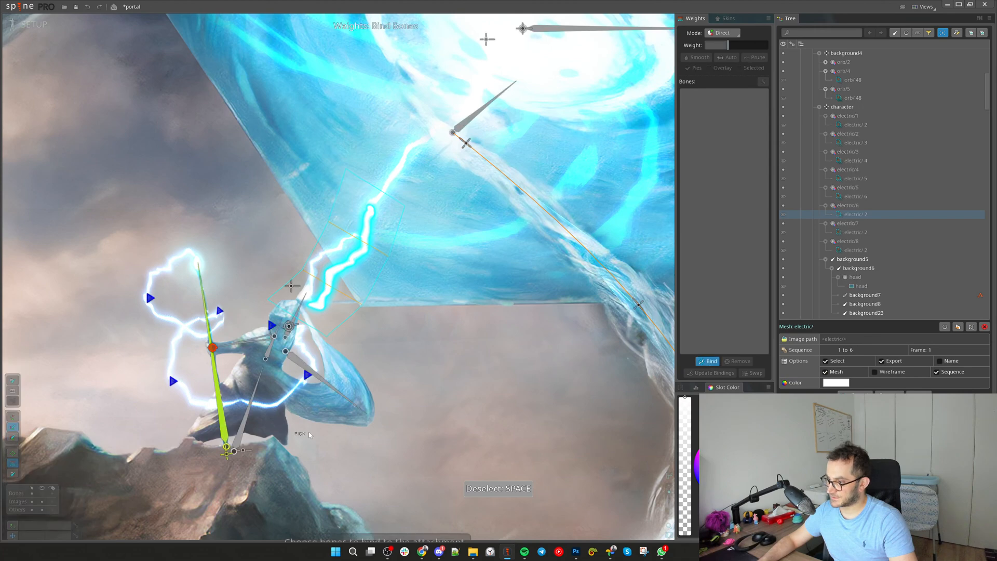
{"action": "left_click", "coordinate": [247, 449]}
{"action": "left_click", "coordinate": [299, 306]}
{"action": "left_click", "coordinate": [707, 361]}
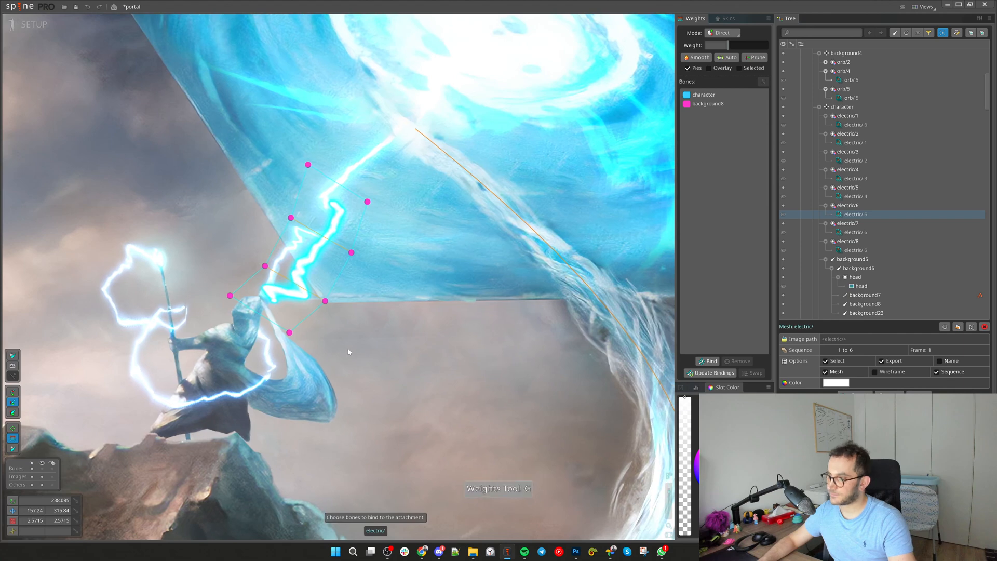
Assign the electric/6 mesh's four upper vertices 100% to the character bone and smooth the mesh weights
{"action": "scroll", "coordinate": [276, 387], "scroll_direction": "up", "scroll_amount": 2}
{"action": "key", "text": "ctrl+b"}
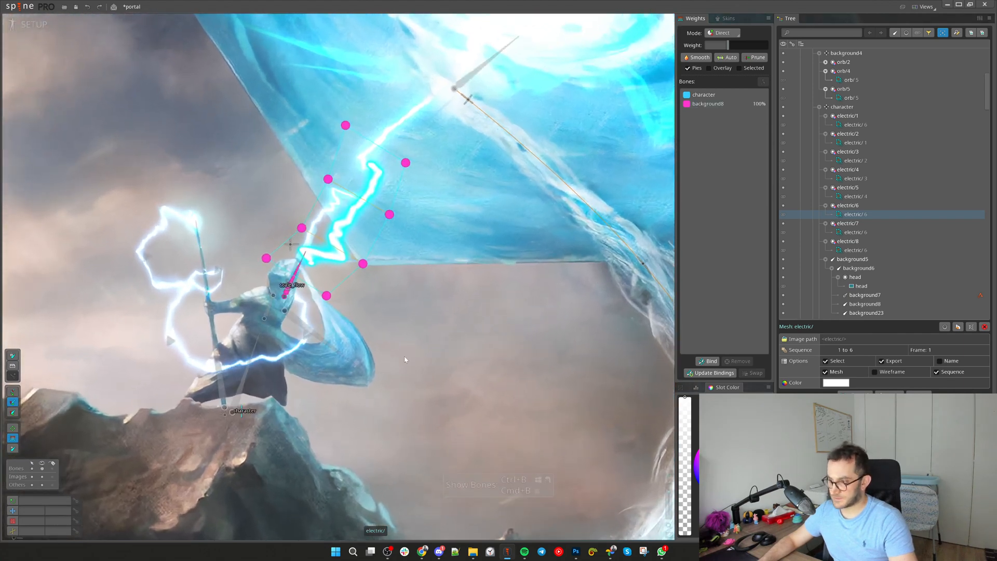
{"action": "left_click_drag", "start_coordinate": [399, 371], "coordinate": [414, 385]}
{"action": "left_click_drag", "start_coordinate": [315, 117], "coordinate": [426, 230]}
{"action": "left_click_drag", "start_coordinate": [478, 389], "coordinate": [480, 157]}
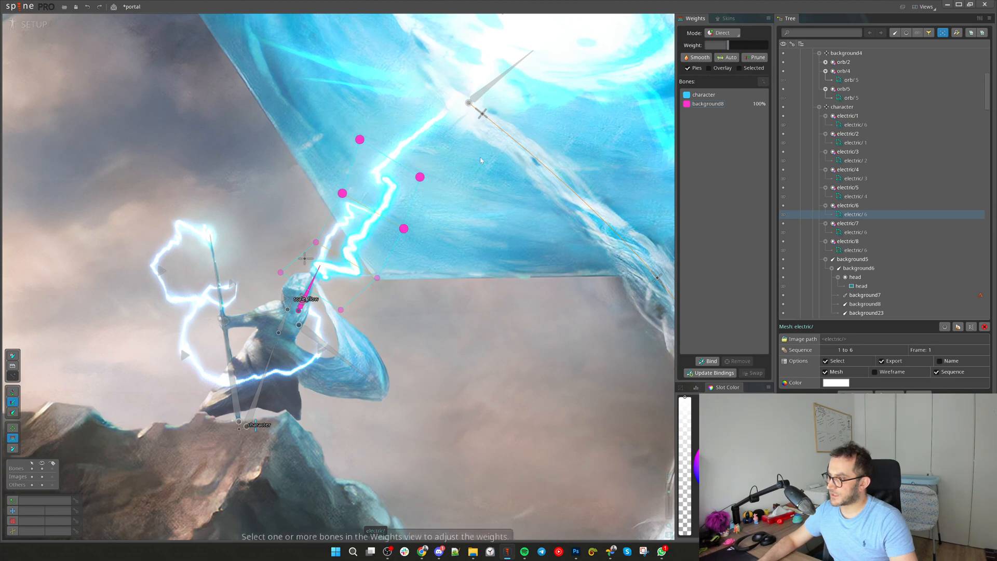
{"action": "left_click", "coordinate": [701, 95]}
{"action": "left_click_drag", "start_coordinate": [502, 406], "coordinate": [490, 234]}
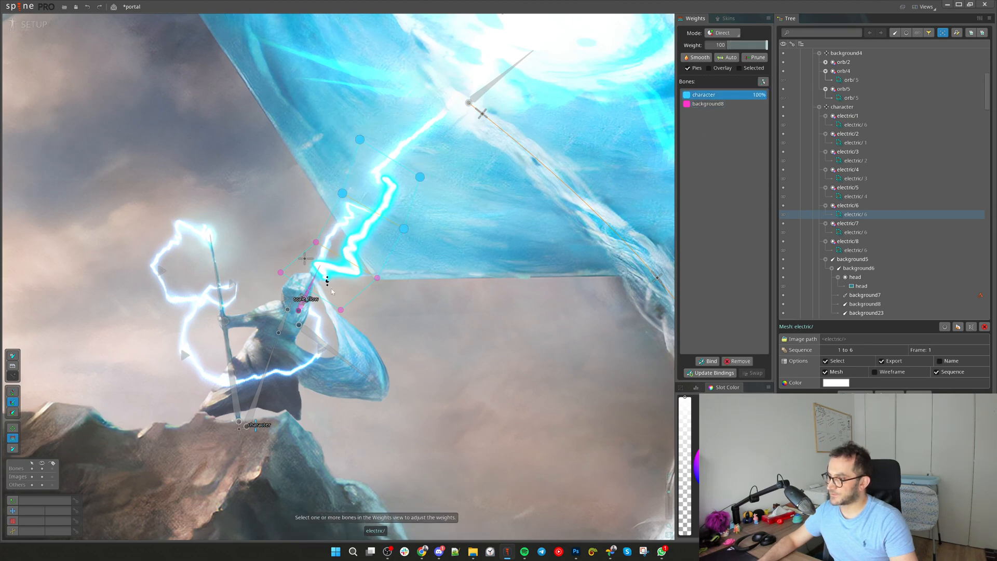
{"action": "left_click", "coordinate": [335, 257]}
{"action": "left_click", "coordinate": [700, 57]}
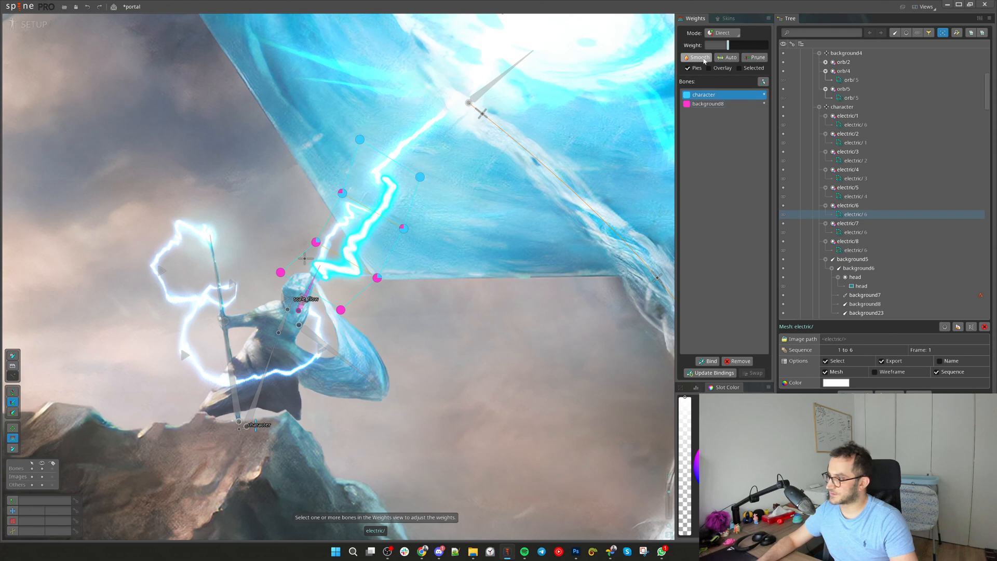
Assign the electric/7 mesh's four upper vertices 100% to the character bone and smooth its weights
{"action": "key", "text": "space"}
{"action": "left_click", "coordinate": [340, 236]}
{"action": "left_click_drag", "start_coordinate": [275, 164], "coordinate": [419, 332]}
{"action": "left_click_drag", "start_coordinate": [342, 172], "coordinate": [417, 229]}
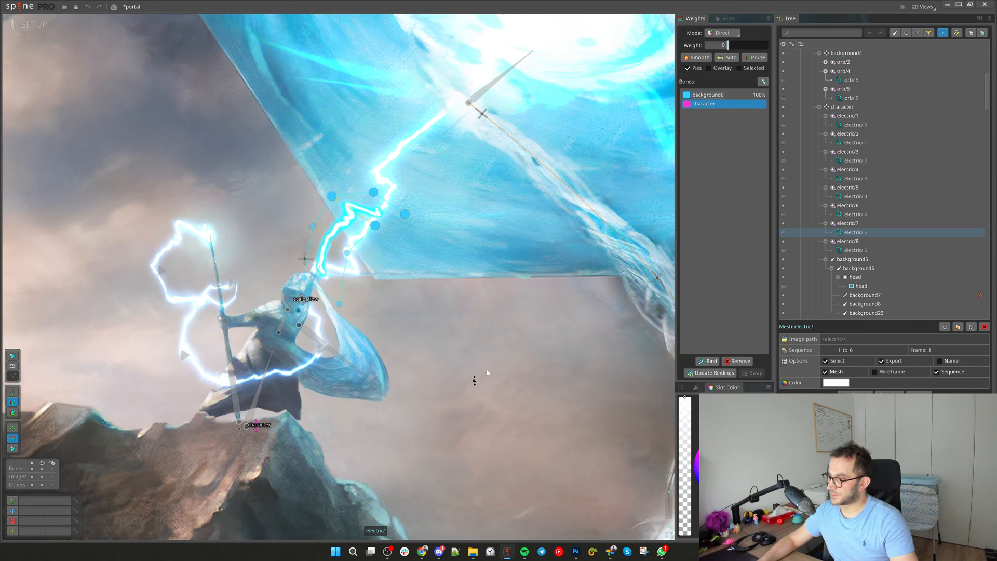
{"action": "left_click_drag", "start_coordinate": [728, 45], "coordinate": [768, 45]}
{"action": "left_click", "coordinate": [289, 237]}
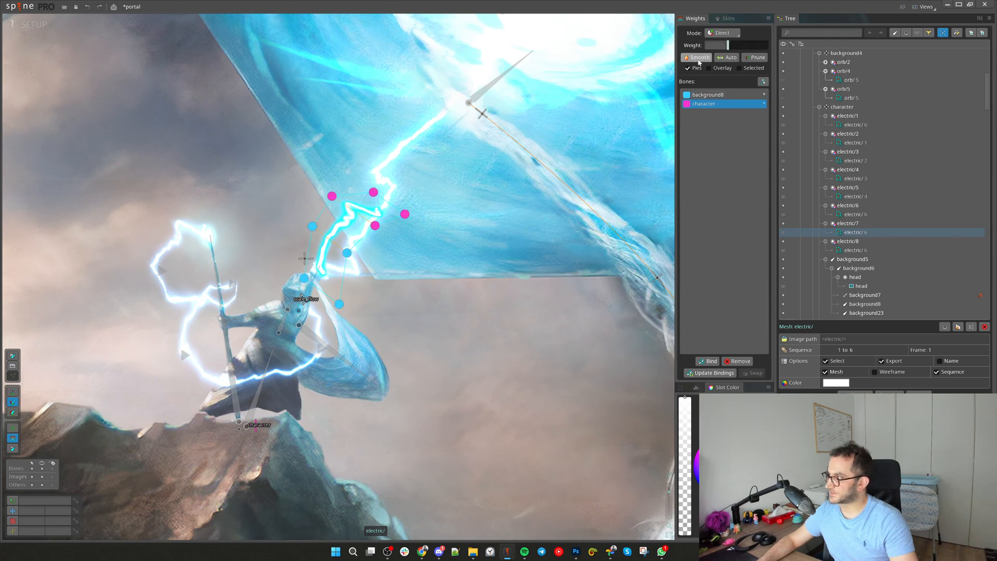
Fine-tune the shape of the electric/7 lightning by moving its middle mesh vertices
{"action": "left_click", "coordinate": [373, 192]}
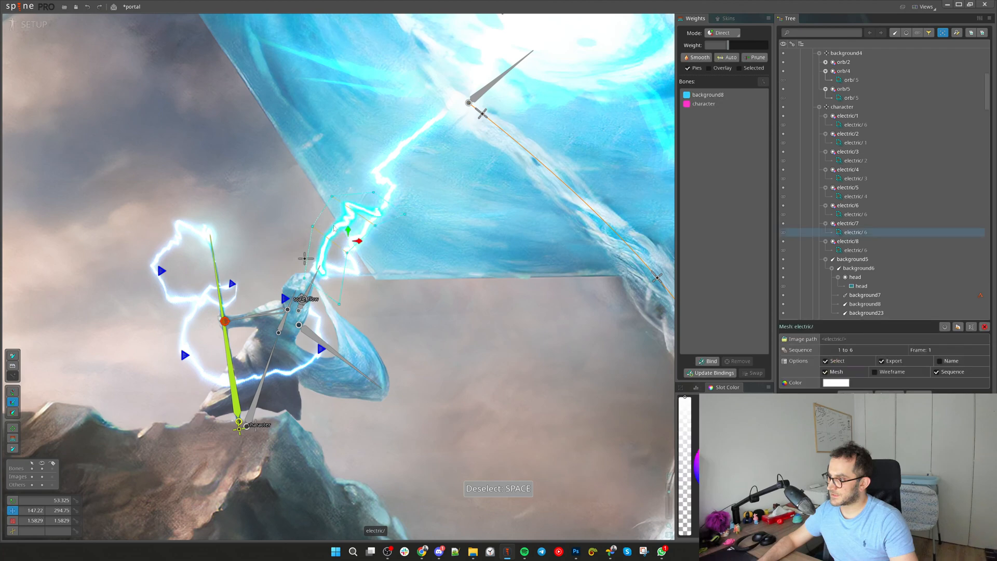
{"action": "left_click_drag", "start_coordinate": [369, 184], "coordinate": [357, 256]}
{"action": "left_click_drag", "start_coordinate": [312, 227], "coordinate": [305, 224]}
{"action": "left_click_drag", "start_coordinate": [358, 255], "coordinate": [350, 251]}
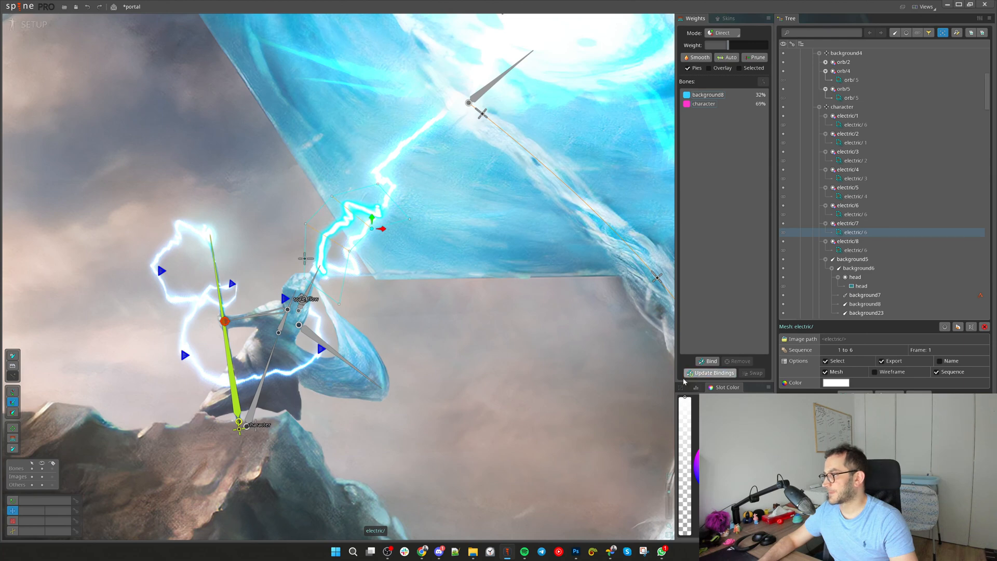
Rotate the background8 bone to test how the bound lightning deforms, and undo the rotation
{"action": "key", "text": "space"}
{"action": "left_click", "coordinate": [314, 277]}
{"action": "key", "text": "c"}
{"action": "left_click_drag", "start_coordinate": [536, 418], "coordinate": [520, 484]}
{"action": "key", "text": "ctrl+z"}
{"action": "key", "text": "ctrl+z"}
{"action": "key", "text": "ctrl+z"}
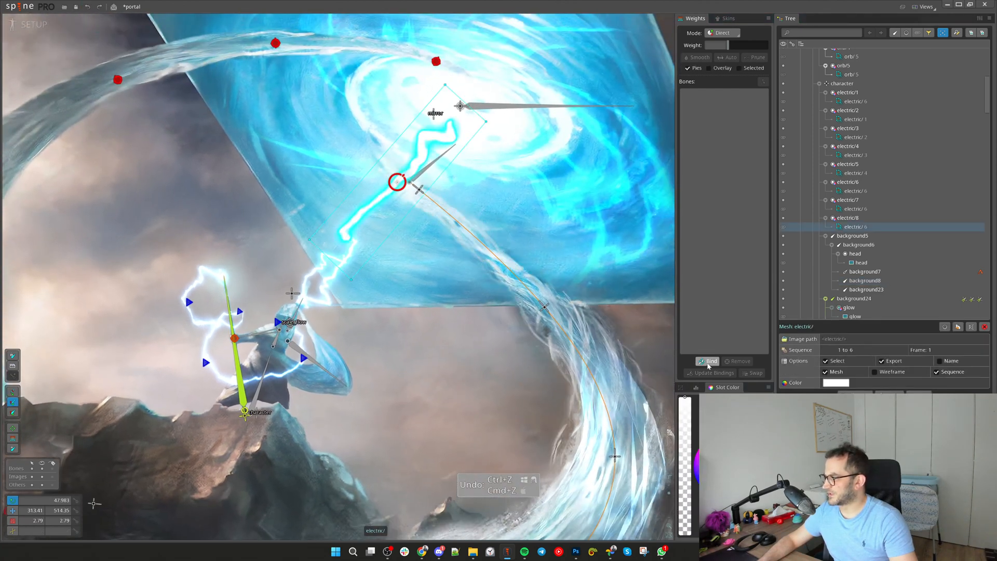
Bind the electric/8 mesh to the background8 and character bones
{"action": "left_click", "coordinate": [708, 362]}
{"action": "left_click", "coordinate": [277, 431]}
{"action": "left_click", "coordinate": [711, 361]}
Weight the electric/8 mesh 100% to the character bone, giving background8 about 20.57% on its two lower vertices
{"action": "scroll", "coordinate": [350, 294], "scroll_direction": "up", "scroll_amount": 3}
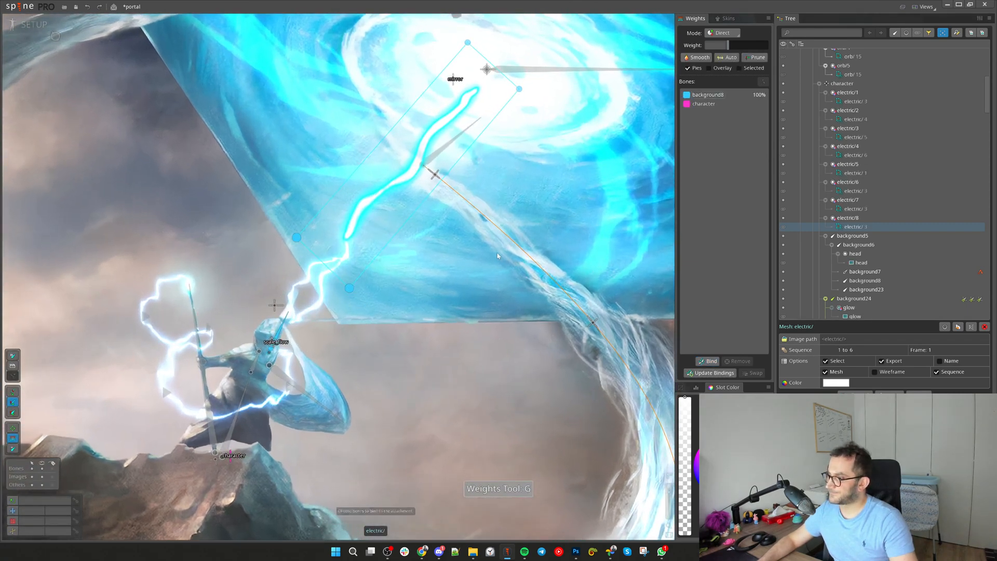
{"action": "left_click_drag", "start_coordinate": [496, 253], "coordinate": [488, 293]}
{"action": "key", "text": "ctrl+a"}
{"action": "left_click", "coordinate": [709, 106]}
{"action": "left_click_drag", "start_coordinate": [500, 179], "coordinate": [496, 120]}
{"action": "left_click_drag", "start_coordinate": [328, 334], "coordinate": [345, 299]}
{"action": "left_click", "coordinate": [306, 243]}
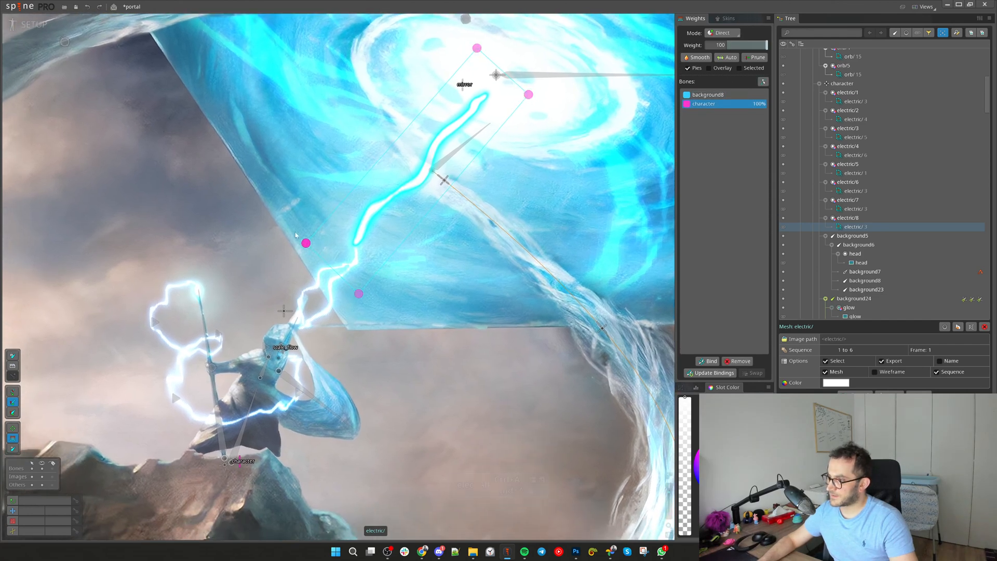
{"action": "left_click", "coordinate": [707, 94]}
{"action": "left_click_drag", "start_coordinate": [656, 167], "coordinate": [439, 436]}
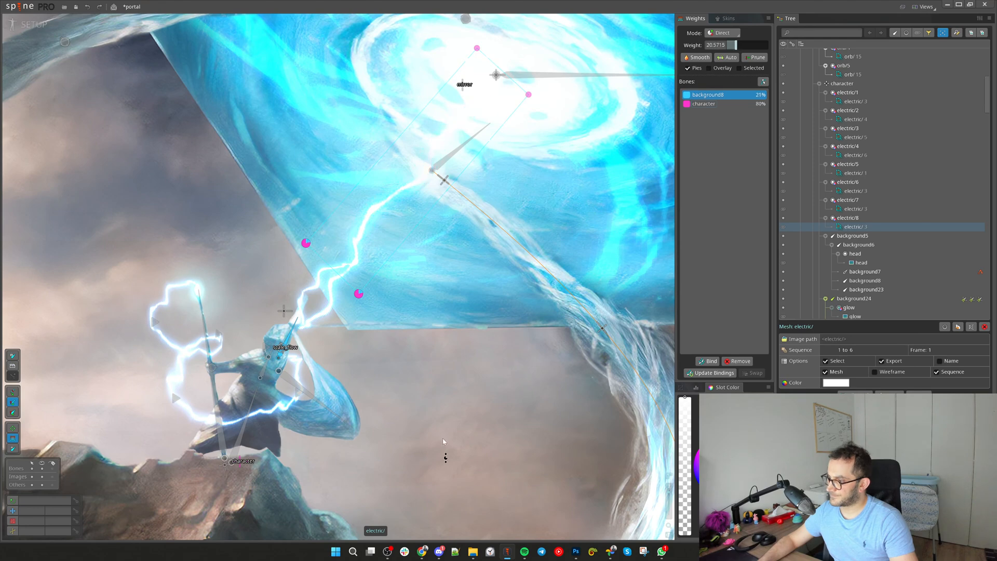
Rotate the background8 bone into a test pose for the lightning and copy the bone transform
{"action": "key", "text": "c"}
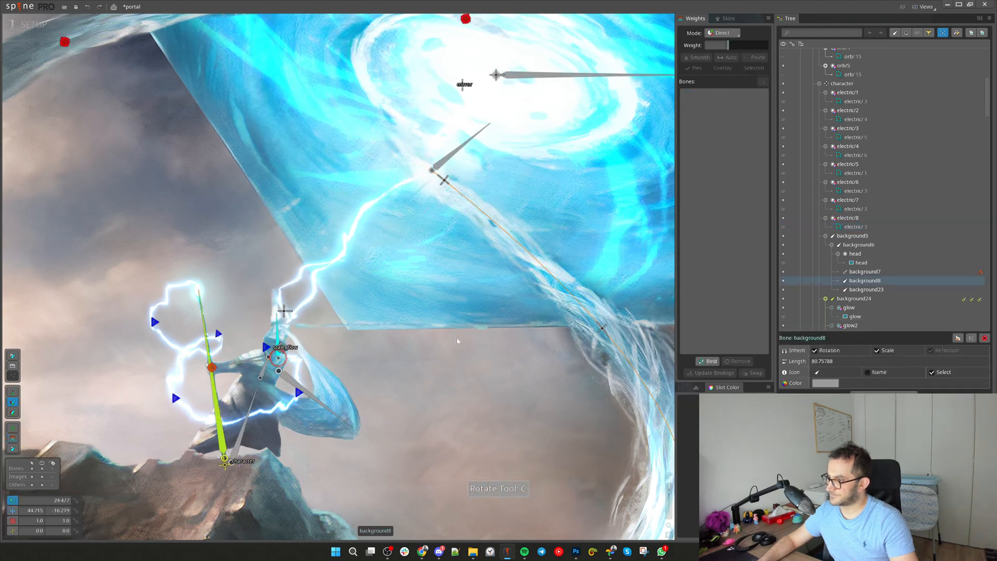
{"action": "left_click_drag", "start_coordinate": [434, 299], "coordinate": [357, 281]}
{"action": "key", "text": "ctrl+c"}
Adjust the background8 bone's weight on the upper vertices of the electric/7 mesh in the test pose
{"action": "left_click", "coordinate": [295, 285]}
{"action": "key", "text": "g"}
{"action": "scroll", "coordinate": [369, 265], "scroll_direction": "up", "scroll_amount": 2}
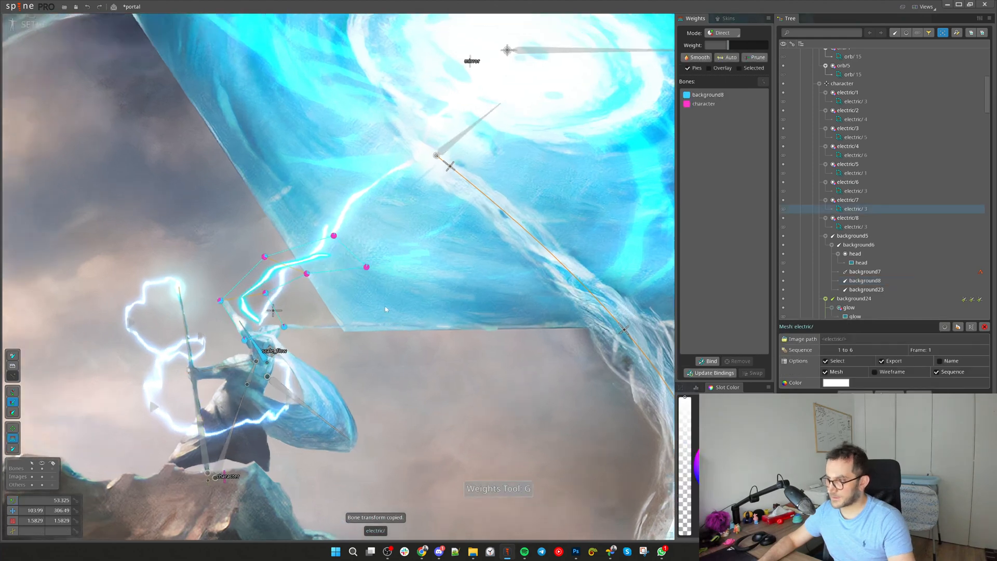
{"action": "left_click", "coordinate": [368, 262]}
{"action": "left_click", "coordinate": [707, 95]}
{"action": "left_click_drag", "start_coordinate": [452, 263], "coordinate": [381, 207]}
{"action": "left_click", "coordinate": [381, 204]}
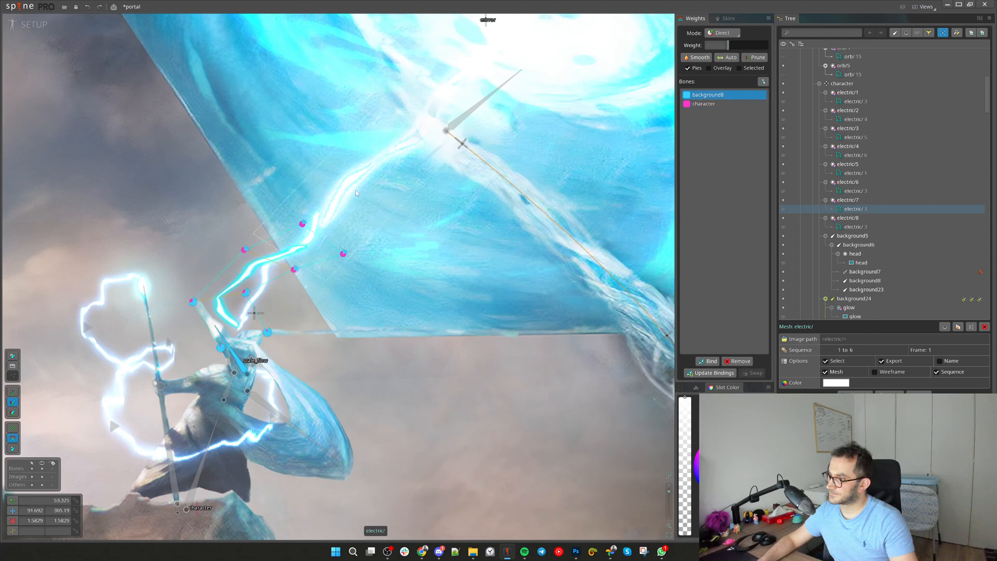
Adjust the background8 weight on the electric/6 mesh's upper vertices and the electric/8 mesh's lower vertices
{"action": "left_click", "coordinate": [266, 276]}
{"action": "left_click_drag", "start_coordinate": [293, 167], "coordinate": [379, 226]}
{"action": "mouse_move", "coordinate": [412, 252]}
{"action": "left_mouse_down"}
{"action": "mouse_move", "coordinate": [414, 240]}
{"action": "mouse_move", "coordinate": [408, 252]}
{"action": "left_mouse_up"}
{"action": "left_click", "coordinate": [374, 164]}
{"action": "left_click", "coordinate": [374, 164]}
{"action": "left_click", "coordinate": [326, 281]}
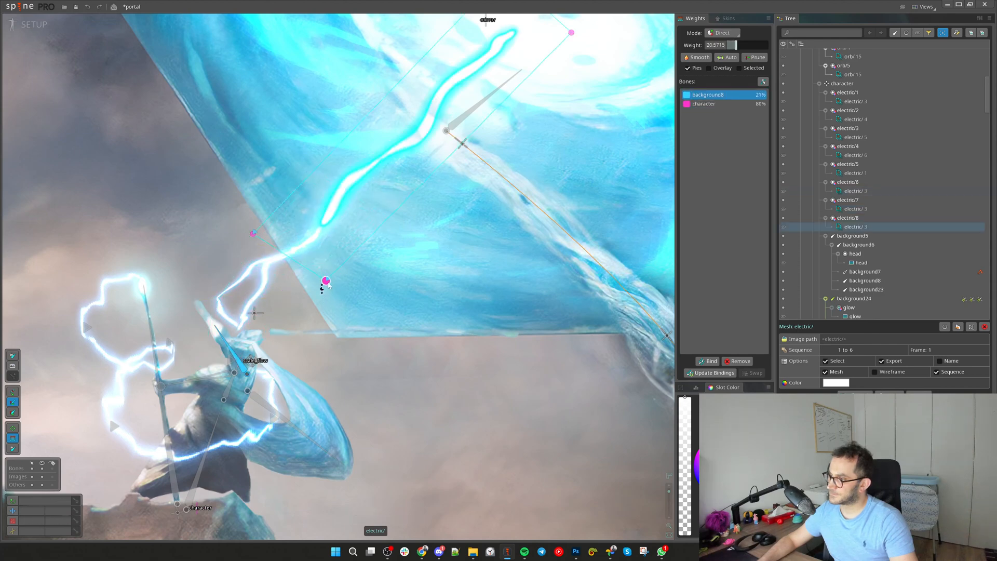
{"action": "left_click_drag", "start_coordinate": [395, 324], "coordinate": [407, 356]}
{"action": "key", "text": "space"}
{"action": "scroll", "coordinate": [407, 355], "scroll_direction": "down", "scroll_amount": 3}
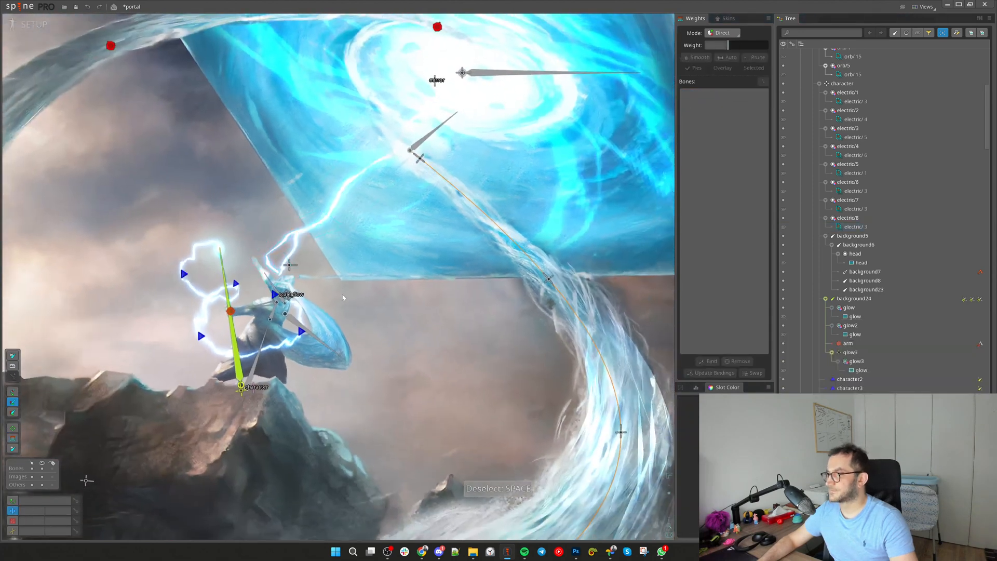
Paste the copied transform onto the background8 bone and undo the trial rotation
{"action": "left_click", "coordinate": [268, 281]}
{"action": "key", "text": "ctrl+c"}
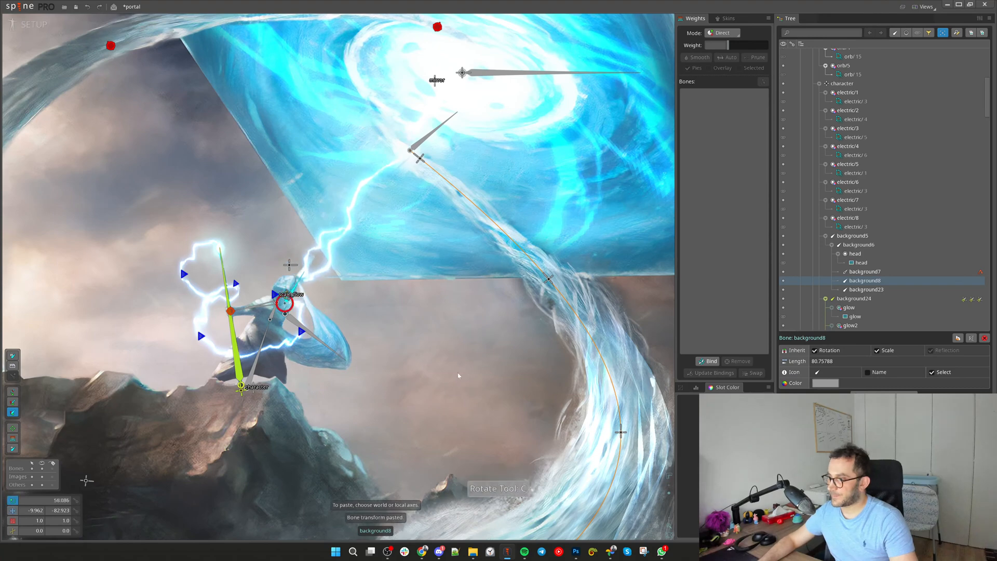
{"action": "key", "text": "ctrl+z"}
{"action": "scroll", "coordinate": [321, 275], "scroll_direction": "up", "scroll_amount": 2}
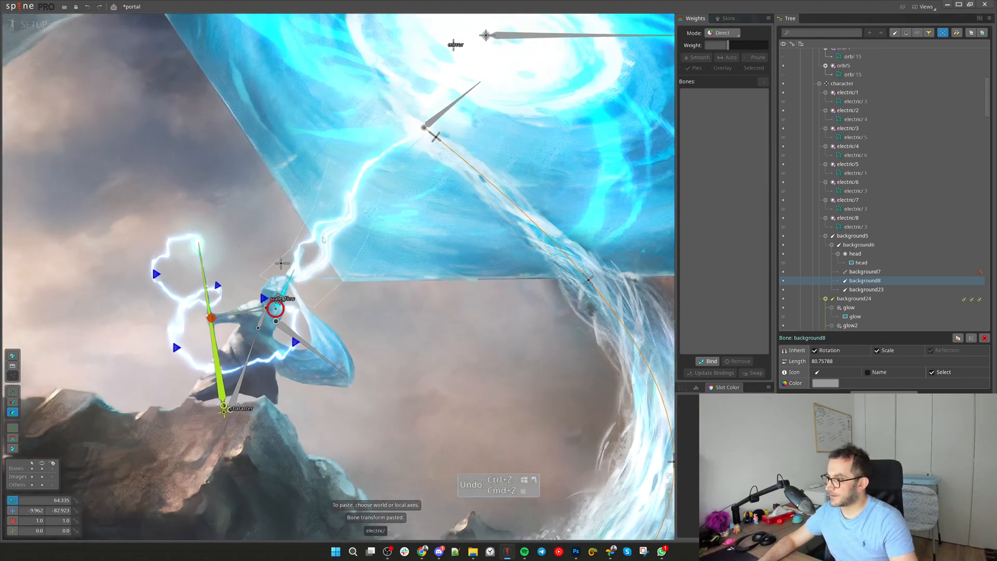
Select the electric/6, electric/7 and electric/8 meshes and move their adjoining vertices with soft selection to reshape where the lightning pieces meet
{"action": "left_click", "coordinate": [323, 244]}
{"action": "scroll", "coordinate": [317, 259], "scroll_direction": "up", "scroll_amount": 2}
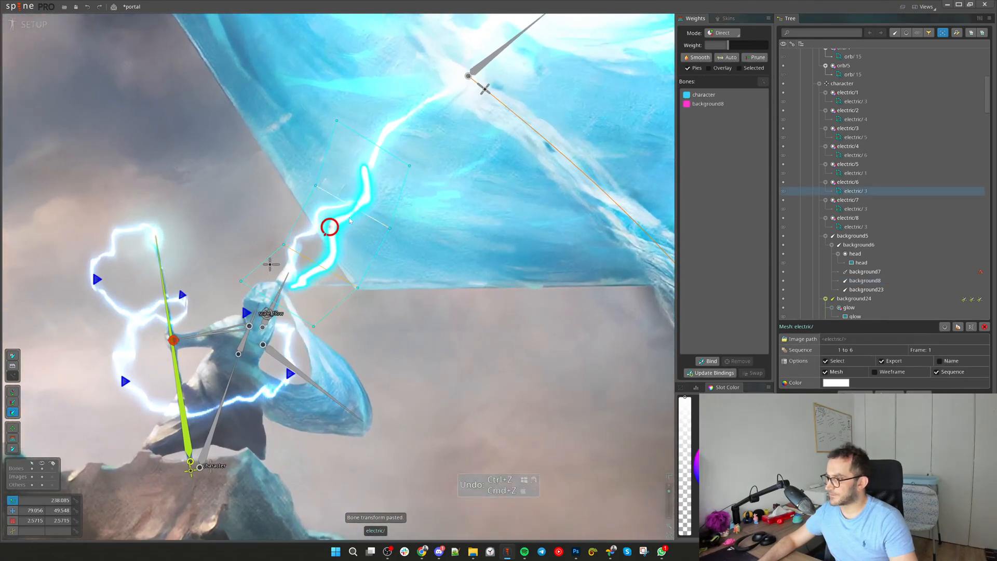
{"action": "left_click", "coordinate": [354, 217], "text": "ctrl"}
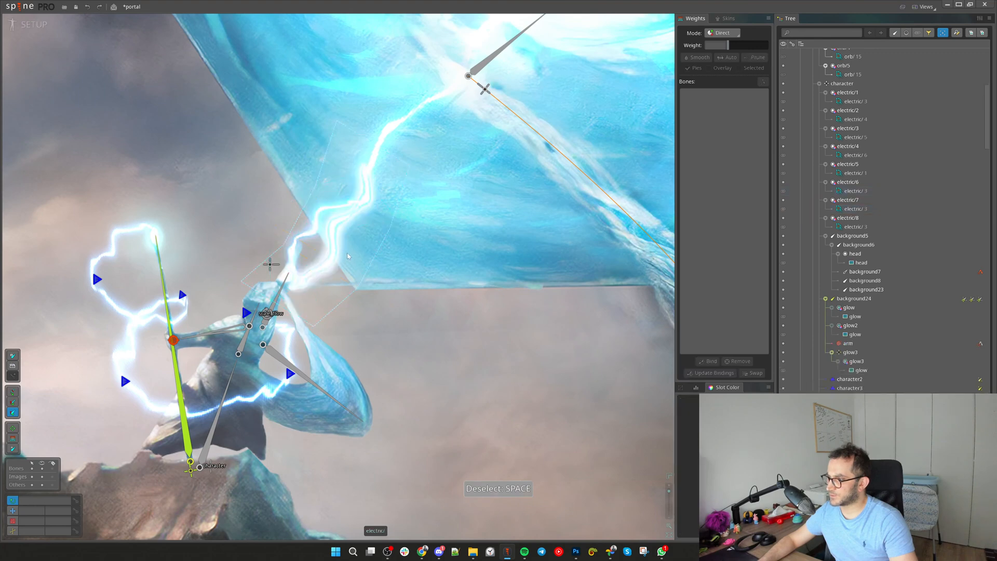
{"action": "left_click", "coordinate": [289, 222]}
{"action": "left_click", "coordinate": [328, 227], "text": "ctrl"}
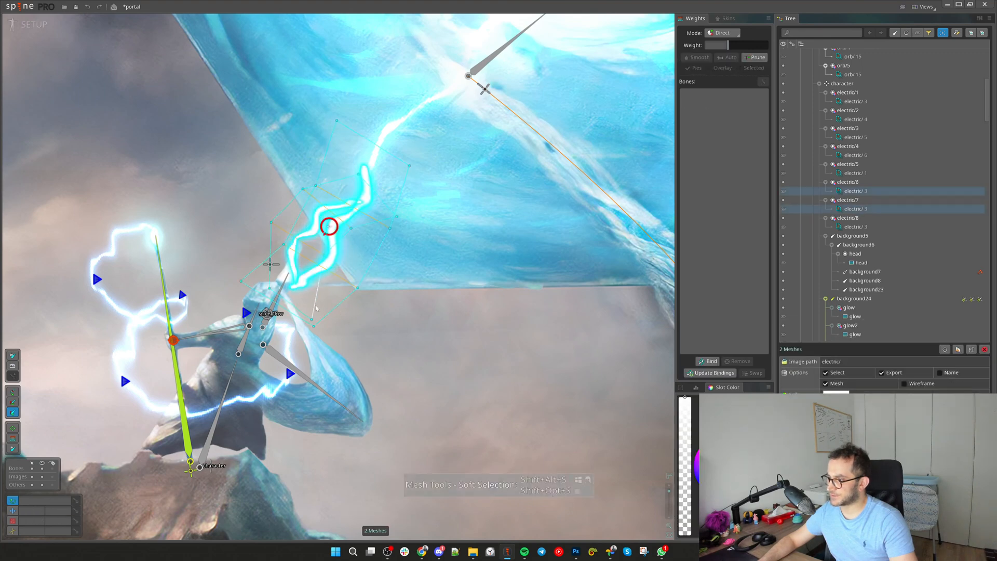
{"action": "scroll", "coordinate": [367, 205], "scroll_direction": "down", "scroll_amount": 3}
{"action": "left_click_drag", "start_coordinate": [229, 111], "coordinate": [198, 160]}
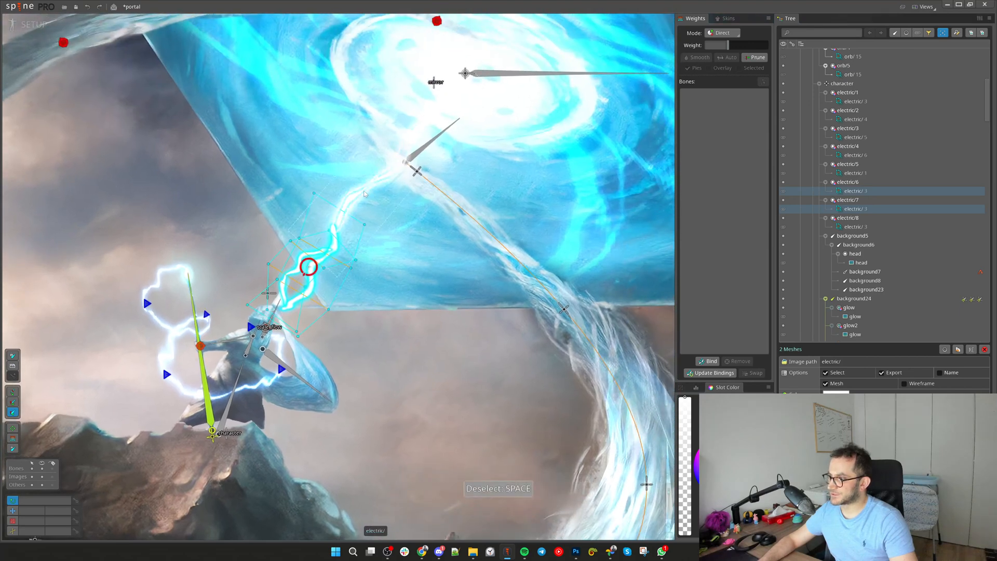
{"action": "mouse_move", "coordinate": [364, 311]}
{"action": "left_mouse_down"}
{"action": "mouse_move", "coordinate": [377, 321]}
{"action": "mouse_move", "coordinate": [365, 308]}
{"action": "left_mouse_up"}
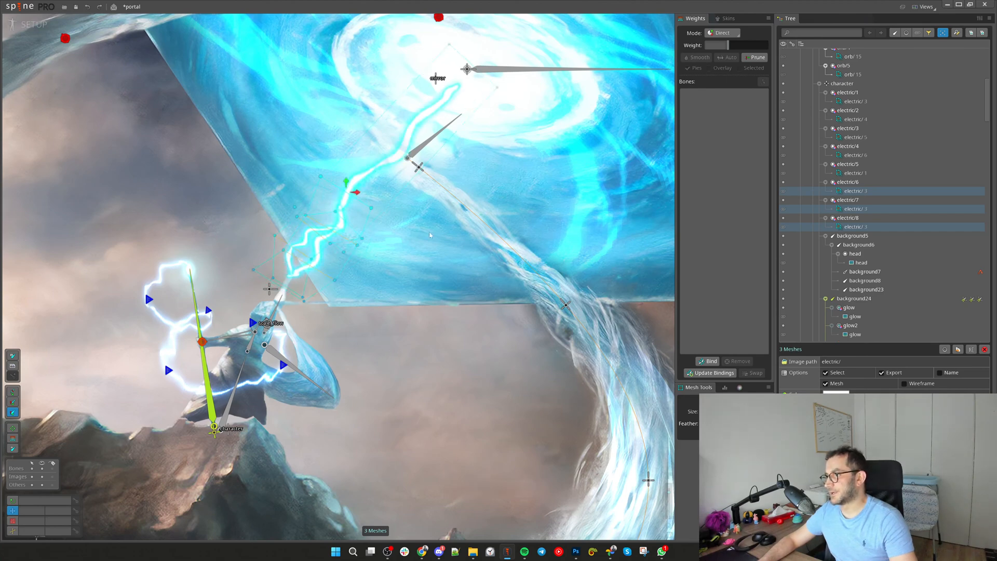
{"action": "left_click_drag", "start_coordinate": [449, 379], "coordinate": [391, 395]}
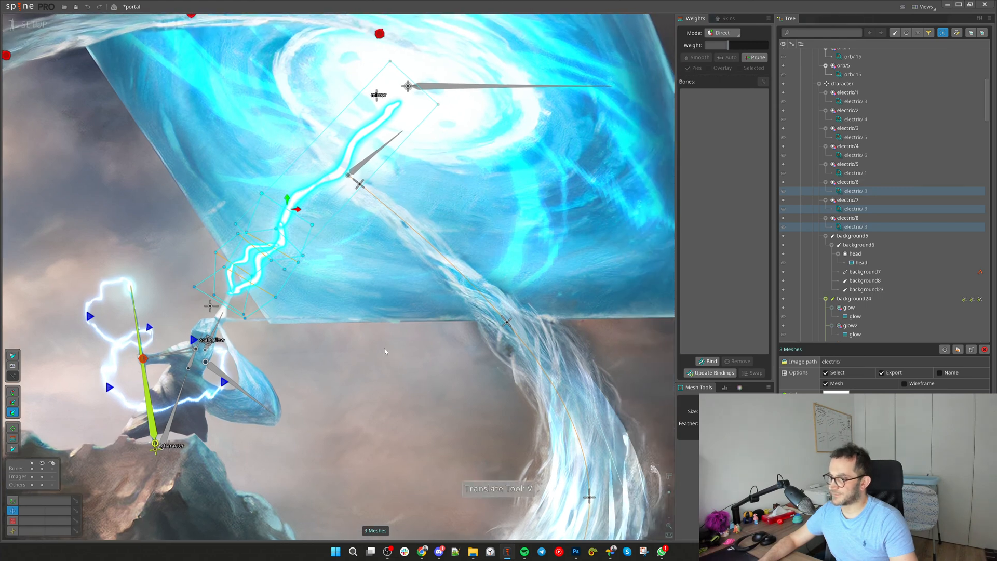
{"action": "key", "text": "space"}
Select all Rotate keys of the background8 bone in the character animation and scale down the amplitude of their curve
{"action": "left_click", "coordinate": [222, 331]}
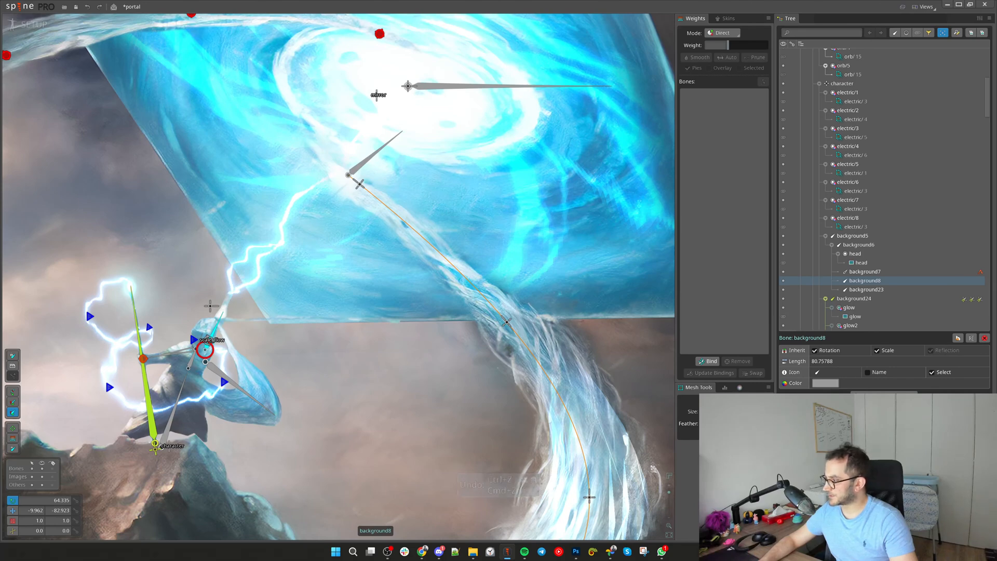
{"action": "left_click_drag", "start_coordinate": [426, 395], "coordinate": [496, 386]}
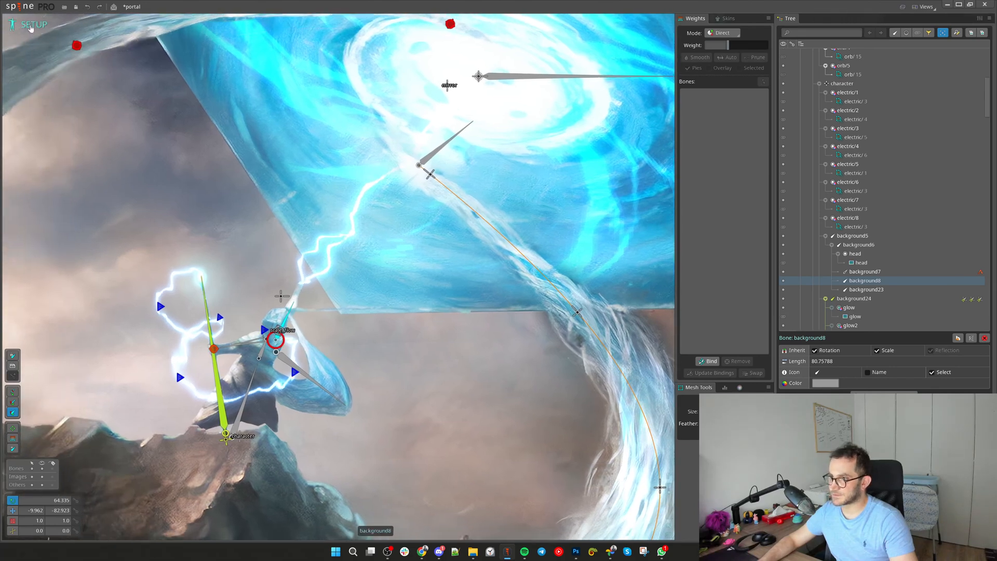
{"action": "left_click", "coordinate": [32, 27]}
{"action": "scroll", "coordinate": [270, 296], "scroll_direction": "up", "scroll_amount": 3}
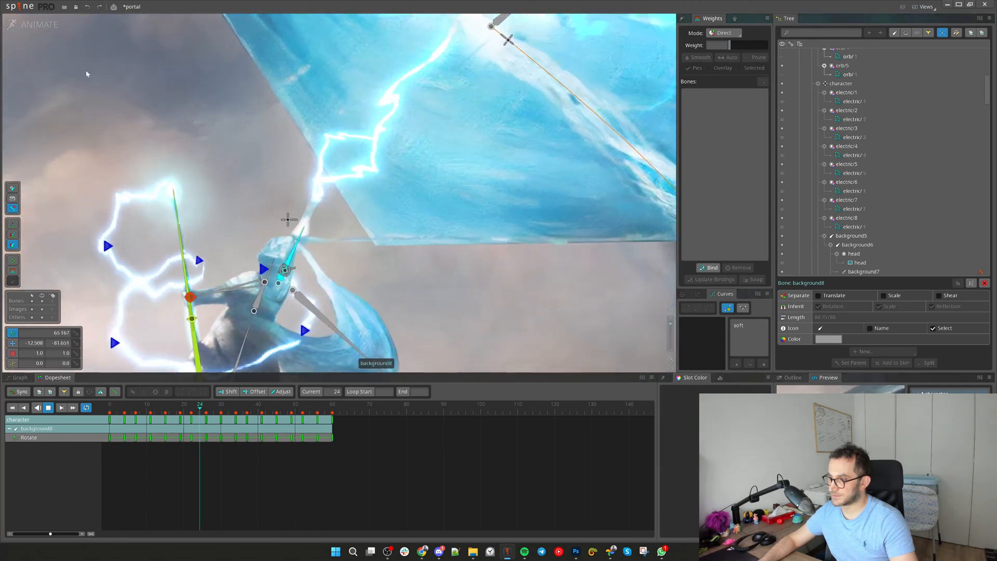
{"action": "left_click", "coordinate": [39, 24]}
{"action": "left_click", "coordinate": [832, 353]}
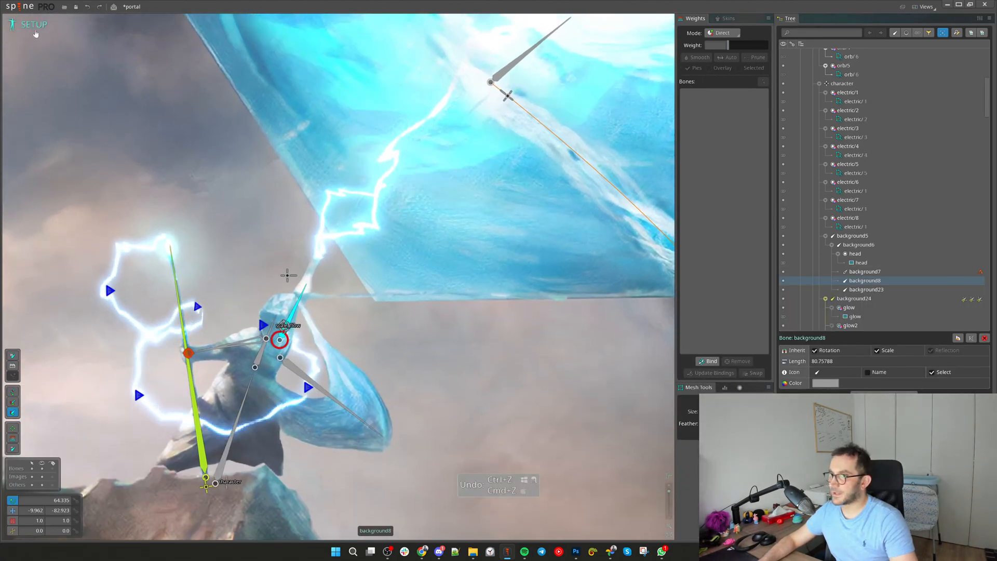
{"action": "left_click", "coordinate": [33, 24]}
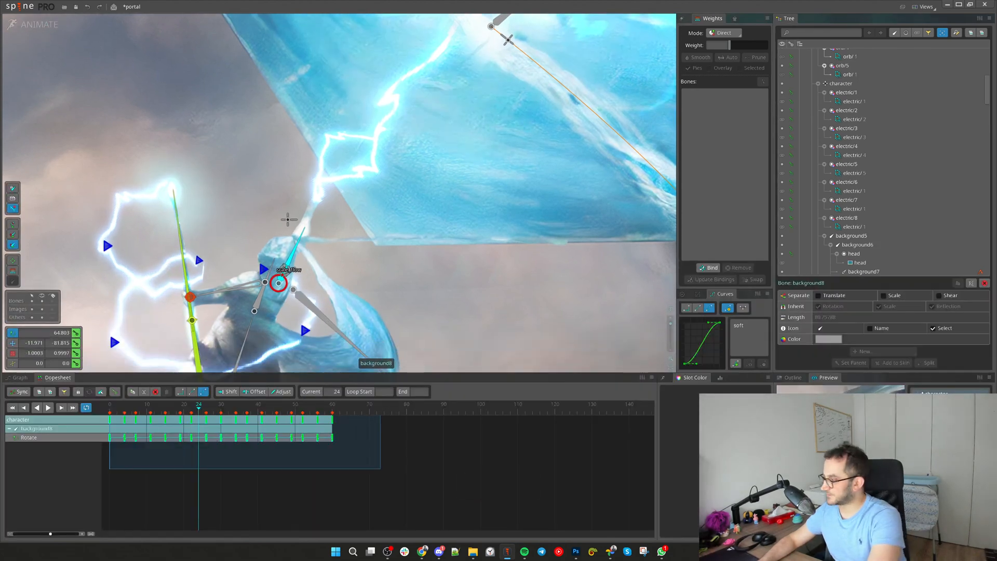
{"action": "left_click", "coordinate": [19, 377]}
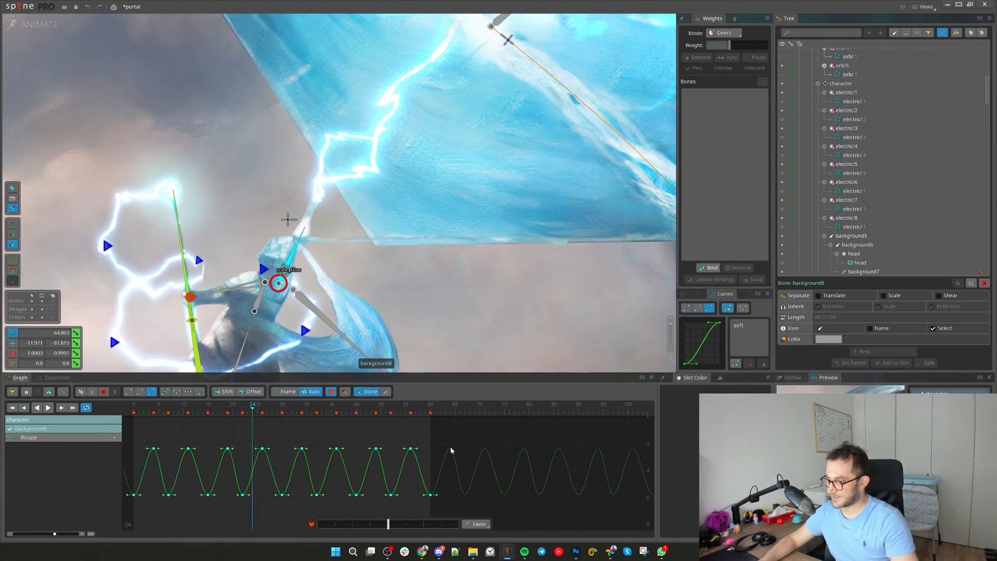
{"action": "left_click_drag", "start_coordinate": [466, 429], "coordinate": [106, 525]}
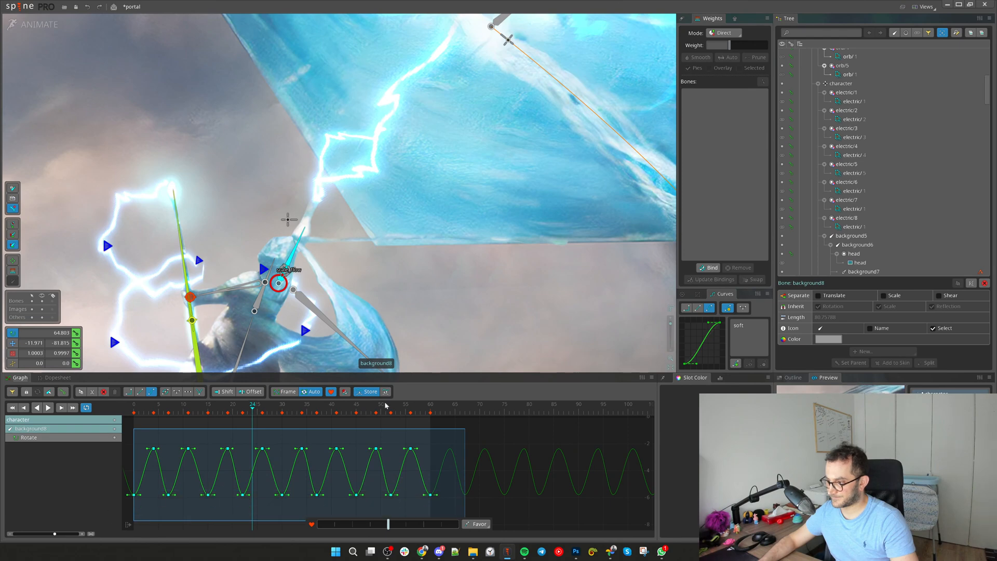
{"action": "left_click_drag", "start_coordinate": [330, 436], "coordinate": [310, 431]}
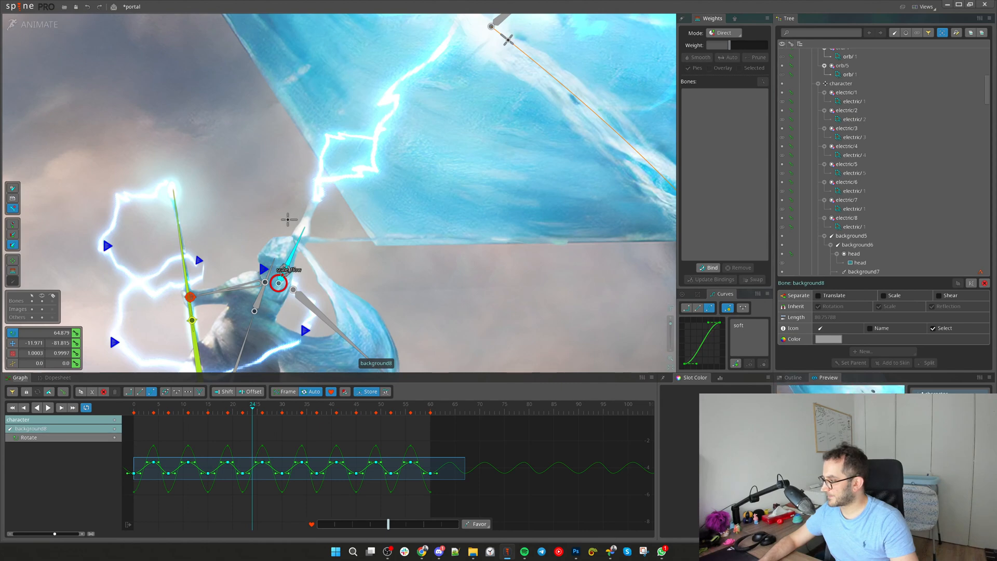
Play the character animation with the bones hidden and examine the lightning's motion up close and in the full scene
{"action": "scroll", "coordinate": [285, 269], "scroll_direction": "down", "scroll_amount": 3}
{"action": "left_click_drag", "start_coordinate": [469, 272], "coordinate": [503, 269]}
{"action": "key", "text": "space"}
{"action": "key", "text": "d"}
{"action": "key", "text": "ctrl+b"}
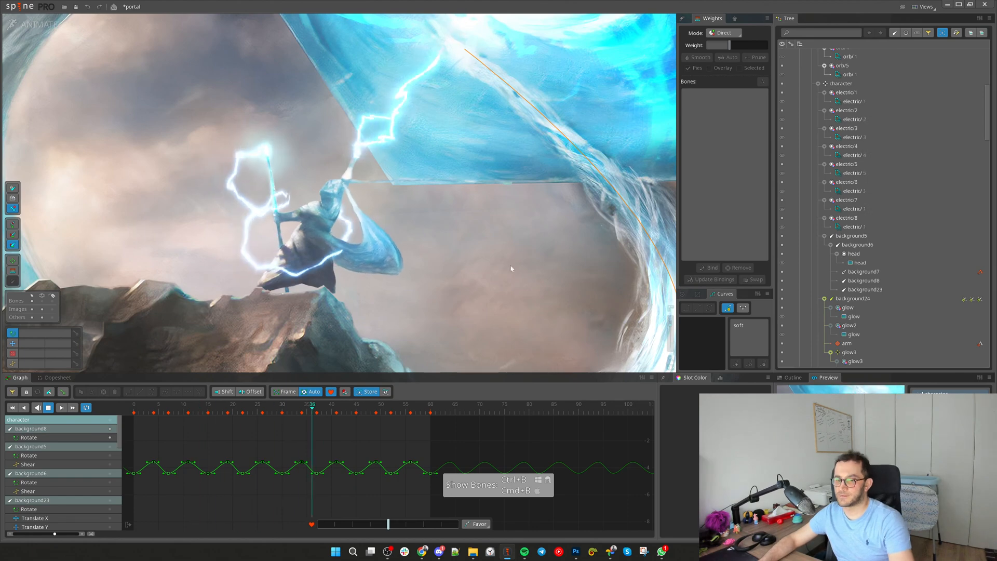
{"action": "scroll", "coordinate": [473, 276], "scroll_direction": "down", "scroll_amount": 5}
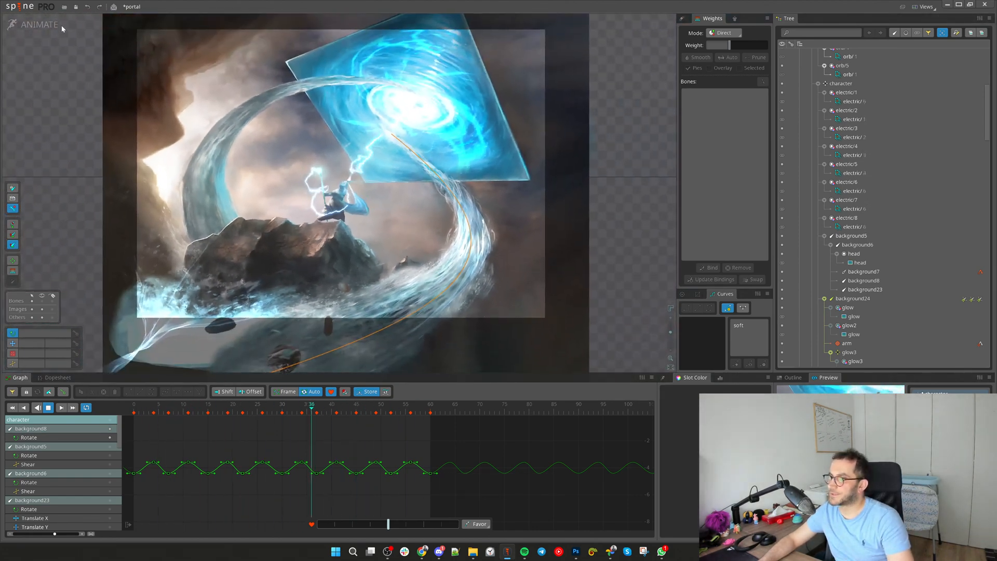
Watch the combined animations in the enlarged Preview view from setup mode, and close the preview
{"action": "left_click", "coordinate": [73, 29]}
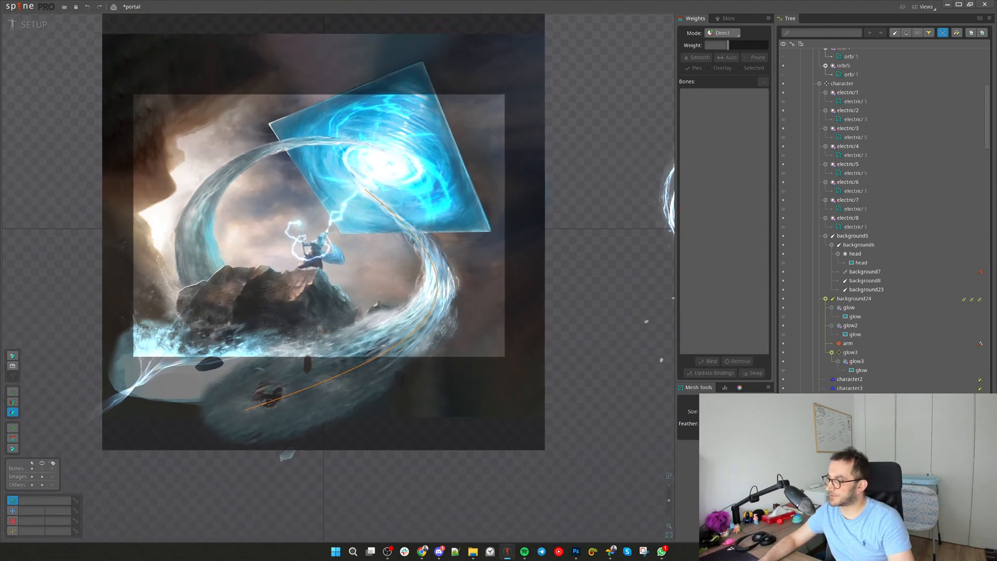
{"action": "left_click", "coordinate": [465, 246]}
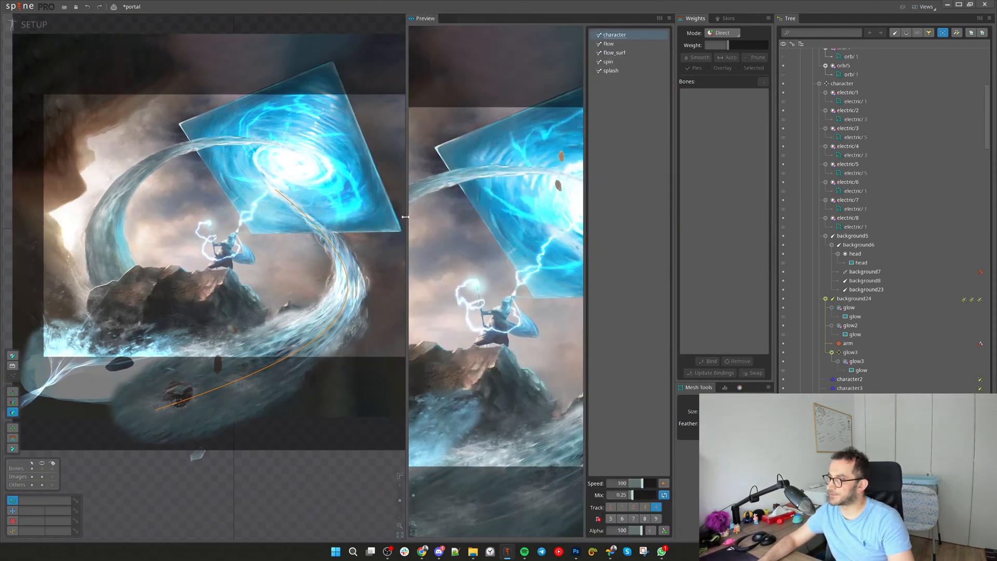
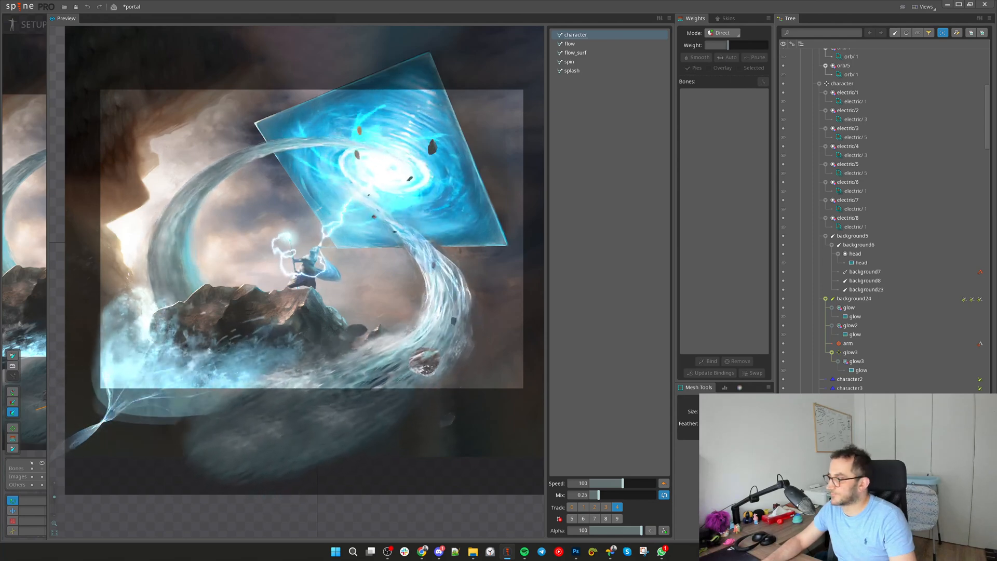
{"action": "middle_click", "coordinate": [72, 19]}
{"action": "scroll", "coordinate": [213, 247], "scroll_direction": "up", "scroll_amount": 1}
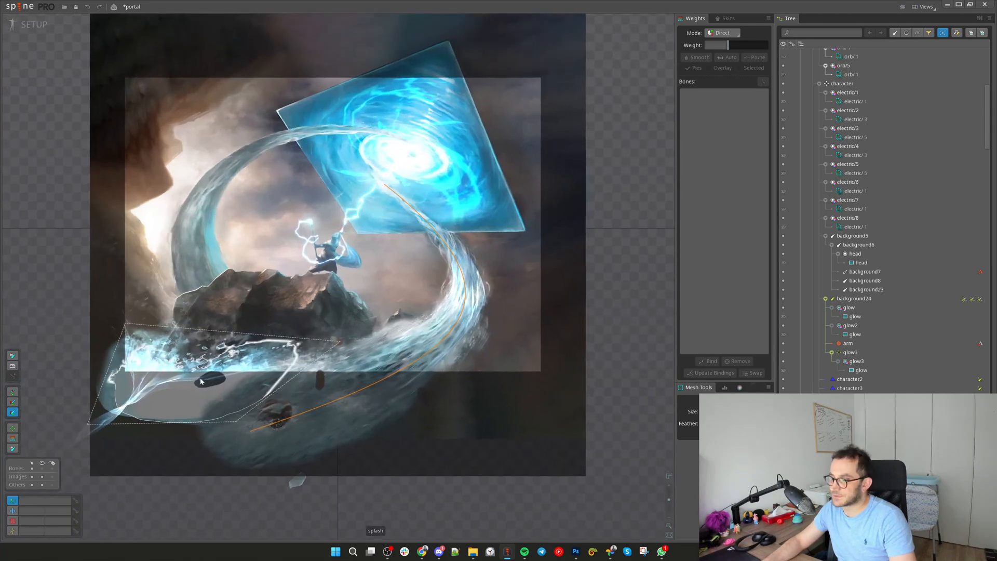
Show the bones in animate mode, select the rocks_L3 bone and check its keys in the flow, flow_surf, spin and splash animations
{"action": "left_click", "coordinate": [35, 25]}
{"action": "scroll", "coordinate": [146, 173], "scroll_direction": "down", "scroll_amount": 7}
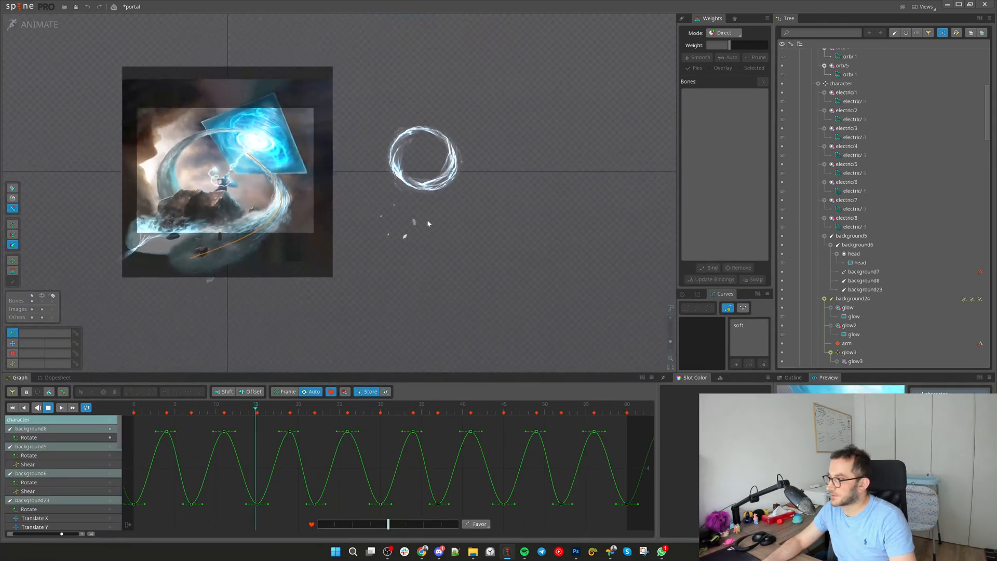
{"action": "scroll", "coordinate": [426, 226], "scroll_direction": "up", "scroll_amount": 5}
{"action": "key", "text": "ctrl+b"}
{"action": "left_click", "coordinate": [382, 227]}
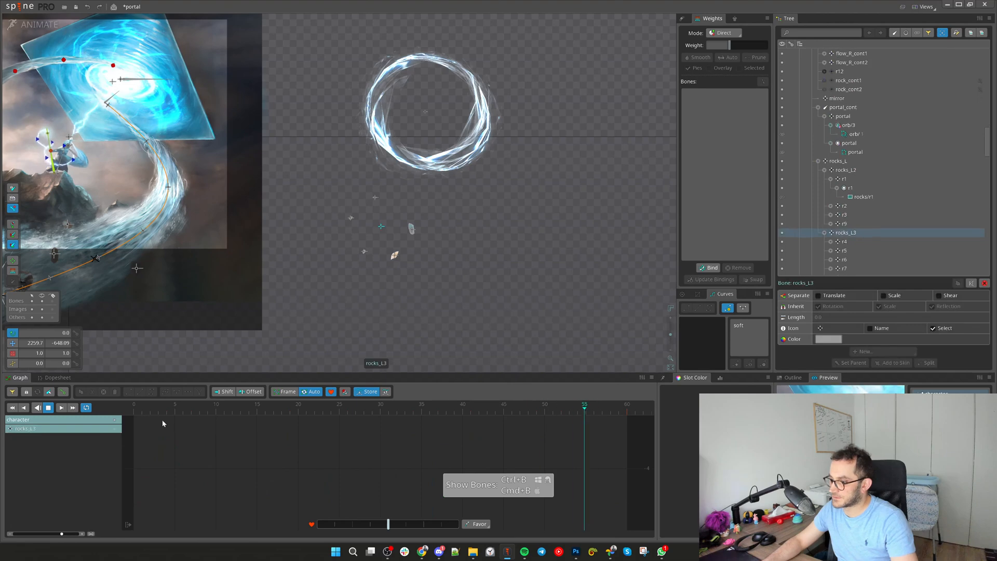
{"action": "left_click", "coordinate": [41, 379]}
{"action": "left_click", "coordinate": [664, 378]}
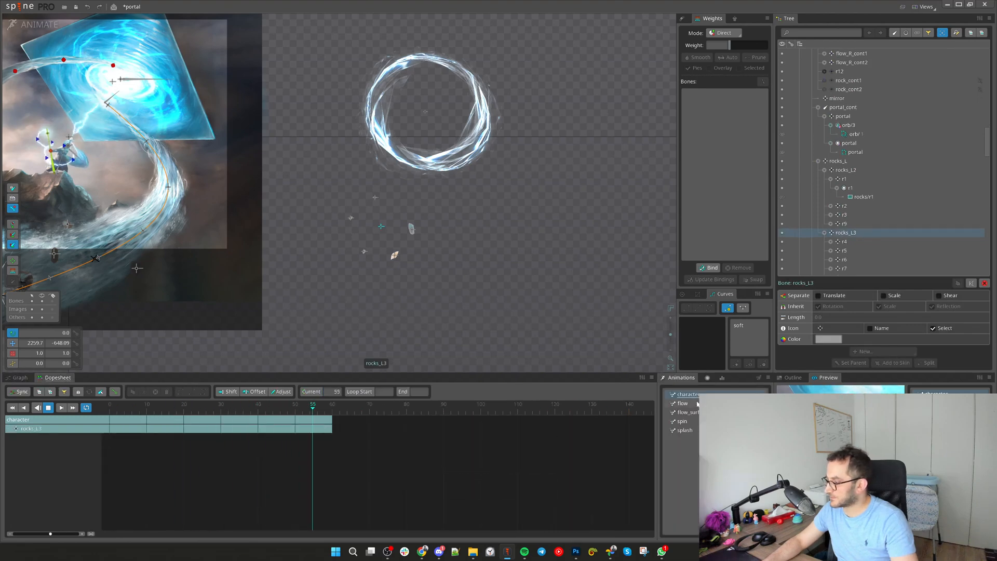
{"action": "left_click", "coordinate": [691, 405]}
{"action": "left_click", "coordinate": [688, 412]}
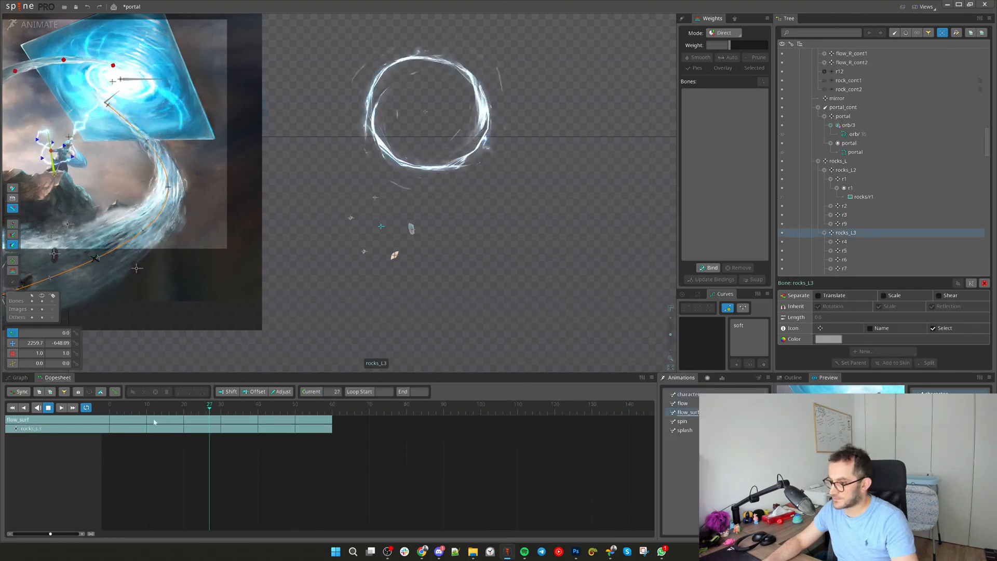
{"action": "left_click", "coordinate": [683, 421]}
{"action": "left_click", "coordinate": [686, 430]}
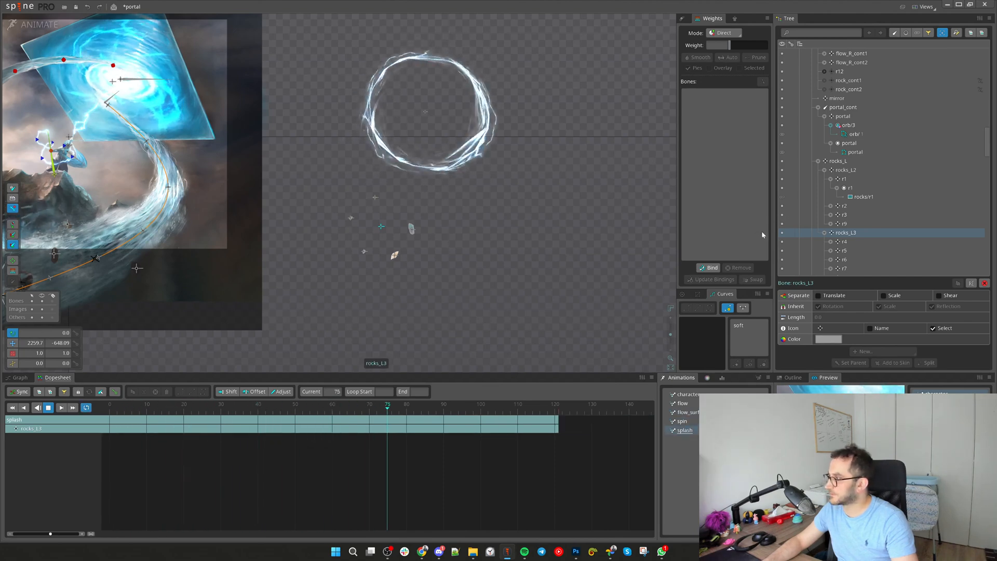
Delete all keys of the rocks_L2 bone in the flow animation
{"action": "left_click", "coordinate": [845, 170]}
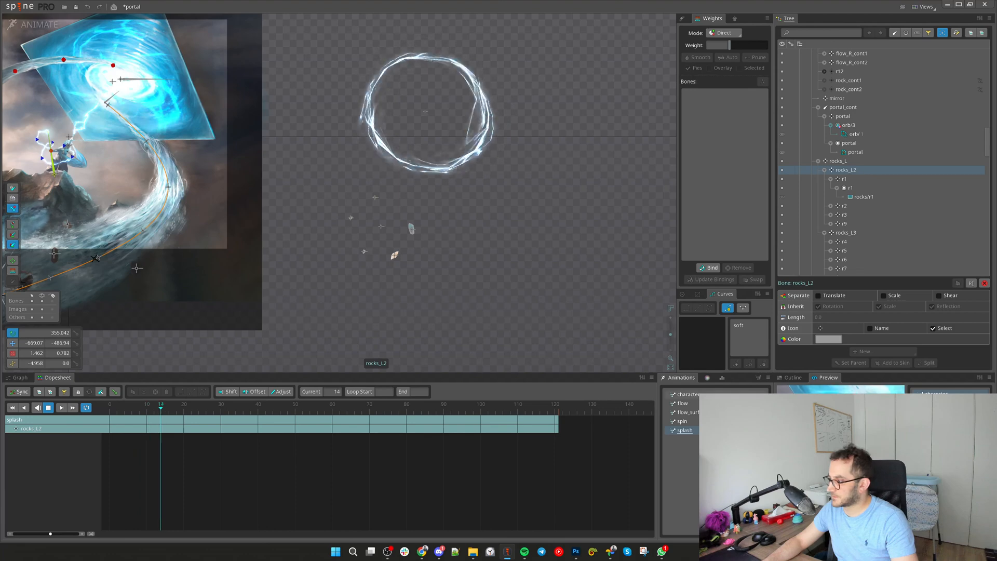
{"action": "left_click", "coordinate": [687, 395]}
{"action": "left_click", "coordinate": [682, 404]}
{"action": "left_click_drag", "start_coordinate": [470, 487], "coordinate": [106, 416]}
{"action": "key", "text": "Delete"}
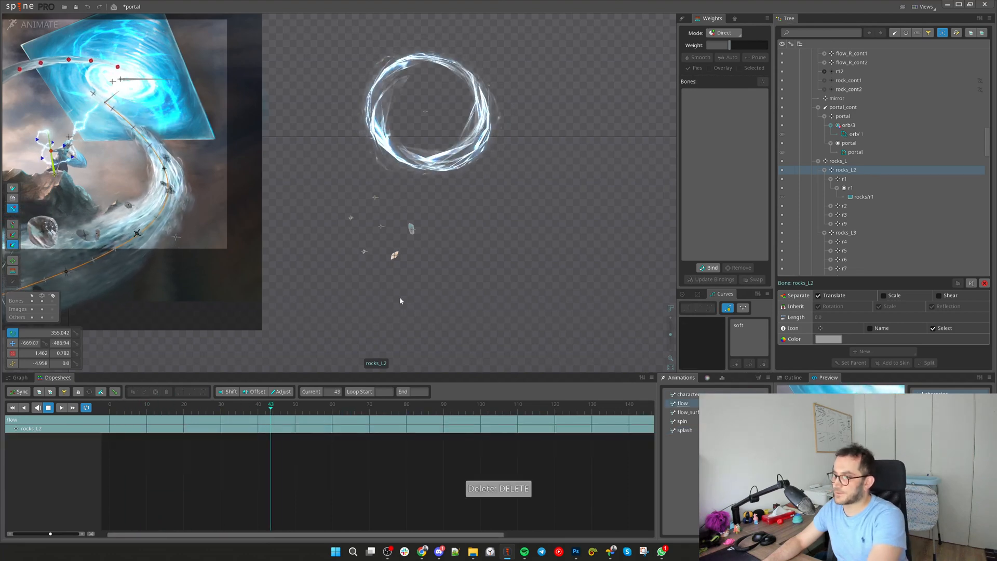
Return to setup mode, open the Preview view and widen it to check the scene with the rocks
{"action": "scroll", "coordinate": [377, 303], "scroll_direction": "down", "scroll_amount": 4}
{"action": "left_click", "coordinate": [44, 27]}
{"action": "scroll", "coordinate": [469, 258], "scroll_direction": "up", "scroll_amount": 3}
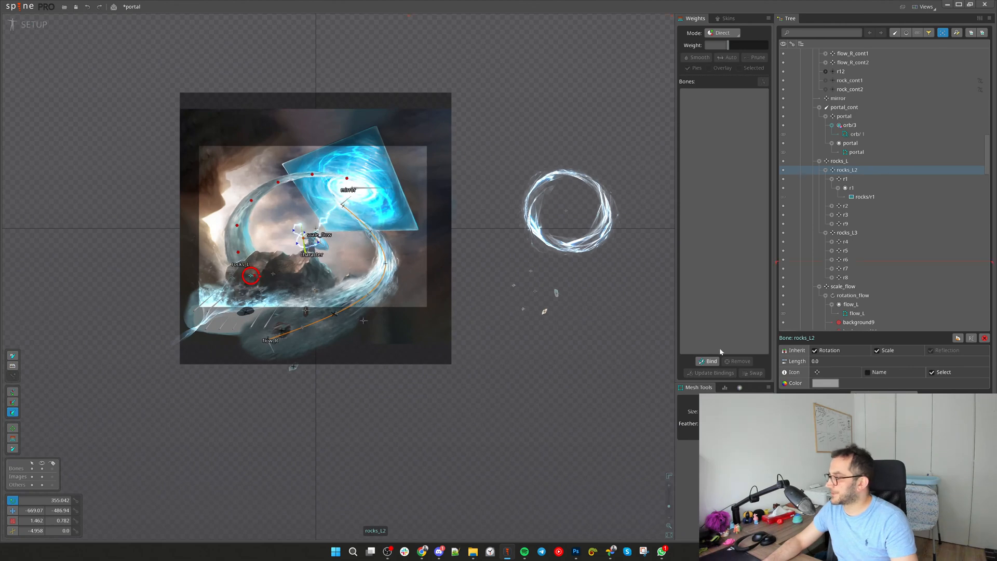
{"action": "key", "text": "shift+p"}
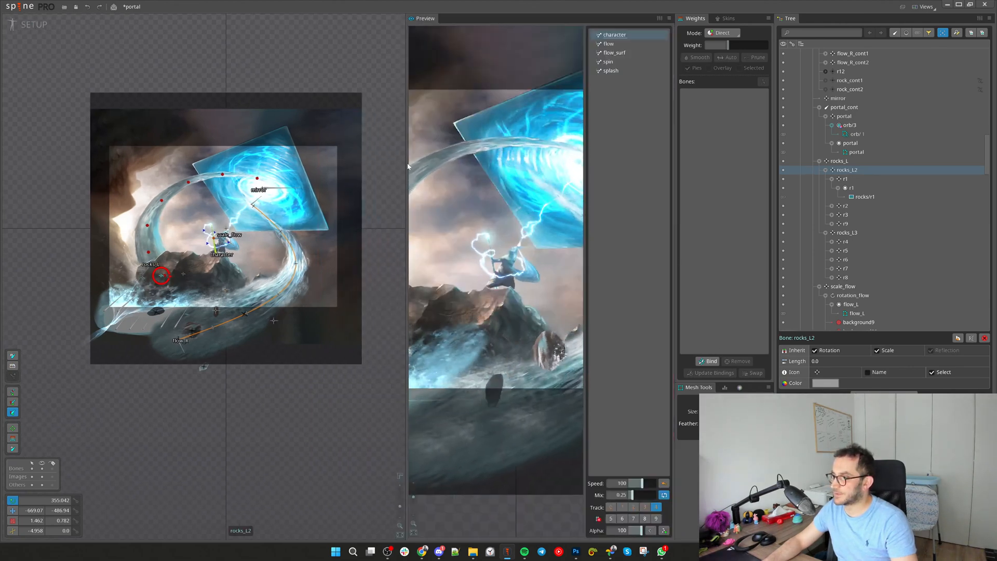
{"action": "left_click_drag", "start_coordinate": [408, 166], "coordinate": [47, 176]}
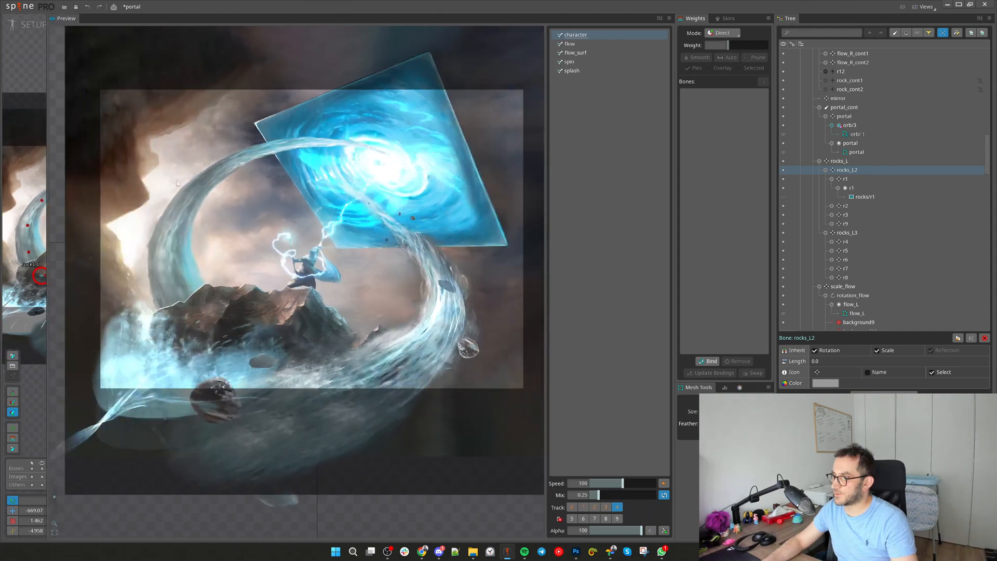
Hide the other views, show only Preview widened across the editor, and examine the animated scene up close
{"action": "left_click", "coordinate": [904, 7]}
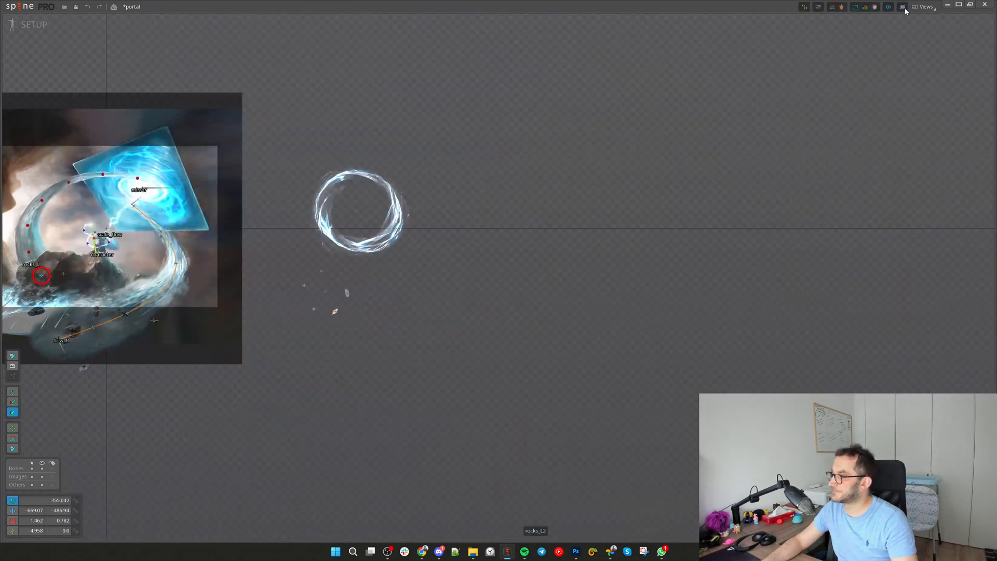
{"action": "left_click", "coordinate": [899, 7]}
{"action": "left_click", "coordinate": [899, 8]}
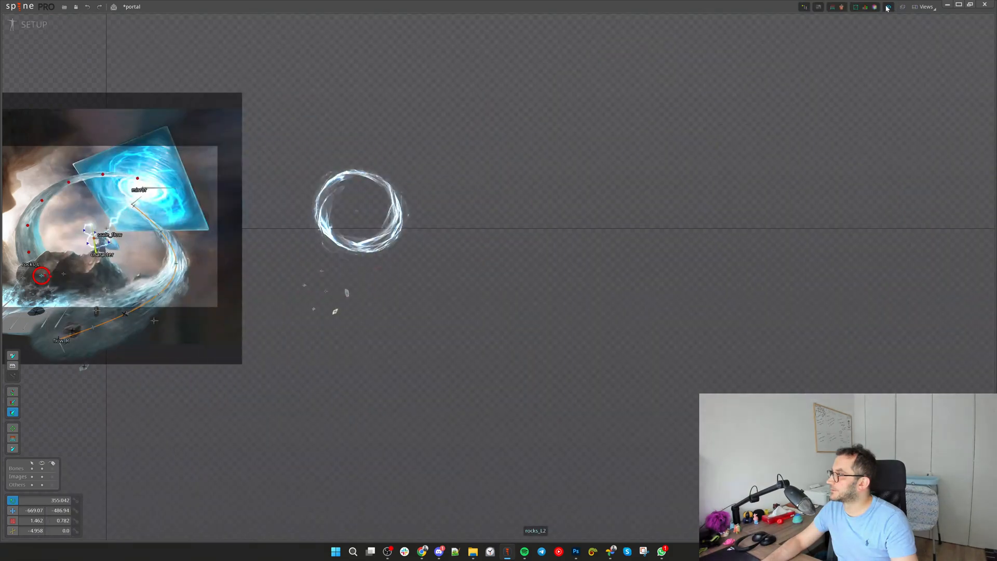
{"action": "left_click", "coordinate": [886, 9]}
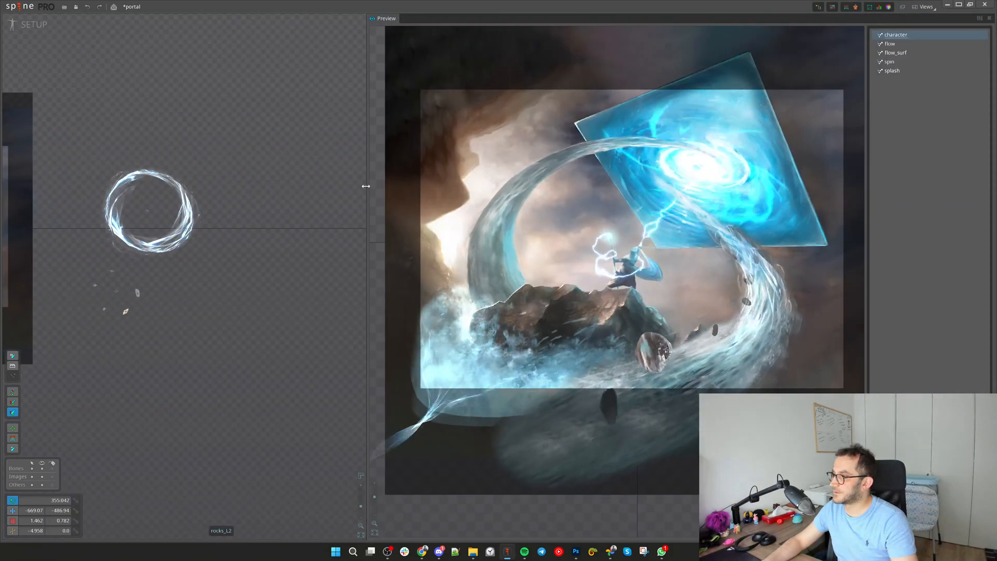
{"action": "left_click_drag", "start_coordinate": [366, 186], "coordinate": [48, 187]}
{"action": "scroll", "coordinate": [502, 274], "scroll_direction": "up", "scroll_amount": 5}
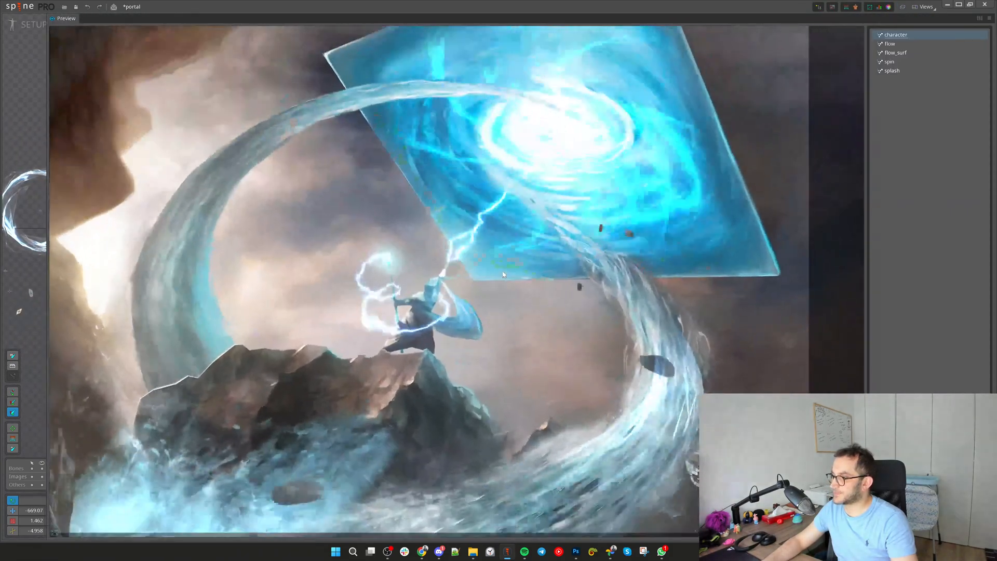